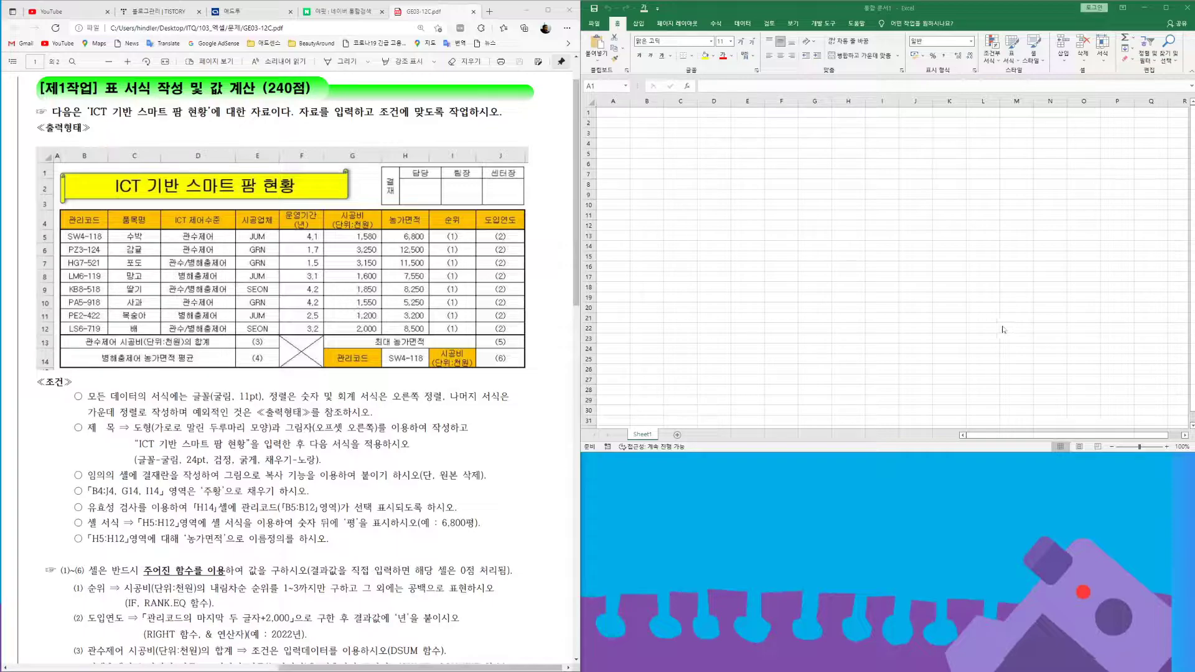
- Add two new worksheets to the workbook and group Sheet1 through Sheet3
left_click(689, 440)
left_click(677, 435)
left_click(711, 434)
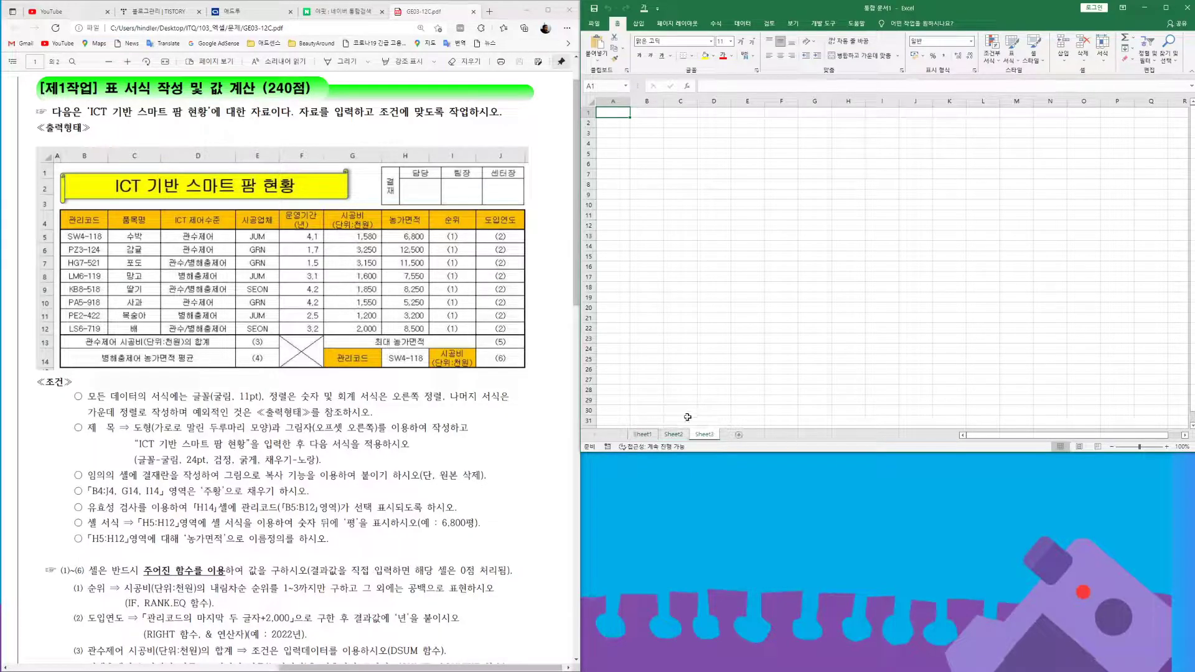
left_click(645, 439, "shift")
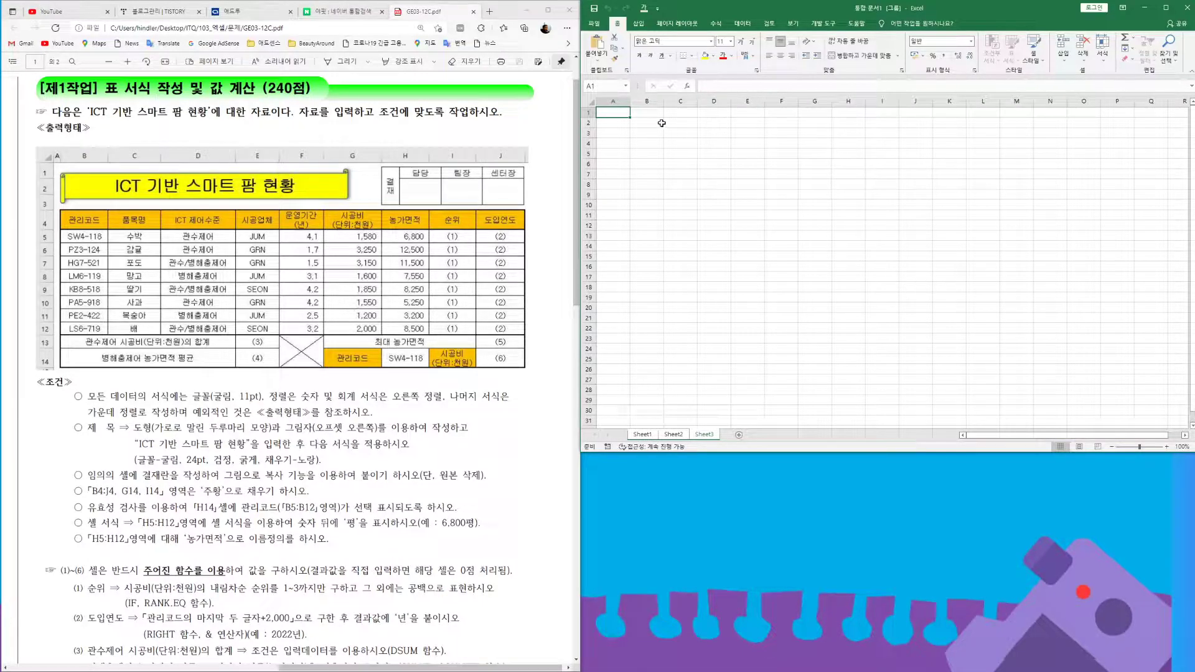
- Set the width of column A to 1 on the grouped sheets
left_click(613, 101)
right_click(616, 102)
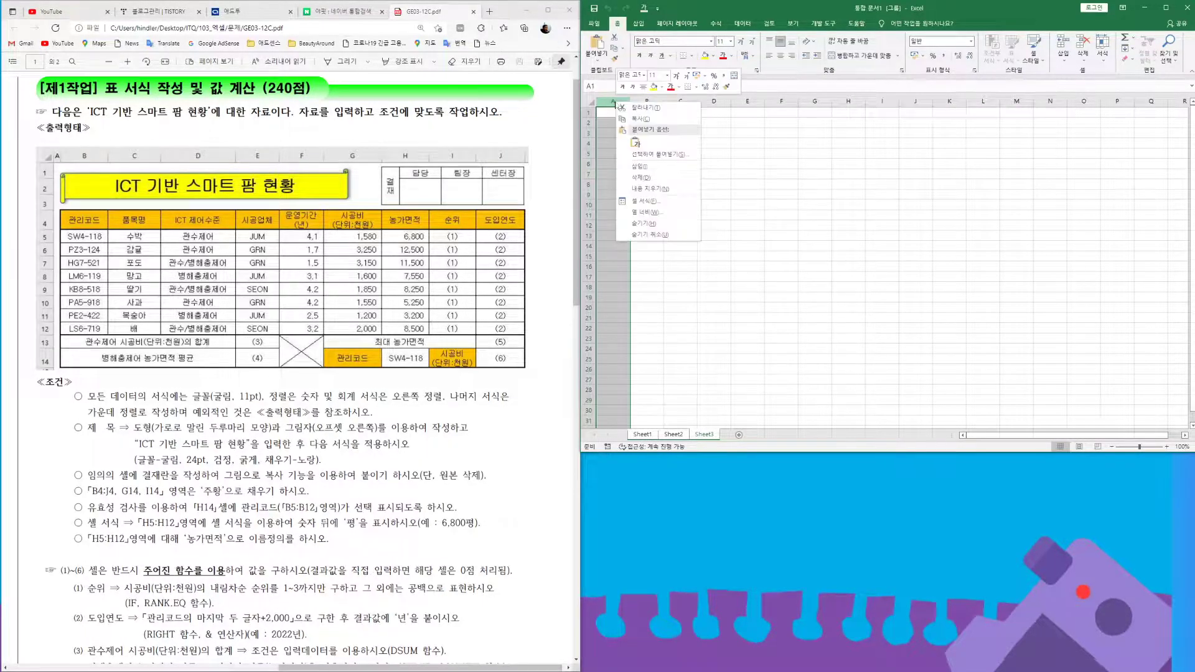
left_click(648, 212)
type("1")
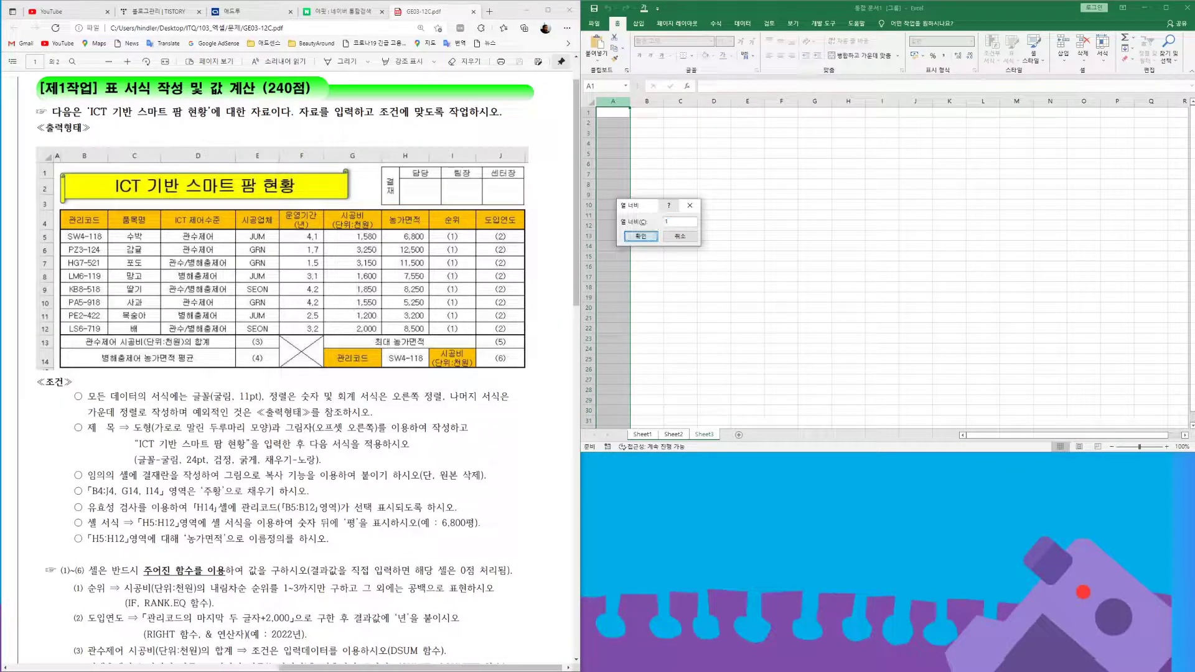
key("Return")
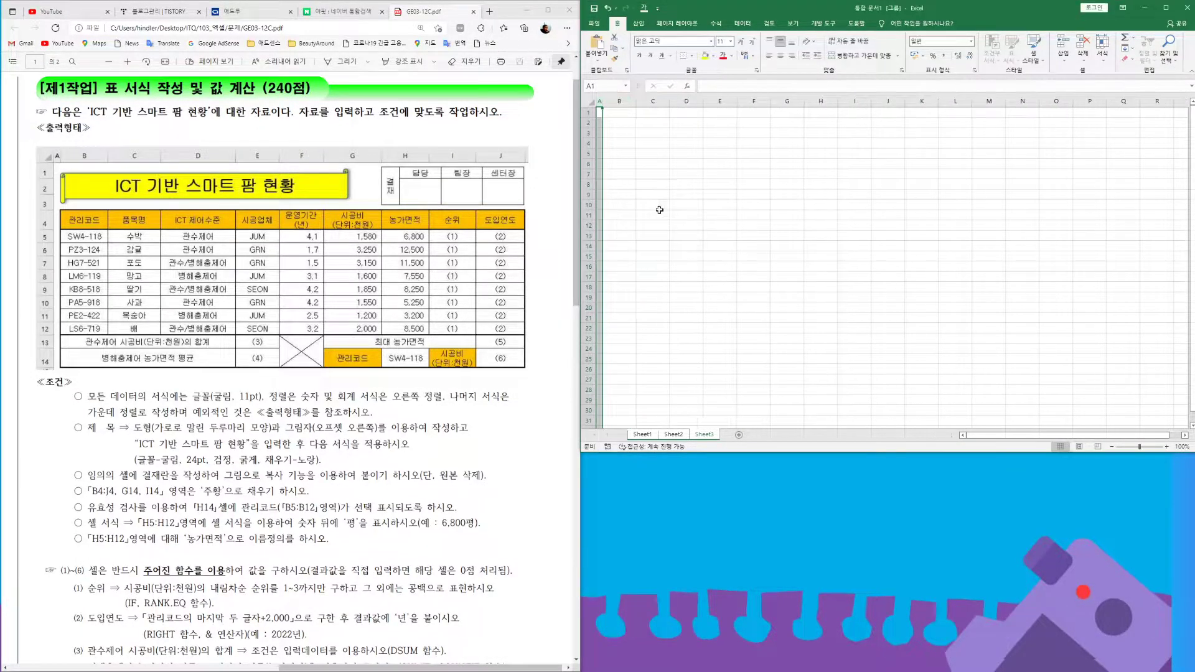
- Set the font of all cells on the grouped sheets to 굴림
left_click(589, 102)
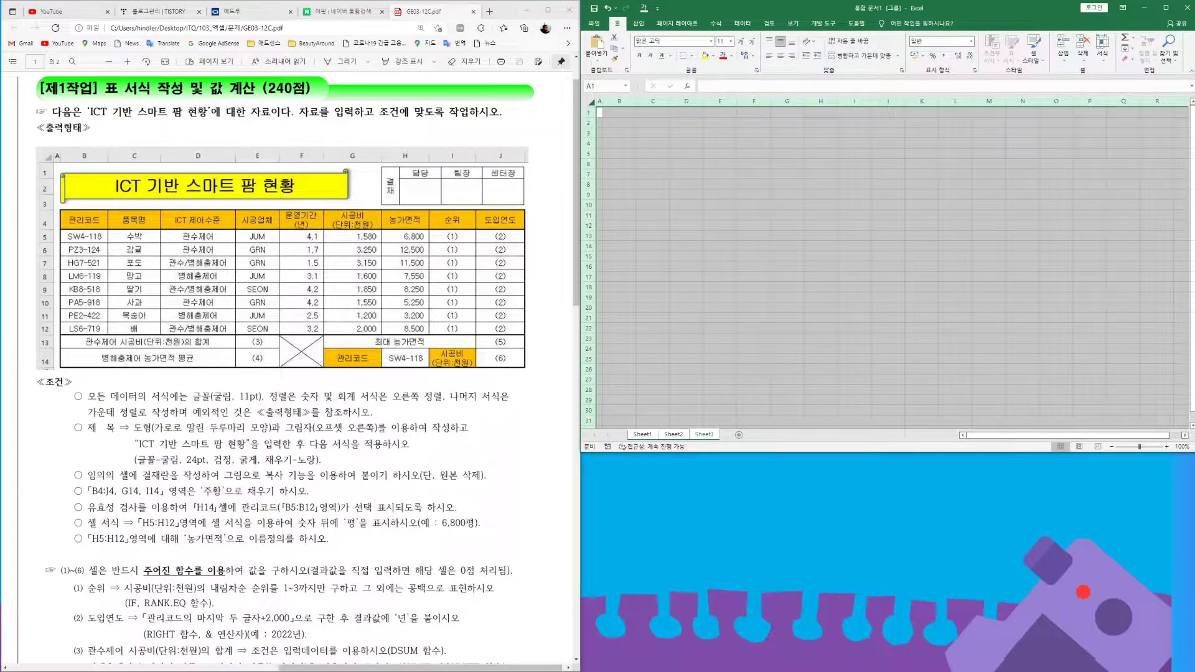
left_click(675, 41)
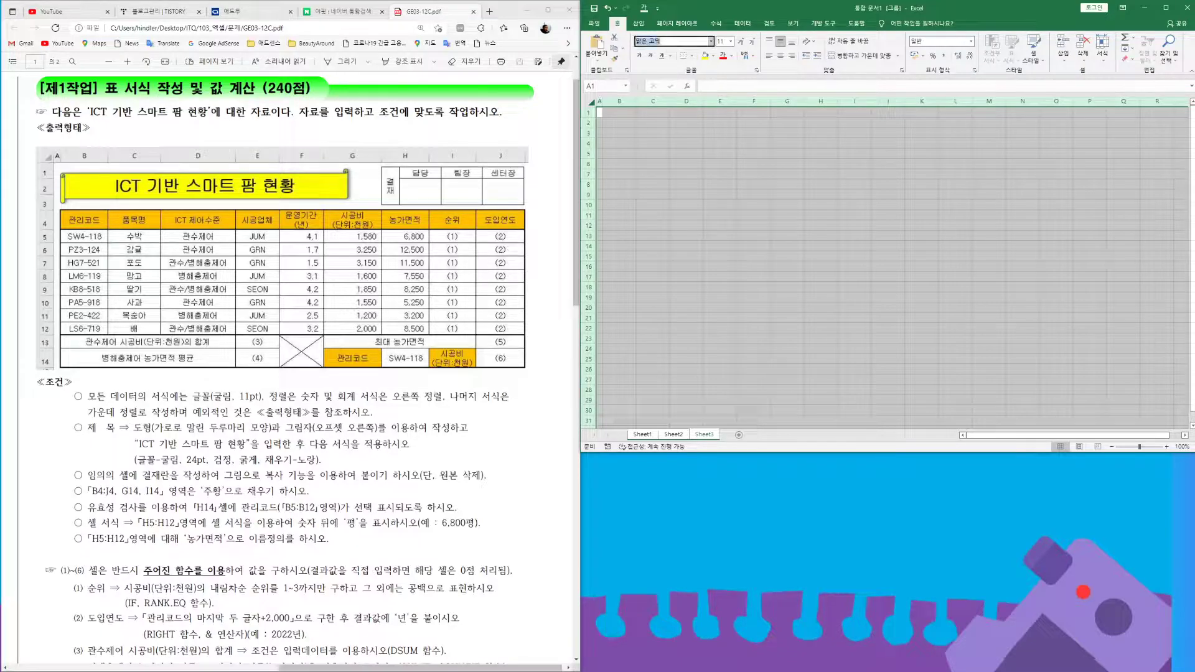
type("rnffl")
key("BackSpace")
key("BackSpace")
key("BackSpace")
key("BackSpace")
key("BackSpace")
type("굴림")
key("Return")
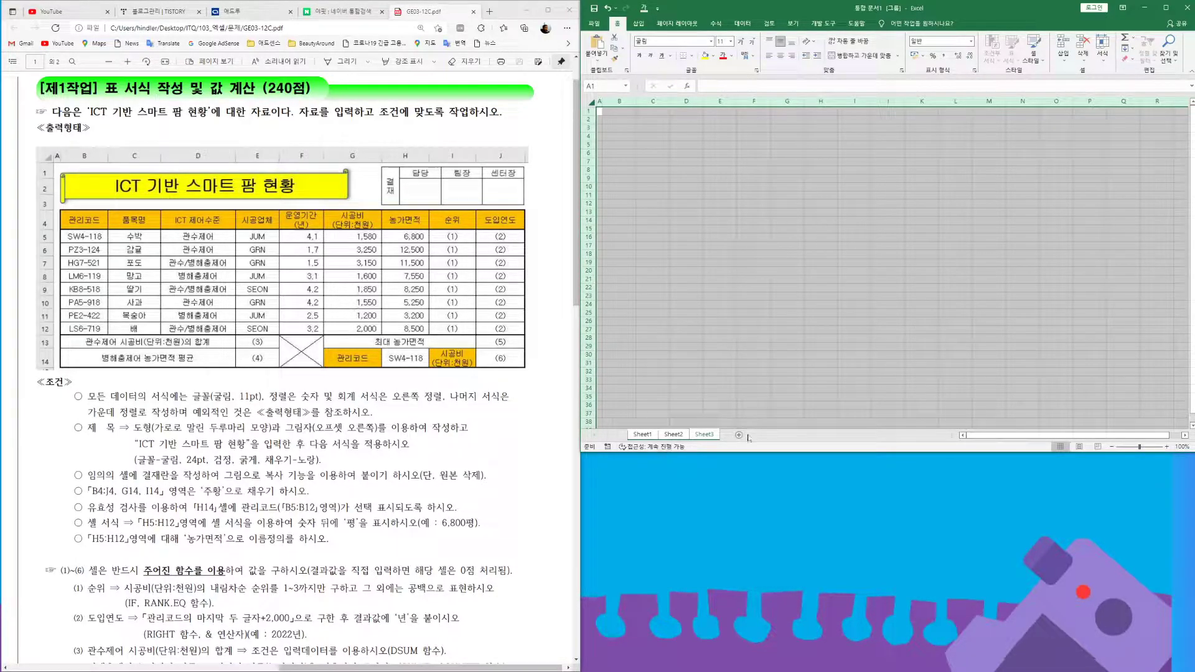
- Ungroup the worksheets and rename Sheet3 to 제3작업, Sheet2 to 제2작업 and Sheet1 to 제1작업
left_click(704, 434)
double_click(703, 434)
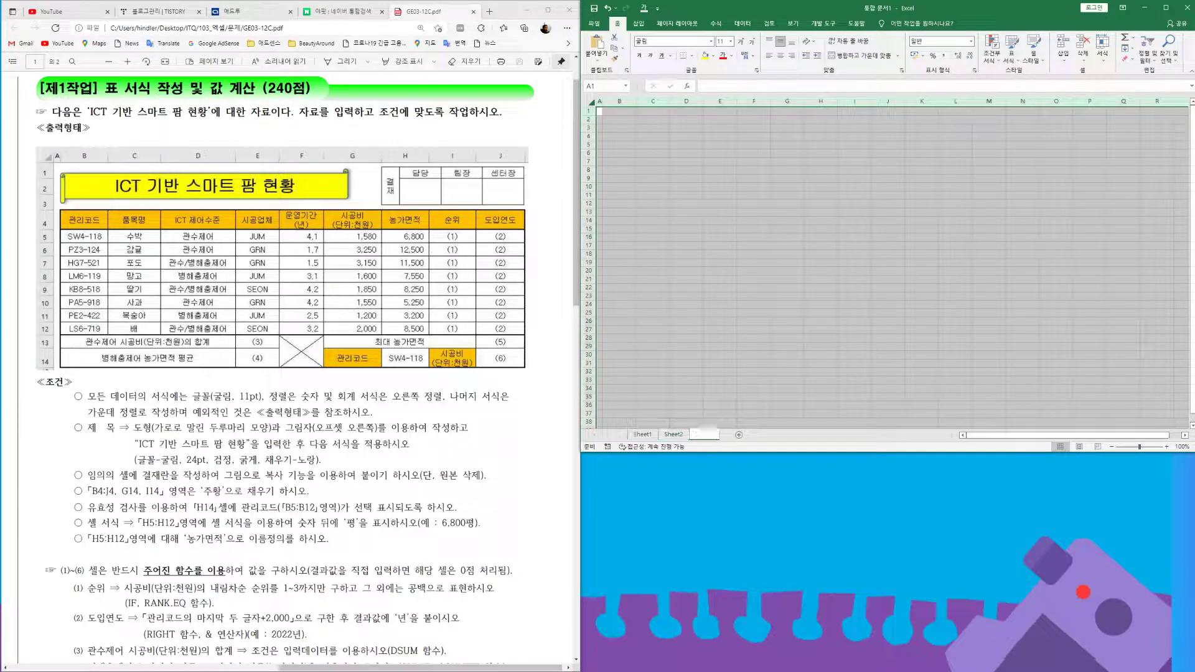
type("제1작")
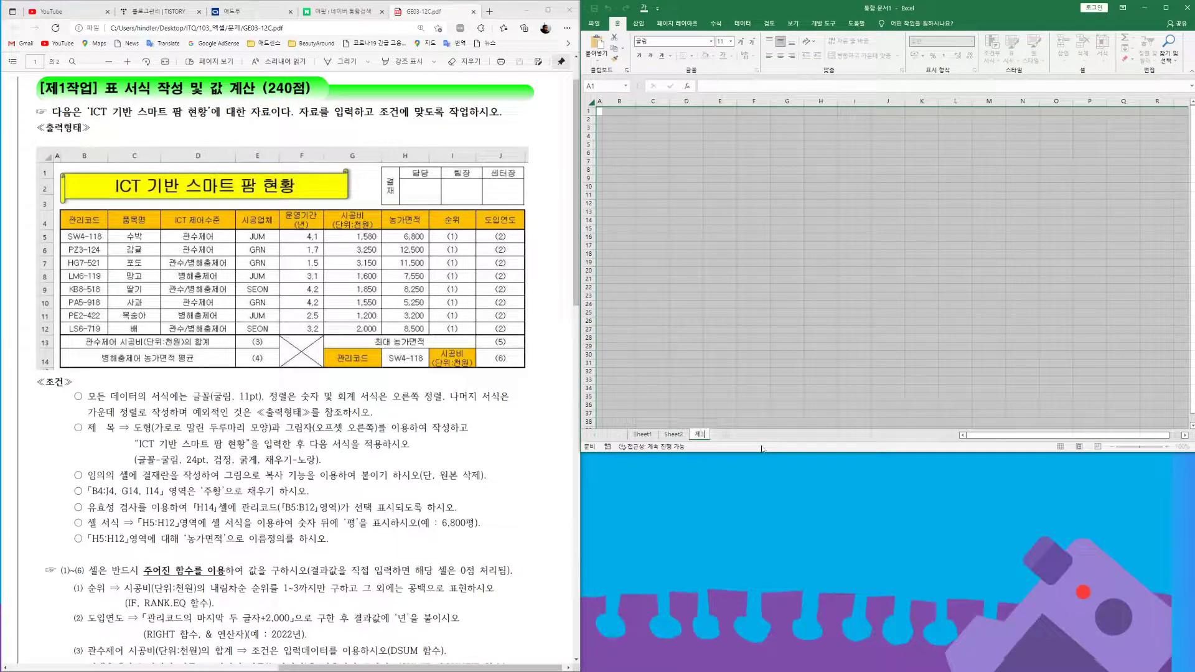
type("ㅇㅓㅂ")
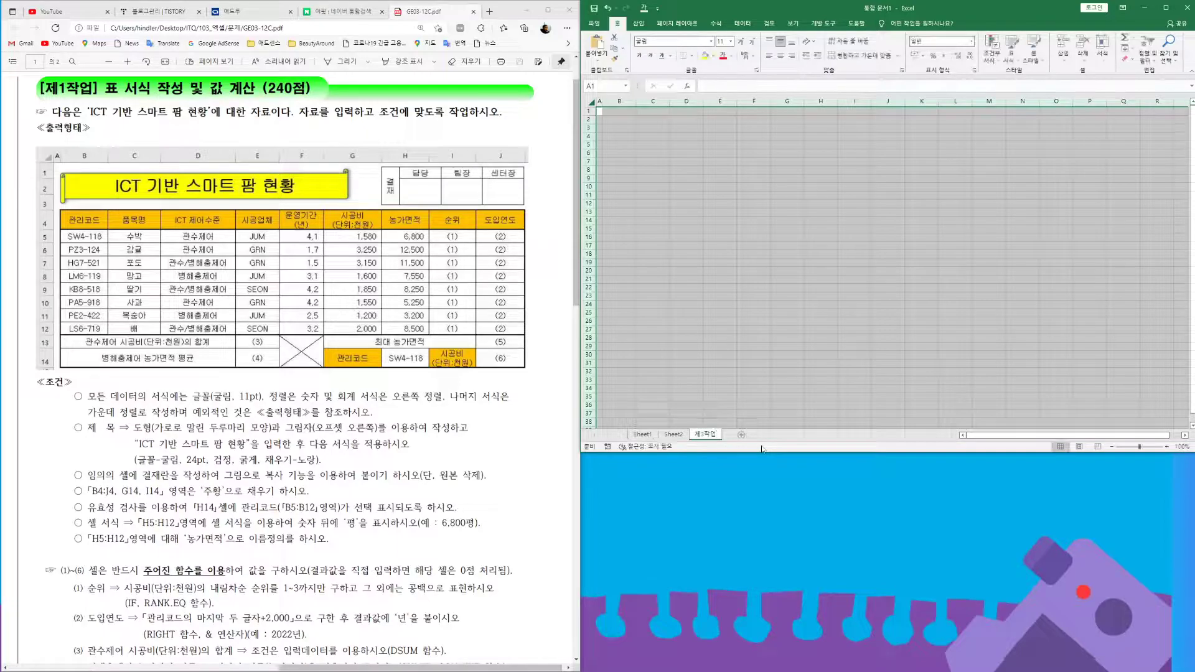
double_click(672, 434)
type("제2작업")
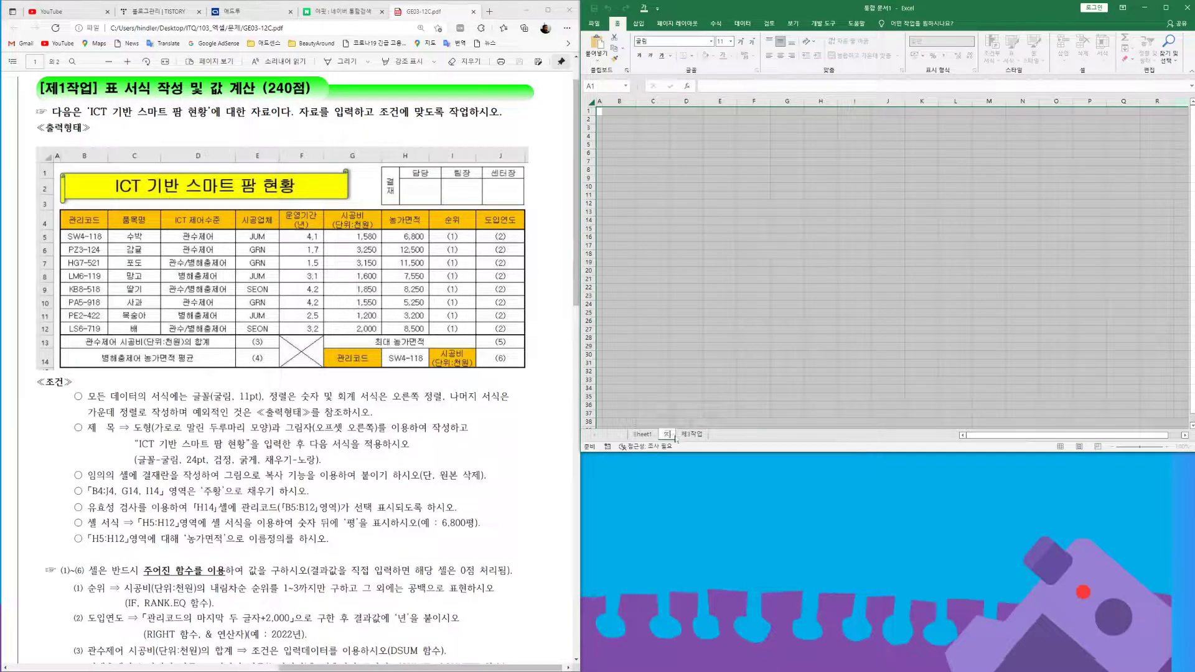
key("Return")
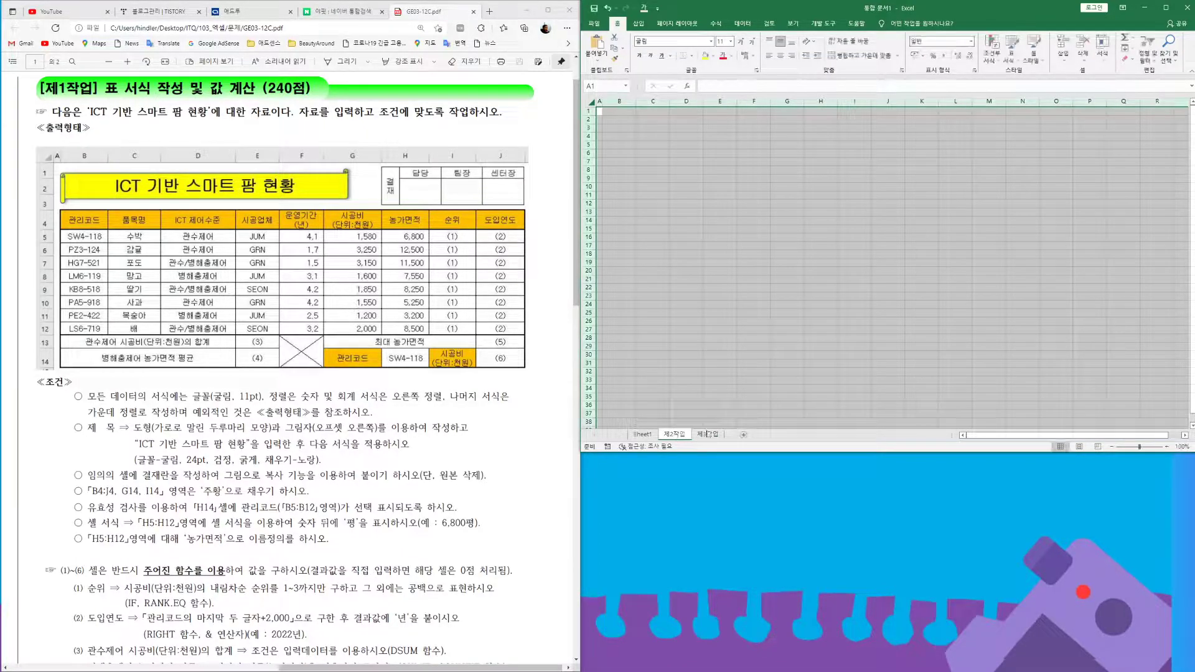
double_click(642, 434)
type("제1작업")
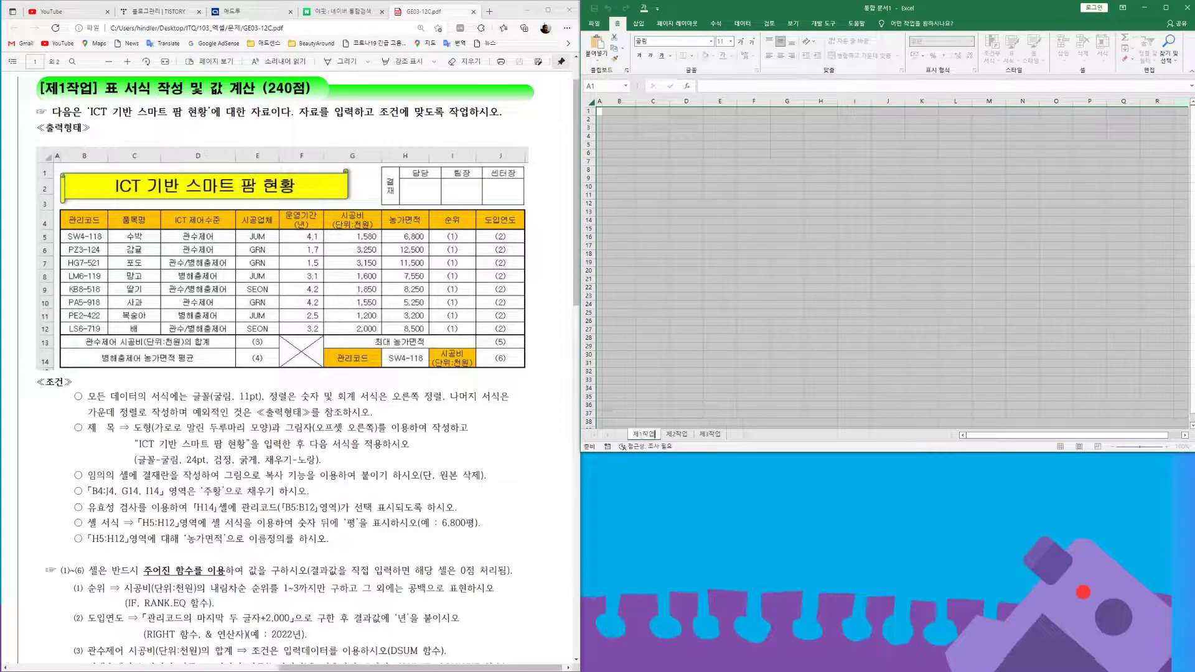
left_click(648, 141)
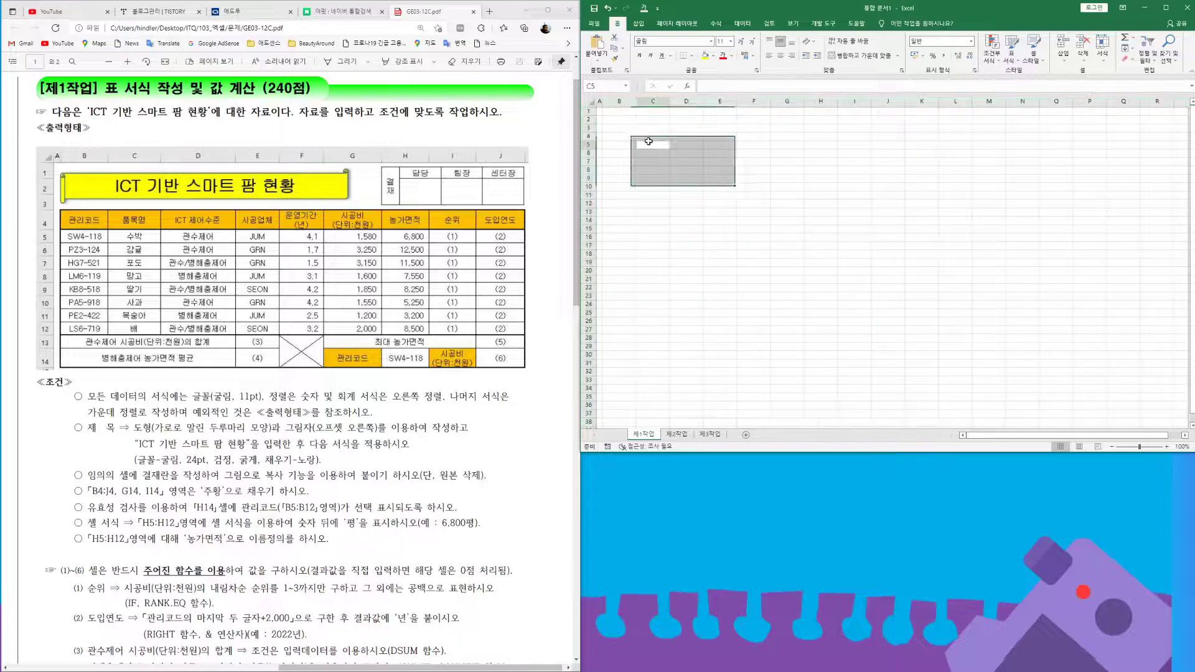
- Select cell B4 on the 제1작업 sheet and enlarge the worksheet zoom to 180%
left_click(627, 137)
left_click(1166, 446)
left_click(1166, 447)
left_click(1166, 446)
left_click(1166, 446)
left_click(1166, 446)
left_click(1166, 446)
left_click(1166, 446)
left_click(1166, 447)
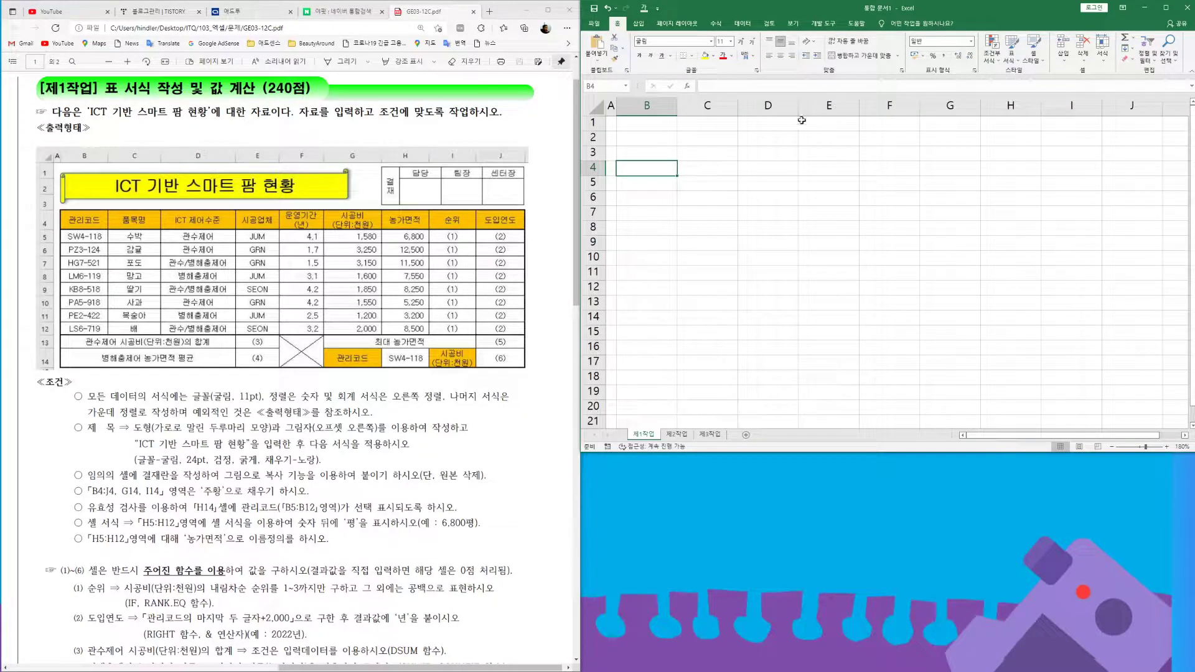
- Save the workbook in the ITQ folder under 문서, named with 20220330, a hyphen and the candidate's name
left_click(594, 23)
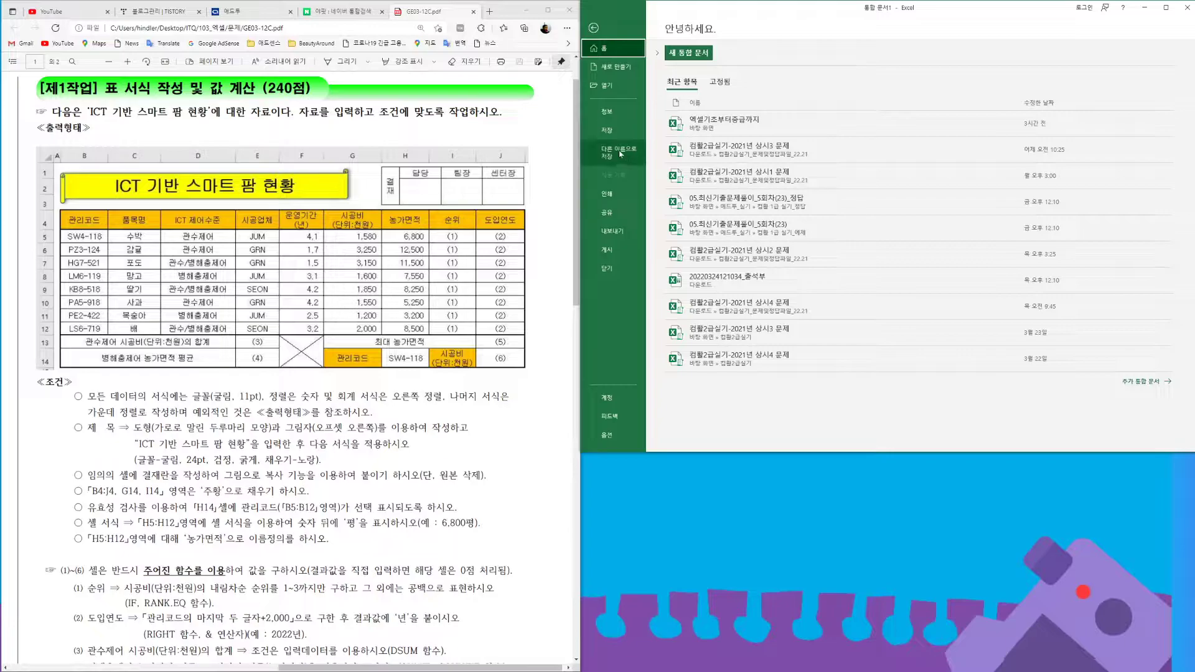
left_click(620, 154)
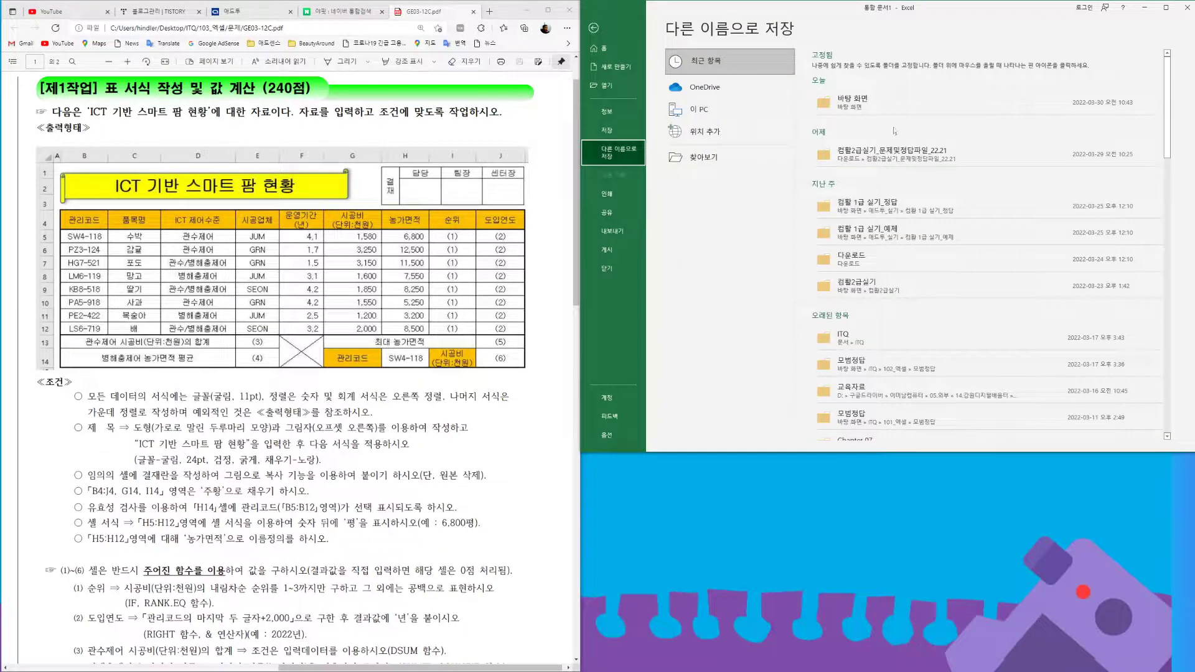
left_click(700, 157)
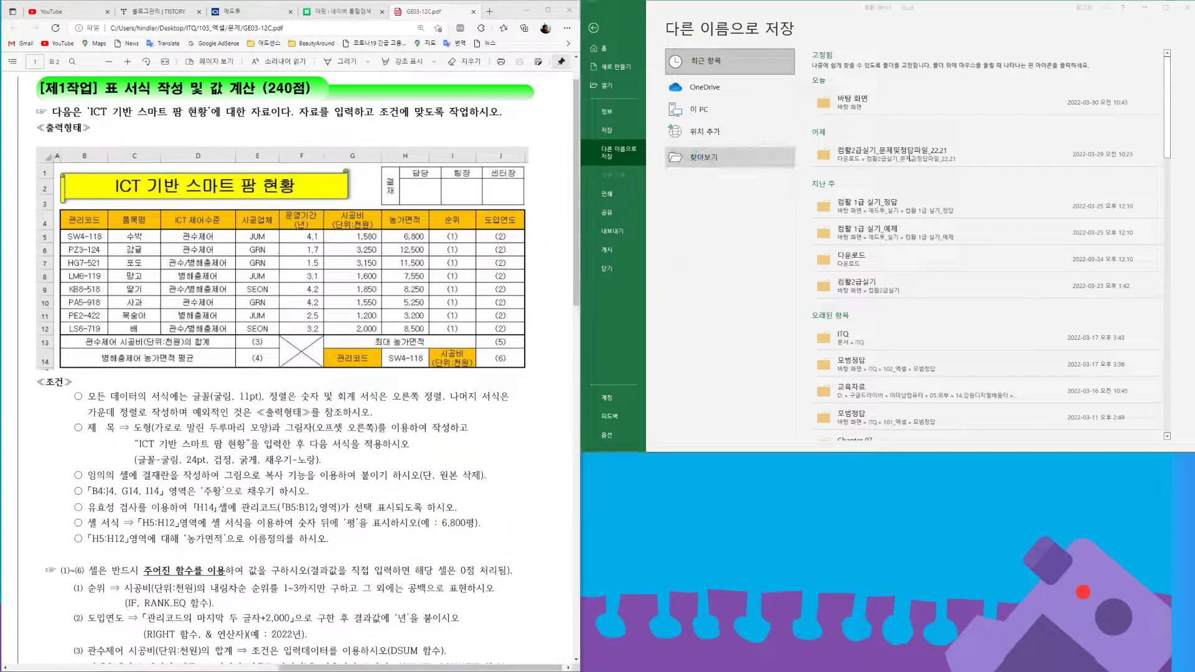
left_click(615, 103)
left_click(755, 149)
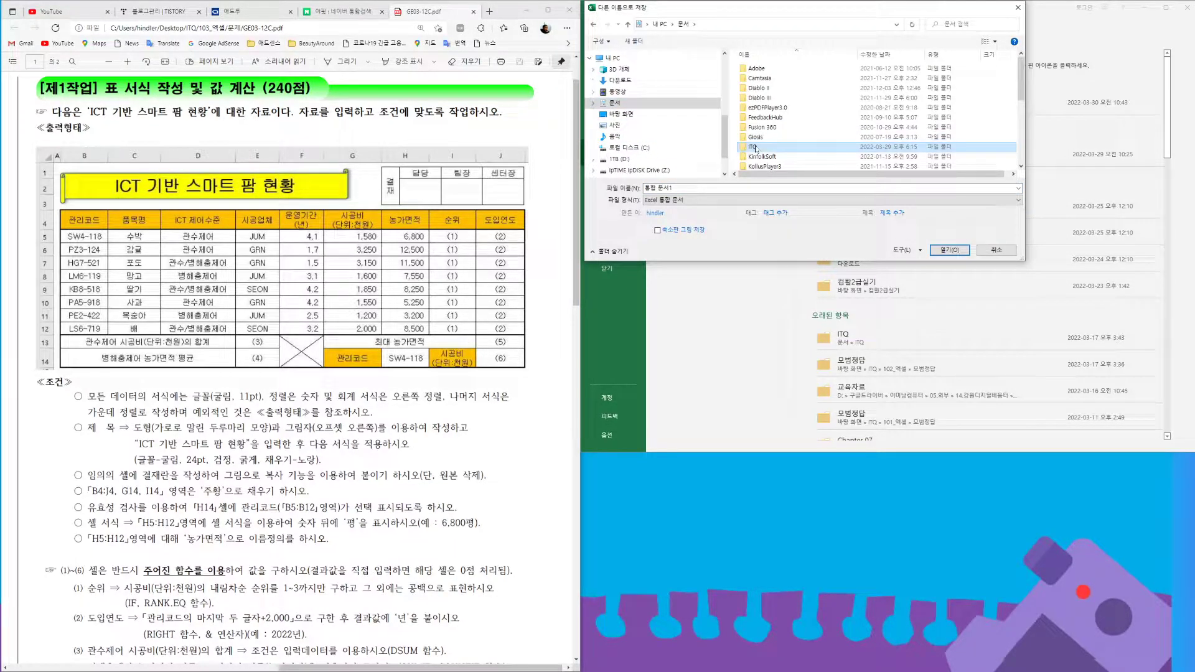
double_click(755, 149)
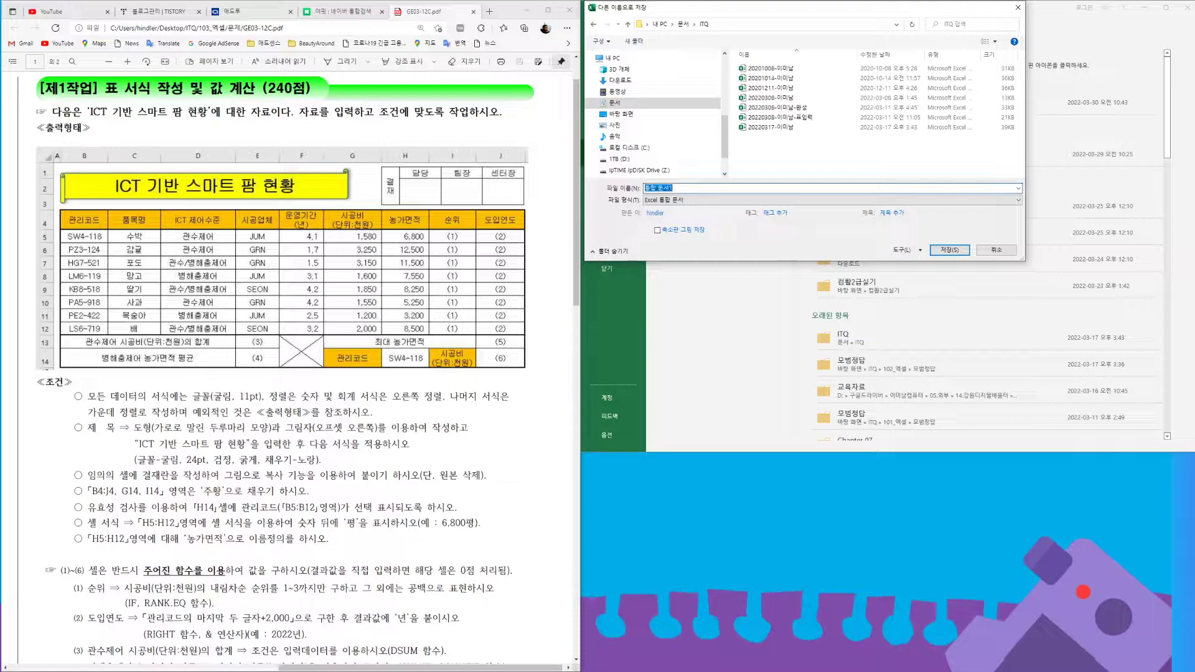
type("202203")
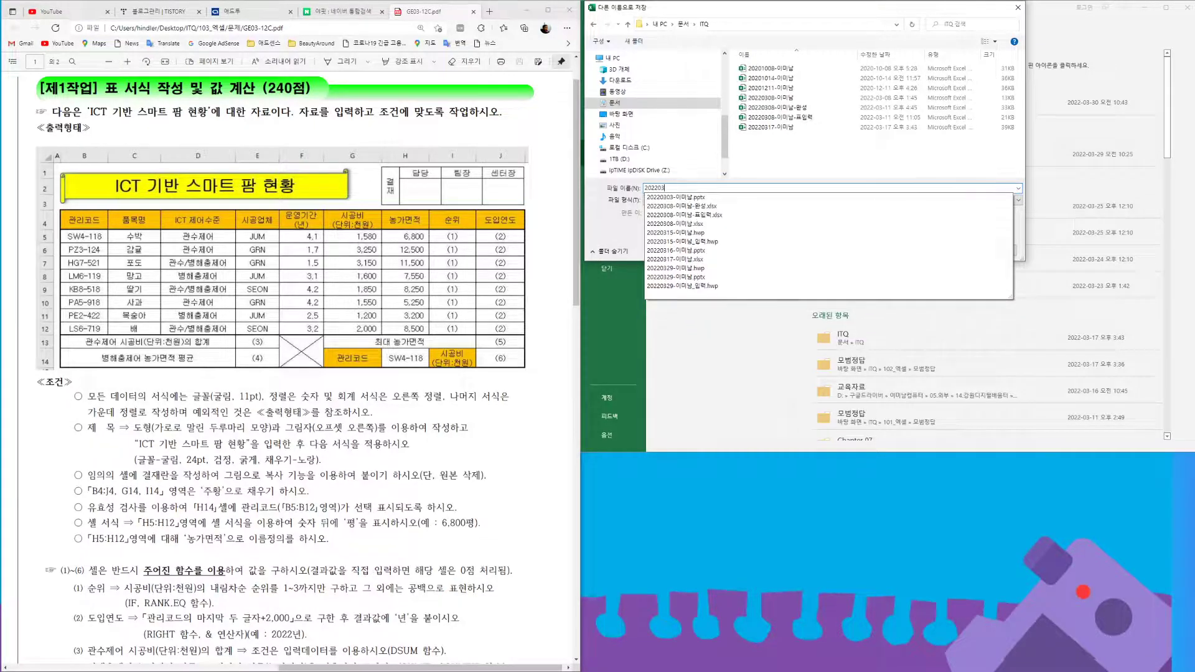
type("30-이")
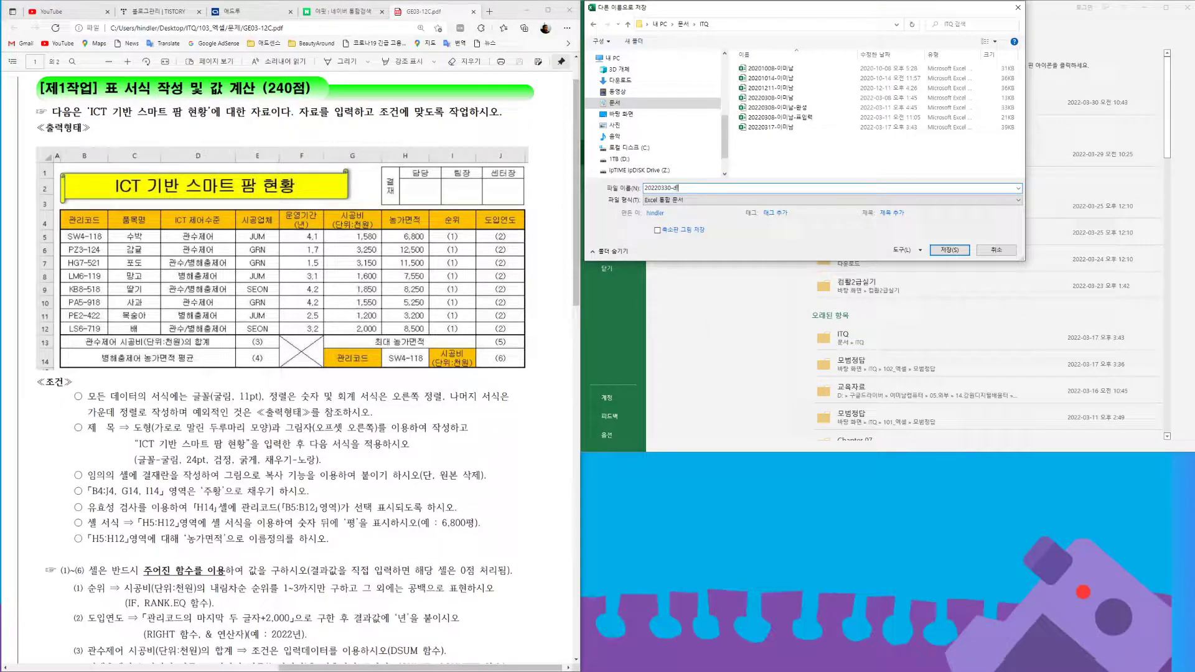
type("미남")
key("Return")
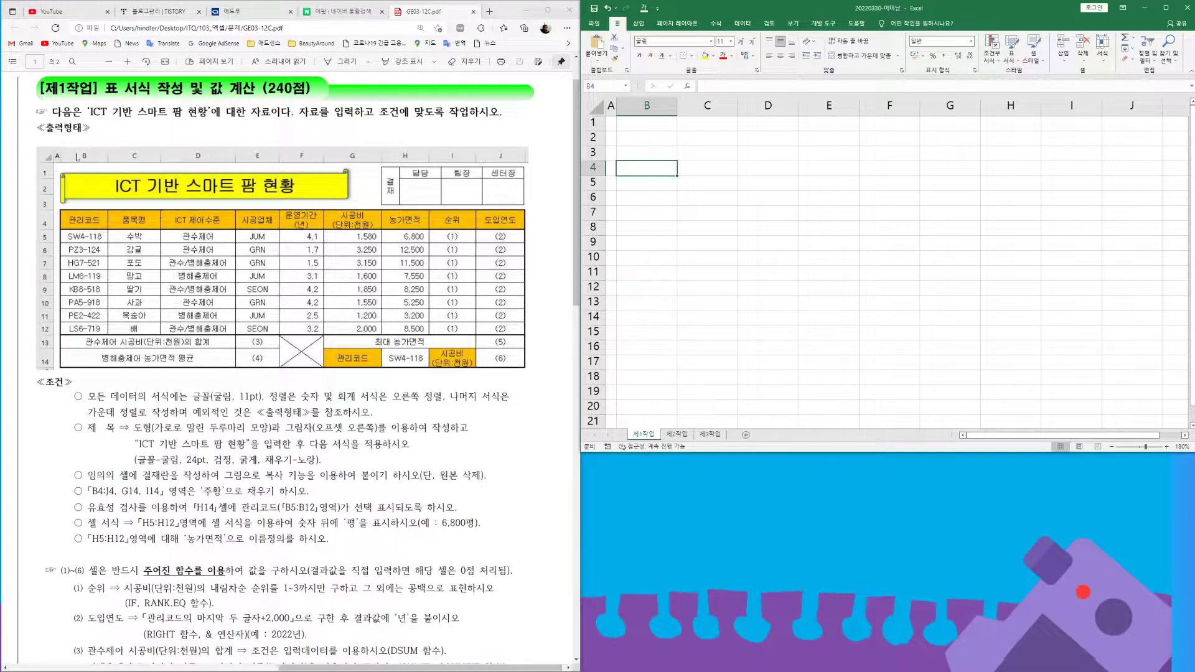
- Enter the table headers 관리코드, 품목명, ICT 제어수준 and 시공업체 in cells B4 to E4
type("r")
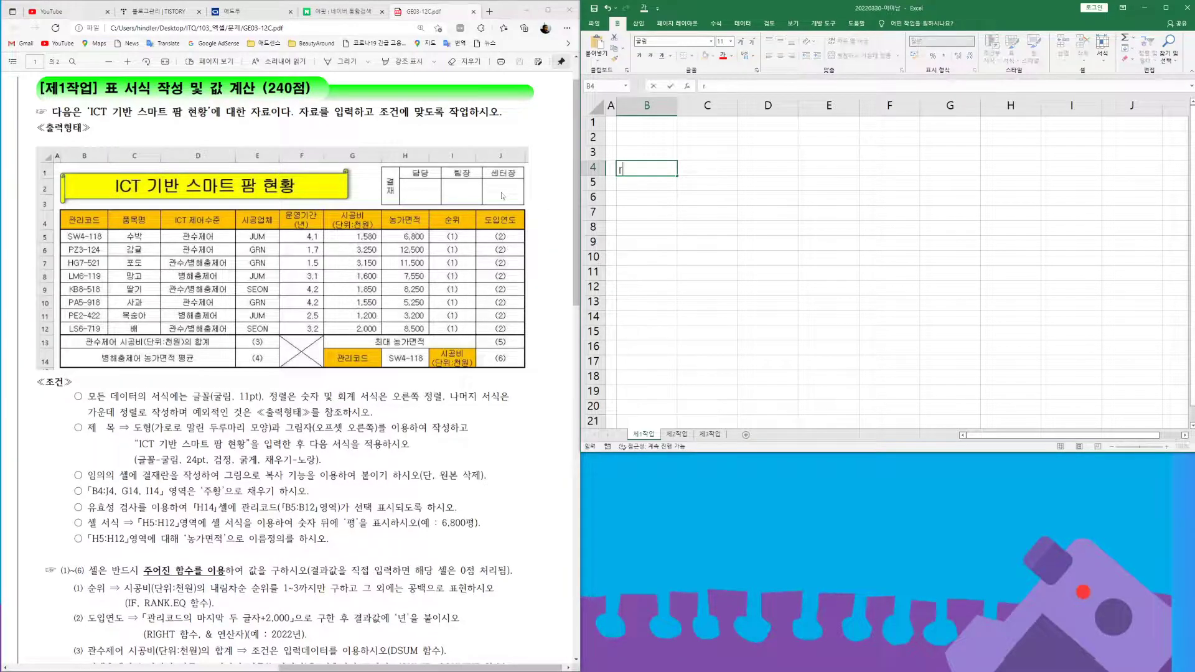
type("hksflzhem")
key("Tab")
type("vnaah")
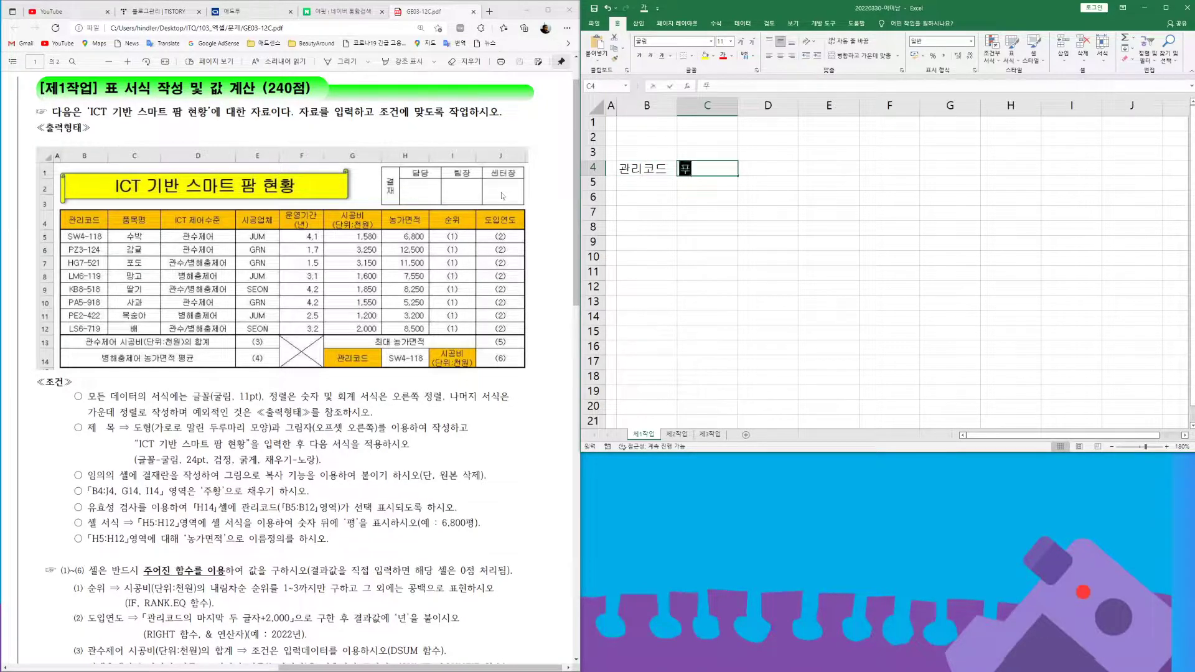
type("raud")
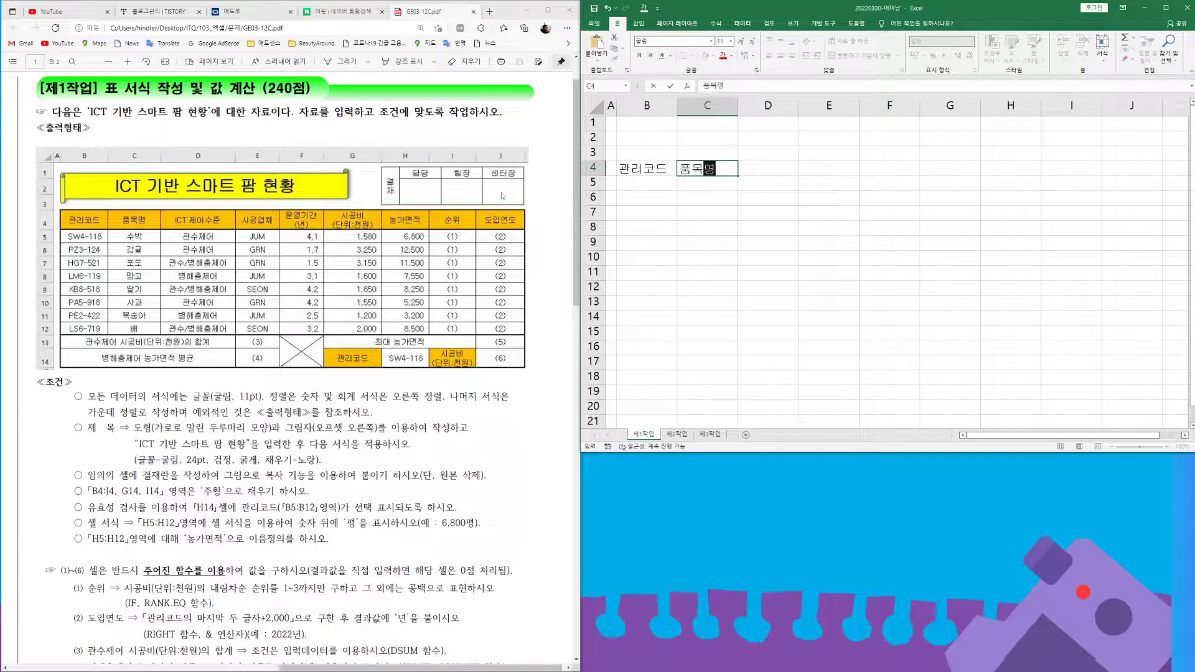
key("Tab")
type("lCT wpdjtnwns")
key("Tab")
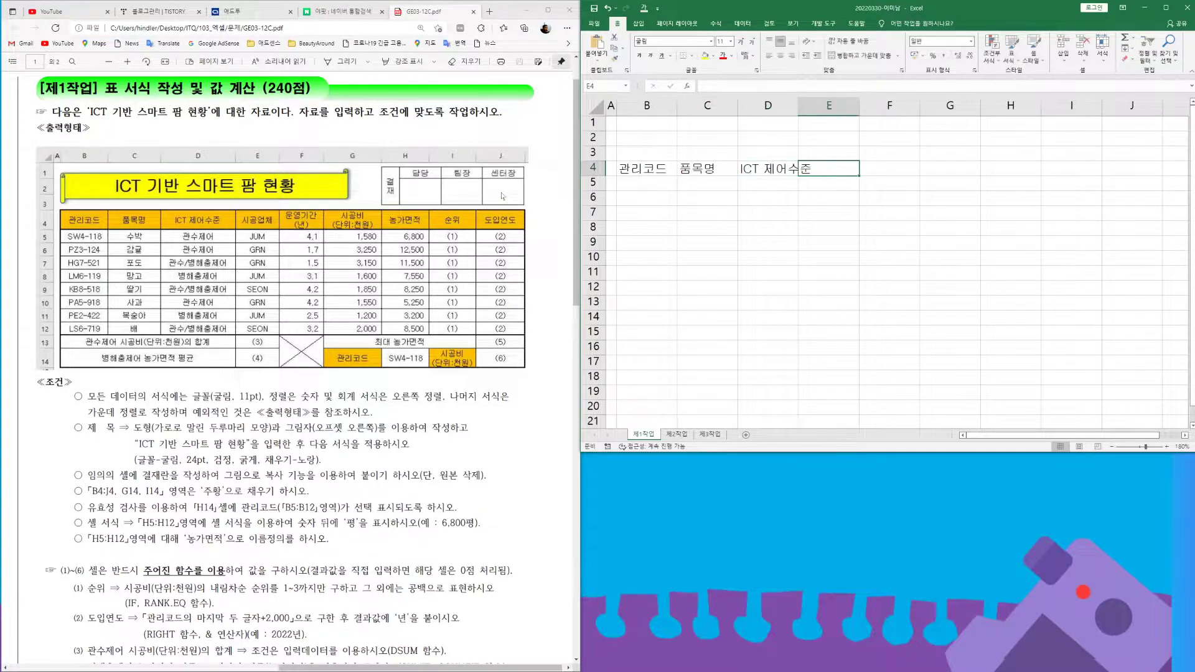
type("tlrhddjqcp")
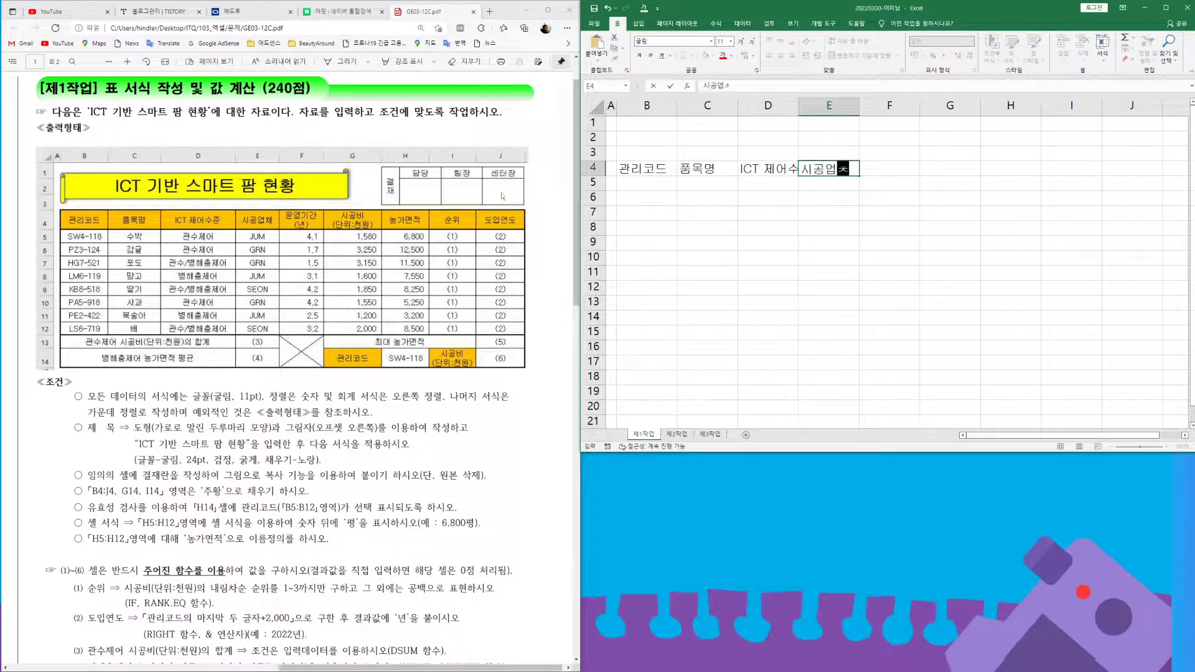
key("Tab")
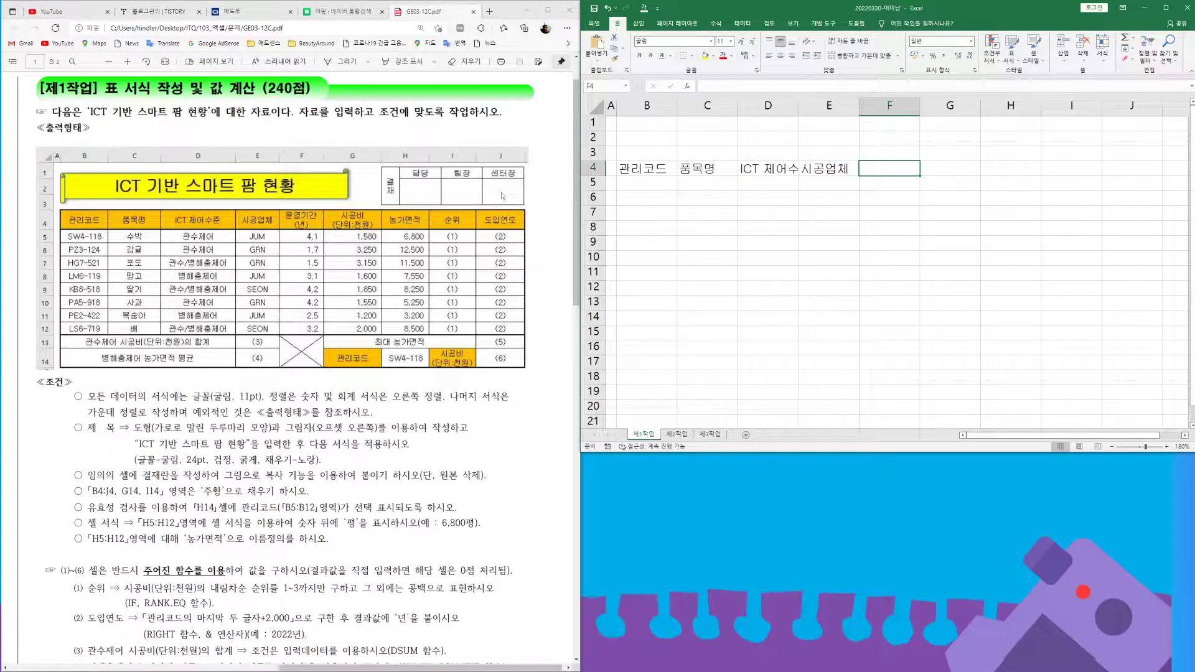
- Enter two-line headers in row 4: 운영기간 over (년) in F4, and 시공비 over (단위:천원) in G4
type("dnsdudrlrks")
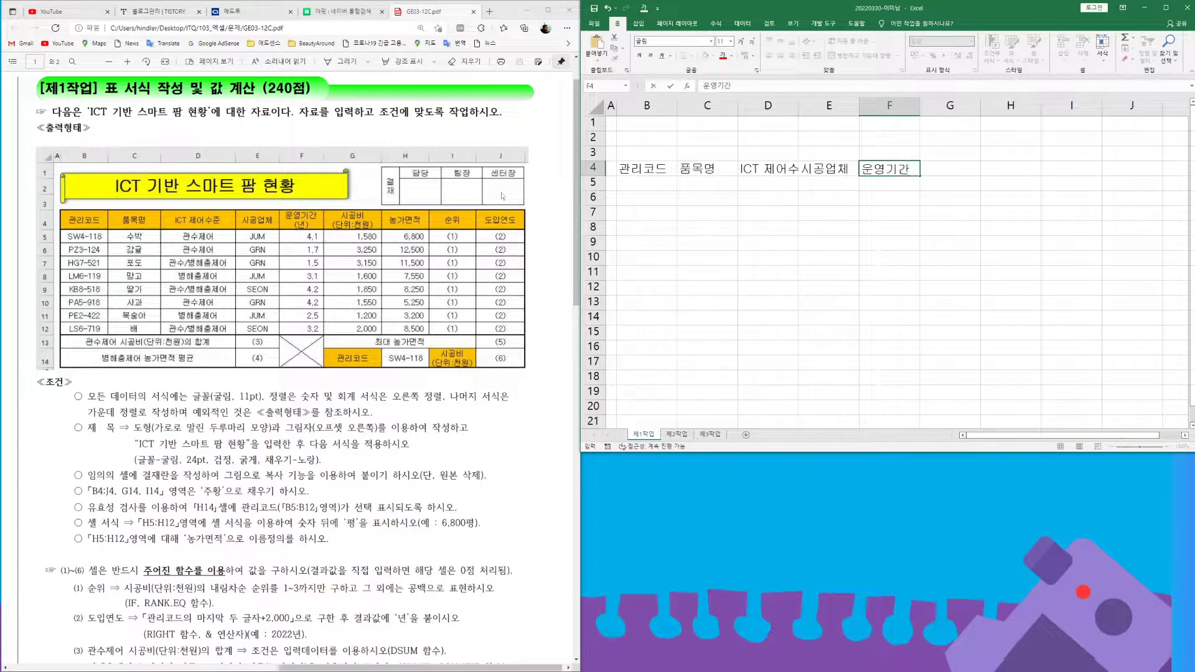
key("Return")
type("(sus)")
key("Tab")
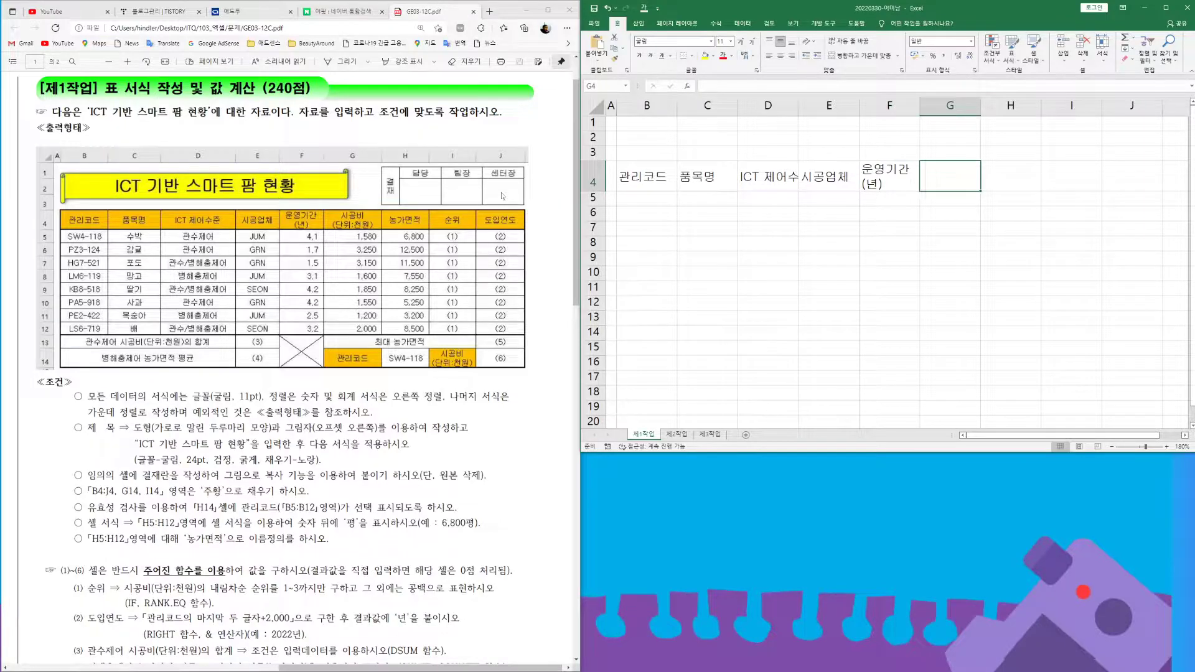
type("시공비")
key("alt+Return")
type("(단위")
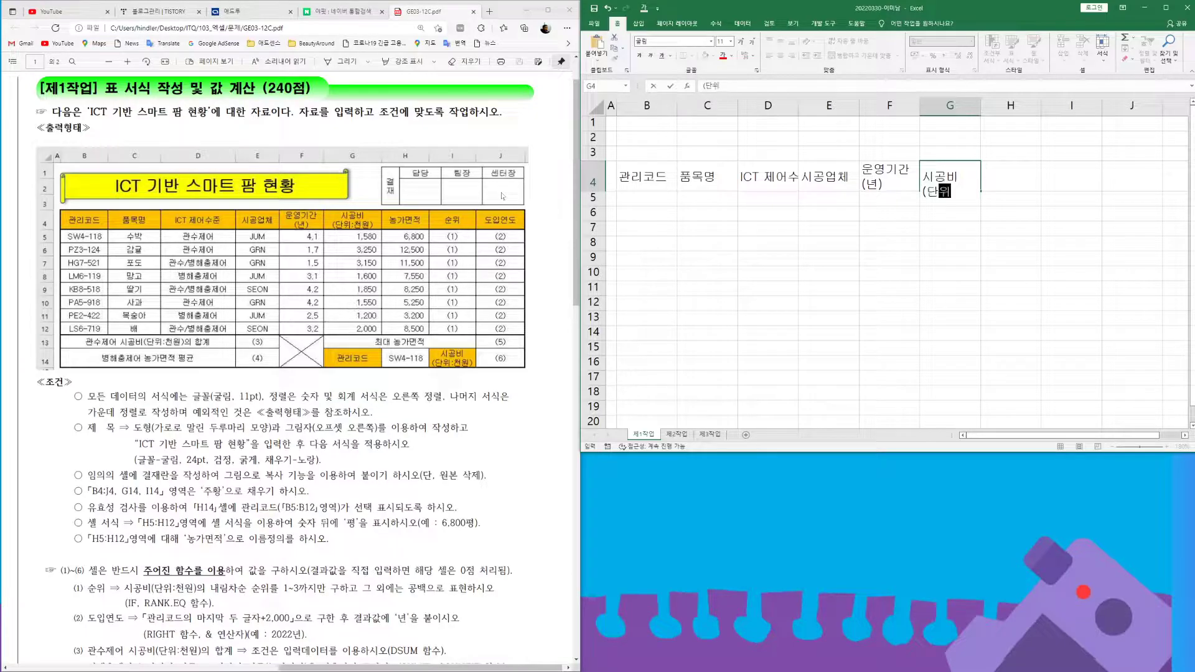
type(":ㅊ천원)")
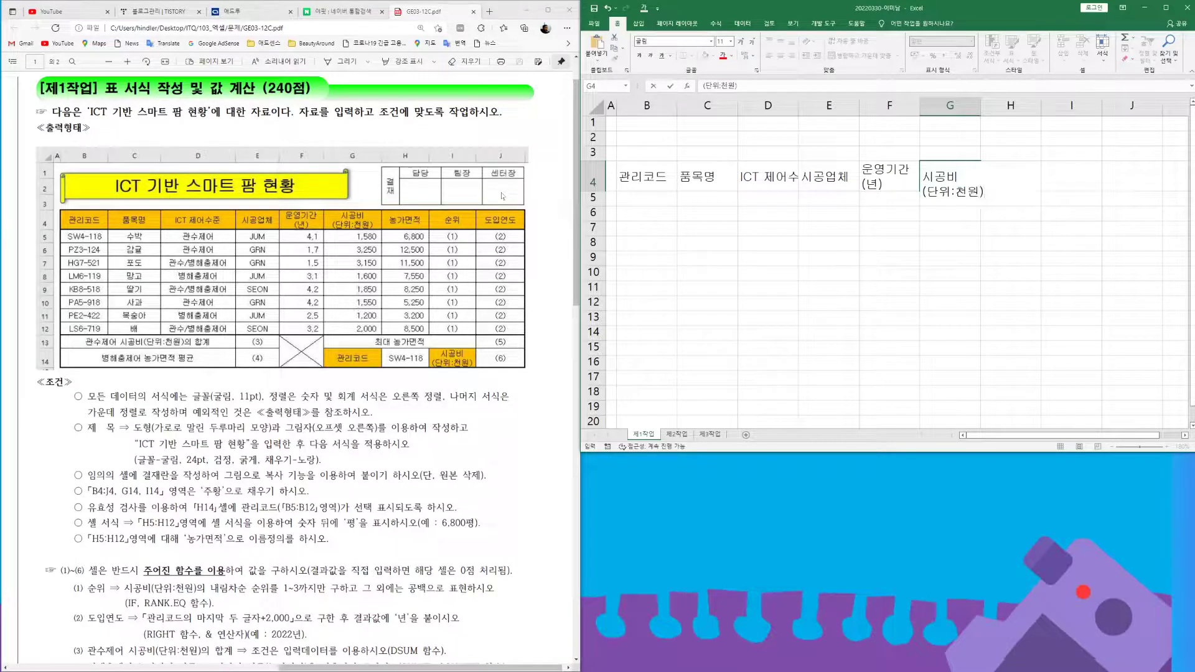
key("Tab")
- Complete the header row with 농가면적, 순위 and 도입연도 in cells H4 to J4
type("농가면적")
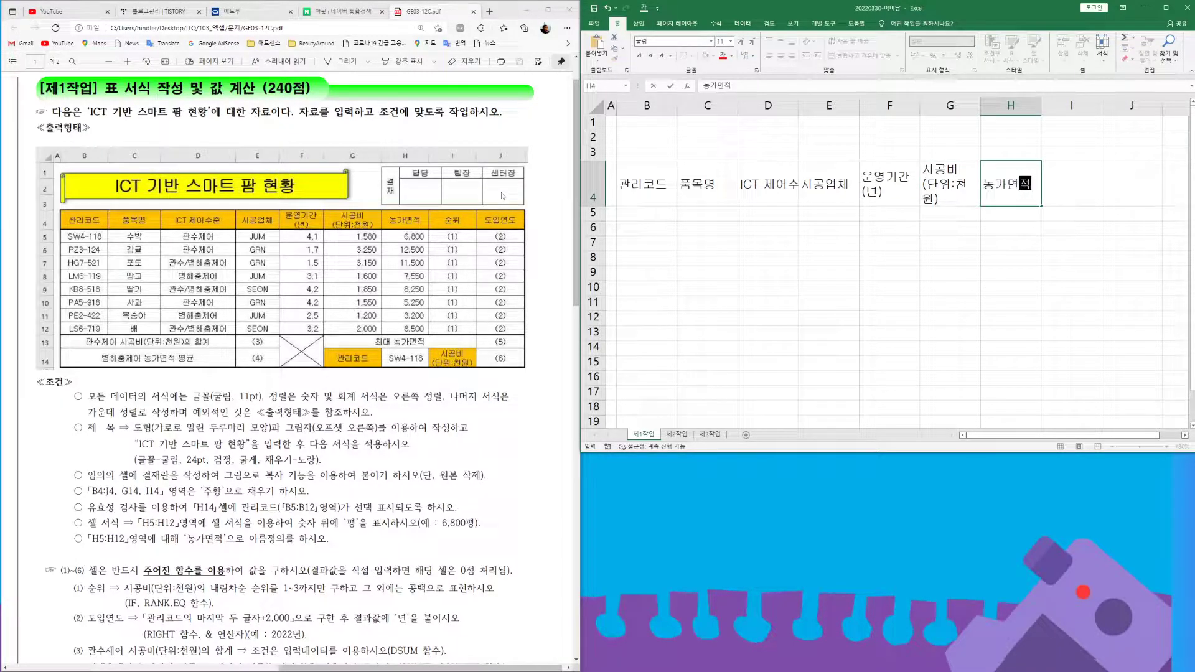
key("Tab")
type("순위")
key("Tab")
type("ㄷ도입연도")
key("Return")
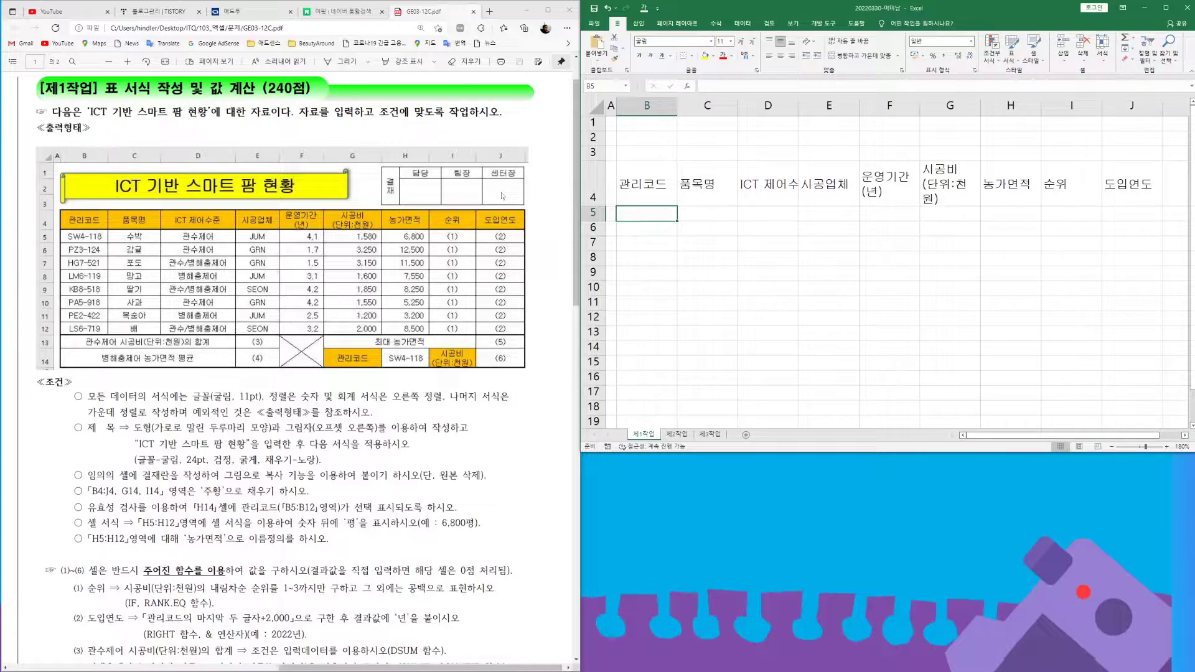
- Enter the 관리코드 values SW4-118, PZ3-124, HG7-521 and LM6-119 in cells B5 to B8
type("S")
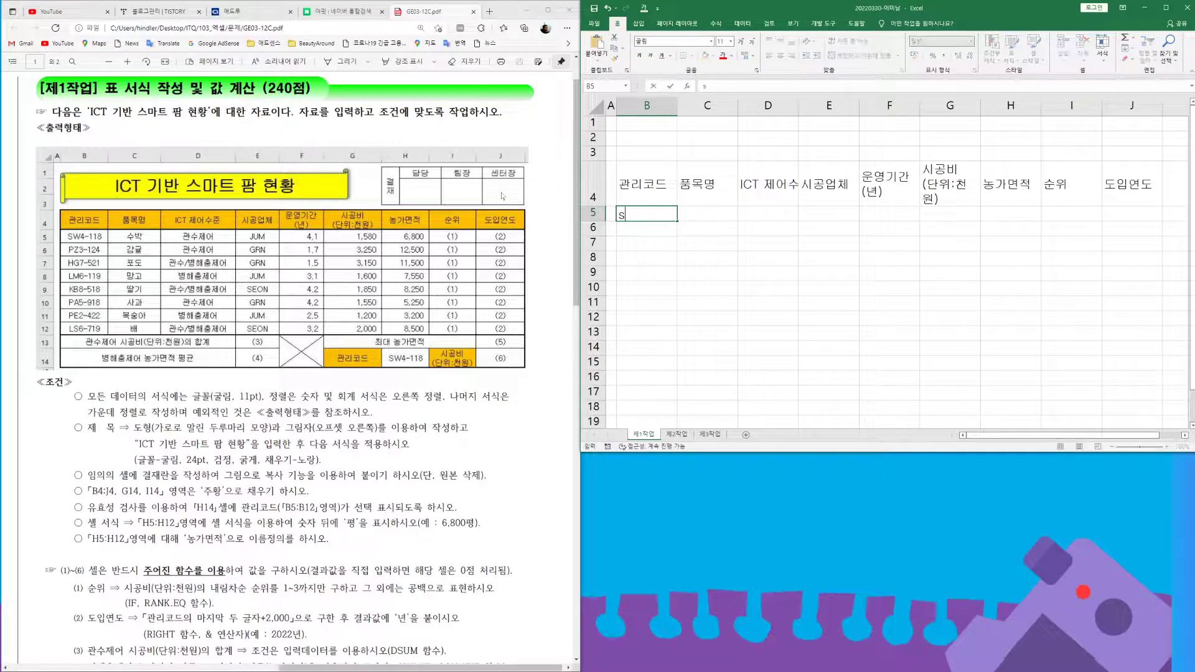
type("W4-118")
key("Return")
type("P")
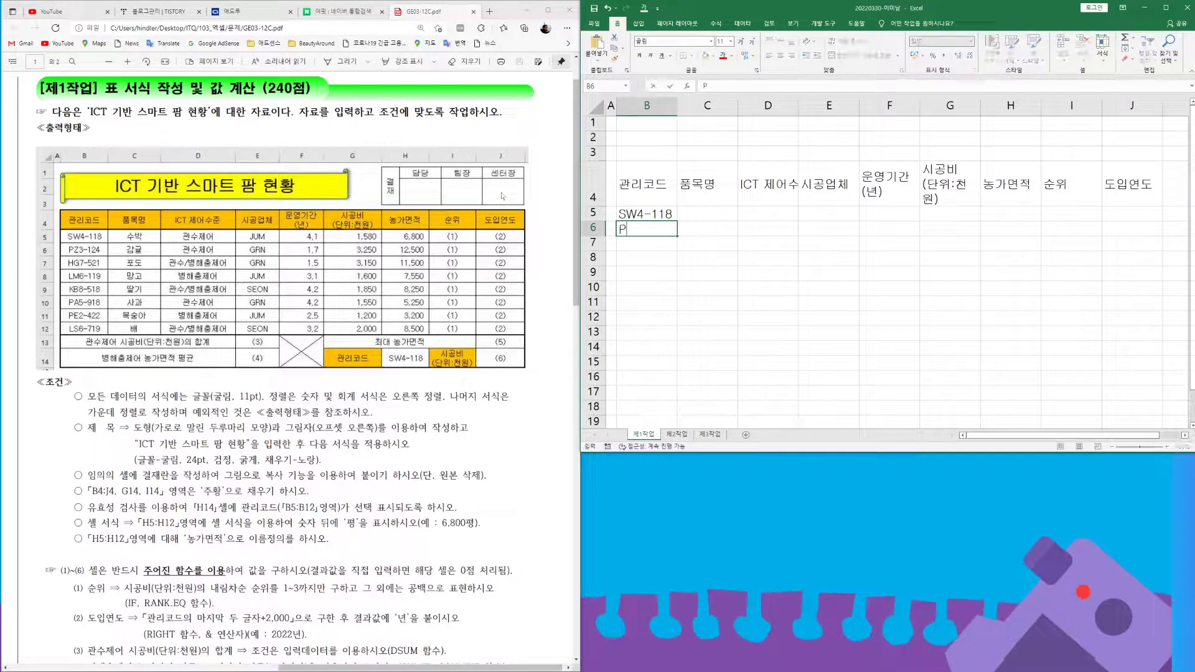
type("Z3-124")
key("Return")
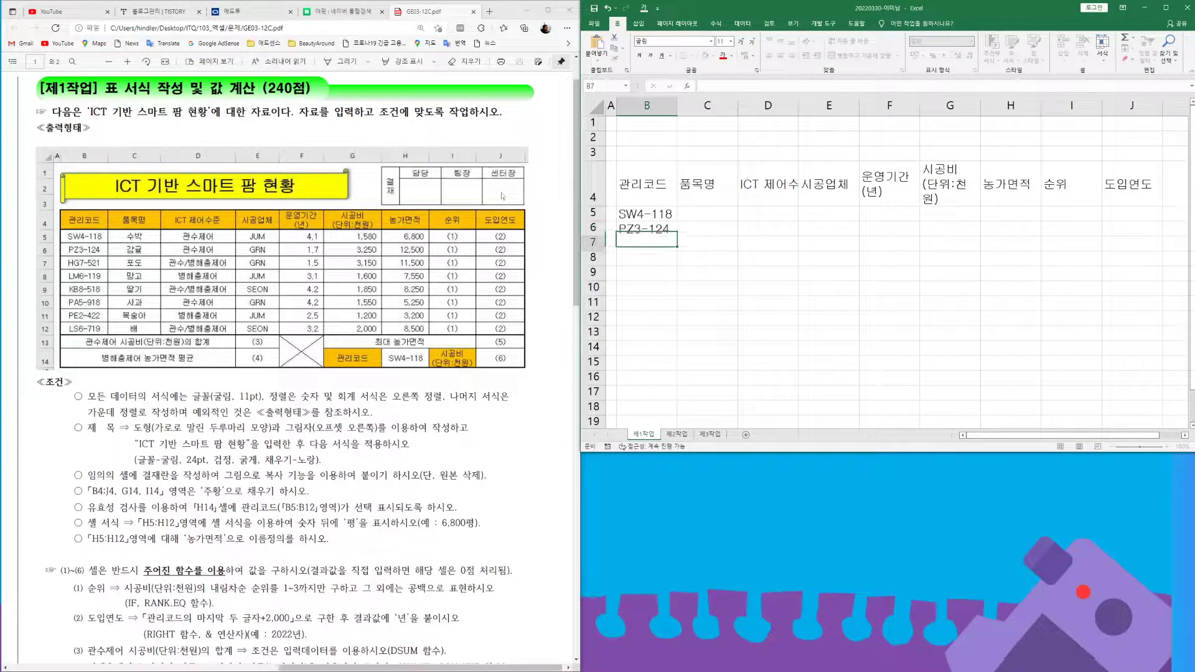
type("HG")
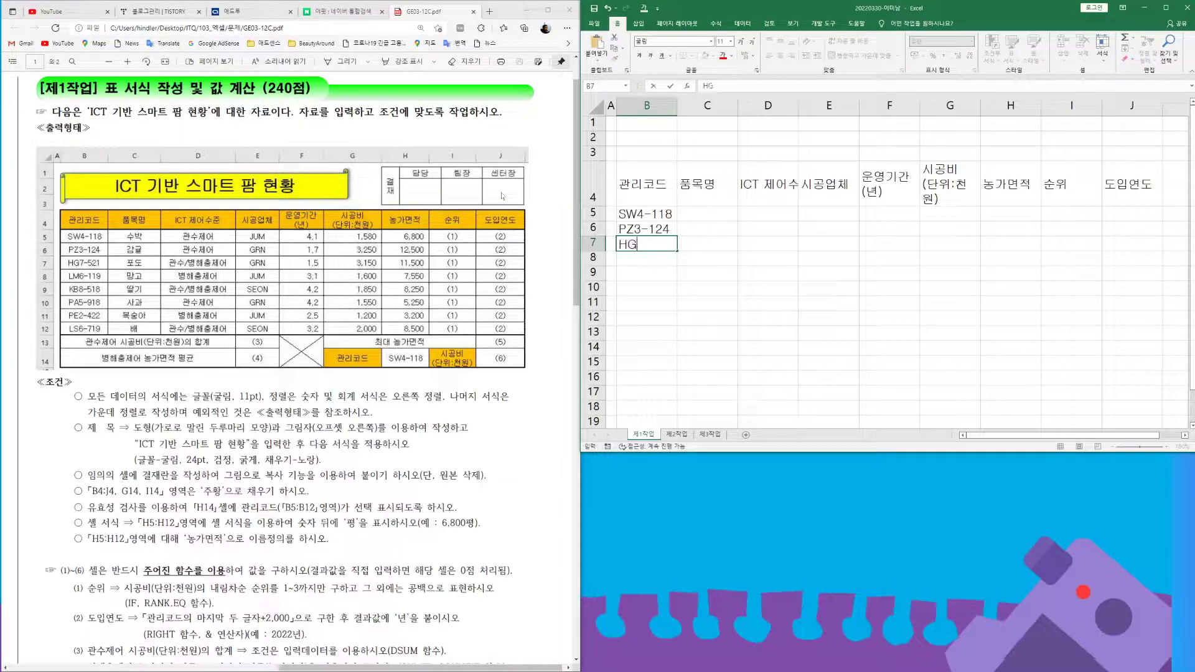
type("7-521")
key("Return")
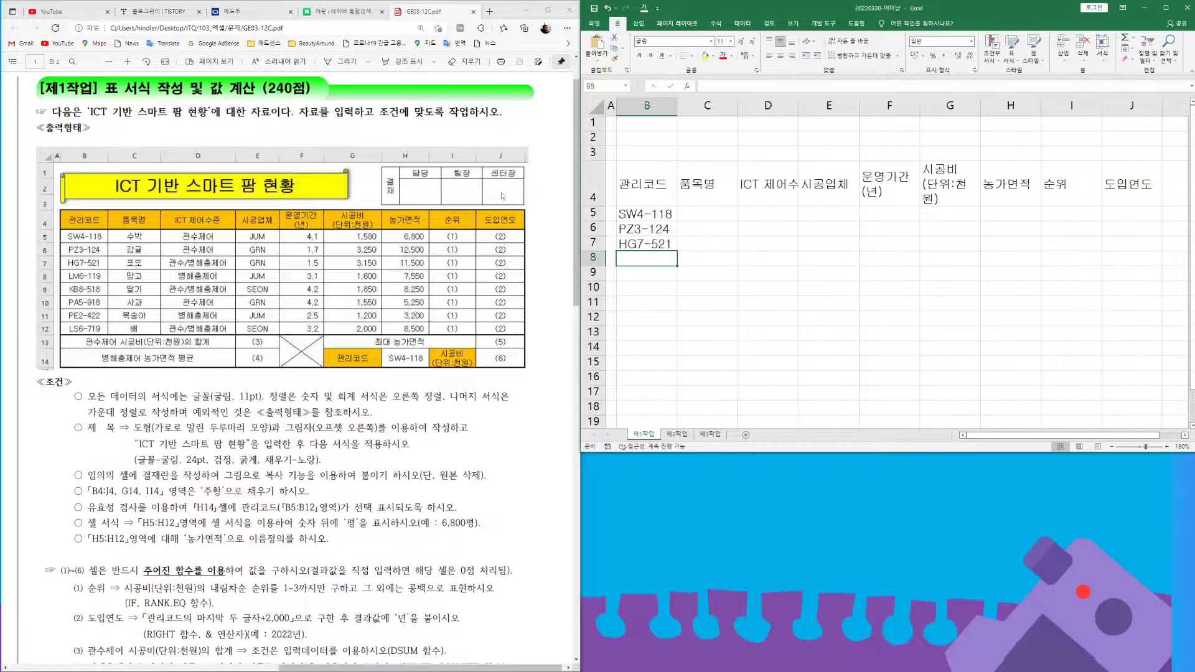
type("LM6-119")
key("Return")
- Enter the remaining 관리코드 values KB8-518, PA5-918, PE2-422 and LS6-719 in cells B9 to B12
type("KB")
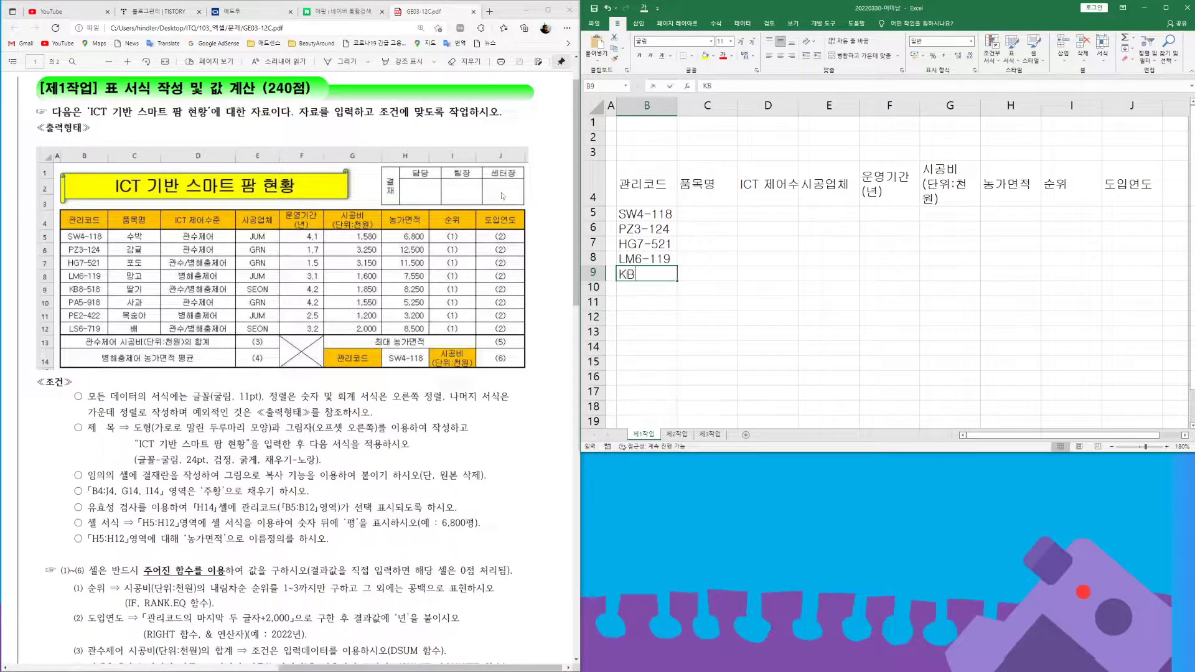
type("8-518")
key("Return")
type("PA5-918")
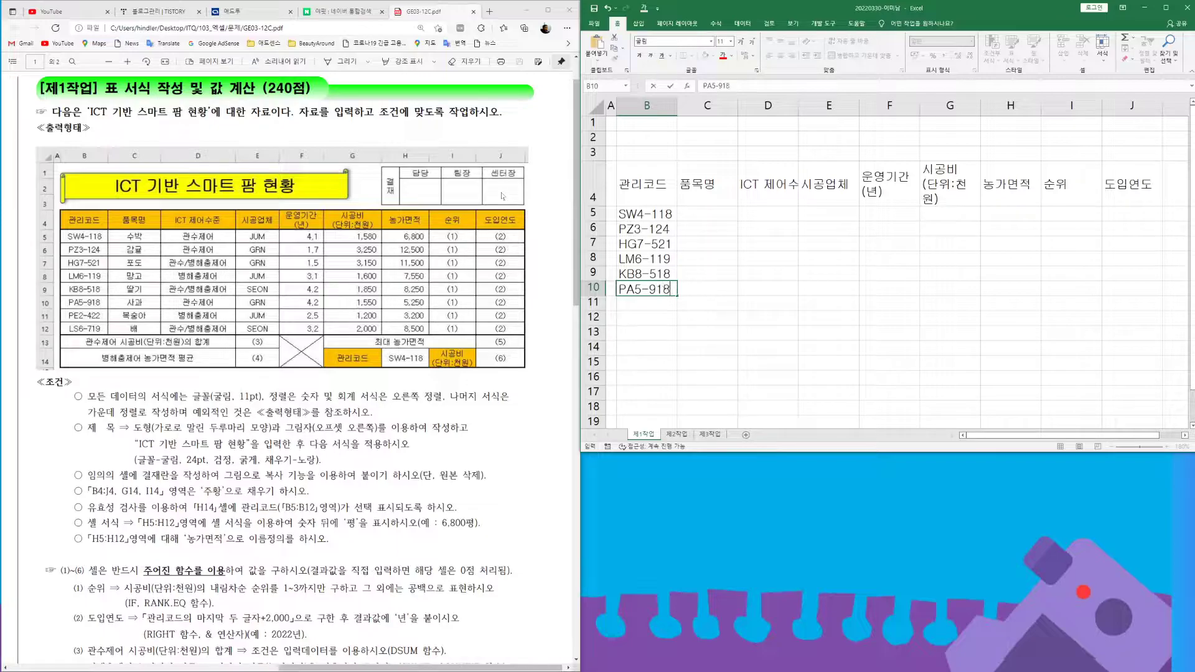
key("Return")
type("PE")
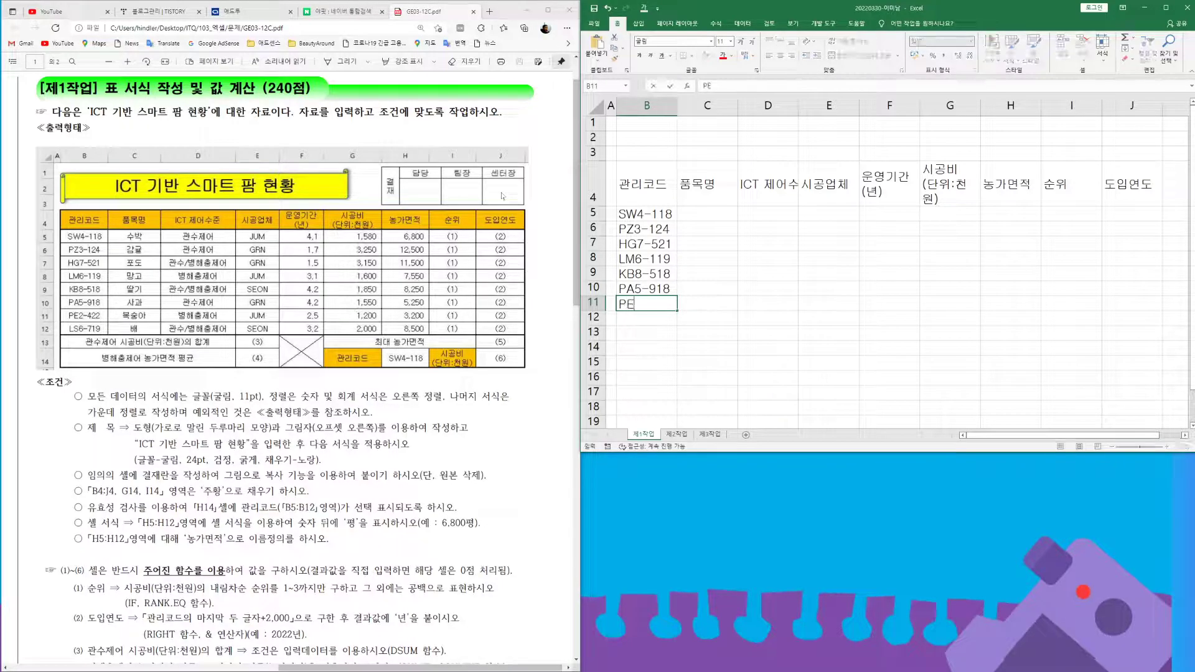
type("2-422")
key("Return")
type("LS6-719")
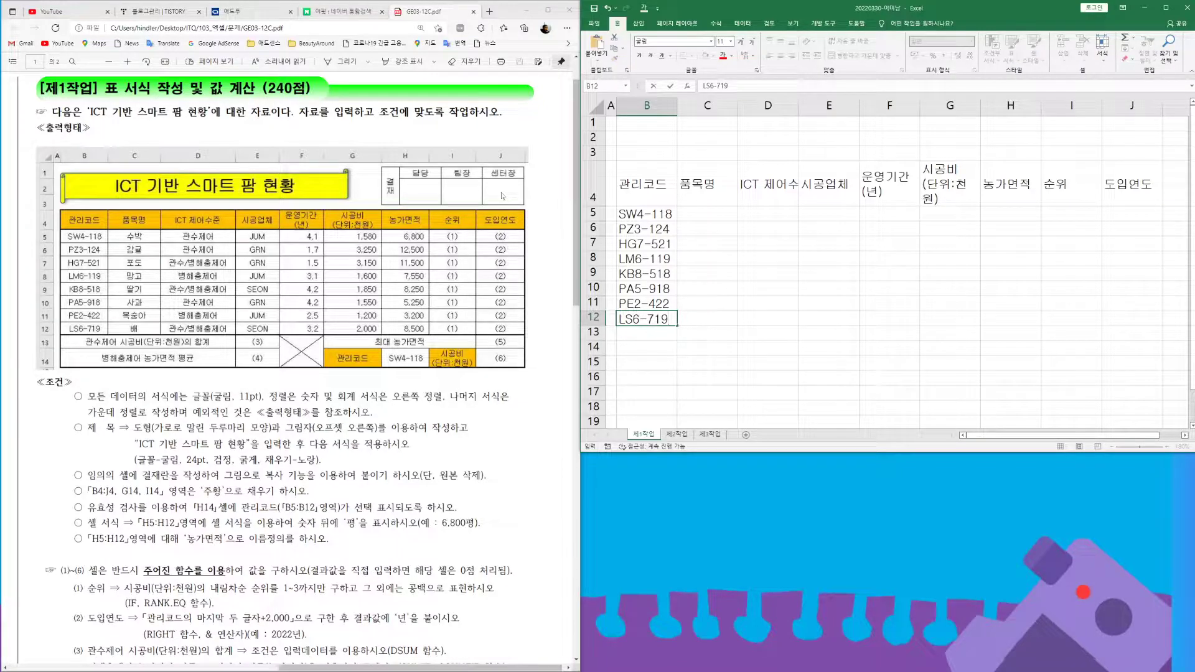
- Fill the 품목명 cells C5 to C8 with 수박, 감귤, 포도 and 망고
left_click(718, 215)
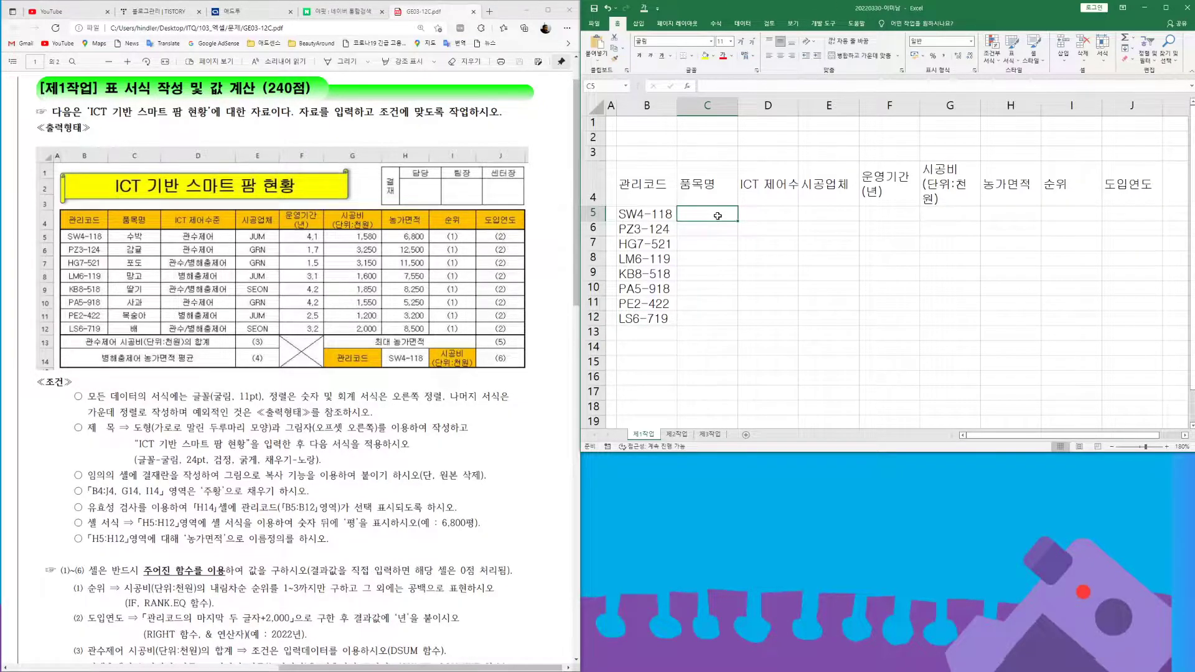
type("ㅅ박")
key("Return")
type("감귤")
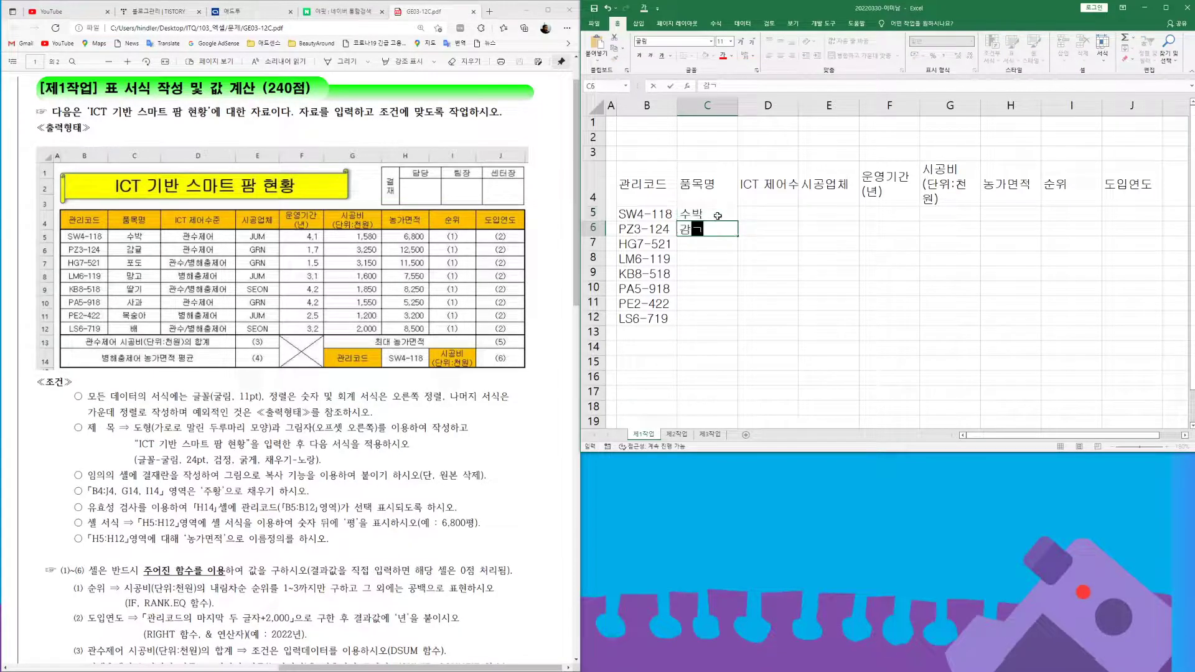
key("Return")
type("ㅍ도")
key("Return")
type("망공")
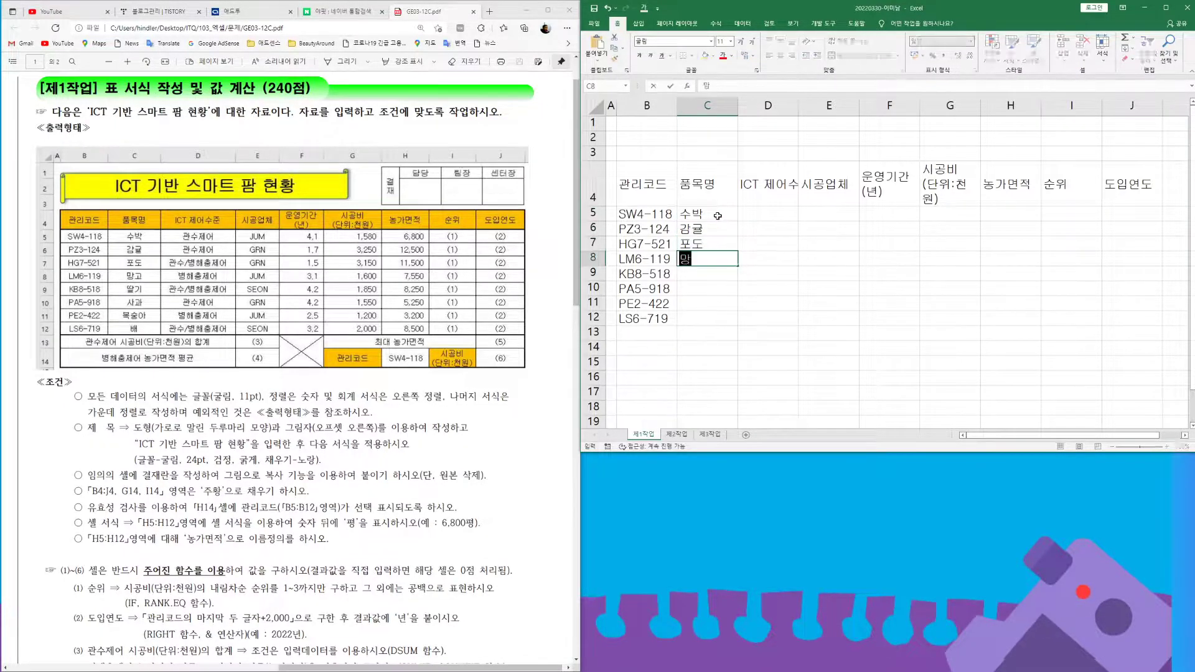
key("Return")
- Fill the 품목명 cells C9 to C12 with 딸기, 사과, 복숭아 and 배
type("딸기")
key("Return")
type("사과")
key("Return")
type("보")
type("아")
key("Return")
type("배")
- Enter the ICT 제어수준 values 관수제어, 관수제어, 관수/병해충제어 and 병해충제어 in cells D5 to D8
left_click(771, 214)
type("관수제어")
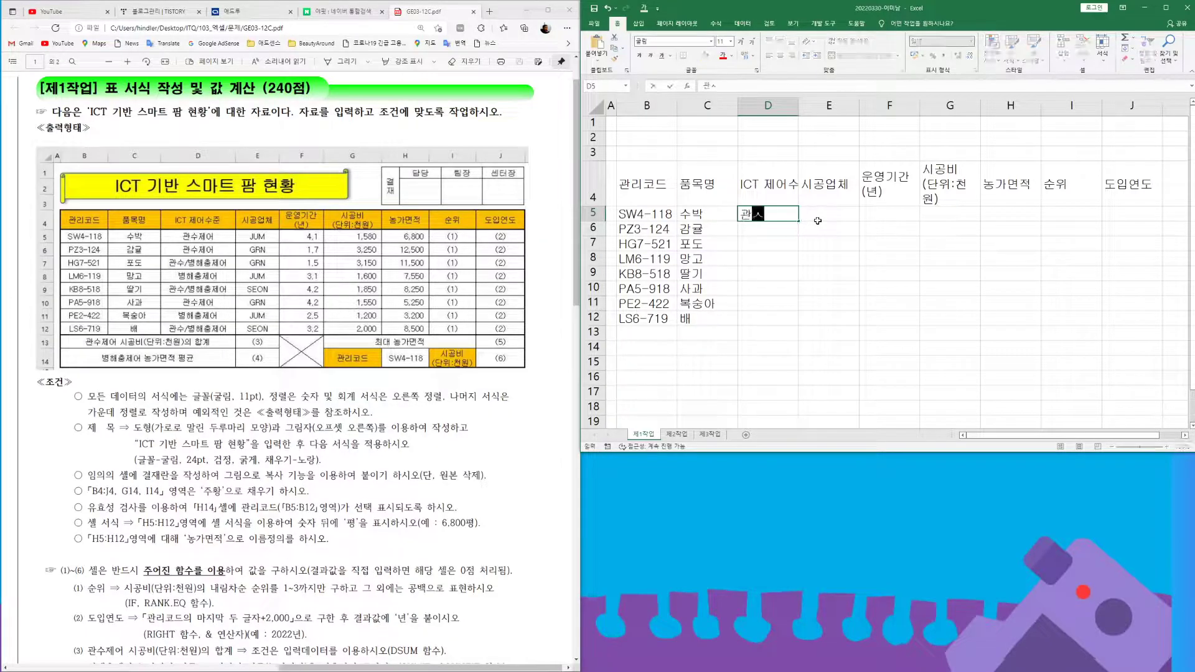
key("Return")
type("관수제어")
key("Return")
type("관수/병해충제어")
key("Return")
type("병해충제어")
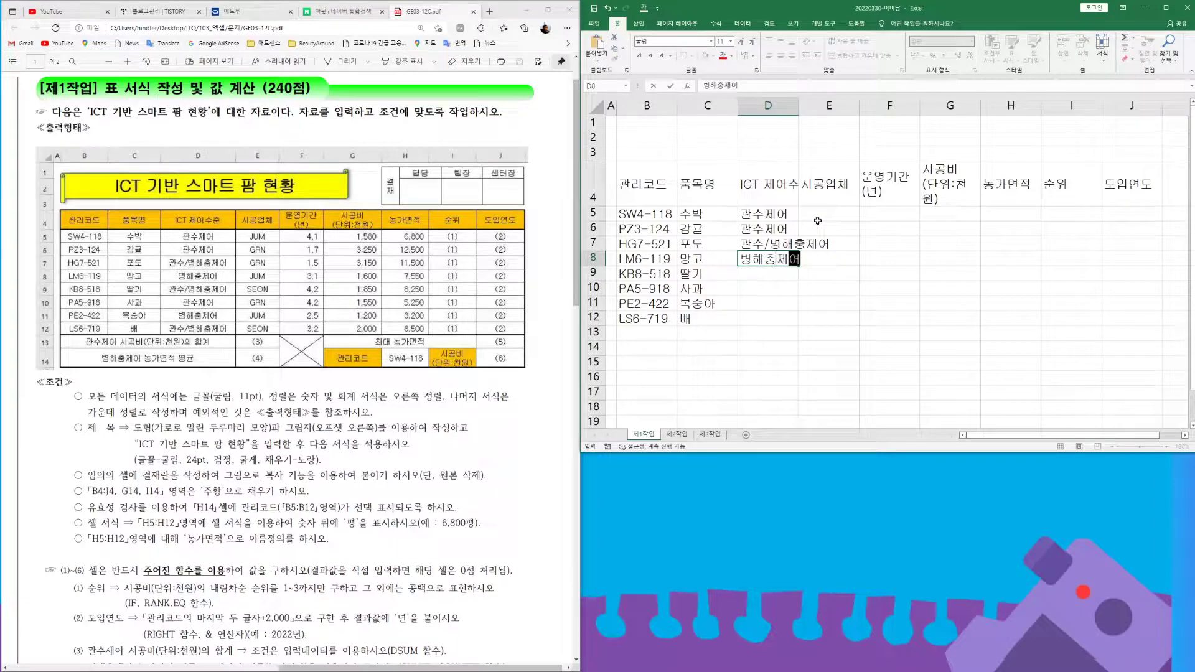
key("Return")
- Enter the ICT 제어수준 values 관수/병해충제어, 관수제어, 병해충제어 and 관수/병해충제어 in cells D9 to D12
type("관수/병해충제어")
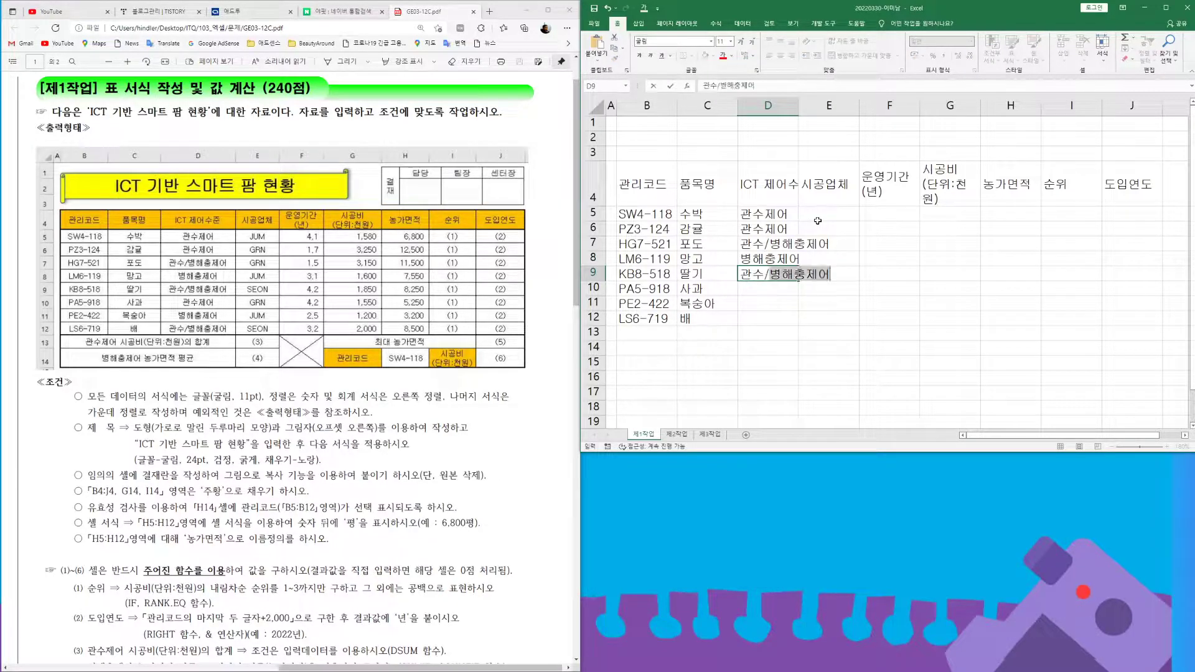
key("Return")
type("관수제어")
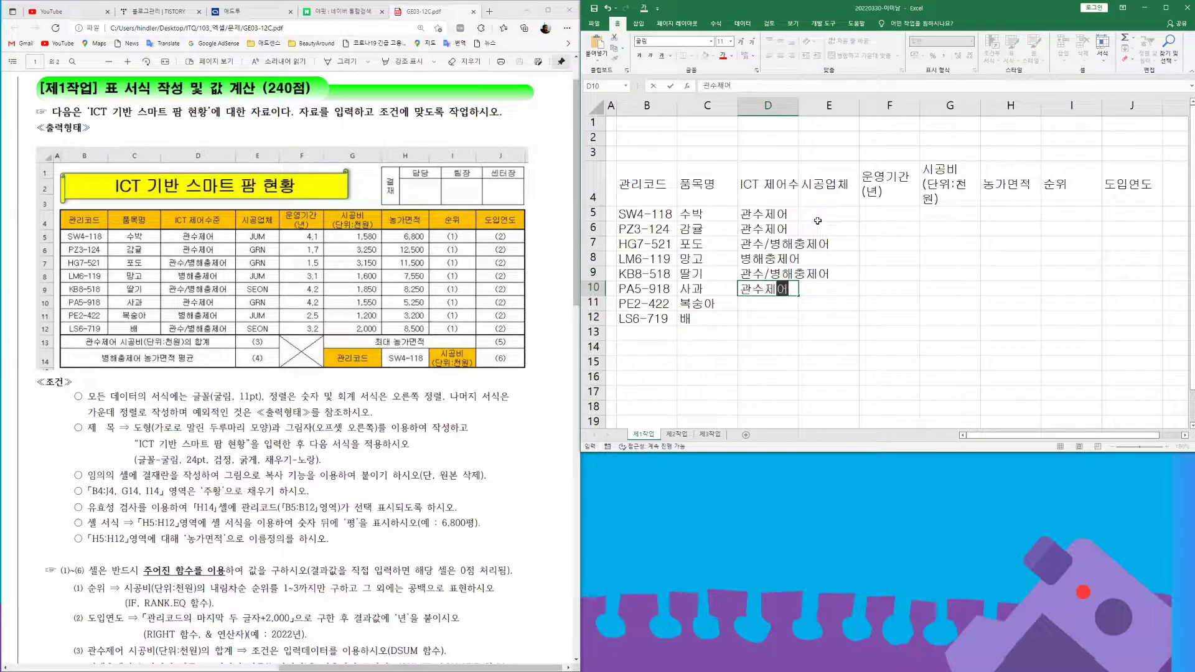
key("Return")
type("병해충제어")
key("Return")
type("관수/병해충제어")
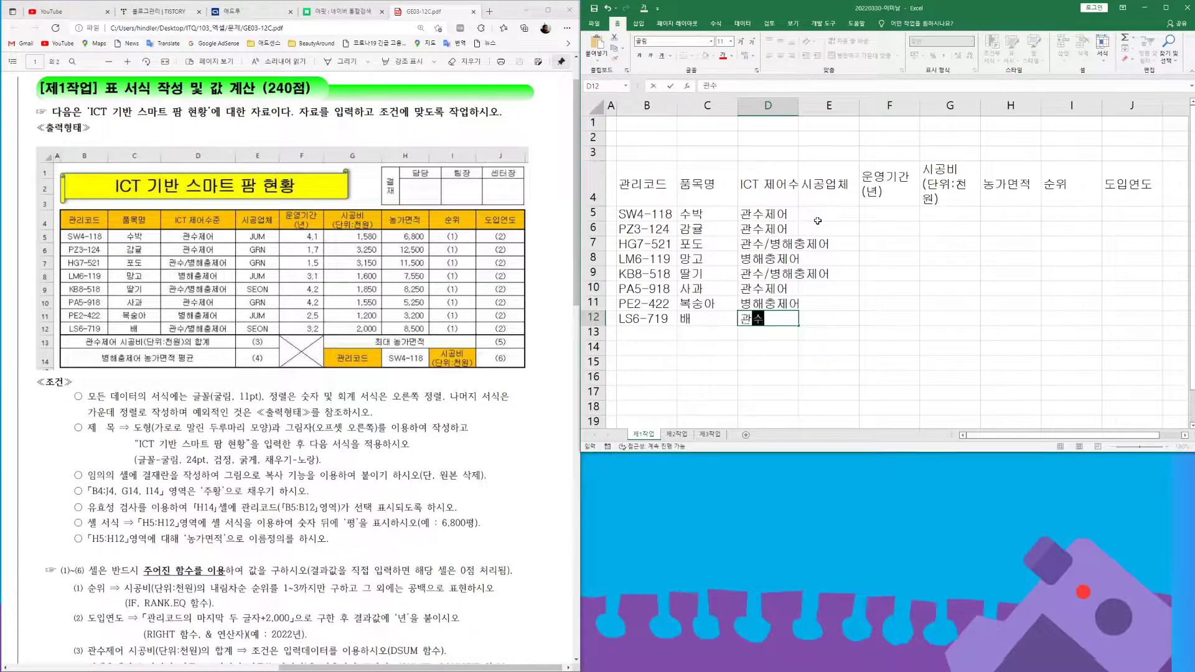
key("Return")
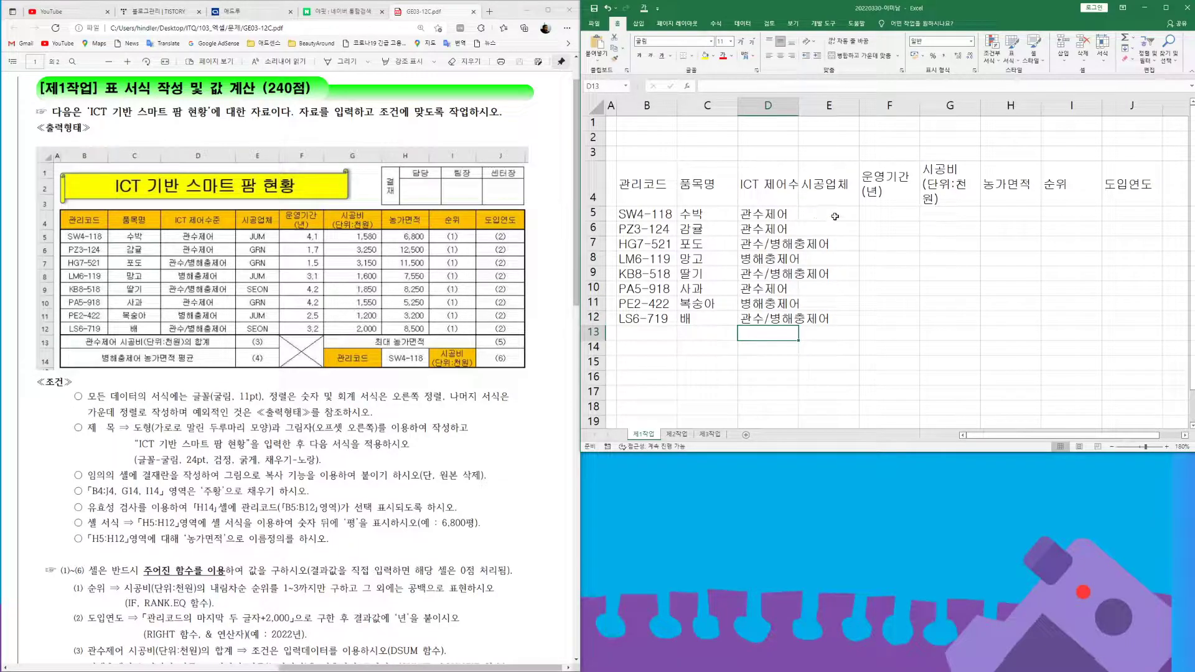
- Fill the 시공업체 cells E5 to E8 with JUM, GRN, GRN and JUM
left_click(834, 216)
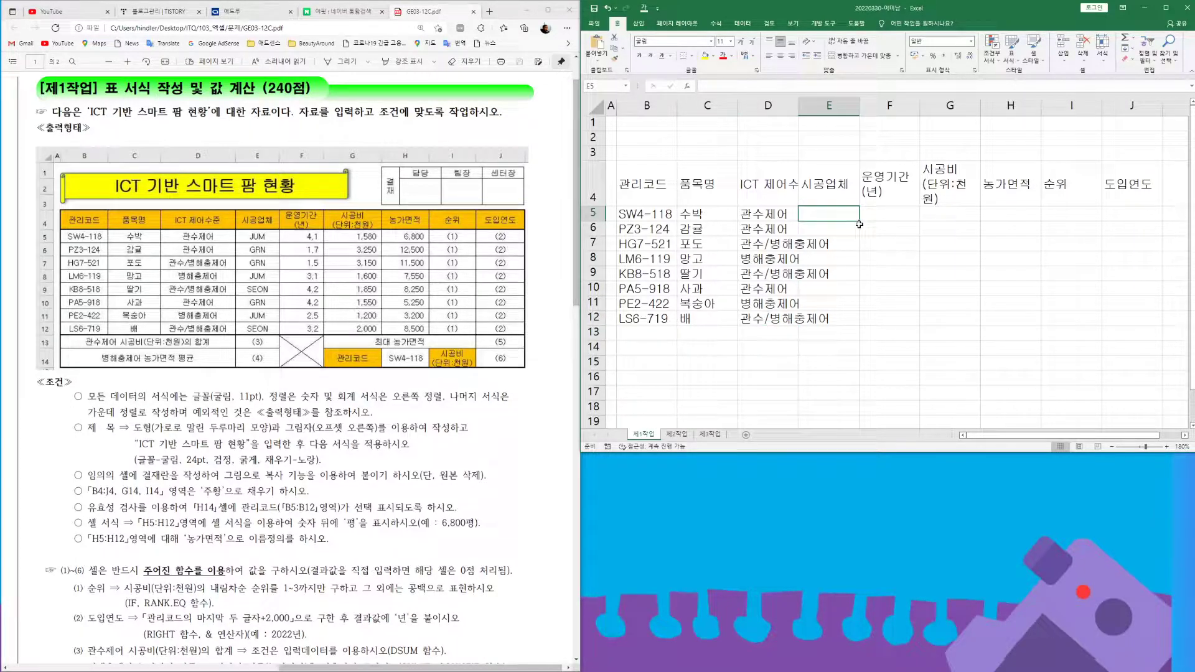
type("JUM")
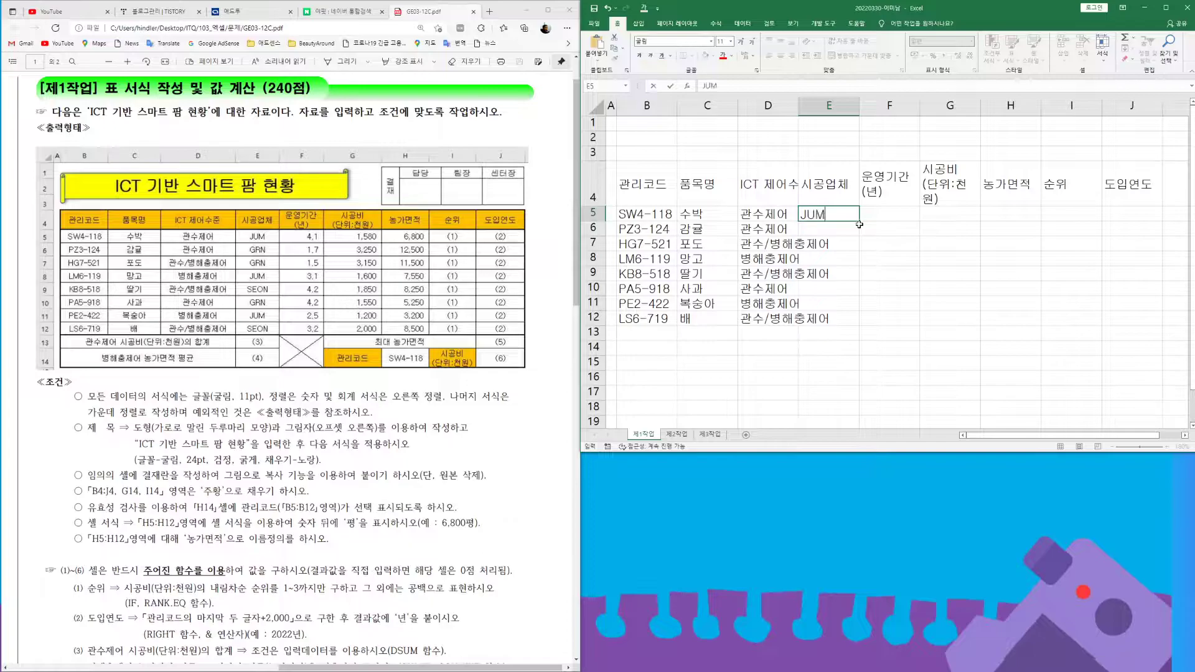
key("Return")
type("GRN")
key("Return")
type("GRN")
key("Return")
type("JUM")
key("Return")
- Fill the 시공업체 cells E9 to E12 with SEON, GRN, JUM and SEON
type("SEON")
key("Return")
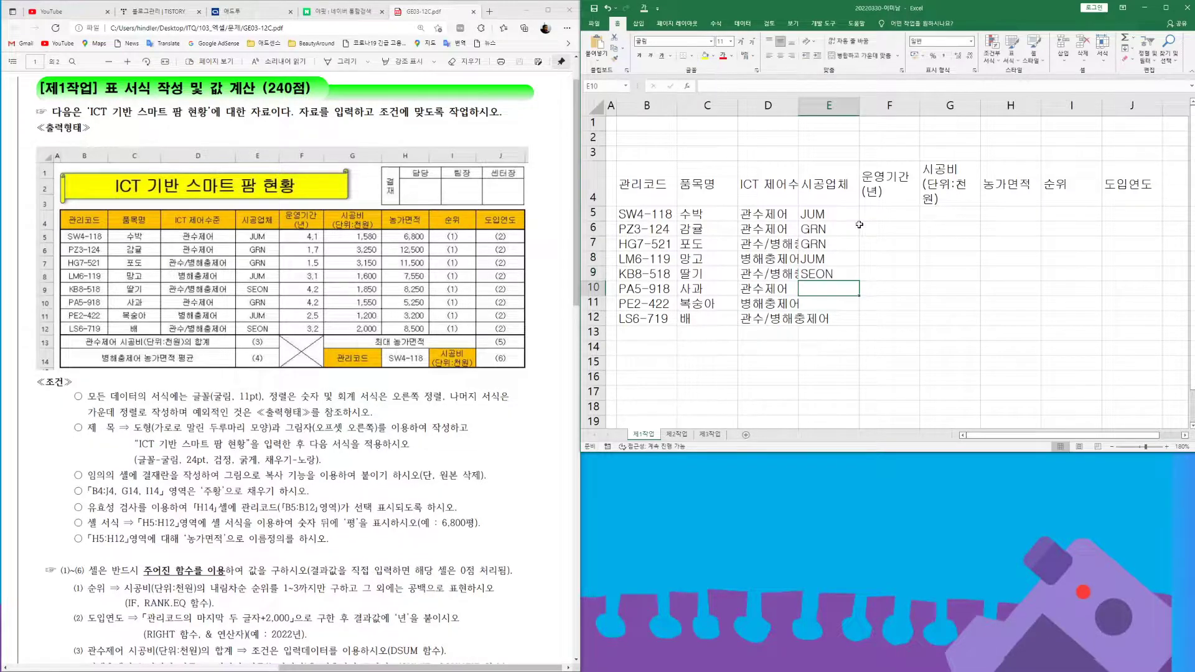
type("GRN")
key("Return")
type("JUM")
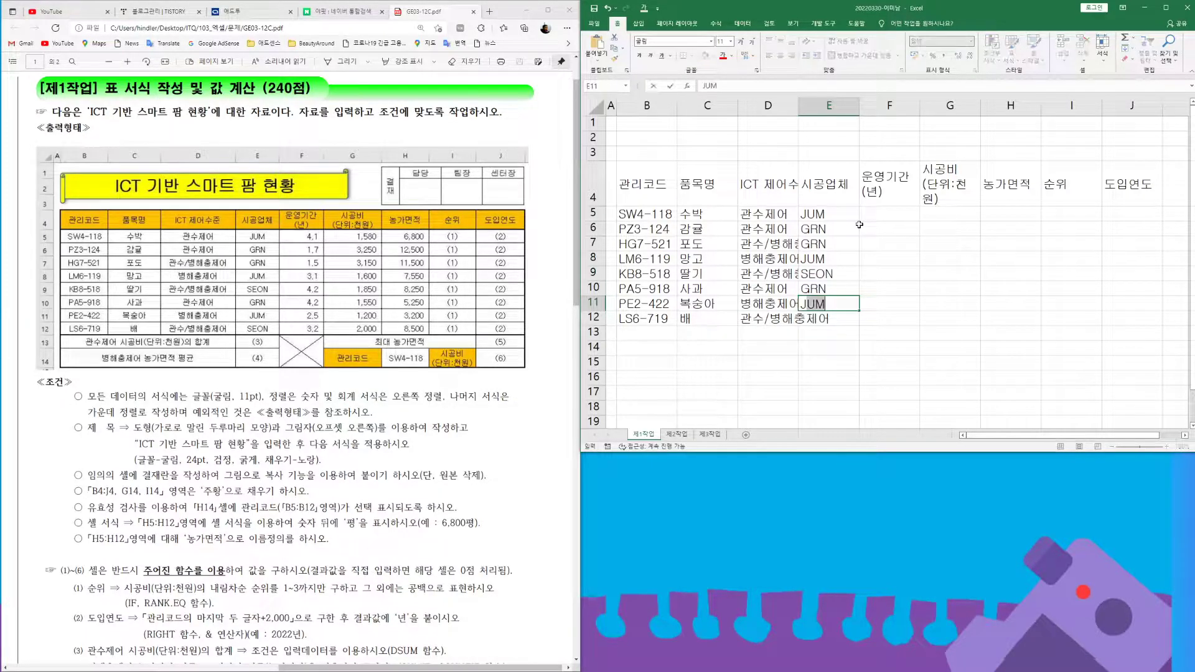
key("Return")
type("SEON")
key("Return")
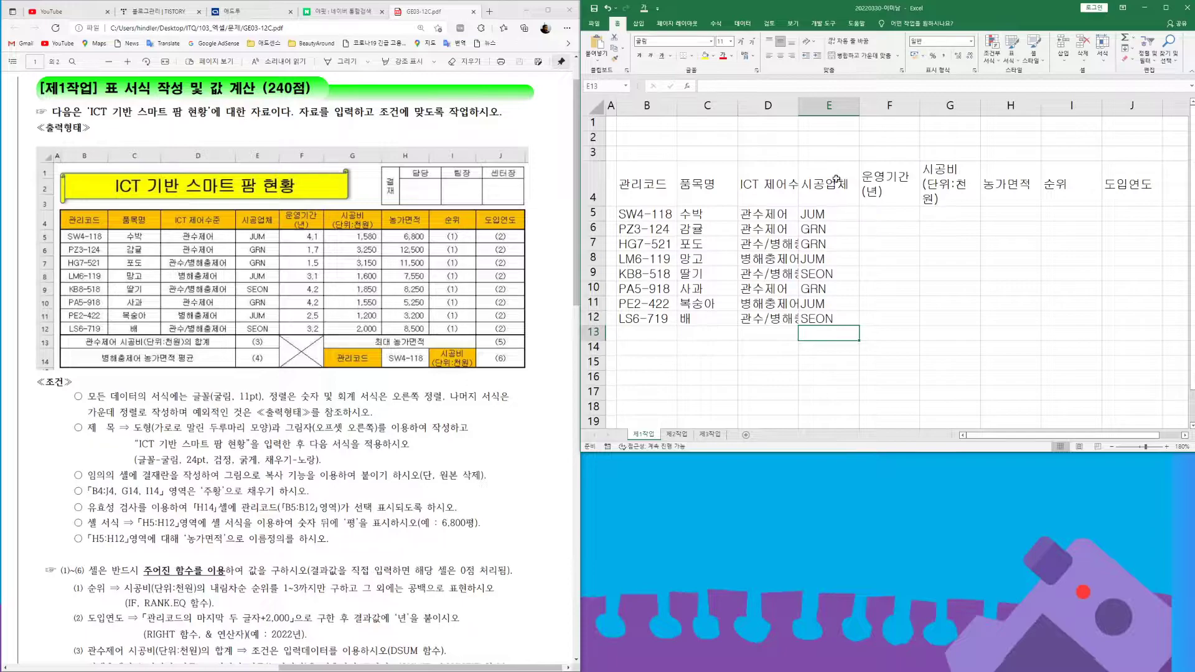
- Enter the 운영기간(년) values 4.1, 1.7, 1.5 and 3.1 in cells F5 to F8
left_click(879, 212)
type("4")
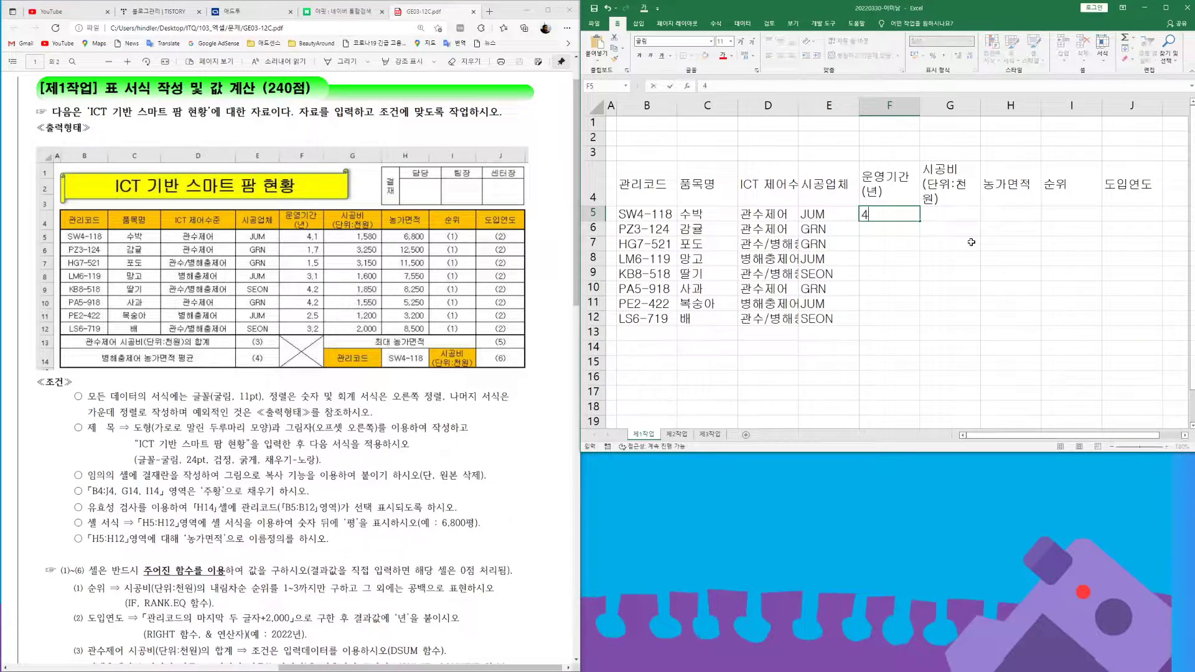
type(".1")
key("Return")
type("1")
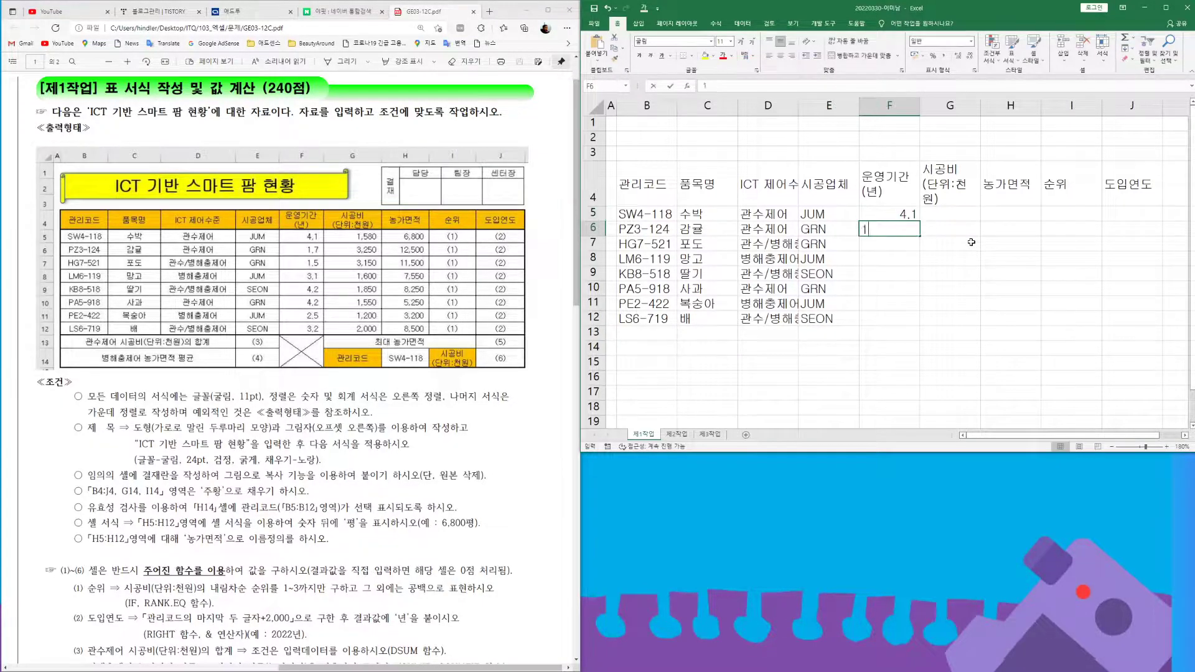
type(".7")
key("Return")
type("1.5")
key("Return")
type("3.1")
key("Return")
- Enter the 운영기간(년) values 4.2, 4.2, 2.5 and 3.2 in cells F9 to F12
type("4.2")
key("Return")
type("4.2")
key("Return")
type("2.5")
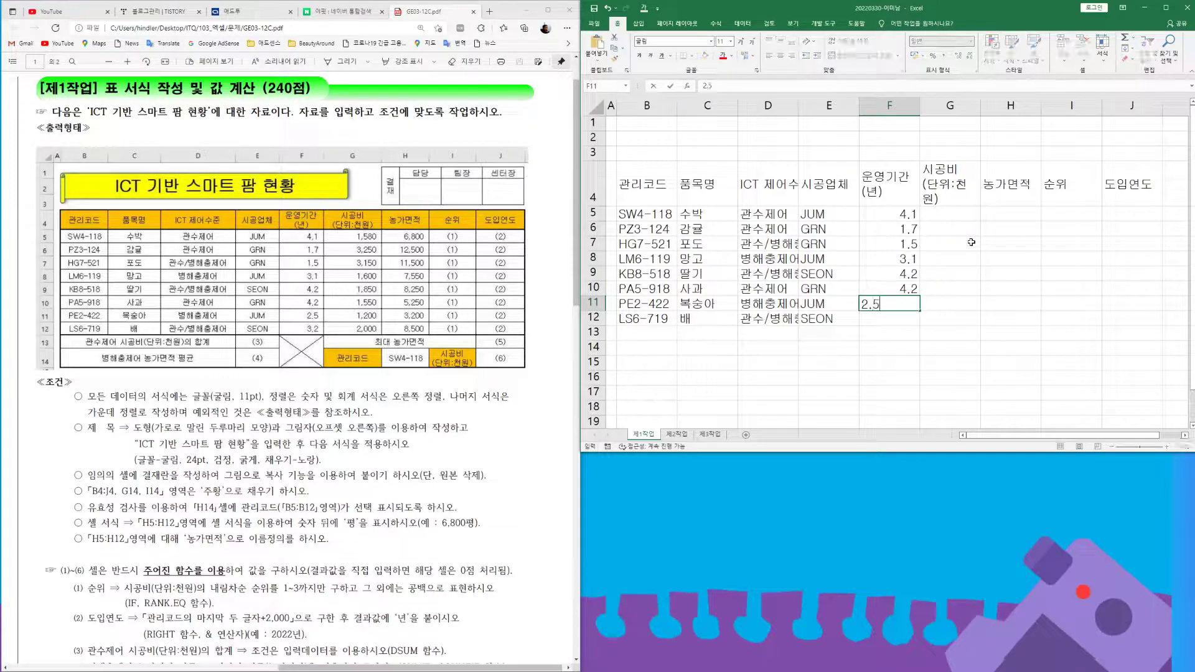
key("Return")
type("3.2")
key("Return")
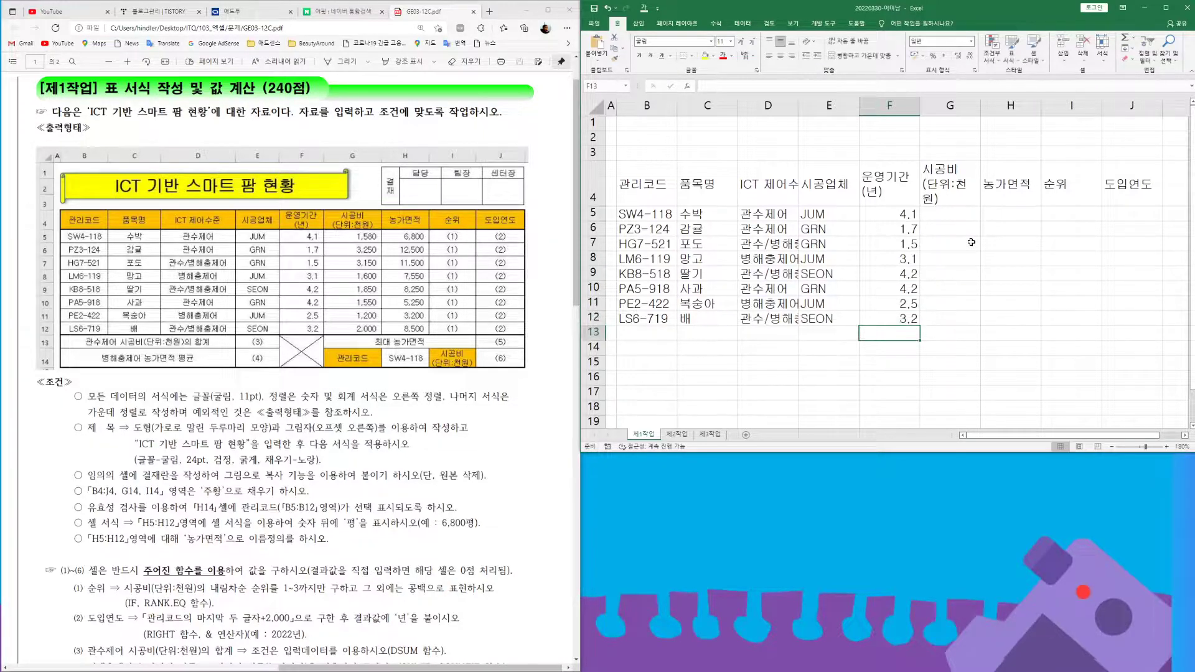
- Enter the 시공비(단위:천원) values 1580, 3250, 3150 and 1600 in cells G5 to G8
left_click(950, 212)
type("1580")
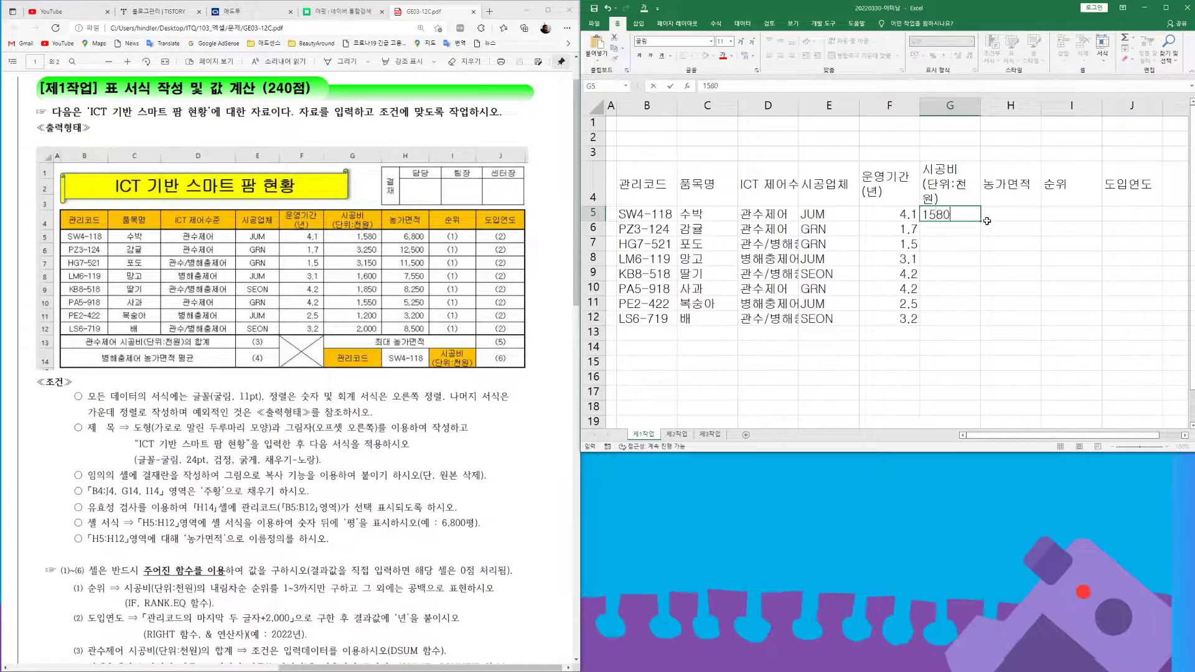
key("Return")
type("3250")
key("Return")
type("3150")
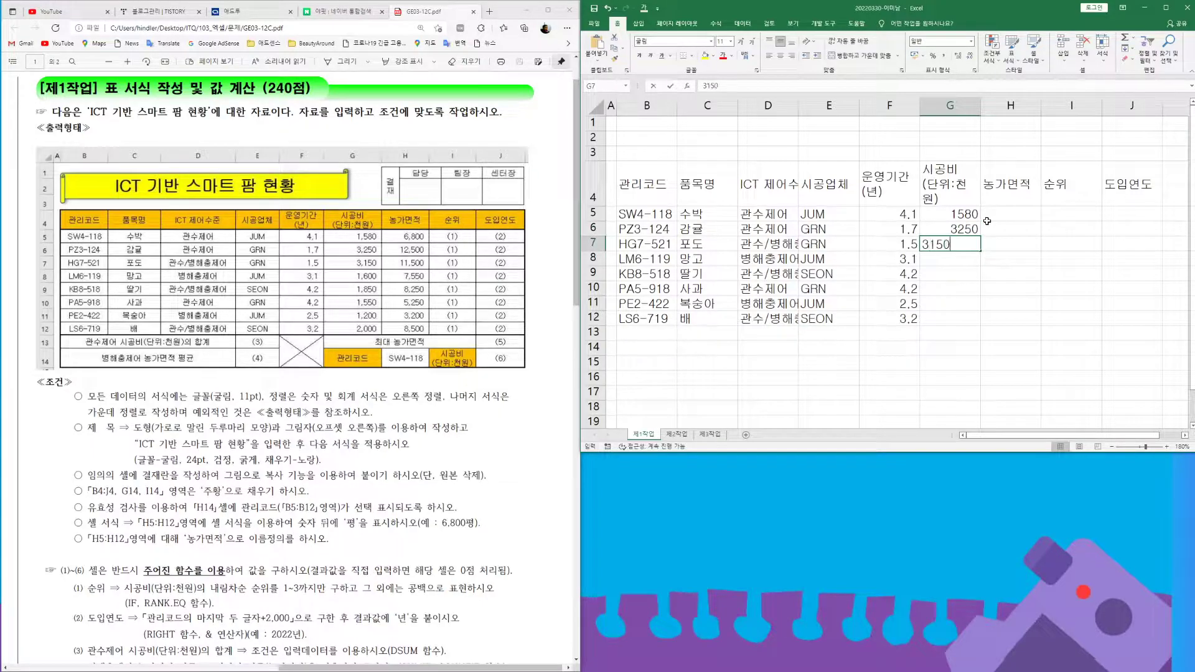
key("Return")
type("1600")
key("Return")
- Enter the 시공비(단위:천원) values 1850, 1550, 1200 and 2000 in cells G9 to G12
type("1850")
key("Return")
type("1550")
key("Return")
type("1200")
key("Return")
type("2000")
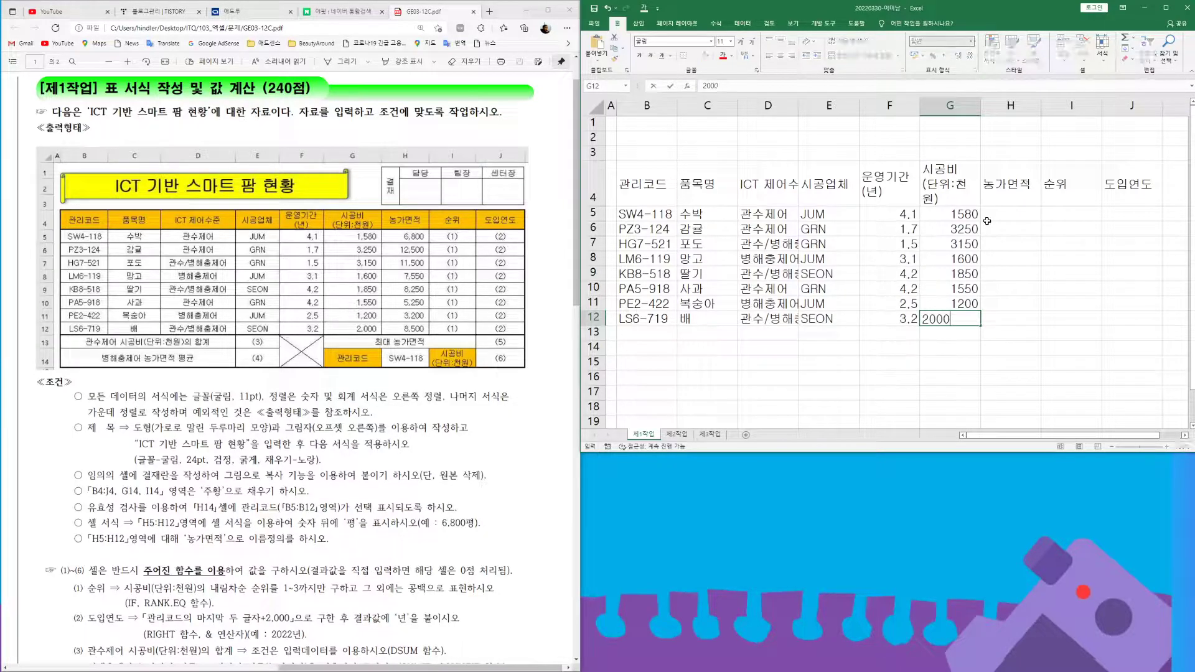
- Enter the 농가면적 values 6800, 12500, 11500 and 7550 in cells H5 to H8
left_click(1003, 219)
type("6800")
key("Return")
type("12500")
key("Return")
type("11500")
key("Return")
type("7550")
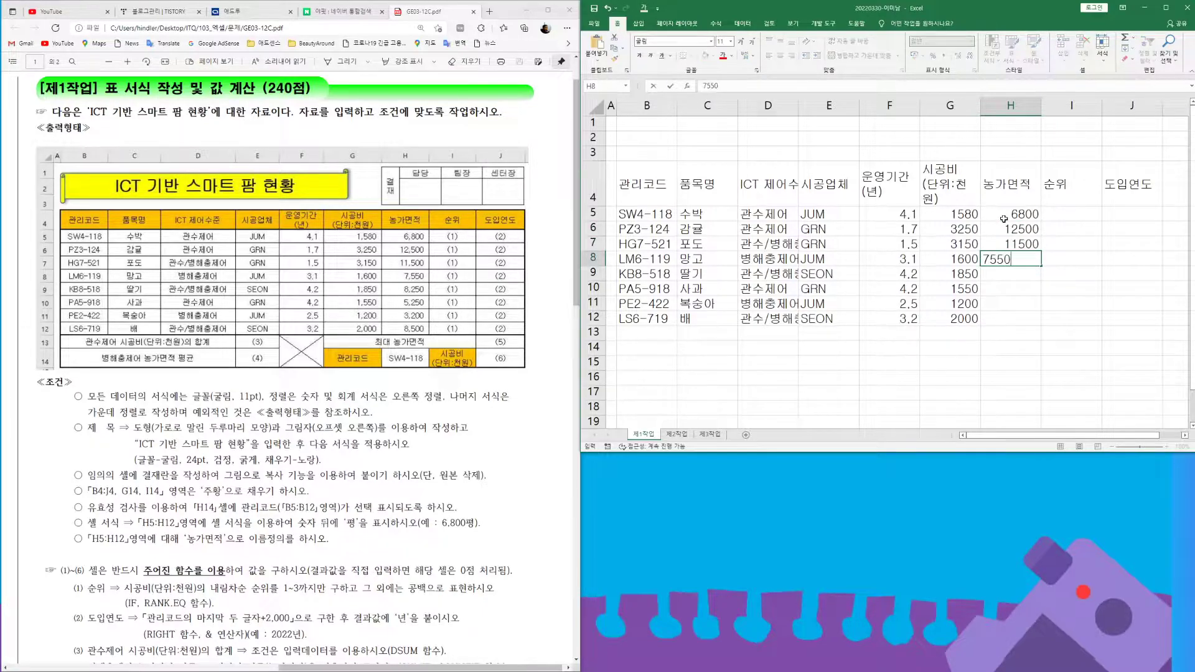
key("Return")
- Enter the 농가면적 values 8250, 5250, 3200 and 8500 in cells H9 to H12
type("8250")
key("Return")
type("525")
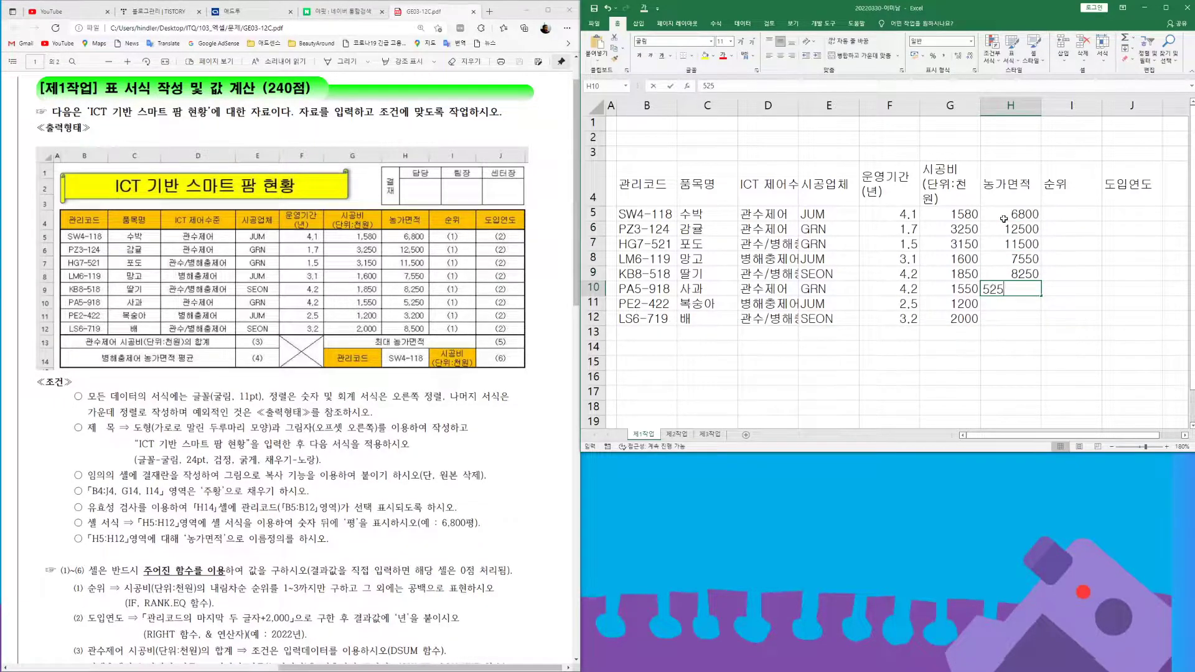
type("0")
key("Return")
type("3200")
key("Return")
type("8500")
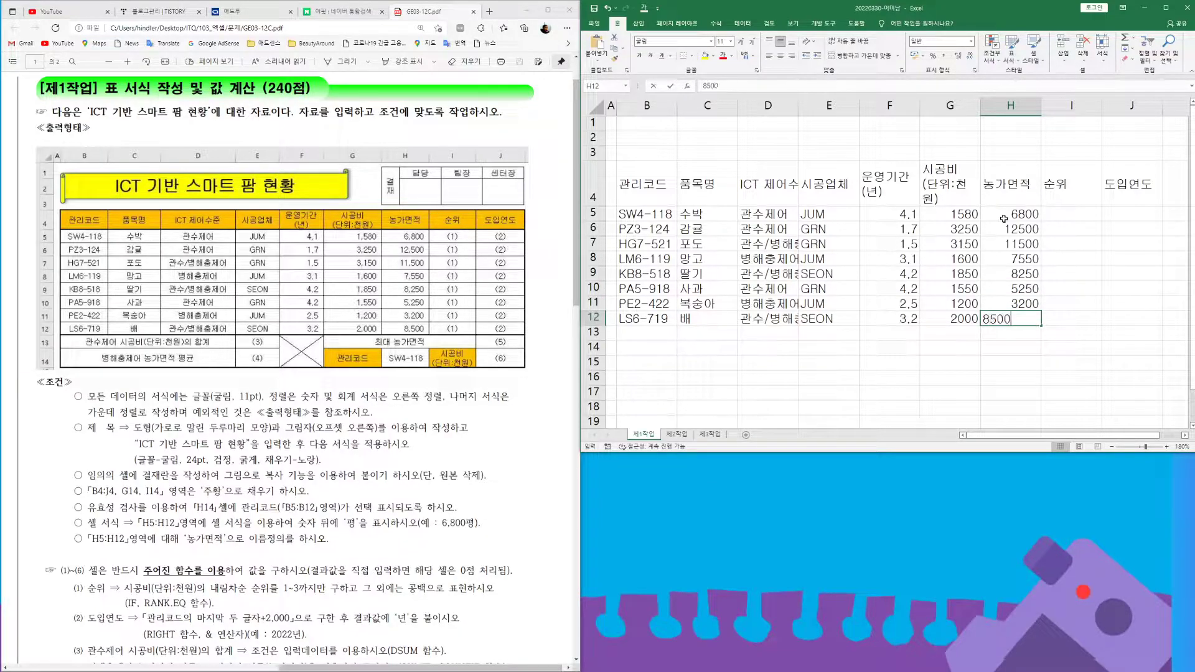
key("Return")
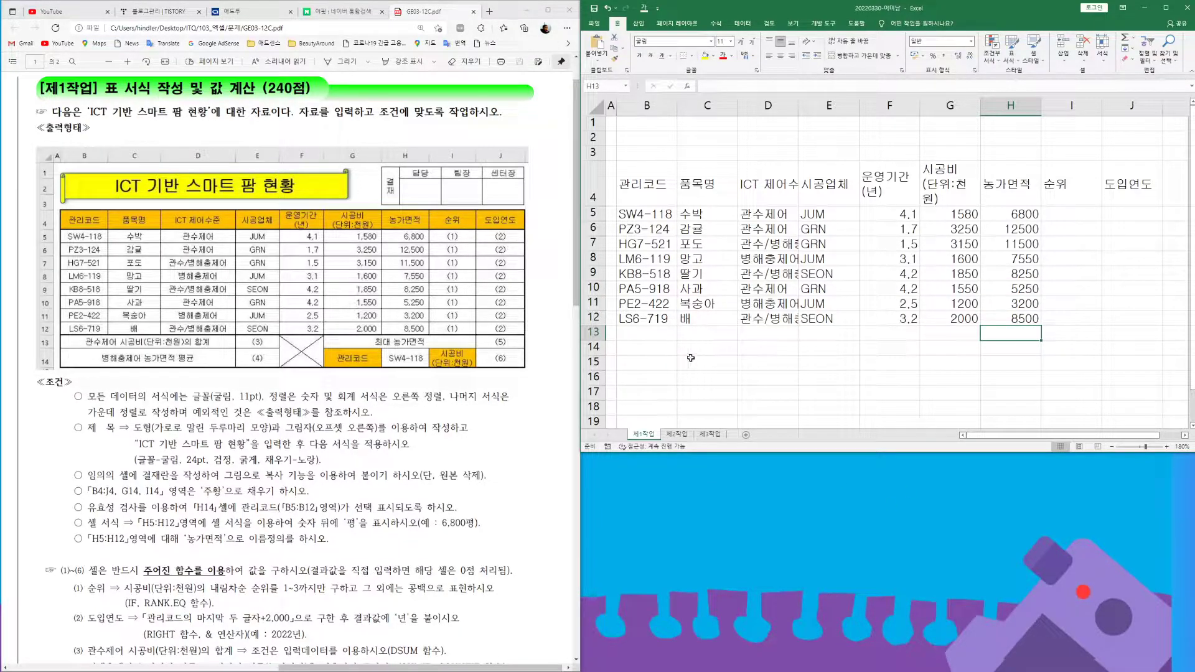
- Merge and center cells B13:D13 and, as a separate block, cells B14:D14
left_click_drag(655, 332, 750, 333)
left_click(864, 55)
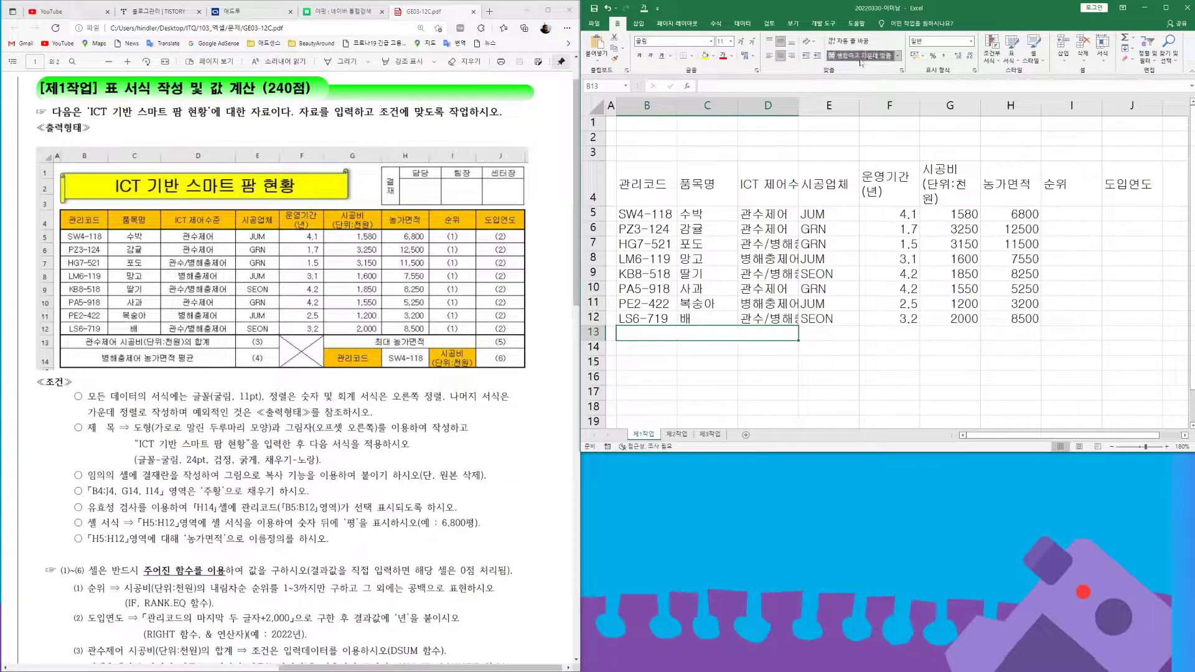
left_click(643, 347)
left_click_drag(644, 346, 775, 348)
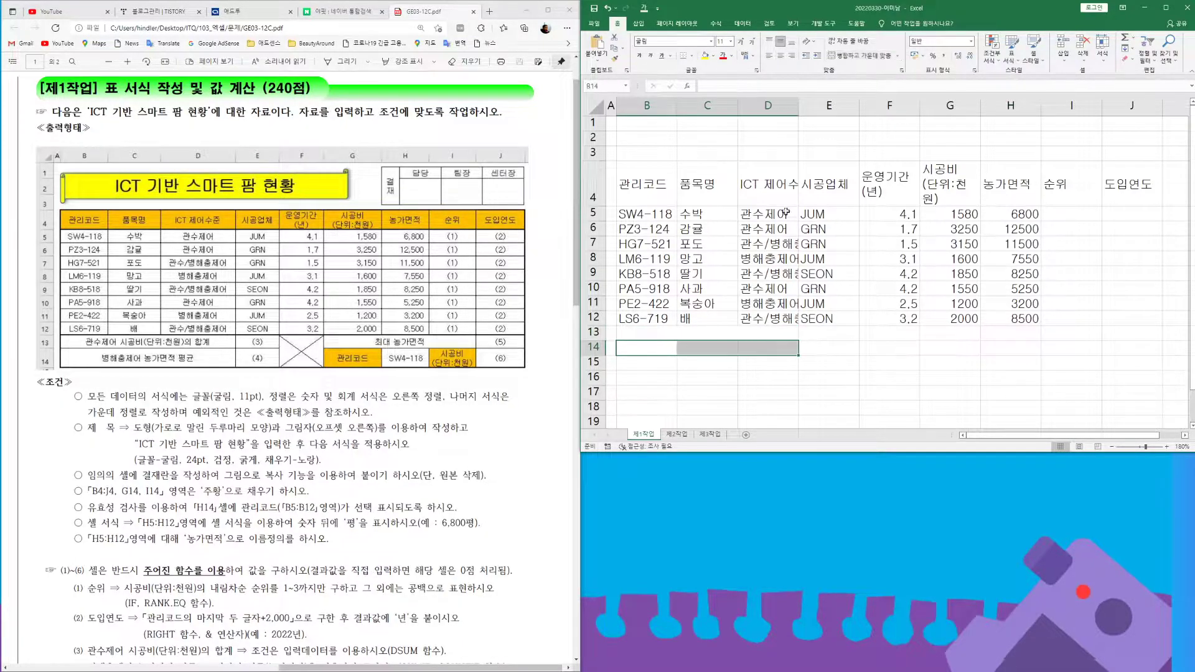
left_click(863, 57)
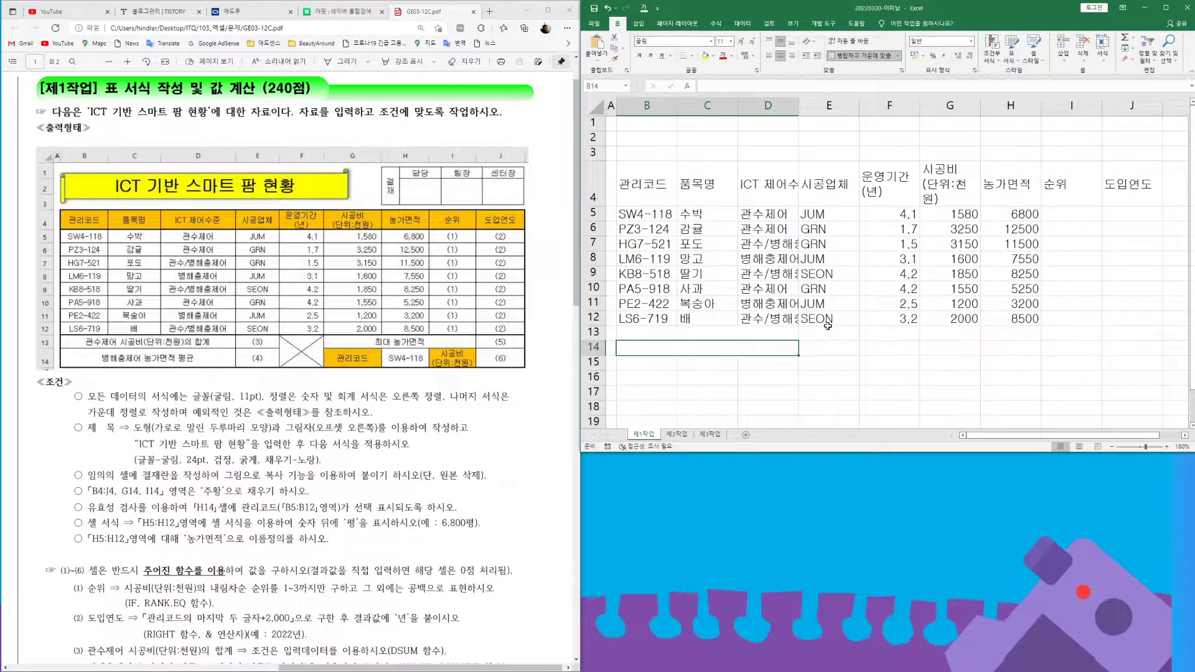
- Merge and center cells F13:F14 and, as a separate block, cells G13:I13
left_click_drag(886, 332, 887, 347)
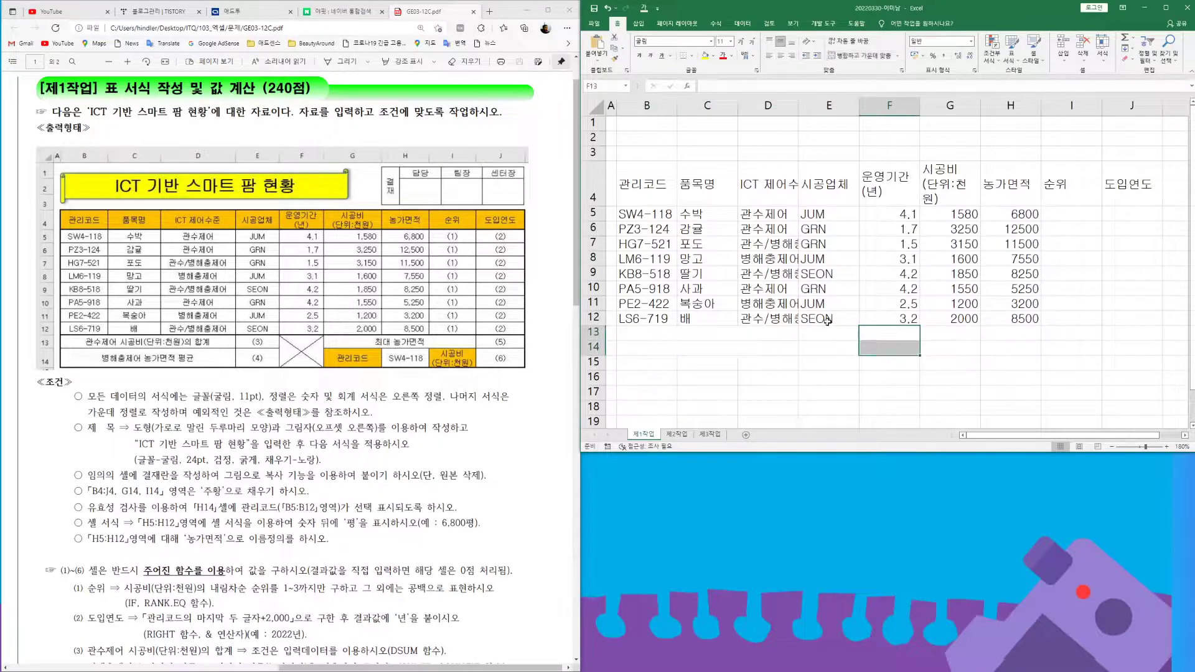
left_click(862, 56)
left_click_drag(956, 334, 1085, 336)
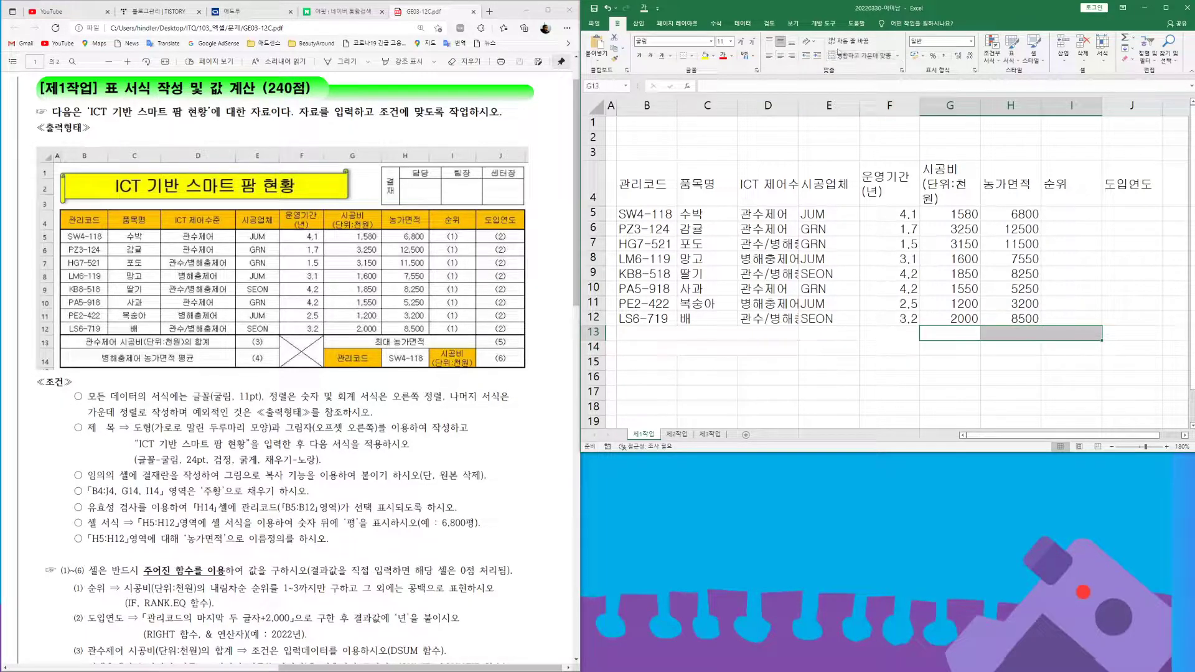
left_click(856, 56)
- Apply all borders to the whole table range B4:J14
left_click_drag(662, 190, 1126, 338)
left_click(692, 55)
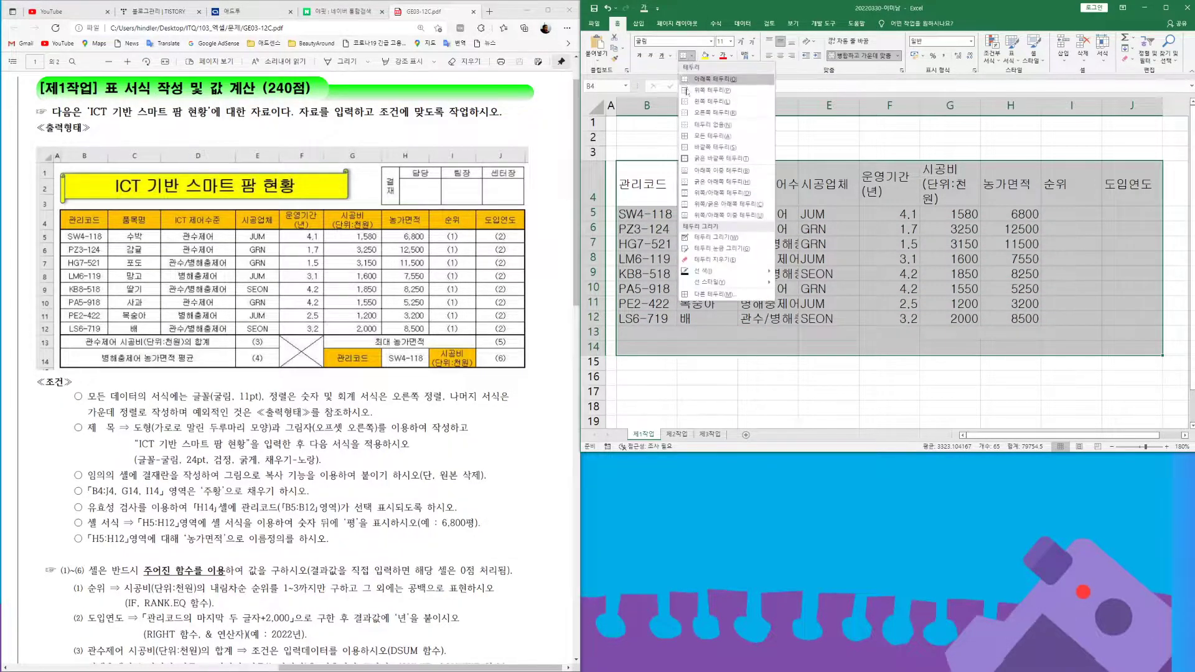
left_click(717, 137)
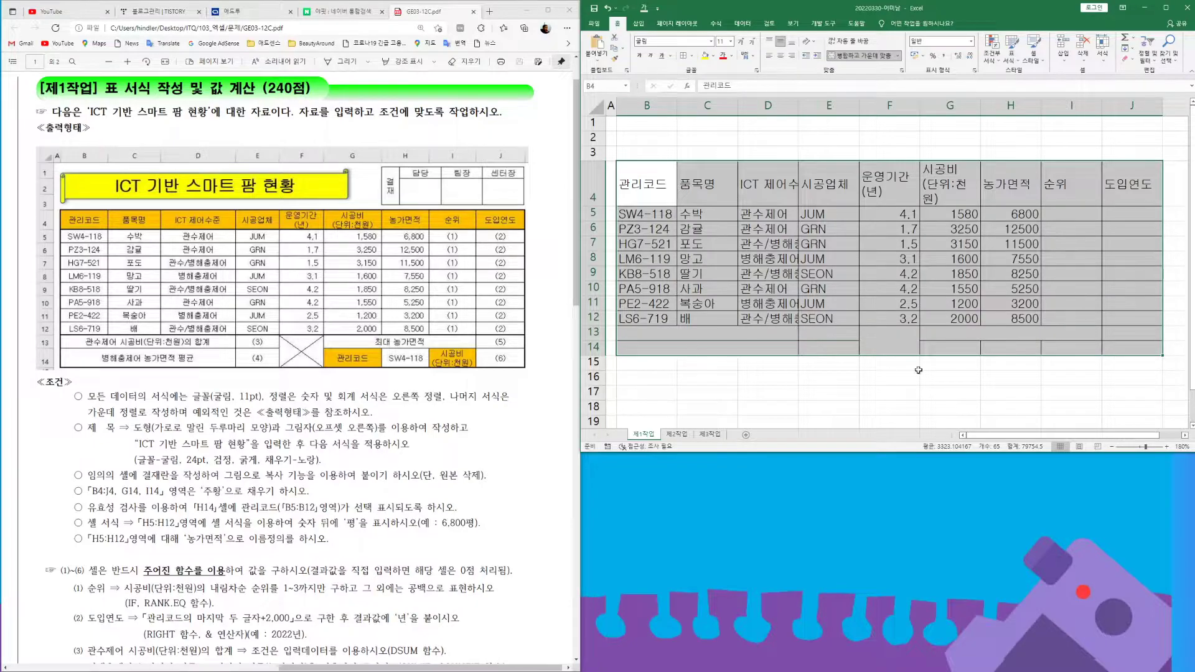
- Enter the label 관수제어 시공비(단위:천원)의 합계 in the merged cell B13
left_click(689, 334)
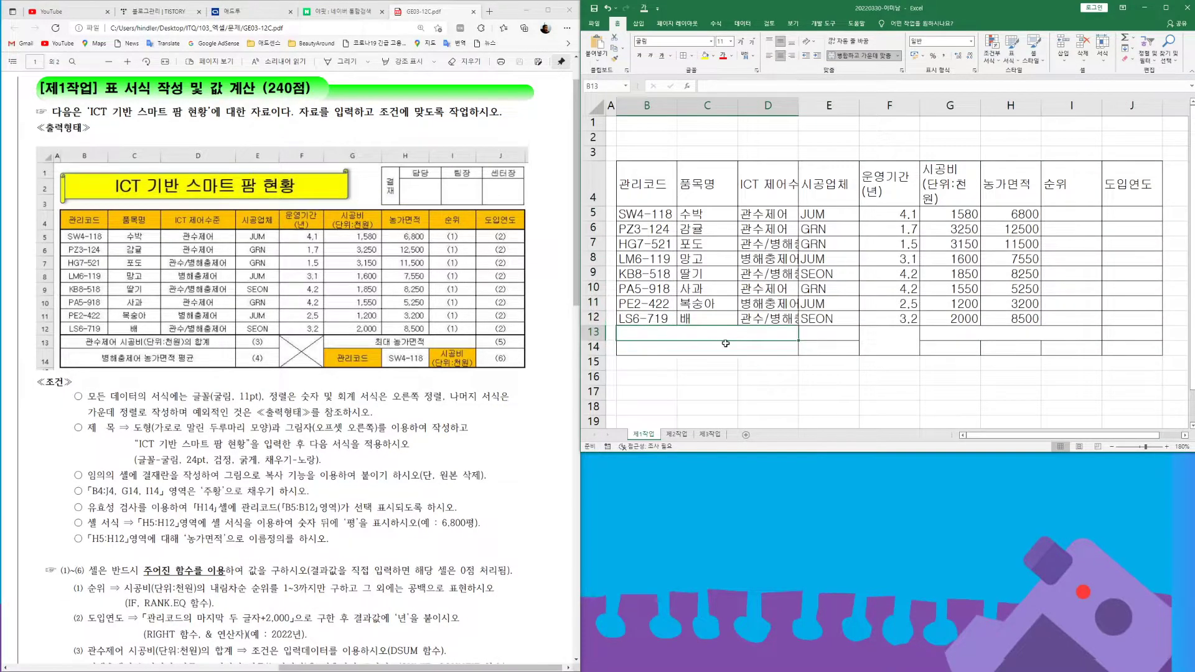
type("과")
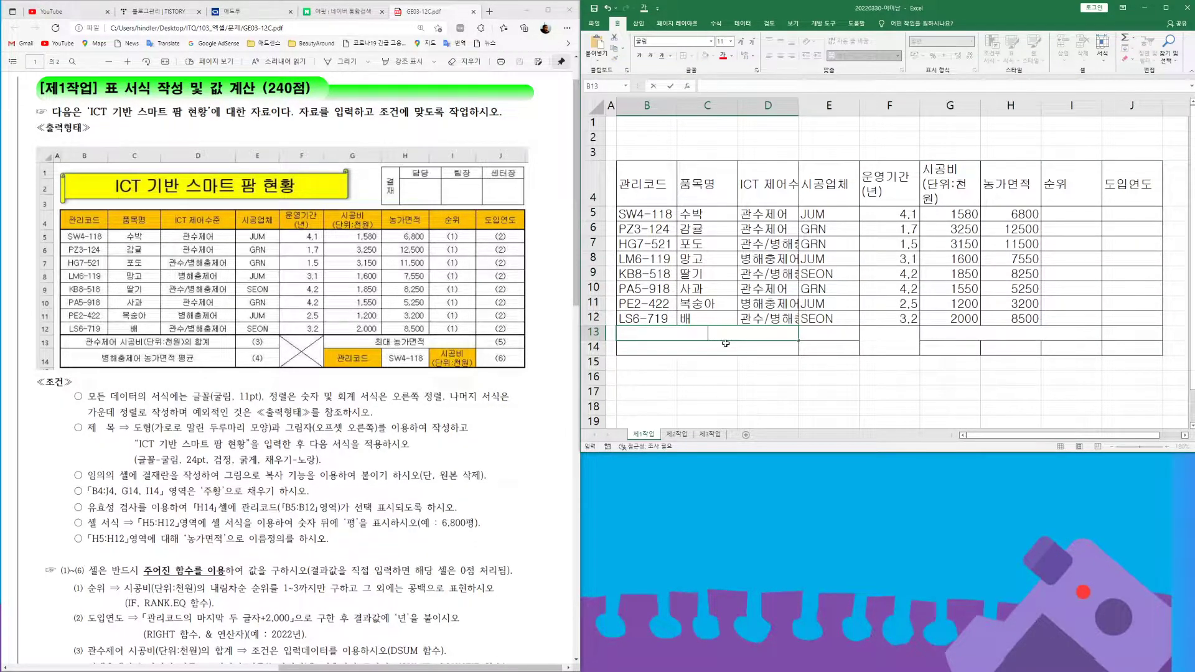
type("ㄴ수제어 시공비")
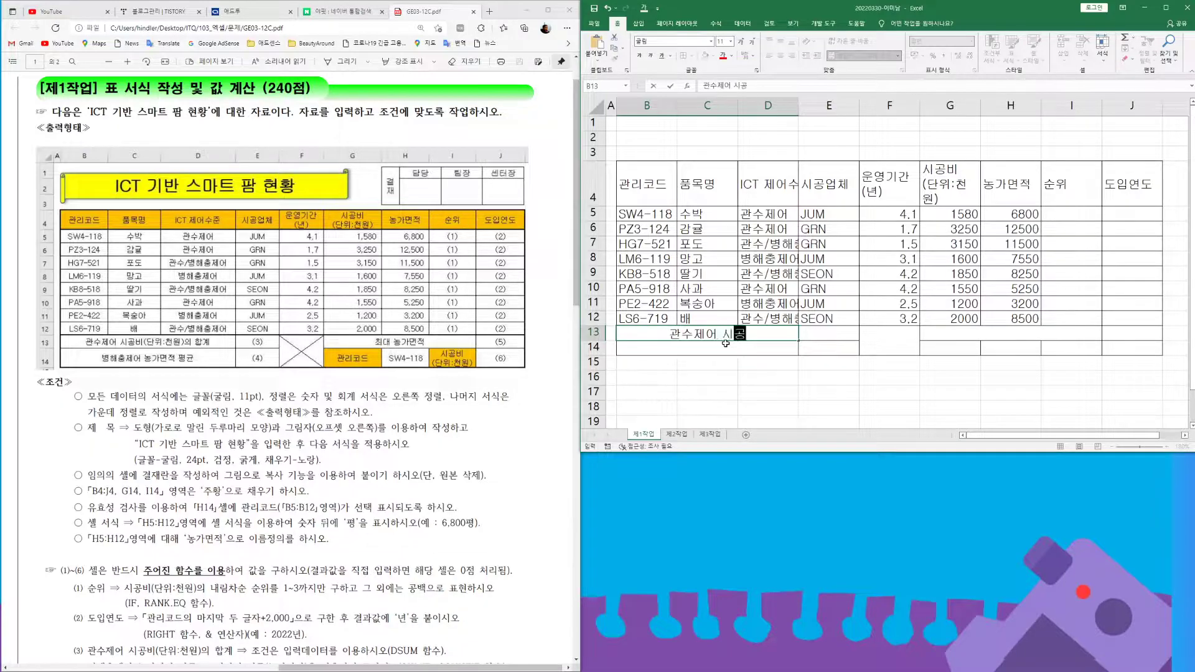
type("(단위:")
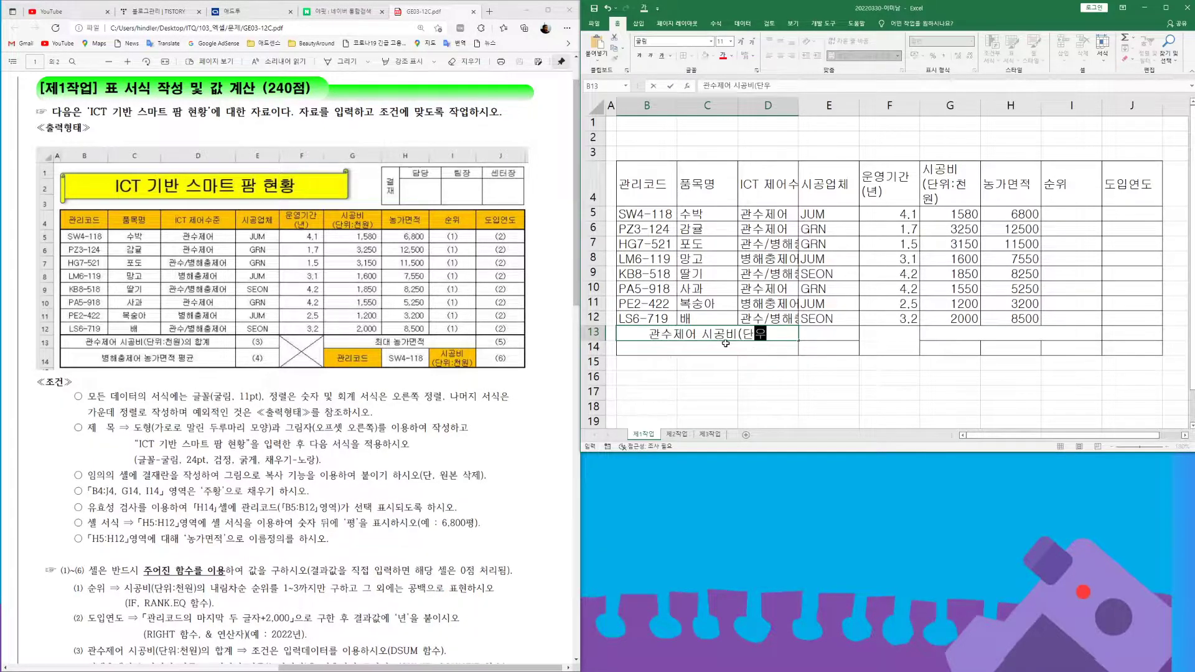
type("천원)의")
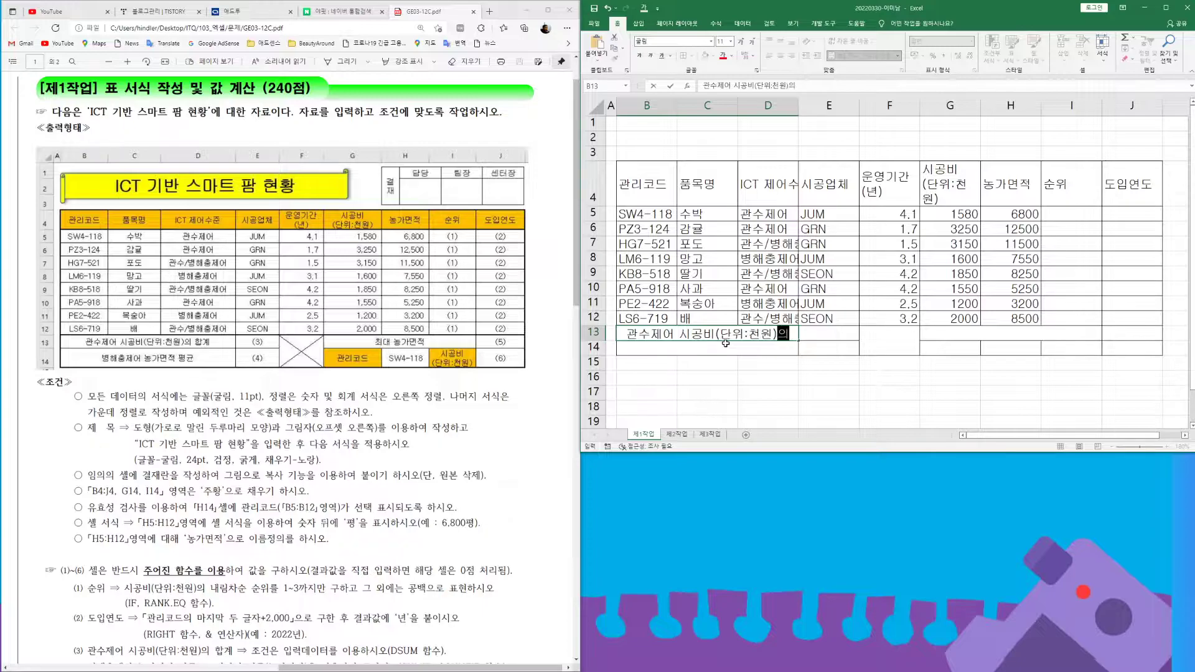
type(" 하ㅂ계")
key("Return")
- Enter the label 병행충제어 농가면적 평균 in the merged cell B14
type("병해")
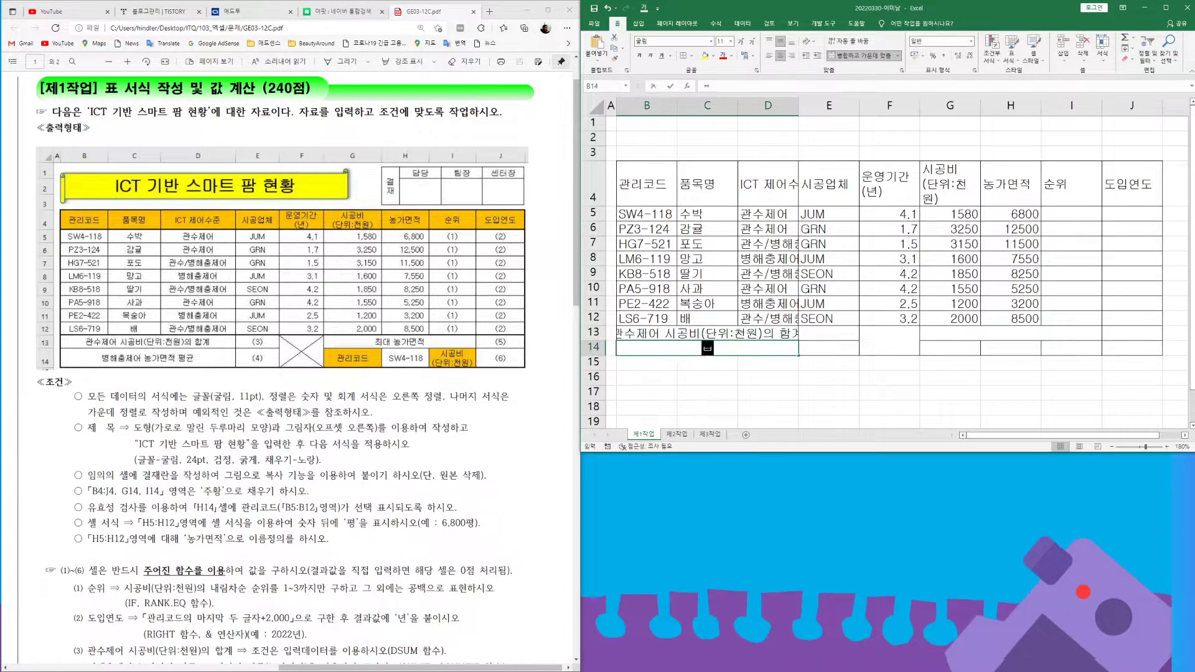
type("ㅇ충제어")
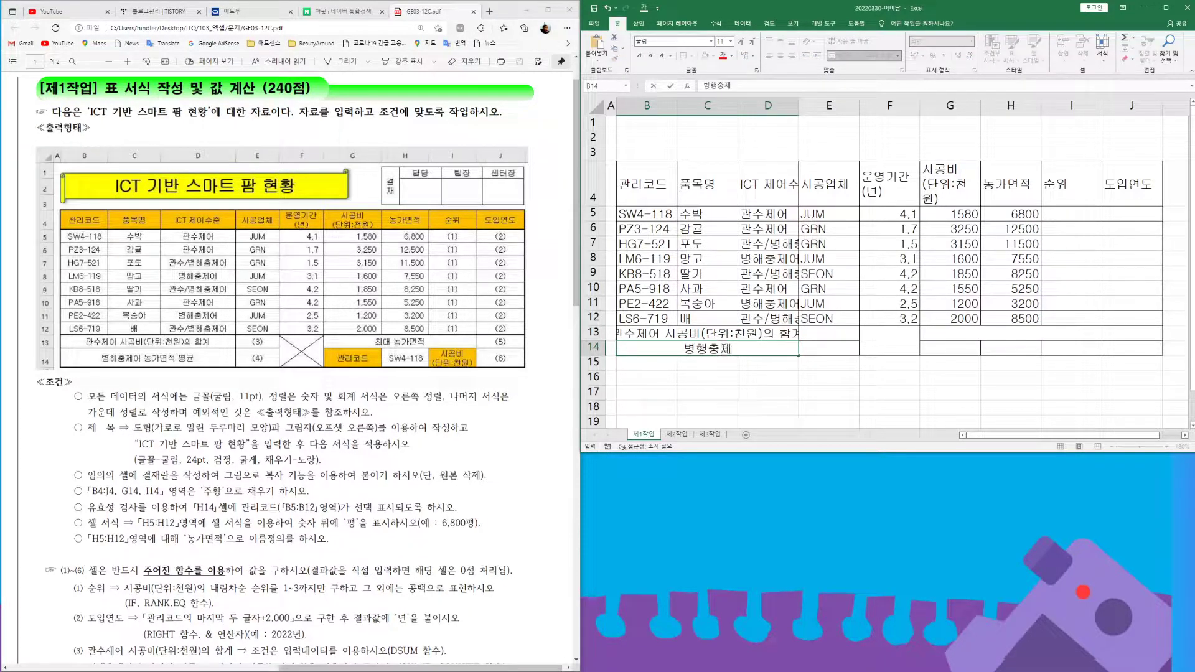
type(" 농가면적 ")
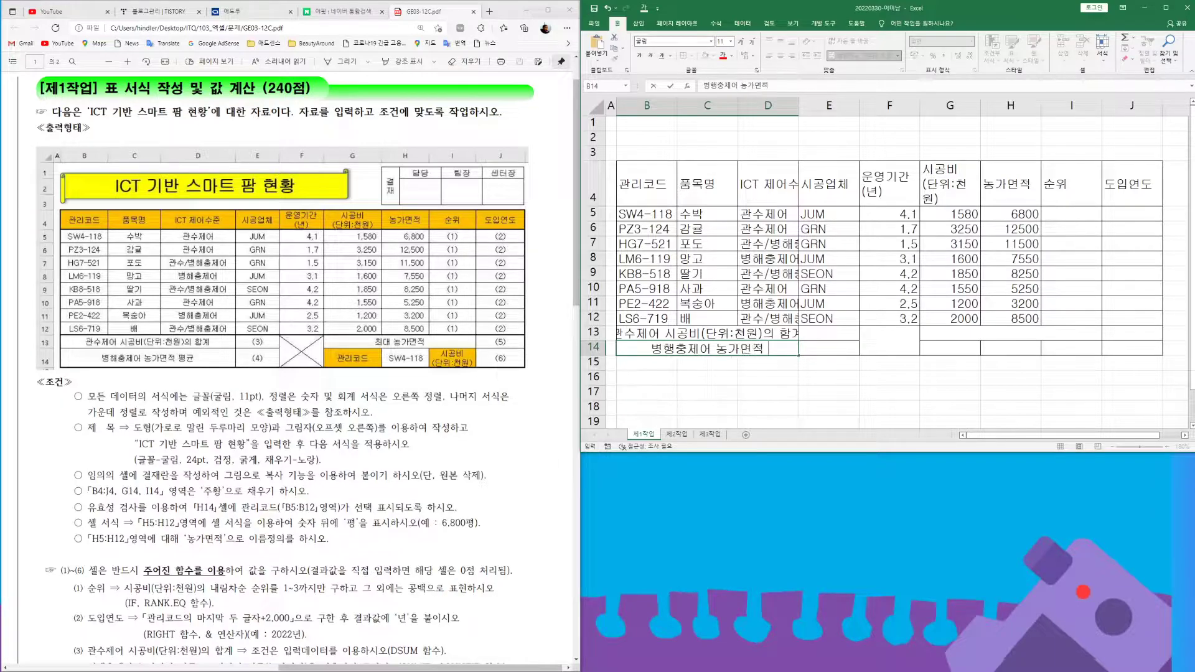
type("평ㄱㅠㄴ")
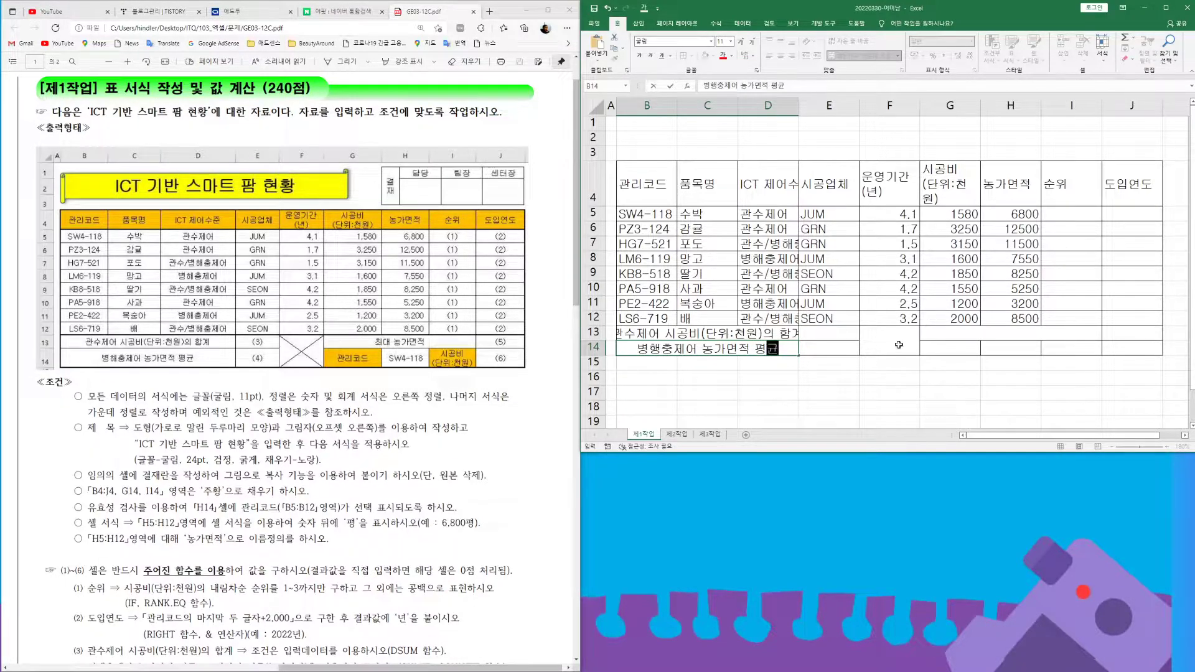
left_click(894, 341)
- Enter 최대 농가면적 in the merged cell G13 and 관리코드 in cell G14
left_click(960, 333)
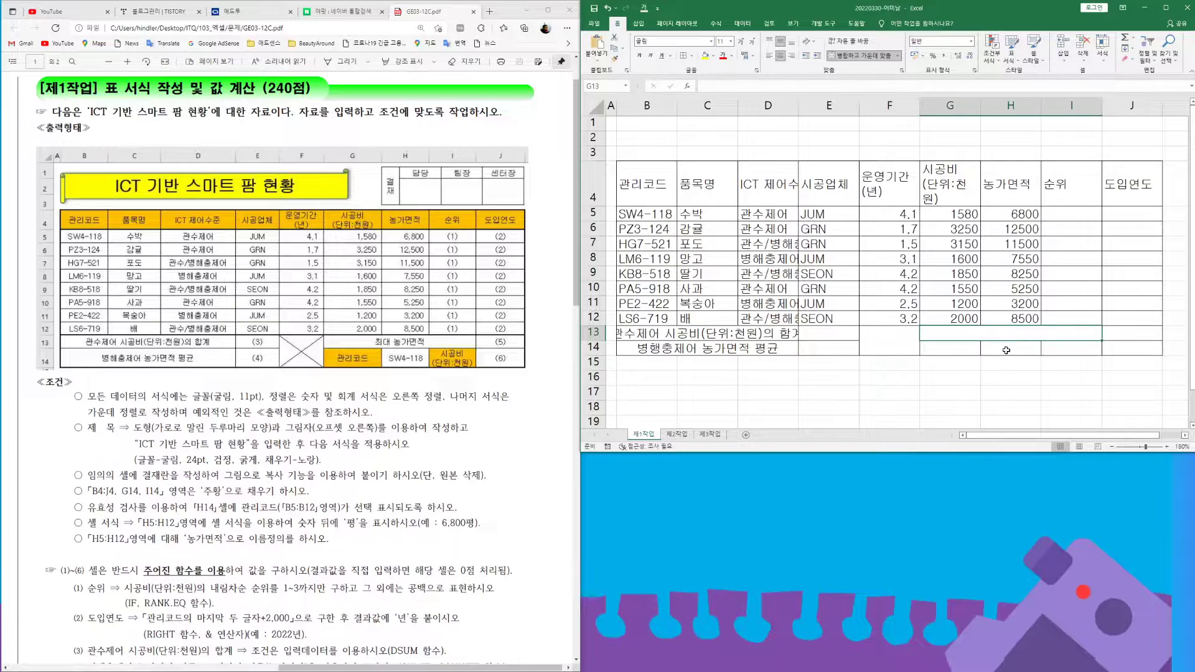
type("최대")
type(" 농가면저")
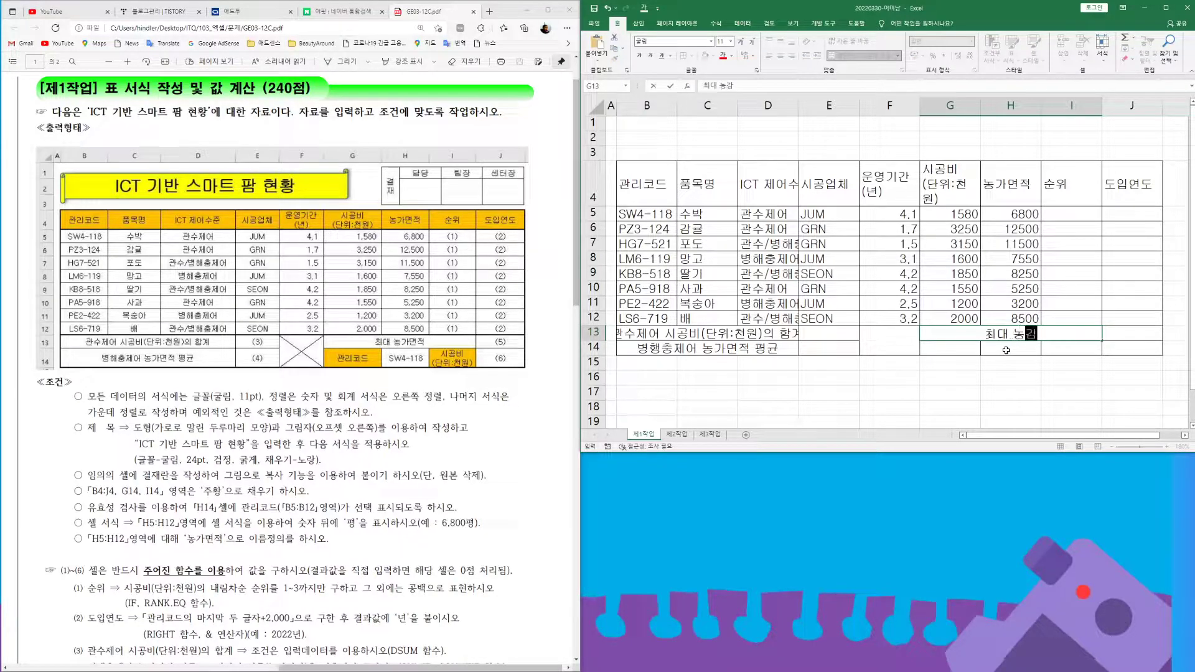
key("Return")
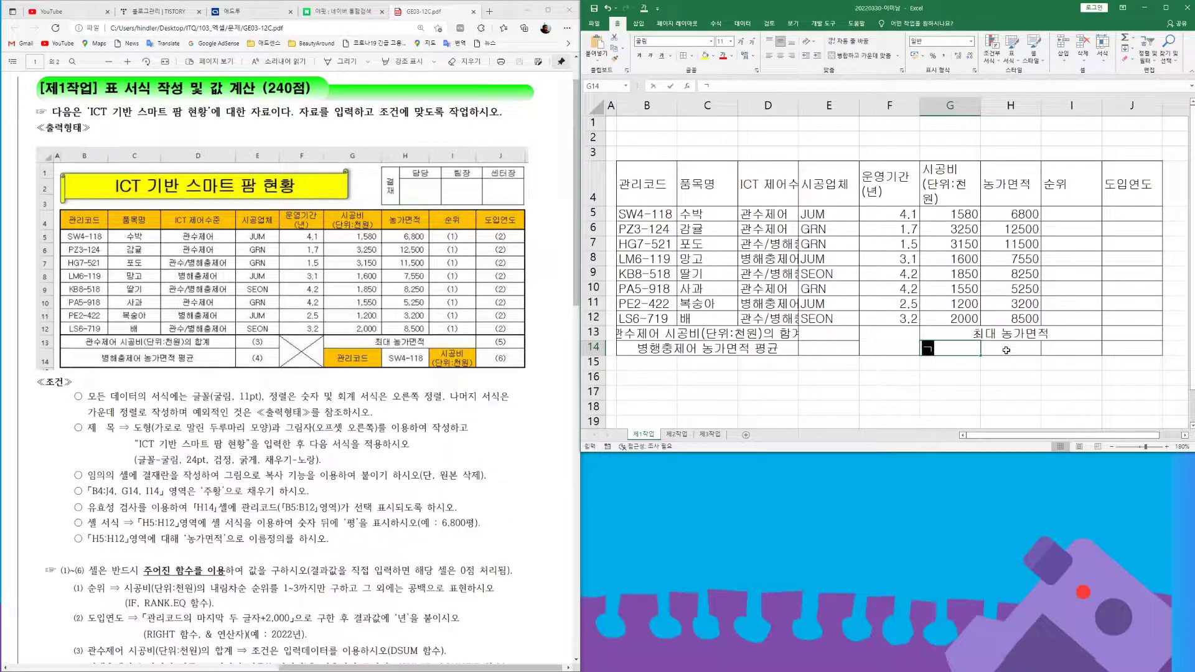
type("관리코드")
key("Tab")
key("Tab")
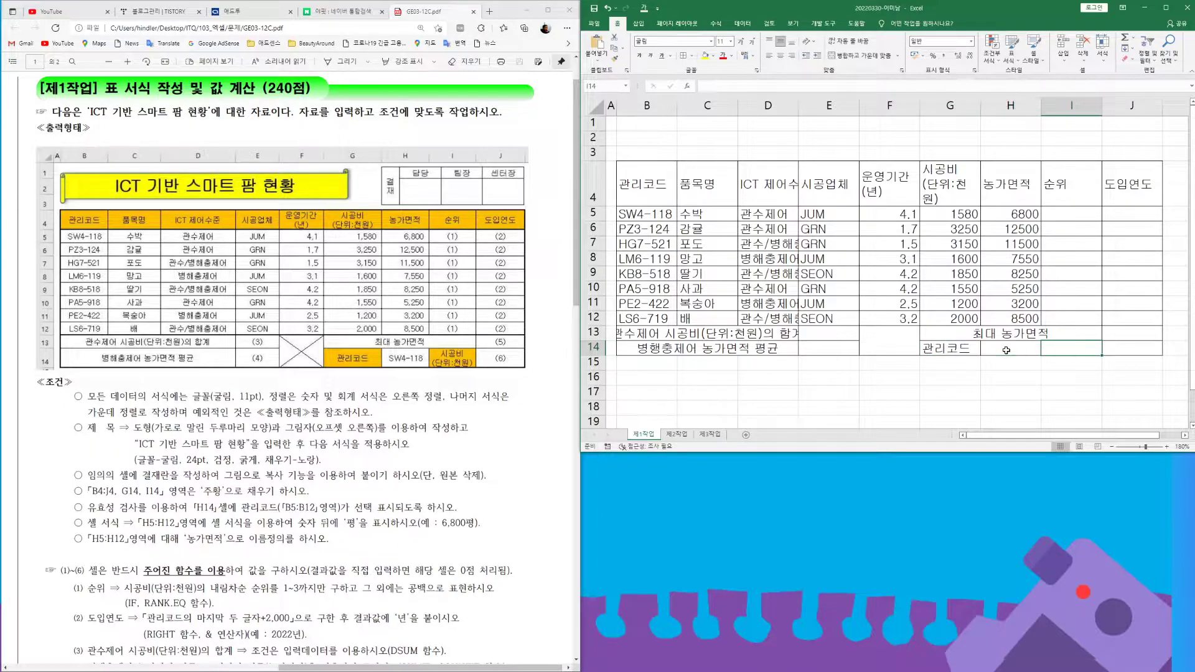
- Enter the two-line label 시공비 (단위:천원) in cell I14, with a line break after 시공비
type("시공비")
key("alt+Return")
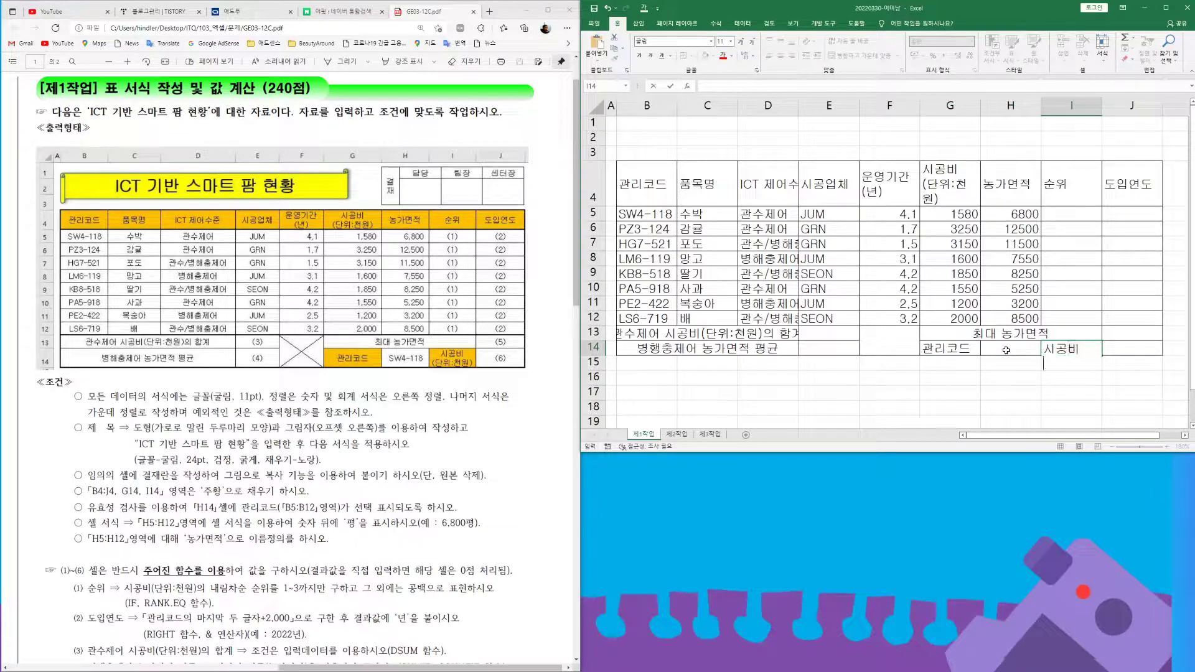
type("(단우")
type("위:천원)")
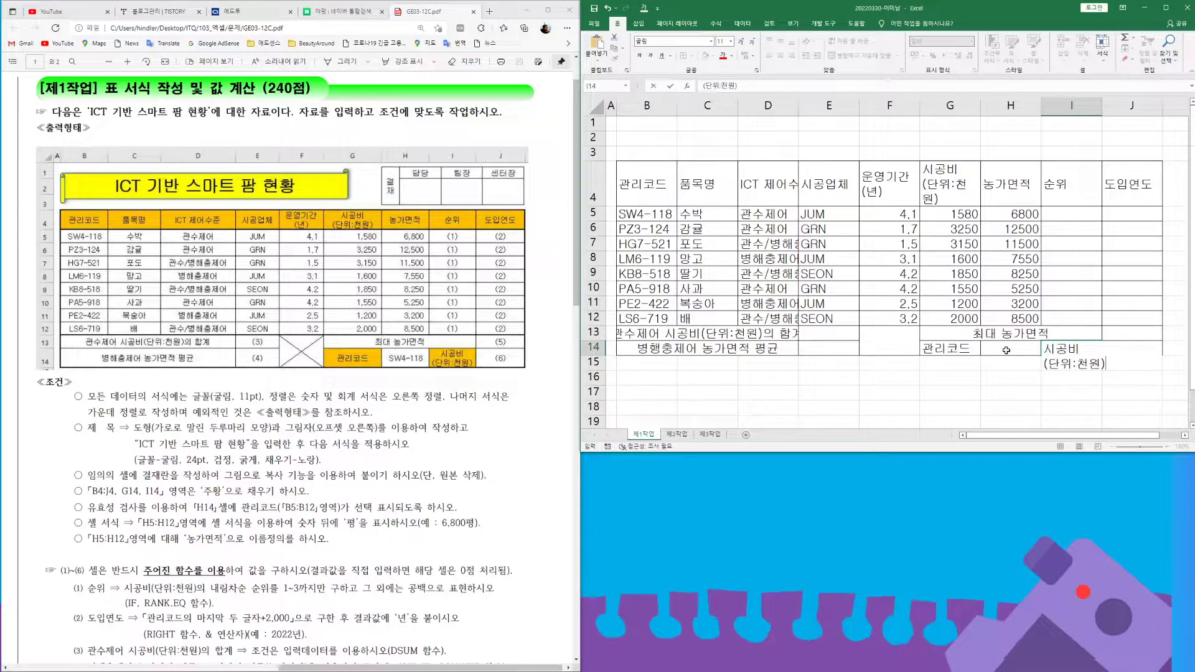
key("Return")
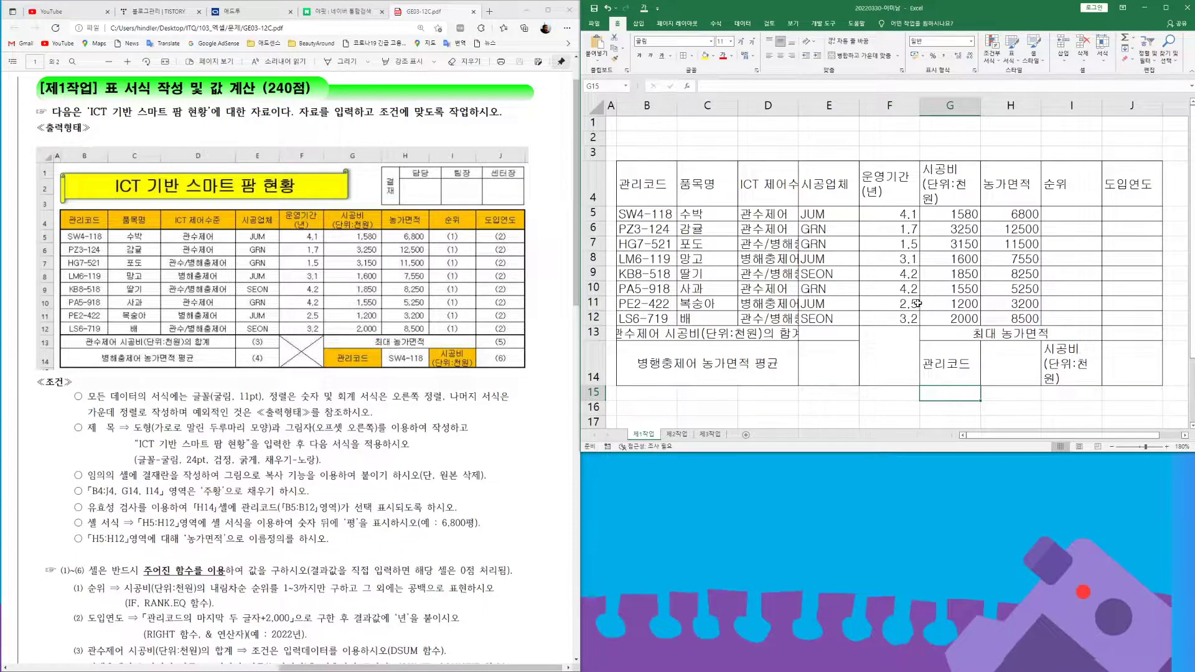
- Autofit column D to its contents and widen column I so that (단위:천원) fits on one line
double_click(797, 101)
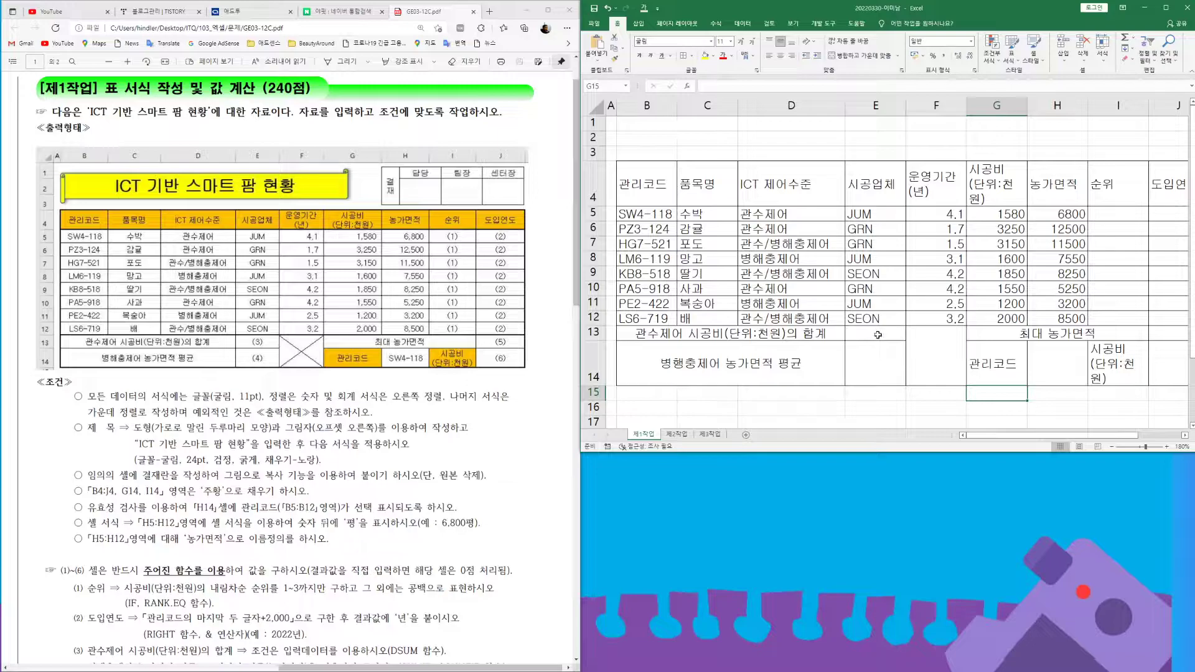
left_click(1112, 447)
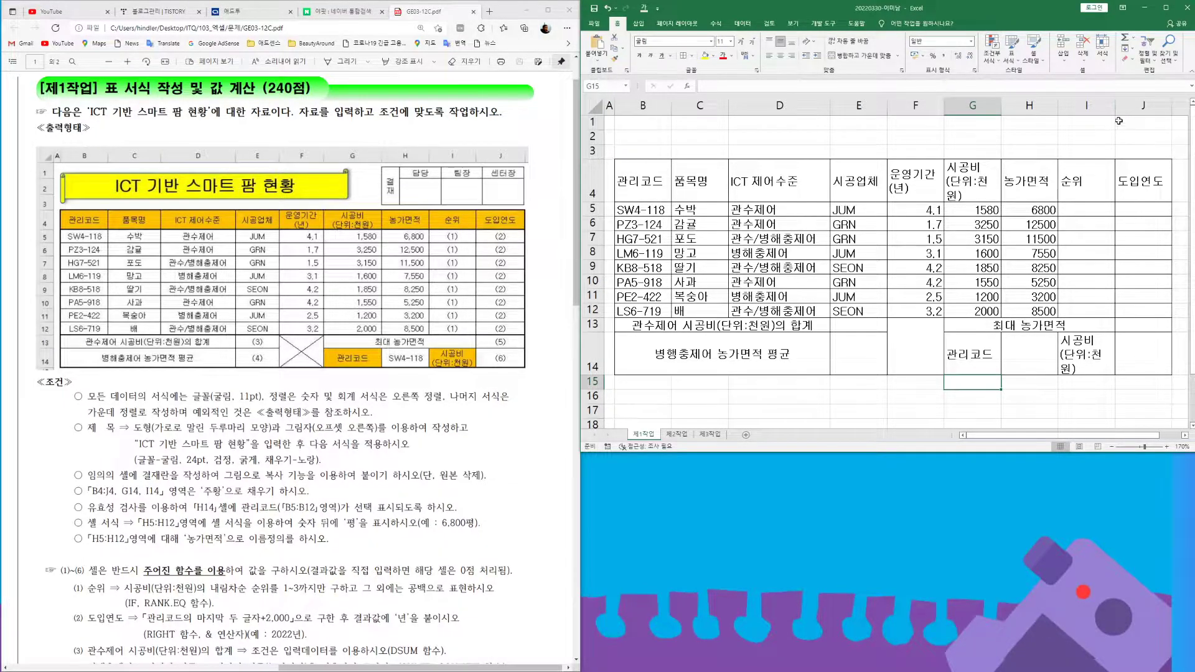
left_click_drag(1115, 110, 1134, 115)
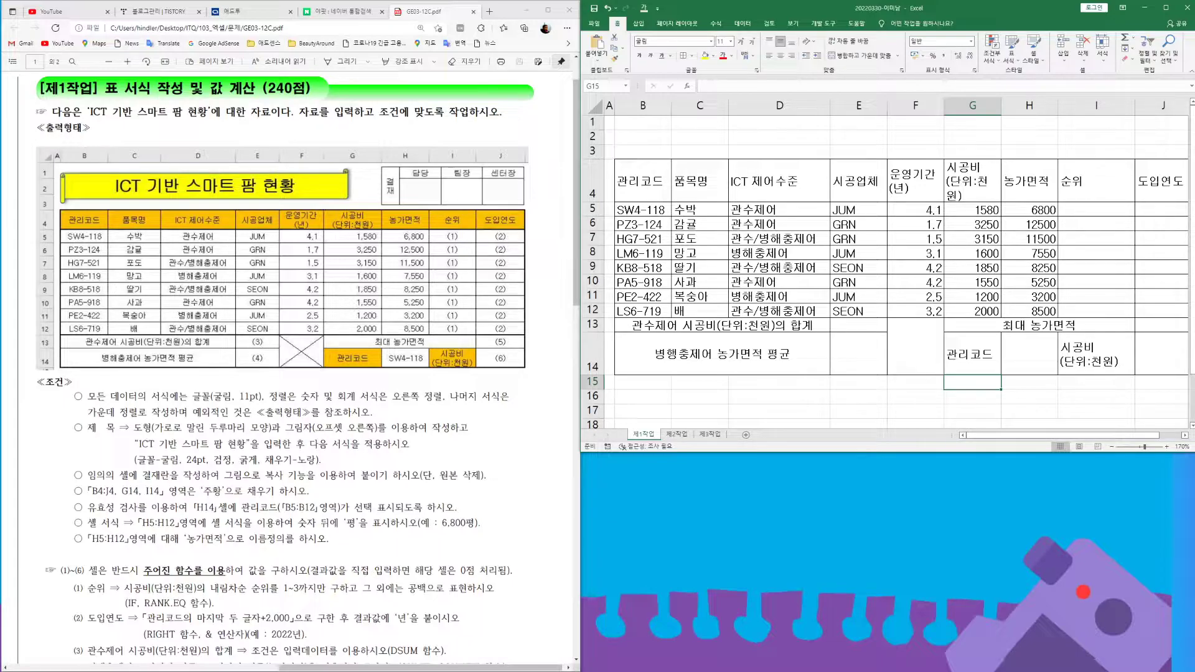
- Center the contents of the whole table range B4:J14 horizontally
left_click_drag(645, 182, 1156, 349)
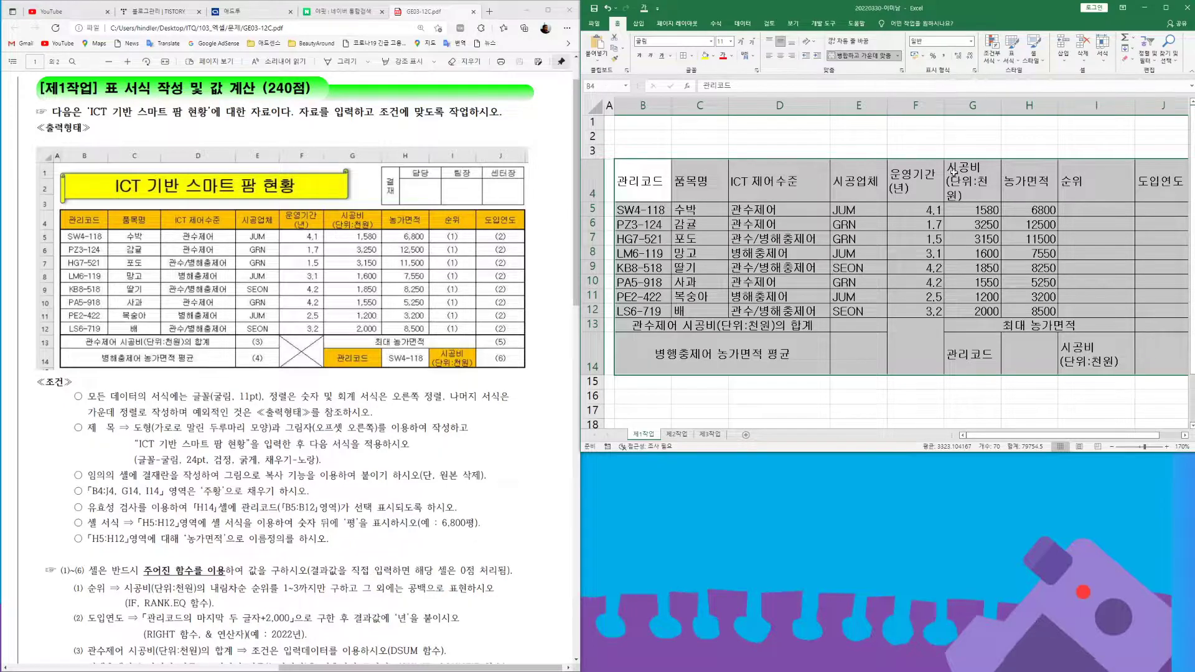
left_click(780, 55)
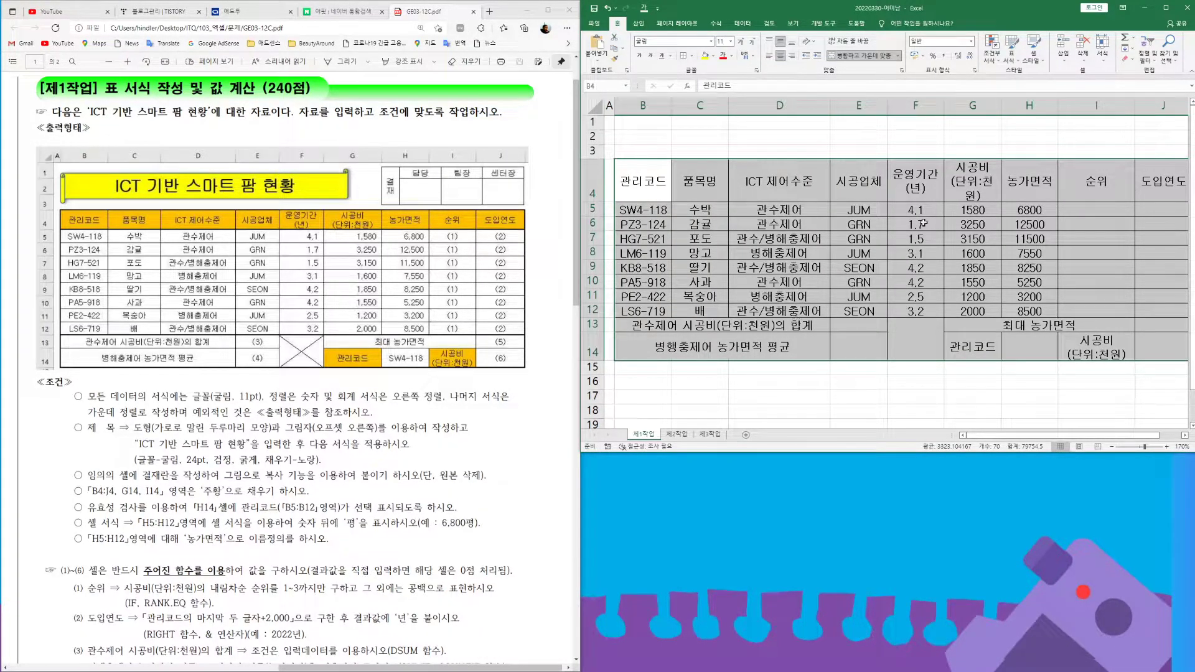
- Right-align the numbers in F5:H12 and widen column G so that (단위:천원) fits on one line
left_click_drag(913, 211, 1030, 308)
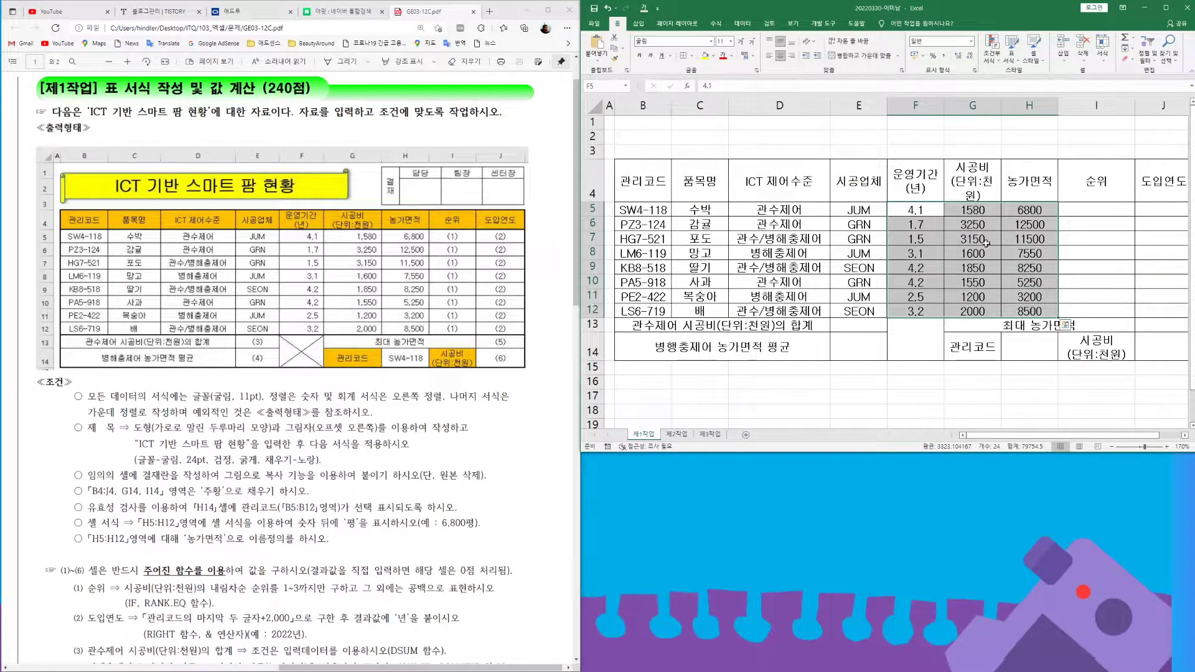
left_click(791, 56)
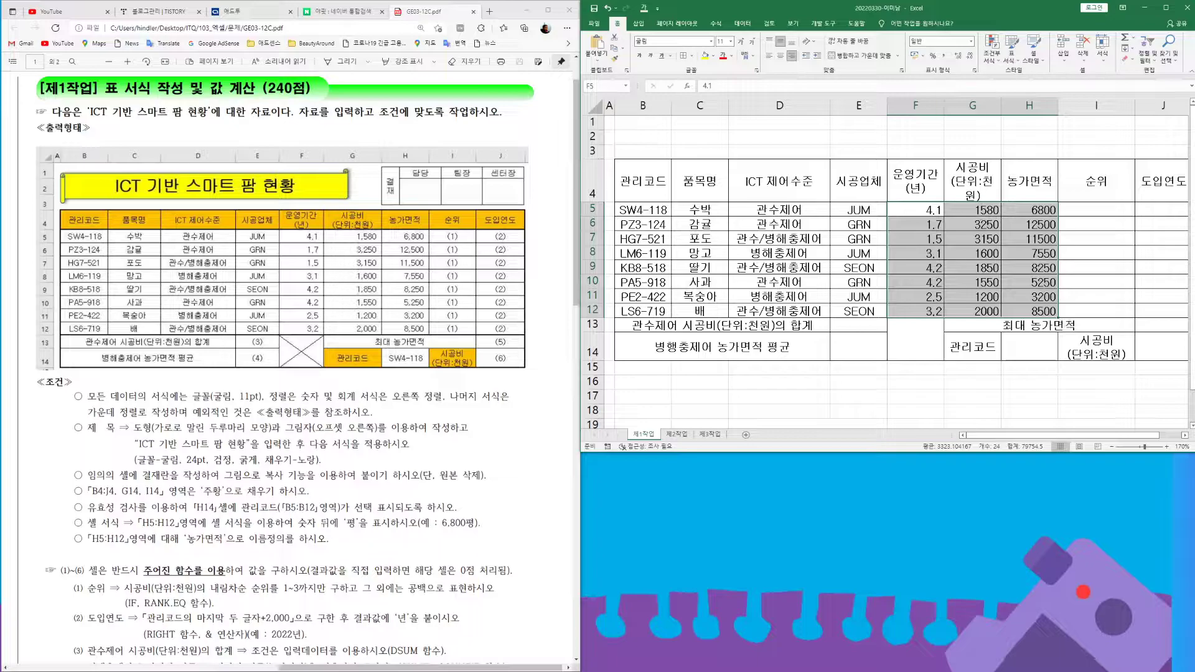
left_click_drag(1001, 110, 1017, 110)
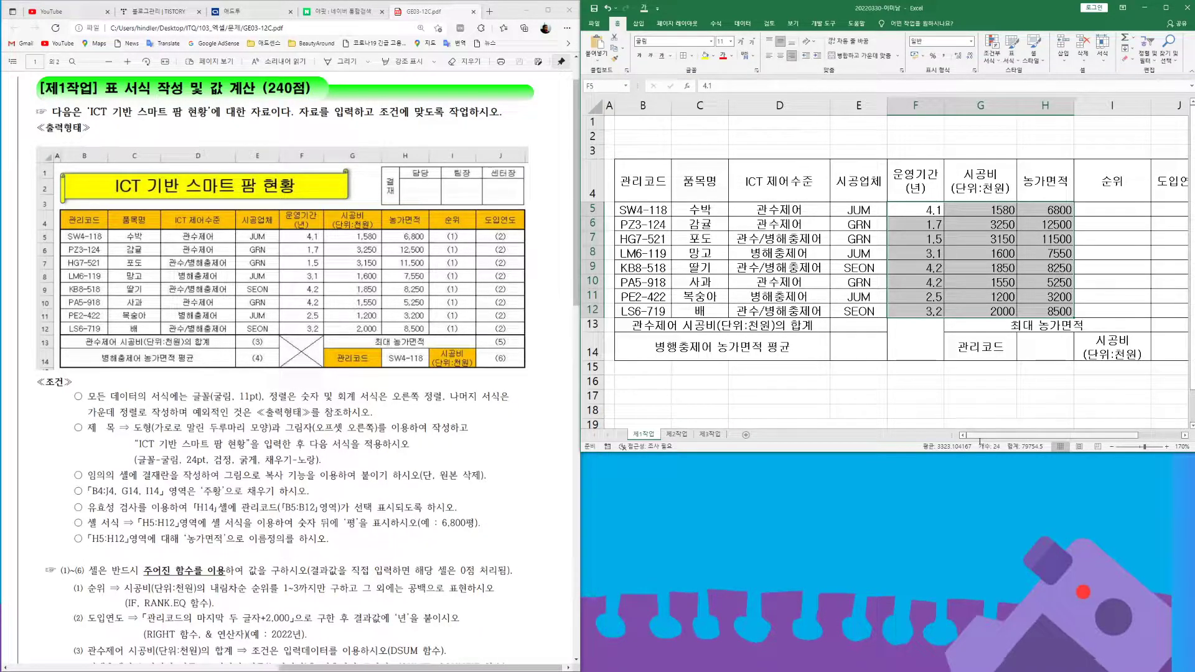
left_click(1111, 447)
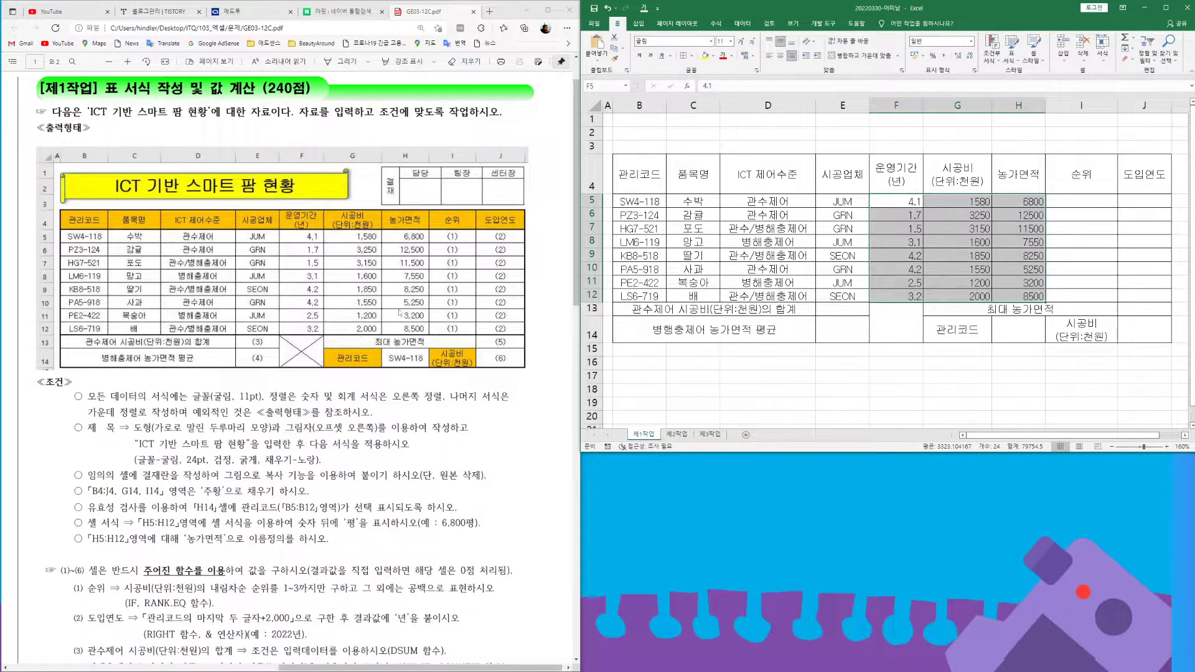
- Apply the comma style to the 시공비 and 농가면적 values in G5:H12
left_click(963, 201)
left_click_drag(963, 201, 1026, 297)
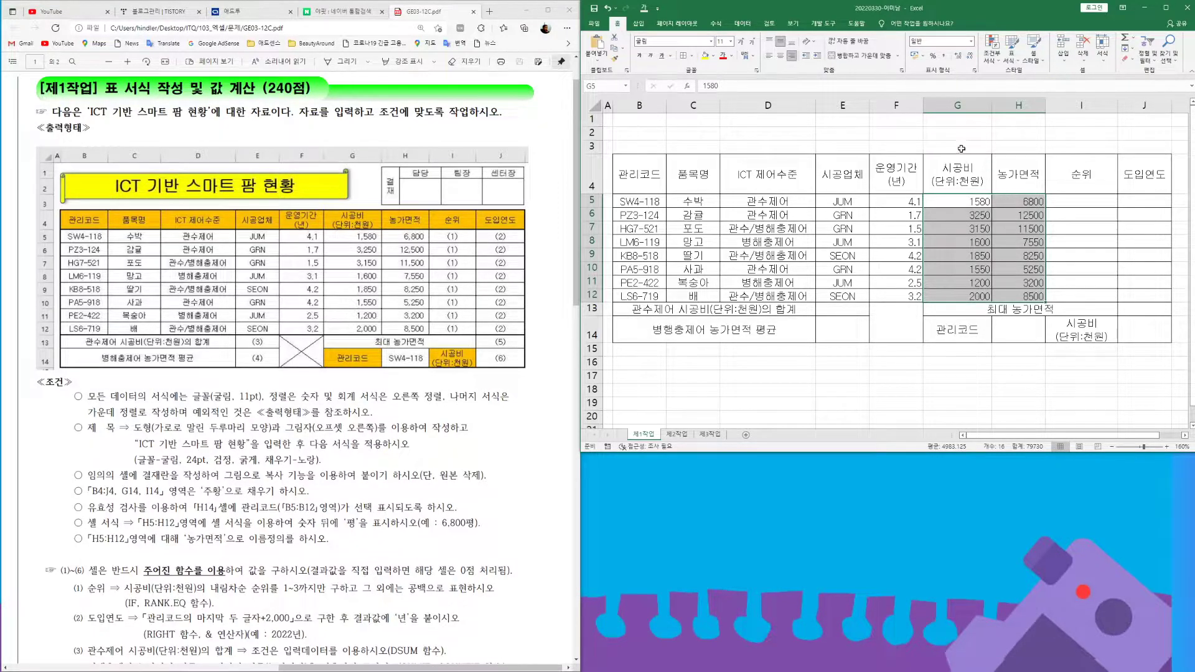
left_click(943, 57)
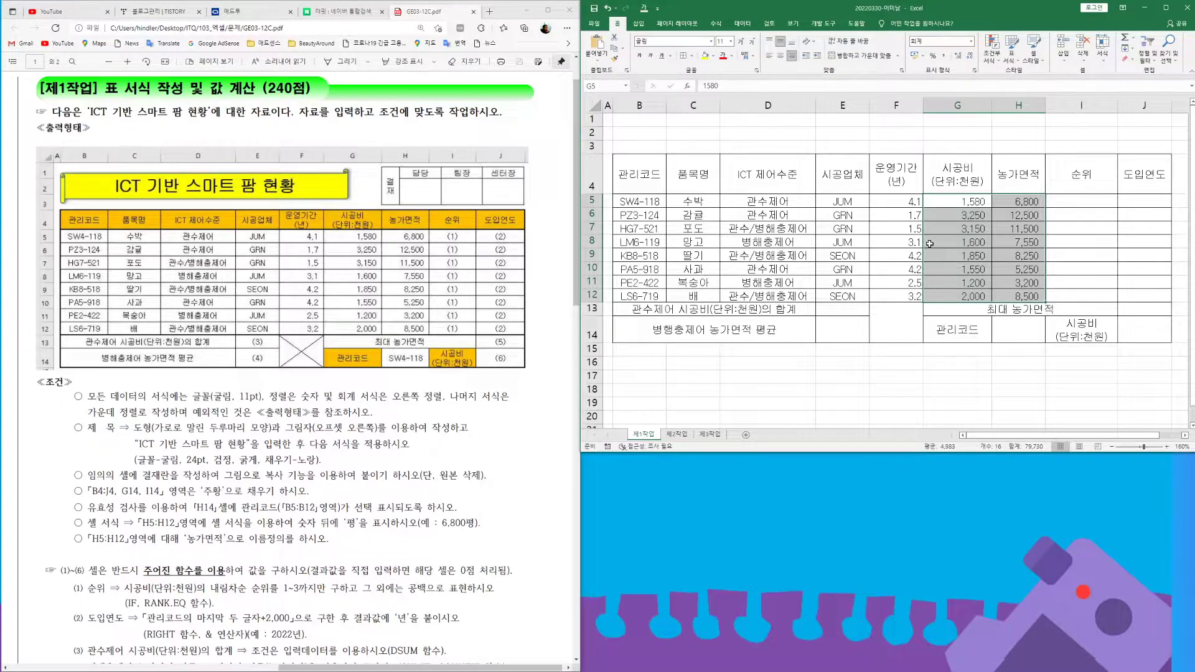
left_click_drag(899, 201, 1025, 293)
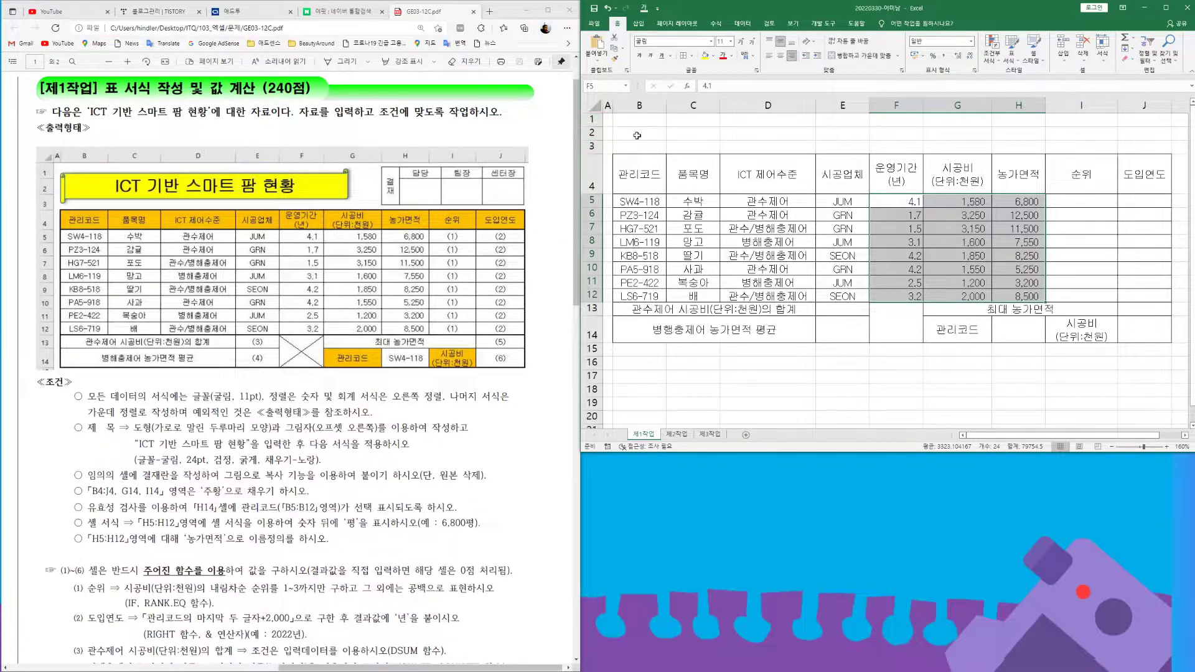
- Make rows 1 to 3 taller and draw a horizontal scroll shape about 11.9 cm wide and 1.7 cm high over B1:G3
left_click_drag(592, 119, 595, 173)
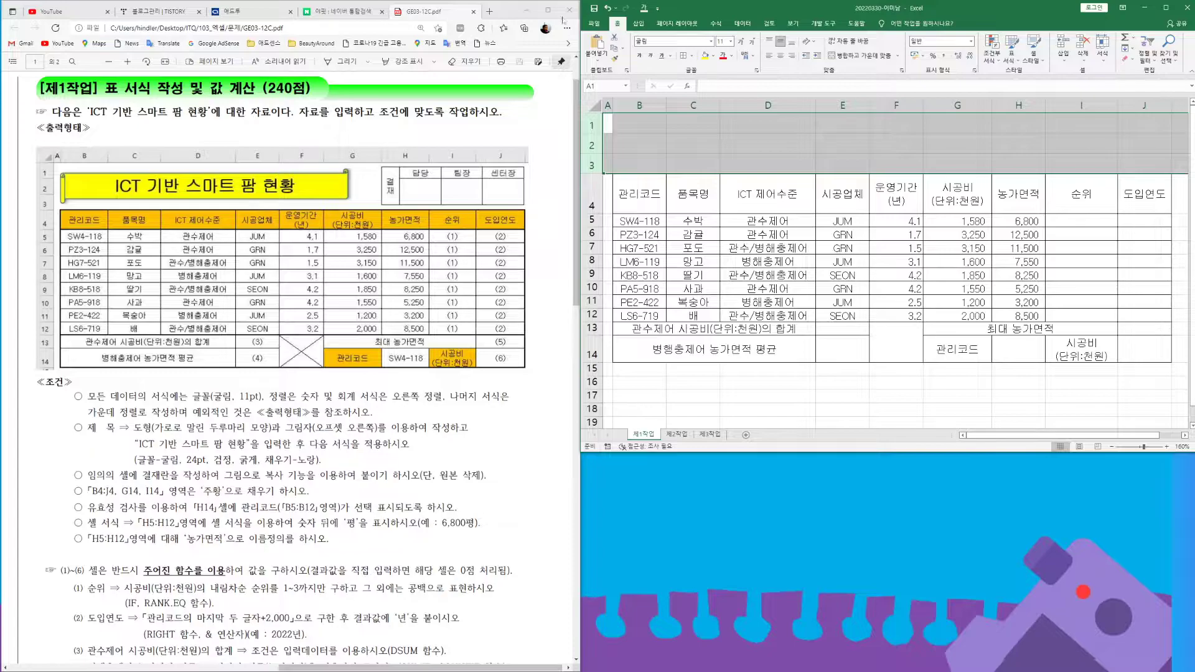
left_click(639, 24)
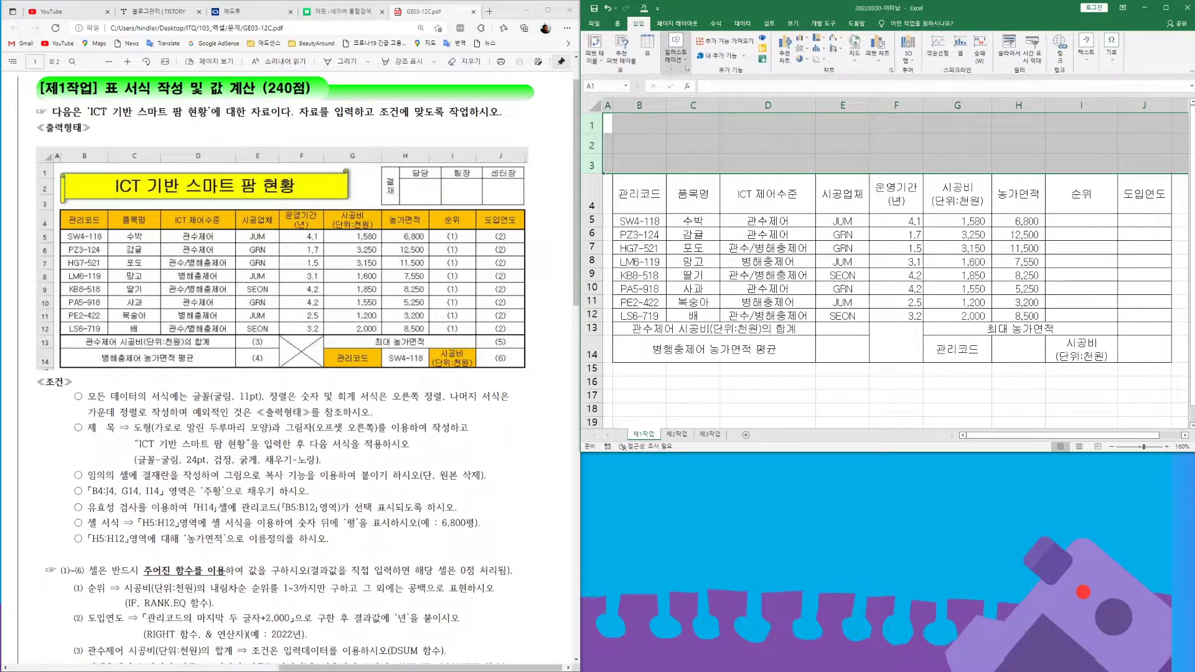
left_click(683, 69)
left_click(693, 92)
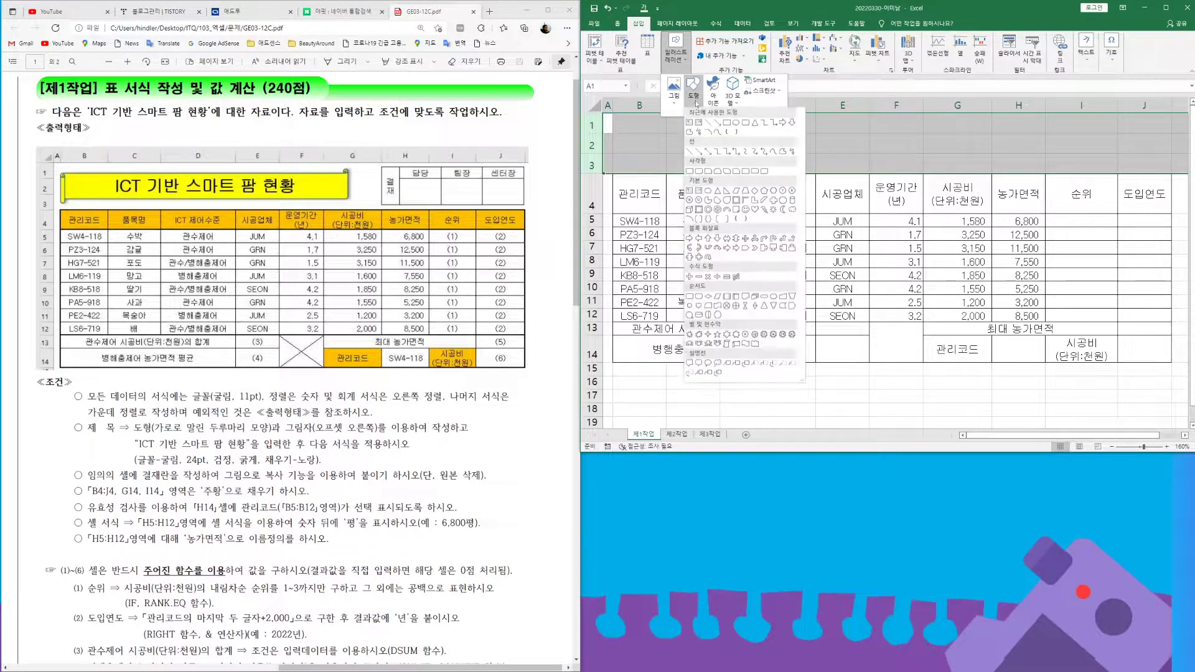
left_click(736, 344)
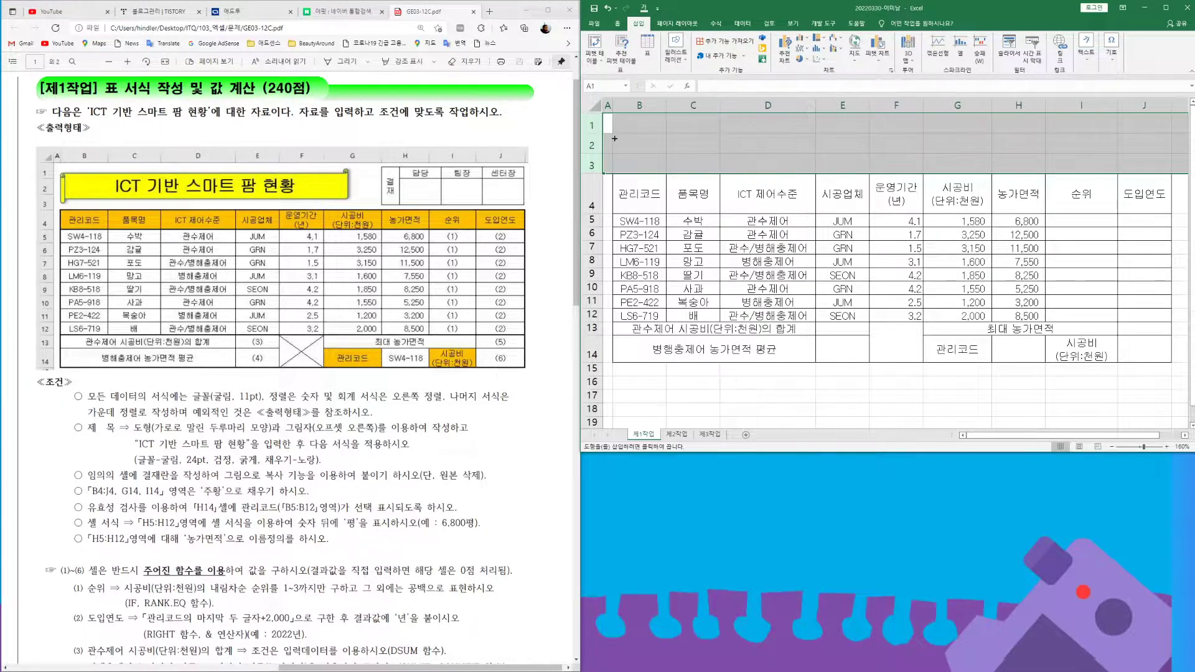
mouse_move(613, 116)
left_mouse_down()
mouse_move(939, 153)
mouse_move(949, 165)
left_mouse_up()
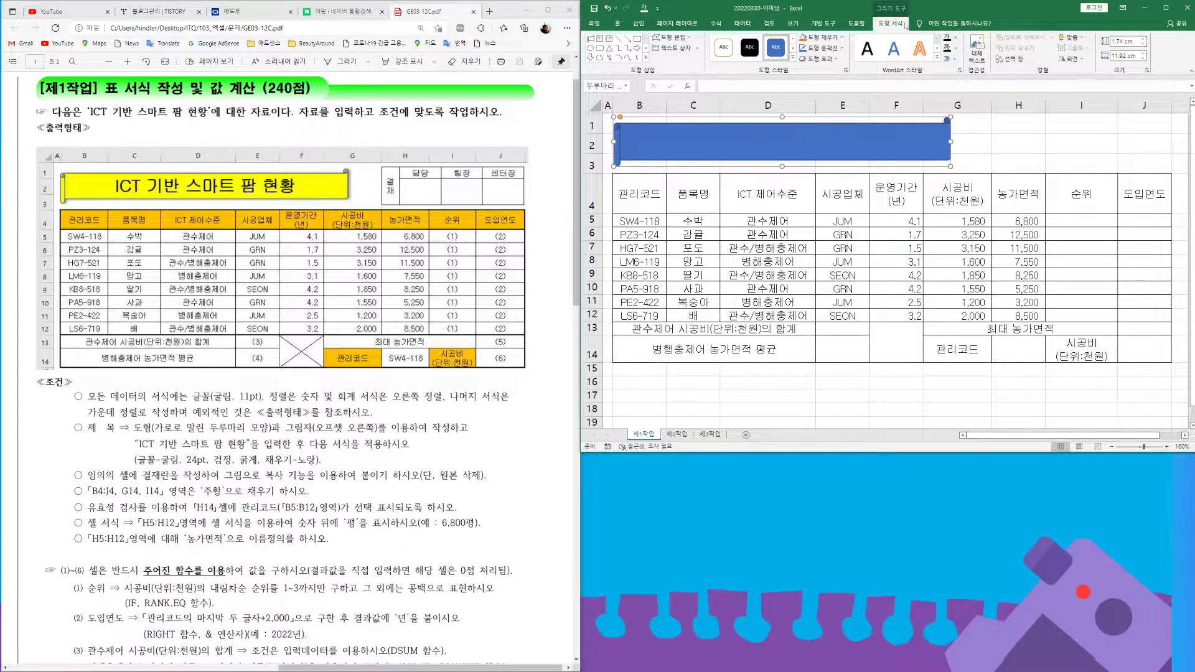
- Apply the outer offset-right shadow to the scroll shape
left_click(834, 60)
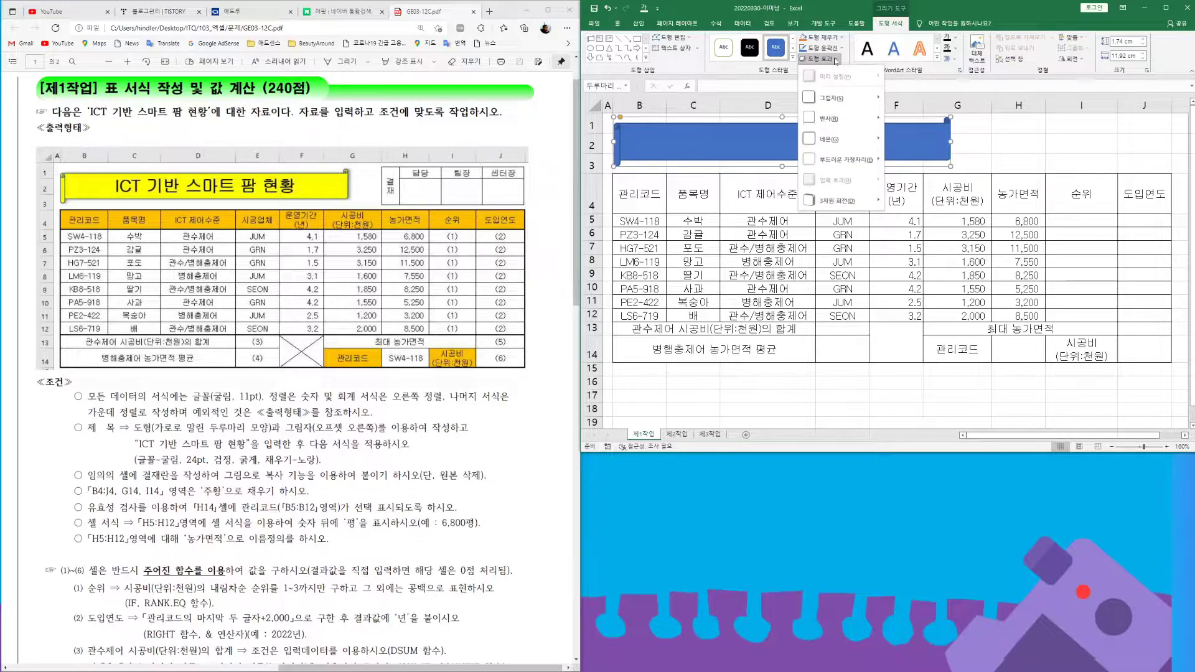
mouse_move(834, 100)
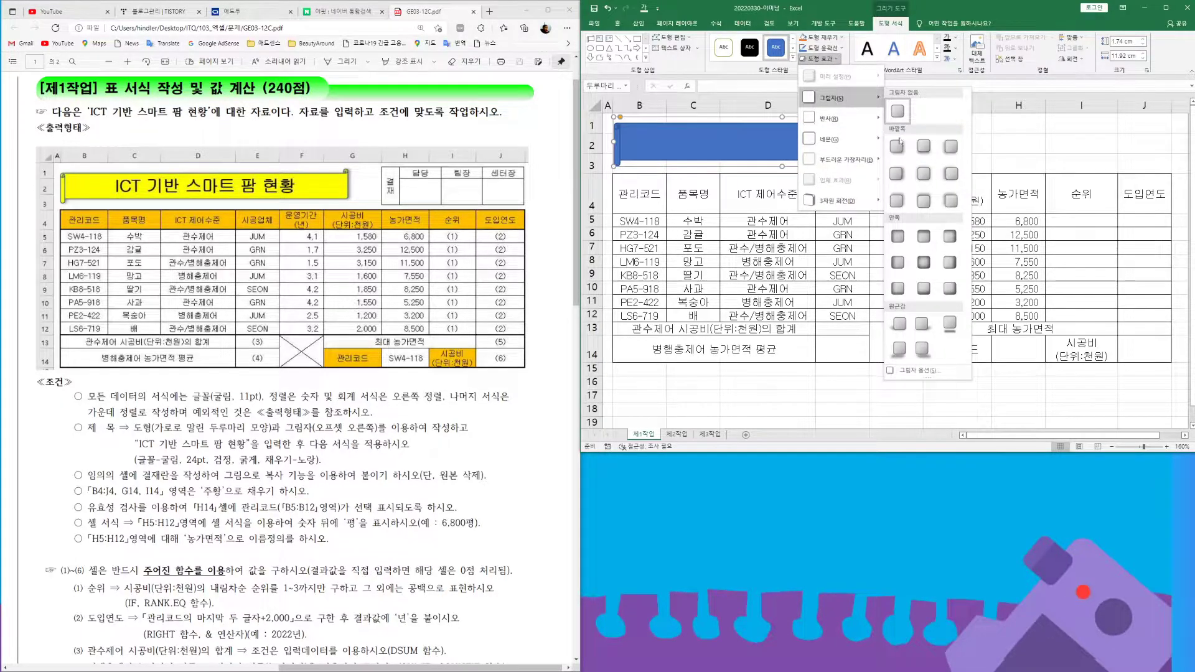
left_click(897, 174)
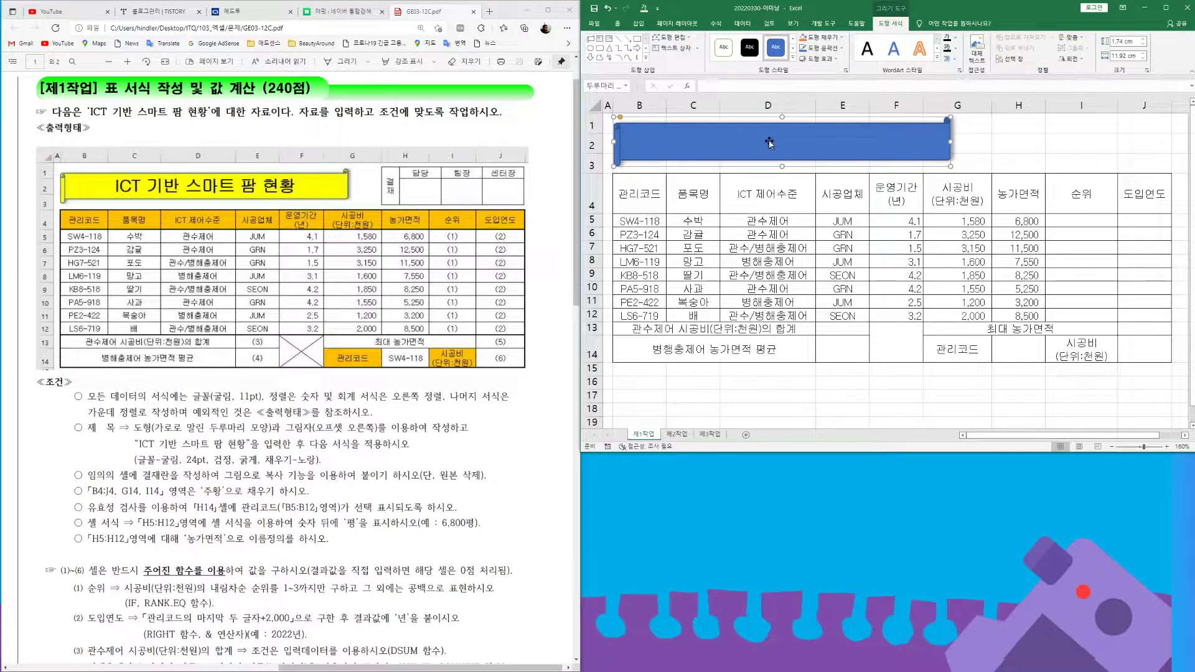
- Enter the title ICT 기반 스마트 팜 현황 in the scroll shape
type("IC")
key("BackSpace")
key("BackSpace")
type("ICT 기반 스마트 팜")
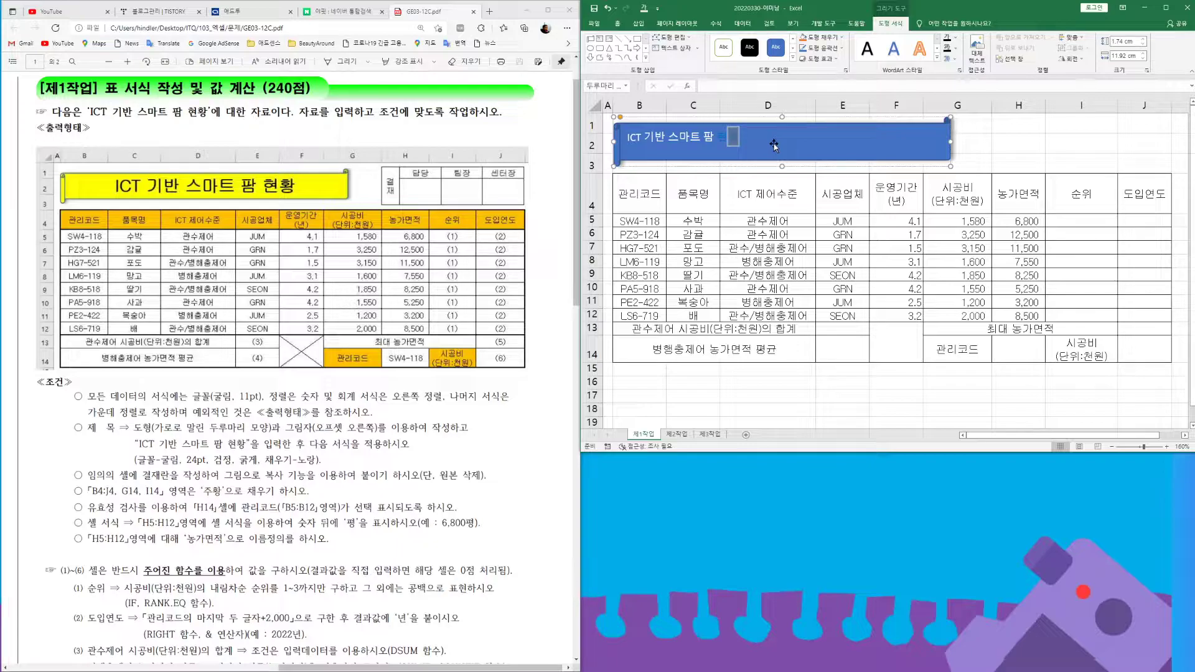
type("현황")
- Format the title text in the scroll shape as 굴림, 24 pt, bold
left_click(623, 23)
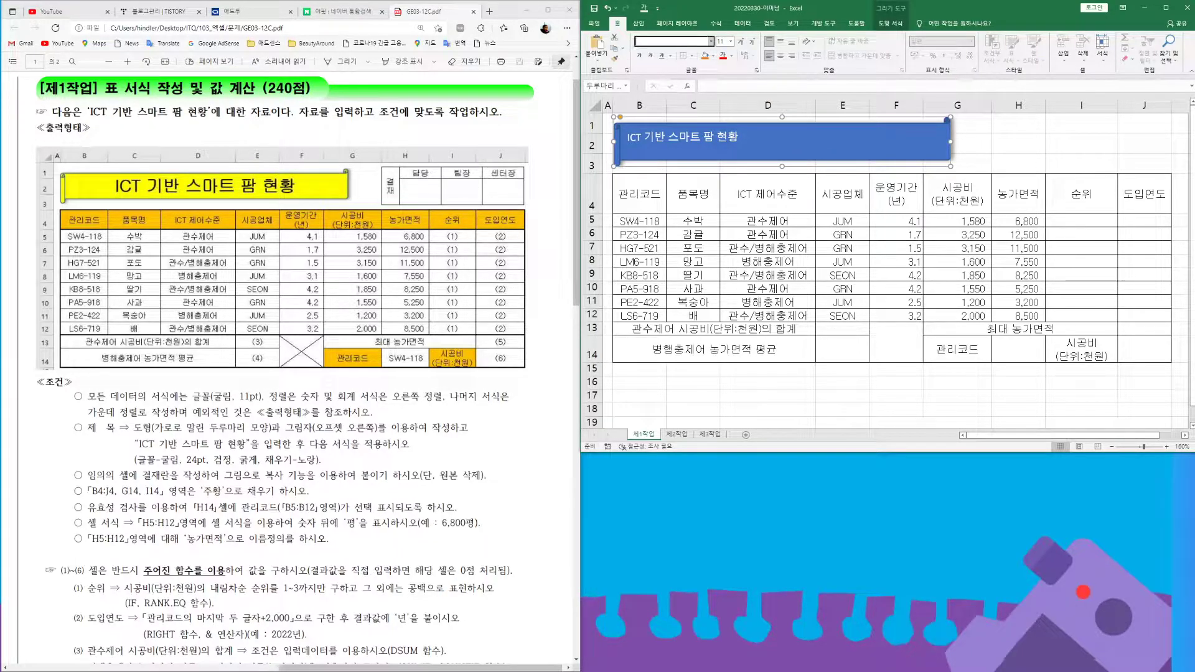
type("굴림")
key("Return")
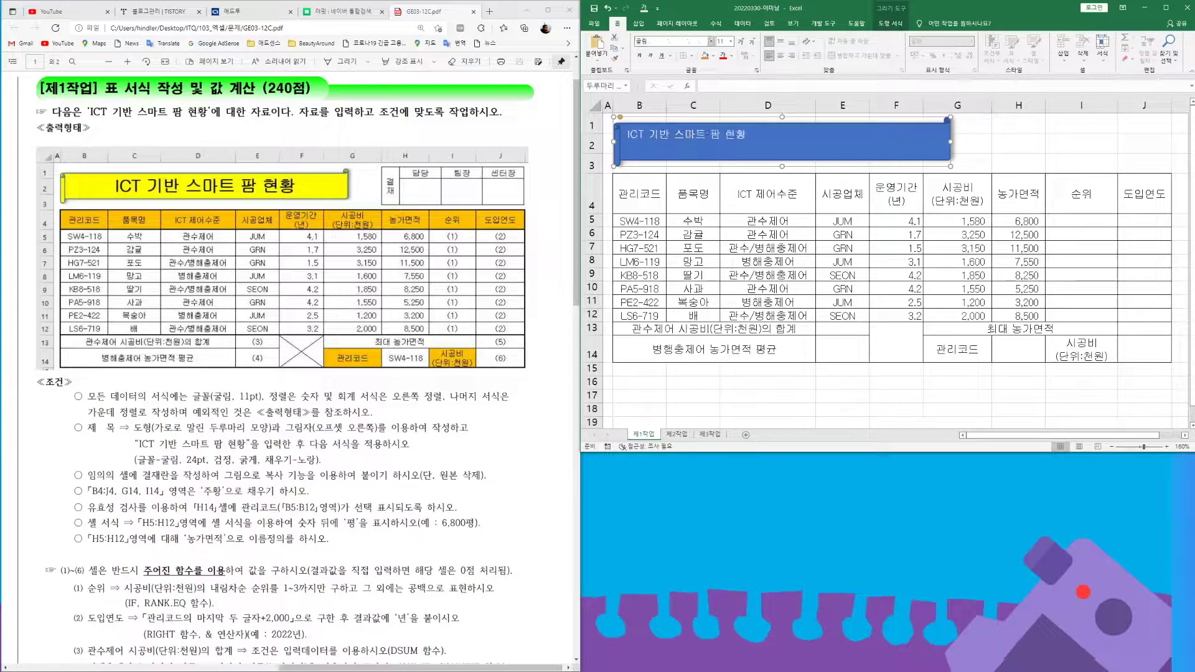
left_click(722, 42)
type("24")
key("Return")
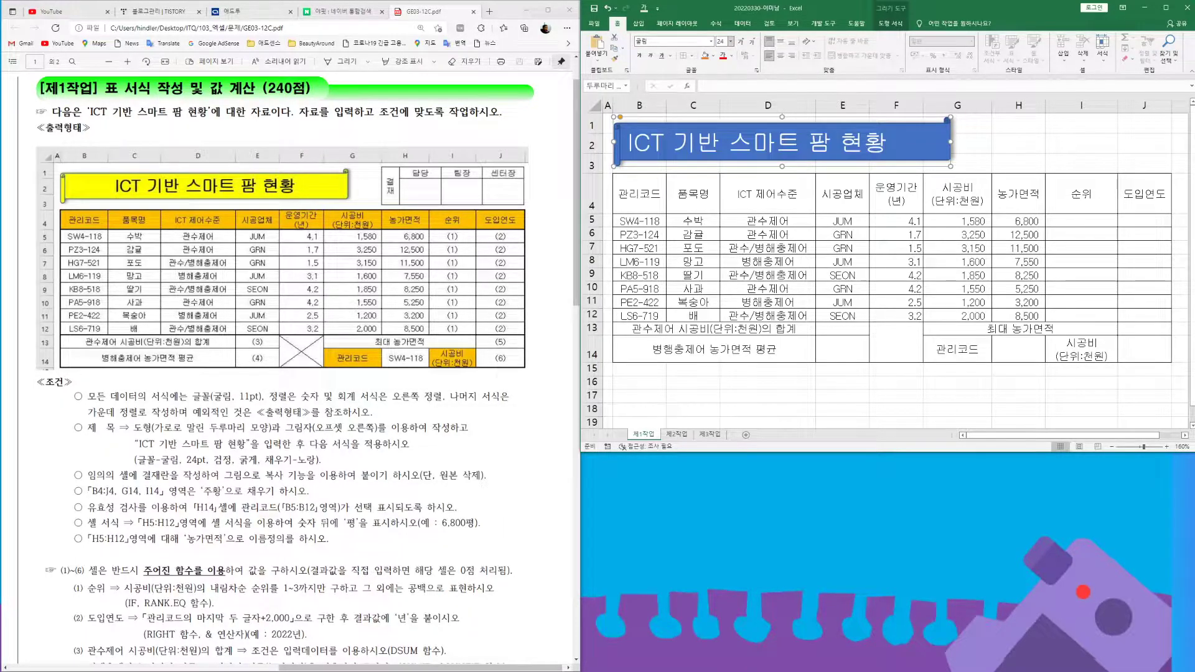
left_click(639, 57)
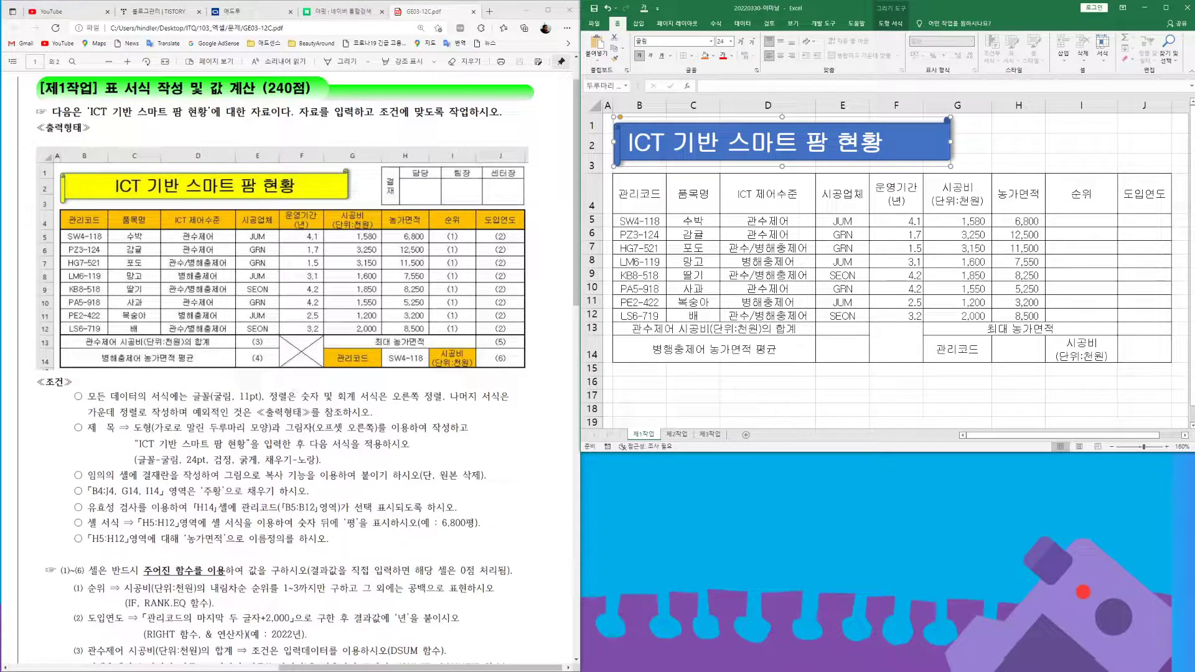
- Fill the title shape with yellow and set its text color to black
left_click(713, 56)
left_click(729, 139)
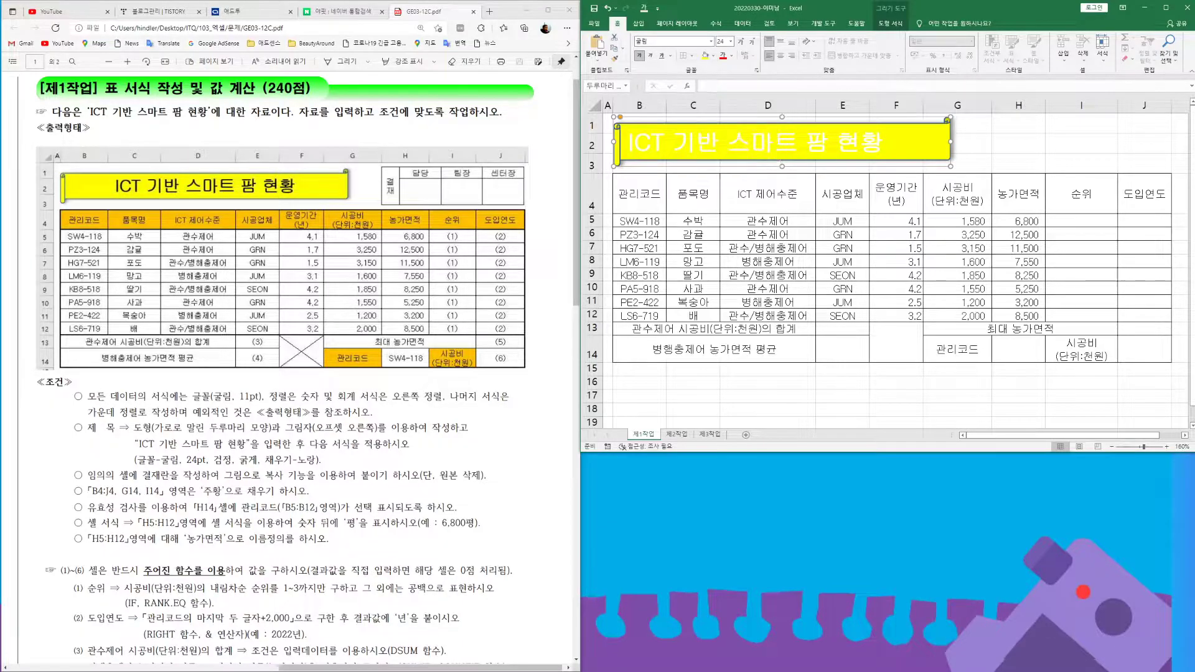
left_click(728, 56)
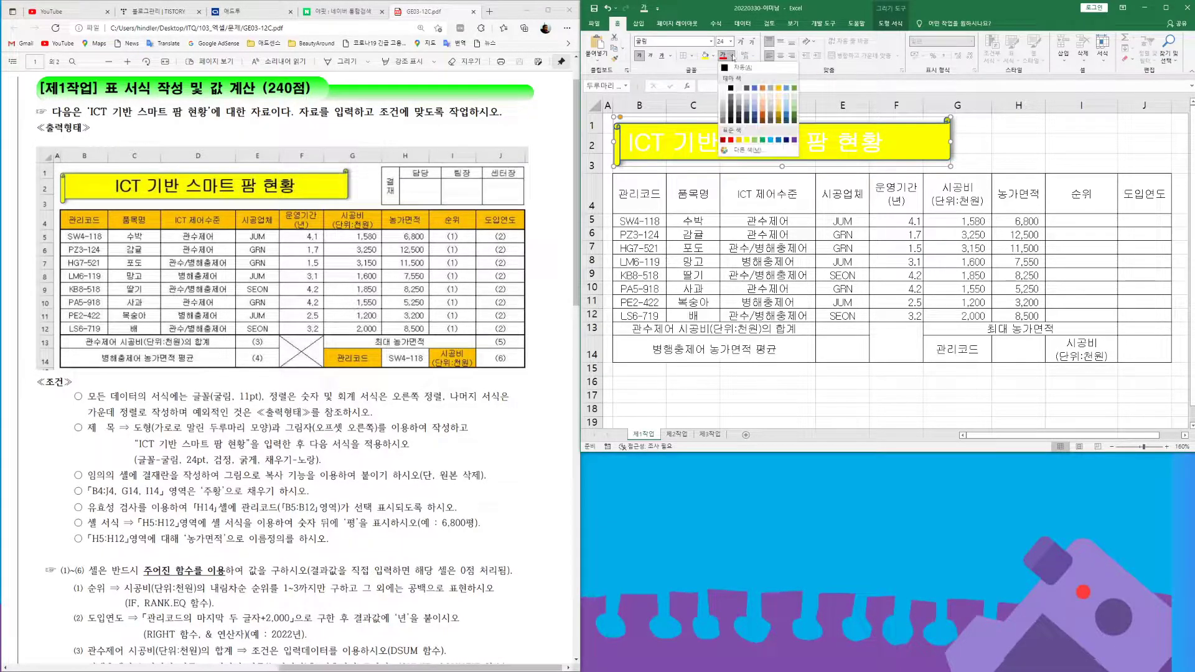
left_click(731, 89)
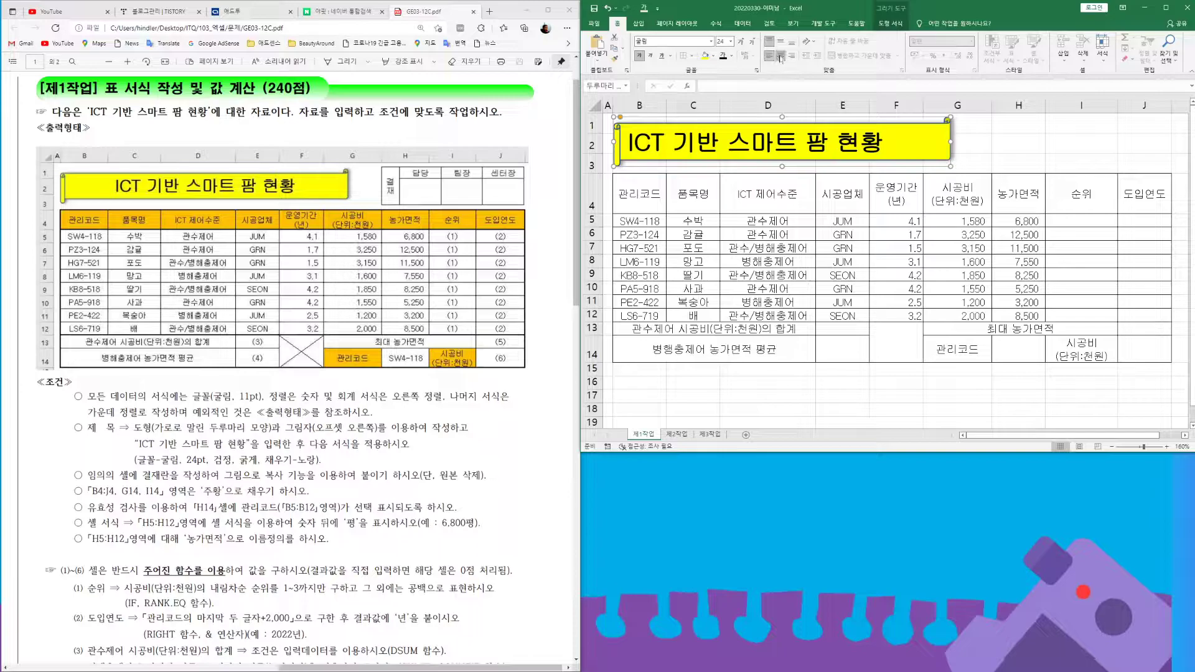
- Center the title text horizontally and vertically within the scroll shape
left_click(780, 56)
left_click(781, 43)
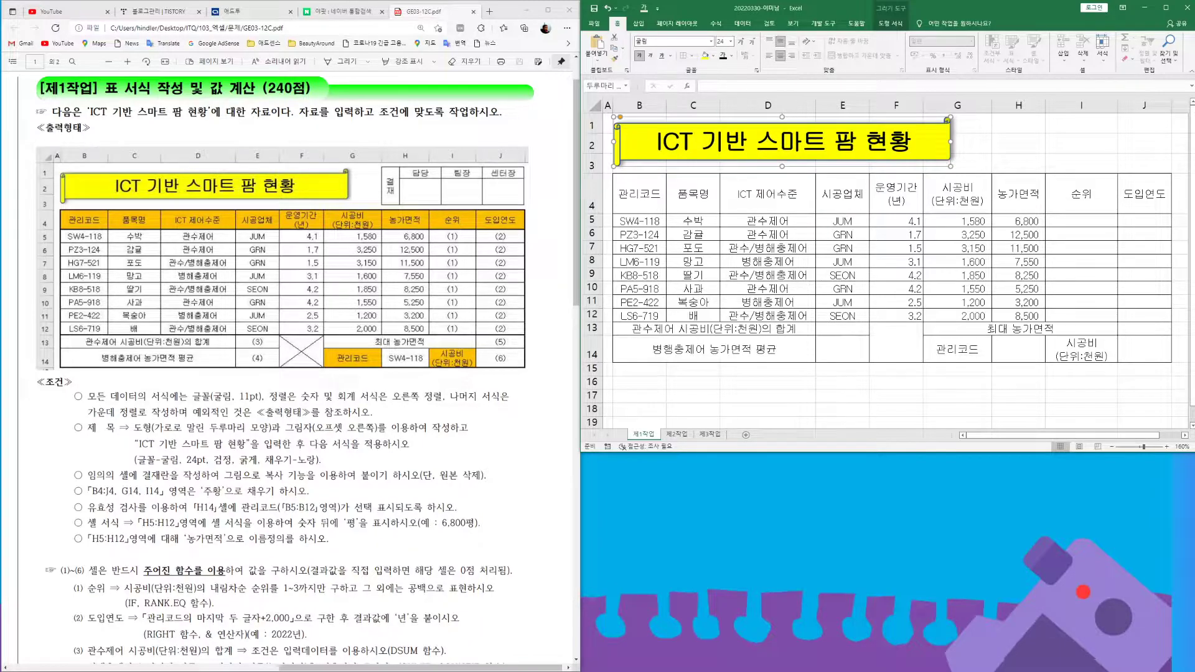
left_click(988, 149)
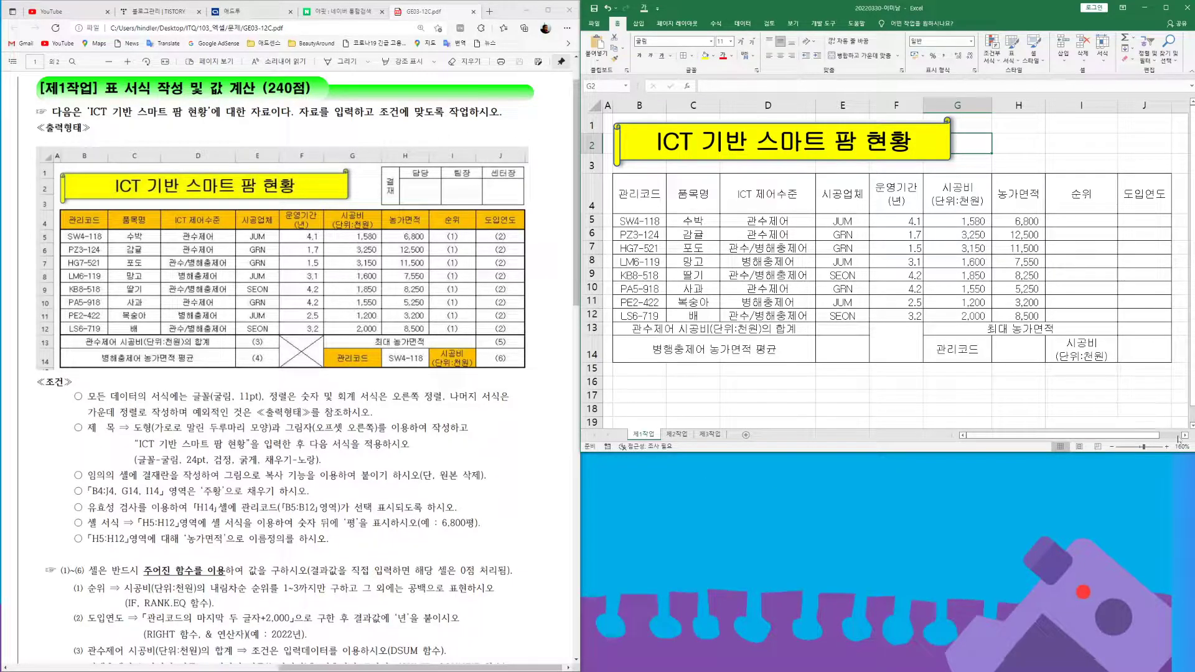
- Enter the approval box labels 결재, 담당, 팀장 and 센터장 in cells L18:O18, away from the table
left_click_drag(1058, 435, 1186, 439)
left_click(1186, 435)
scroll(871, 267, "down", 1)
scroll(962, 333, "down", 1)
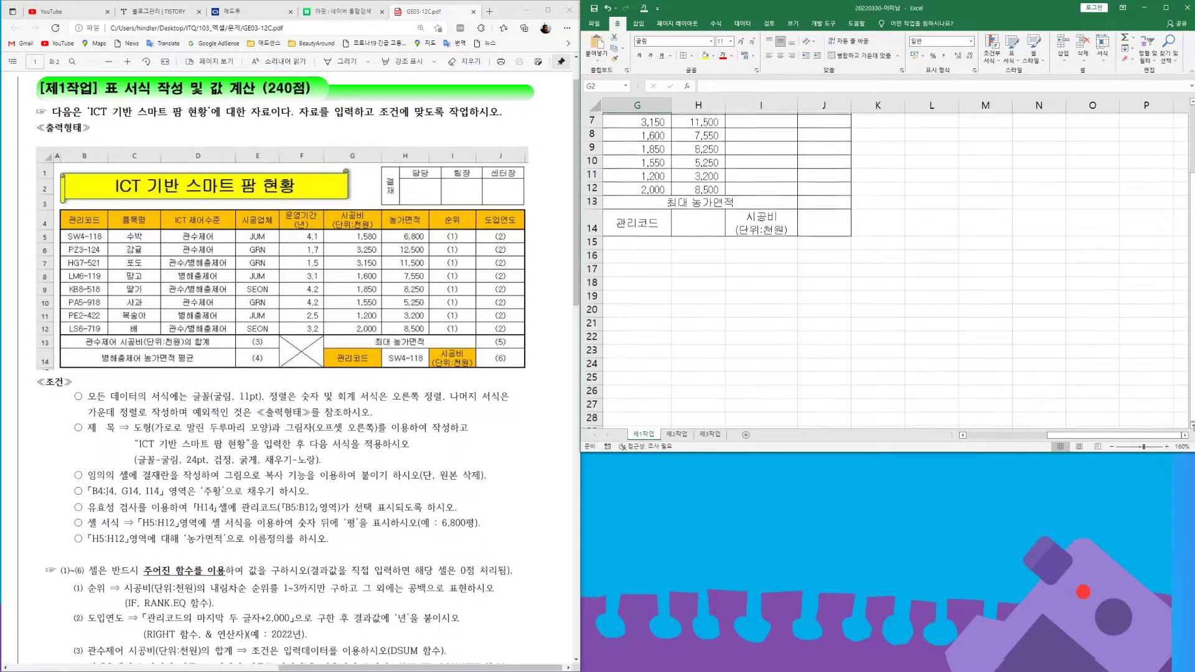
left_click(928, 282)
type("결재")
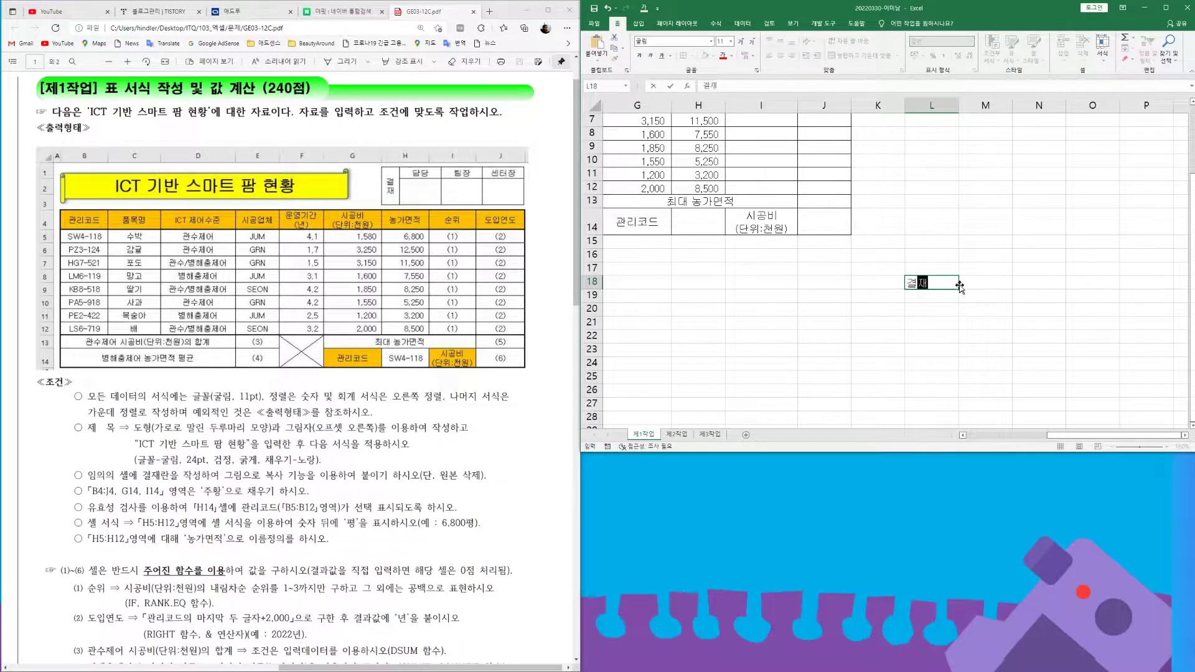
key("Tab")
type("담당")
key("Tab")
type("팀자ㅇ")
key("Tab")
type("센터장")
- Apply all borders to L18:O19 and make row 19 taller
left_click_drag(920, 286, 1094, 294)
left_click(685, 55)
left_click_drag(597, 289, 595, 319)
- Merge L18:L19, set the 결재 text to vertical and narrow column L to fit it
left_click_drag(913, 287, 923, 306)
left_click(860, 59)
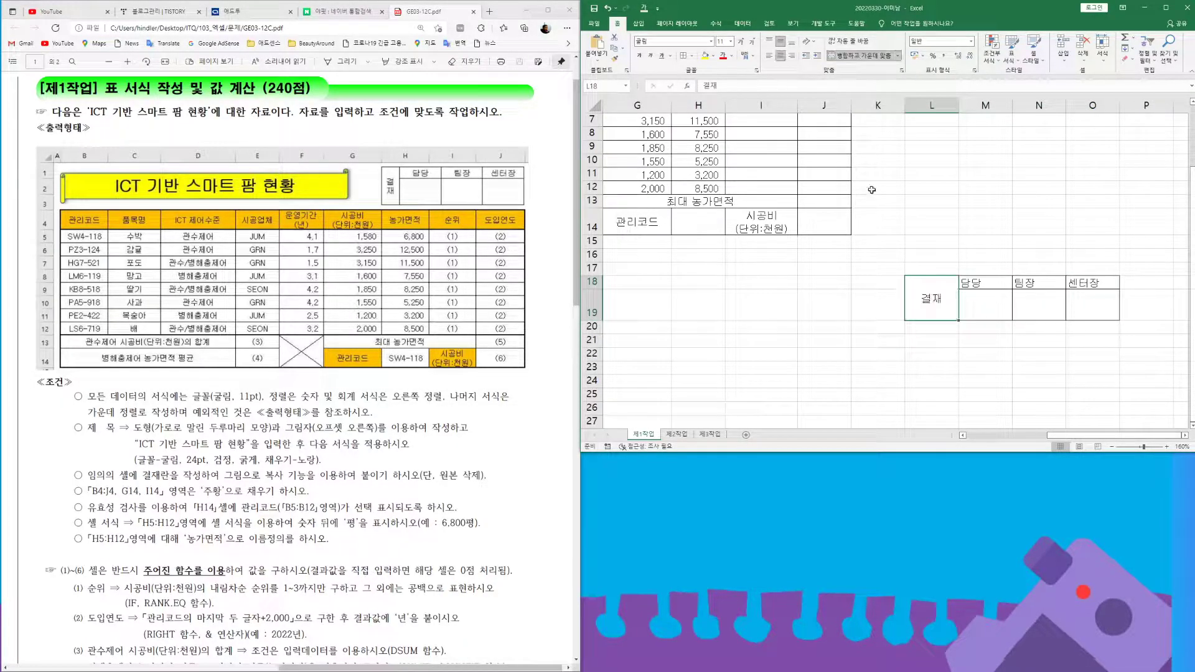
left_click(809, 43)
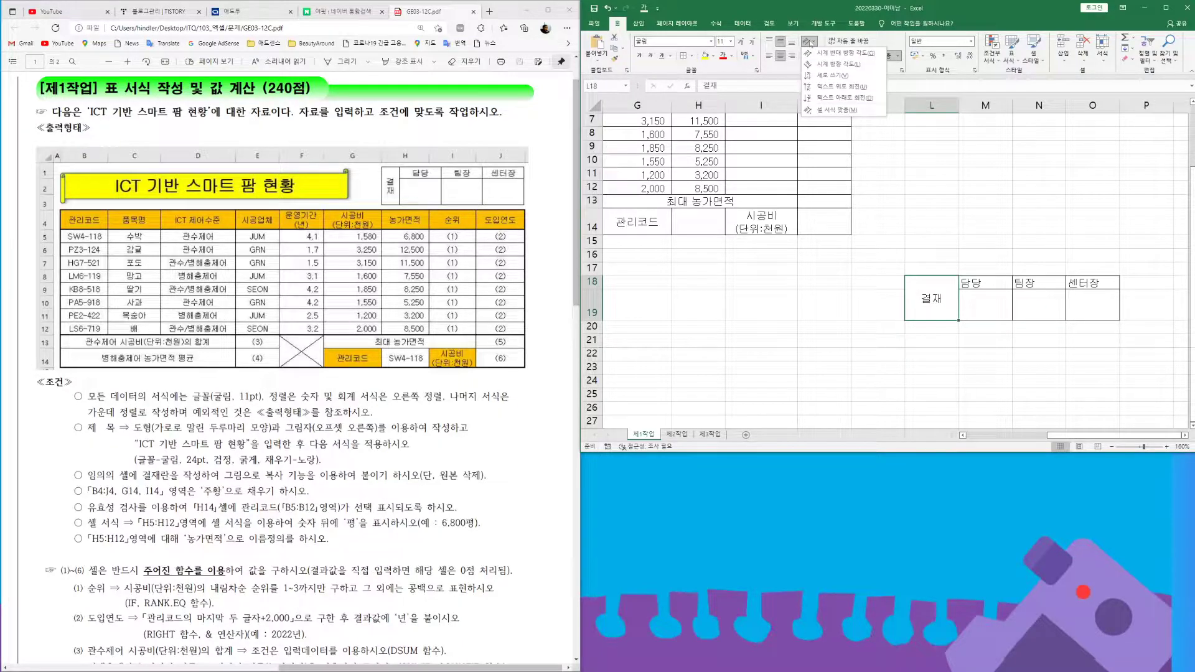
left_click(831, 75)
left_click_drag(957, 107, 928, 107)
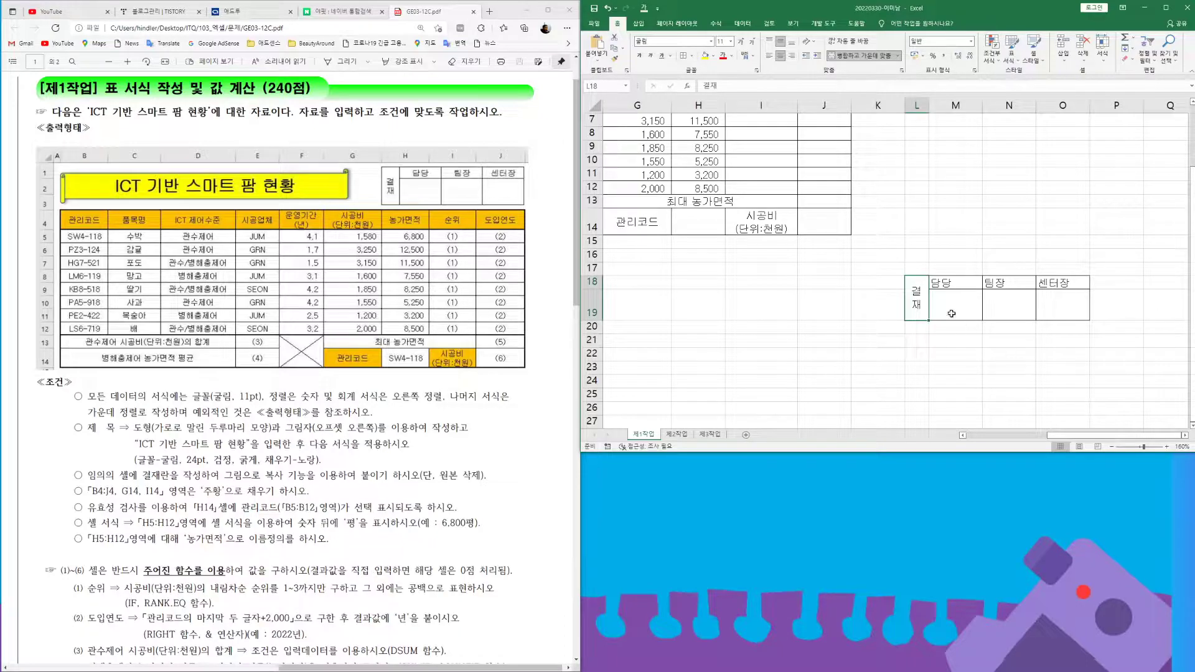
left_click_drag(928, 107, 926, 107)
- Center the approval box L18:O19 horizontally, then copy it and paste it as a picture
left_click_drag(920, 303, 1057, 302)
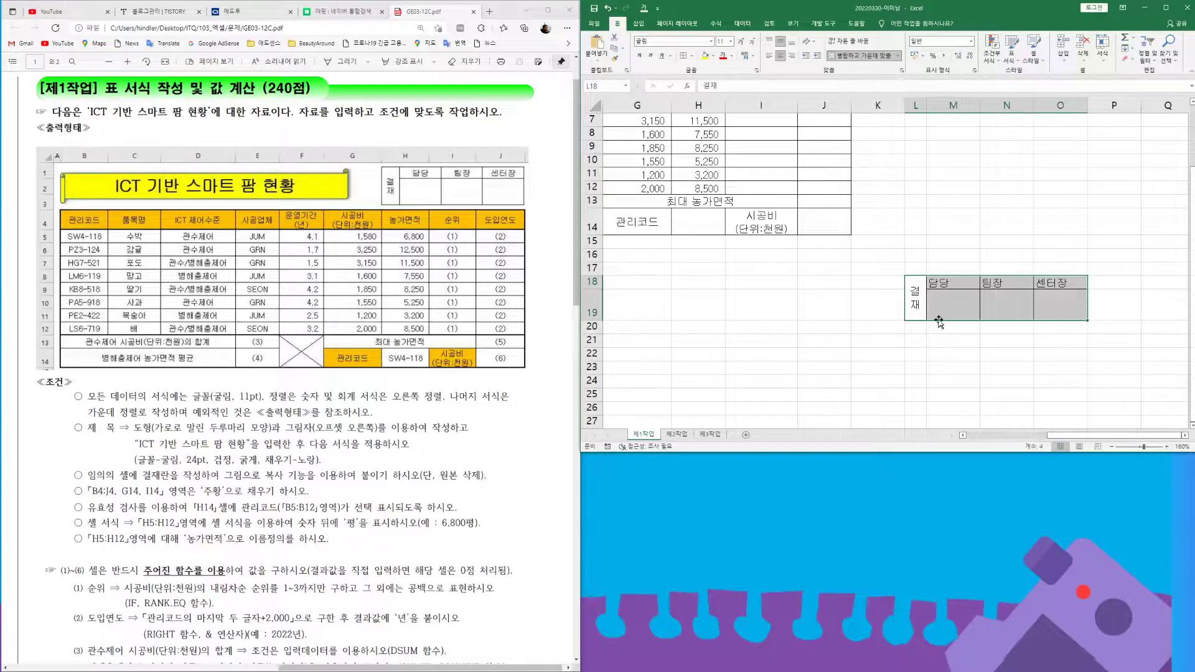
left_click(782, 59)
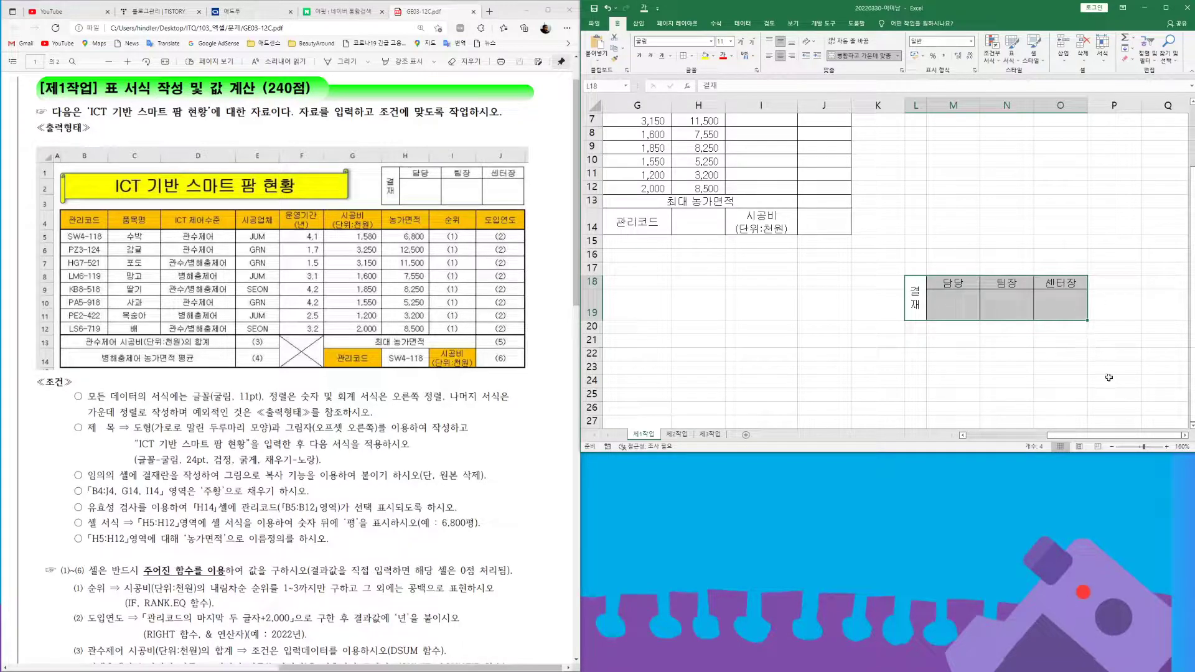
key("ctrl+c")
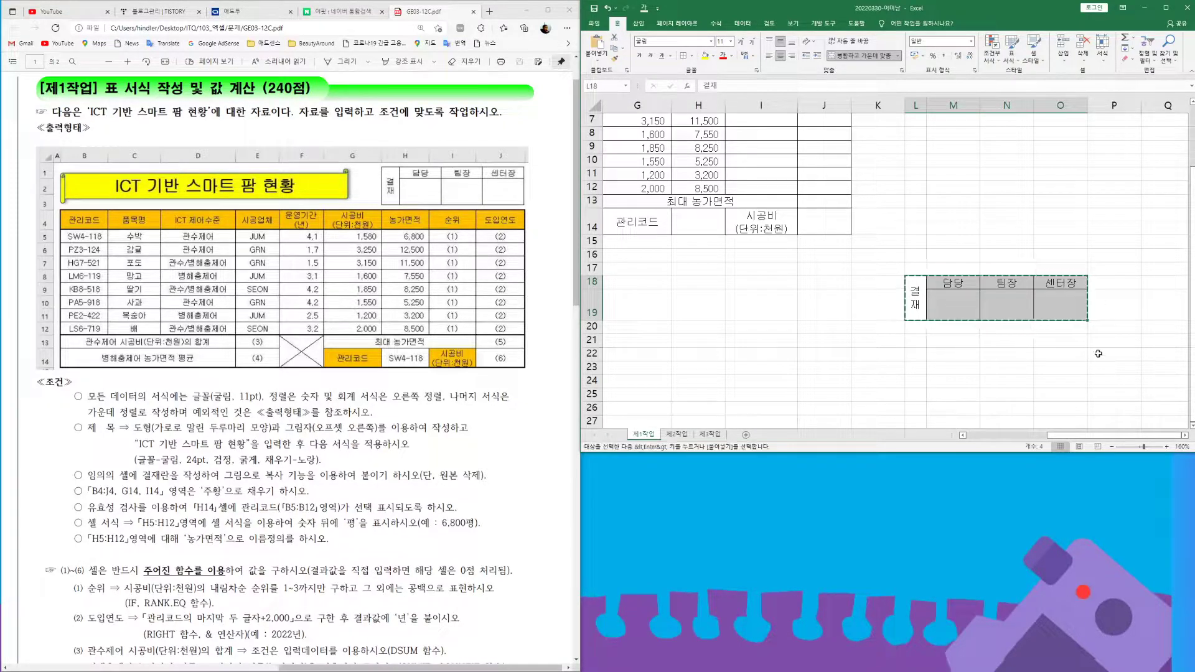
left_click(599, 59)
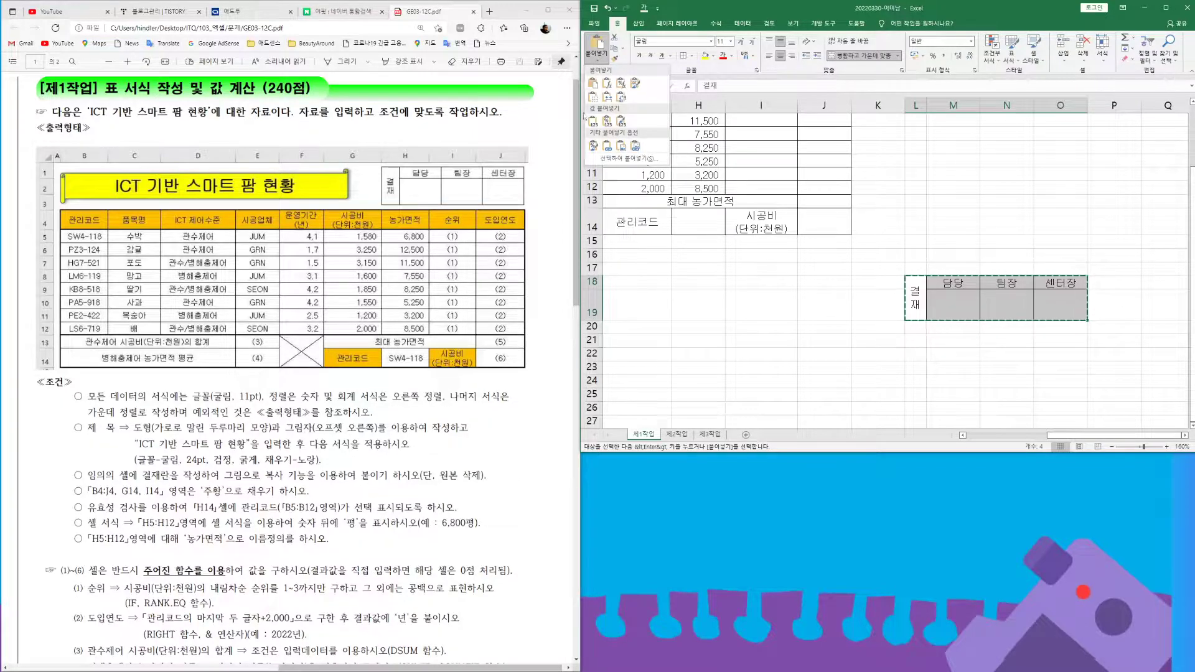
left_click(620, 147)
- Move the approval box picture above the table over H1:J3 and stretch its height down into row 3
left_click_drag(982, 277, 860, 167)
scroll(861, 294, "up", 3)
left_click_drag(869, 312, 751, 149)
left_click_drag(755, 146, 761, 169)
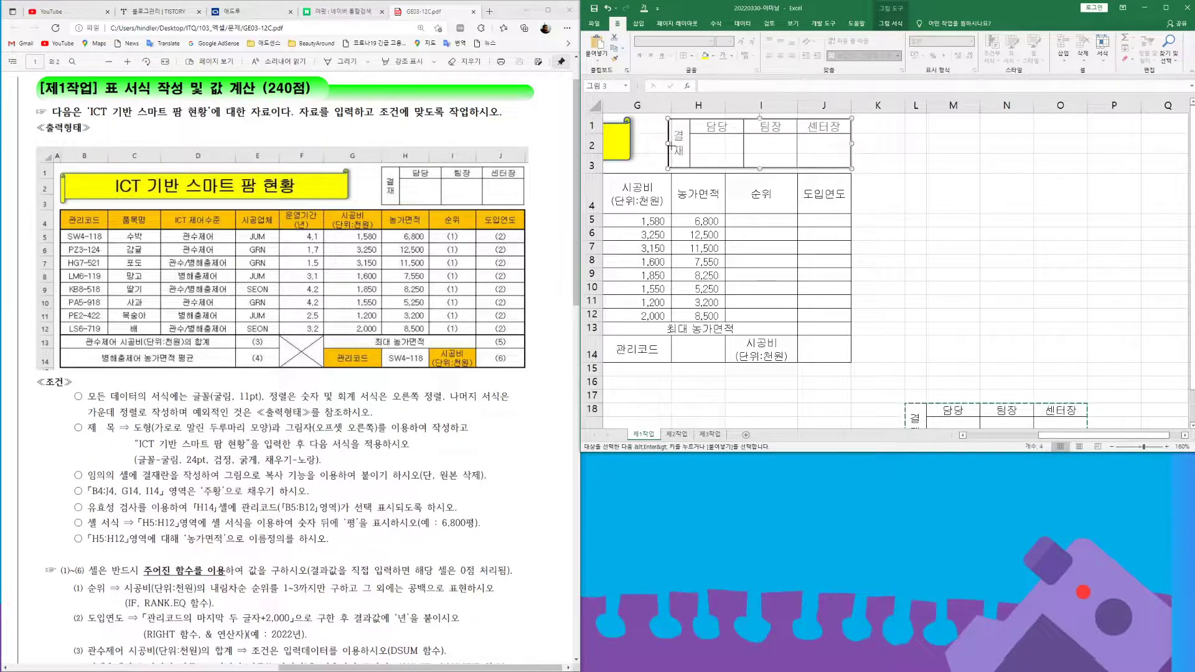
- Delete columns L through P, which hold the original approval box cells
left_click(916, 247)
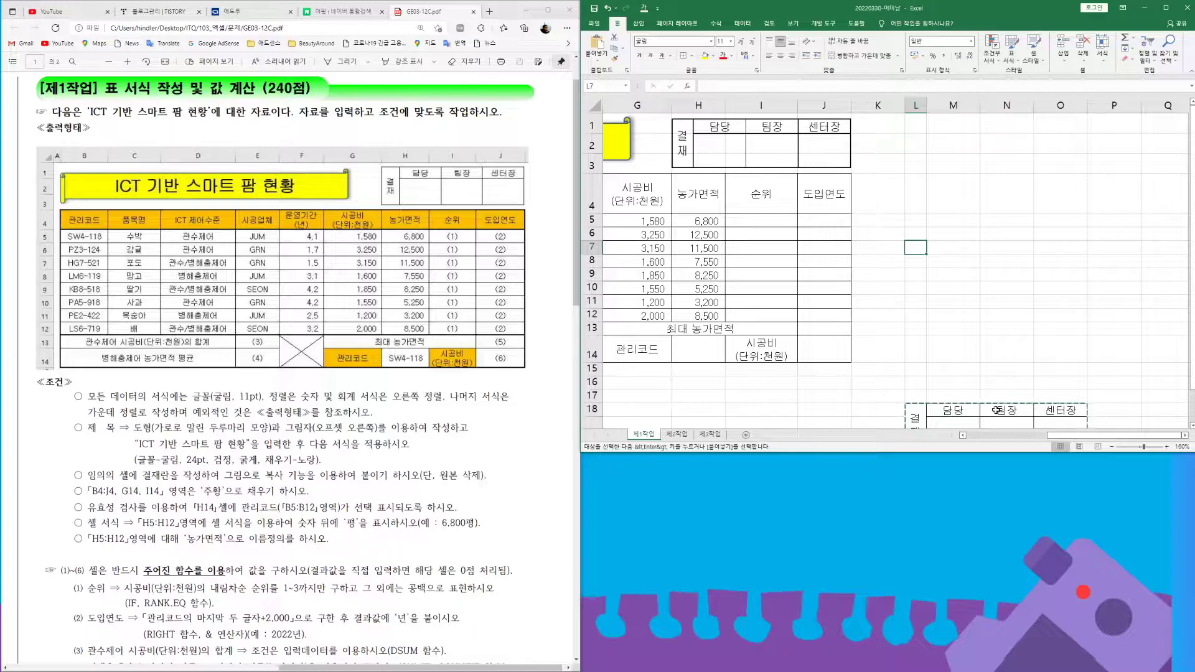
left_click_drag(915, 106, 1113, 105)
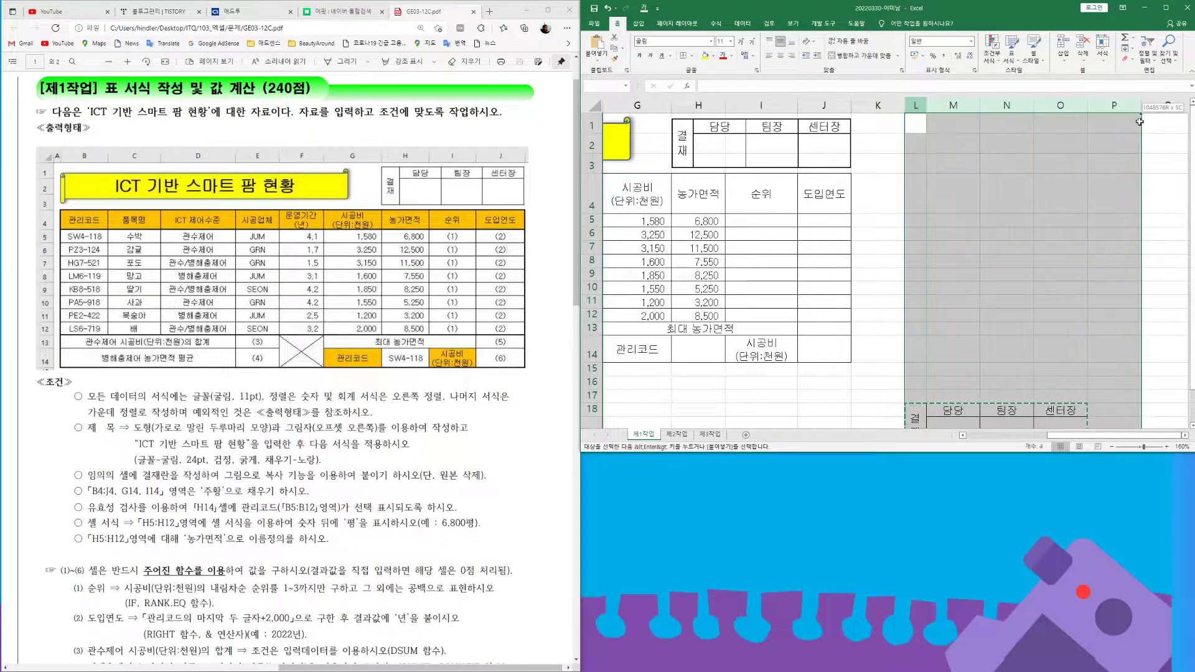
right_click(1063, 105)
left_click(1080, 184)
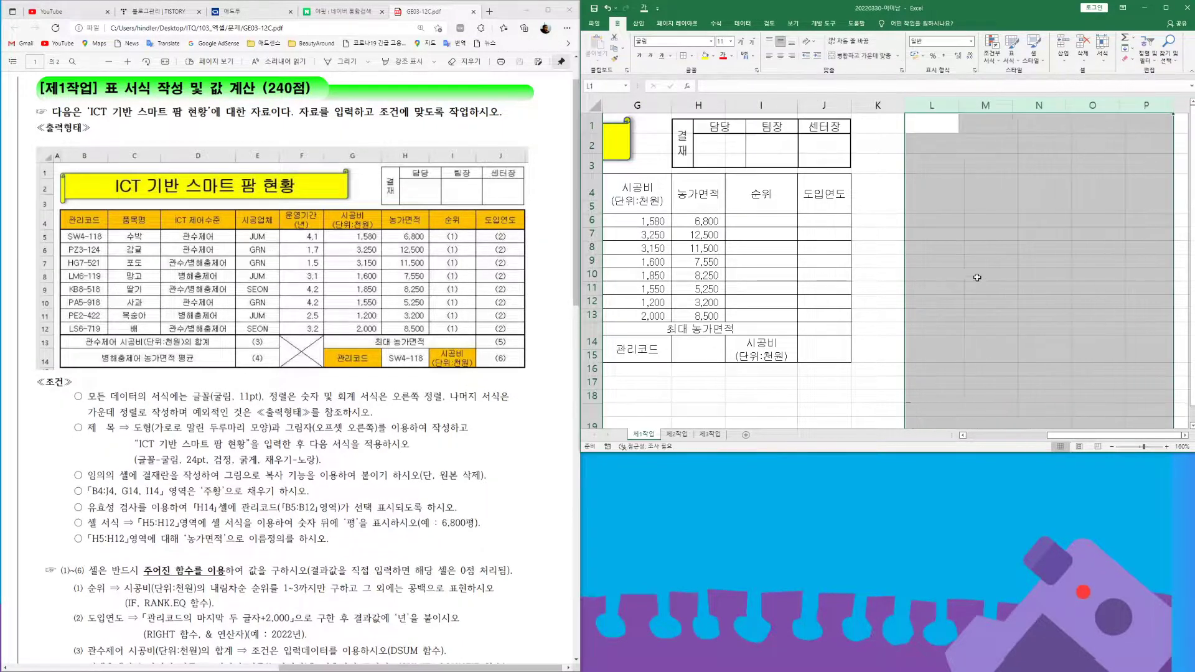
left_click(973, 287)
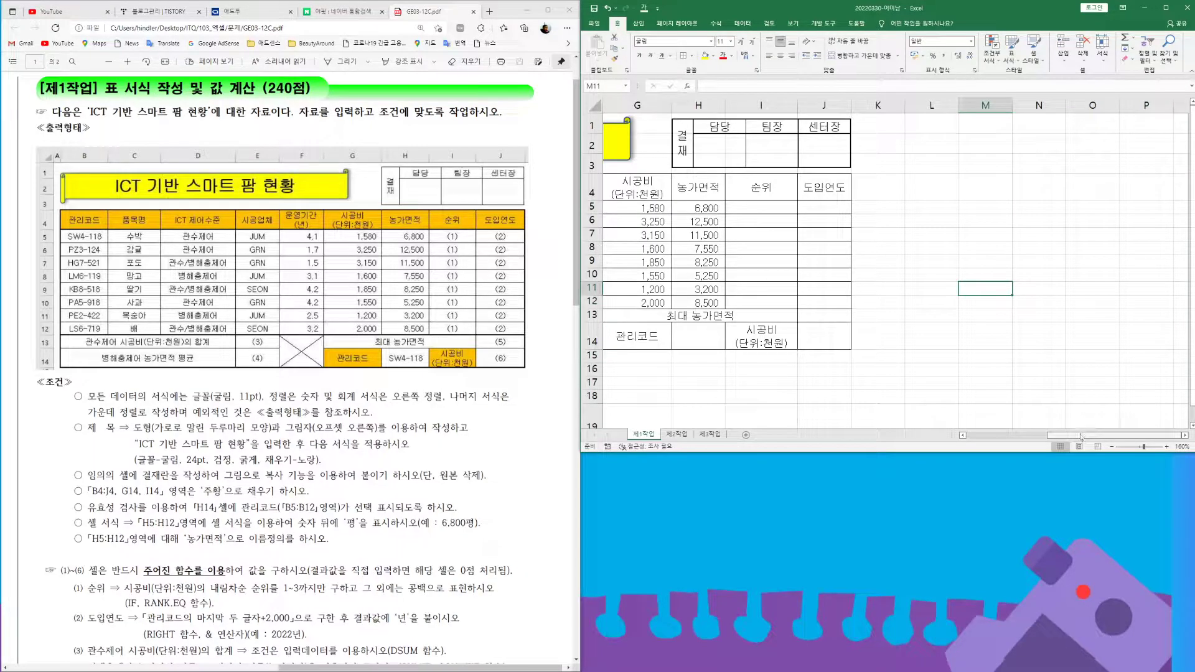
- Delete rows 18 through 22 below the table
left_click_drag(1080, 438, 999, 437)
left_click_drag(592, 395, 598, 423)
right_click(596, 359)
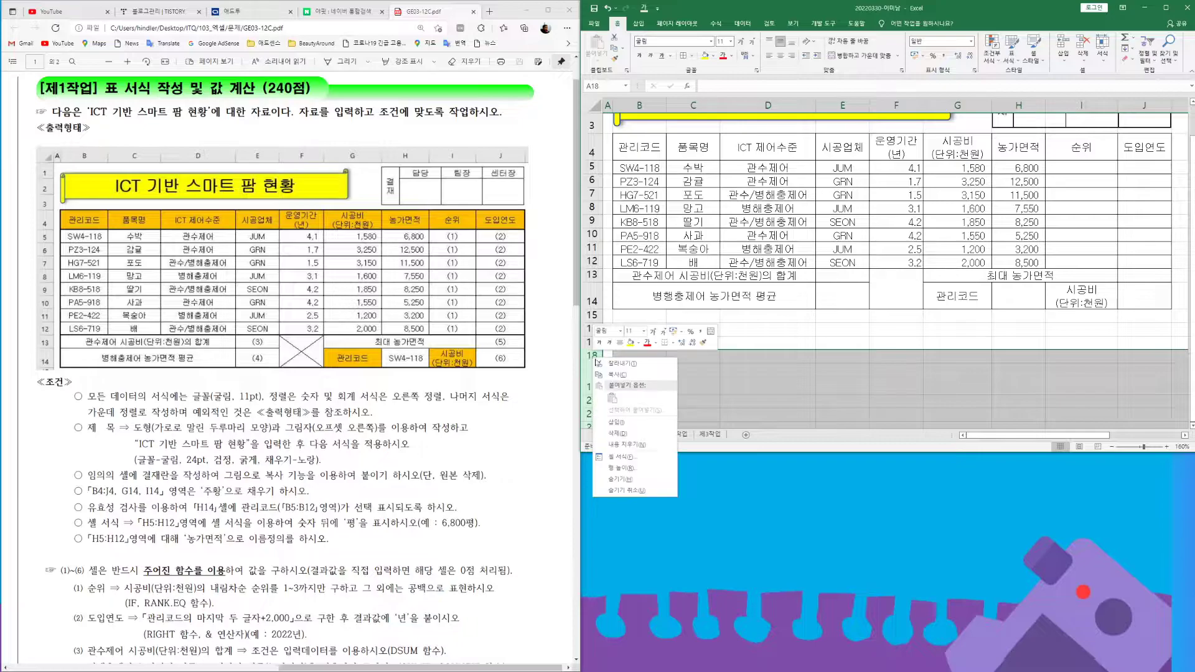
left_click(617, 433)
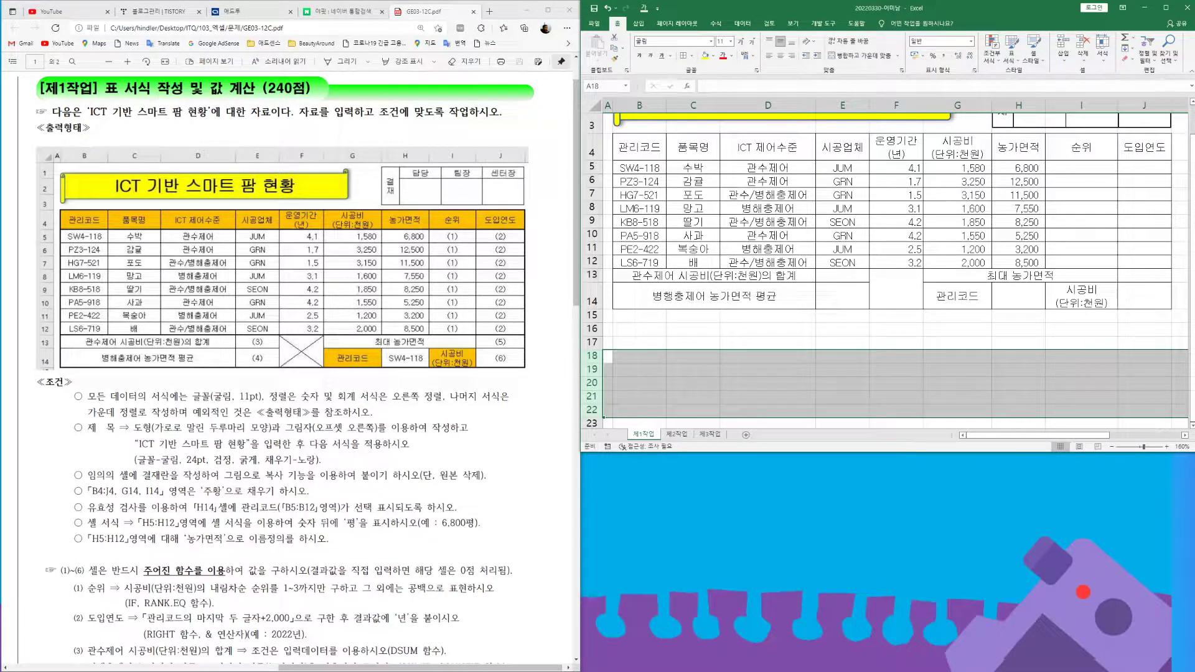
- Fill the header row B4:J4 and the cells G14 and I14 with orange
scroll(830, 249, "up", 1)
left_click_drag(638, 186, 1140, 193)
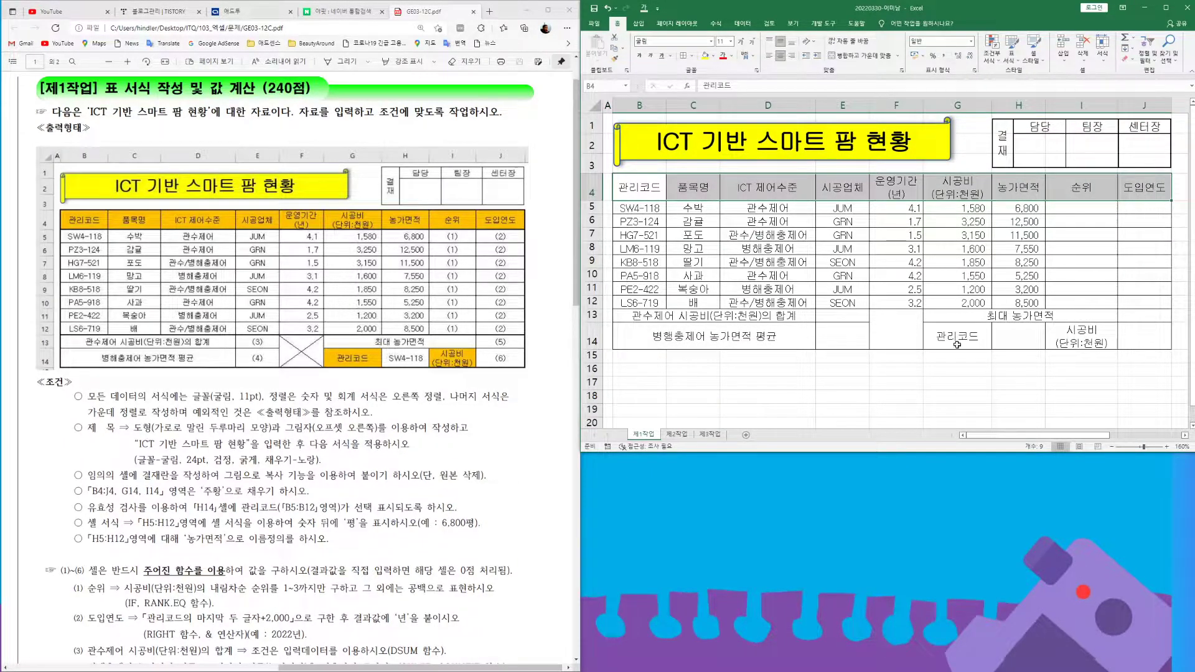
left_click(989, 338, "ctrl")
left_click(1077, 339, "ctrl")
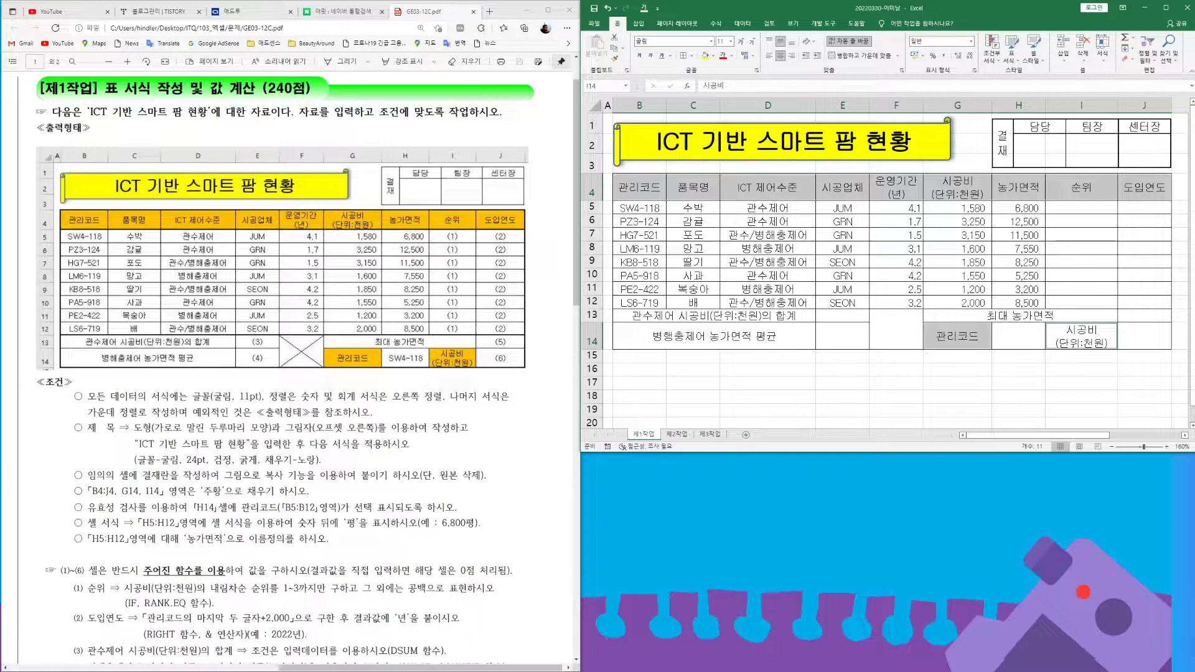
left_click(713, 56)
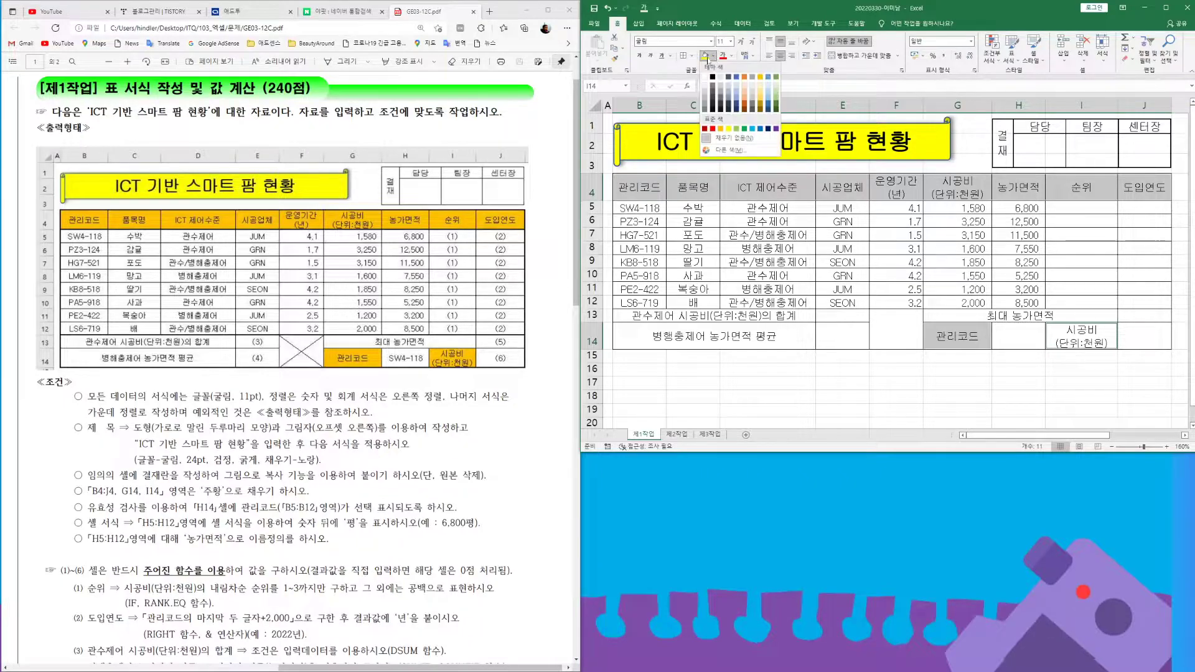
left_click(719, 129)
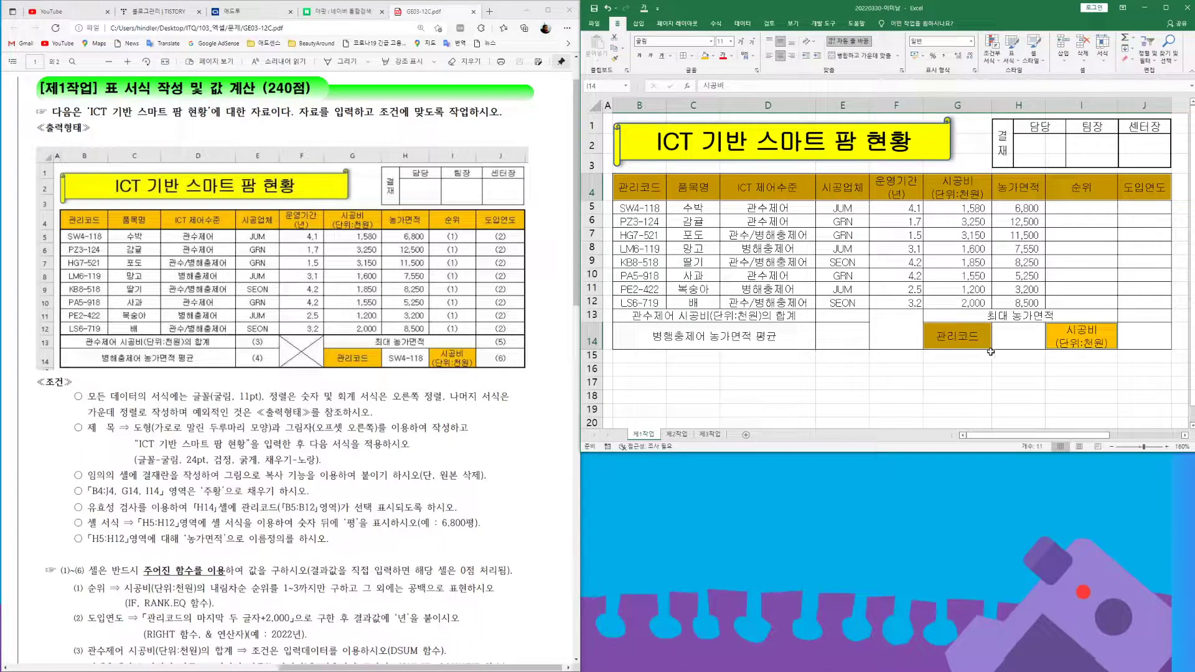
- Add list data validation to H14 with B5:B12 as the source and choose PZ3-124 from it
left_click(1022, 333)
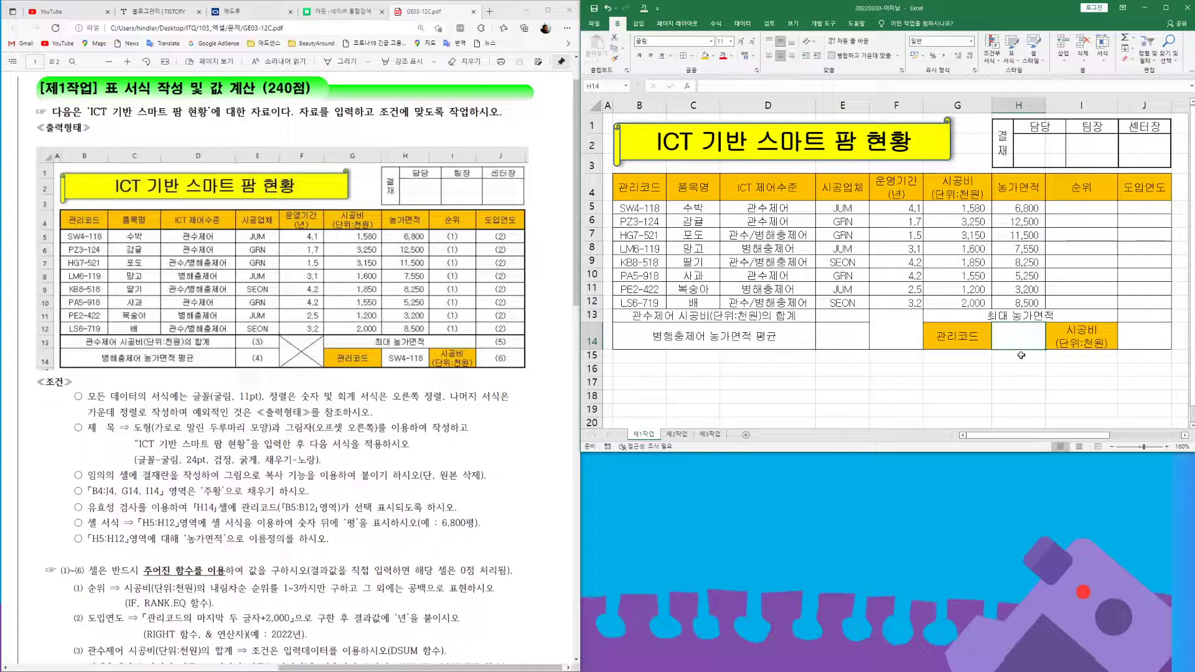
left_click(742, 24)
left_click(958, 59)
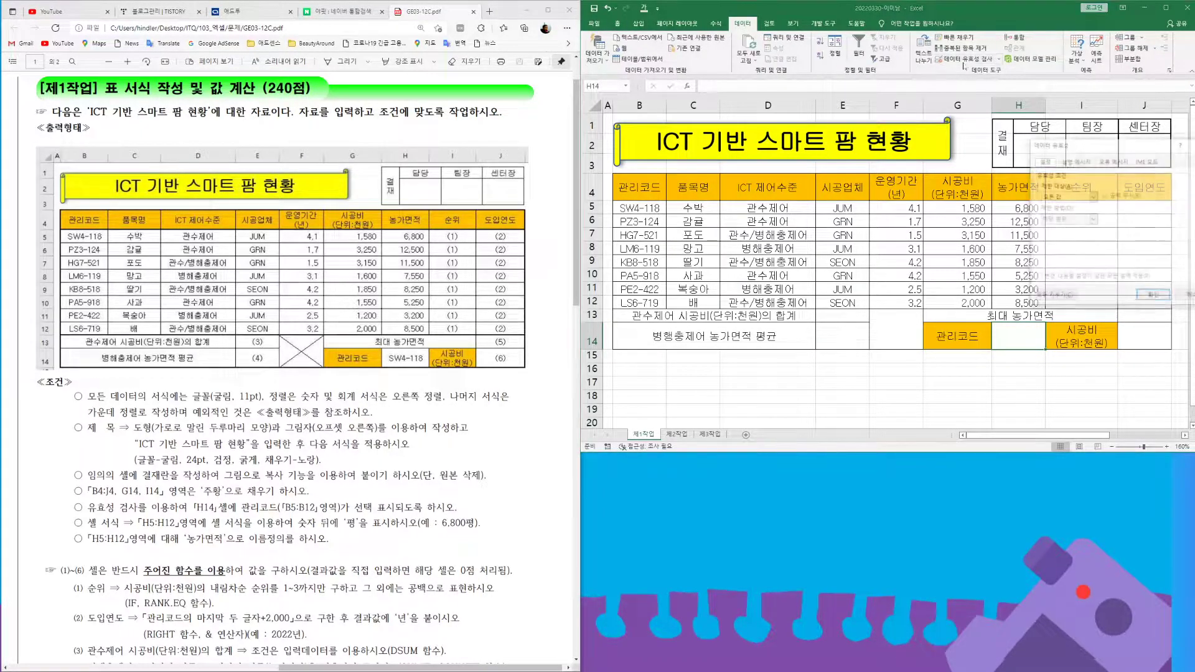
left_click(1092, 198)
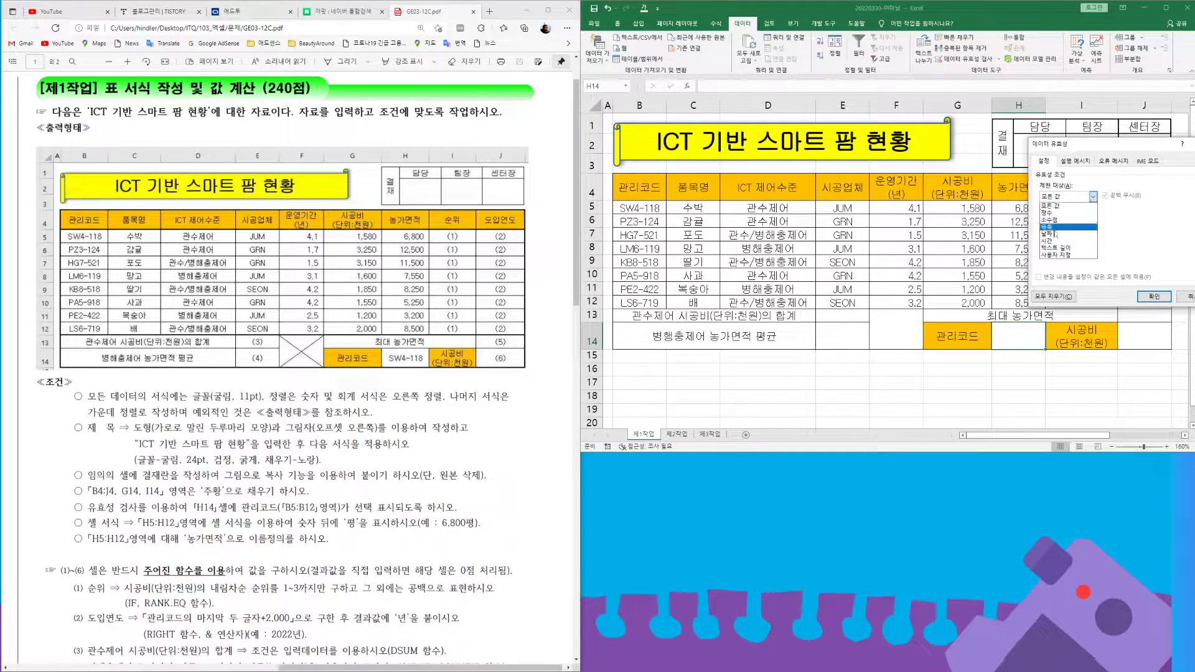
left_click(1055, 231)
left_click(1094, 240)
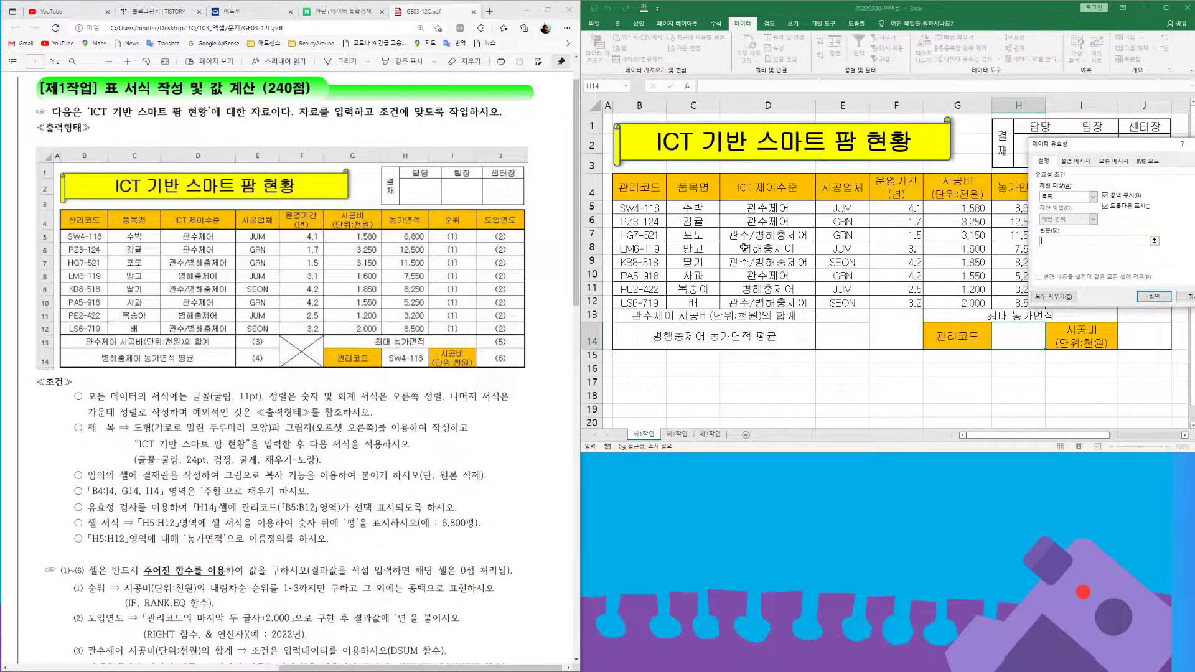
left_click_drag(649, 209, 647, 305)
left_click(1153, 297)
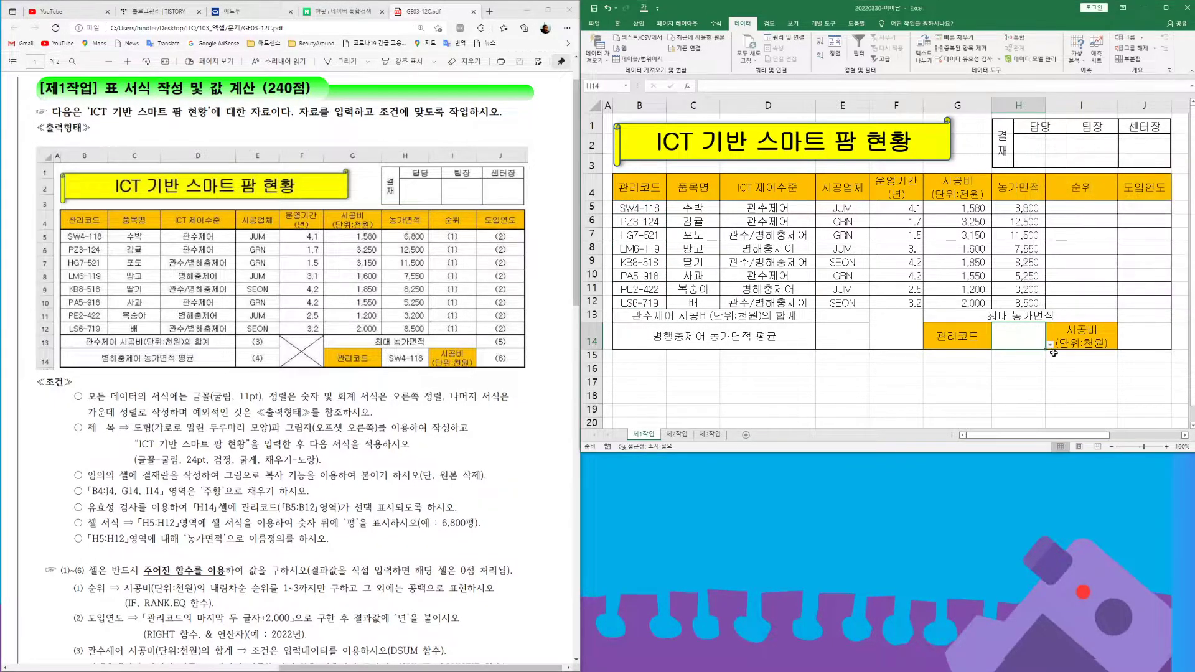
left_click(1050, 345)
left_click(1025, 366)
- Apply the custom number format #,###평 to the 농가면적 values in H5:H12
left_click(1021, 208)
left_click_drag(1021, 208, 1008, 305)
right_click(1009, 305)
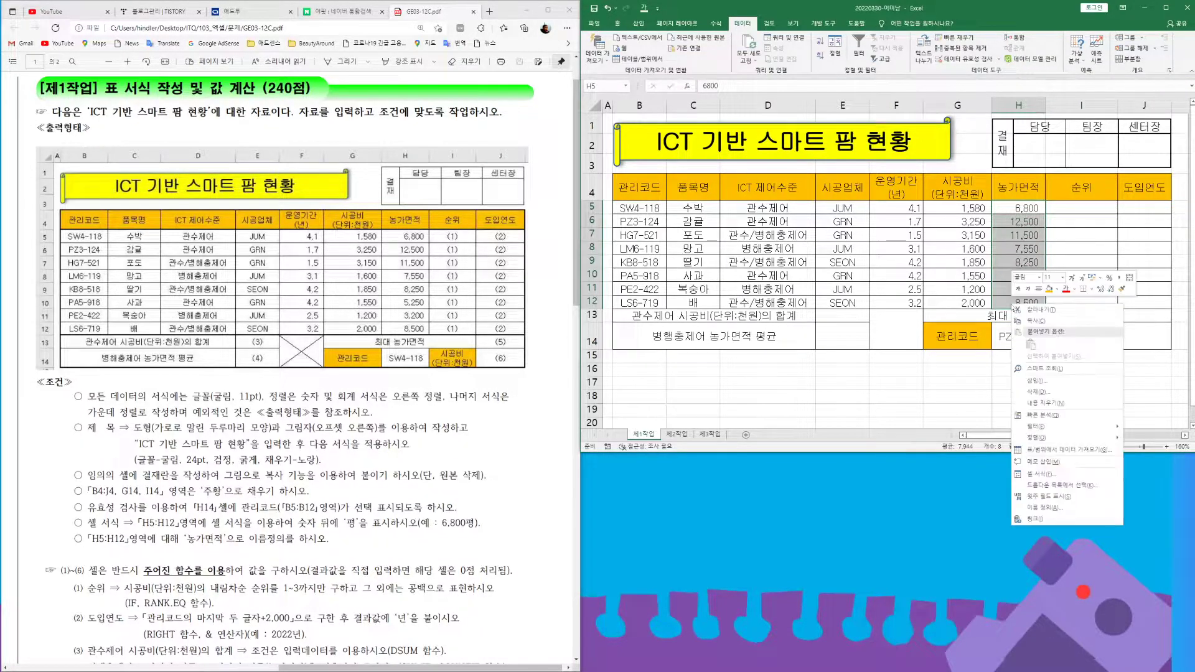
left_click(1038, 475)
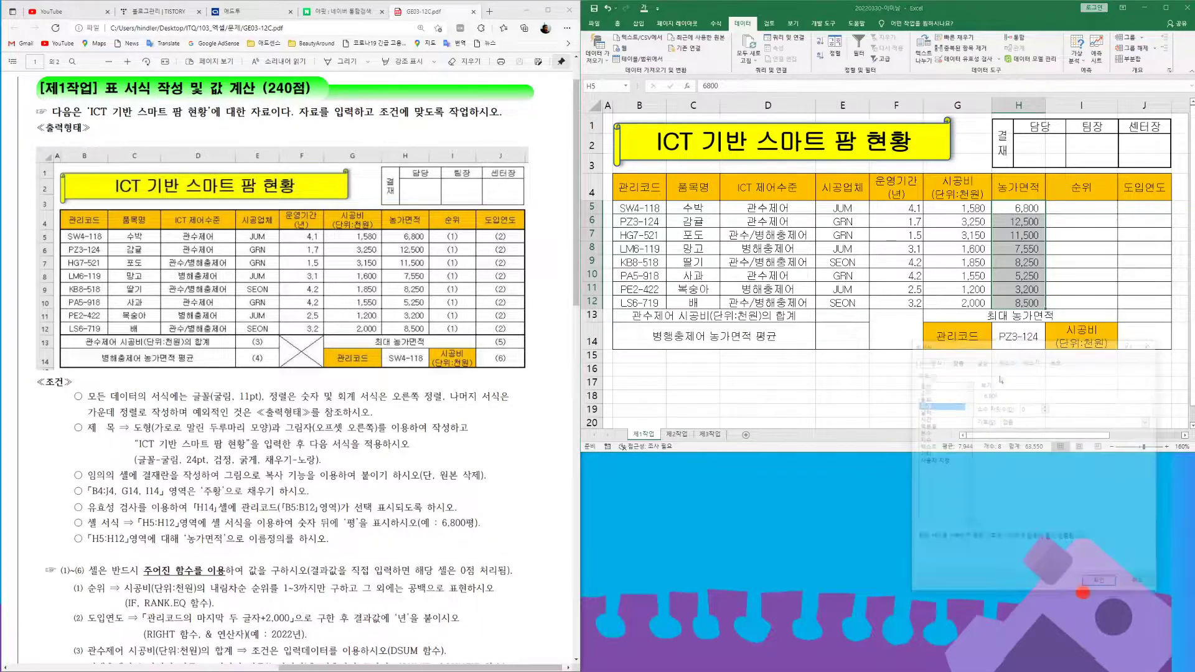
left_click(931, 461)
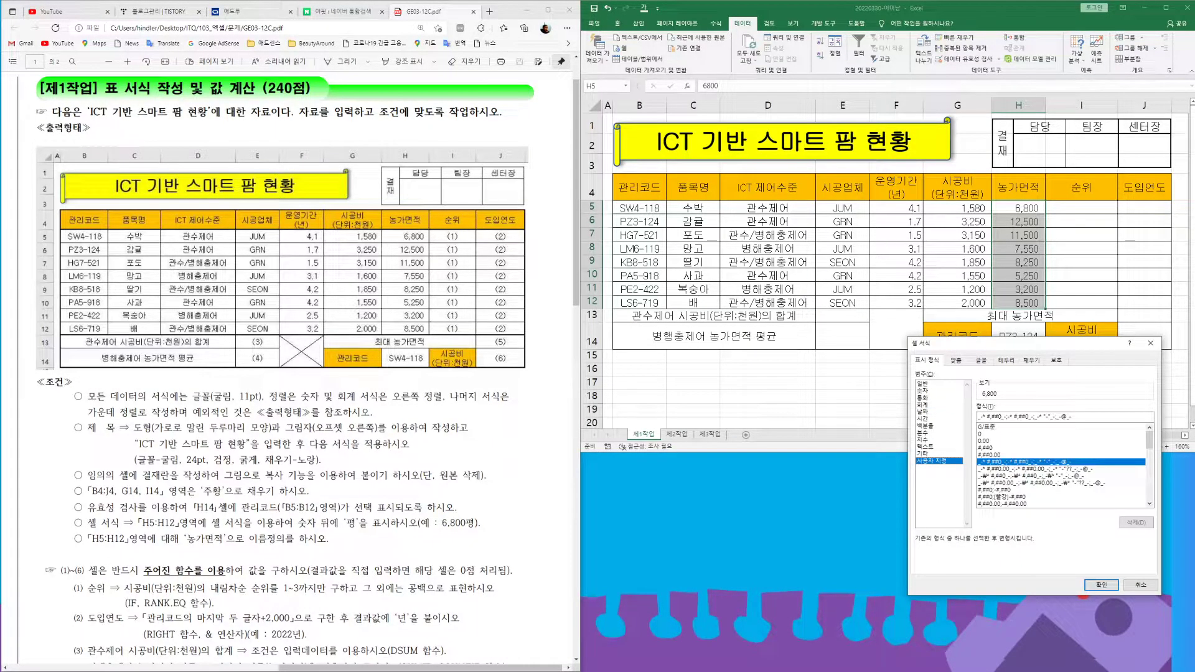
left_click_drag(1071, 416, 912, 426)
type("#,###평")
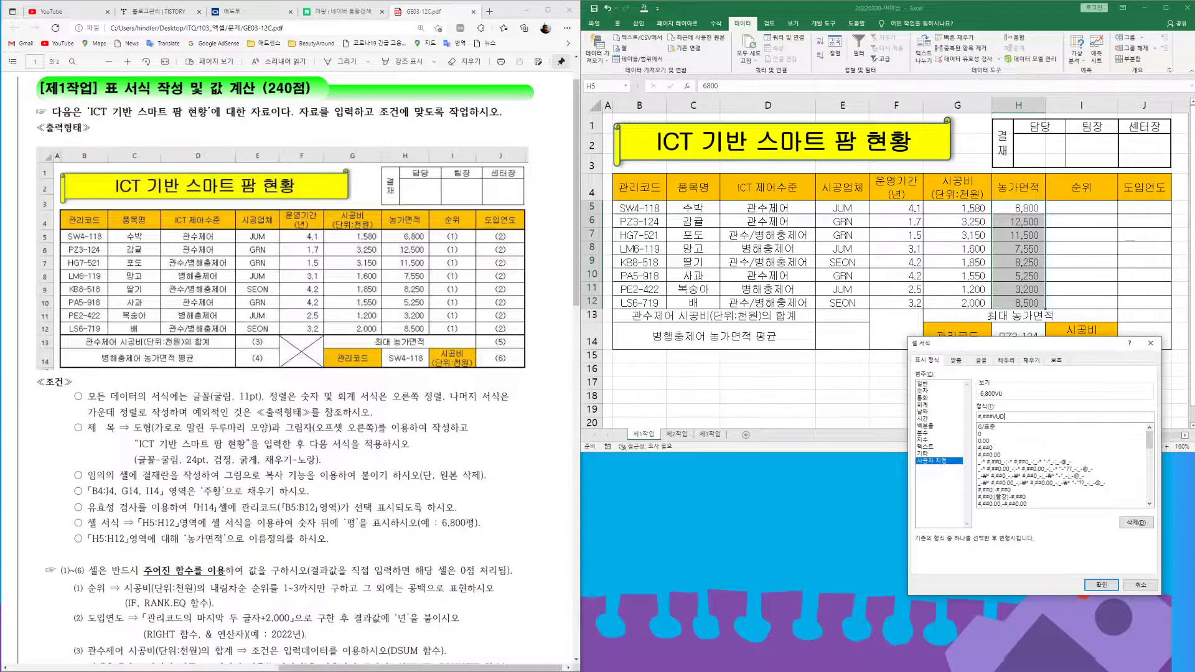
key("Return")
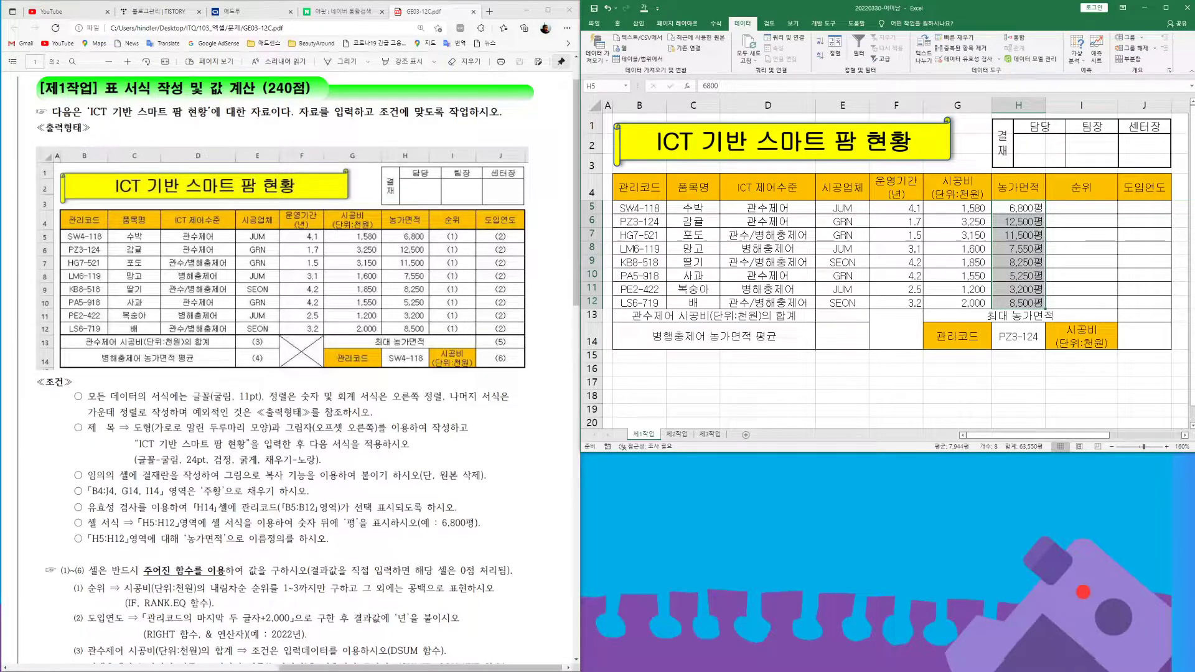
- Define the name 농가면적 for the range H5:H12
type("ㄴ")
type("농가면적")
key("Return")
left_click_drag(962, 209, 968, 304)
left_click(617, 23)
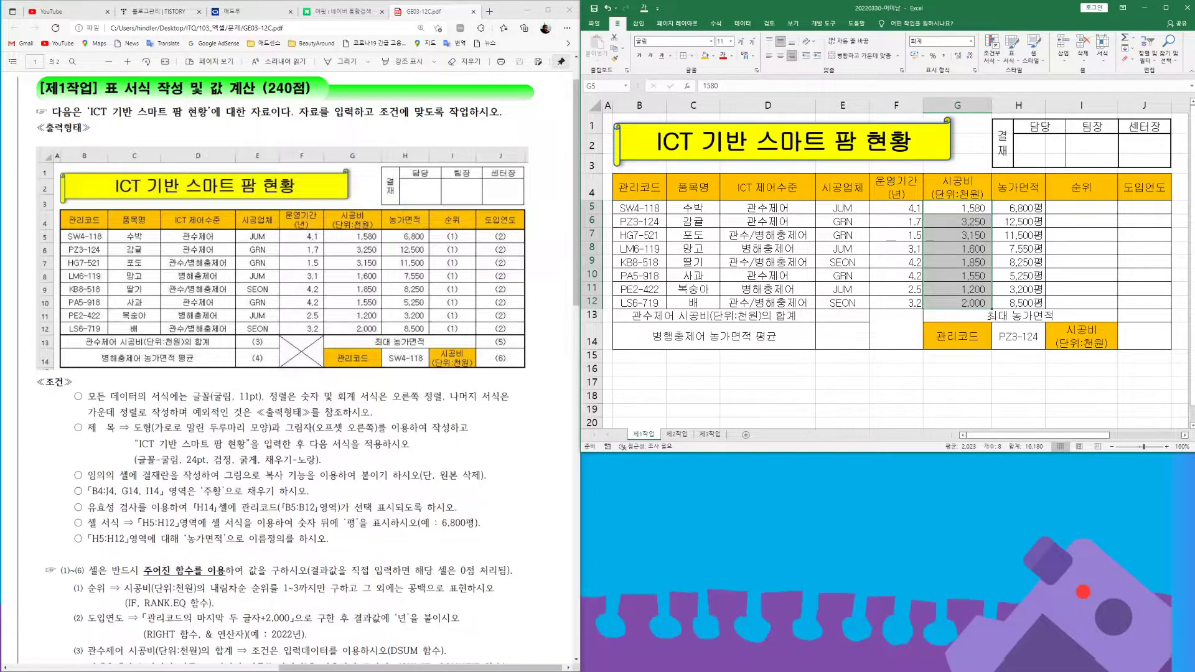
scroll(286, 367, "down", 3)
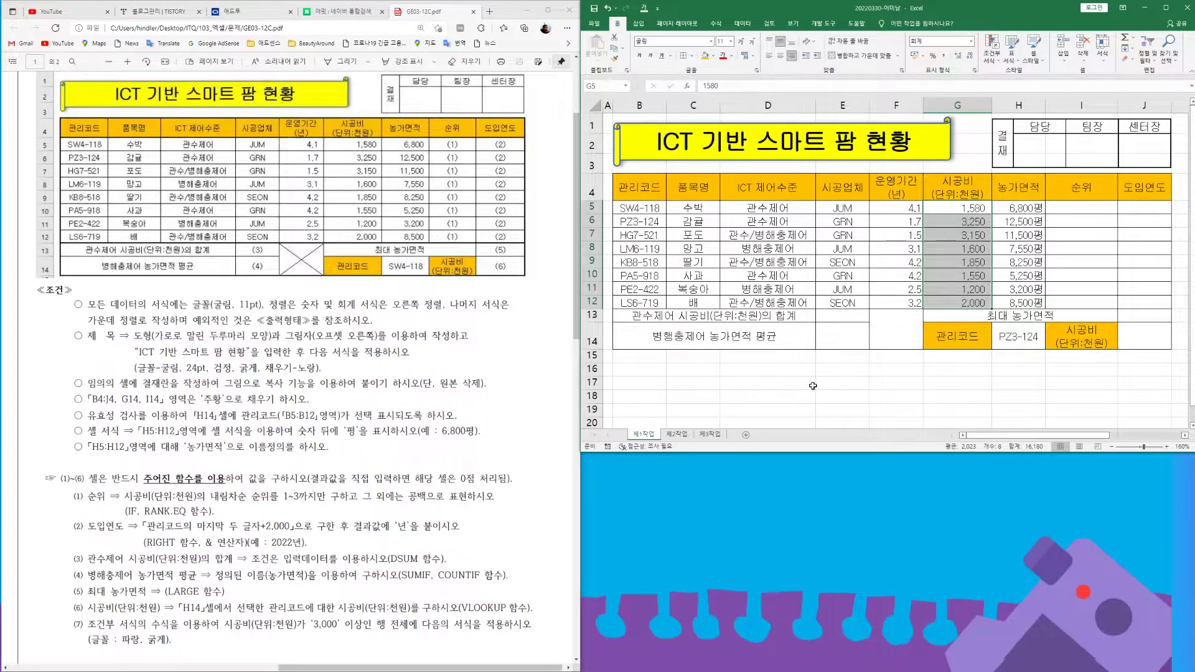
left_click(889, 336)
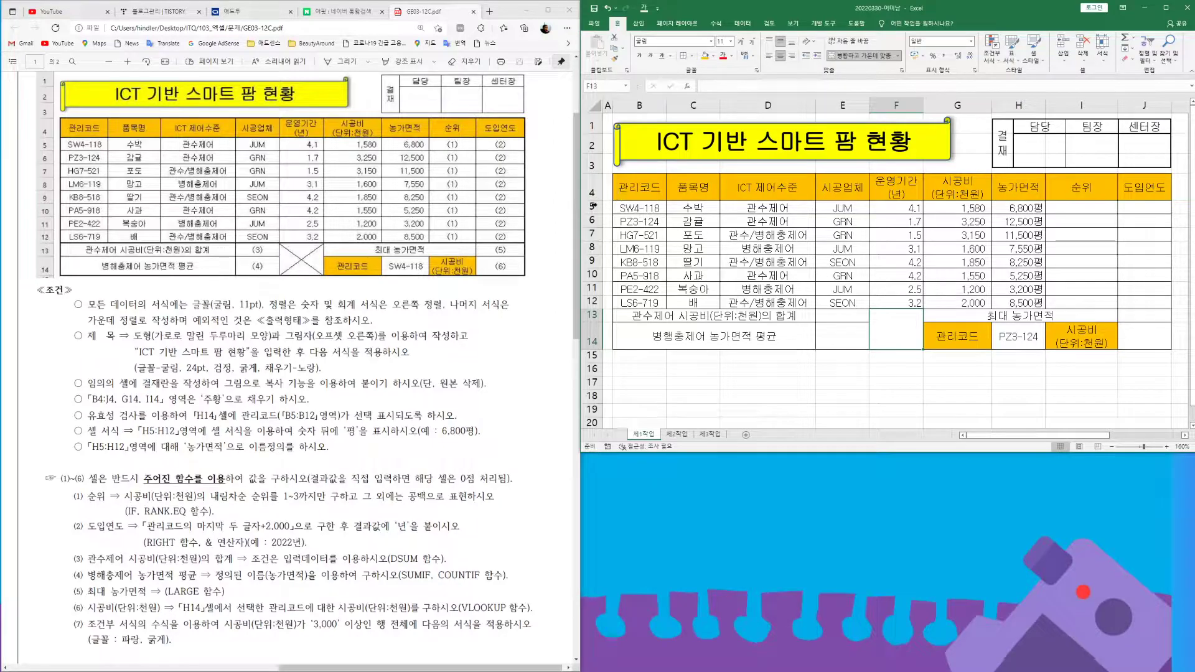
- Increase the height of rows 5 through 13 evenly
left_click_drag(594, 206, 596, 327)
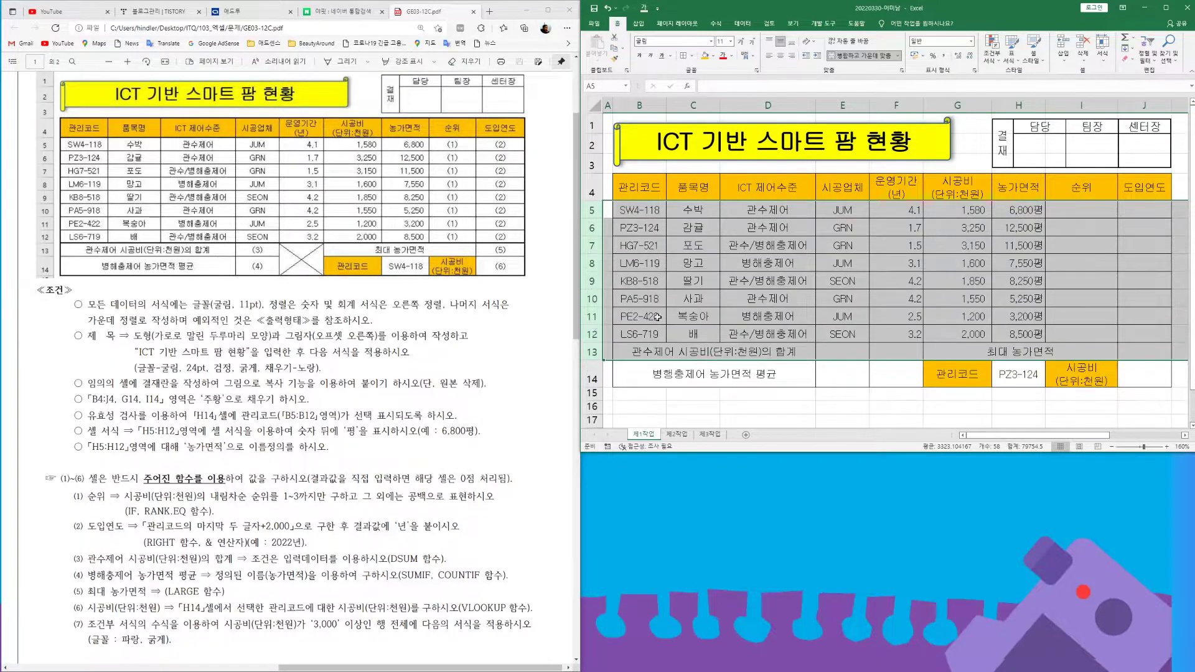
left_click(901, 404)
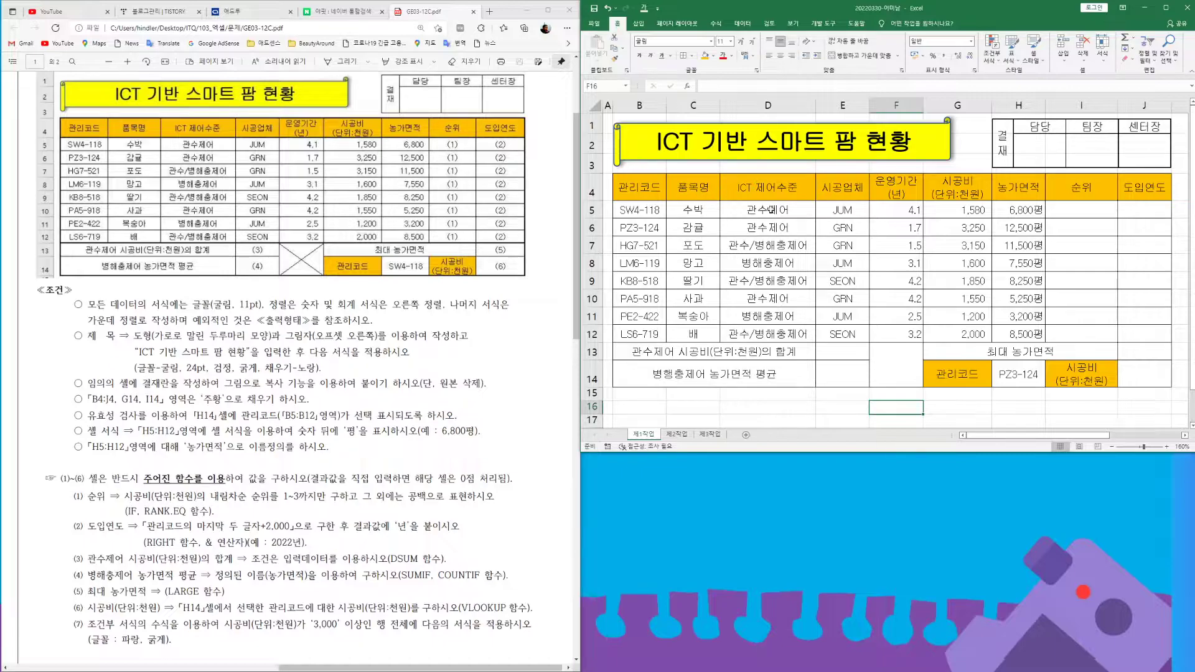
left_click_drag(665, 181, 1140, 365)
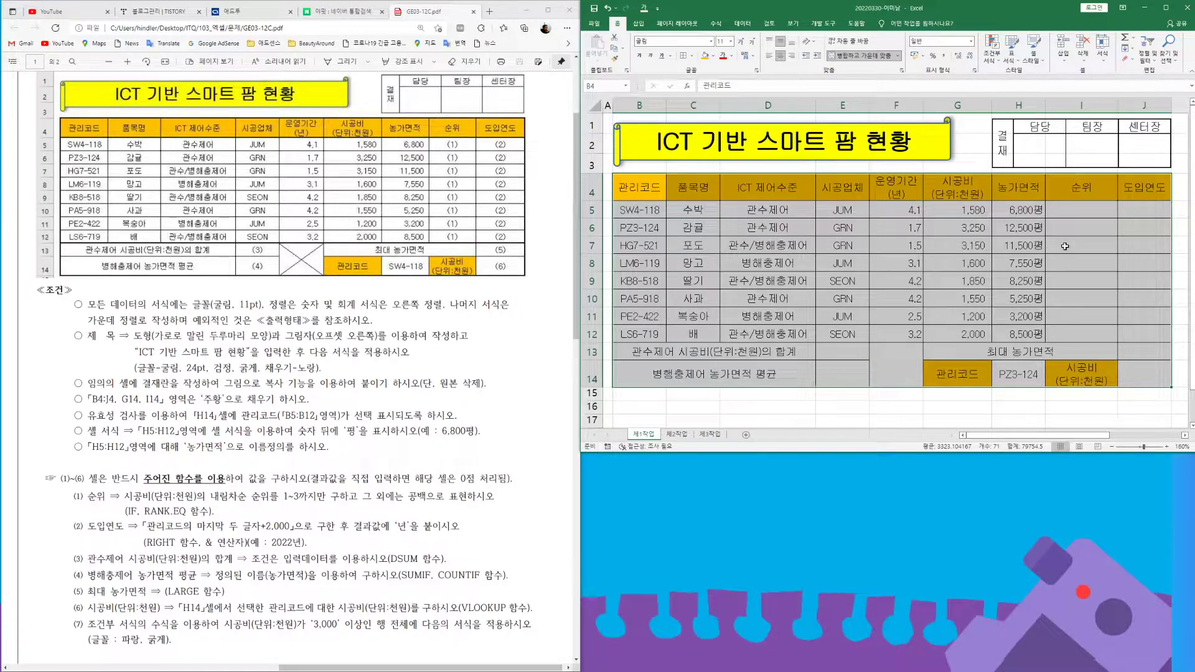
left_click(1081, 212)
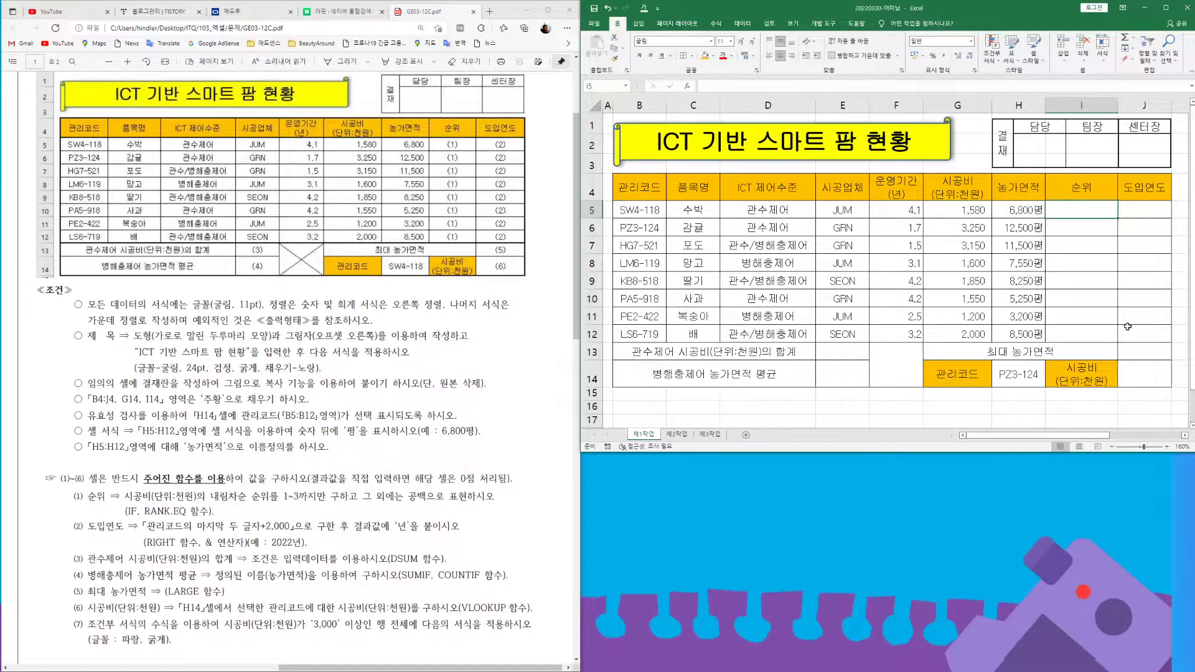
left_click_drag(635, 184, 1157, 381)
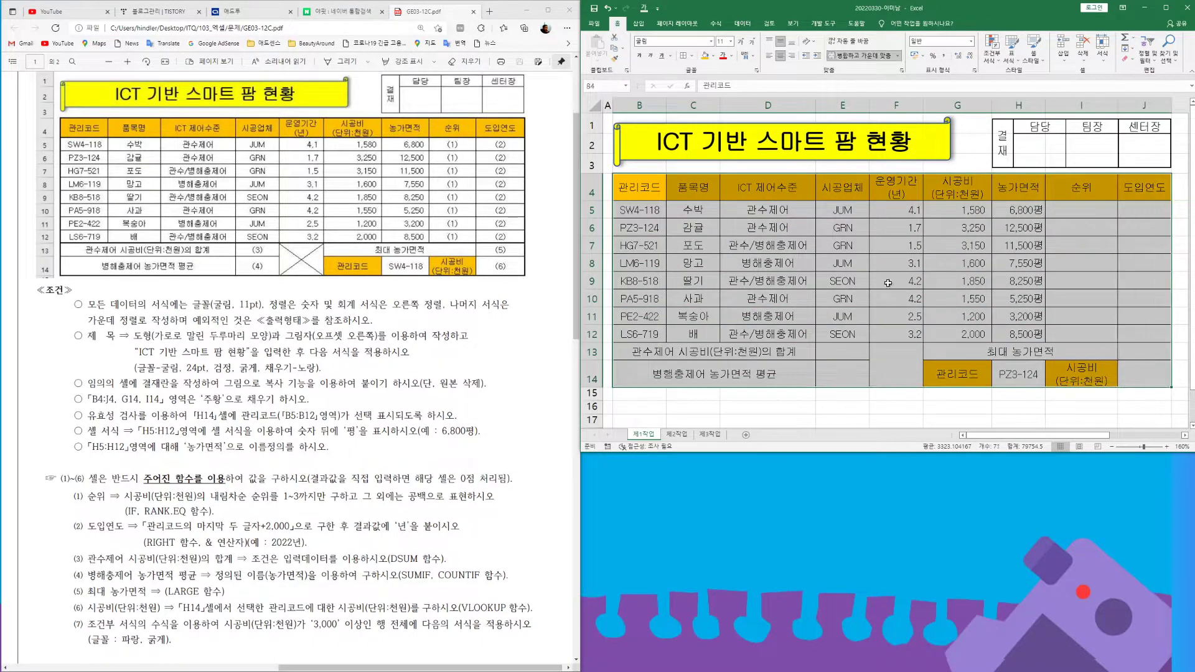
left_click_drag(632, 210, 1145, 334)
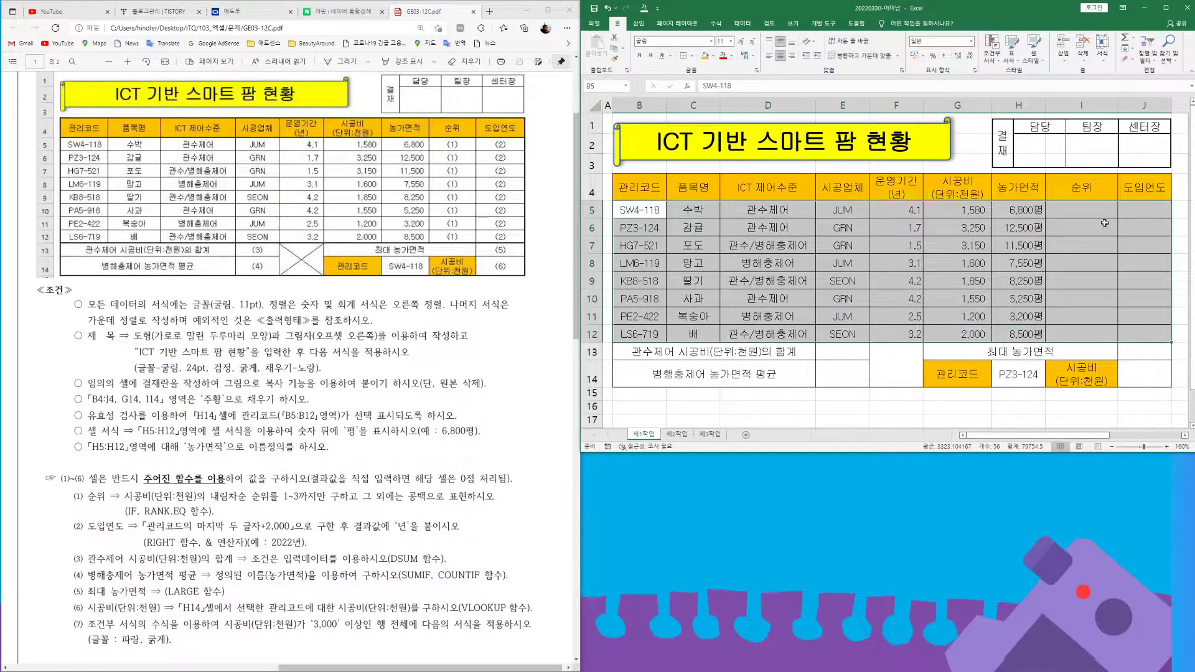
- Apply thick outside borders to the whole table B4:J14 and to the data rows B5:J12
left_click_drag(634, 187, 1149, 377)
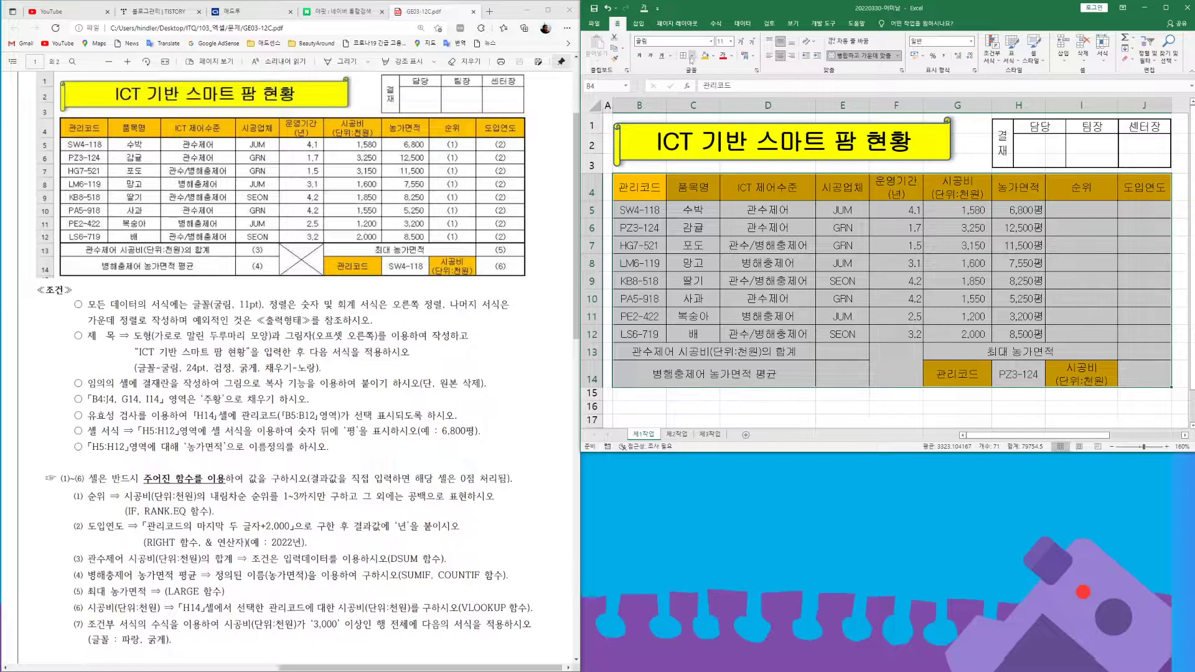
left_click(691, 56)
left_click(711, 159)
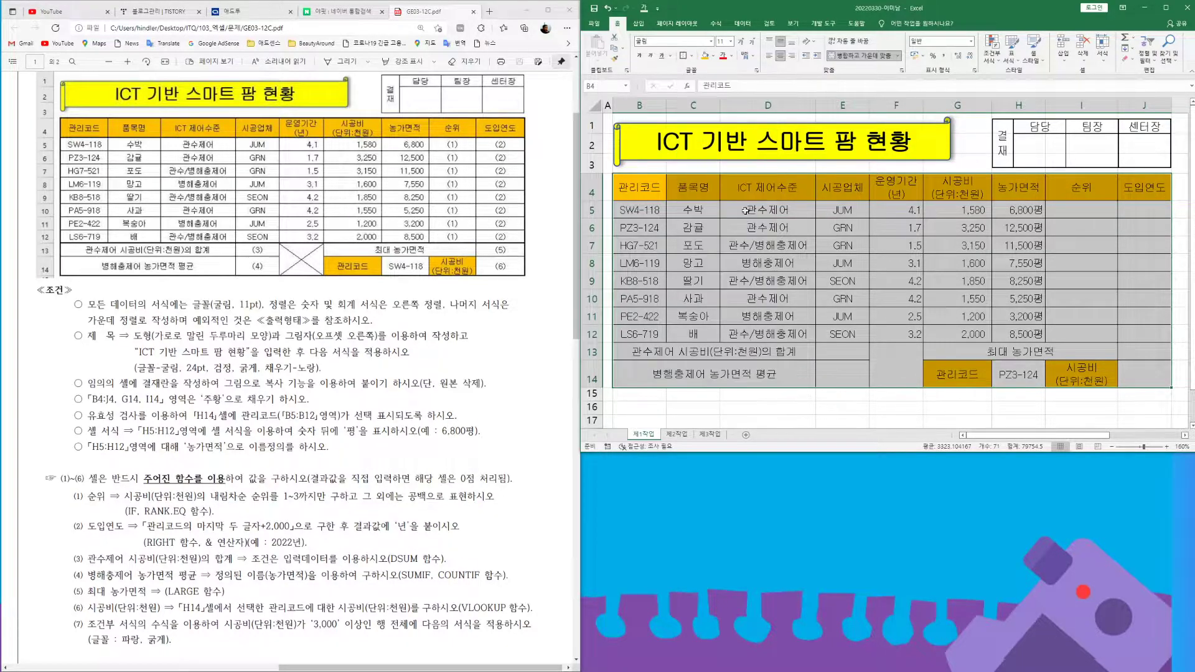
left_click_drag(635, 211, 1147, 330)
left_click(683, 56)
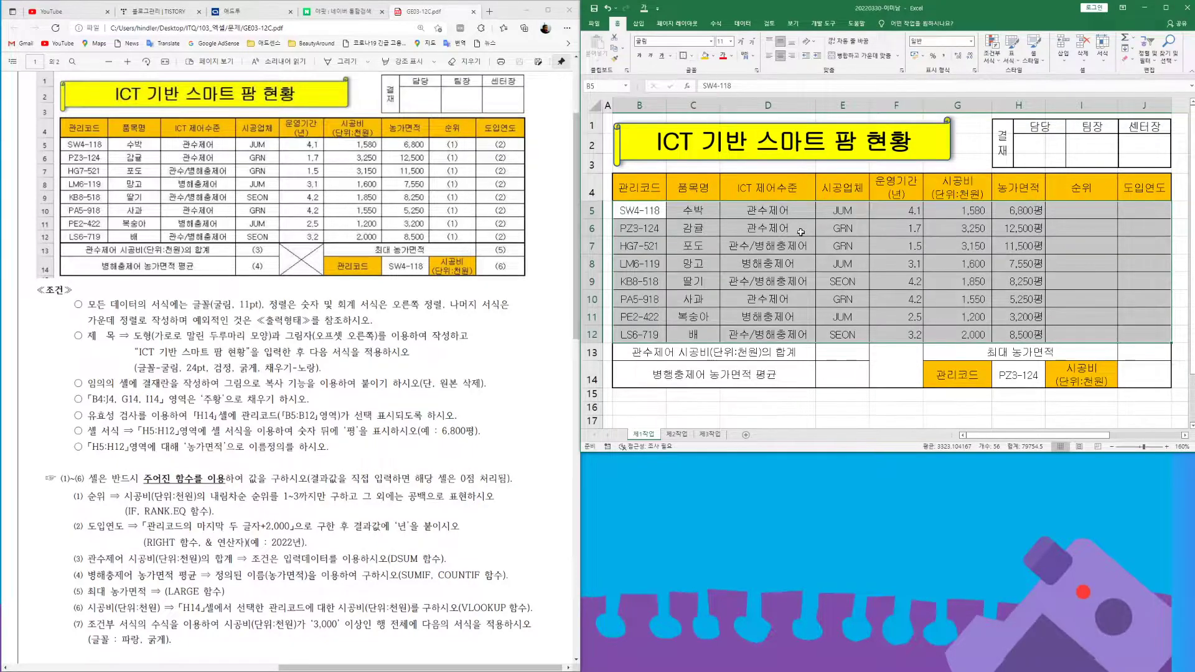
- Add both diagonal borders to the merged cell F13:F14 so that they form an X
left_click(896, 364)
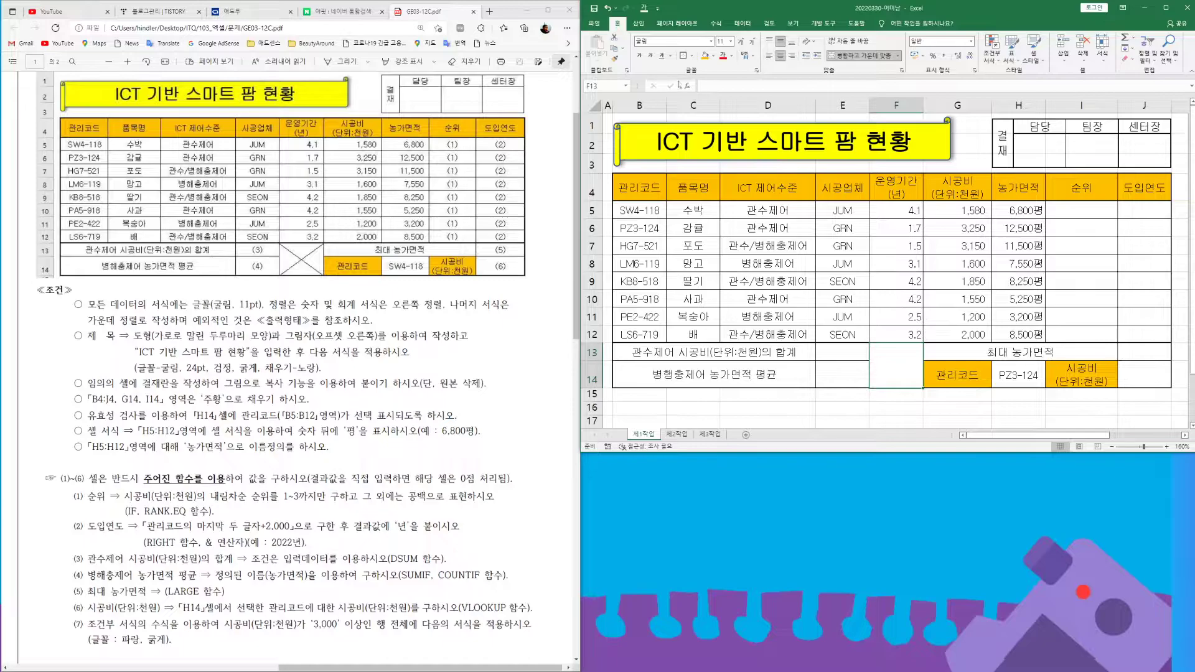
left_click(692, 55)
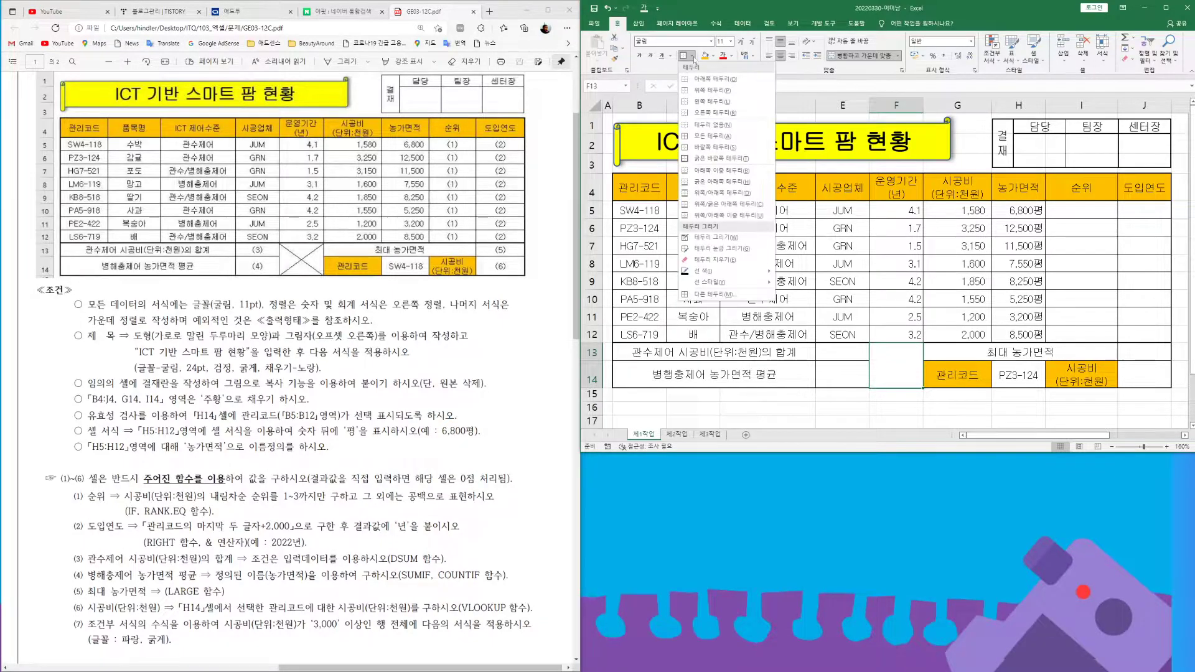
left_click(712, 294)
left_click(1074, 243)
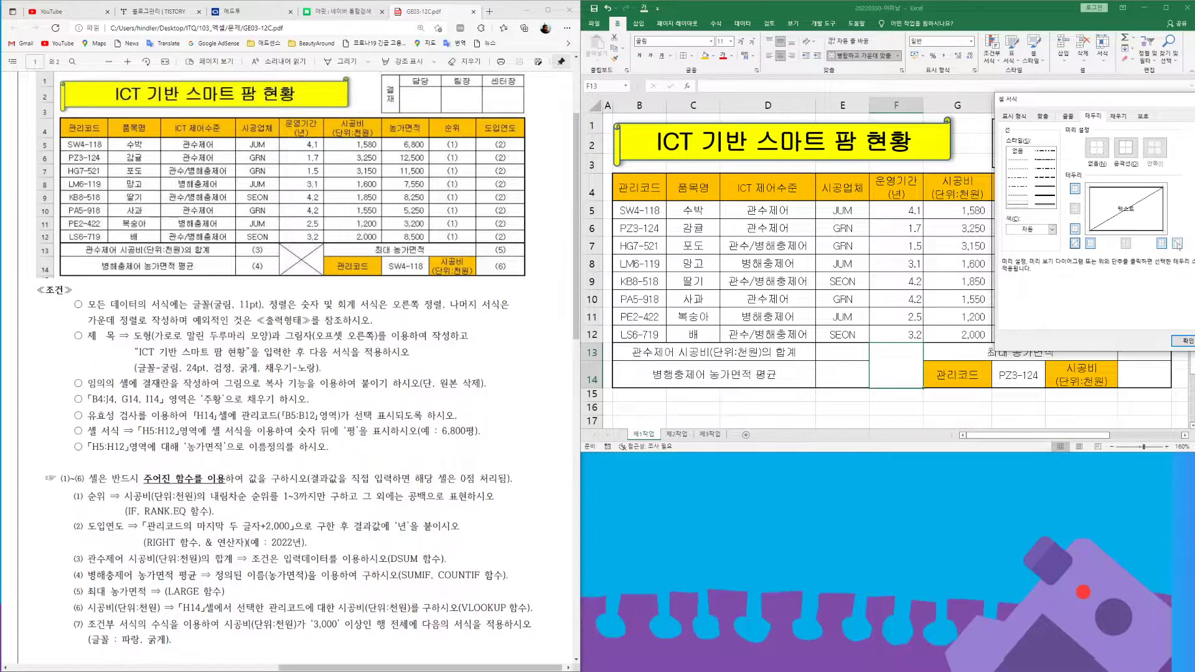
left_click(1177, 243)
left_click(1187, 342)
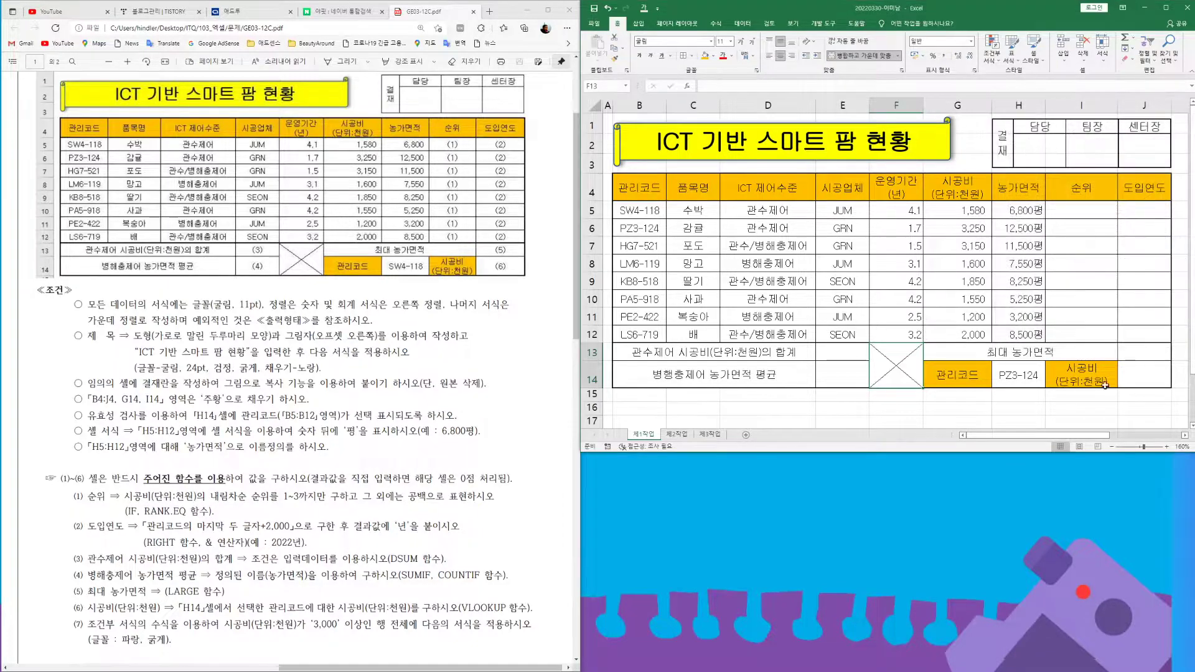
- Enter =RANK.EQ(G5,$G$5:$G$12,0) in I5 to rank the 시공비 values in descending order
left_click(1091, 207)
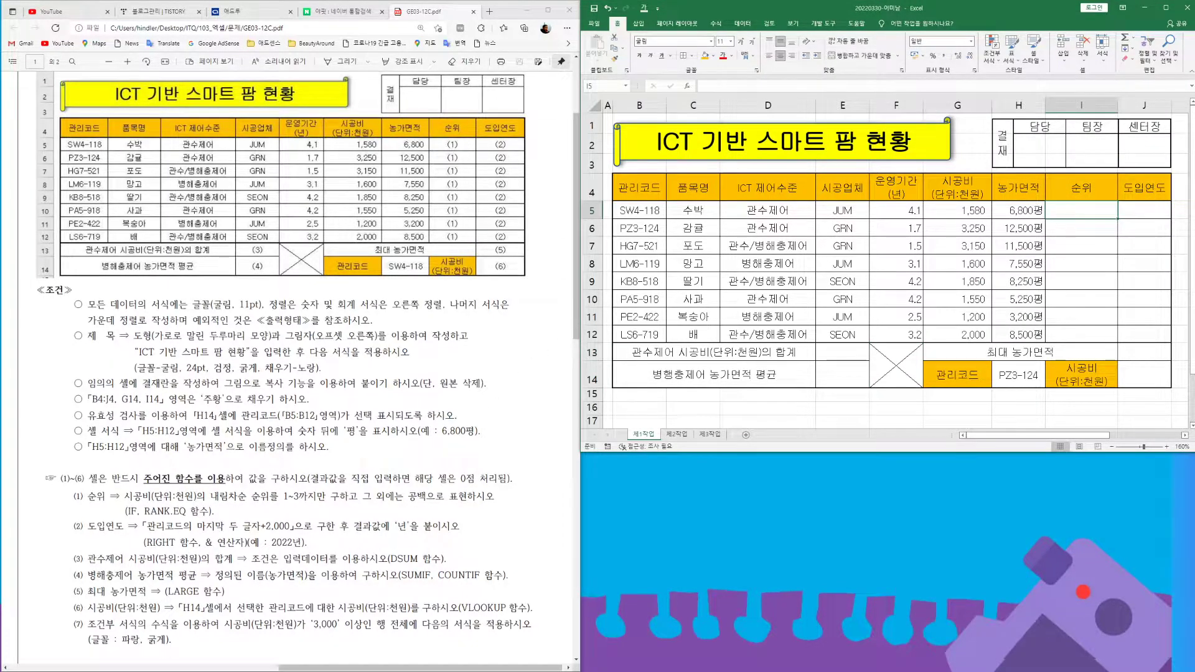
scroll(289, 367, "down", 2)
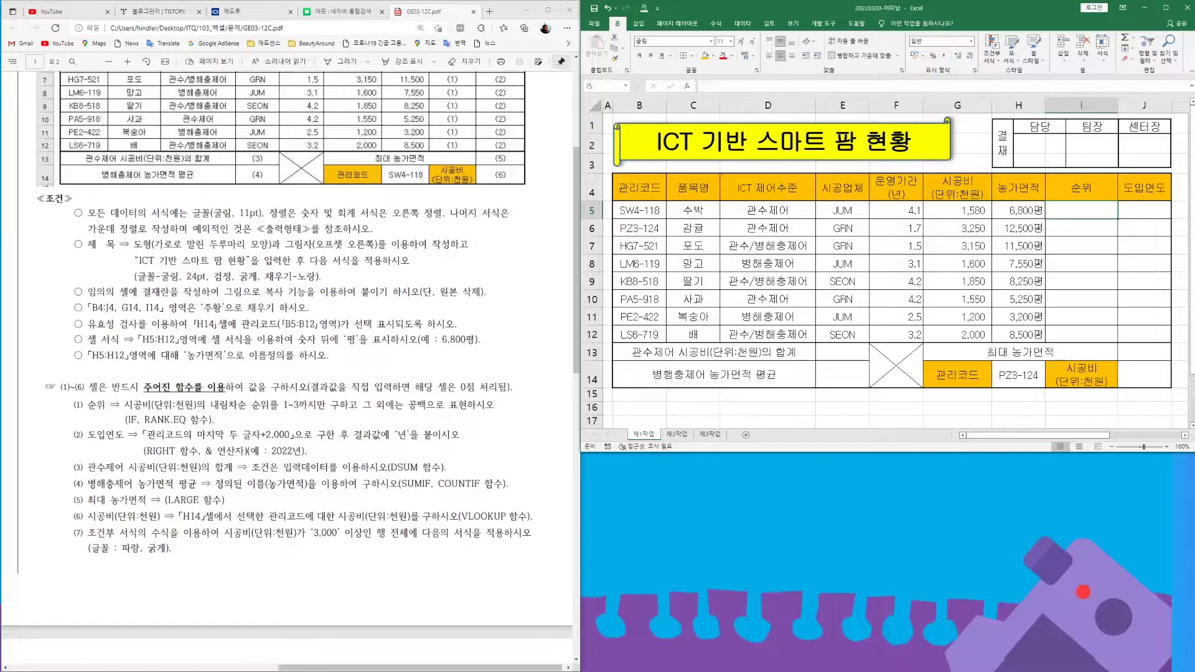
scroll(289, 367, "up", 2)
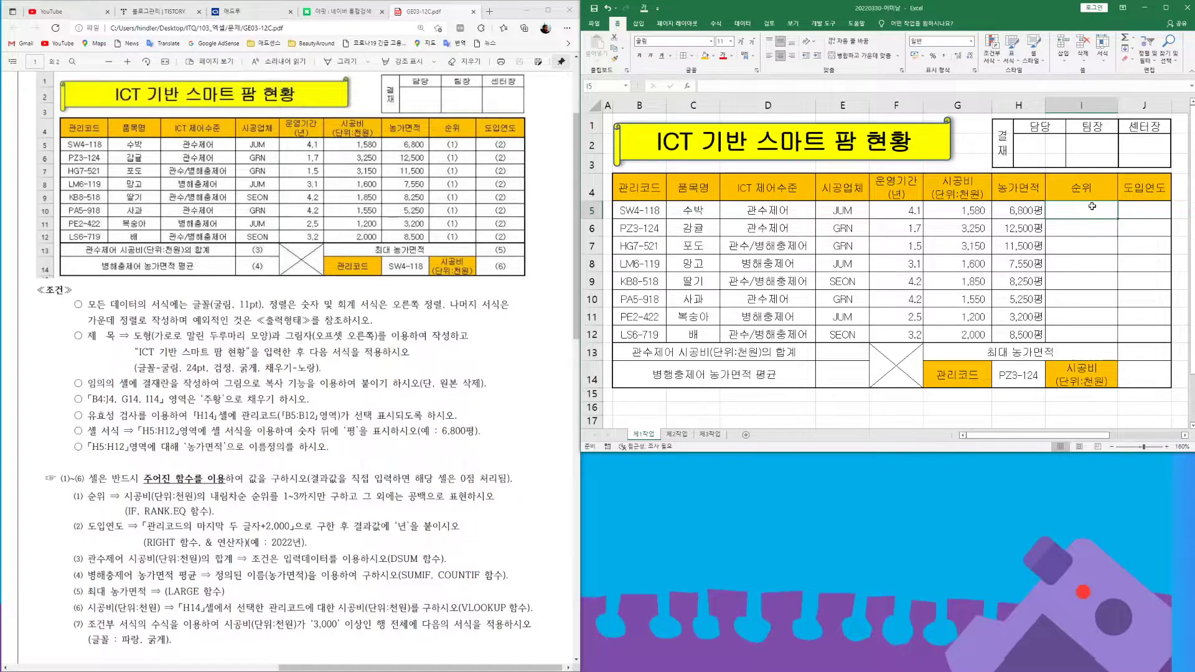
scroll(286, 311, "down", 3)
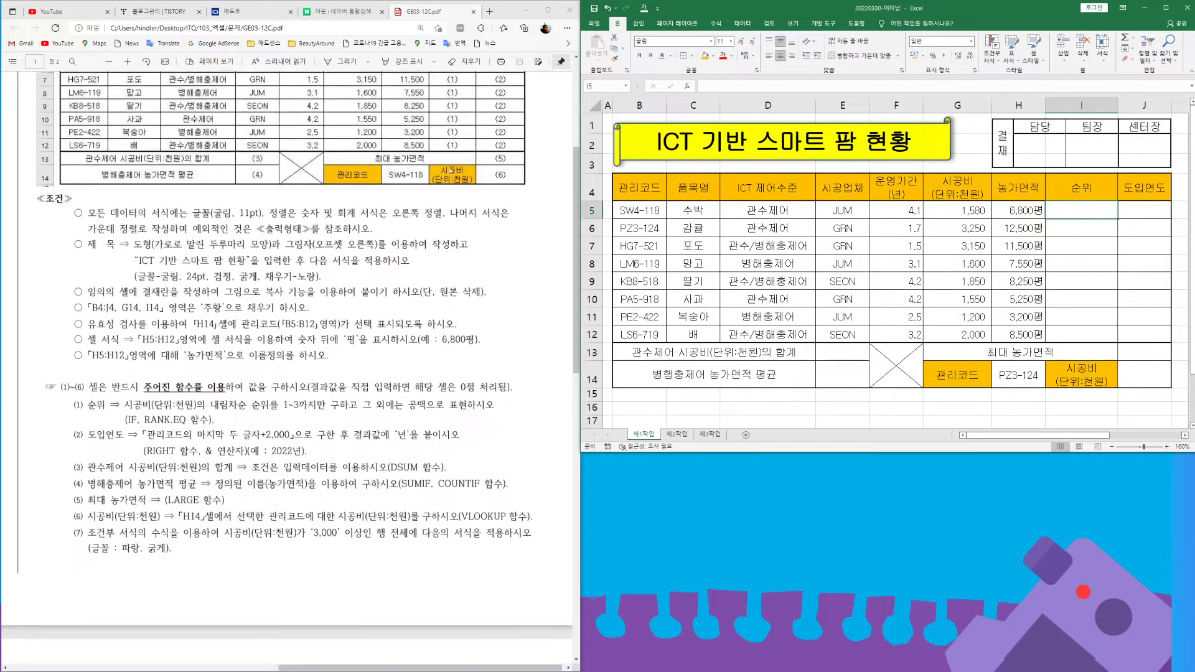
scroll(286, 311, "down", 3)
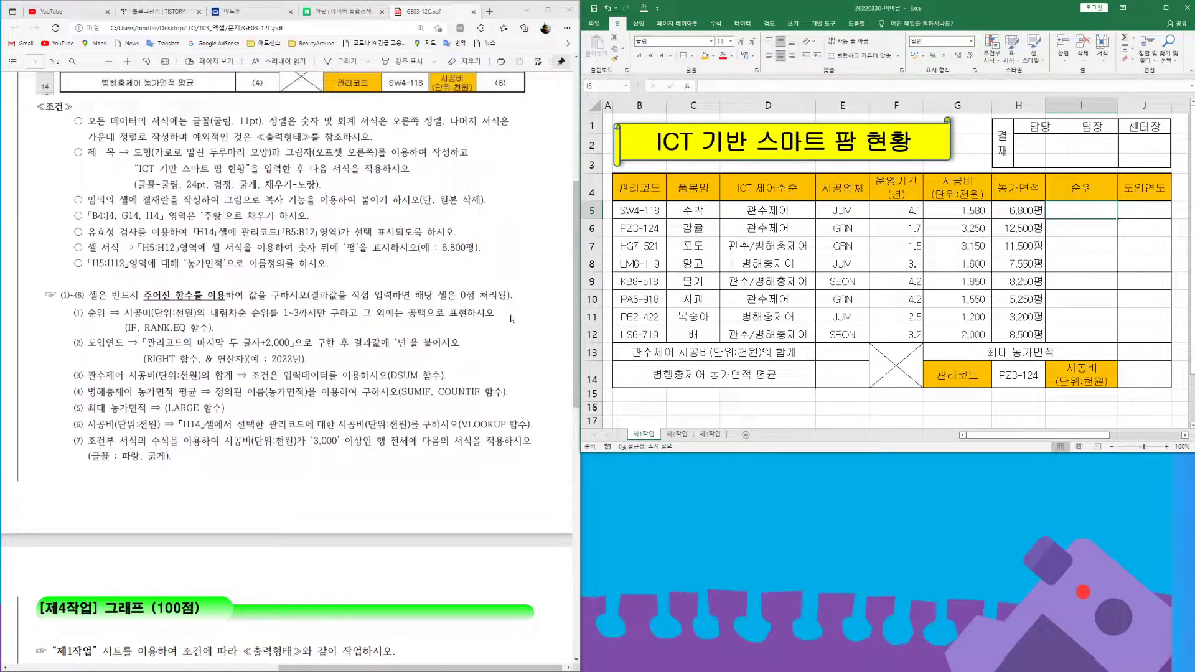
type("=RANK.")
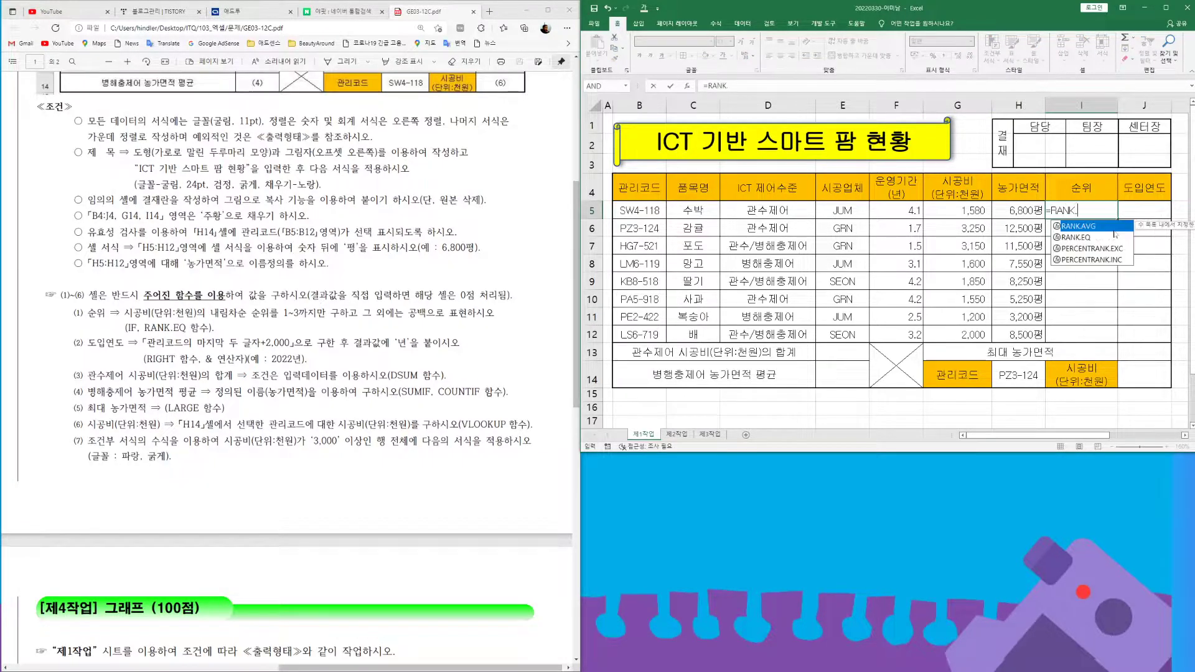
double_click(1114, 236)
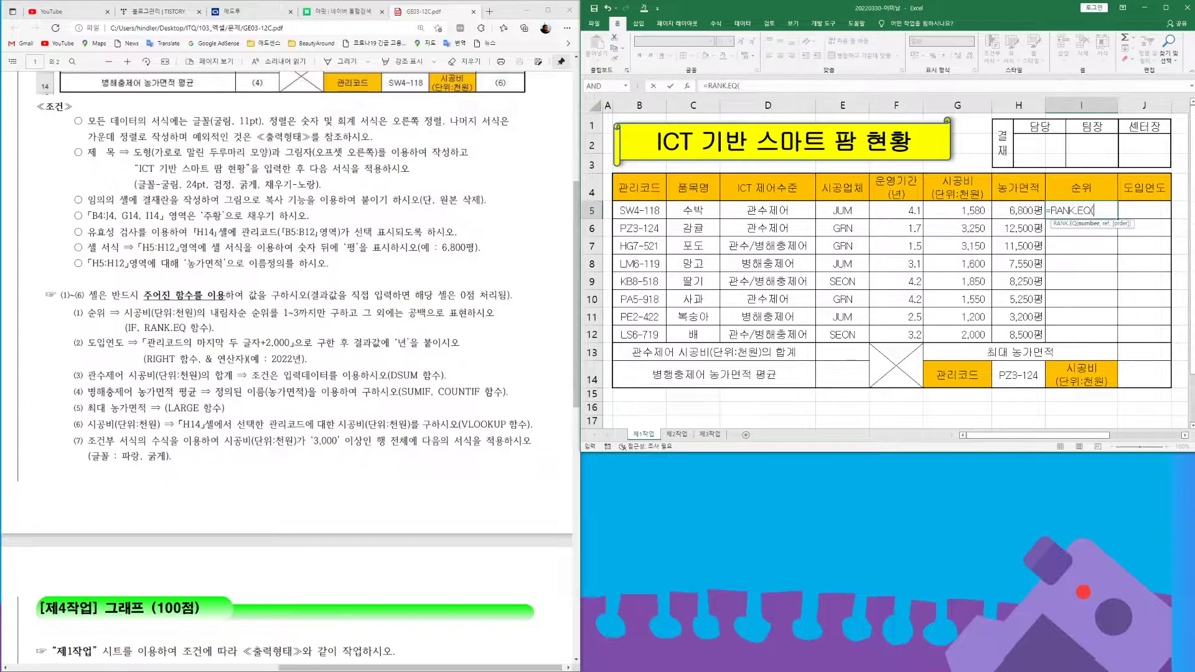
left_click(967, 211)
type(",")
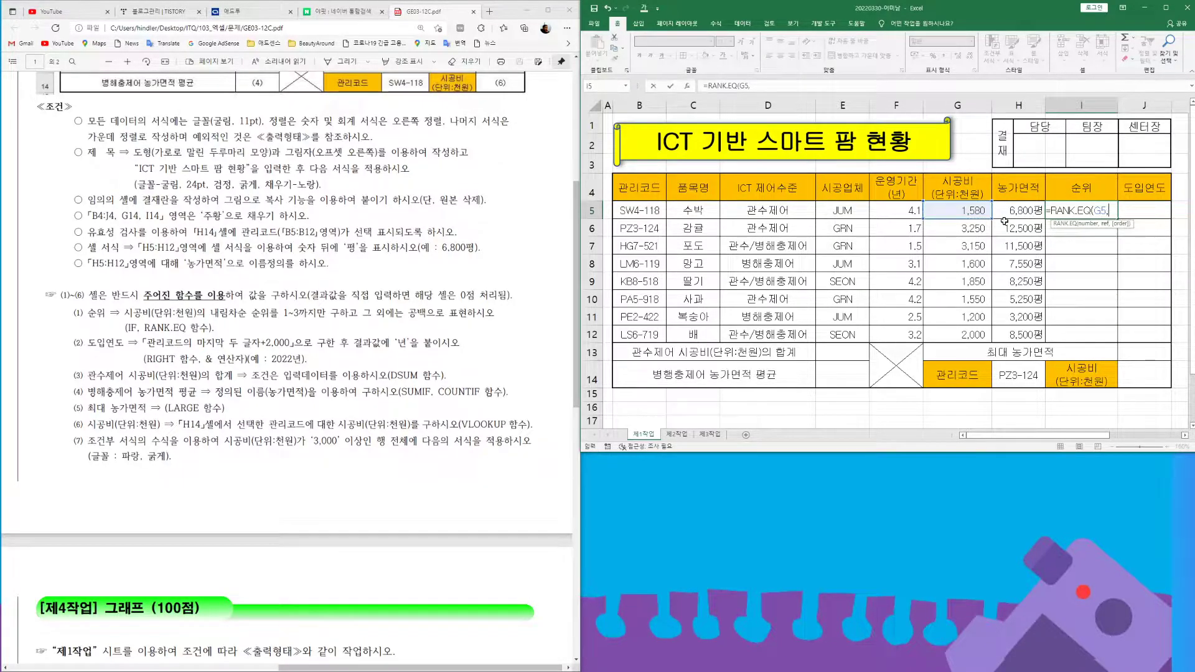
left_click_drag(968, 210, 968, 336)
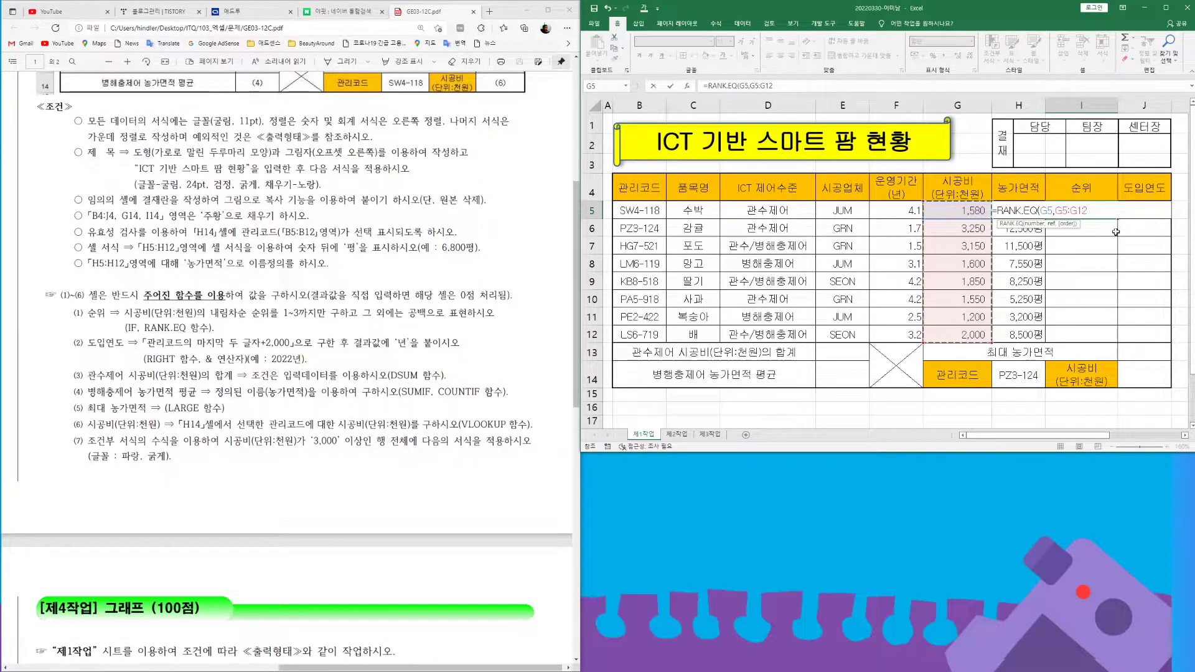
key("F4")
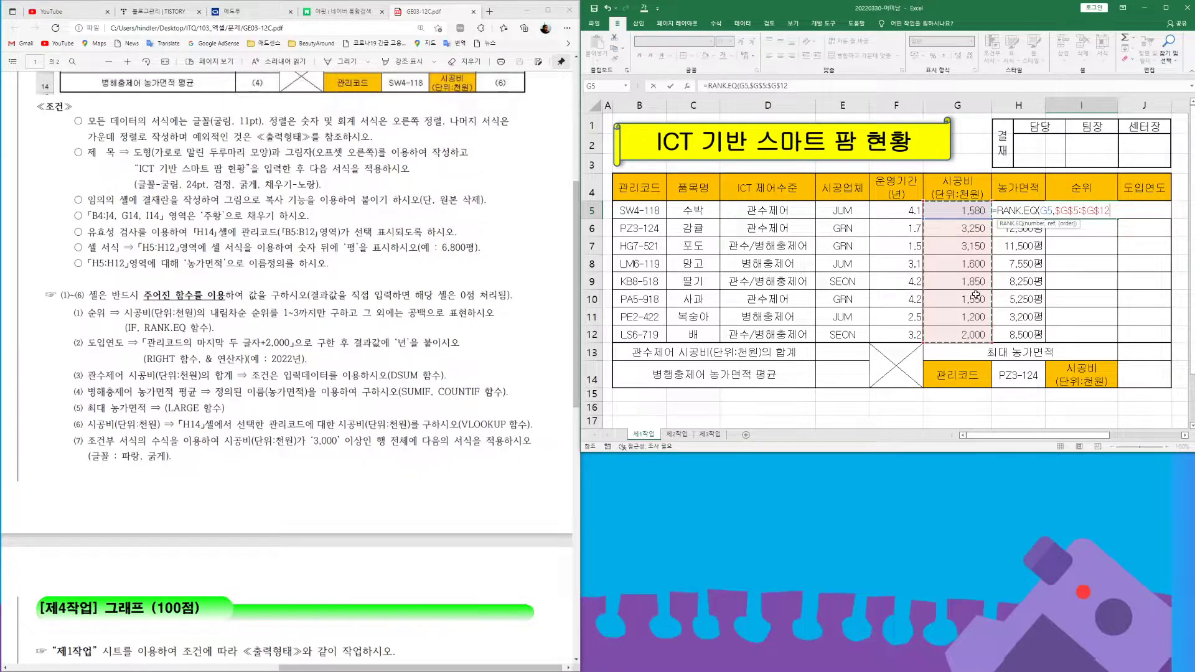
type(",0")
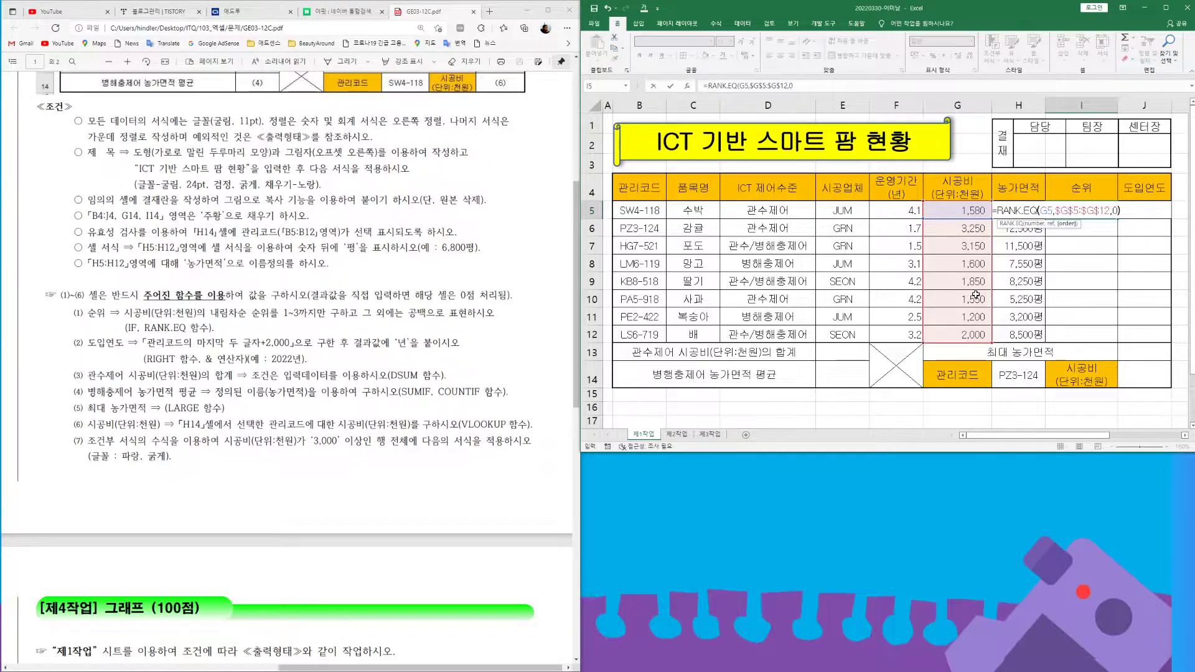
key("Return")
- Fill the RANK.EQ formula from I5 down to I12 without formatting
left_click(1112, 216)
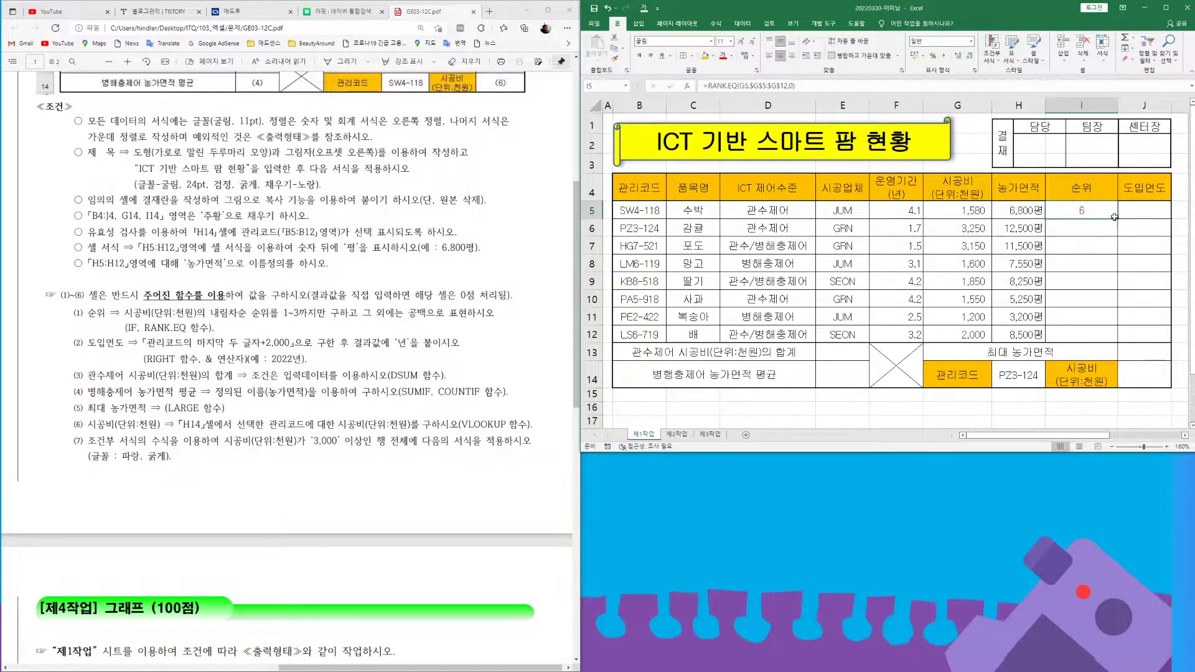
left_click_drag(1112, 216, 1112, 339)
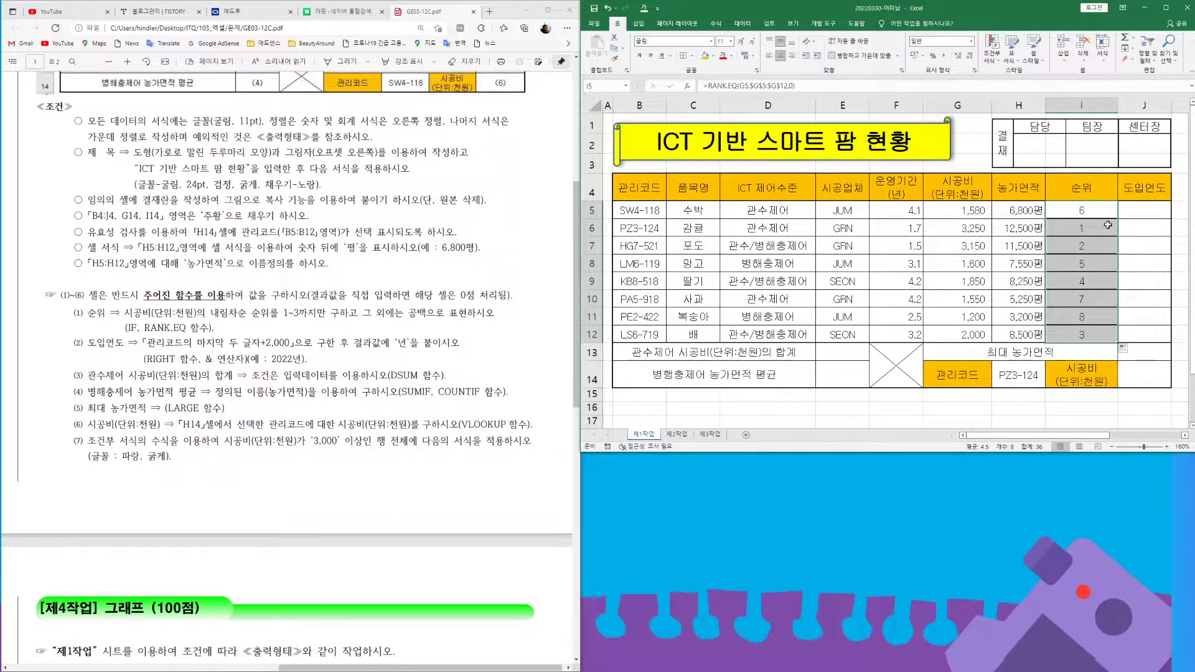
left_click(1130, 350)
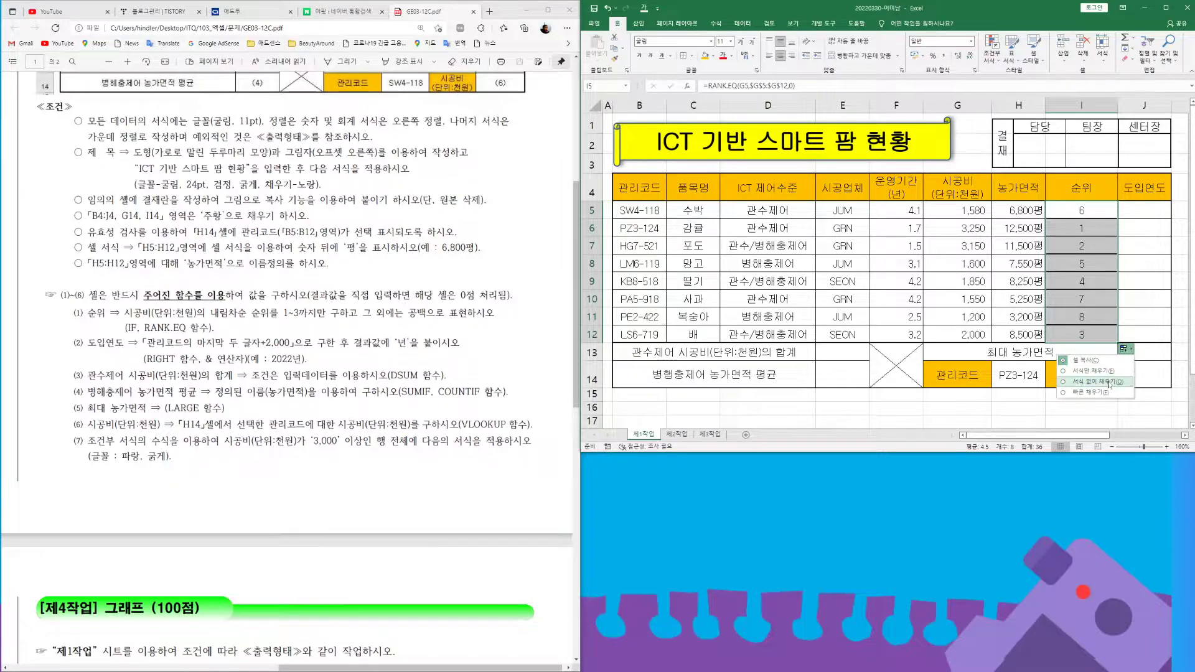
left_click(1108, 385)
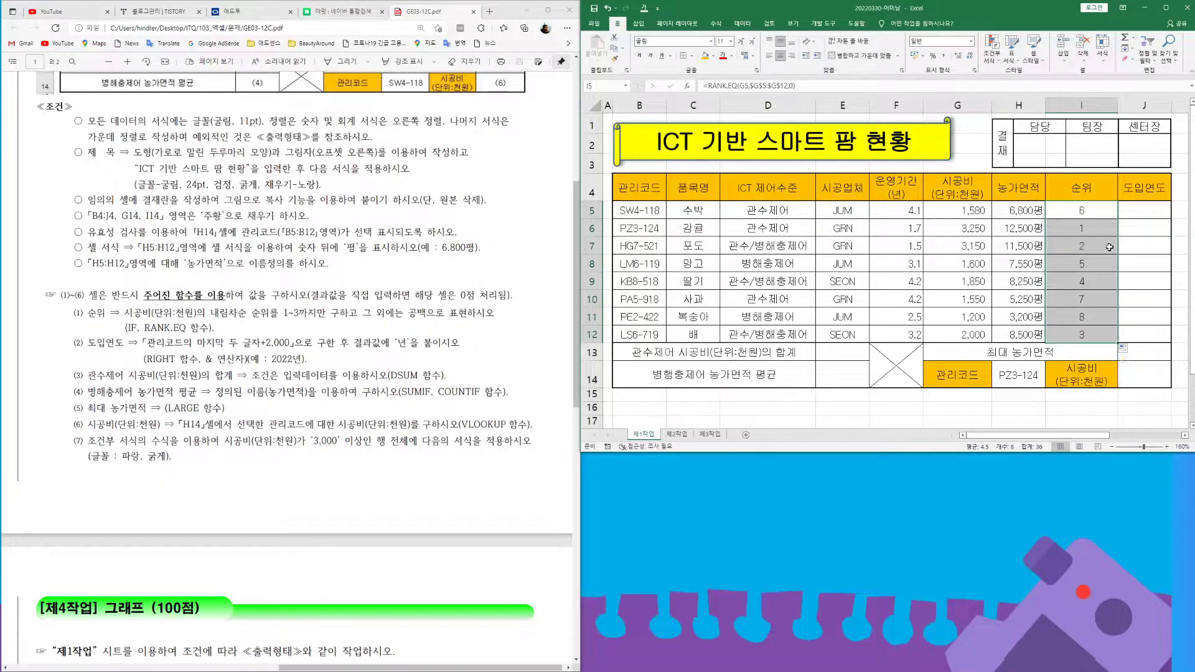
left_click(1145, 213)
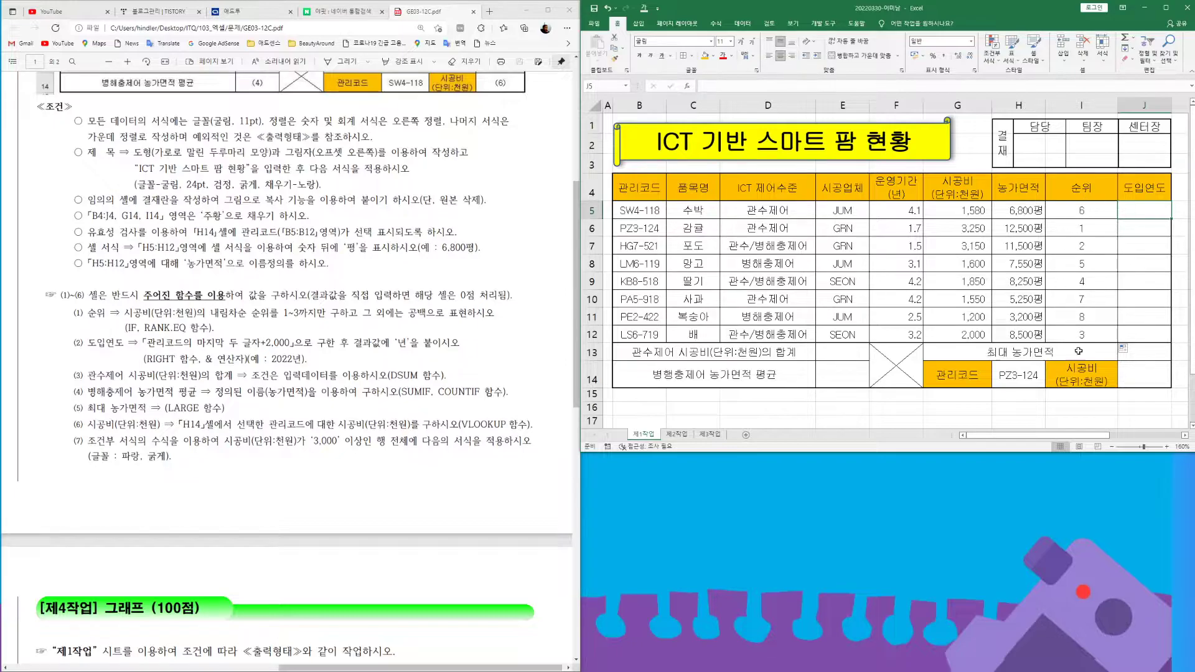
- Wrap the rank formula in I5 in an IF function with the condition RANK.EQ(G5,$G$5:$G$12,0)<=3
left_click(1100, 211)
key("F2")
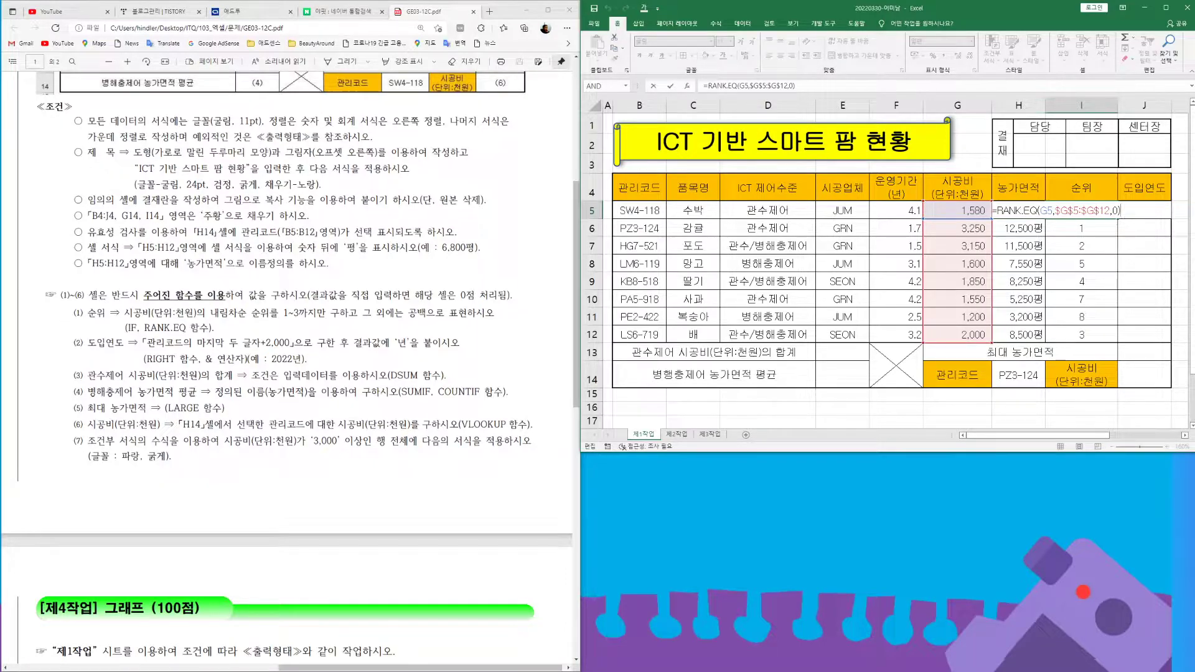
type("<=3")
left_click(997, 210)
type("IF(")
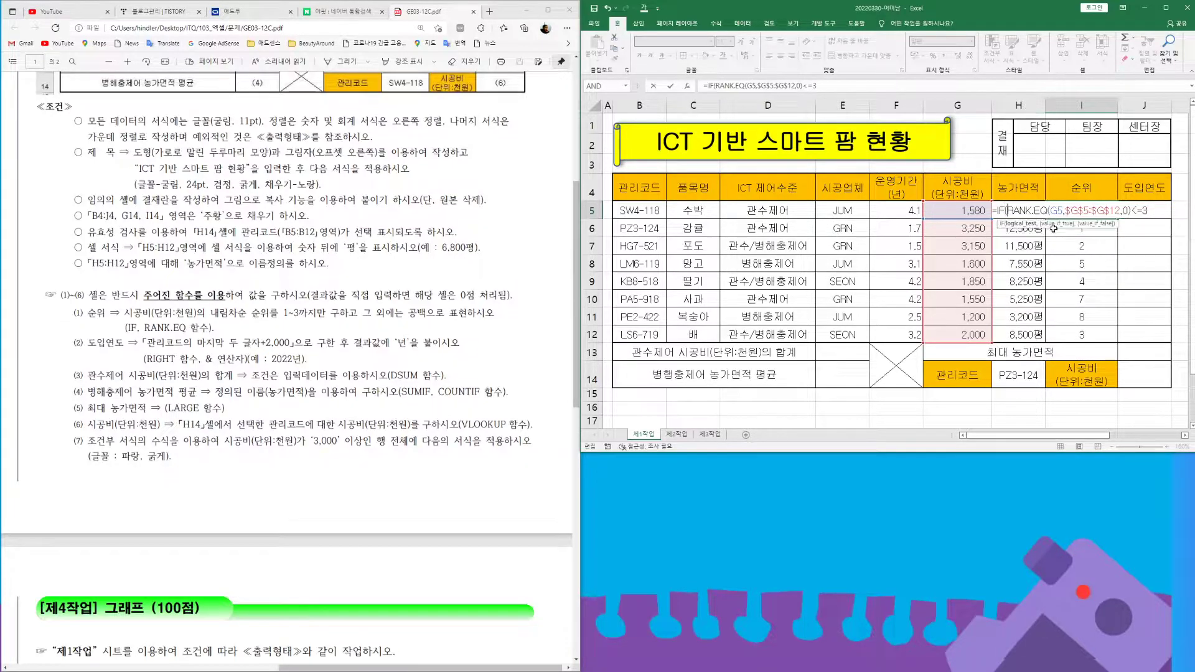
key("End")
type(",")
- Complete the IF formula in I5 with a copy of RANK.EQ(G5,$G$5:$G$12,0) as the true value and "" as the false value
left_click_drag(1006, 210, 1129, 210)
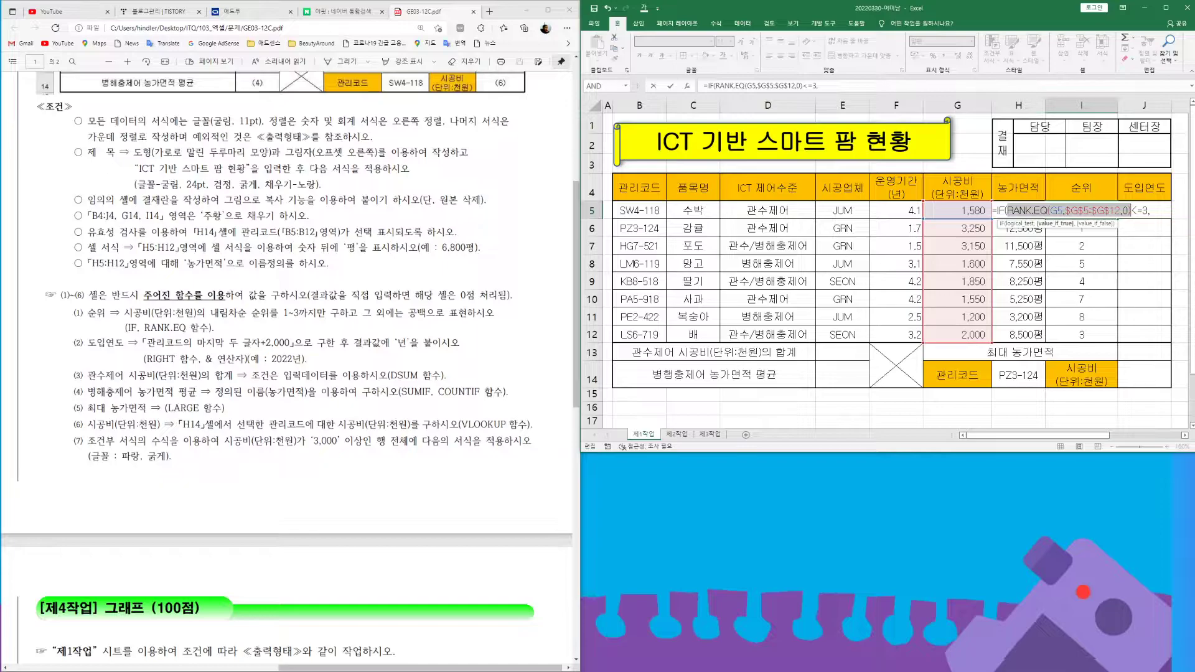
key("ctrl+c")
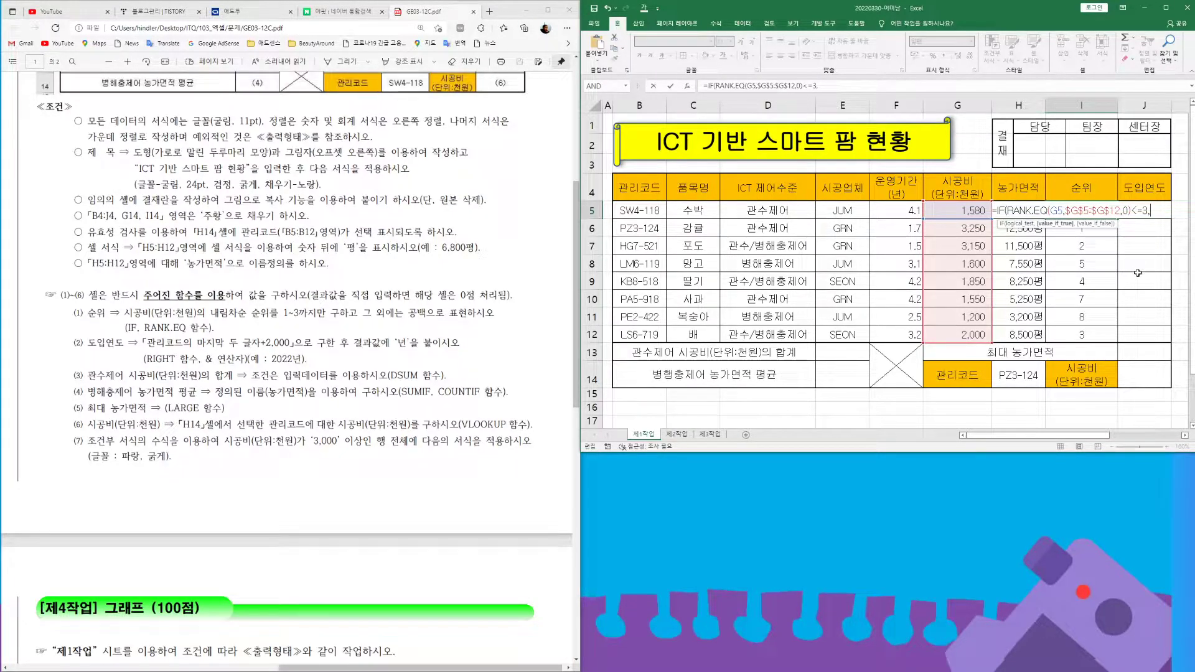
key("End")
key("ctrl+v")
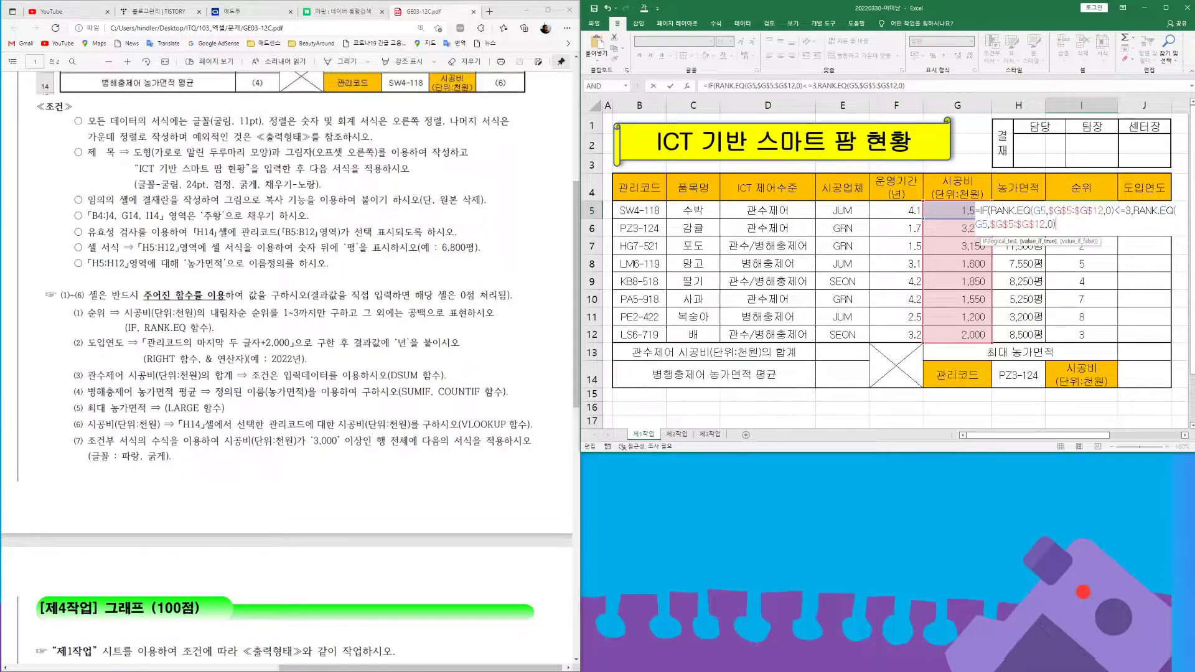
type(",")
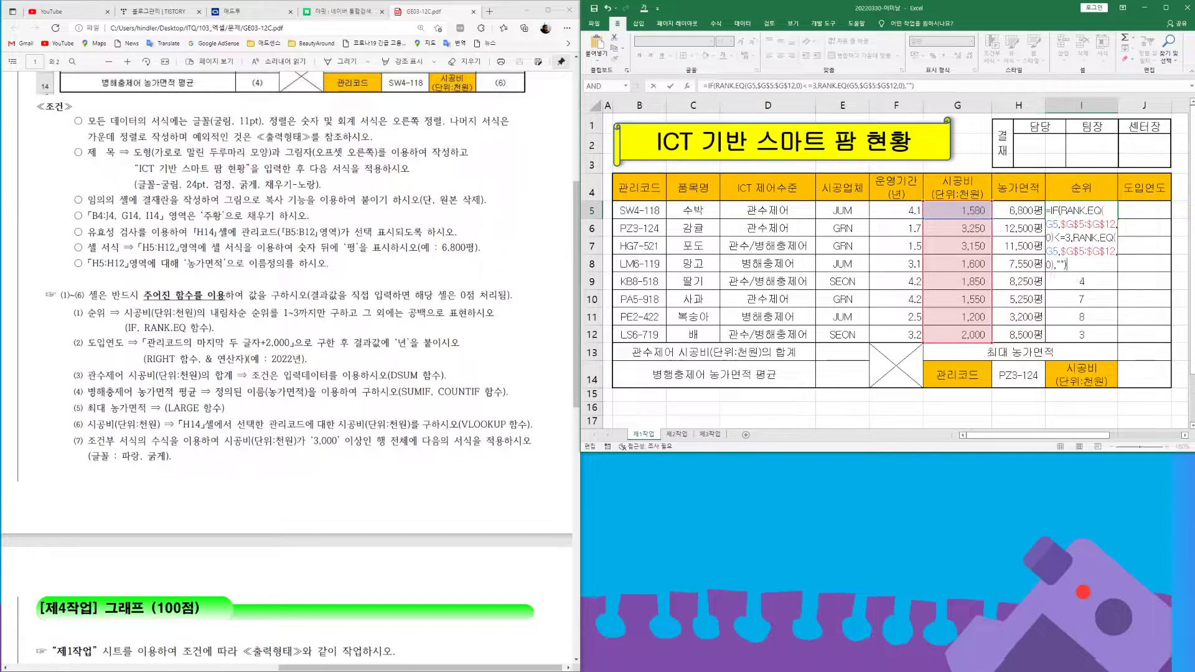
key("Return")
- Fill the IF and RANK.EQ formula from I5 down to I12 without formatting
left_click(1098, 207)
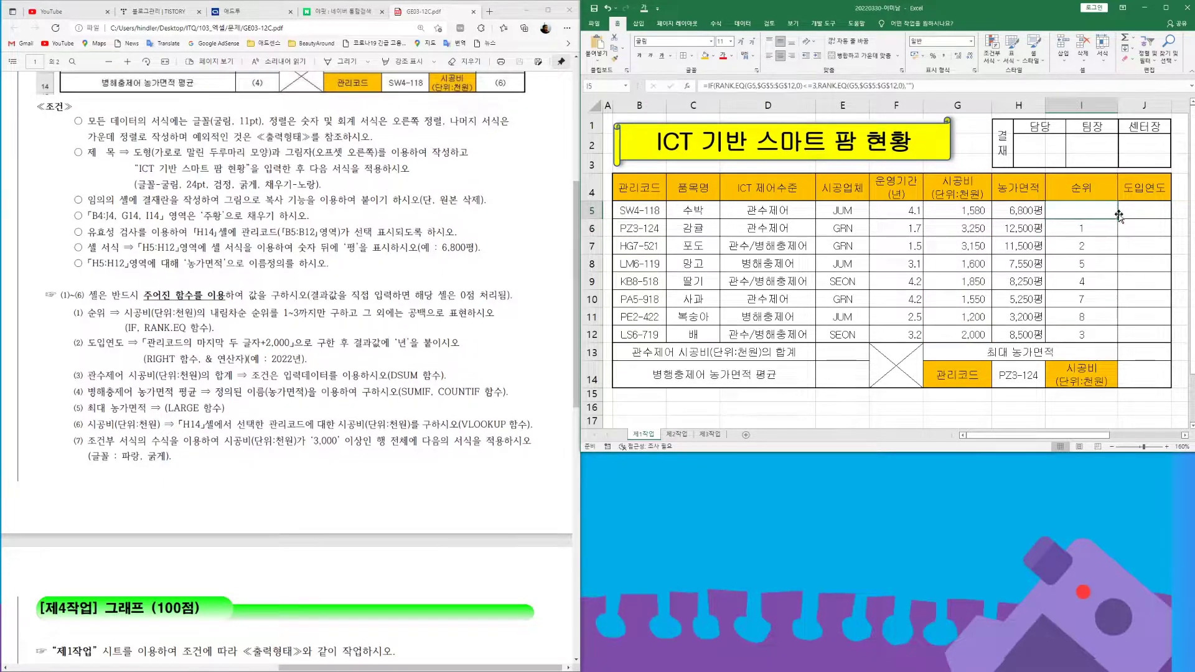
left_click_drag(1117, 219, 1117, 342)
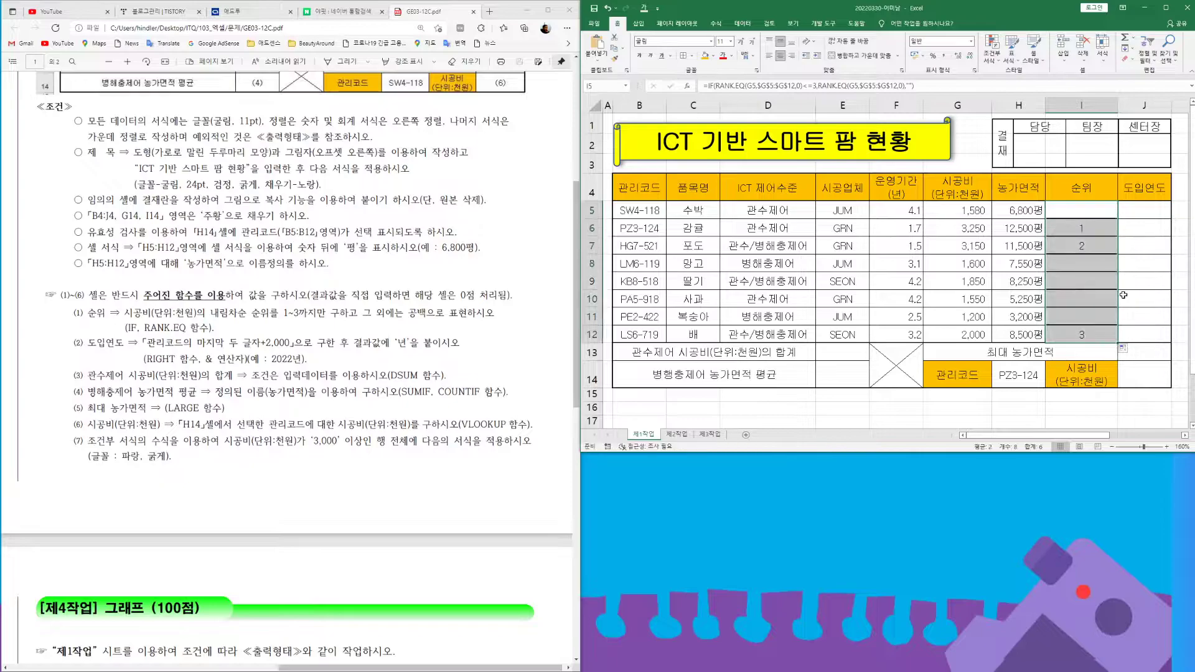
left_click(1123, 349)
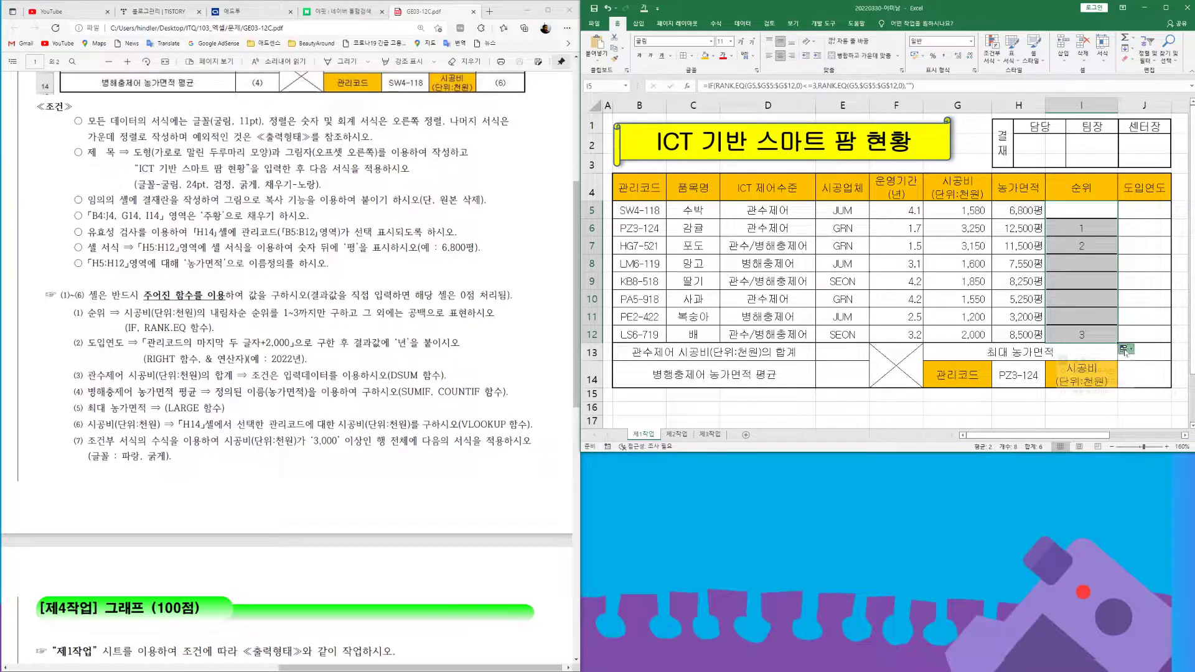
left_click(1095, 382)
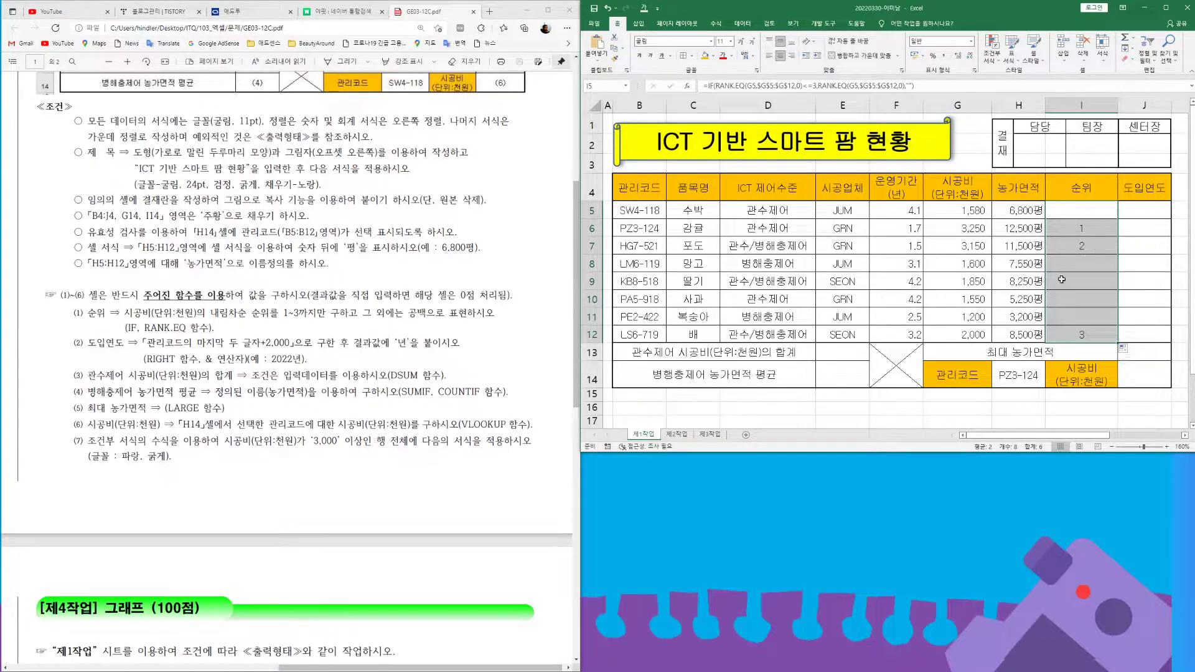
- Right-align the 순위 values in I5:I12
left_click(791, 57)
left_click(1145, 207)
left_click_drag(1090, 211, 1086, 335)
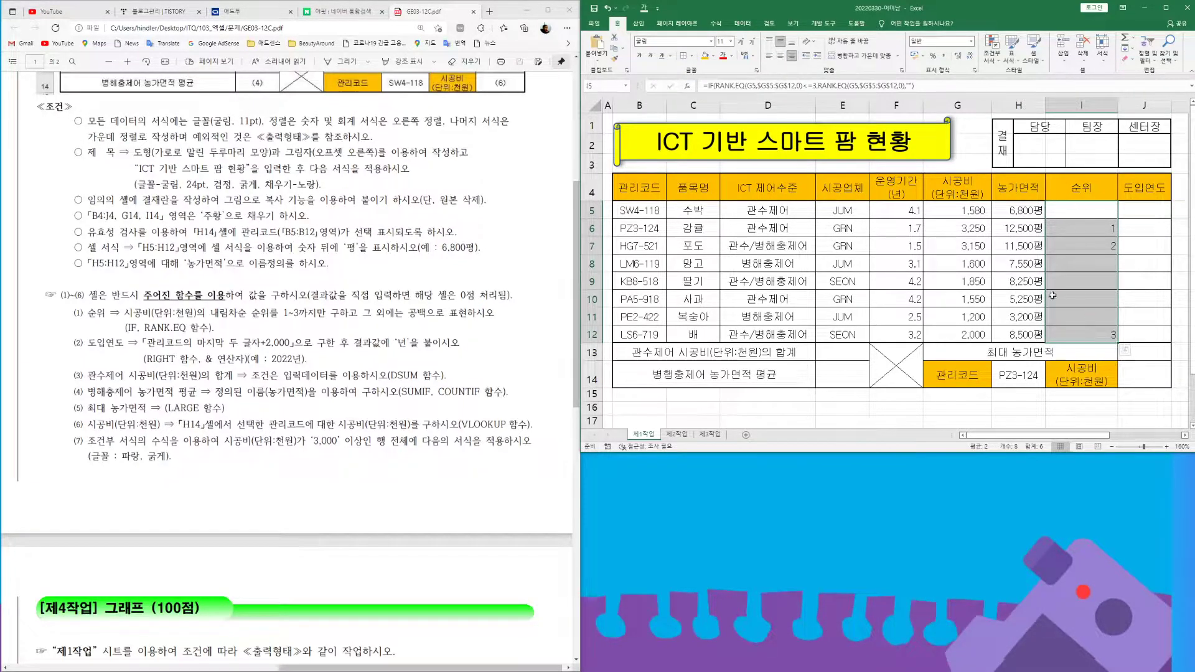
left_click(1145, 212)
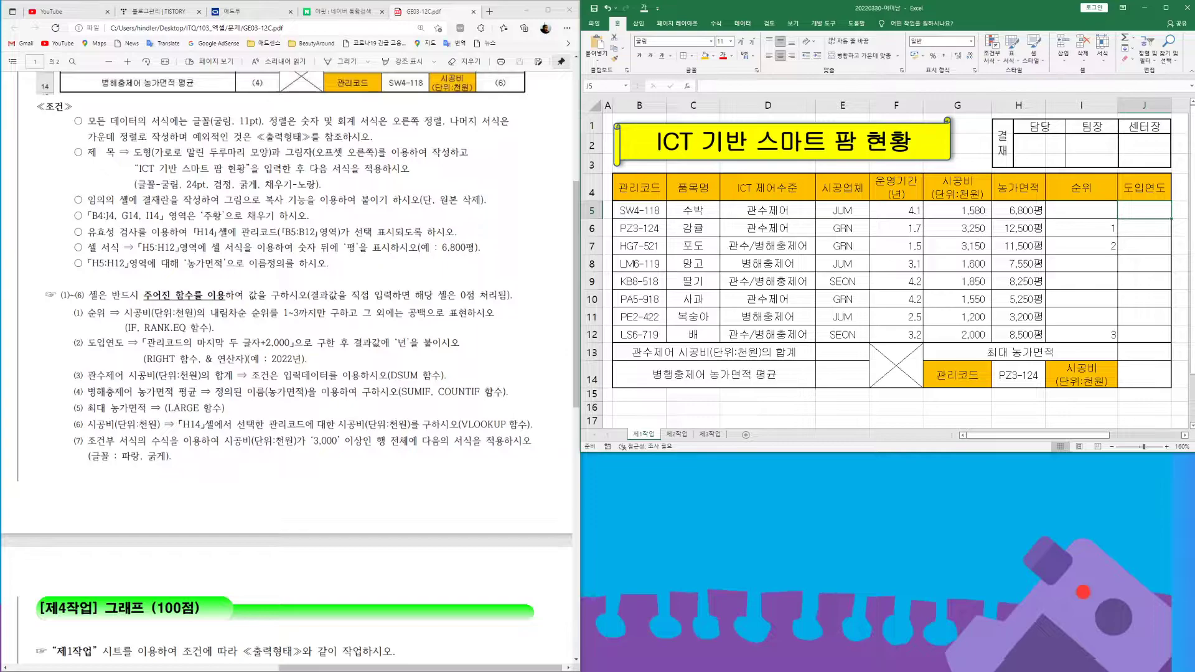
left_click_drag(1086, 212, 1091, 337)
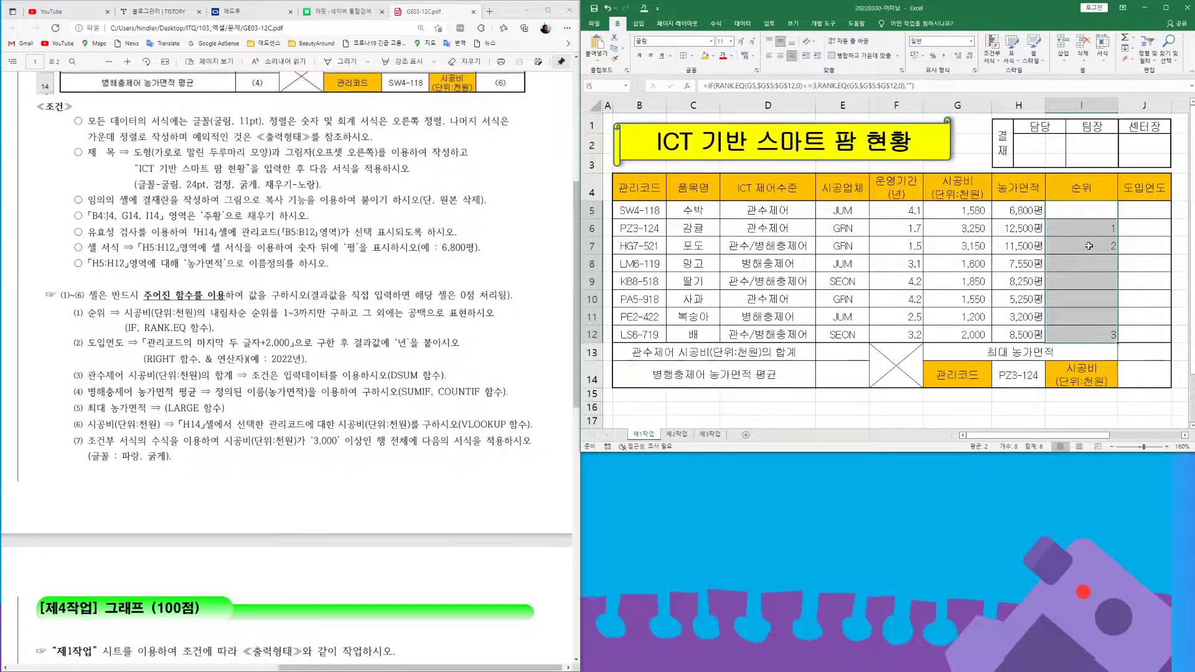
- Enter the formula =RIGHT(B5,2)+2000 in J5 to calculate the first 도입연도 value
left_click(1146, 209)
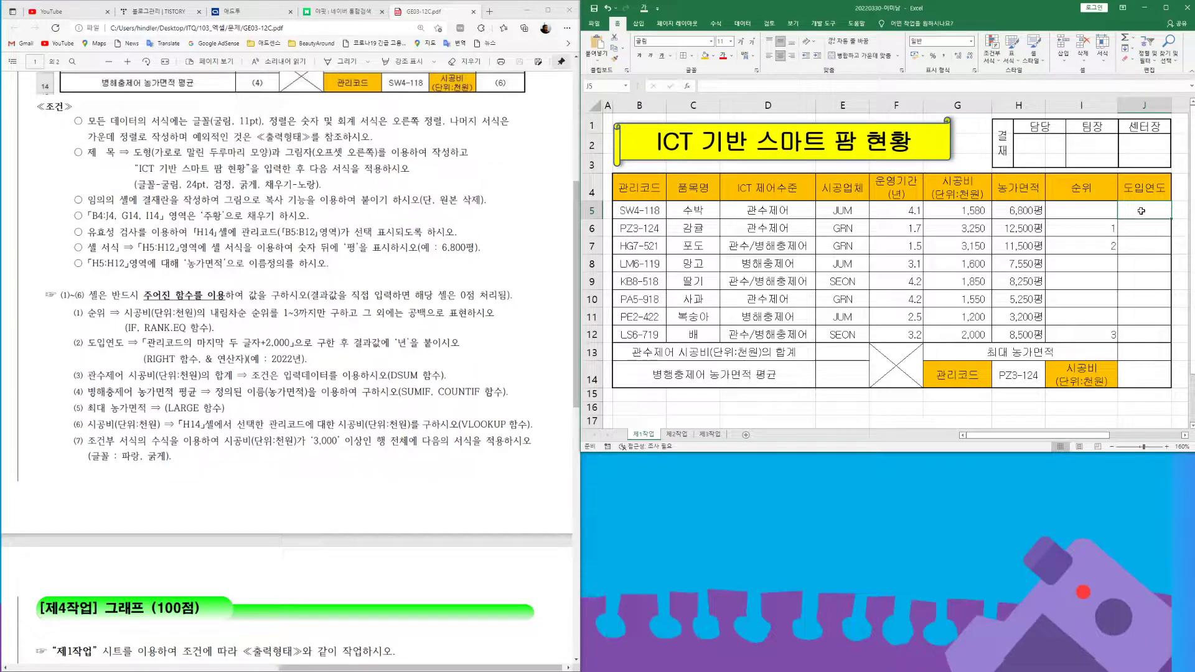
type("=")
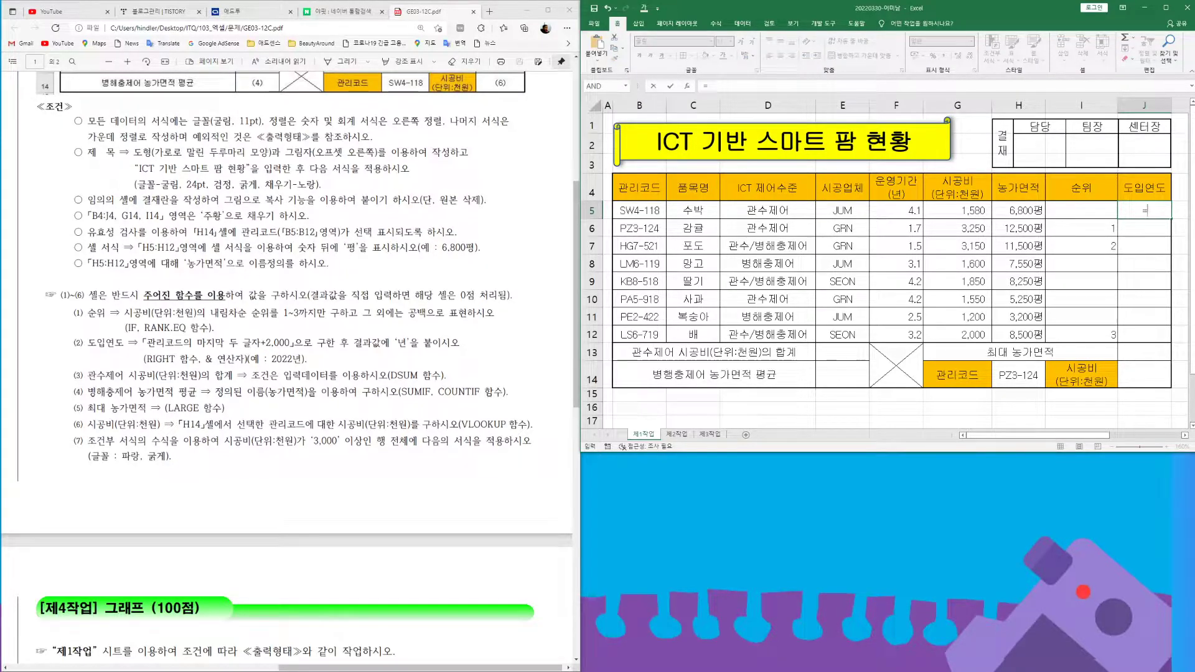
type("RIGHT(")
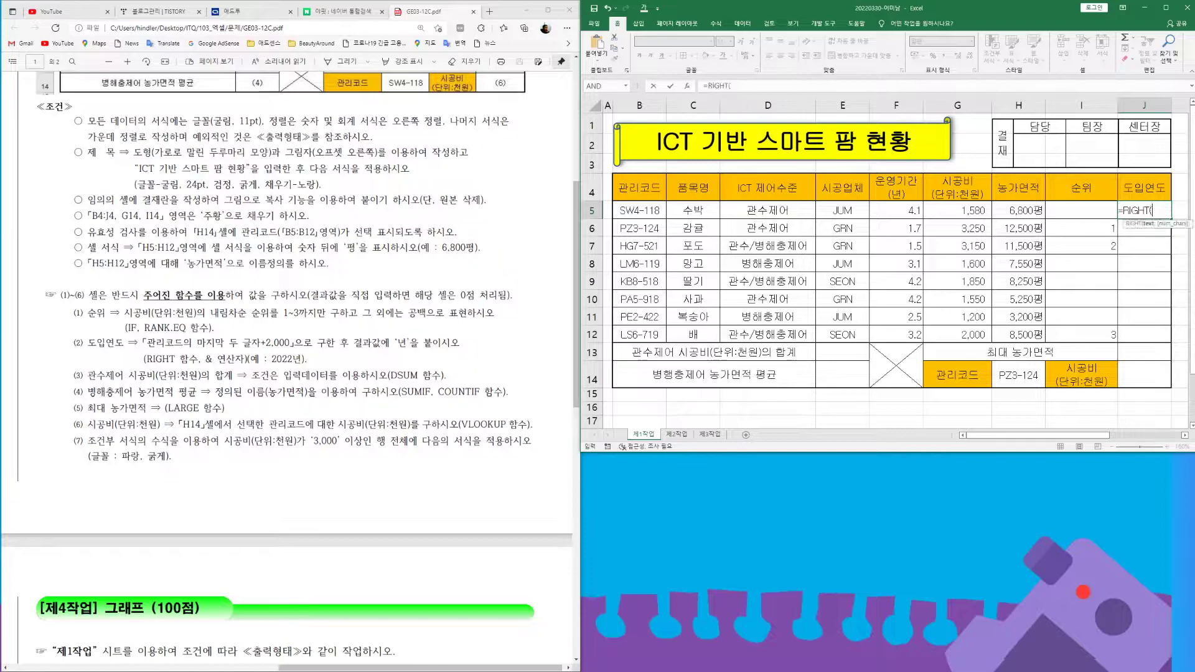
left_click(639, 211)
type(",2)")
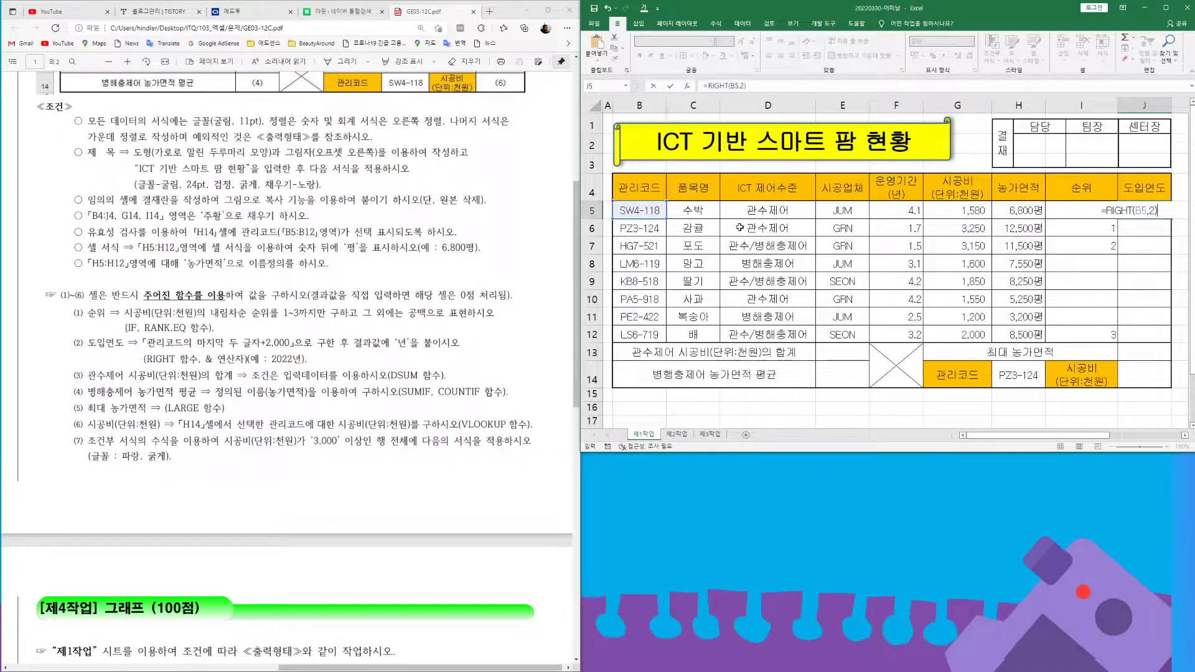
type("+2000")
key("Return")
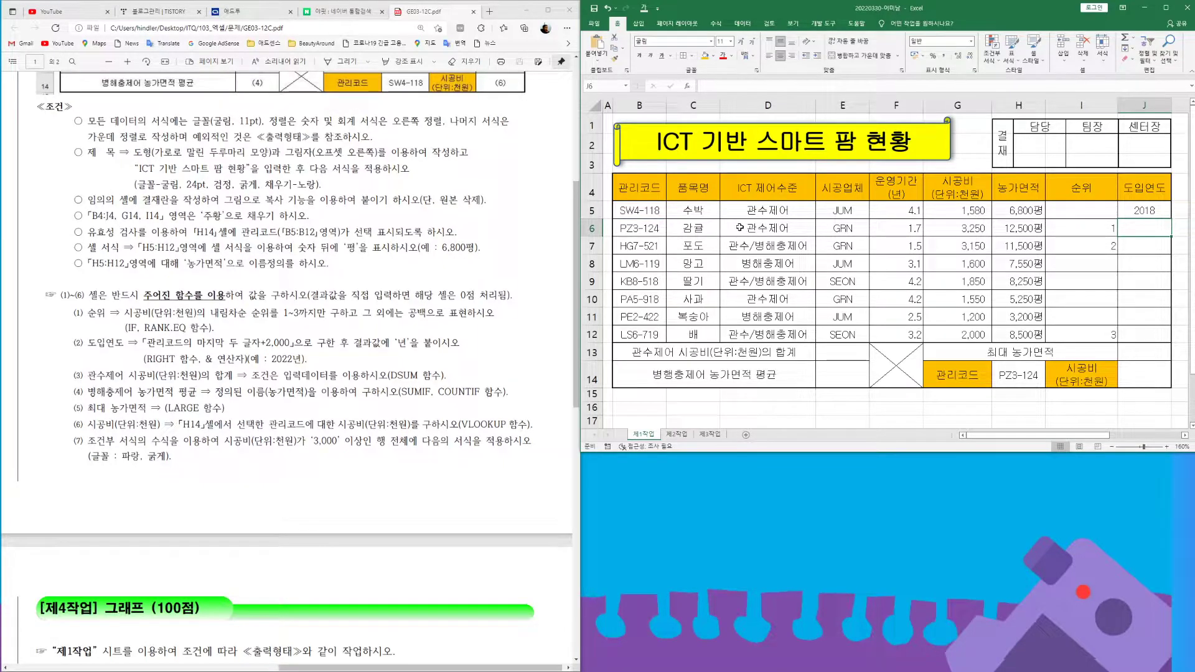
- Fill the 도입연도 formula from J5 down to J12 and append &"년" to it in all these cells
left_click(1143, 210)
left_click_drag(1171, 217, 1168, 339)
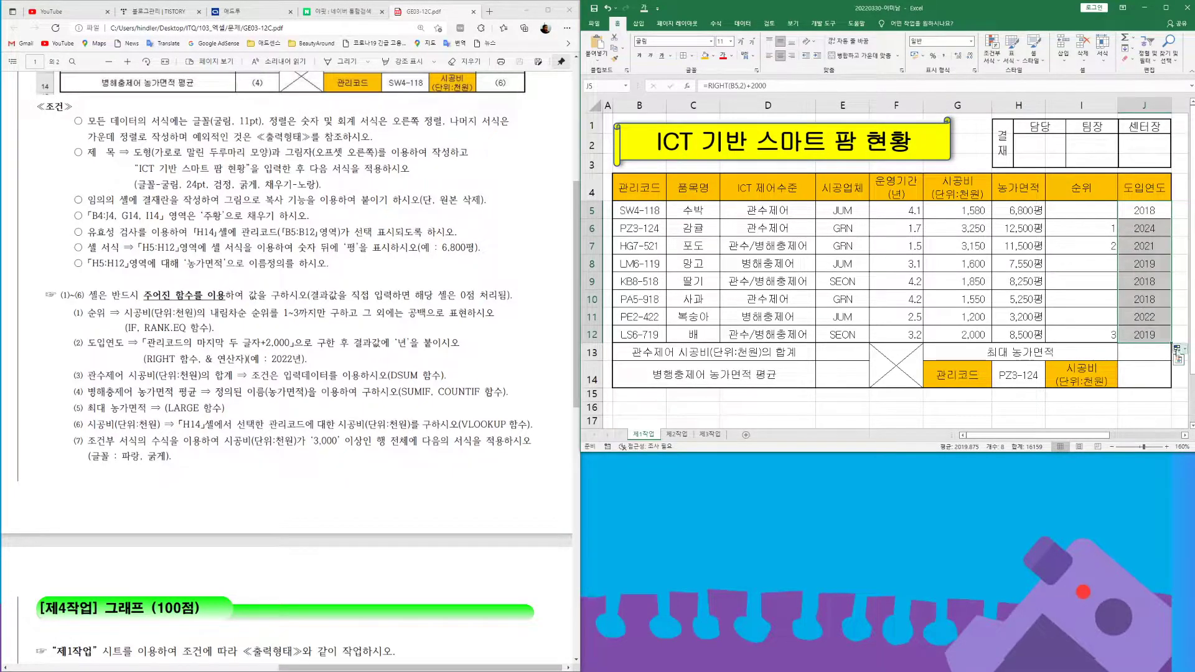
key("F2")
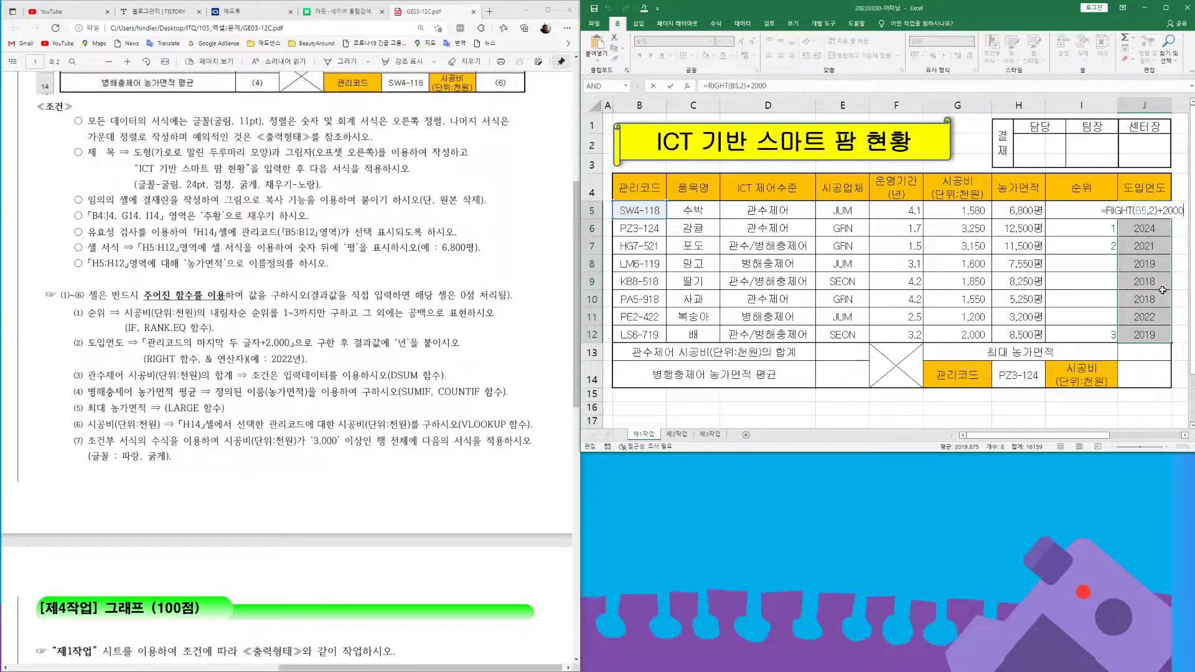
type("&\"년\"")
key("ctrl+Return")
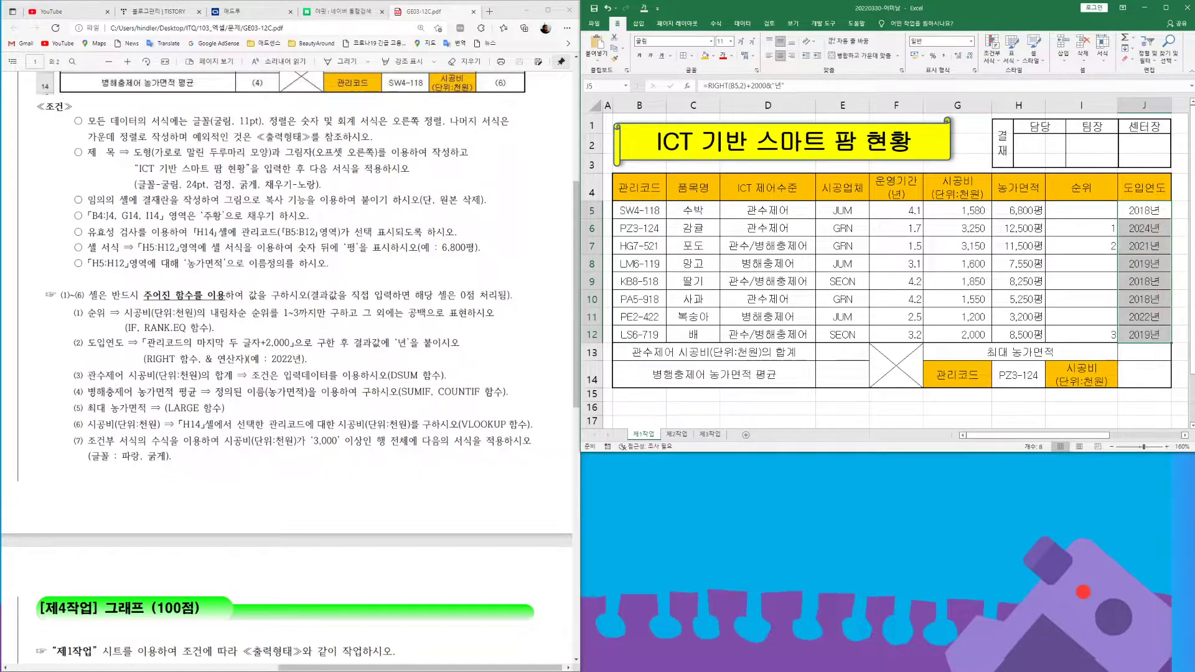
- Examine the 시공비 values in G5:G12 and the ICT 제어수준 condition in D4:D5 needed for the sum in E13
left_click(837, 356)
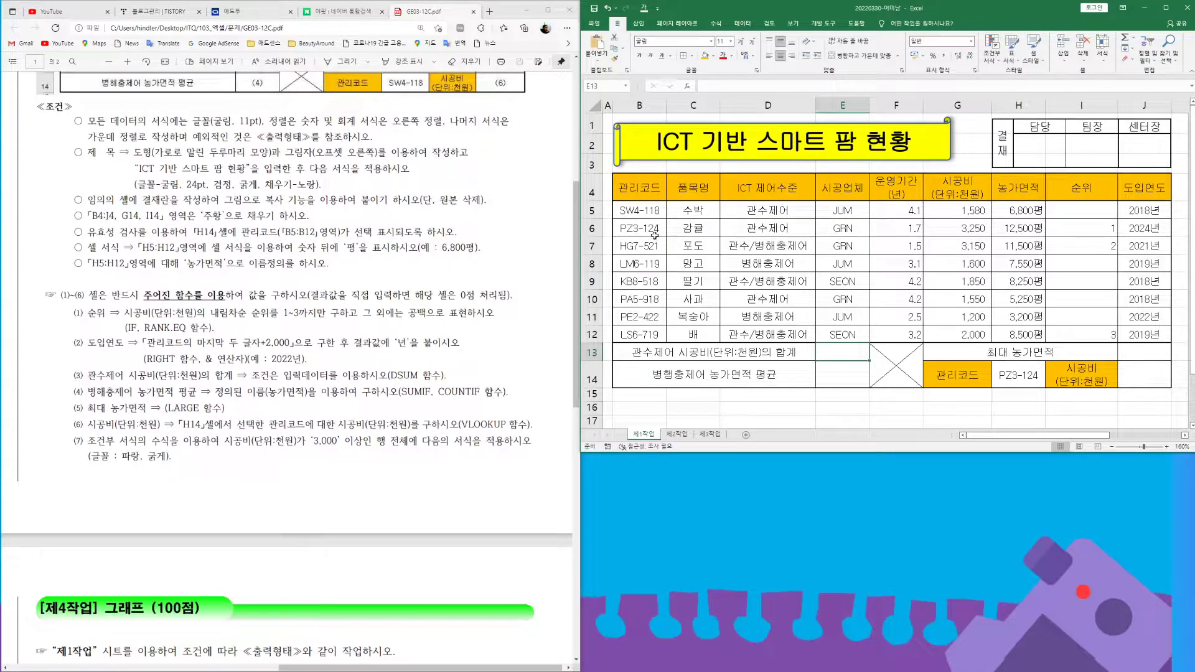
left_click(767, 210)
left_click_drag(967, 211, 967, 334)
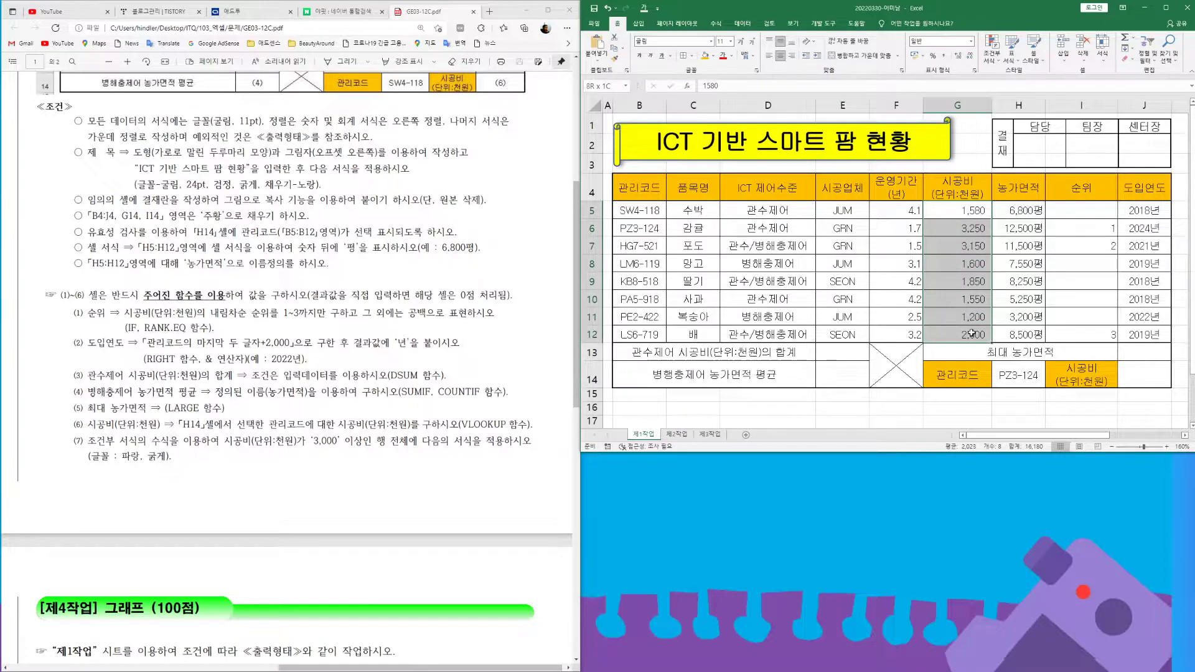
left_click(841, 352)
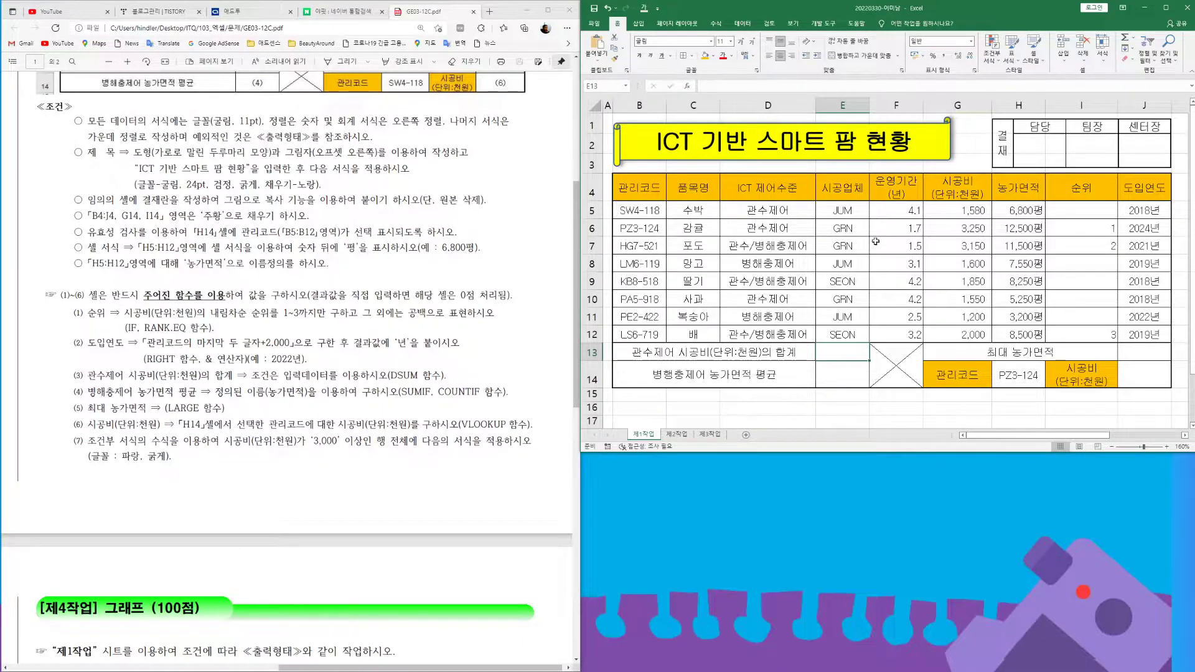
left_click(772, 186)
left_click_drag(772, 186, 769, 211)
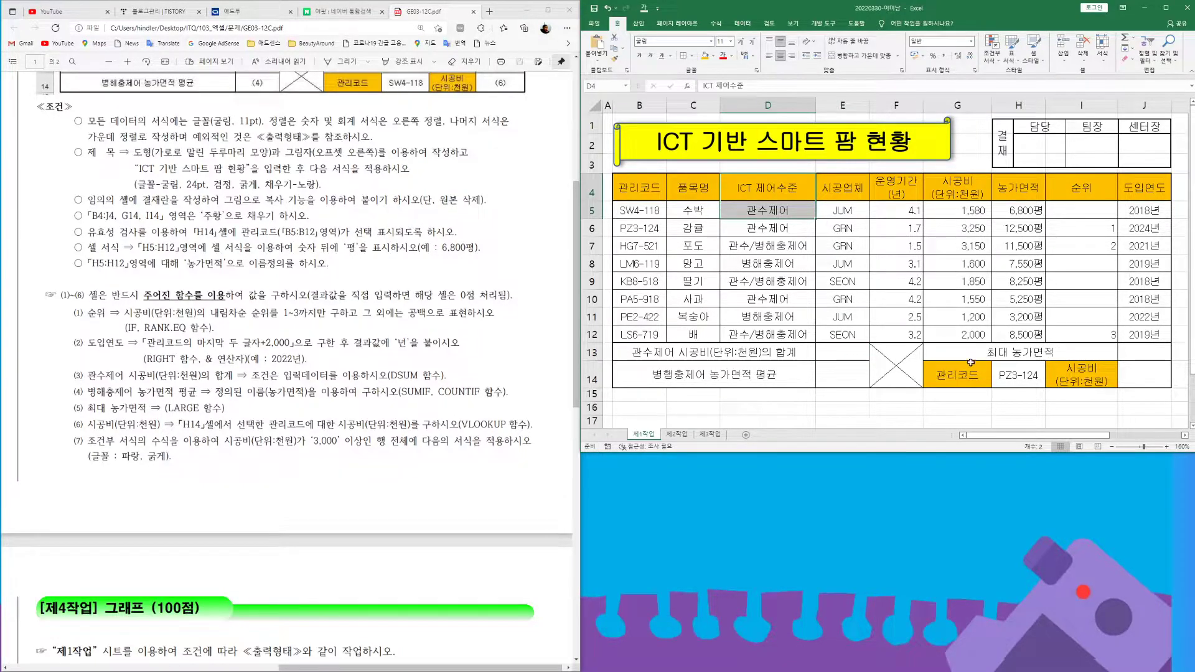
left_click(761, 191)
left_click_drag(760, 192, 763, 212)
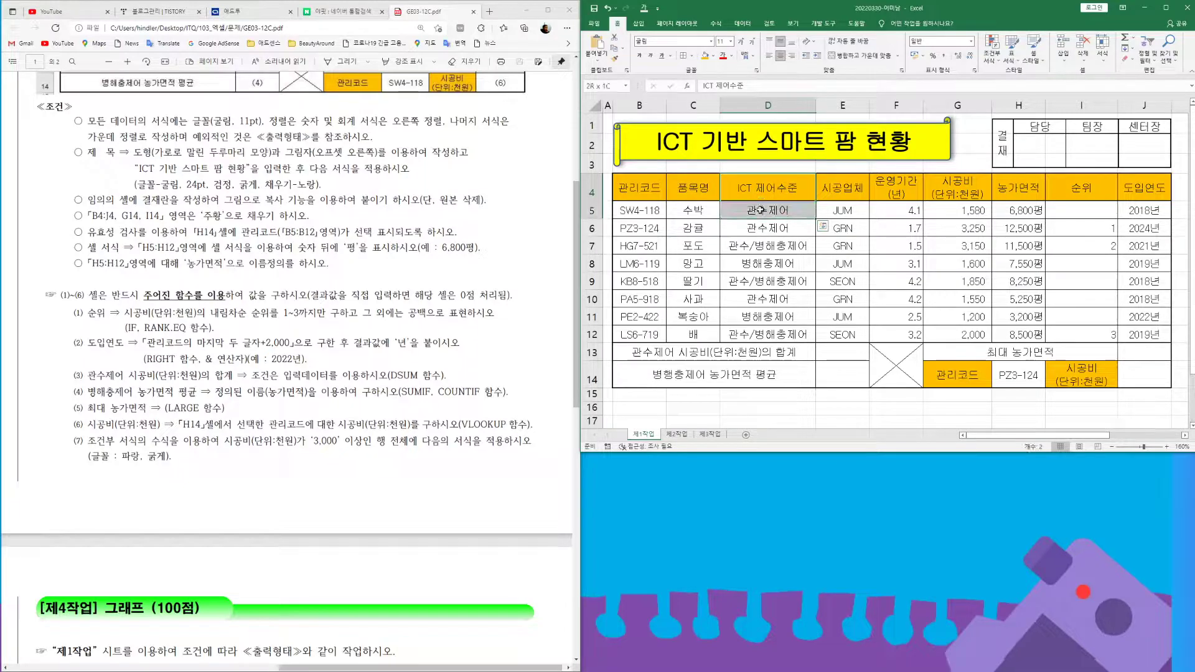
- Start a DSUM formula in E13 with the table range B4:J12 as its database
left_click(838, 352)
type("=ㅇ")
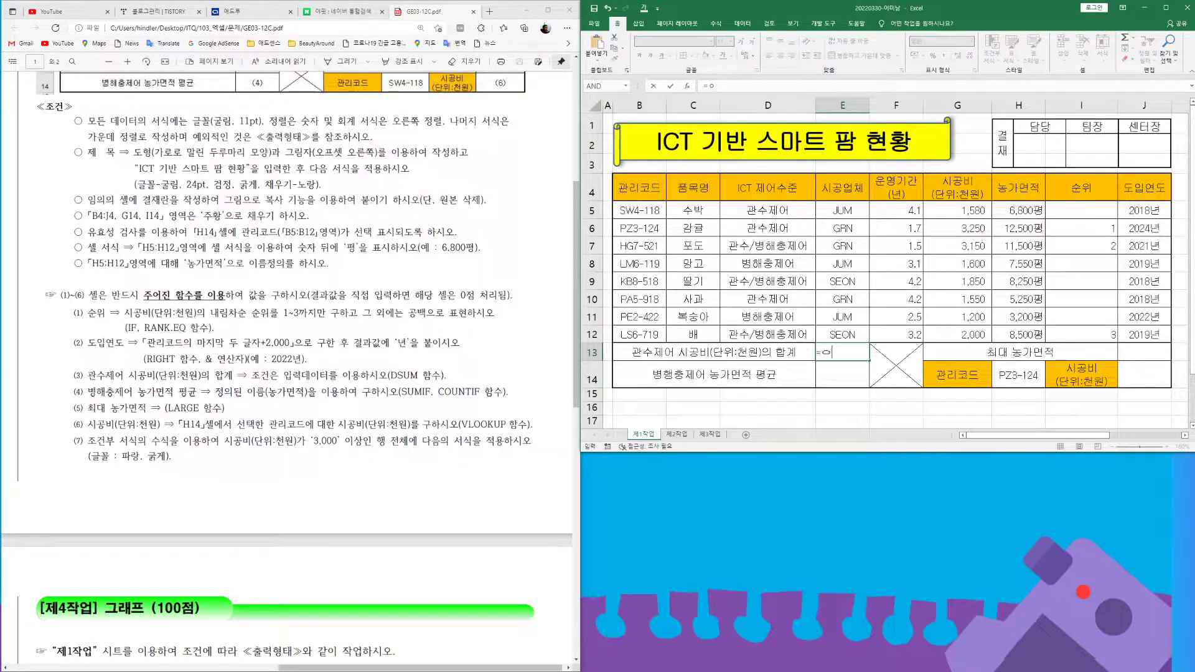
key("BackSpace")
type("dsu")
key("Tab")
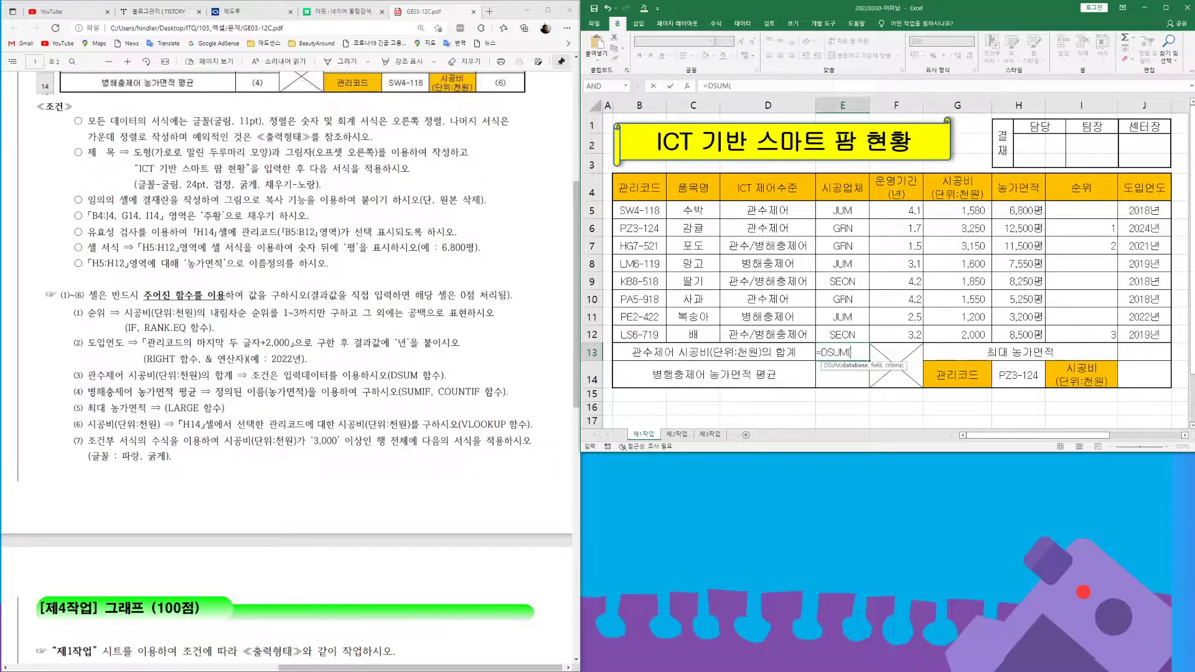
left_click_drag(641, 188, 1148, 333)
type(",")
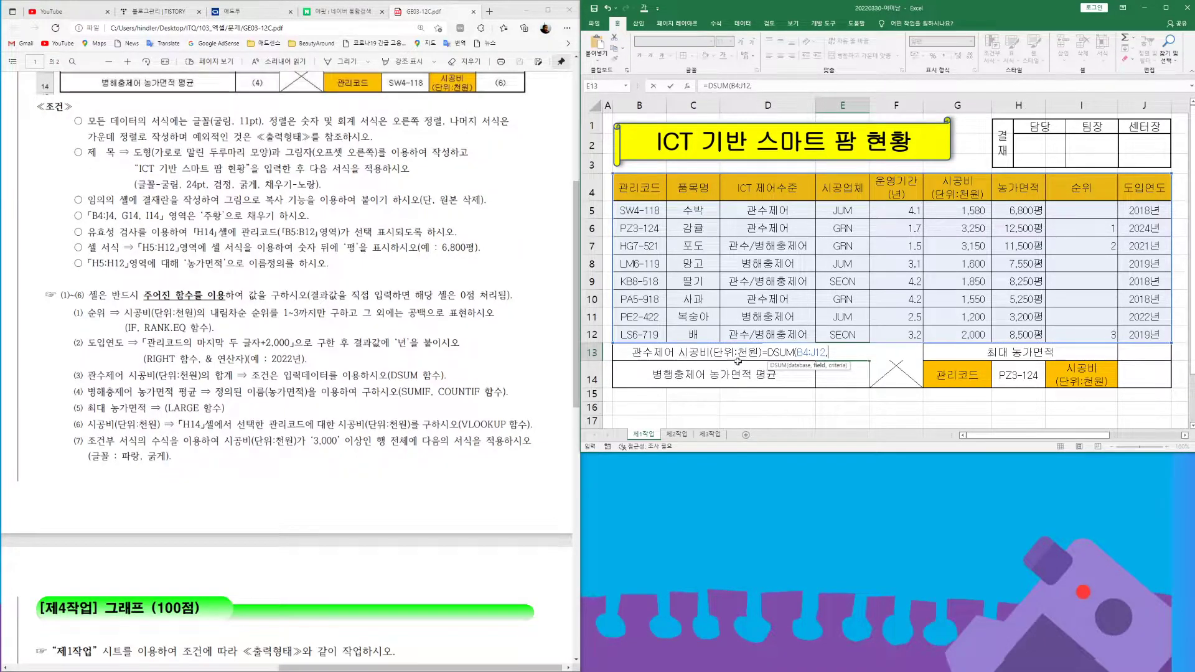
- Complete the DSUM formula in E13 with field G4 and criteria D4:D5, and format the result with comma style
left_click(959, 185)
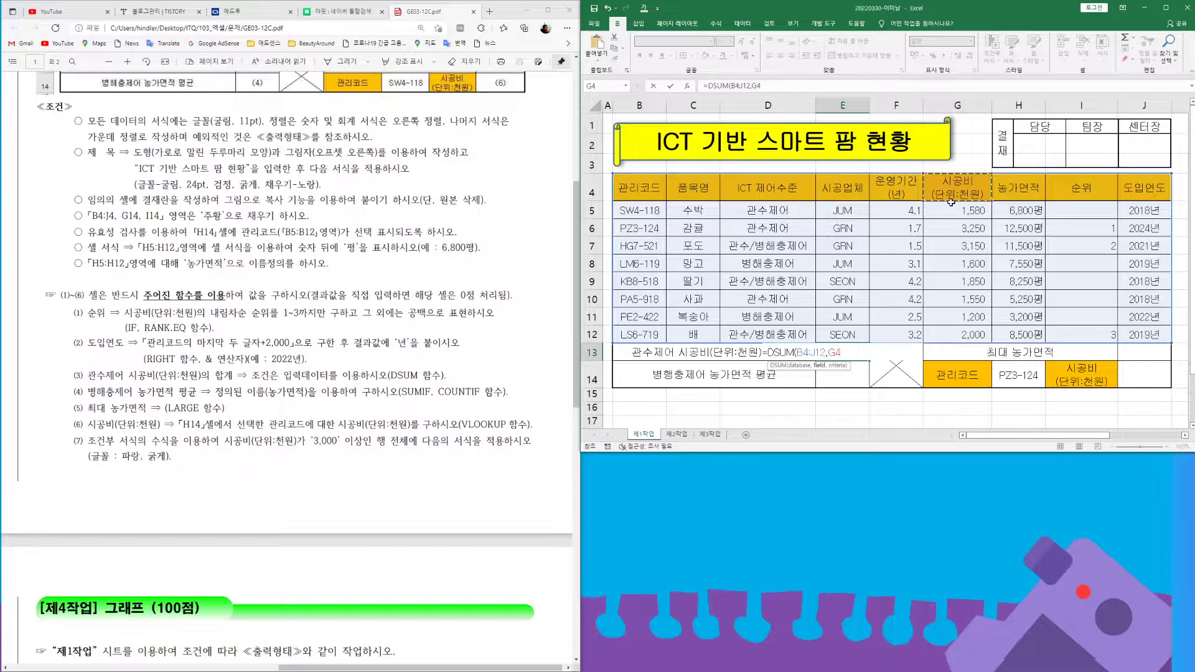
type(",")
left_click(771, 195)
left_click_drag(771, 196, 768, 210)
type(")")
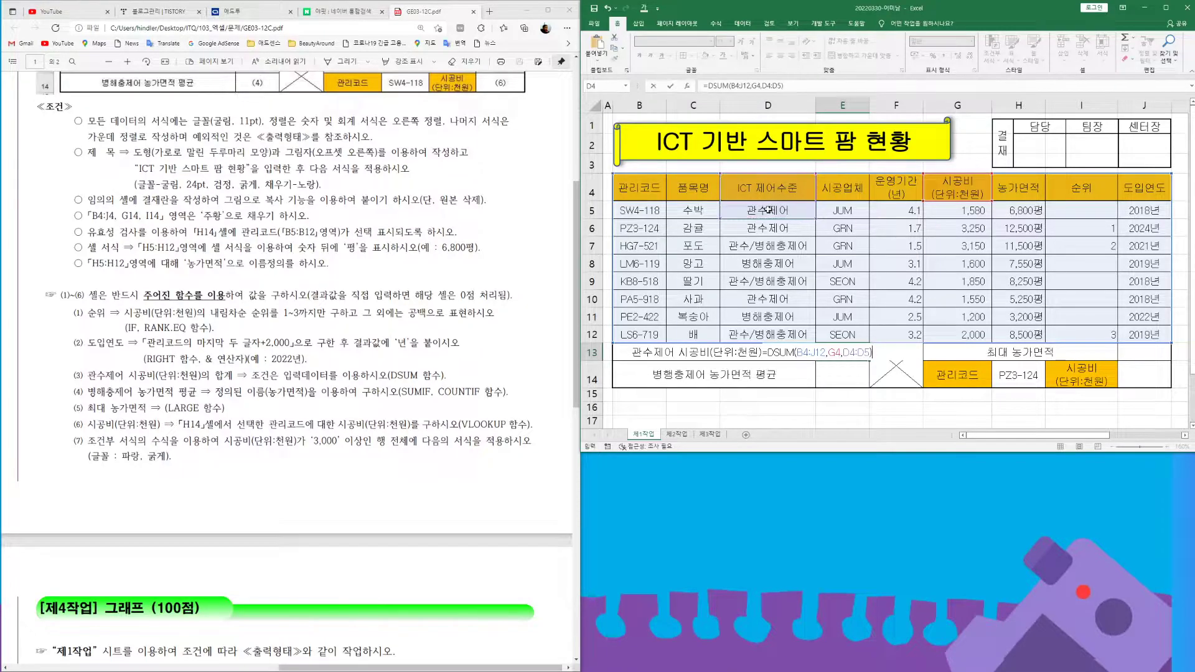
key("Return")
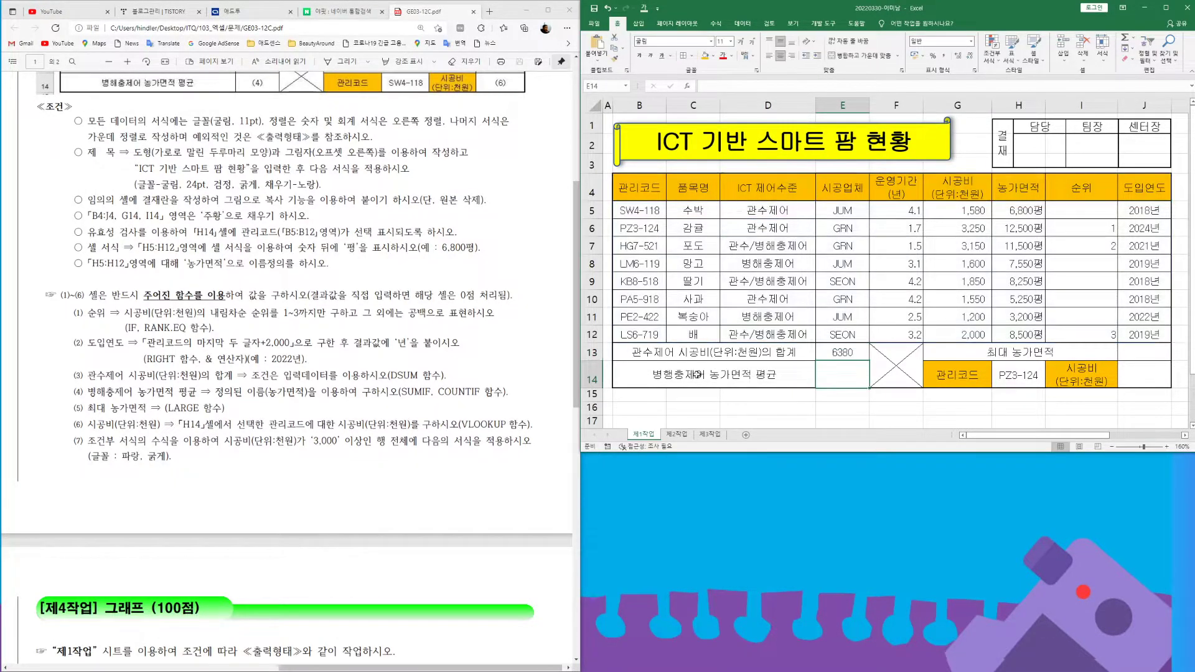
left_click(845, 353)
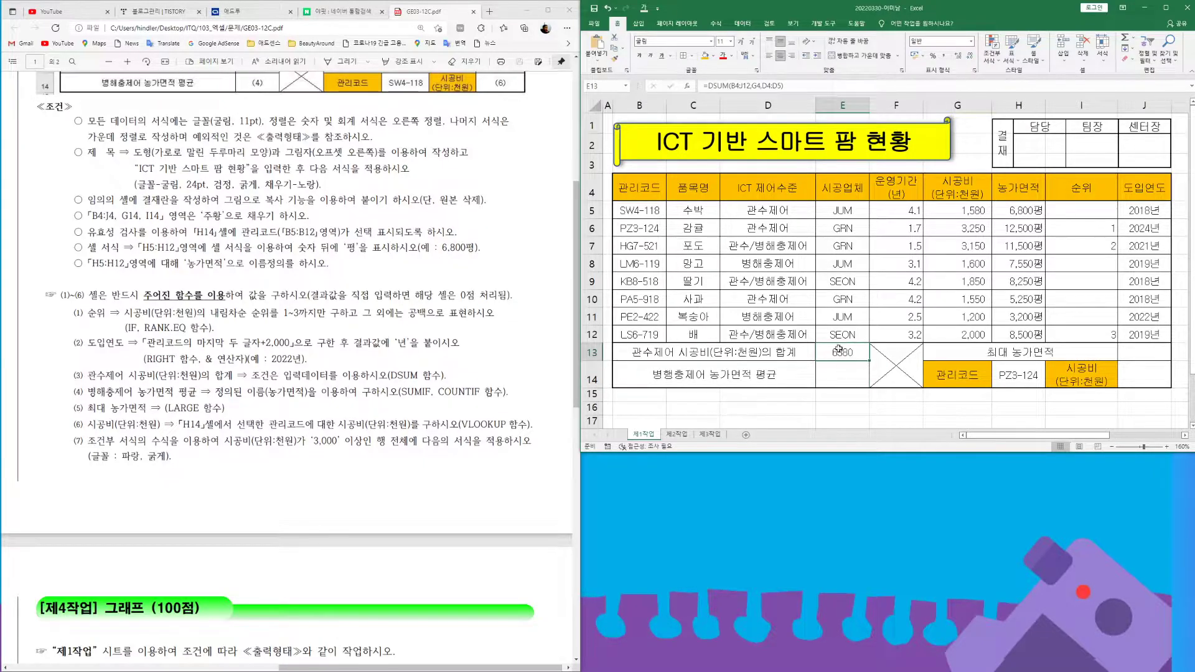
left_click(945, 59)
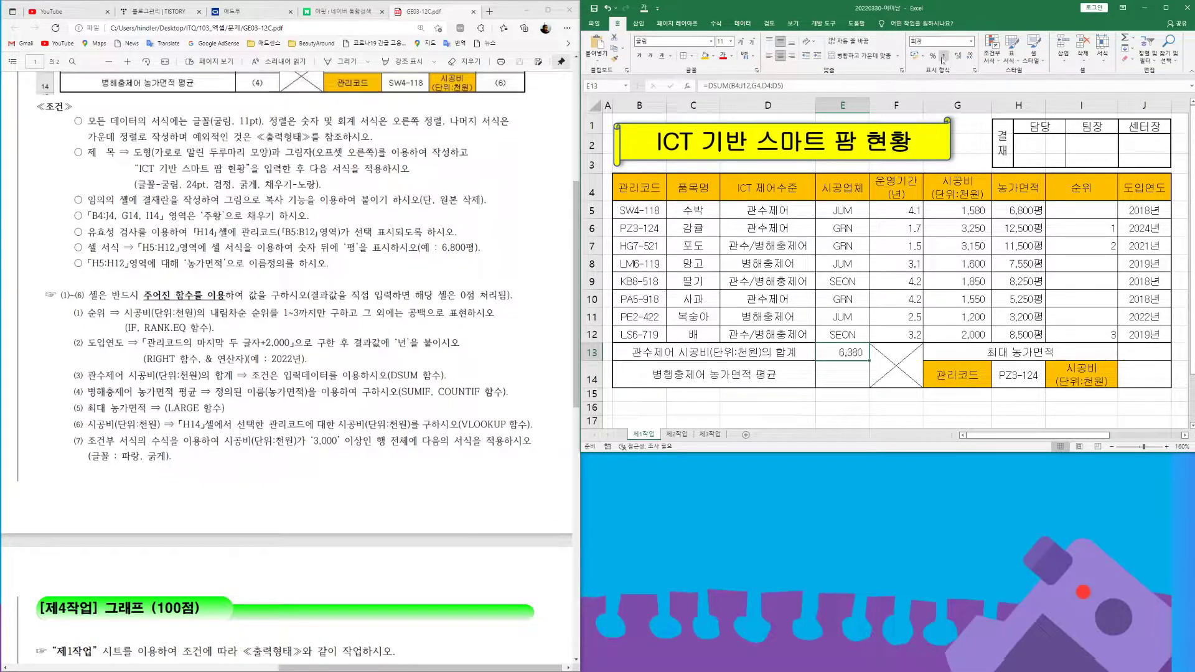
- Examine the ICT 제어수준 range D5:D12 and the 농가면적 range H5:H12 needed for the average in E14
left_click(844, 381)
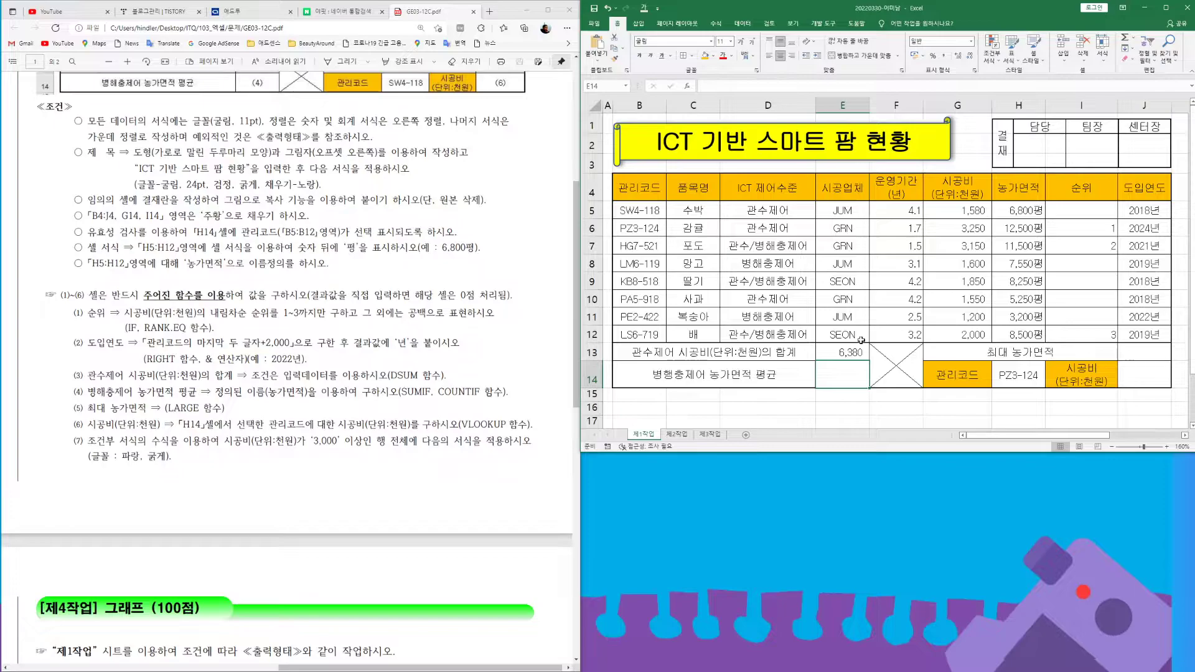
left_click(846, 353)
key("Down")
left_click_drag(776, 207, 778, 334)
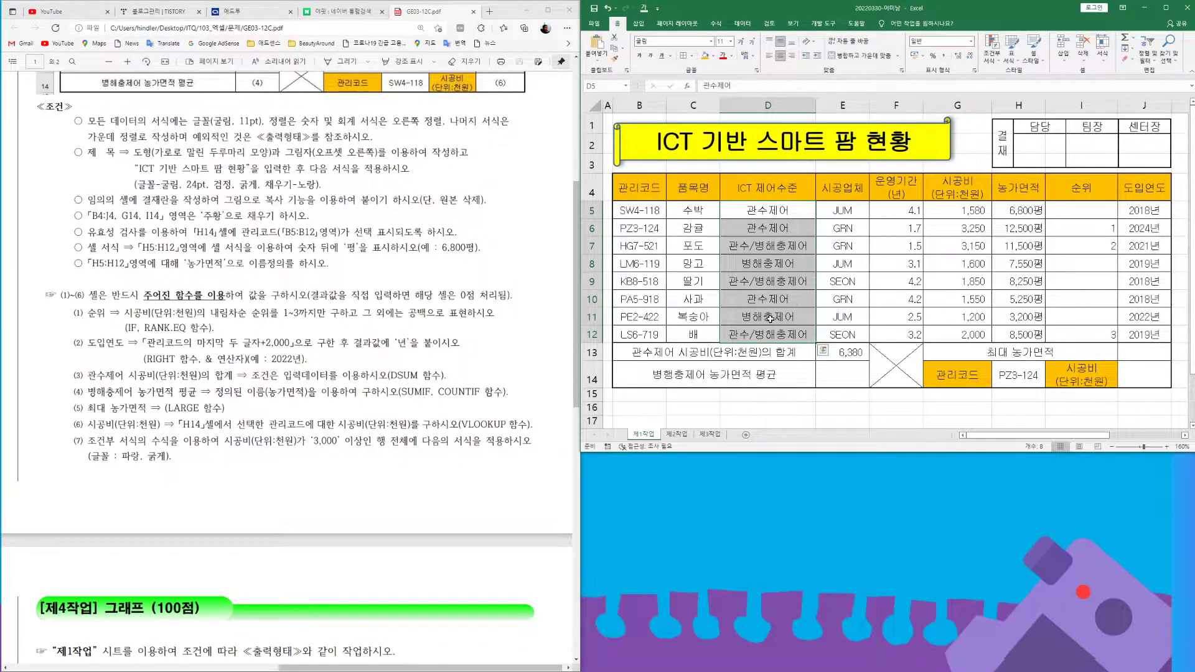
left_click(1023, 207)
left_click_drag(1023, 208, 1021, 336)
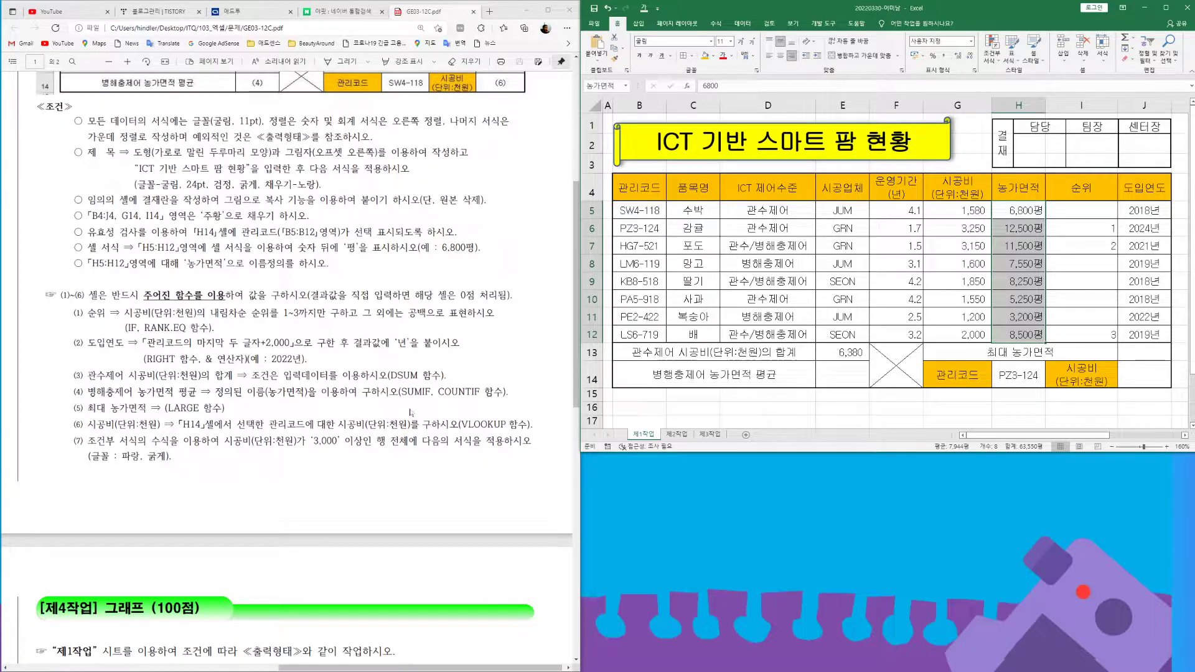
left_click(848, 373)
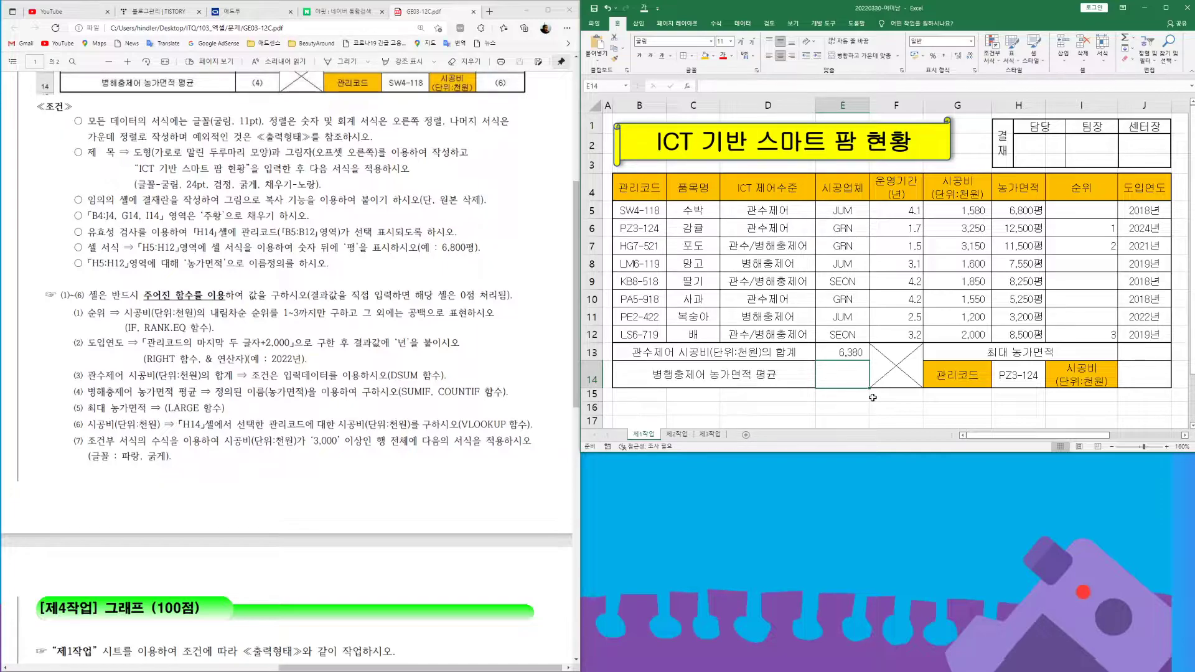
left_click_drag(767, 209, 777, 333)
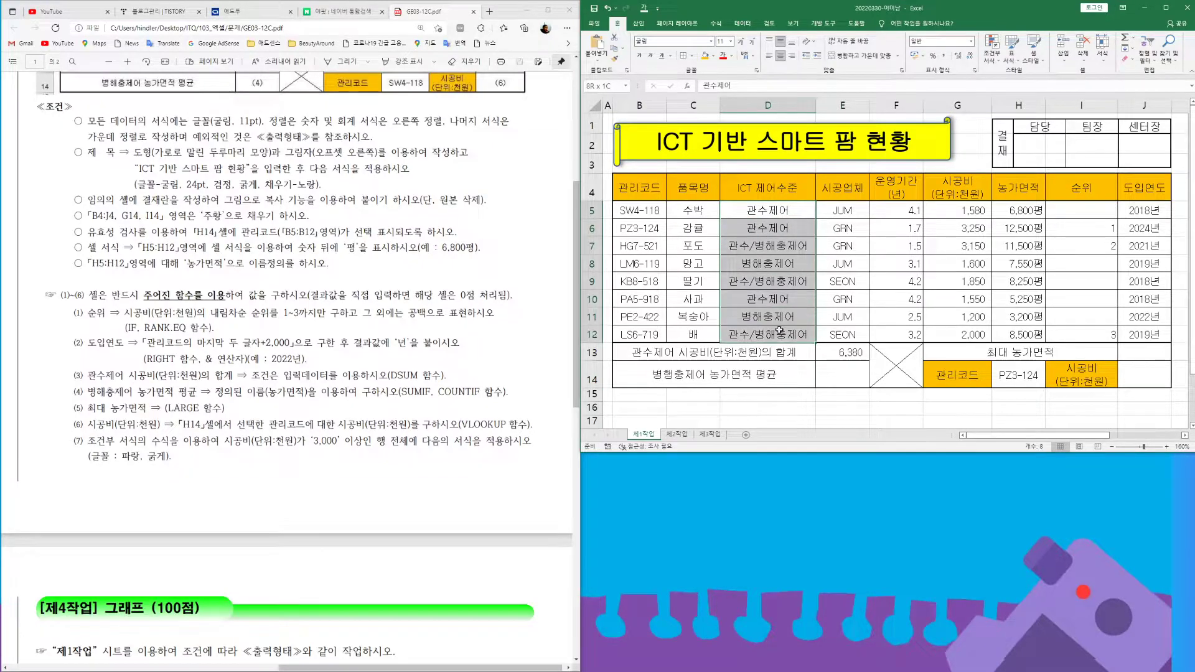
left_click(770, 264)
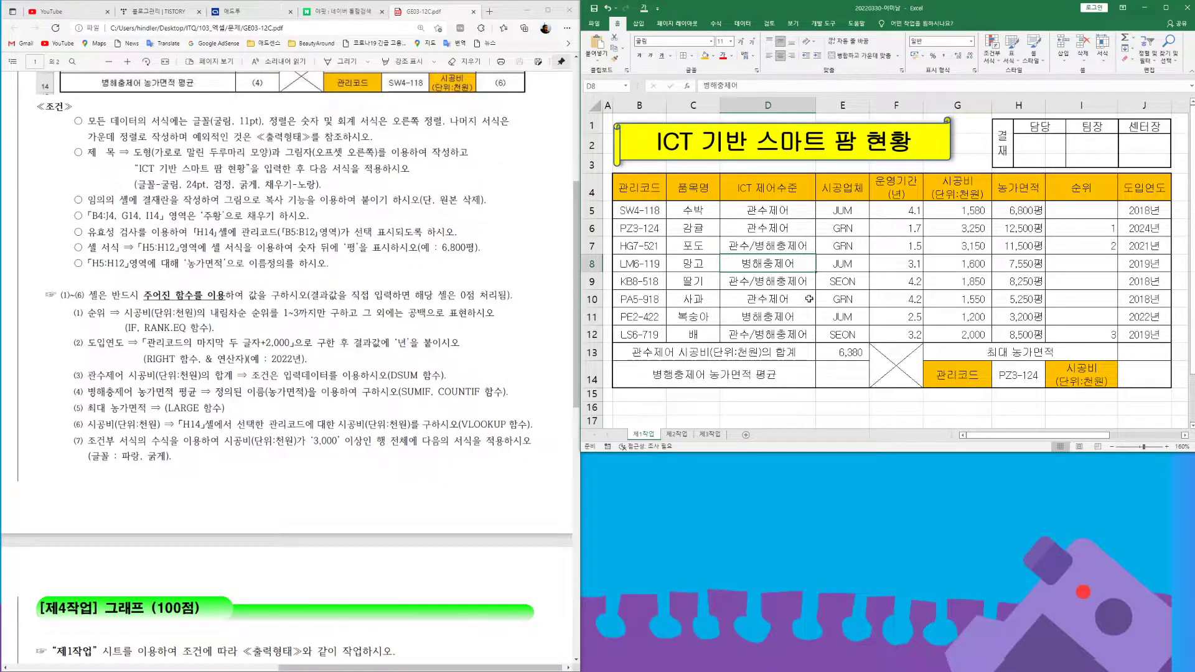
left_click_drag(1005, 212, 1023, 341)
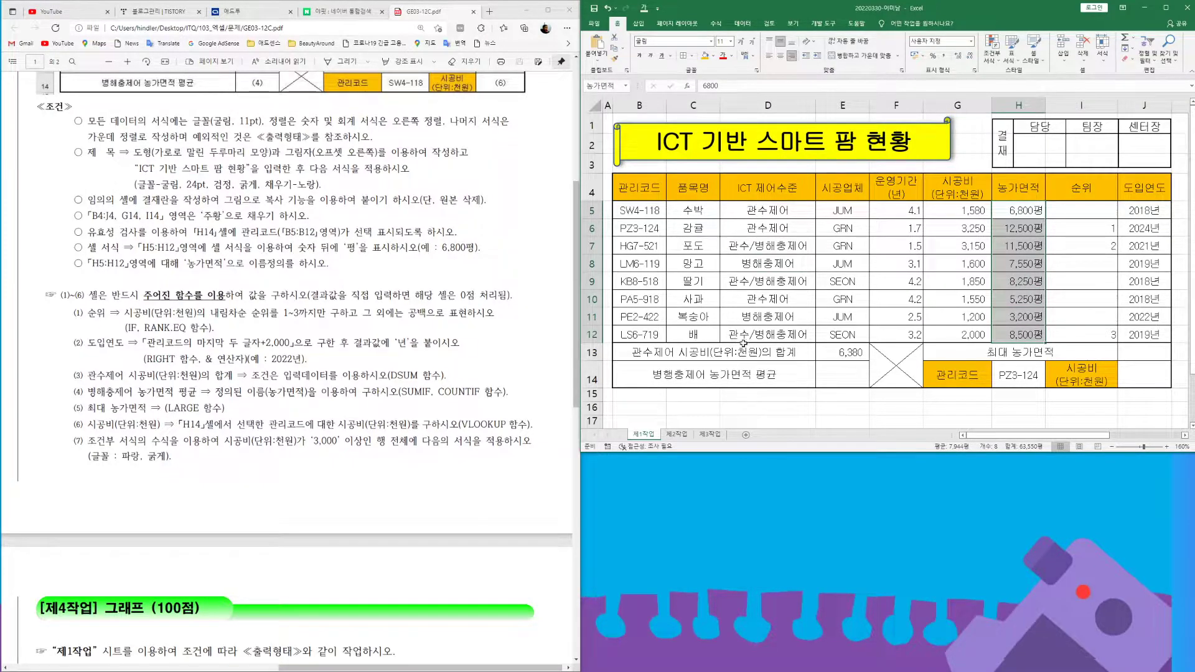
- Enter the formula =SUMIF(D5:D12,D11,농가면적) in E14 to total the 농가면적 of the 병해충제어 rows
left_click(840, 379)
type("=sumif")
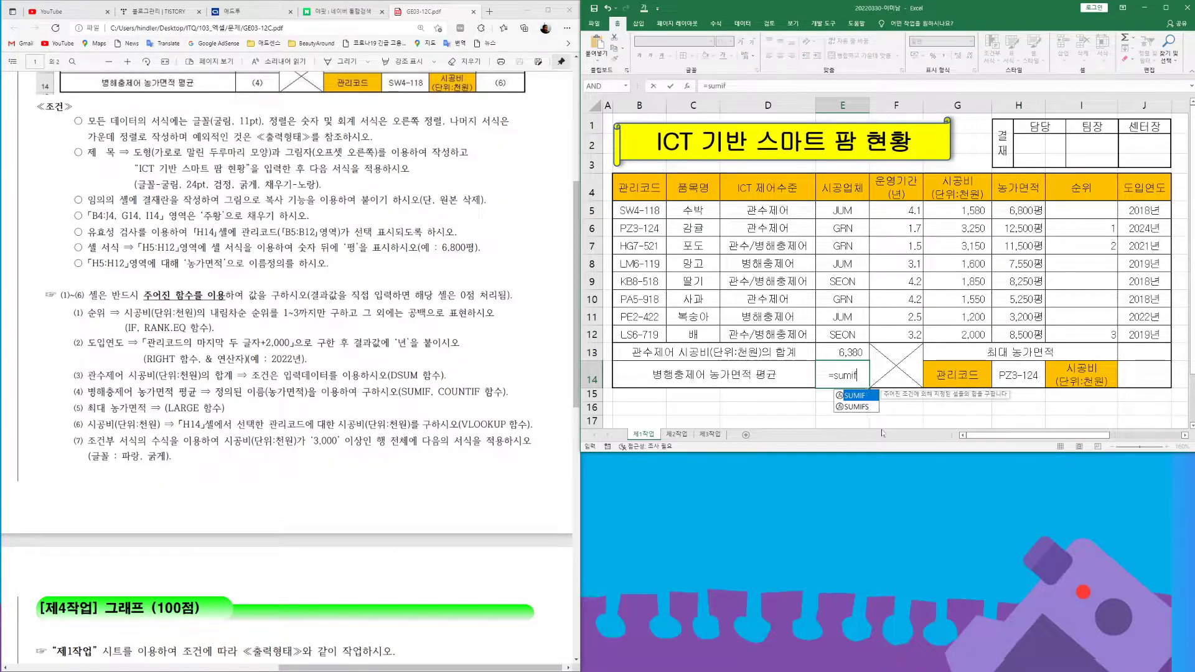
key("Tab")
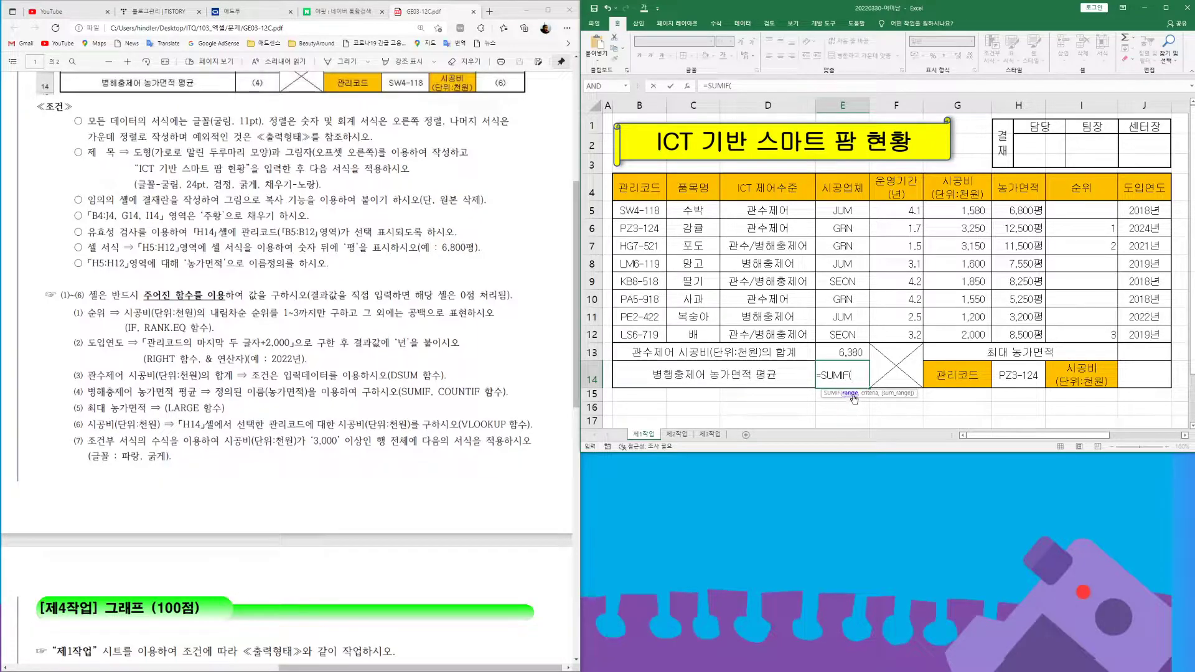
left_click_drag(766, 211, 786, 335)
type(",")
left_click(775, 319)
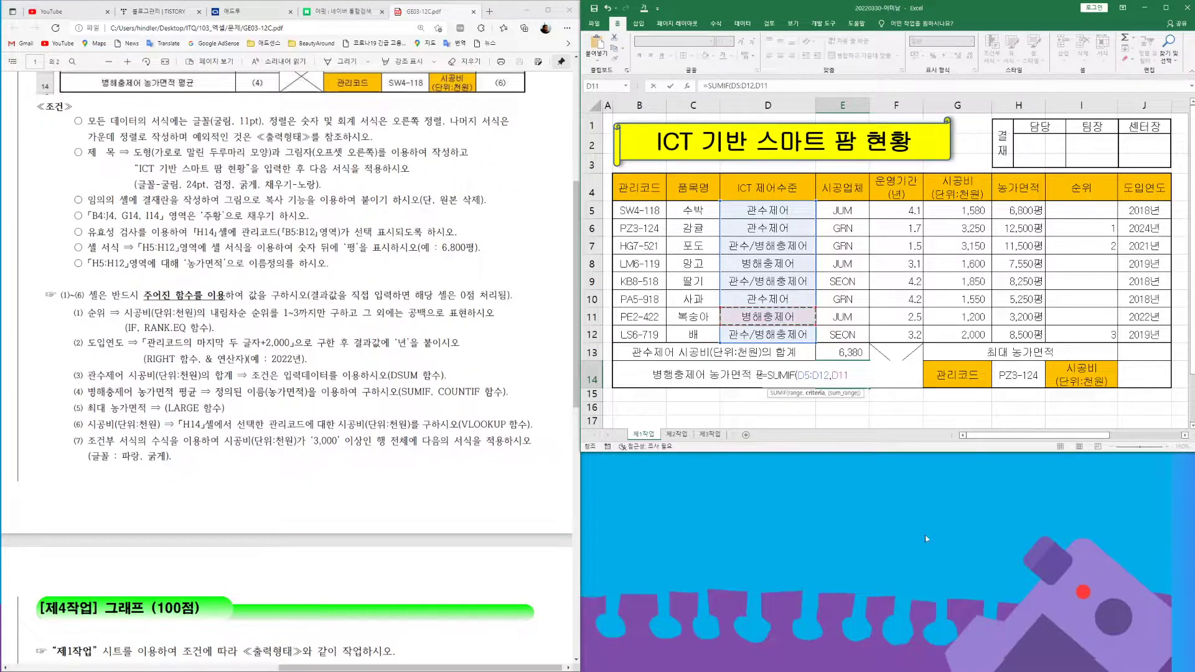
type(",")
left_click_drag(1022, 210, 1020, 336)
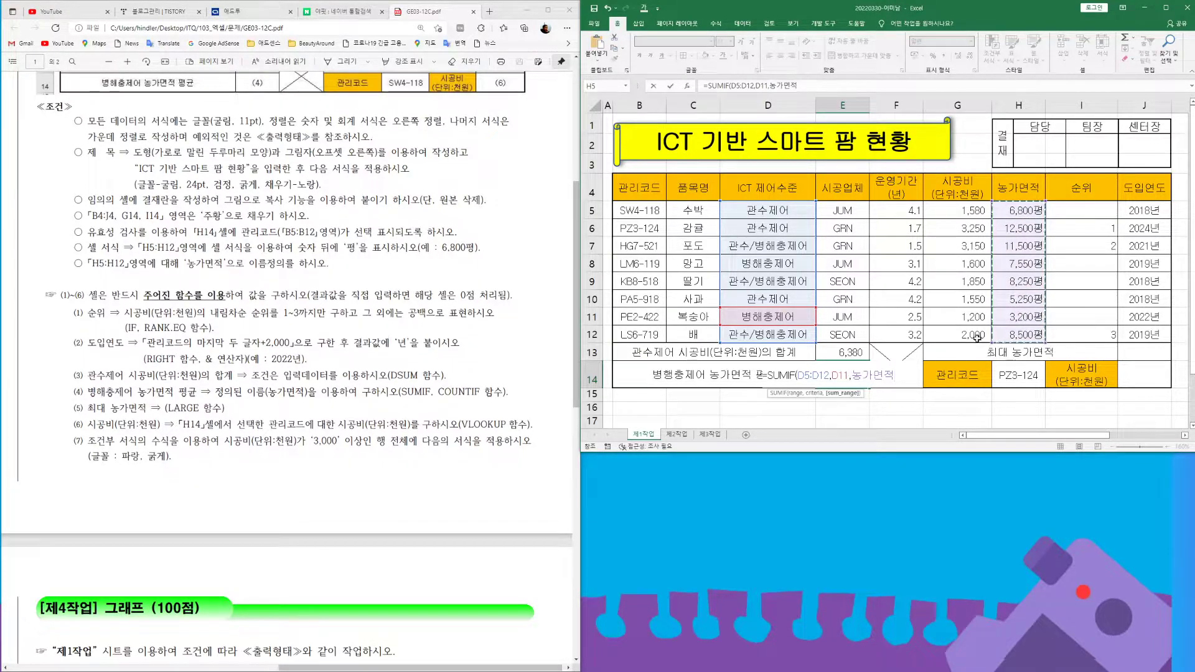
type(")")
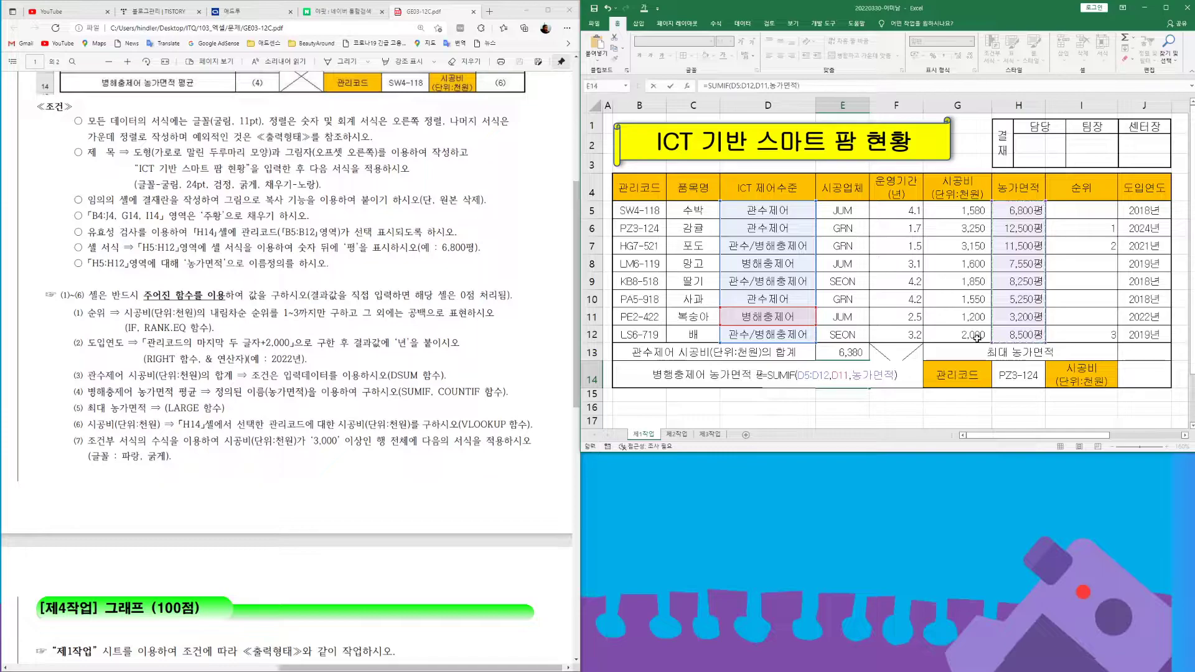
key("Return")
- Complete the average in E14 by dividing the SUMIF by COUNTIF(D5:D12,D11), and format the result with comma style
double_click(855, 378)
type("/coun")
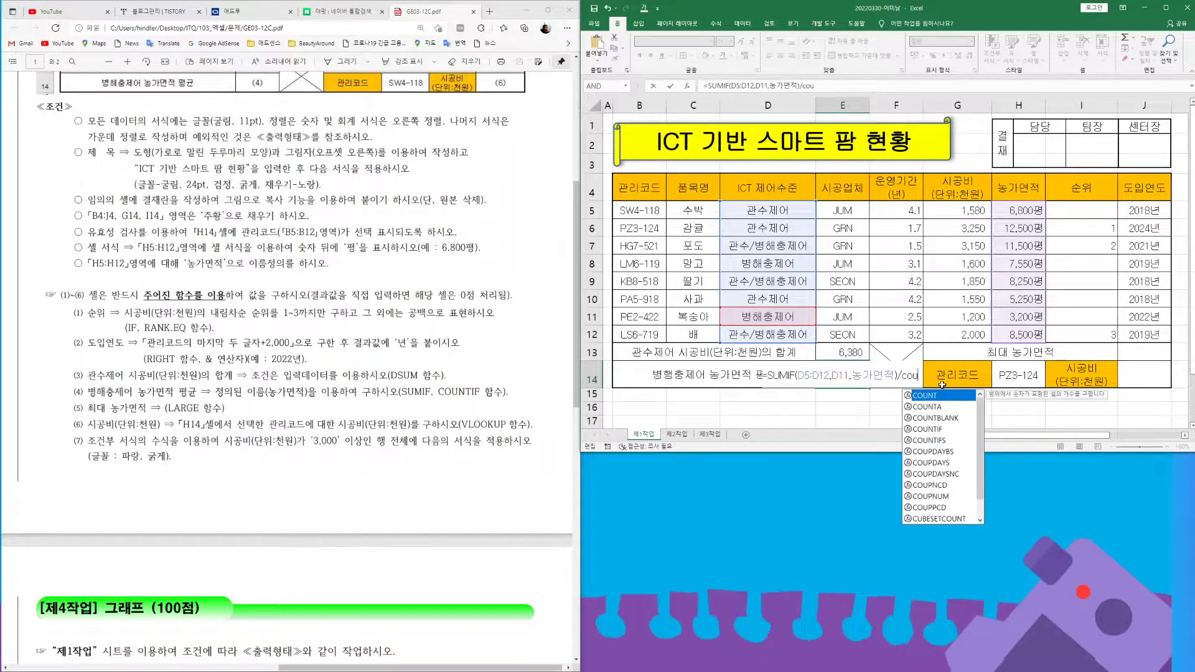
key("Down")
key("Down")
key("Down")
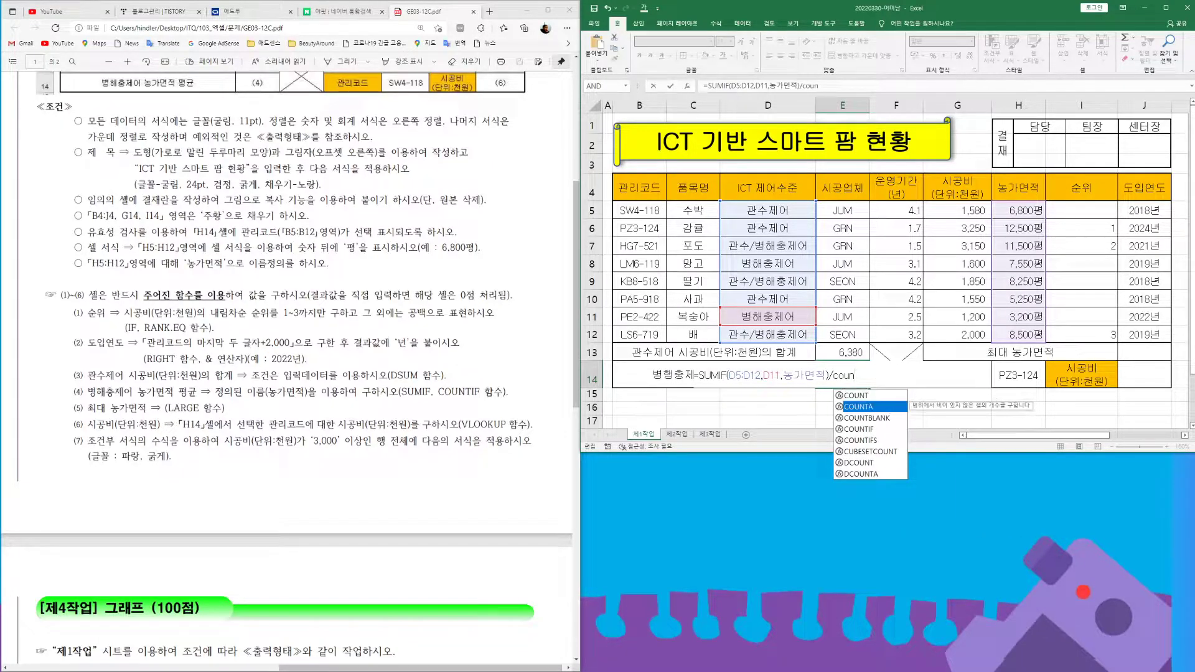
key("Tab")
left_click_drag(764, 210, 770, 336)
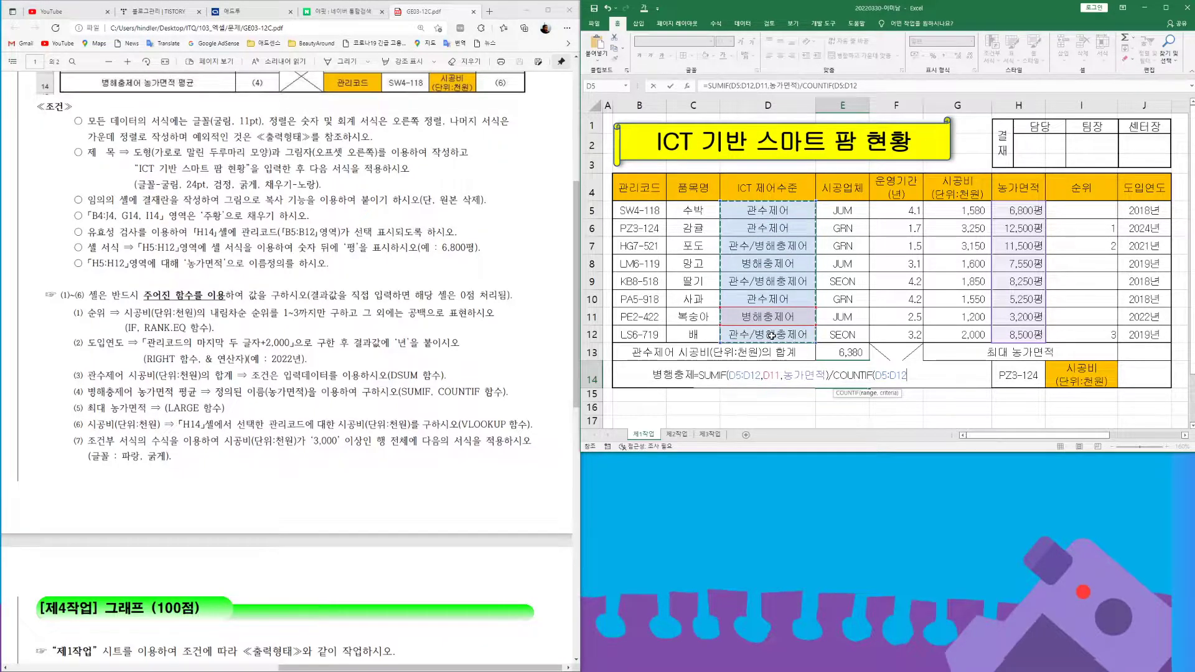
type(",")
left_click(774, 318)
type(")")
key("Return")
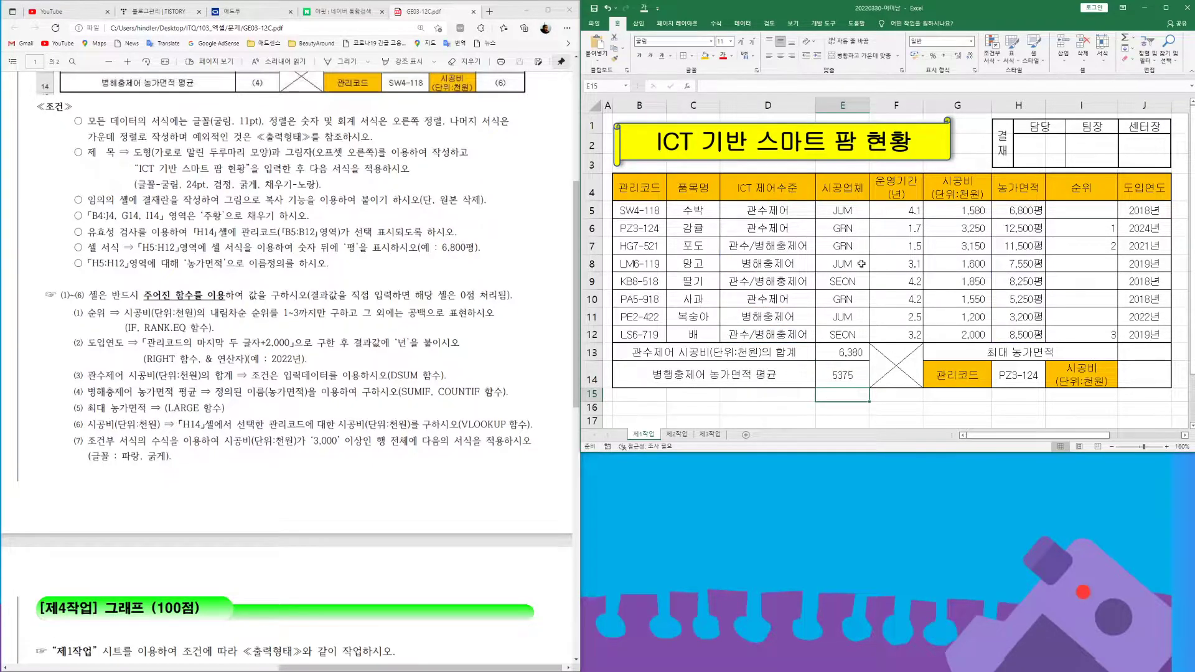
left_click(854, 385)
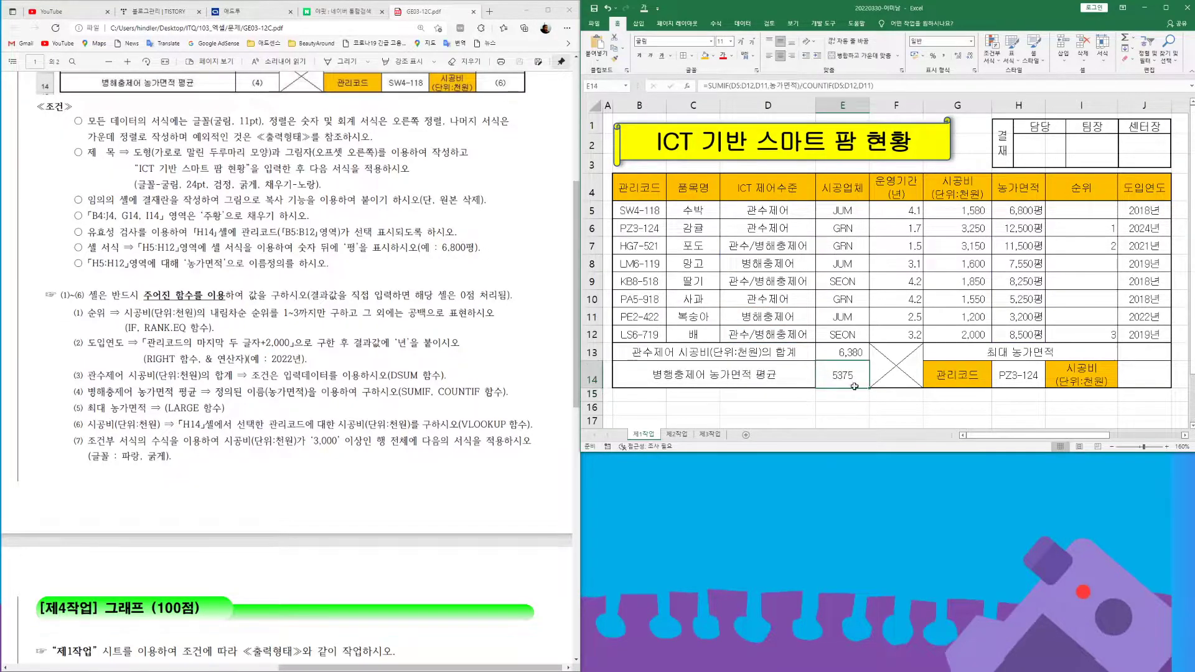
left_click(944, 55)
- Enter =LARGE(농가면적,1) in J13 for the 최대 농가면적 and format the result with comma style
left_click(1149, 352)
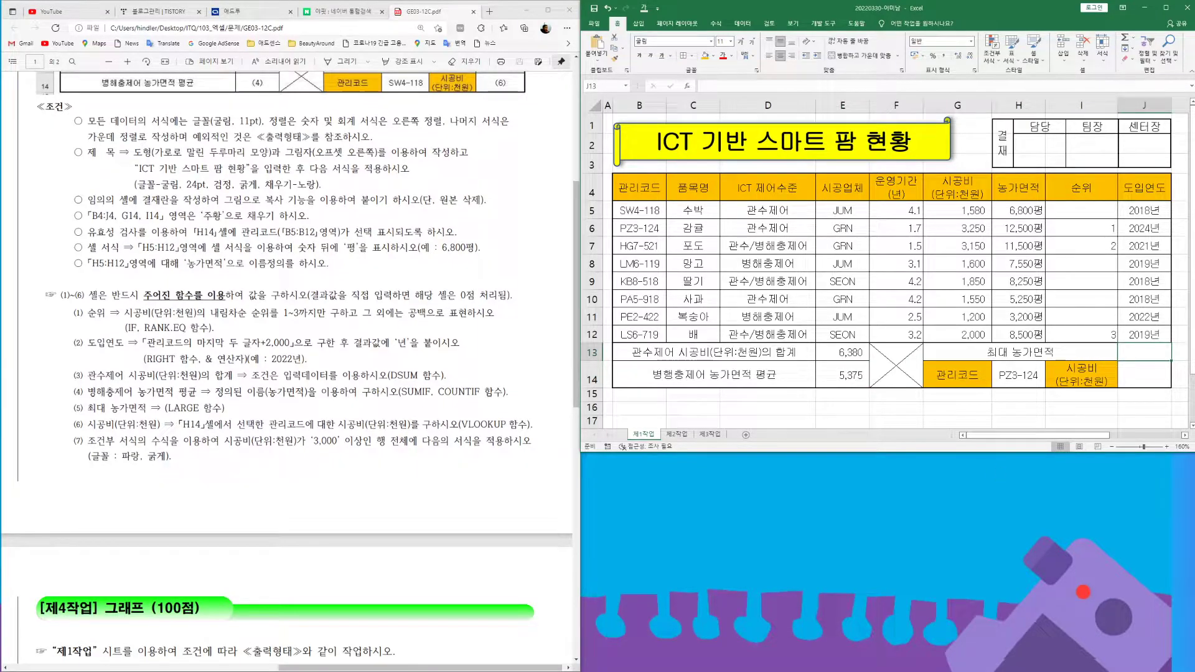
type("la")
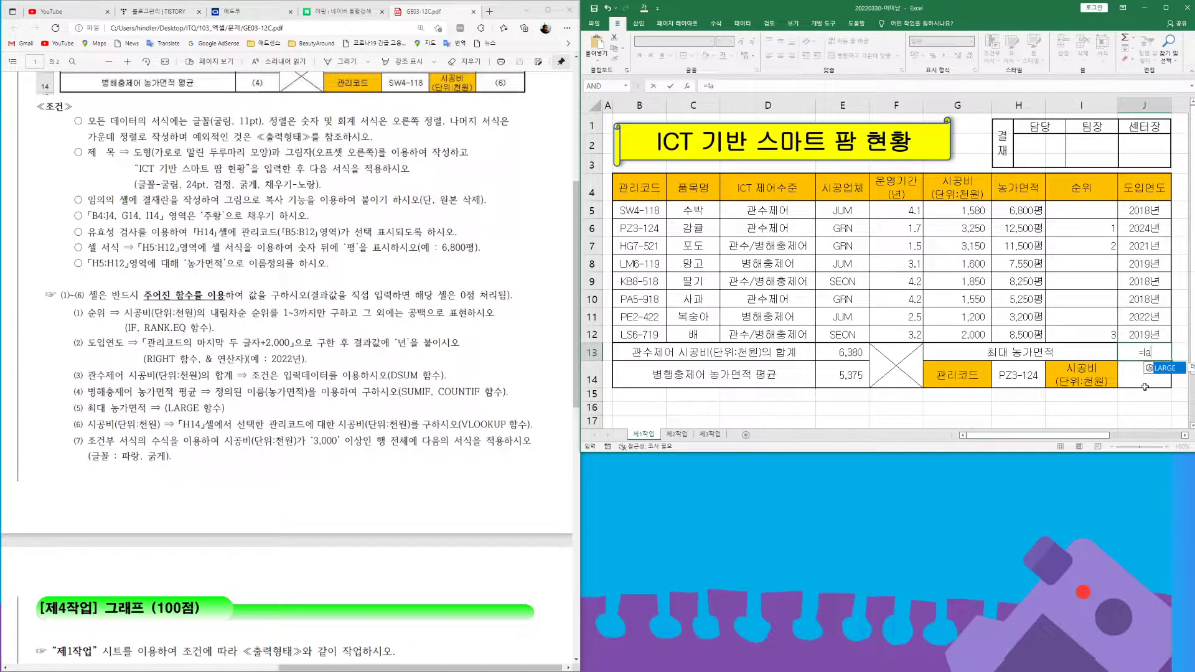
key("Tab")
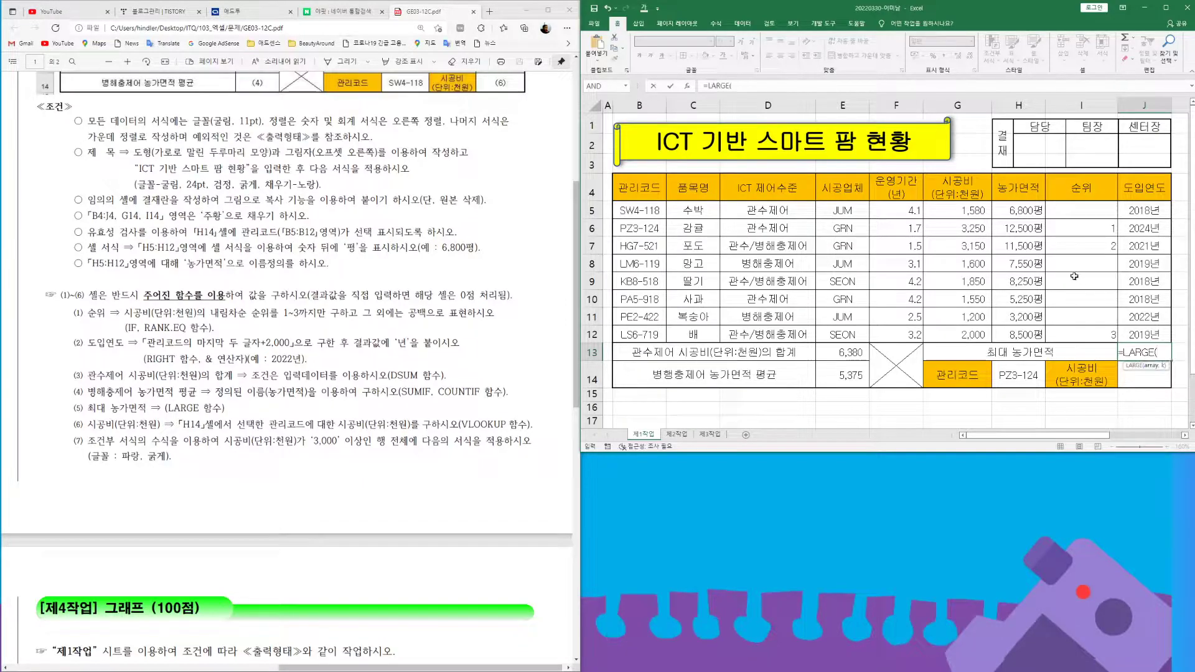
left_click_drag(1020, 210, 1019, 331)
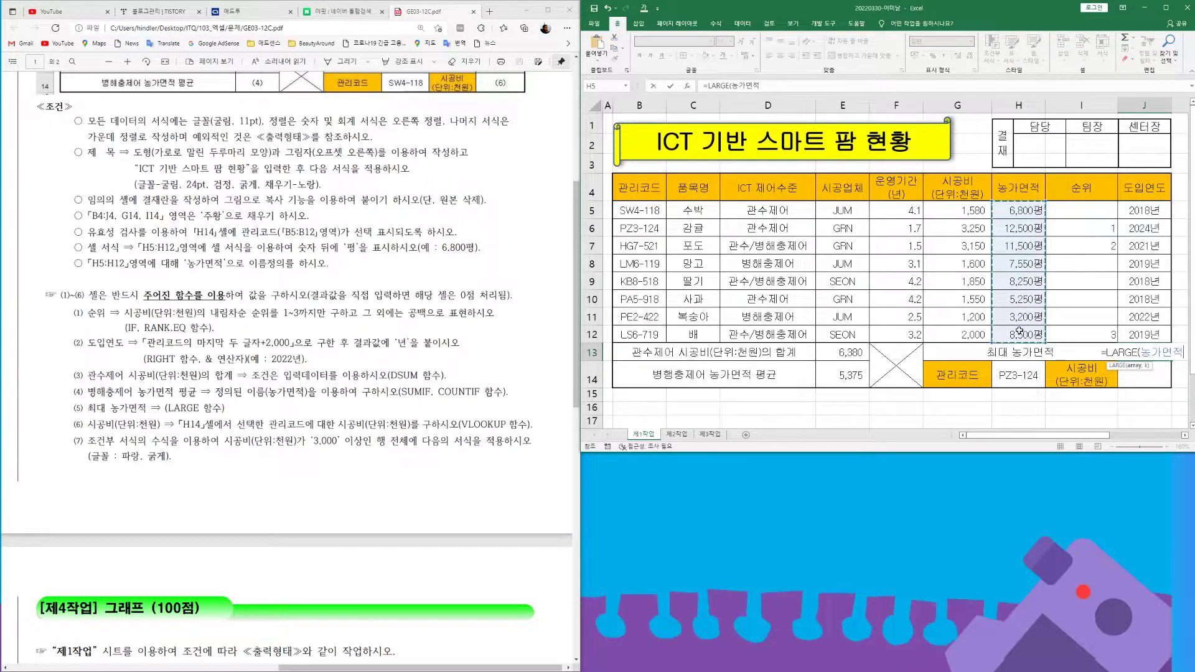
type(",1")
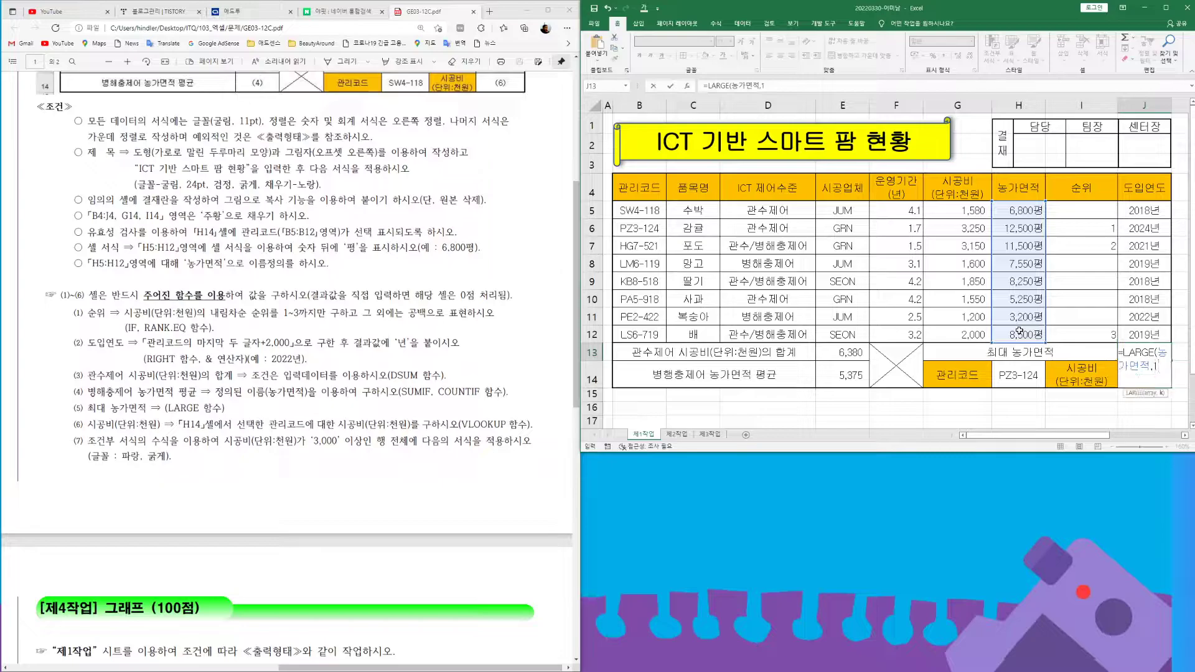
key("Return")
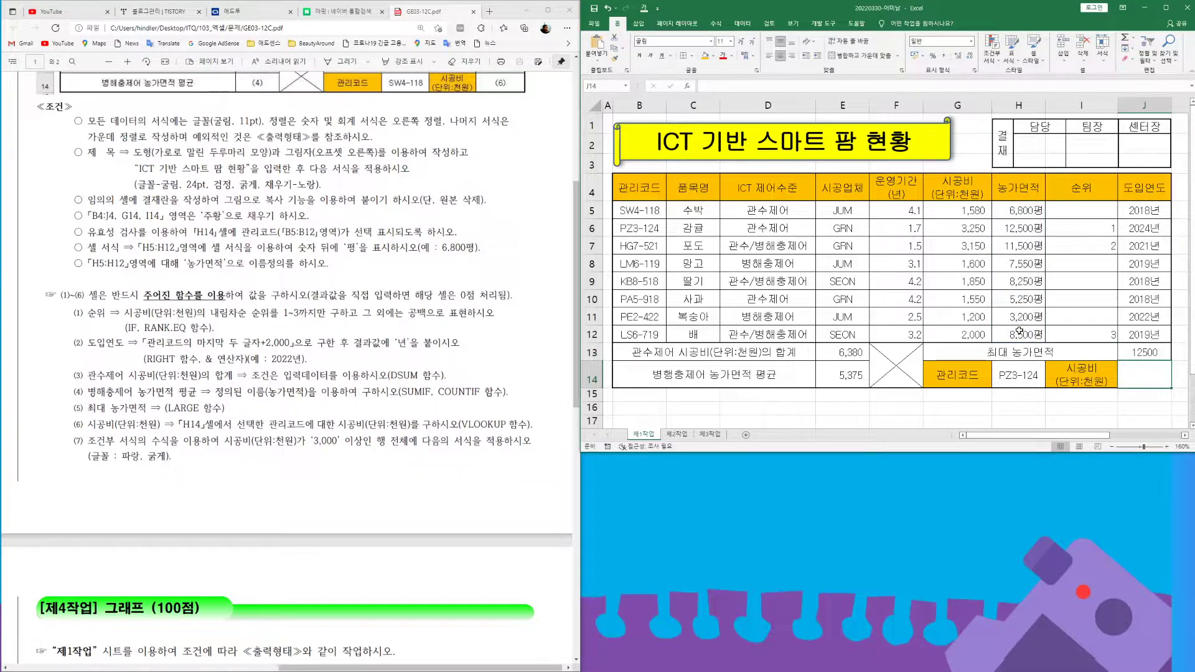
left_click(1150, 353)
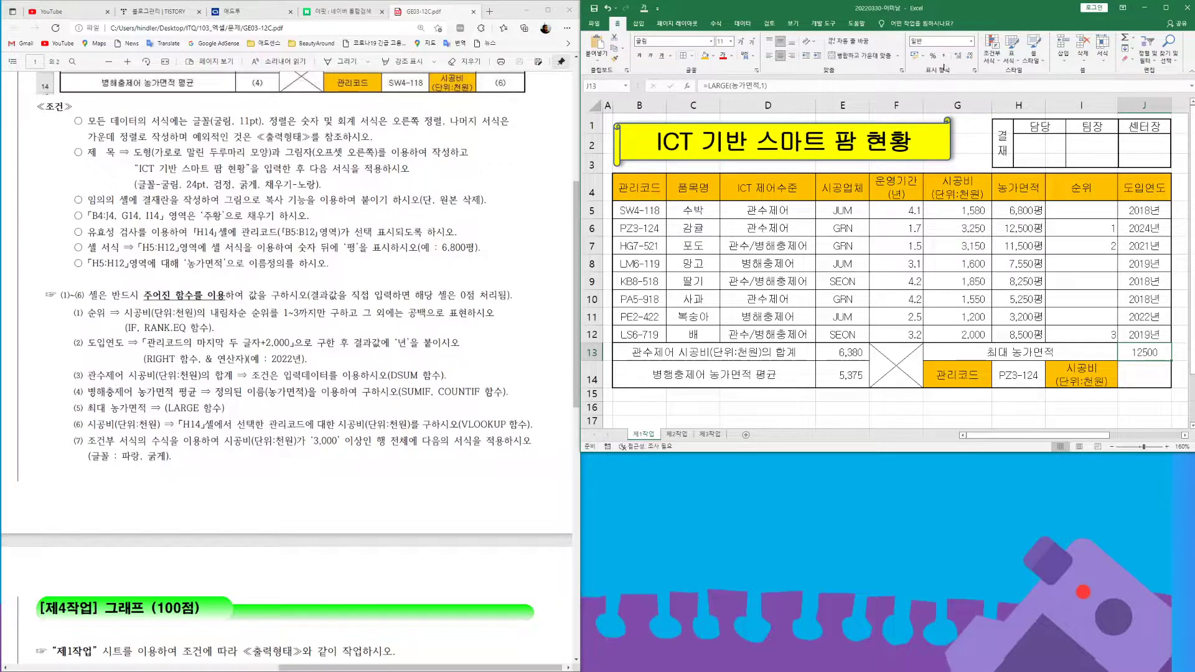
left_click(944, 56)
key("Return")
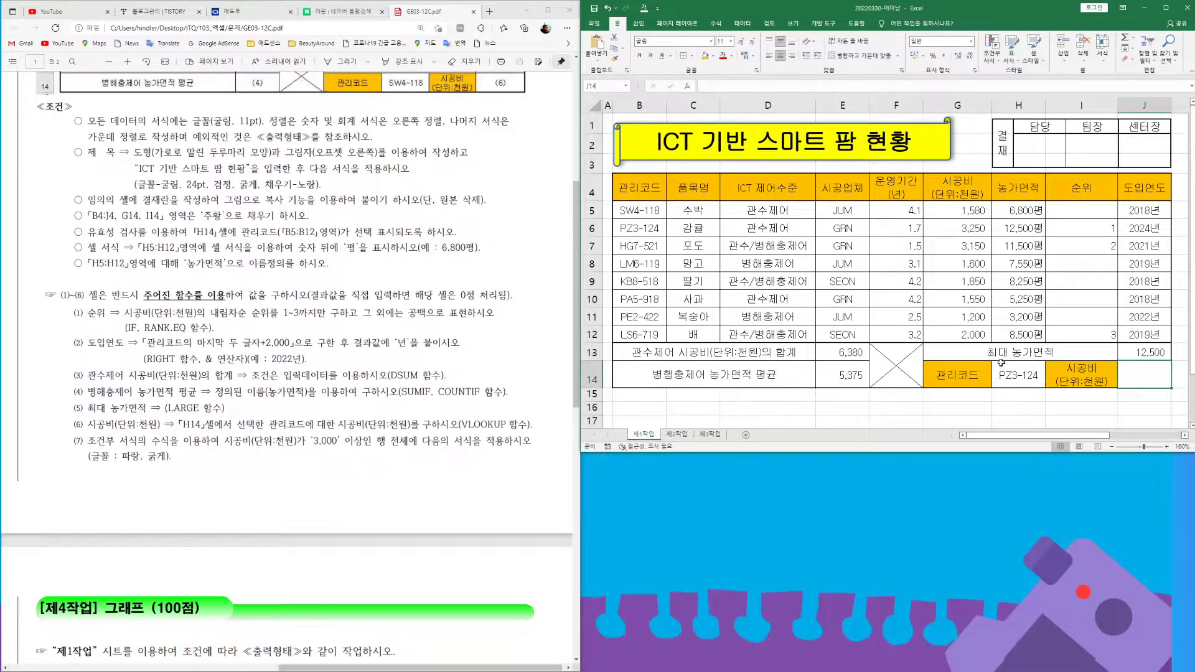
- Choose 관리코드 LM6-119 from the validation list in H14
left_click(1030, 375)
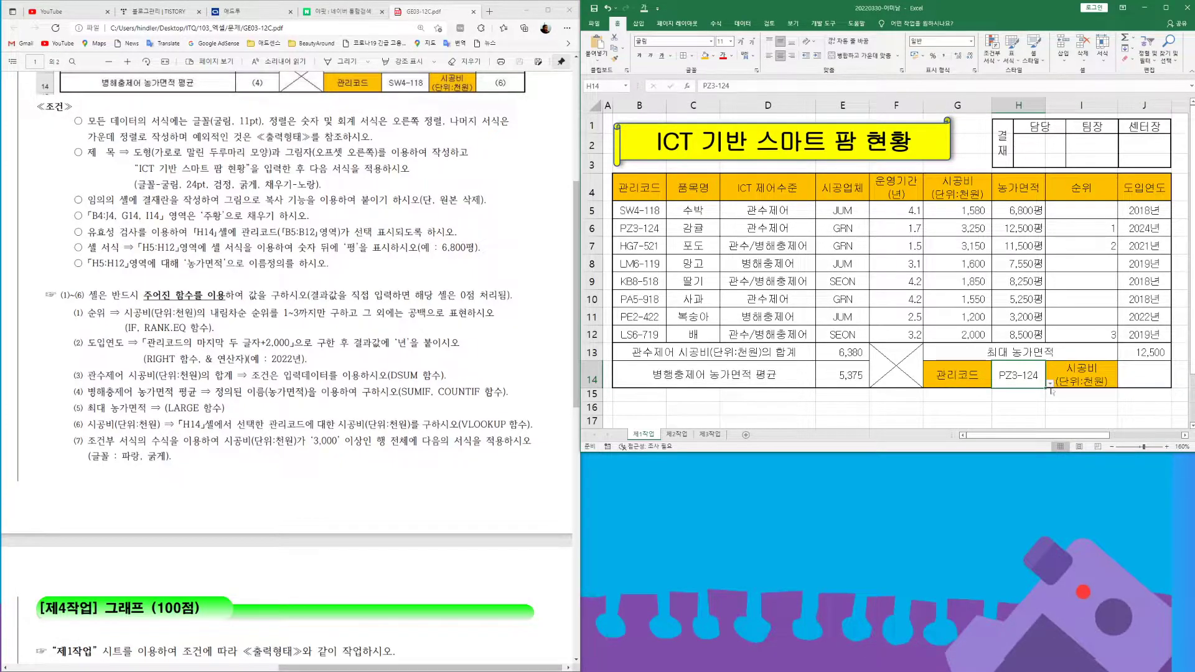
left_click(1051, 384)
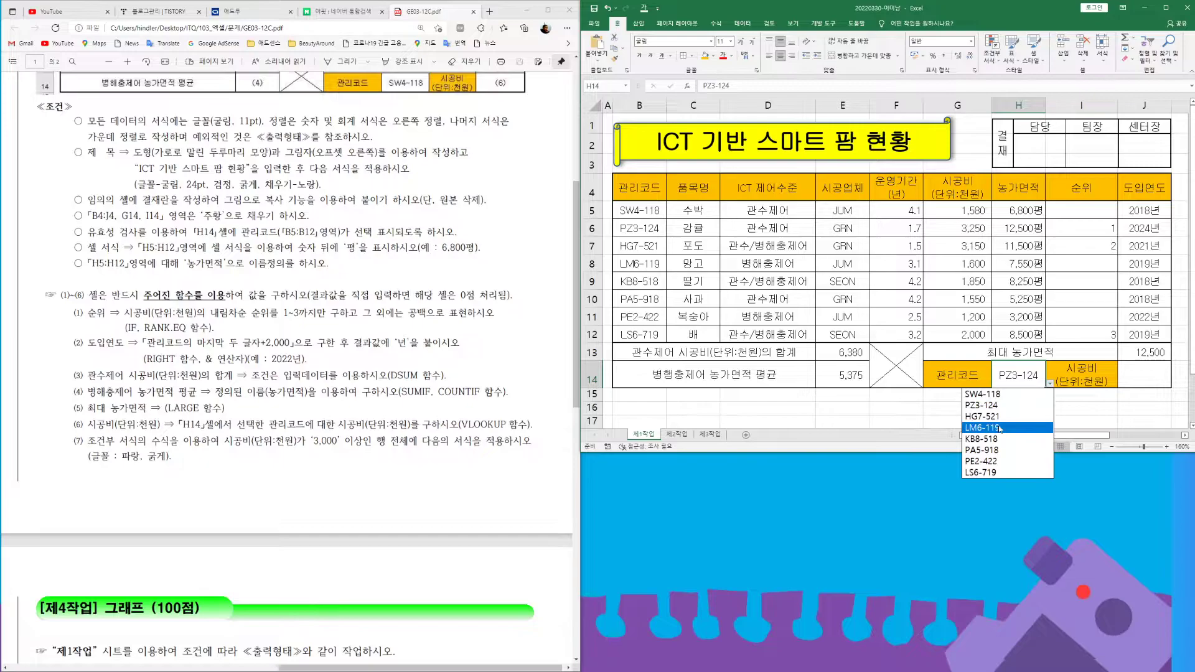
left_click(999, 428)
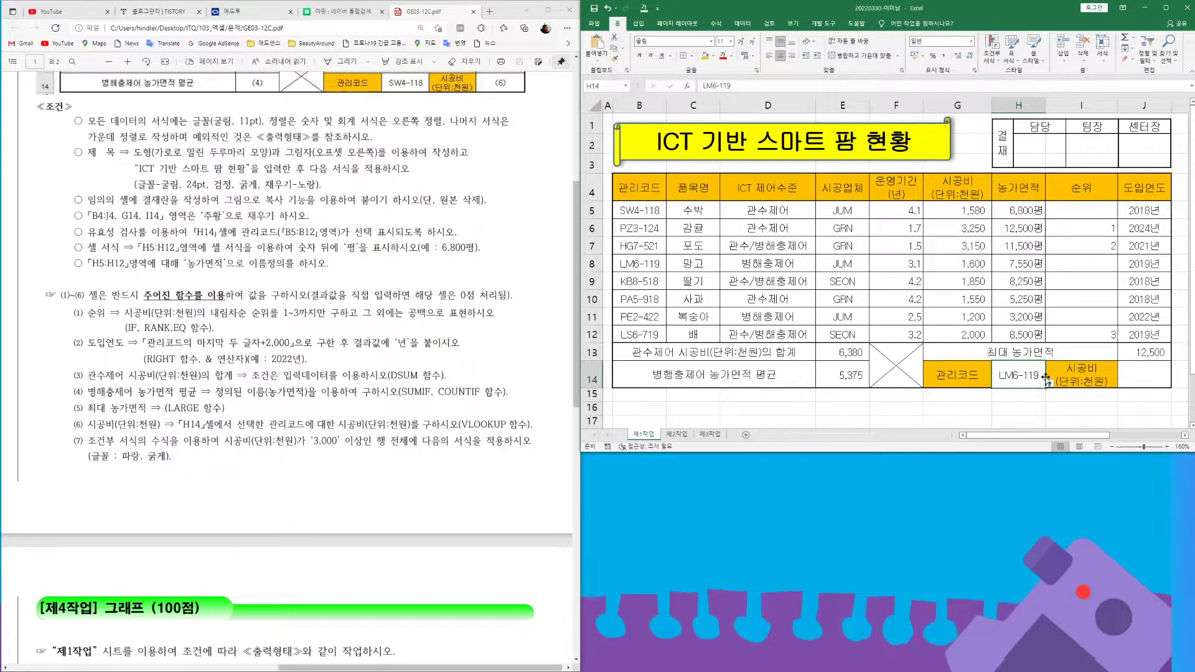
- Enter =VLOOKUP(H14,B4:J12,6,0) in J14 to look up the 시공비, and format the result with comma style
left_click(1147, 378)
type("=vl")
key("Tab")
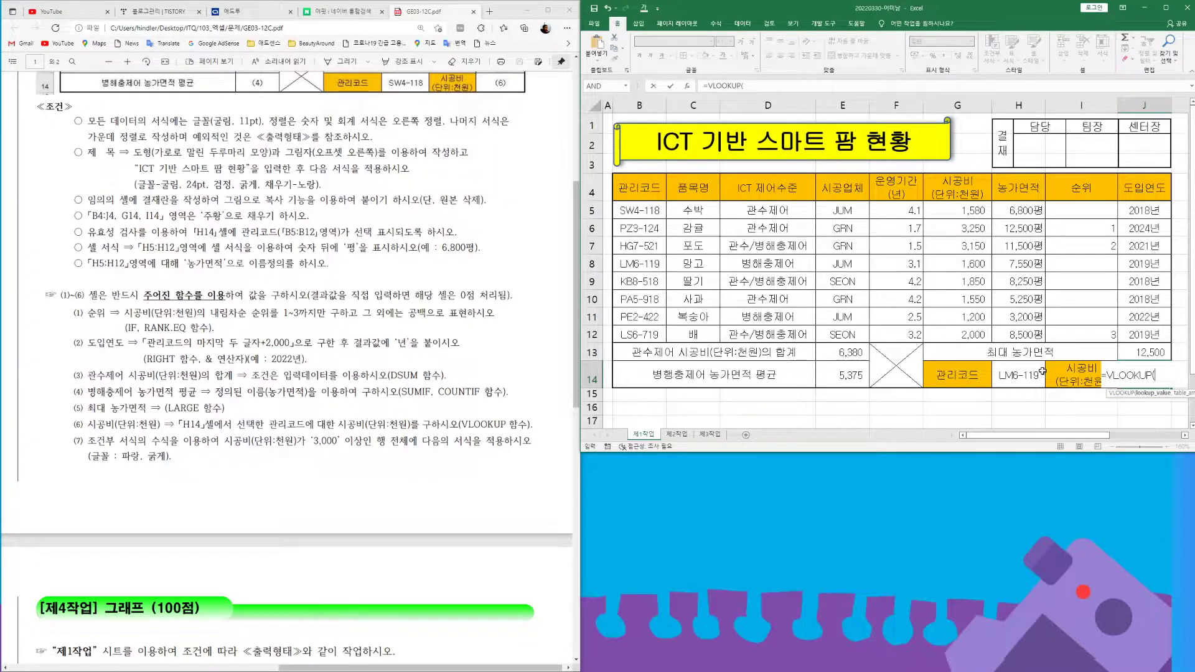
left_click(1020, 374)
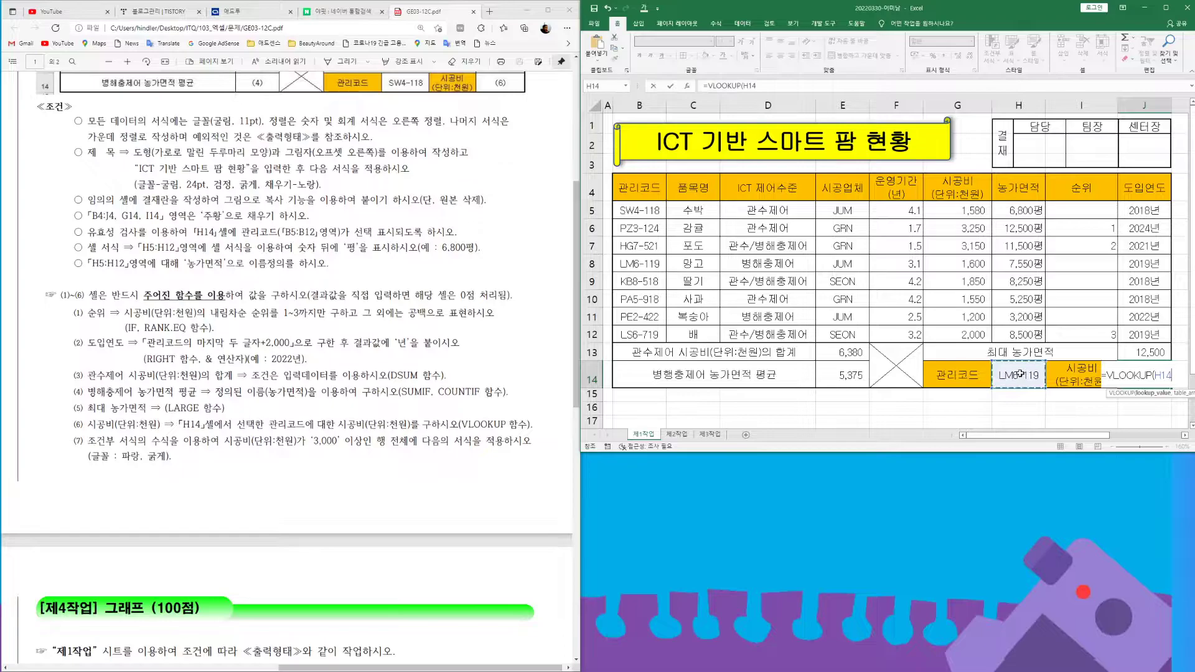
type(",")
left_click_drag(632, 189, 1135, 334)
type(",")
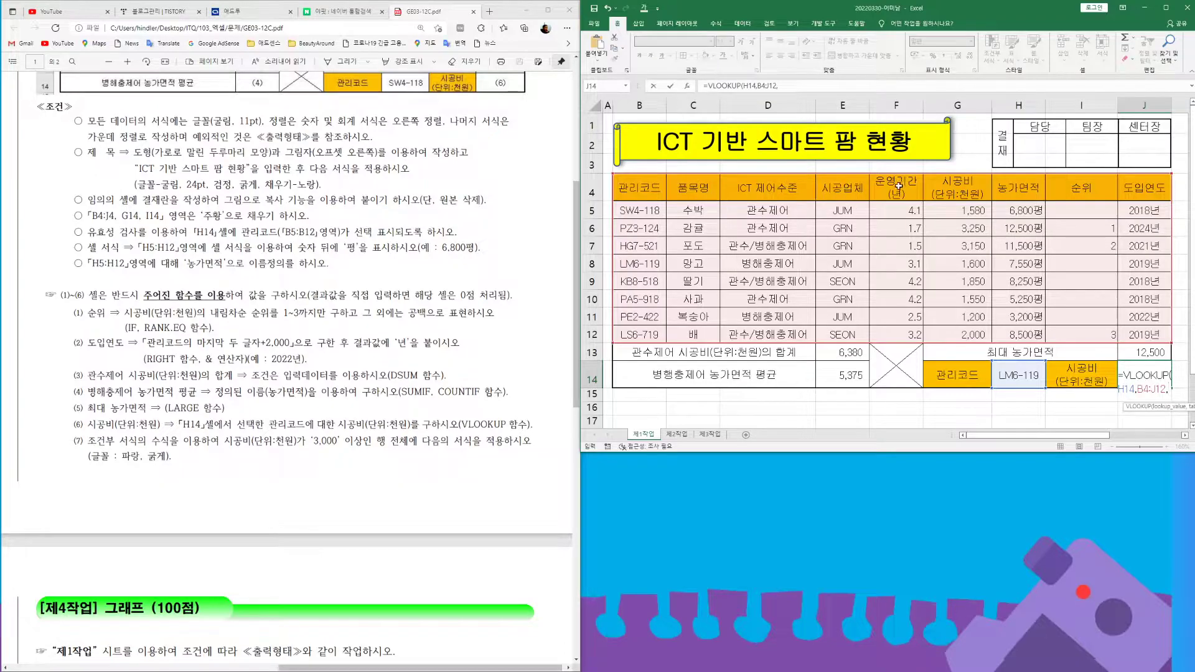
type("6")
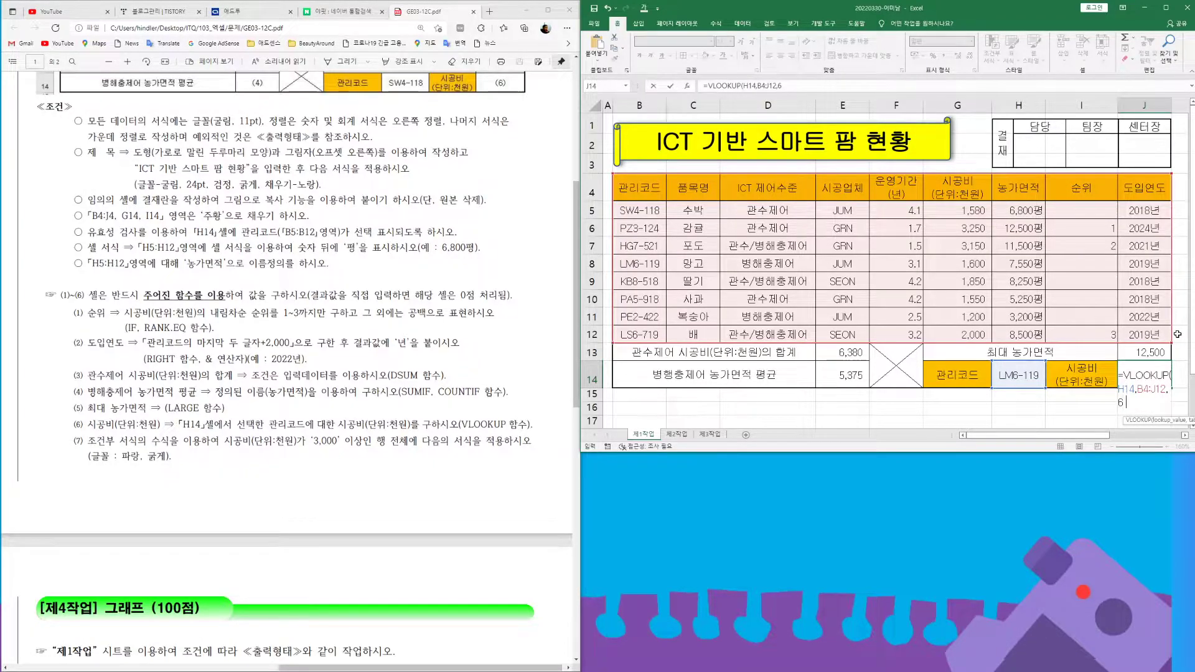
type(",0)")
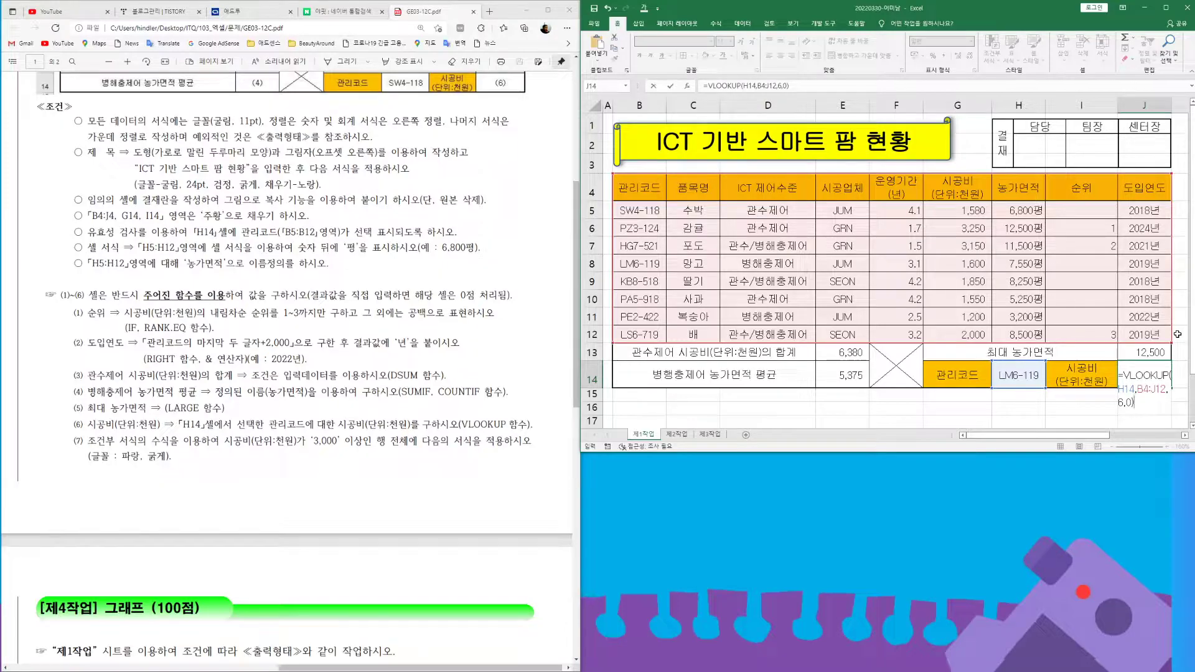
key("Return")
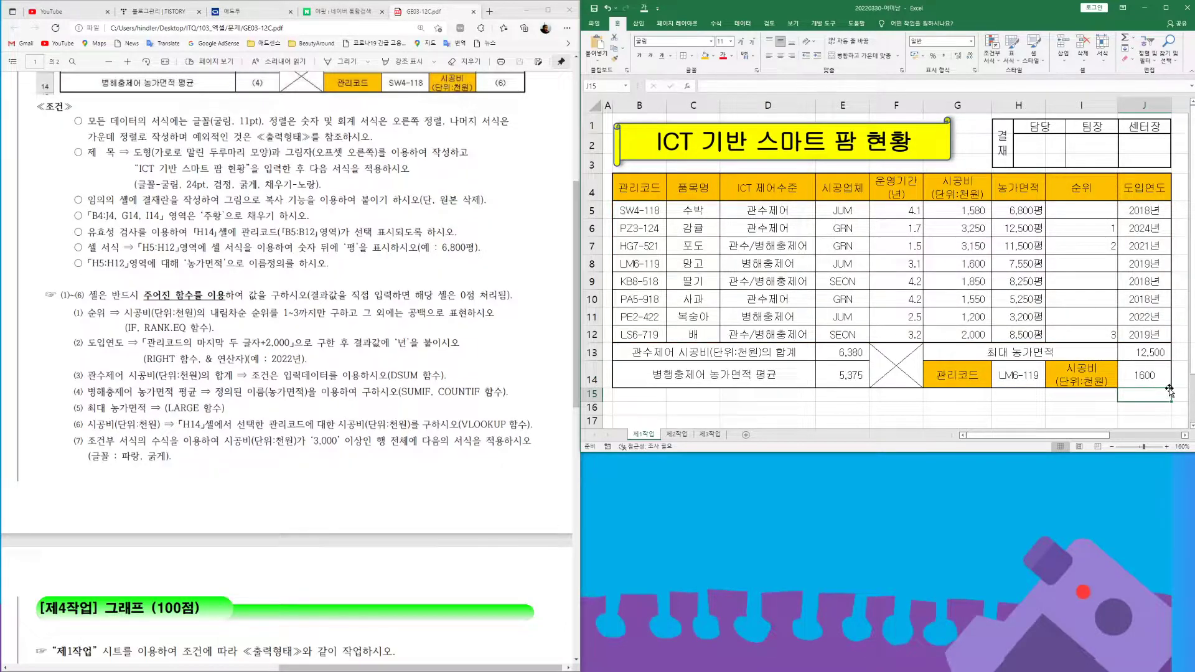
left_click(1156, 380)
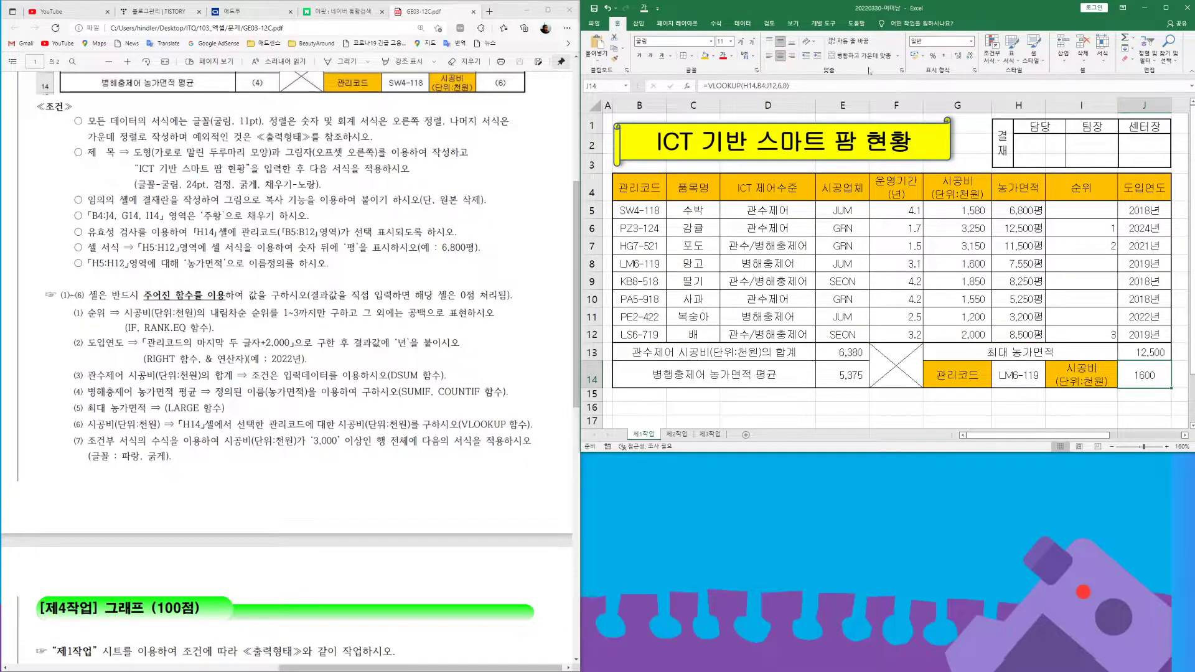
left_click(943, 55)
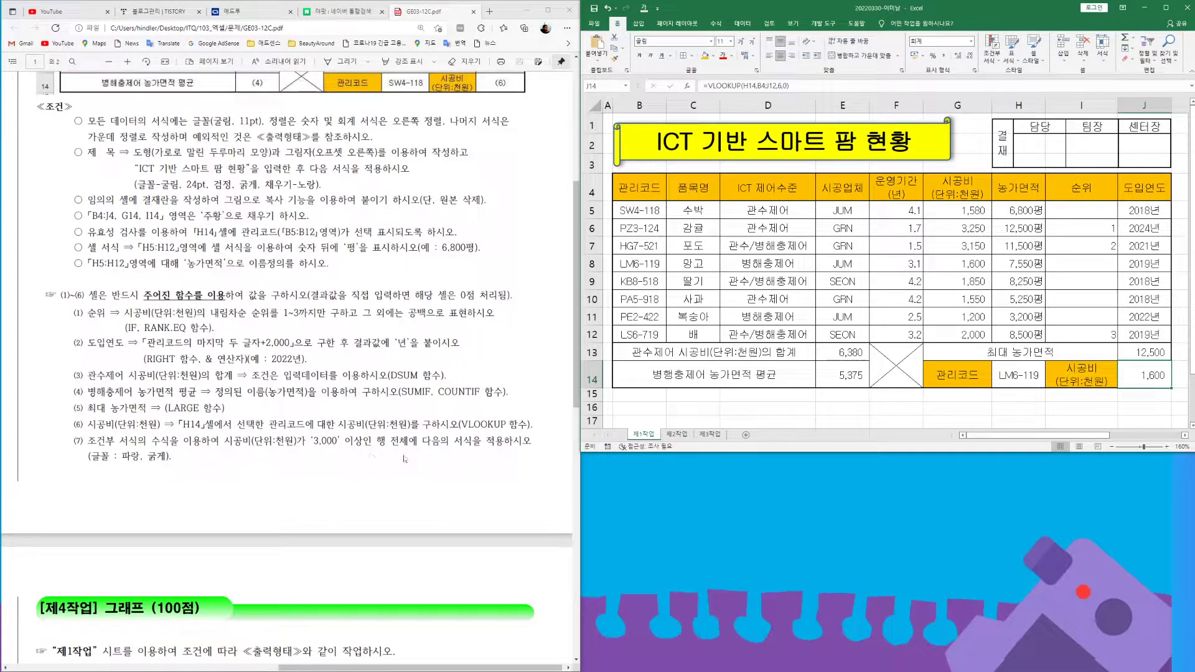
- Start a new formula-based conditional formatting rule for the data rows B5:J12, keeping the table cells in view
left_click(962, 210)
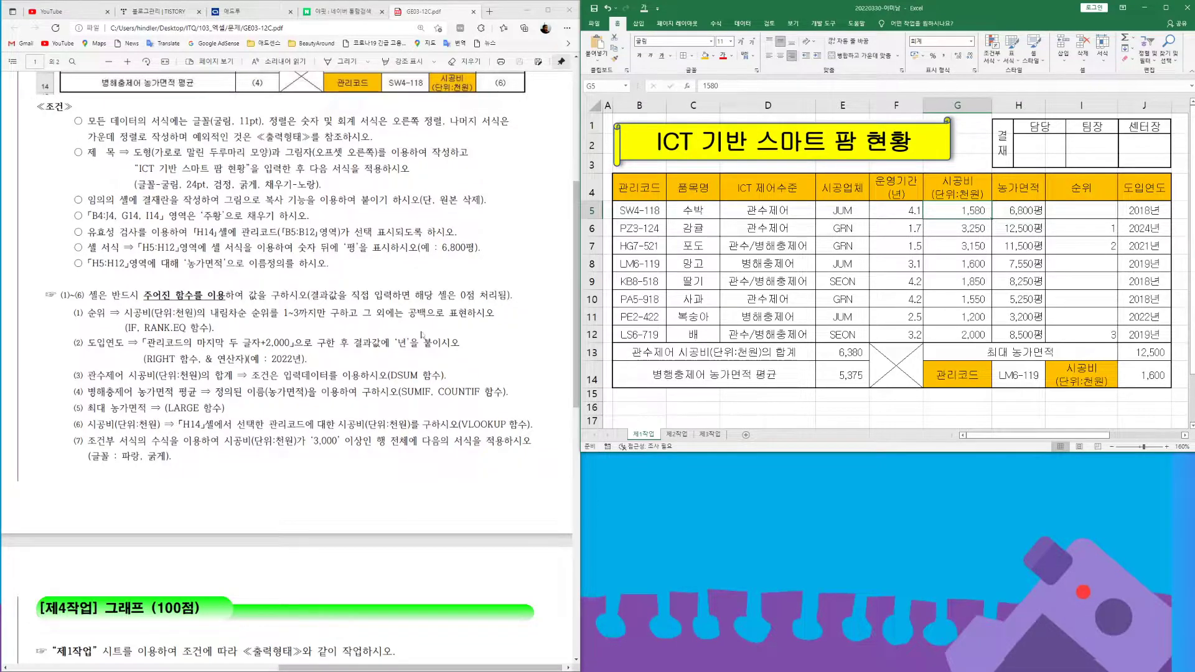
left_click_drag(641, 212, 1176, 348)
left_click_drag(642, 187, 1154, 336)
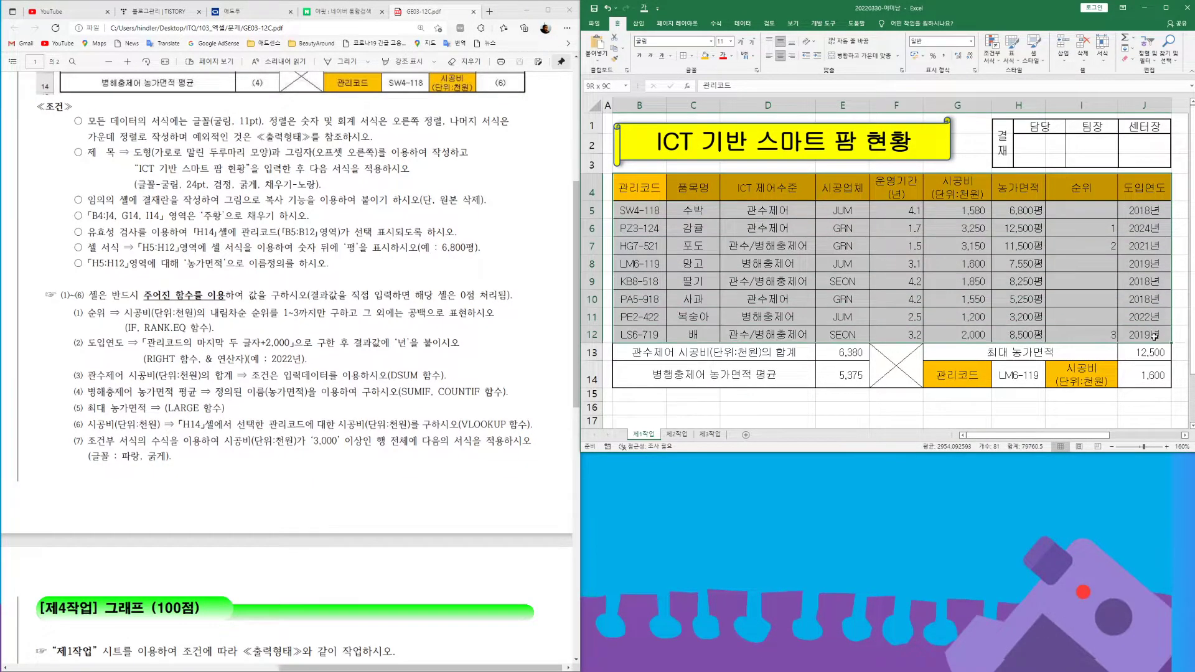
left_click_drag(636, 211, 1145, 333)
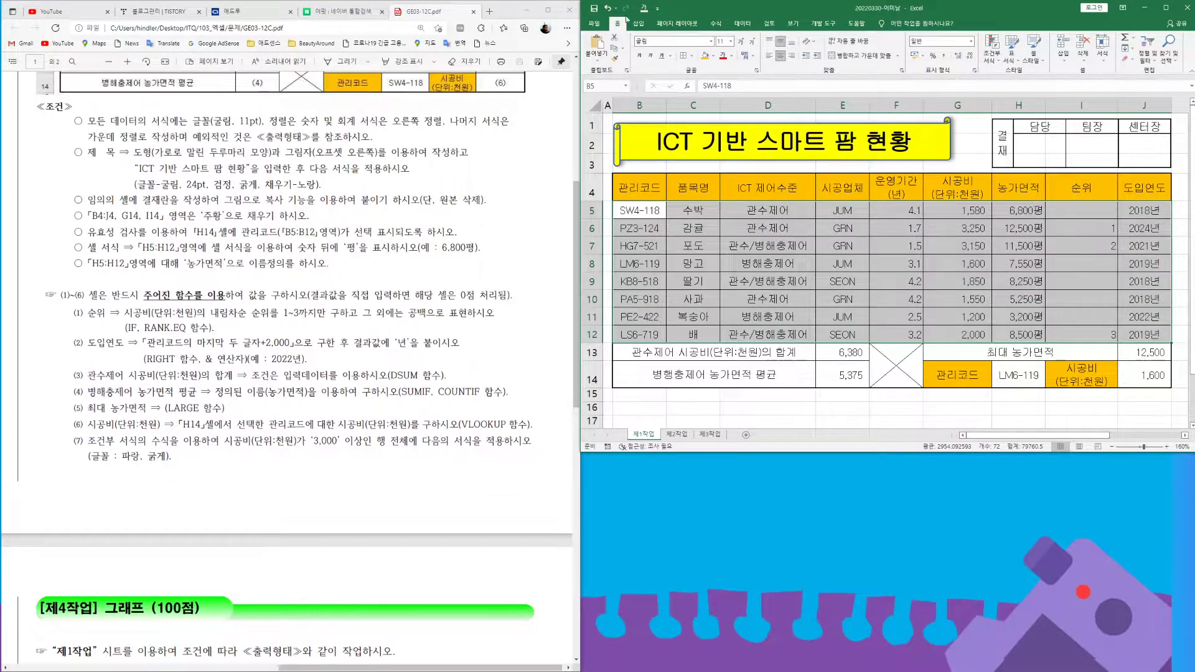
left_click(992, 49)
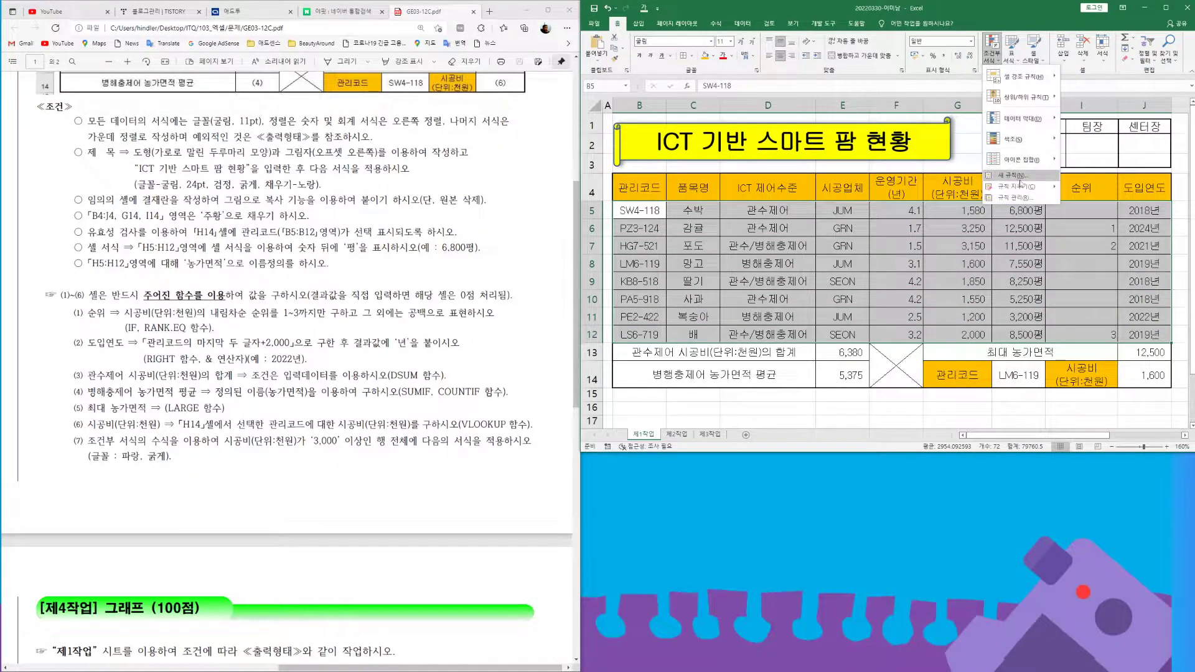
left_click(1020, 181)
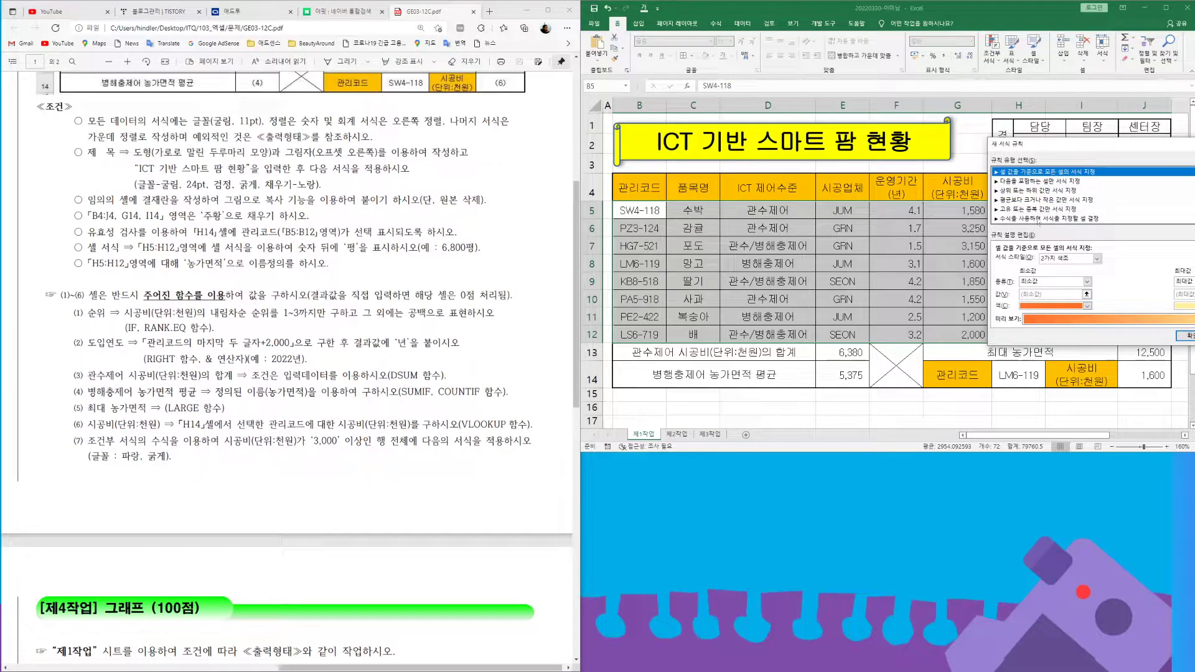
left_click(1038, 218)
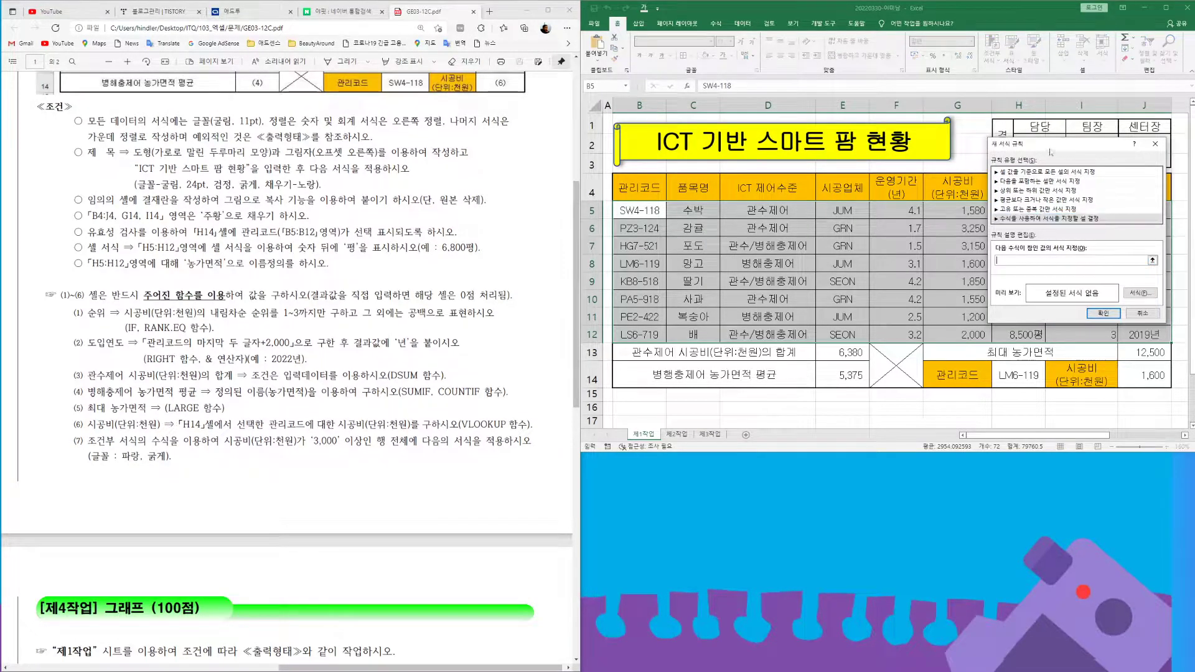
left_click_drag(1050, 151, 838, 259)
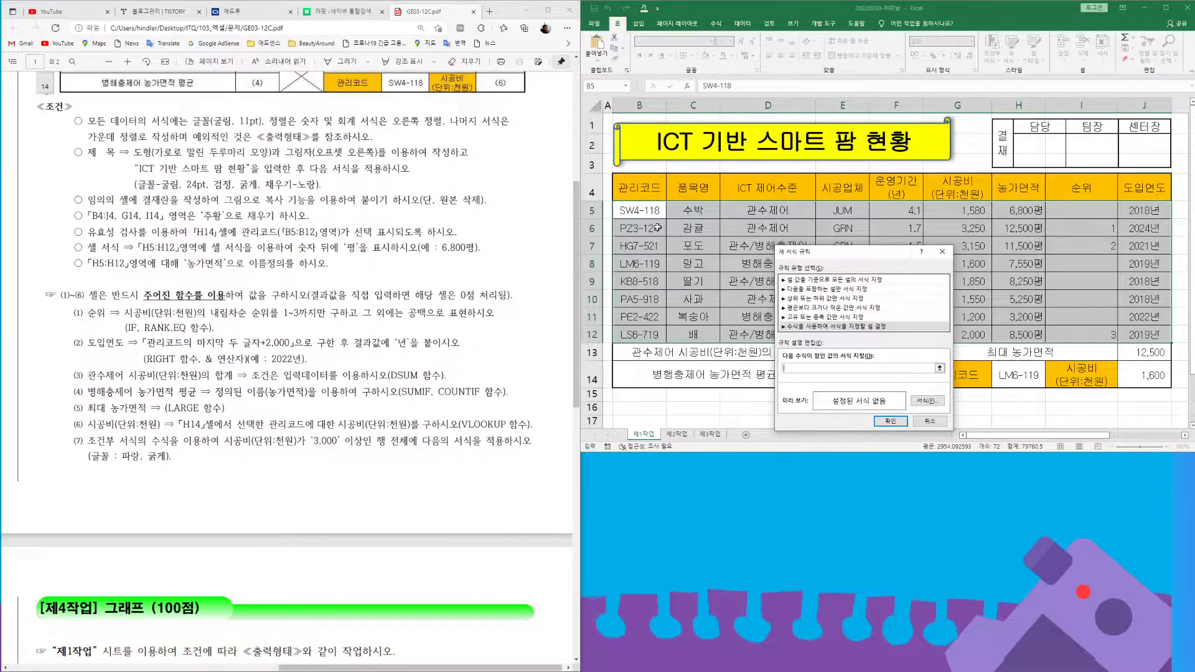
- Enter =$G5>=3000 as the formula of the new conditional formatting rule for the table rows
left_click(969, 211)
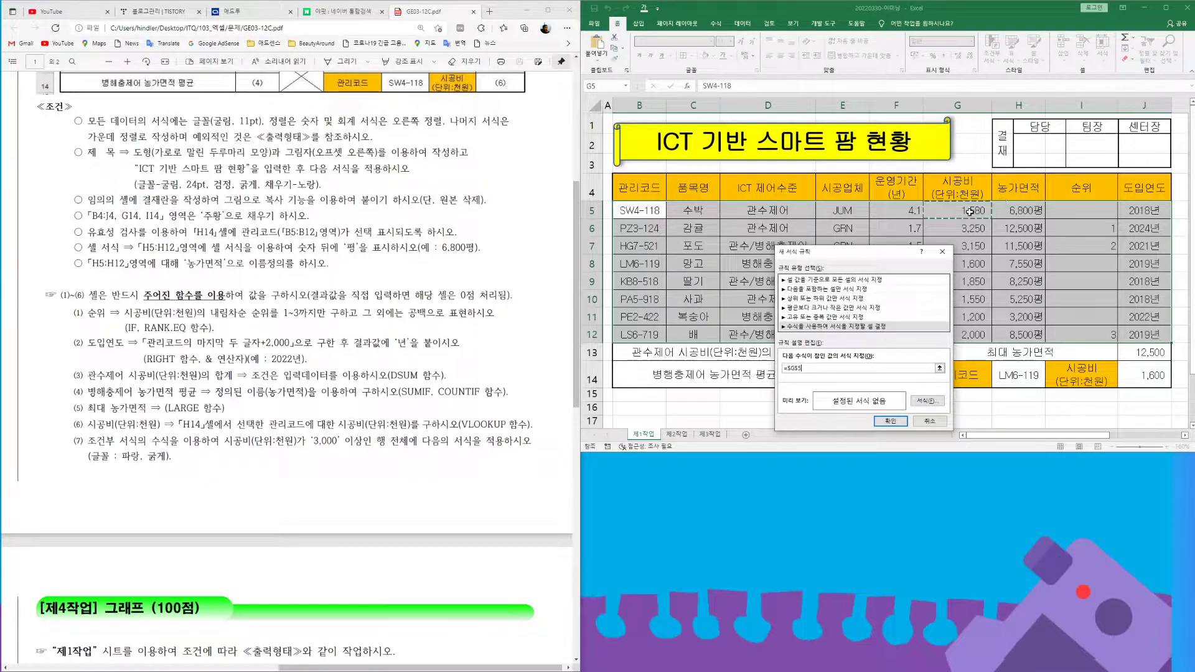
key("F4")
key("F4")
type(">=")
type("=")
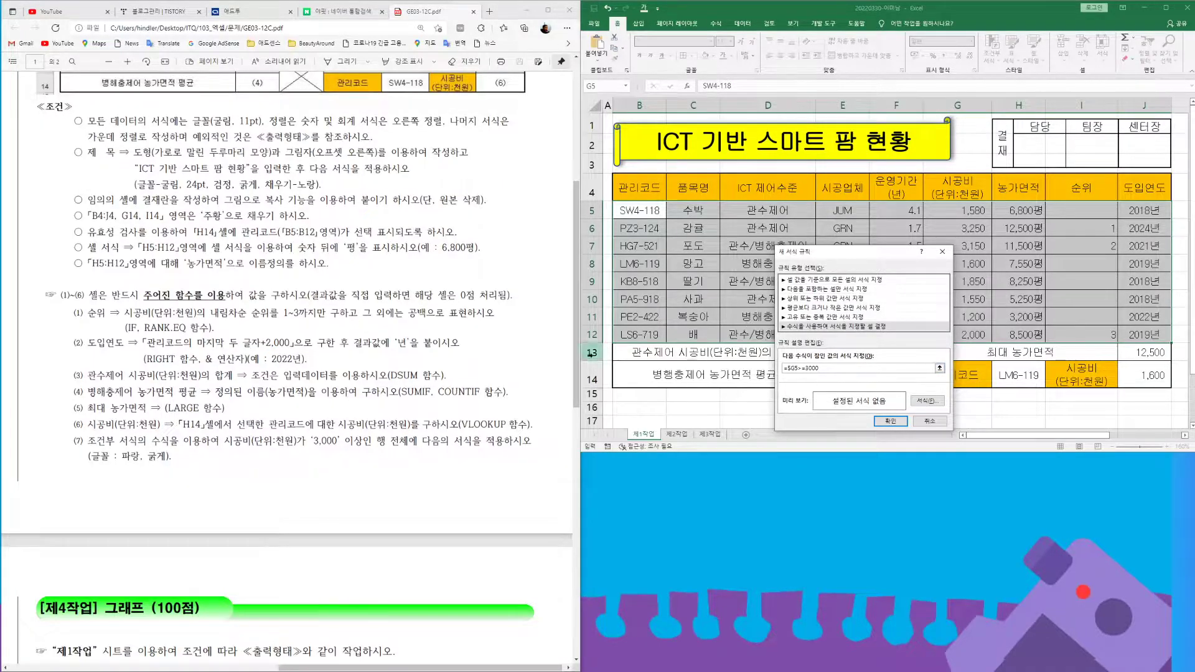
- Give the conditional formatting rule a bold blue font and apply it to the selected rows
left_click(928, 402)
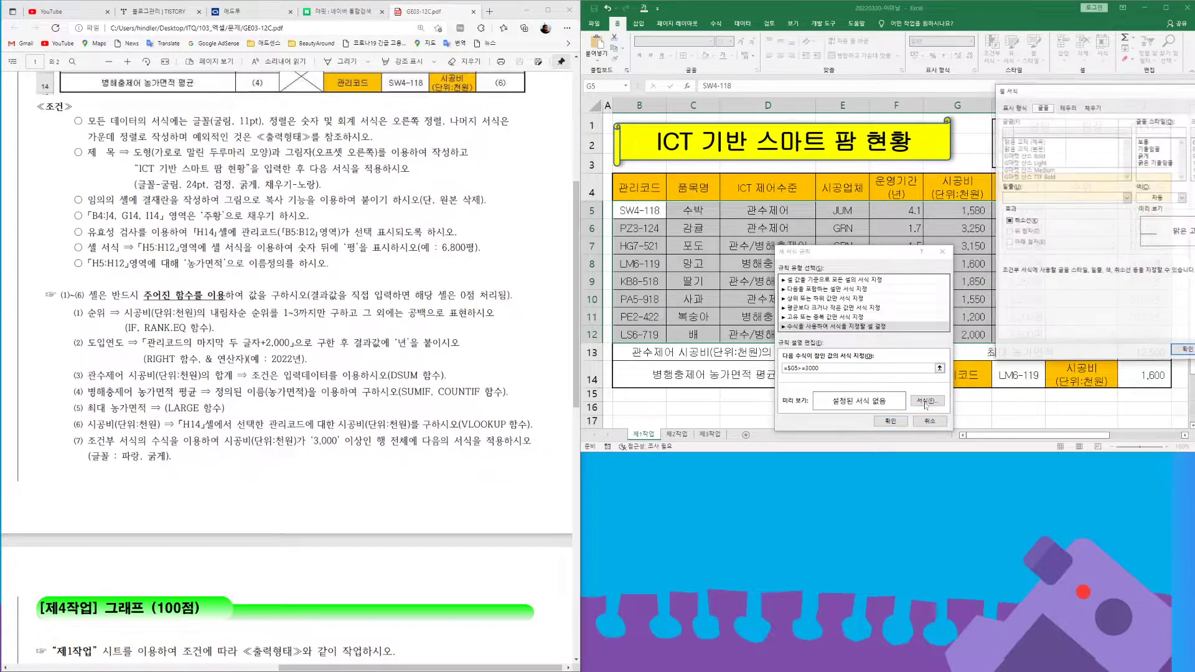
left_click(1148, 156)
left_click(1181, 198)
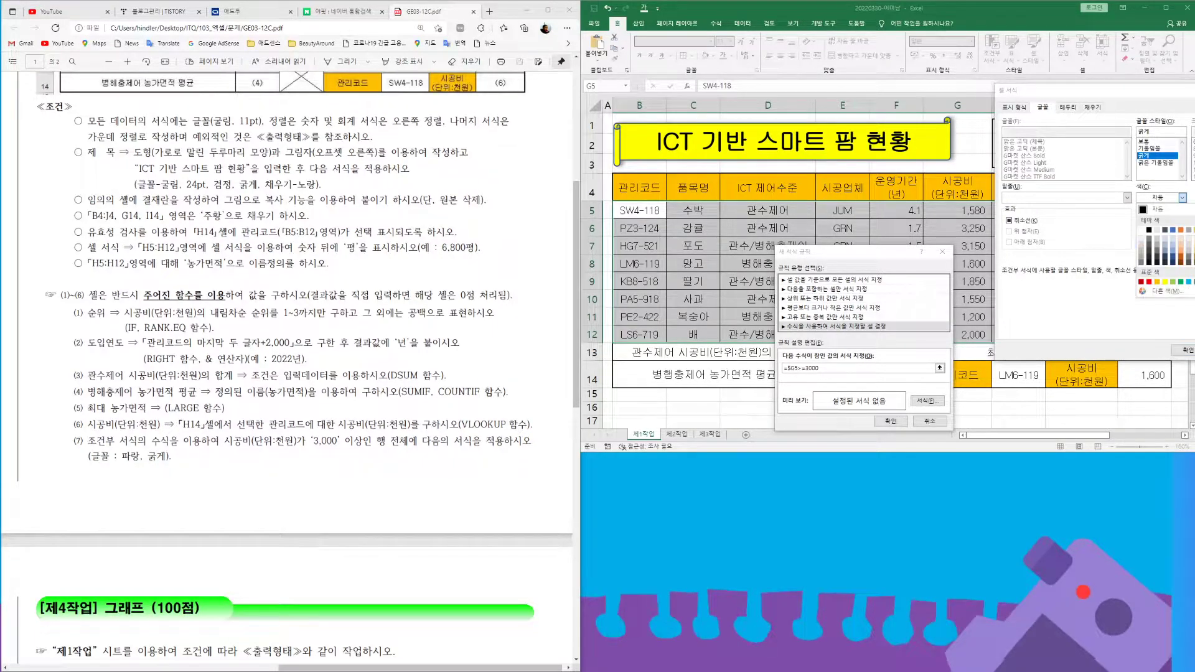
left_click(1173, 229)
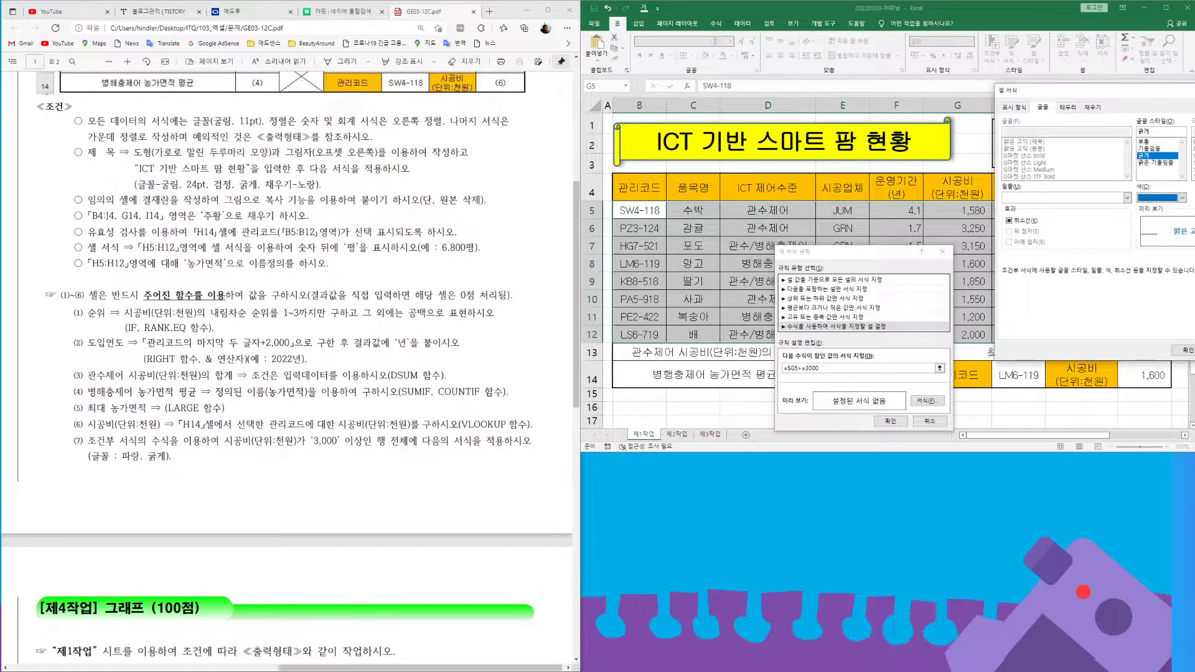
left_click(1185, 351)
left_click(904, 420)
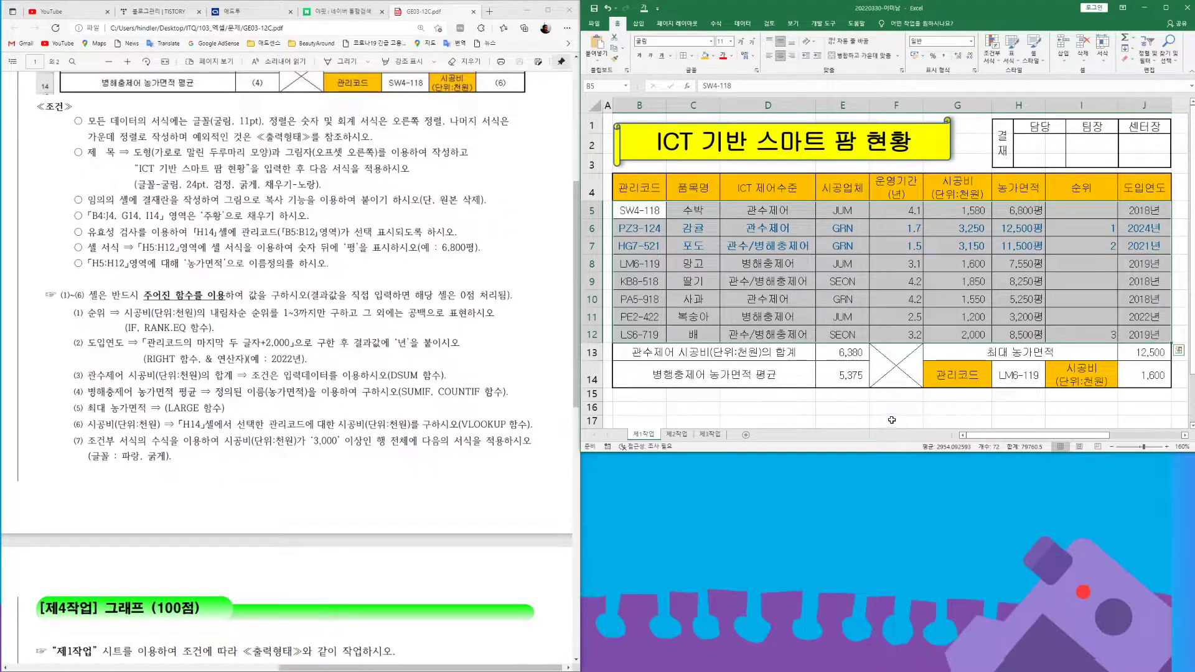
left_click(845, 412)
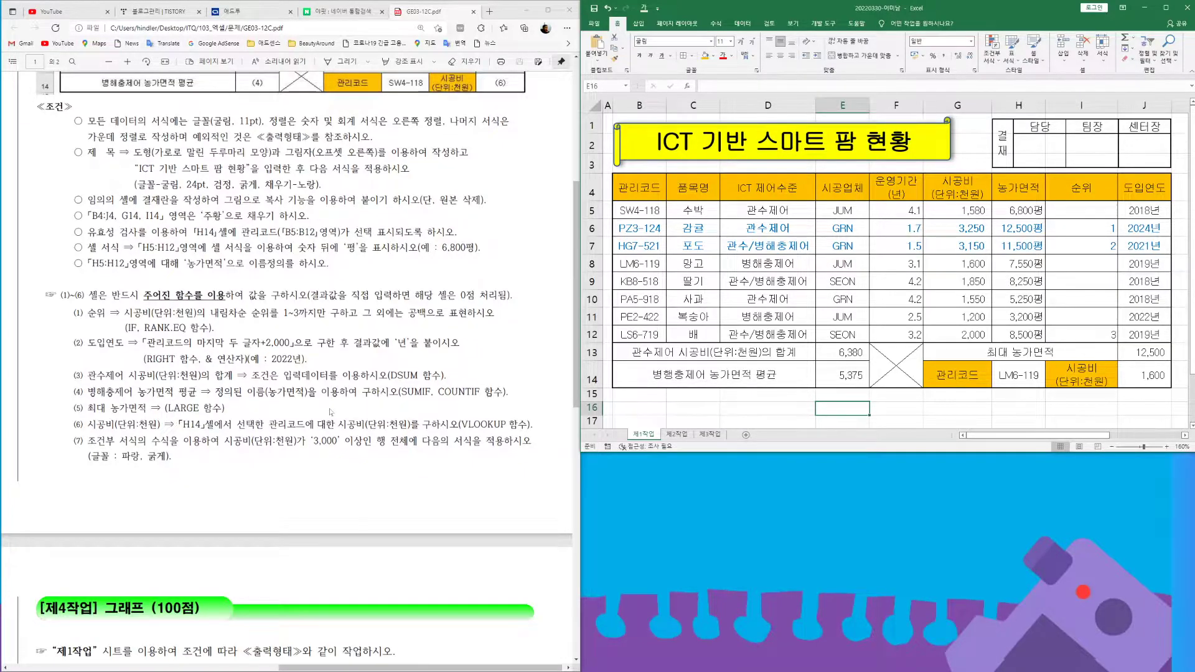
- Examine the 제2작업 instructions in the exam PDF and the 제2작업 sheet they apply to
scroll(331, 412, "down", 3)
left_click_drag(467, 667, 227, 669)
scroll(286, 373, "down", 3)
scroll(286, 374, "down", 2)
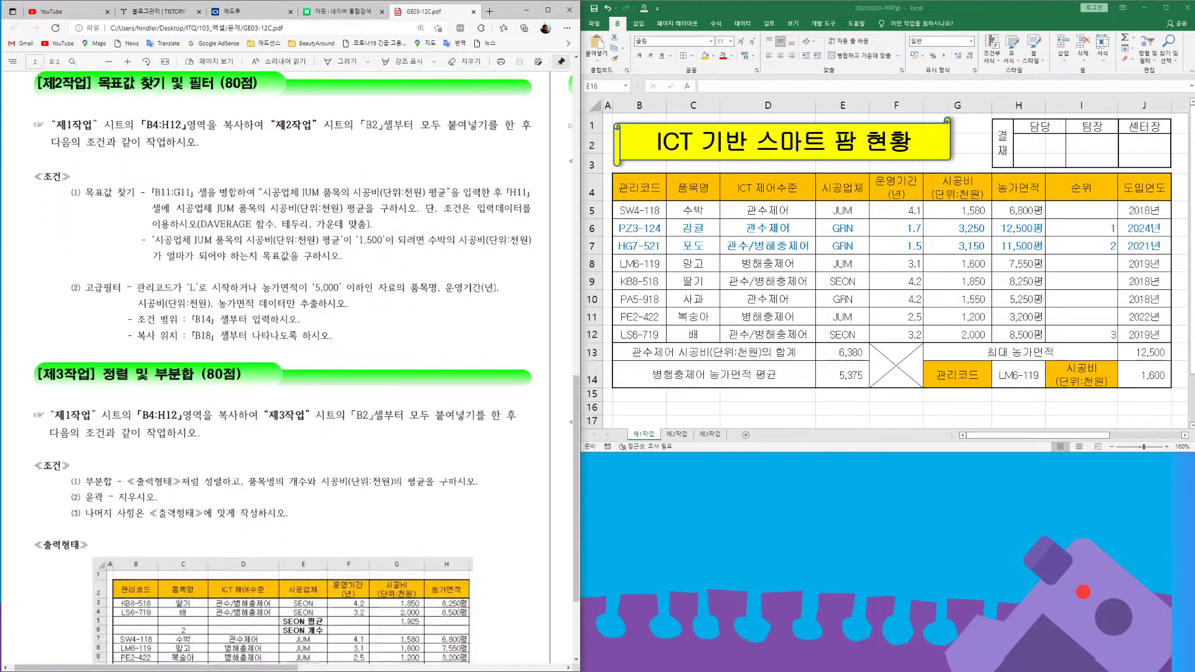
scroll(286, 374, "down", 3)
scroll(287, 374, "up", 3)
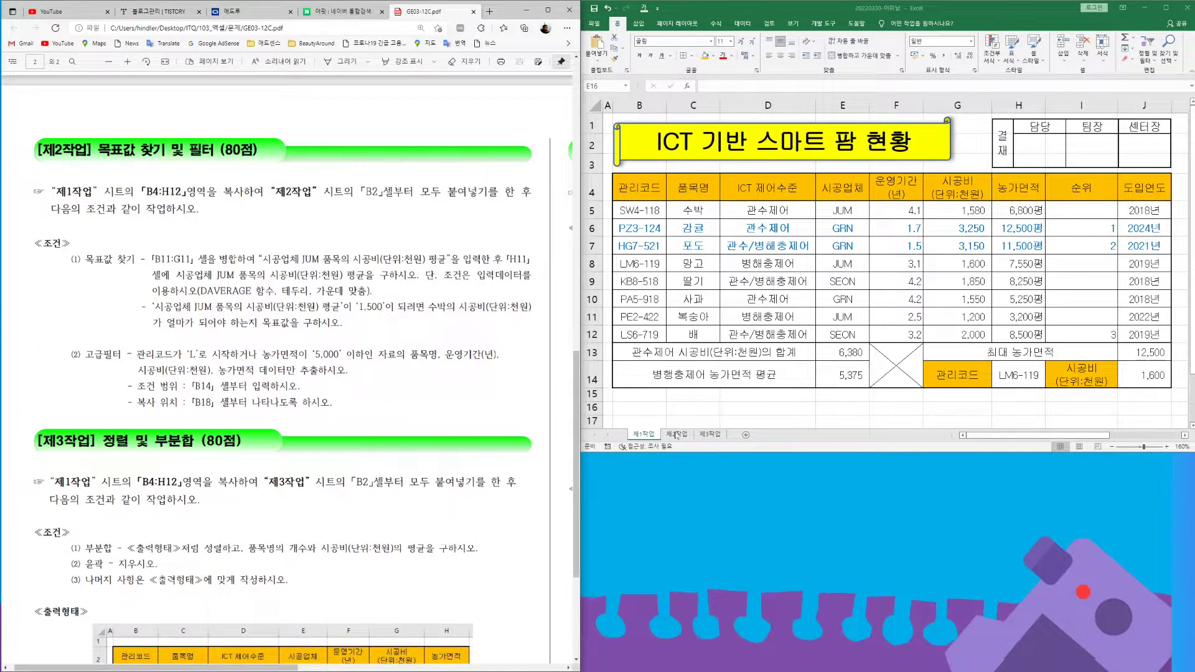
left_click(677, 435)
left_click(676, 436)
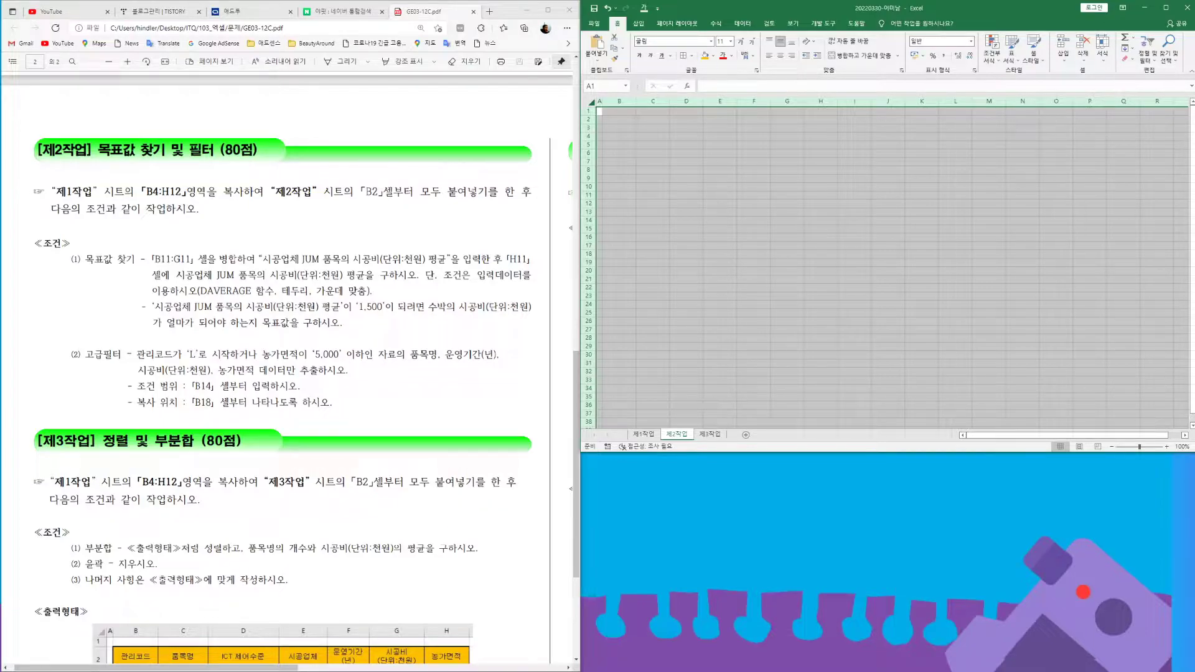
- Copy the range B4:H12 from the 제1작업 sheet
left_click(644, 433)
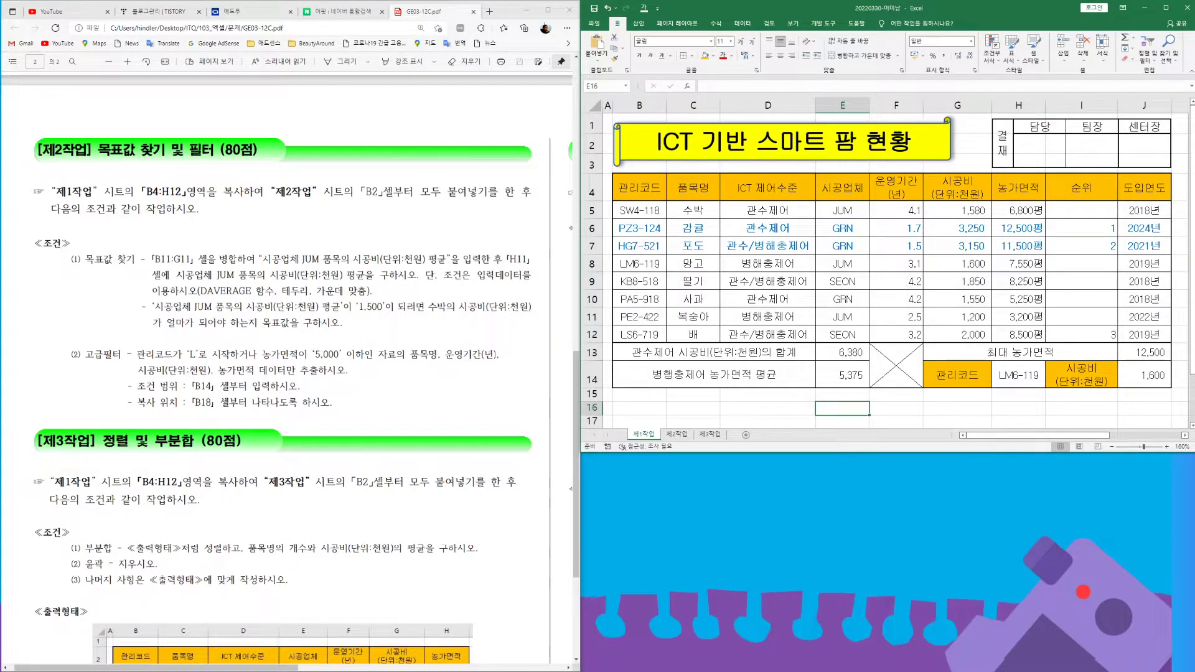
left_click_drag(635, 193, 1027, 336)
key("ctrl+c")
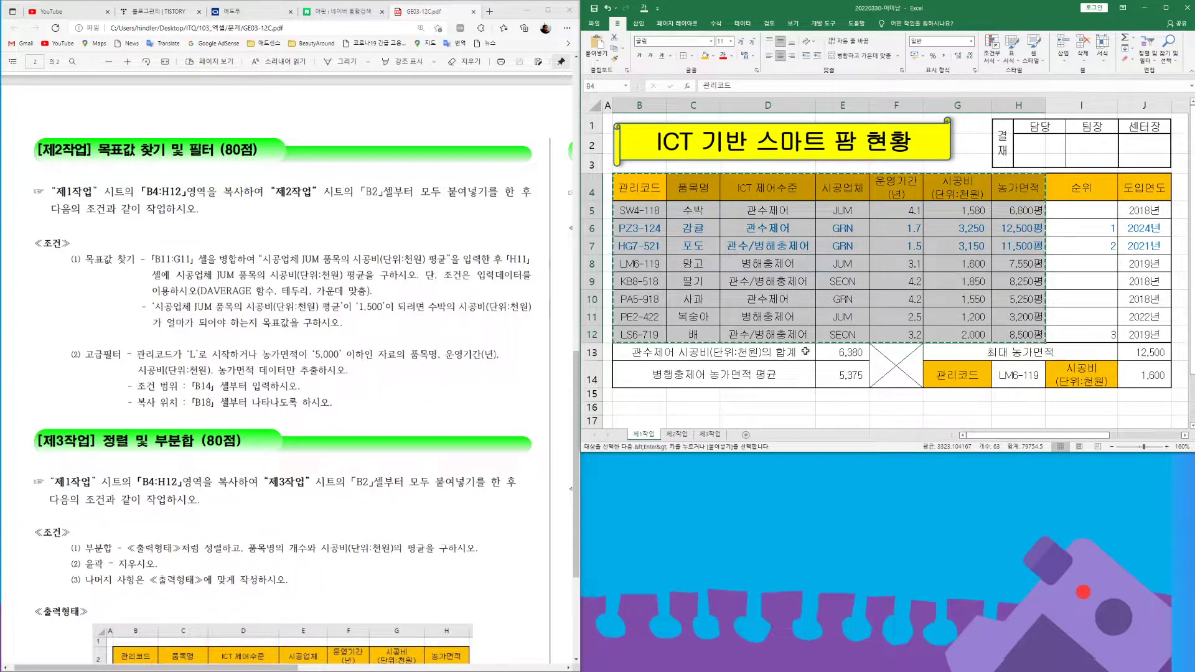
- Paste the copied table at B2 of the 제2작업 sheet, keeping the source column widths, with the sheet zoomed to 190%
left_click(677, 433)
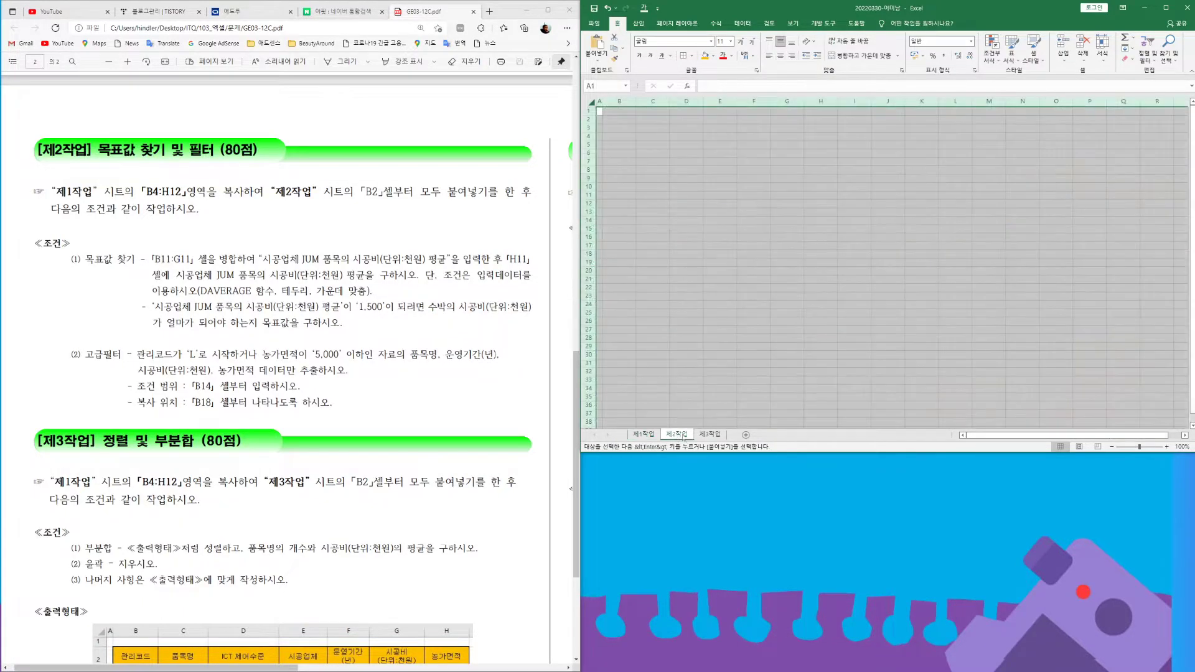
left_click(1167, 448)
left_click(1167, 448)
left_click(1166, 448)
left_click(1167, 448)
left_click(1167, 448)
left_click(1166, 448)
left_click(1167, 448)
left_click(1167, 448)
left_click(1167, 448)
left_click(666, 138)
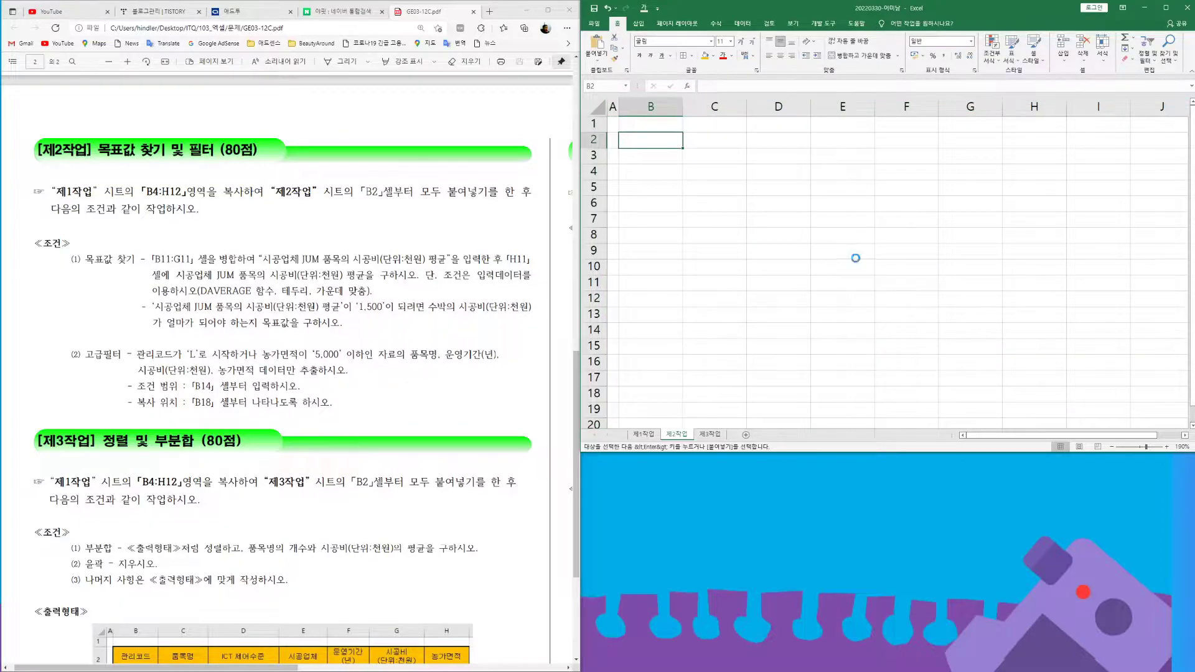
key("ctrl+v")
left_click(1082, 317)
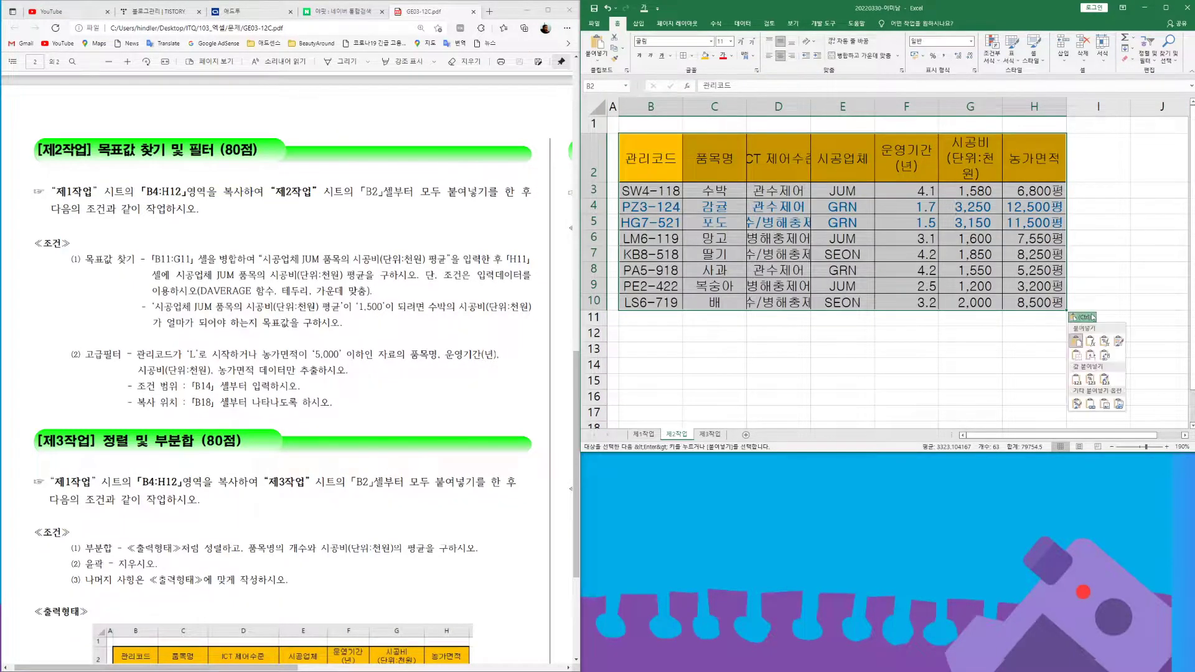
left_click(1091, 356)
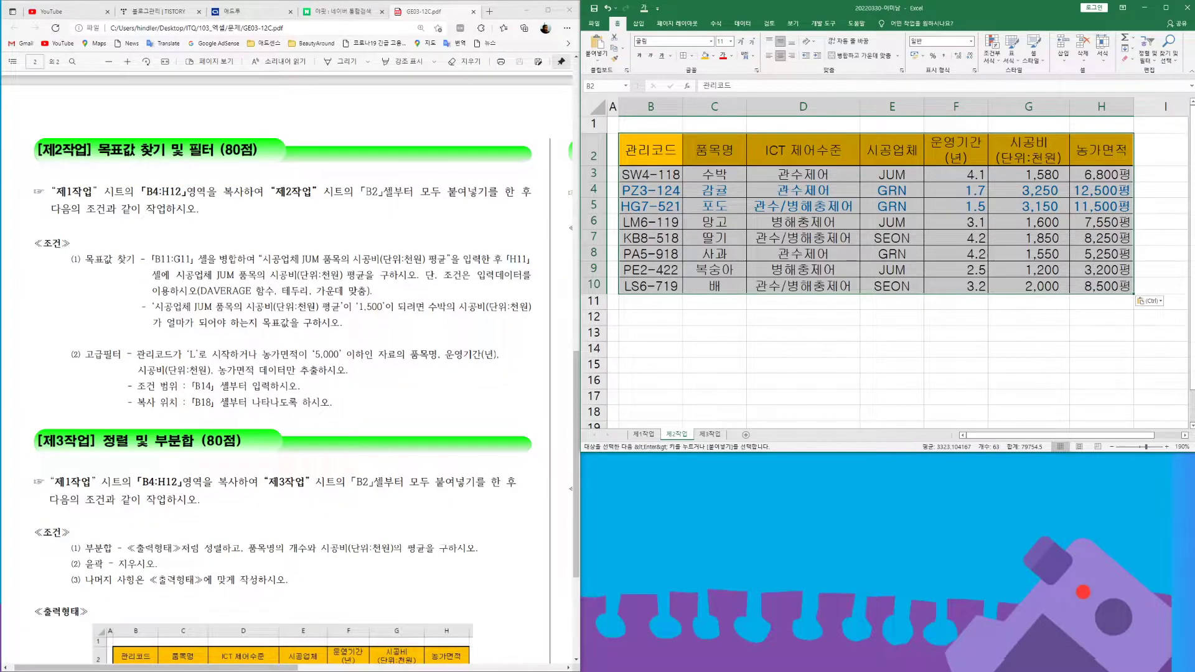
- Merge and center B11:G11 and enter the label "시공업체 JUM 품목의 시공비(단위:천원) 평균"
left_click_drag(653, 301, 1000, 307)
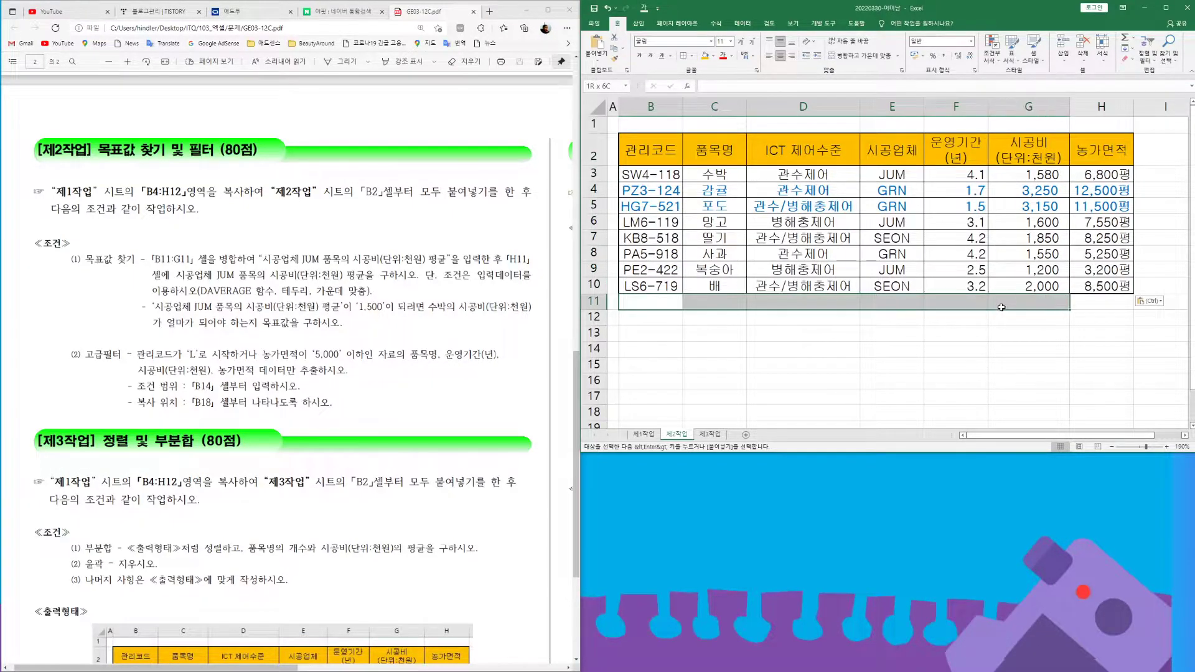
left_click(860, 55)
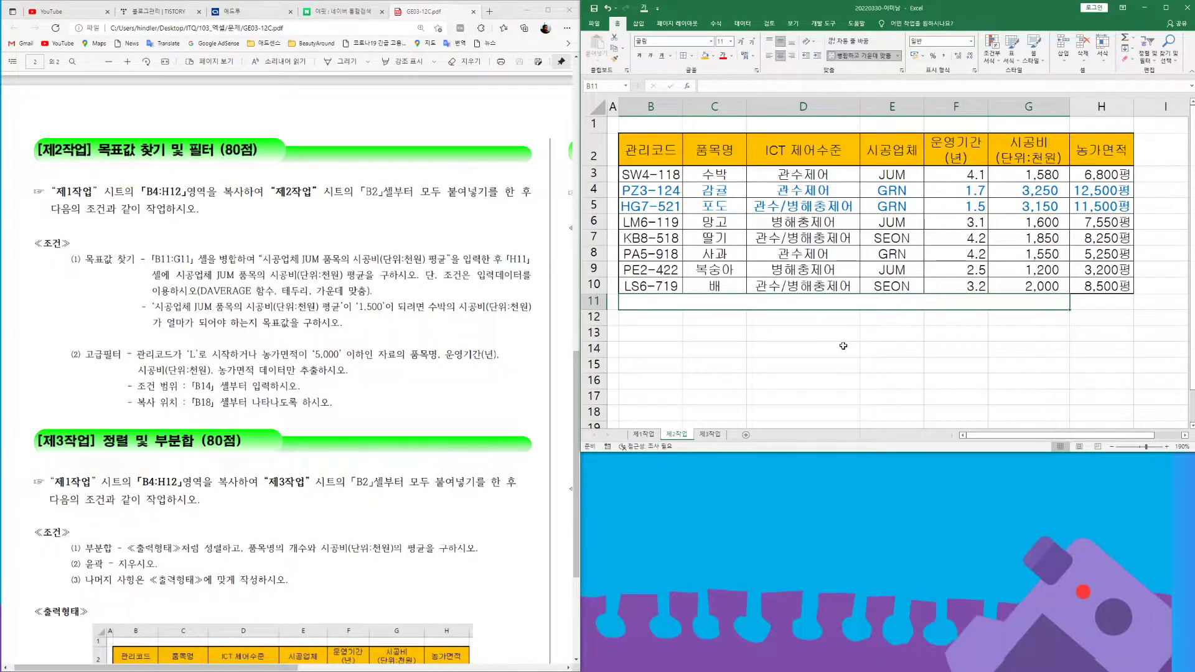
type("tl")
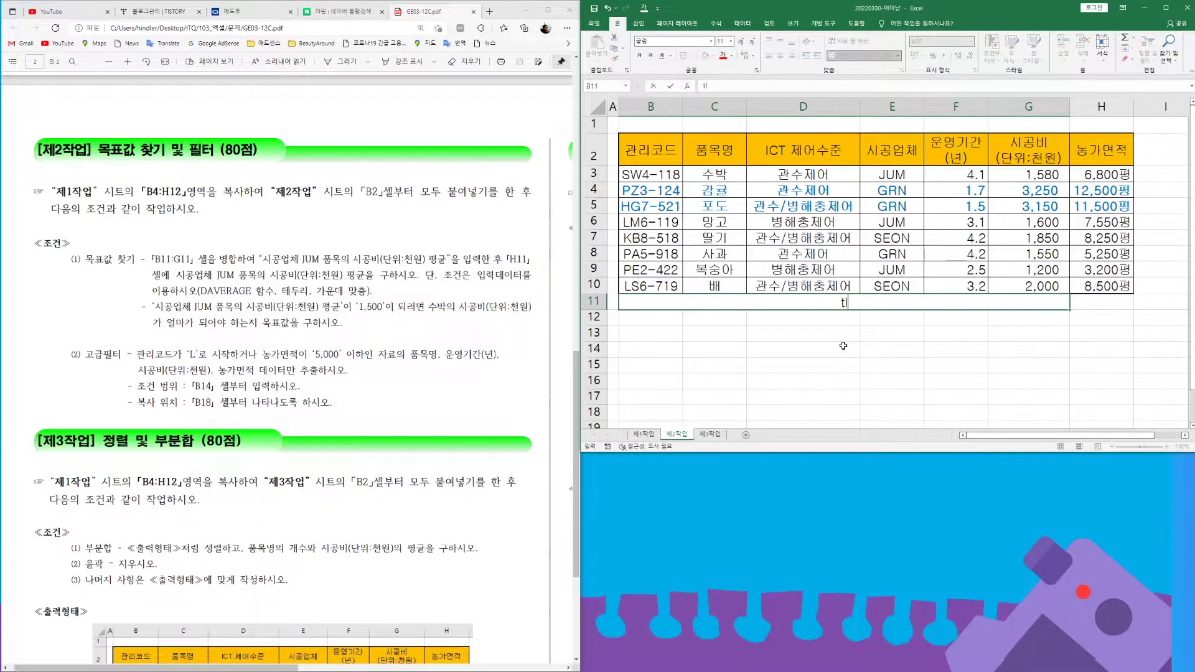
type("시공업체 JUM ")
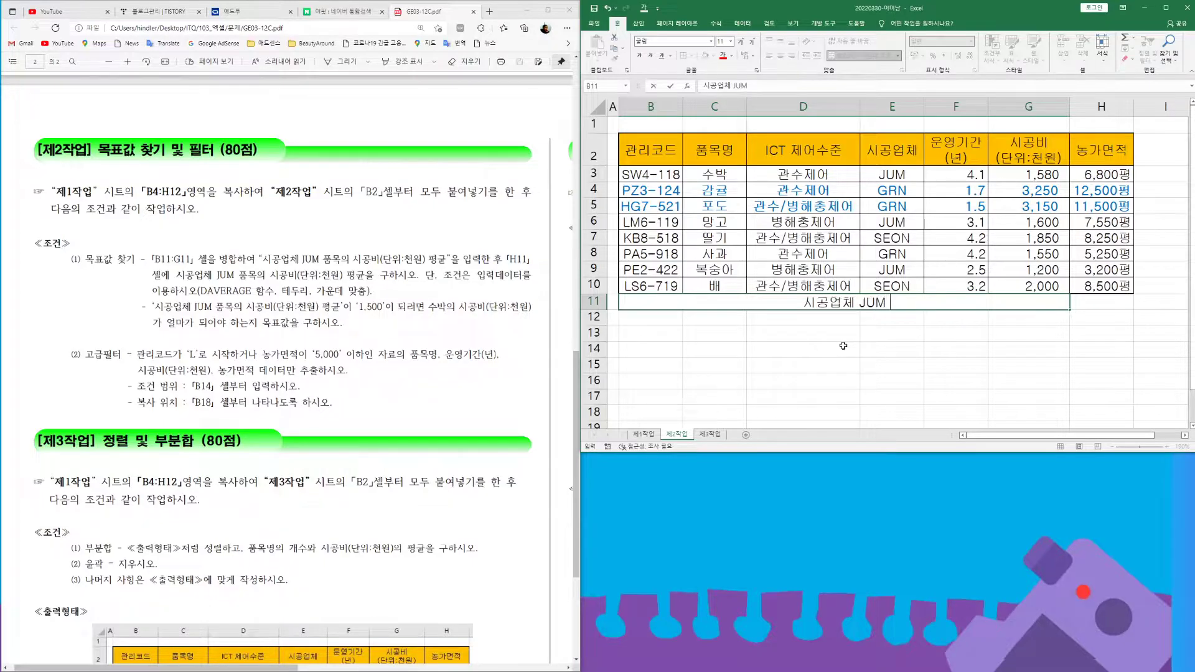
type("푸ㅁ목의 시공ㅂ")
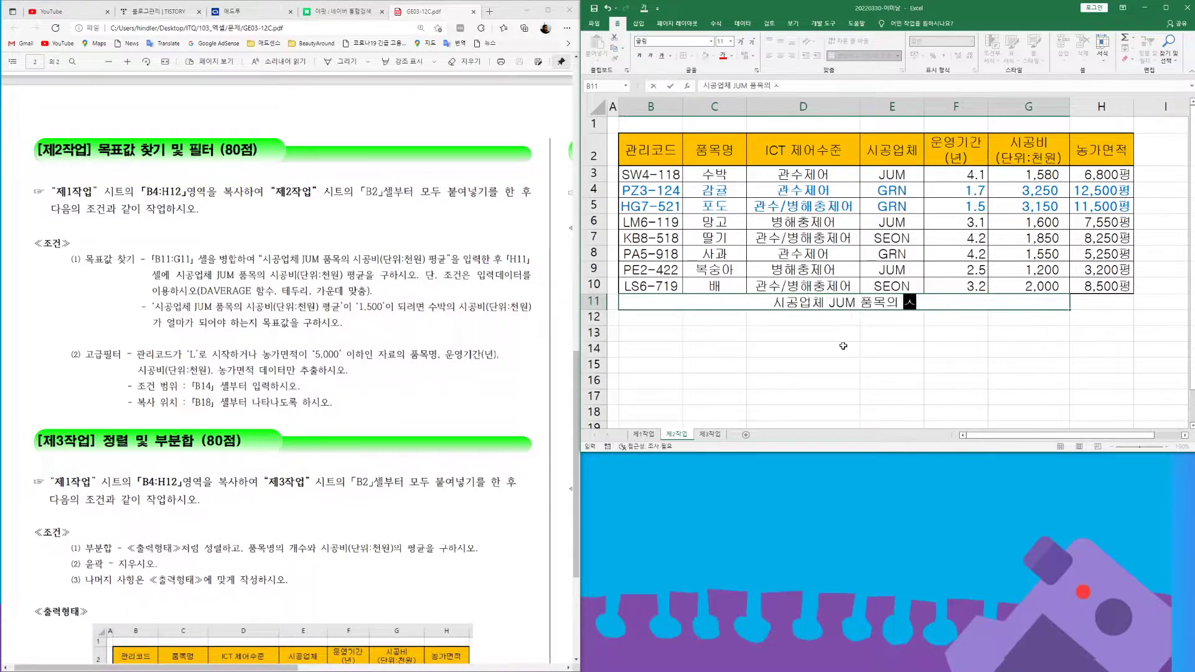
type("ㅣ(")
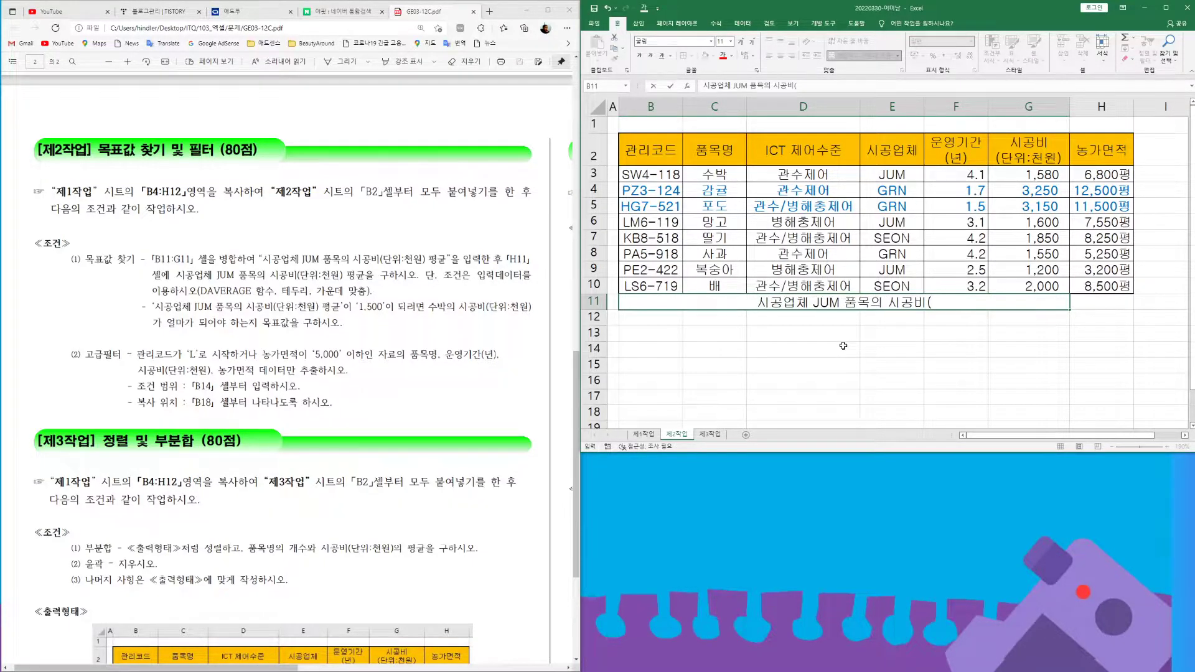
type("단우")
type("ㅣ:천ㅇ")
type("ㅝㄴ)")
type(" 평ㄱ")
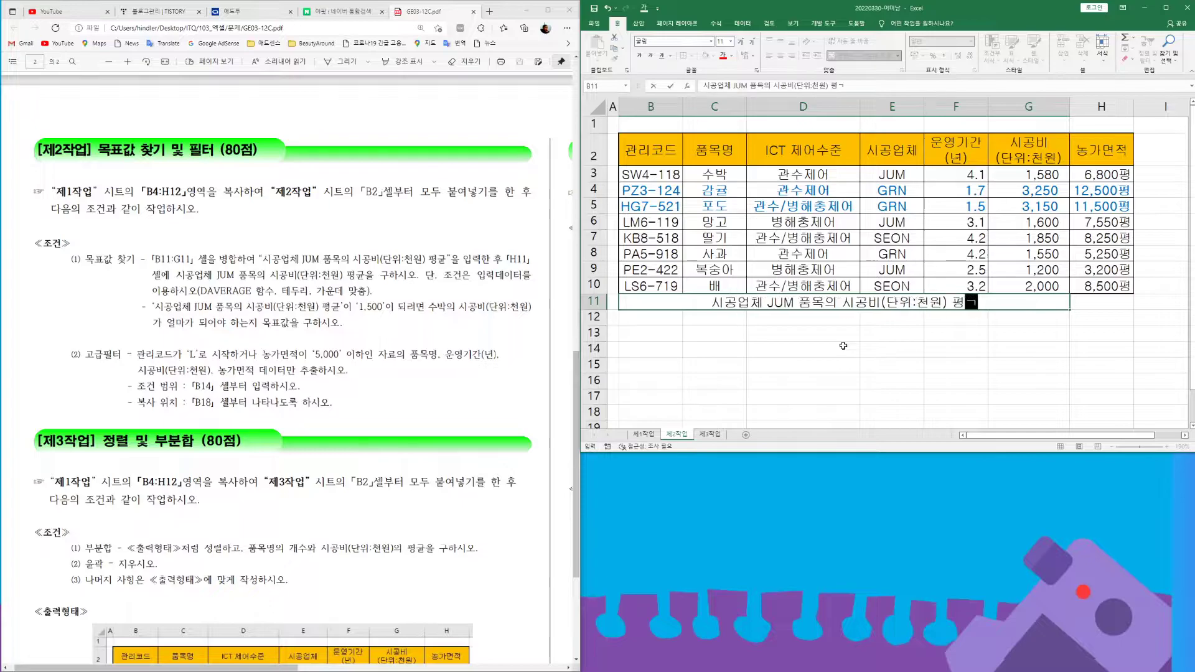
type("ㅠㄴ")
- Enter =DAVERAGE(B2:H10,G2,E2:E3) in H11 to average the construction cost of the JUM items
left_click(1102, 302)
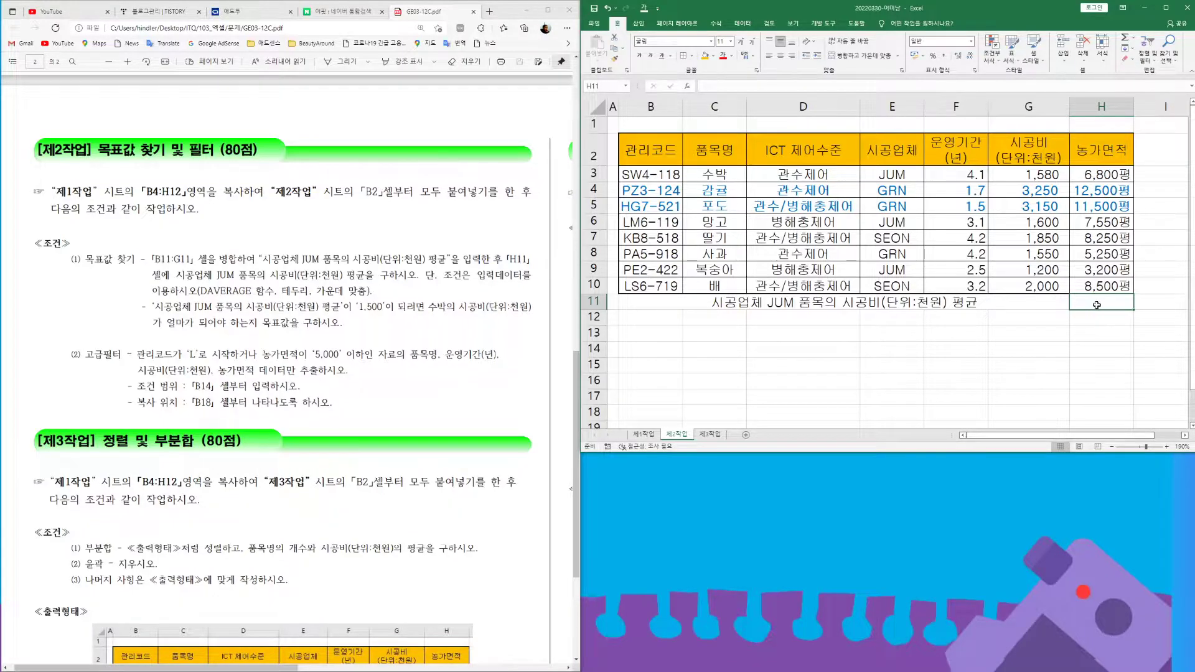
type("=dave")
key("Tab")
left_click_drag(648, 144, 1099, 283)
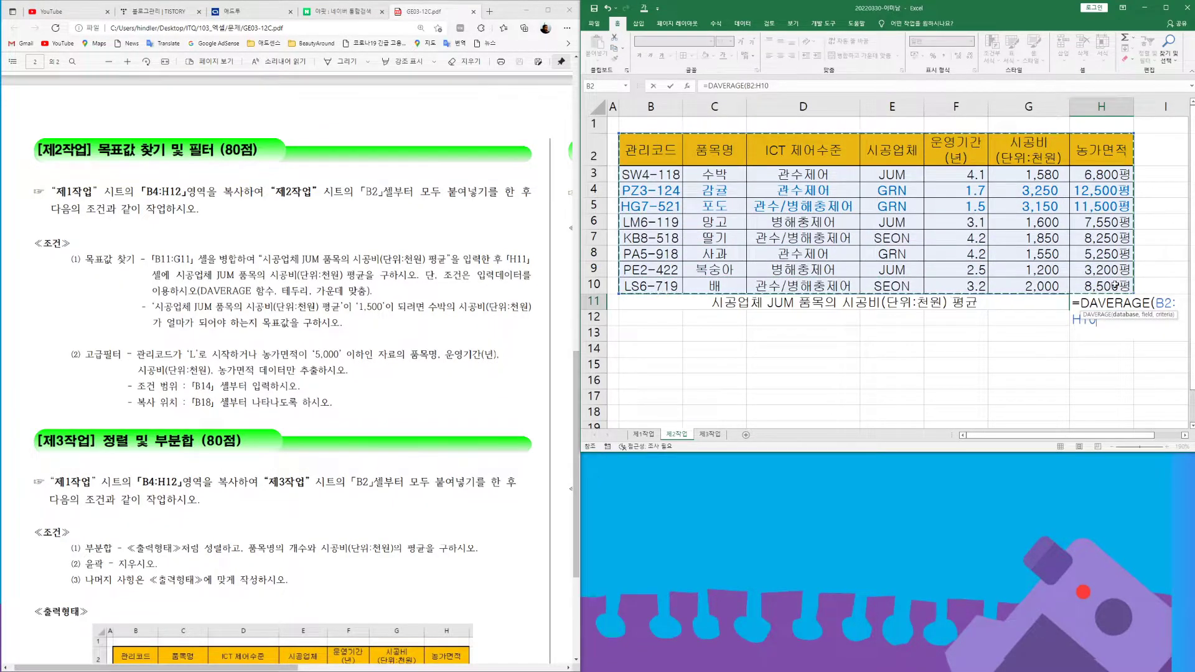
type(",")
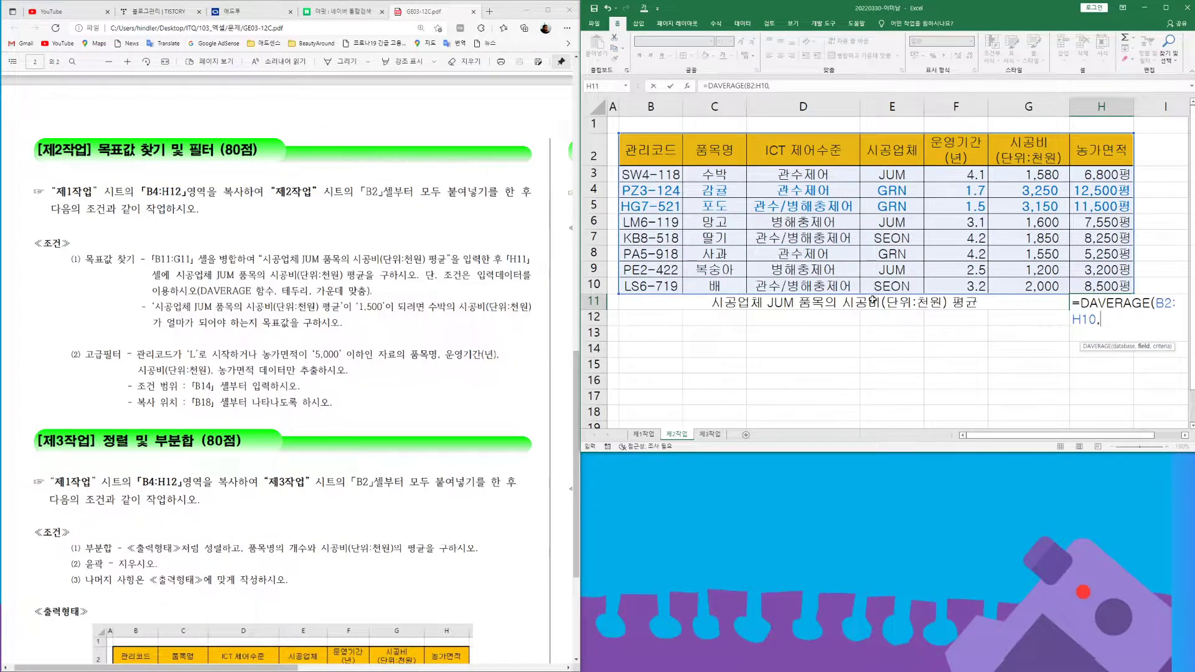
left_click(1033, 148)
type(",")
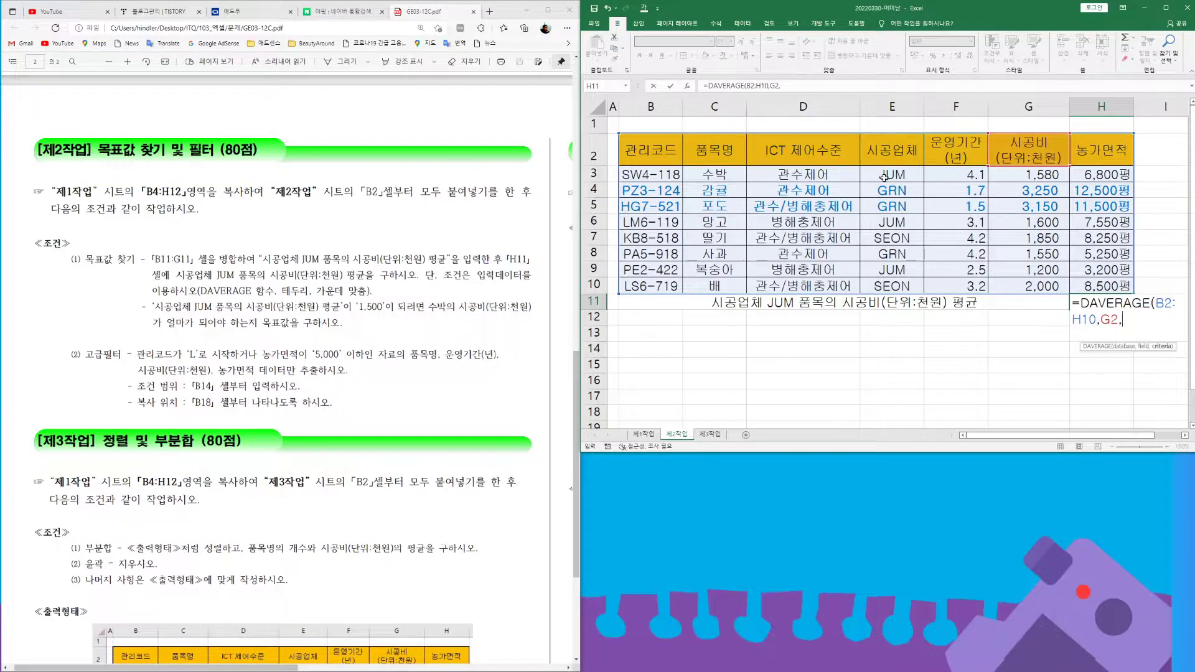
left_click_drag(890, 146, 890, 173)
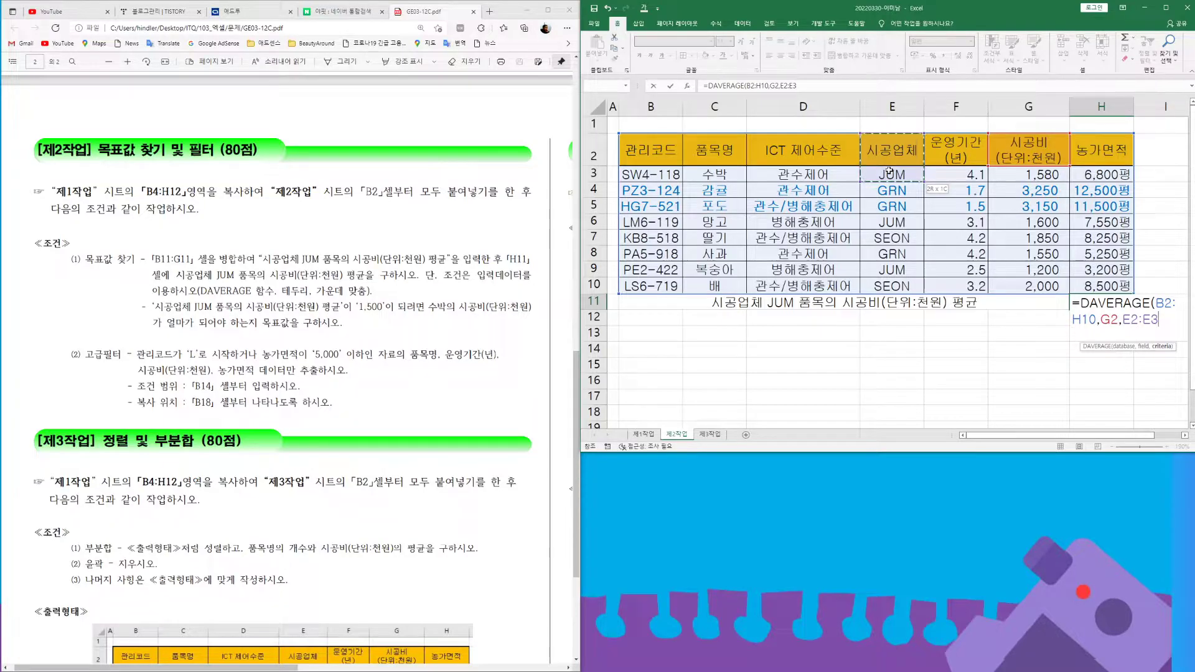
type(")")
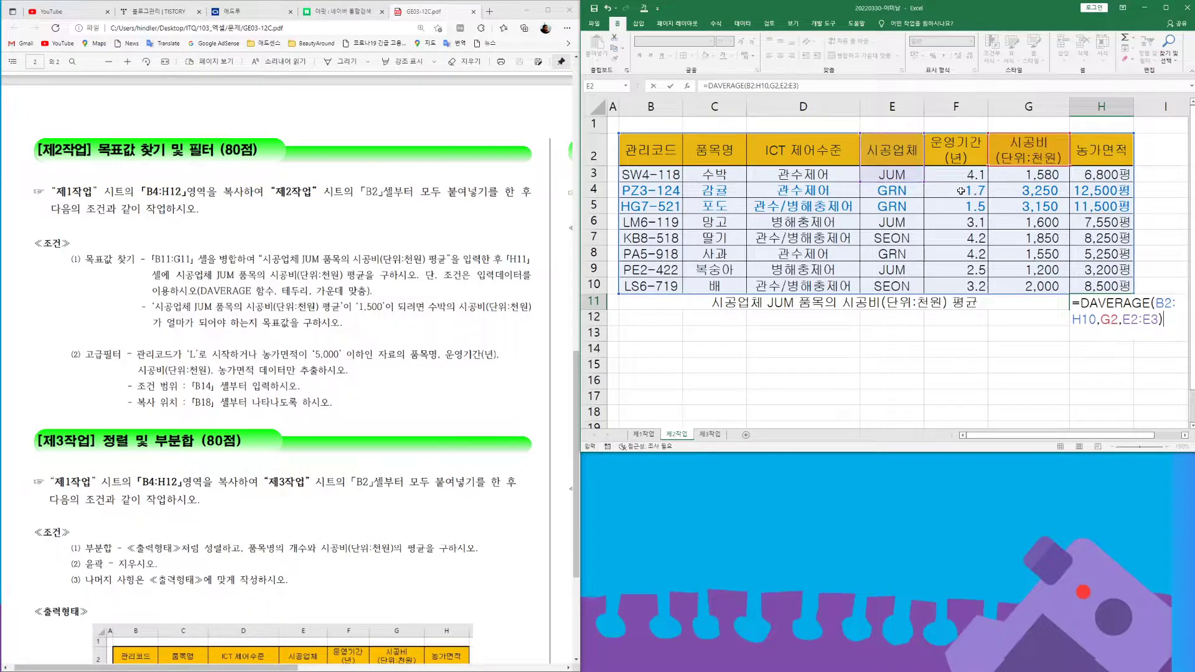
key("Return")
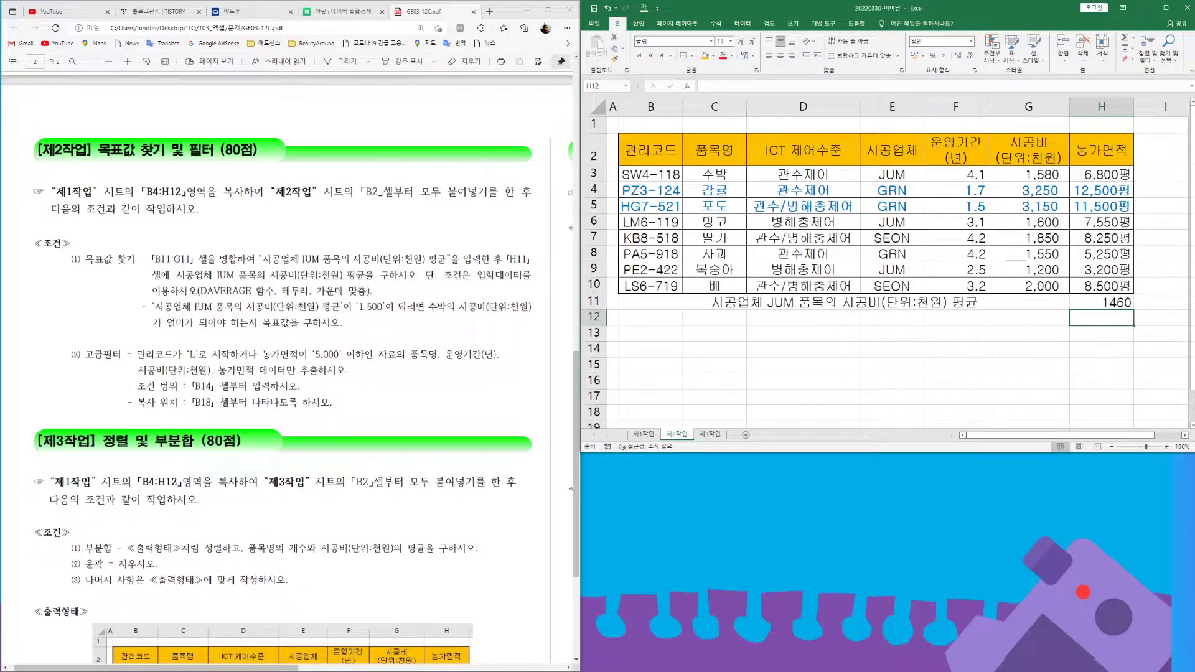
- Apply outside borders to the average row B11:H11
left_click_drag(647, 302, 1101, 302)
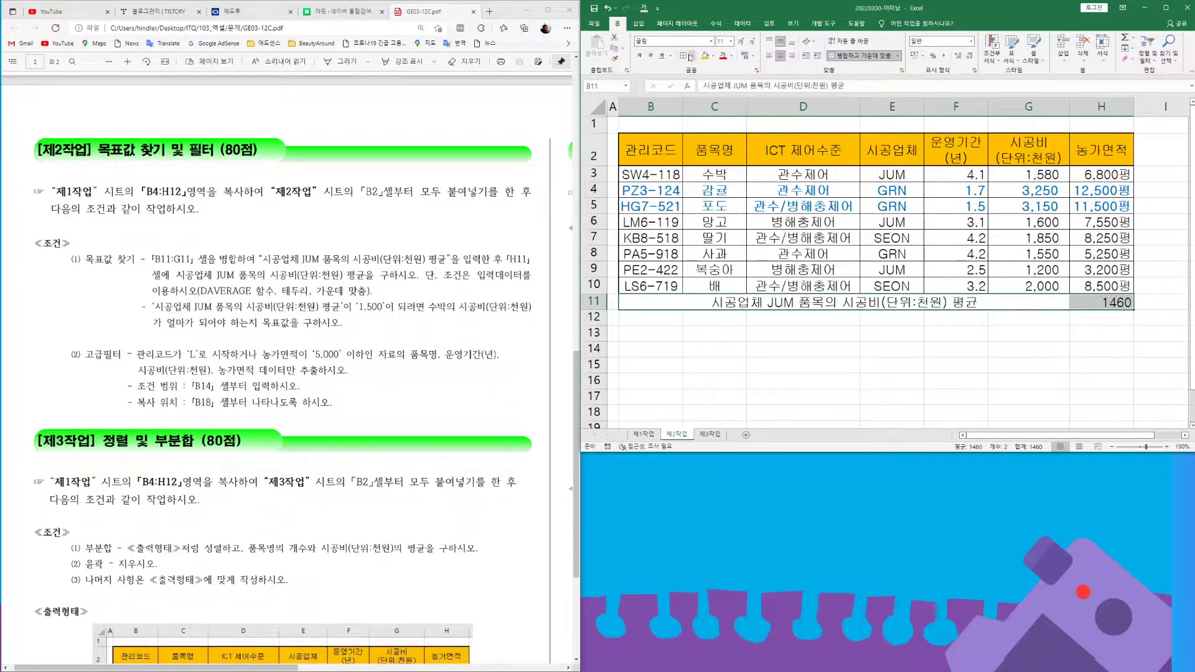
key("ctrl+1")
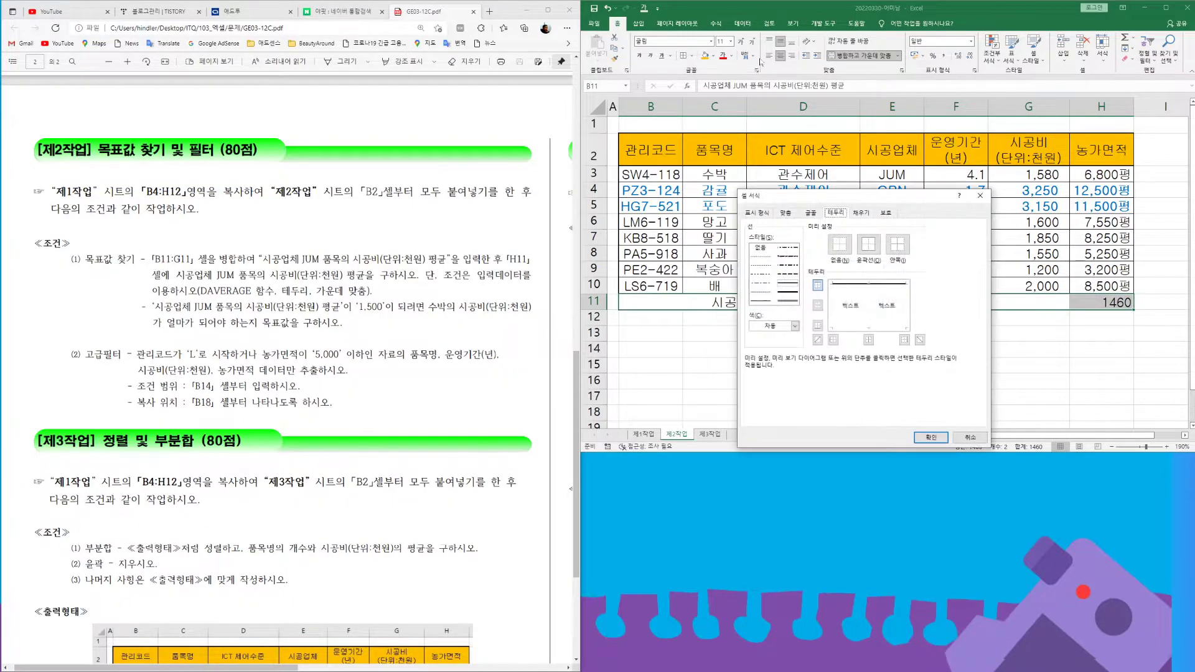
left_click(939, 438)
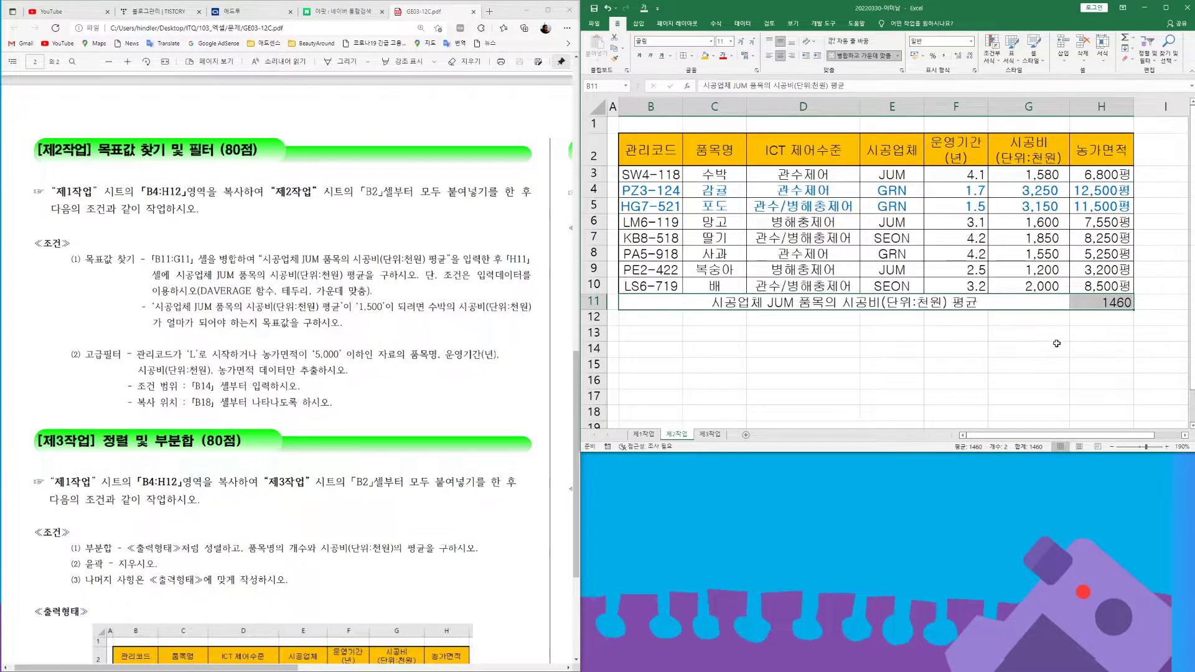
left_click(1038, 350)
left_click_drag(1021, 302, 1105, 304)
left_click(699, 57)
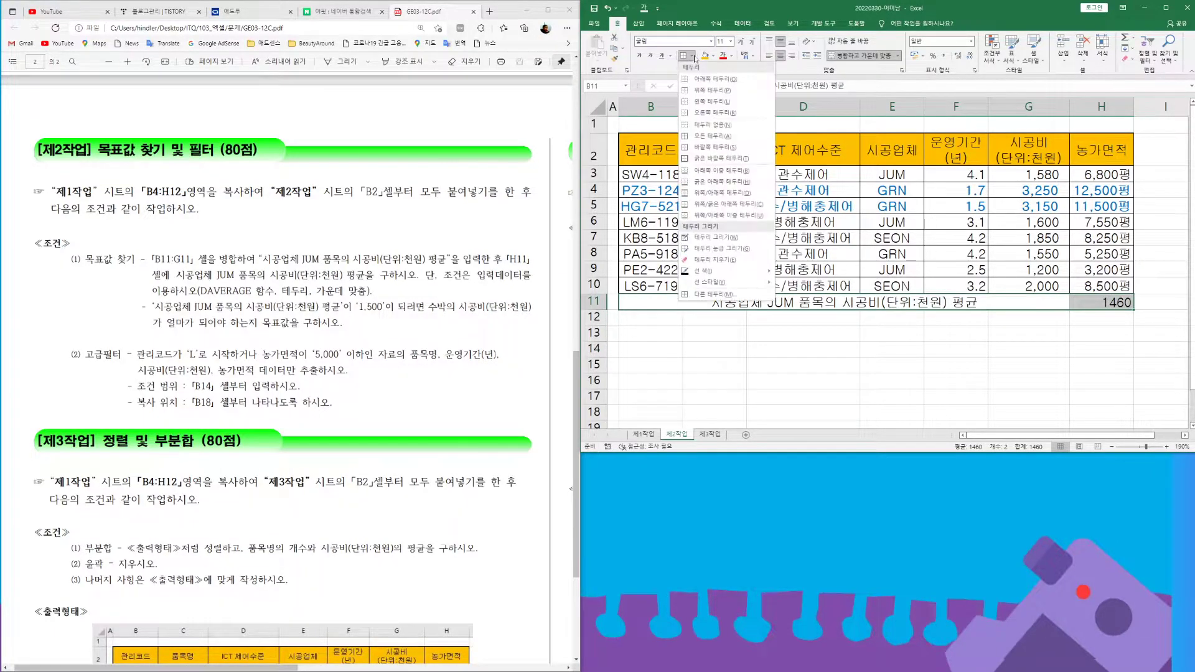
left_click(727, 150)
left_click(1032, 347)
- Center-align the contents of the average row B11:H11 horizontally
left_click_drag(1046, 303, 1102, 303)
left_click(769, 55)
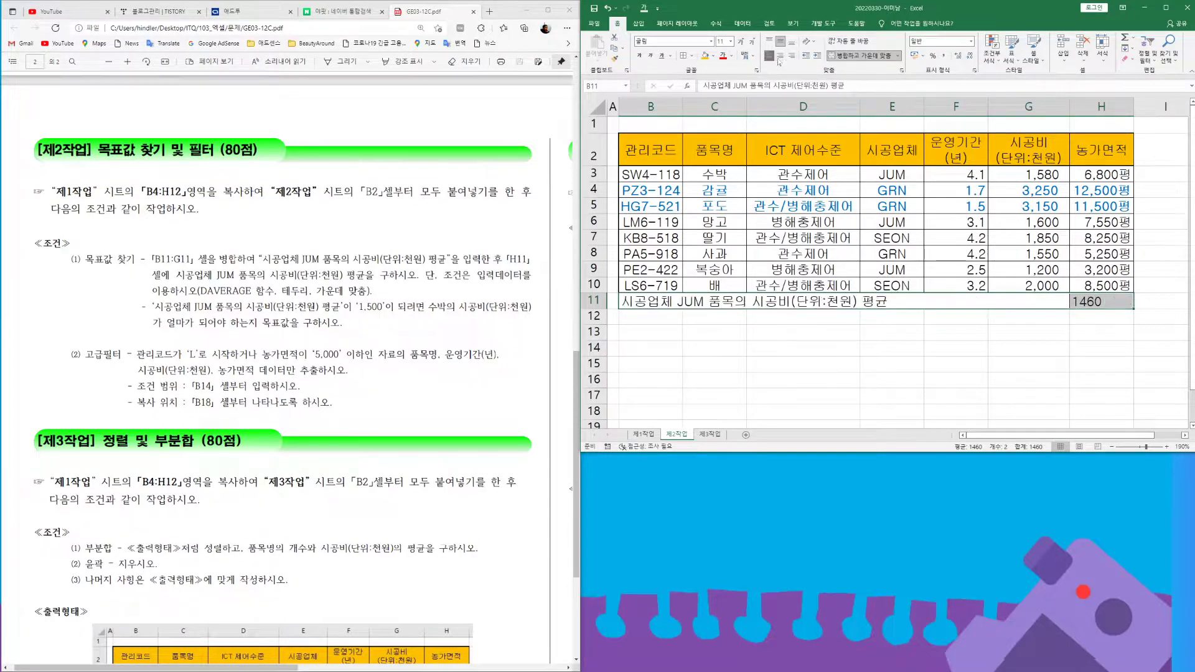
left_click(780, 55)
left_click(995, 363)
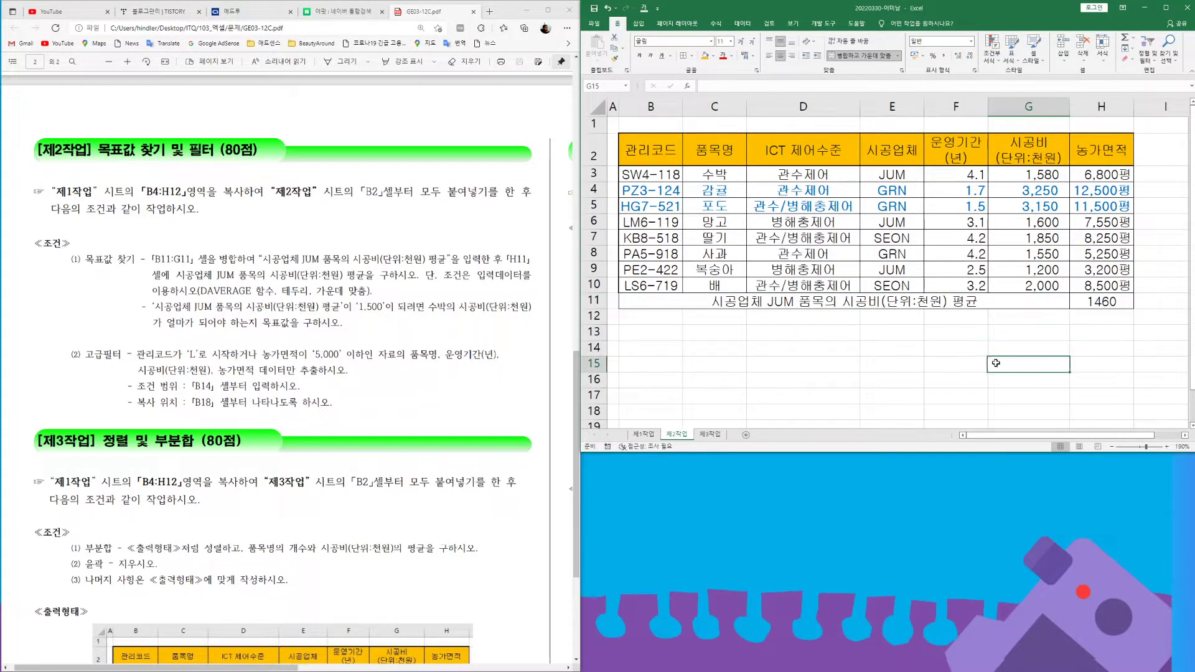
- Apply the comma style to the DAVERAGE result in H11
left_click(1115, 307)
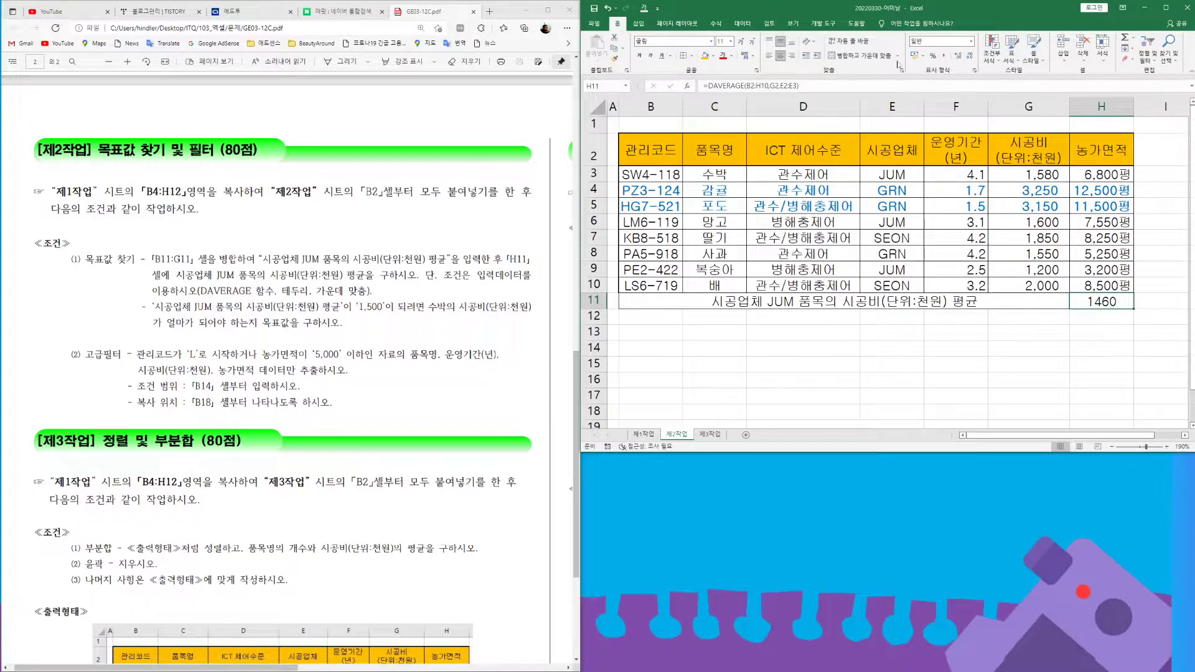
left_click(943, 56)
left_click(1108, 315)
- Run Goal Seek on H11 with a target value of 1500 by changing the watermelon's construction cost in G3, and keep the solution
left_click(1111, 302)
left_click(743, 23)
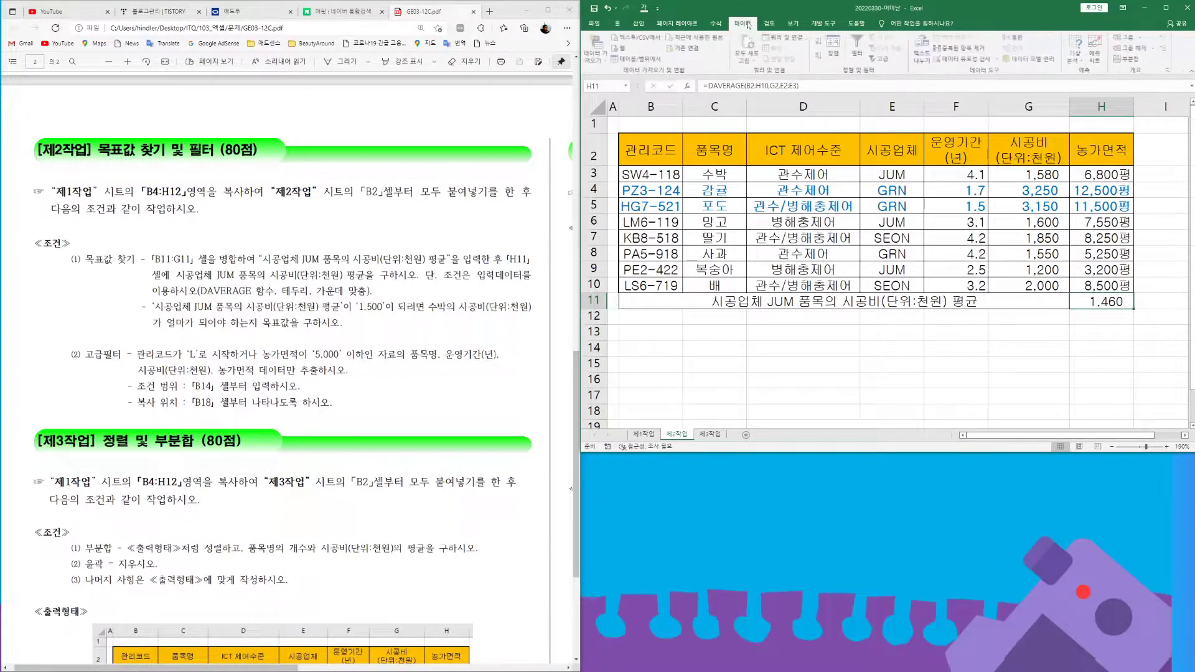
left_click(1075, 55)
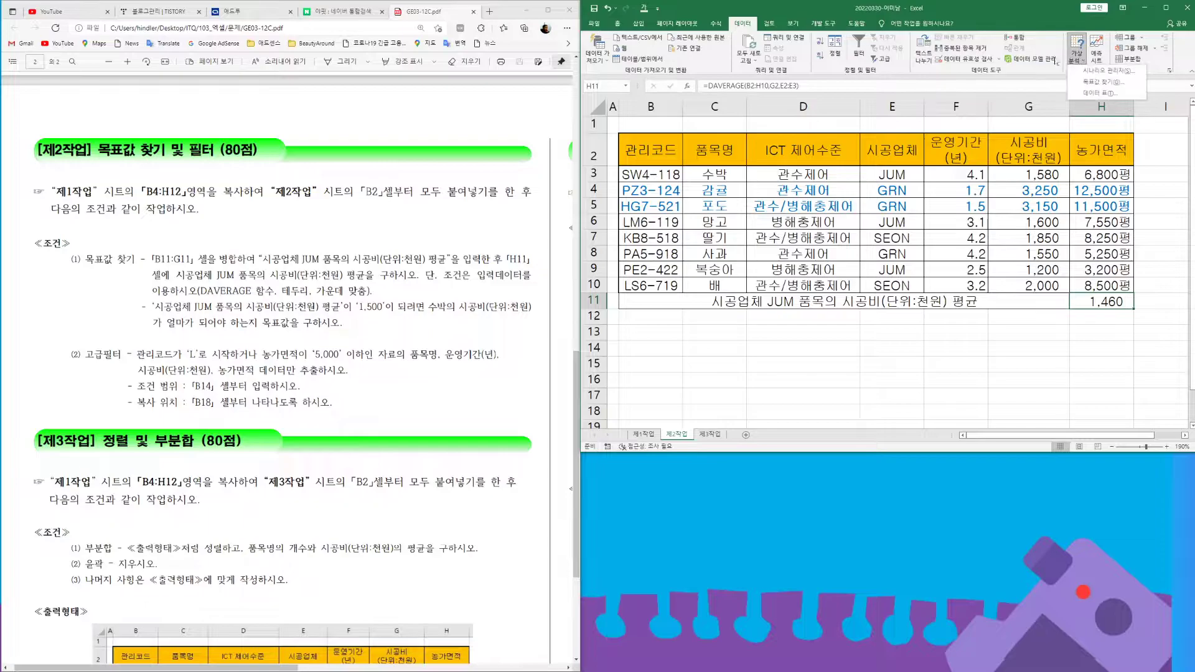
left_click(1102, 81)
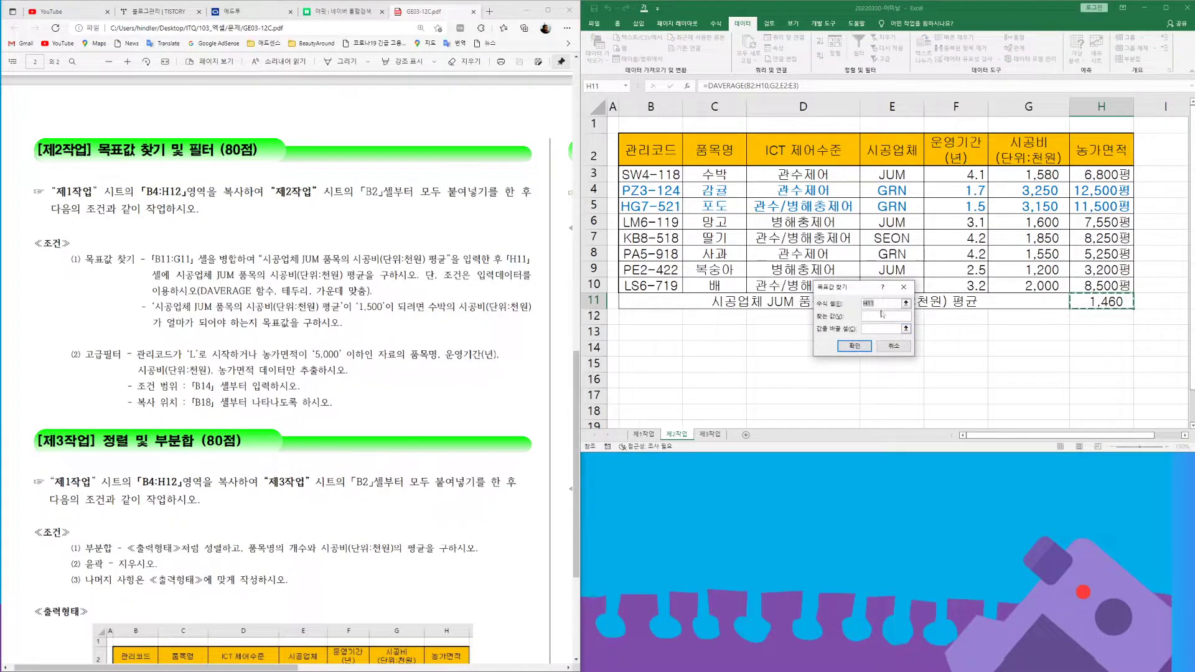
key("Tab")
type("150")
left_click(1040, 175)
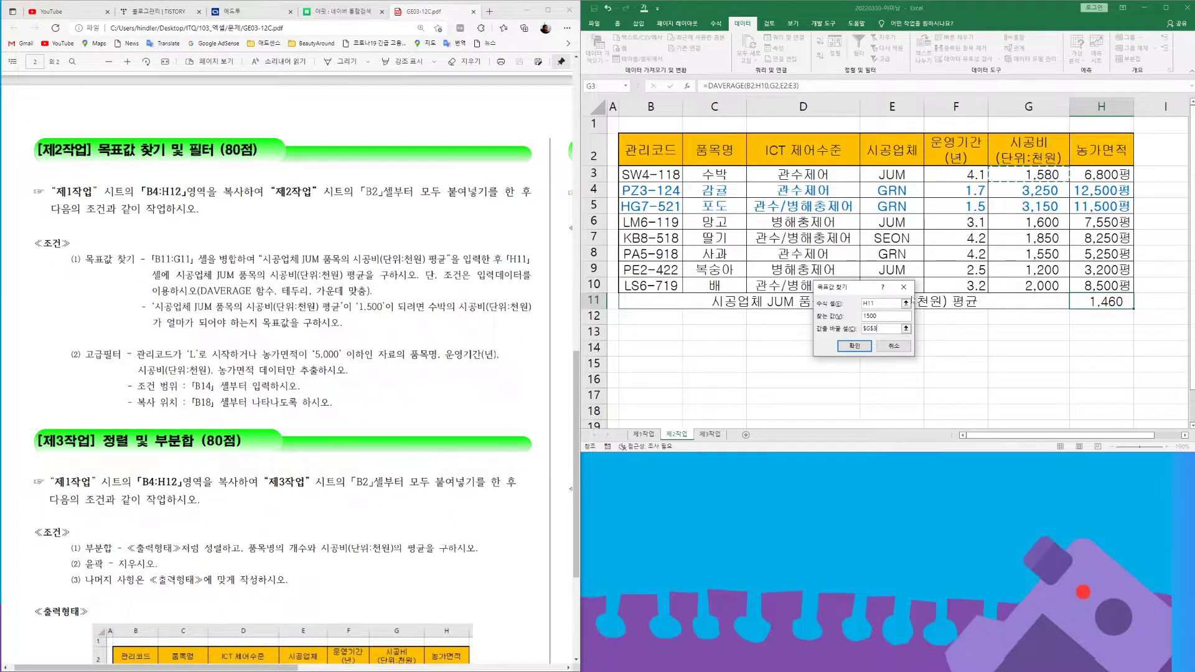
left_click(855, 346)
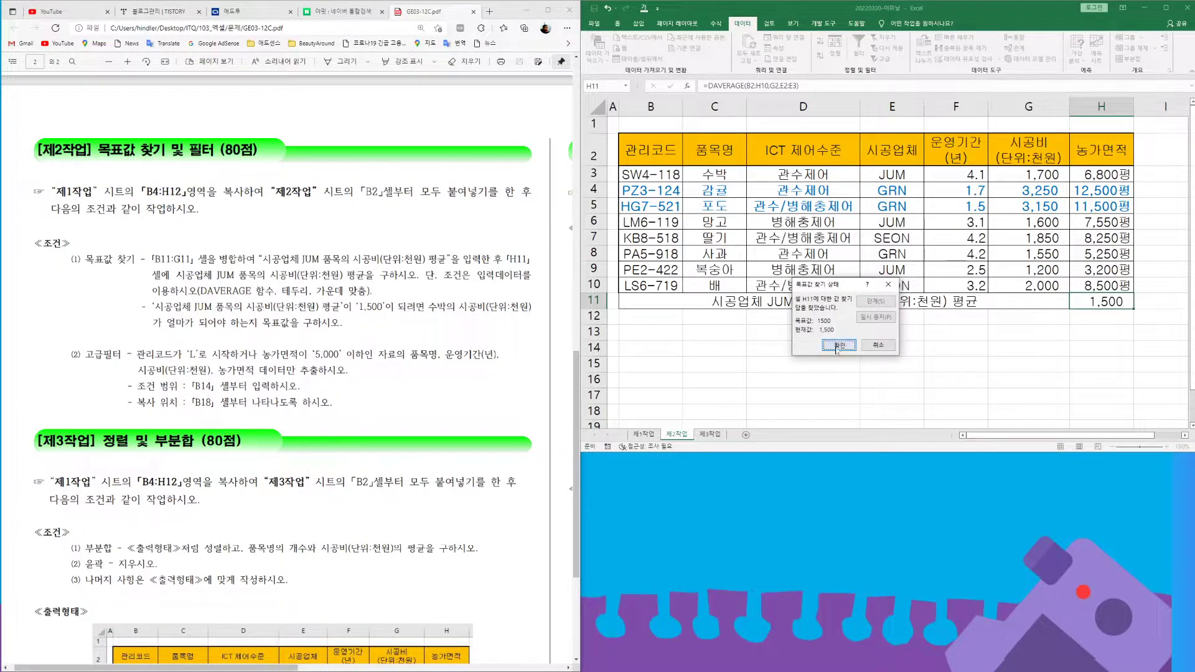
left_click(850, 343)
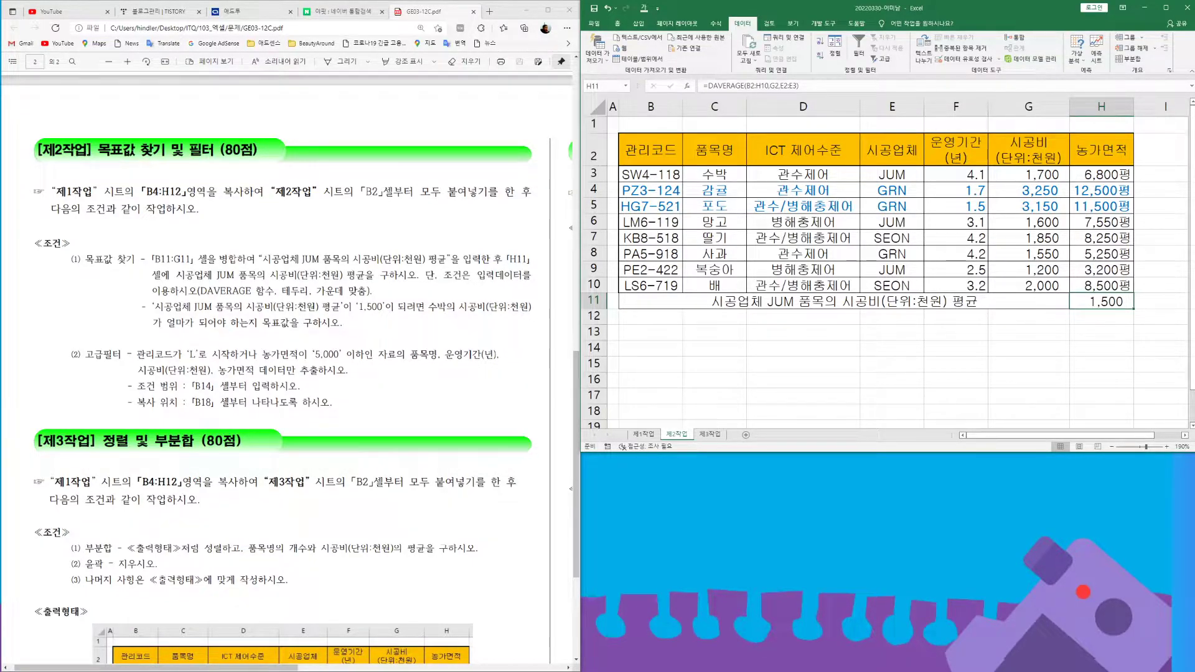
- Copy the 관리코드 and 농가면적 headers from row 2 and paste them at B14 for the criteria range
scroll(989, 309, "down", 1)
scroll(976, 307, "up", 1)
left_click(640, 153)
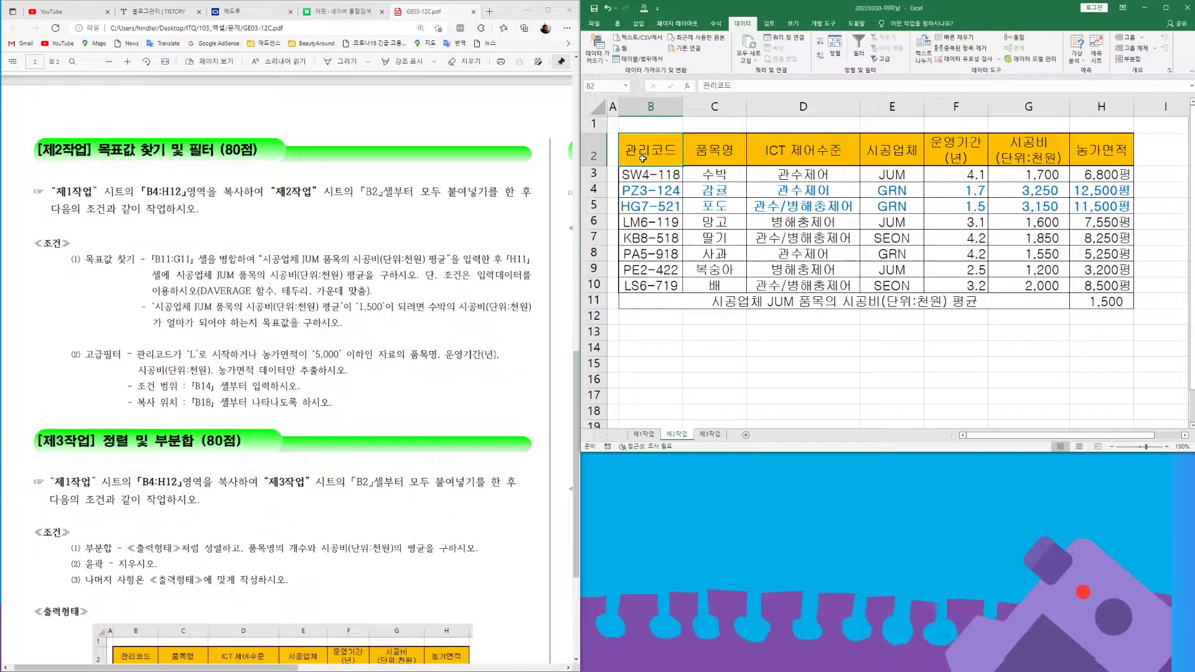
left_click(1098, 153, "ctrl")
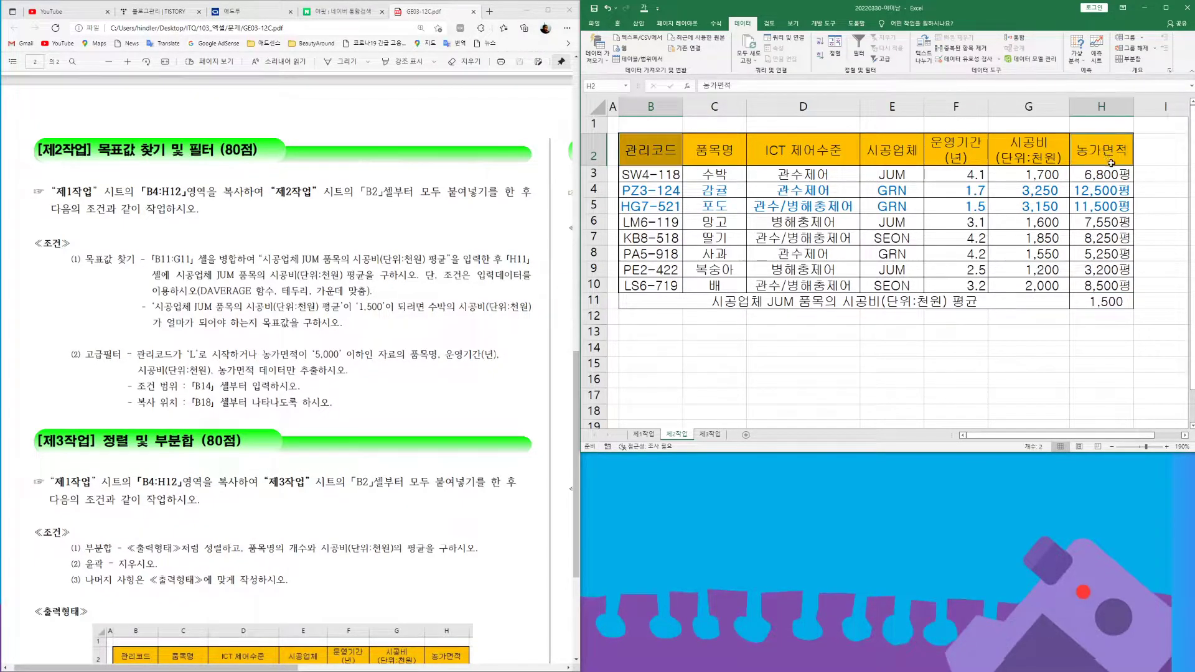
key("ctrl+c")
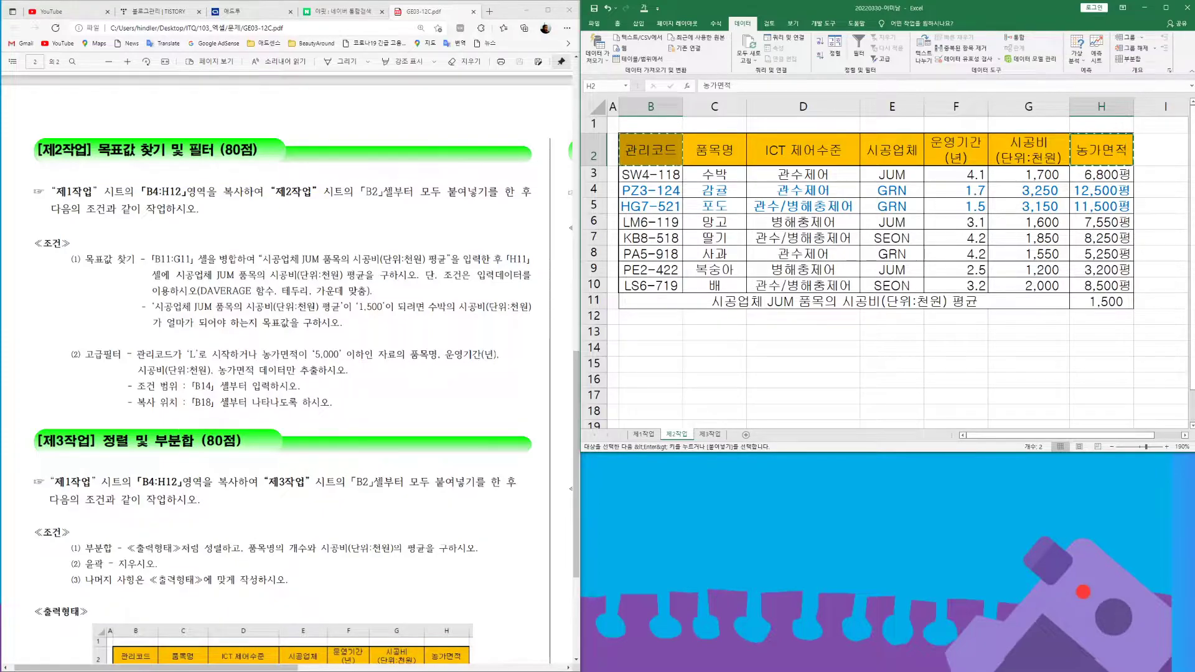
left_click(654, 350)
key("ctrl+v")
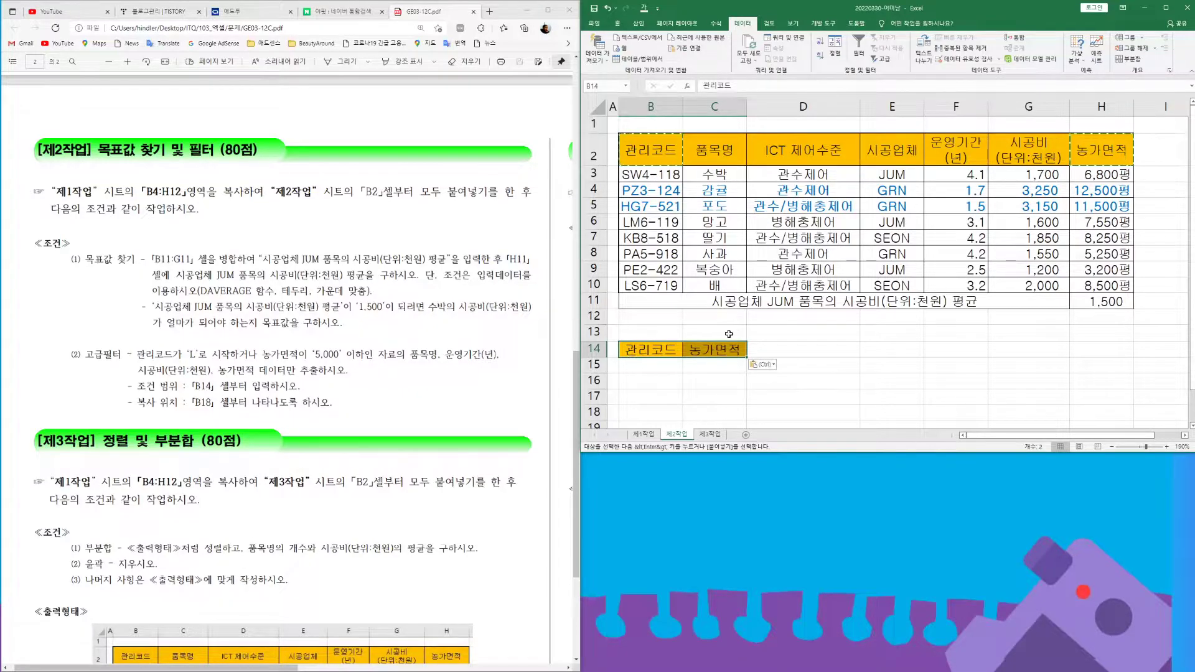
- Enter the OR criteria for the filter: L* in B15 under 관리코드 and <=5000 in C16 under 농가면적
left_click(655, 369)
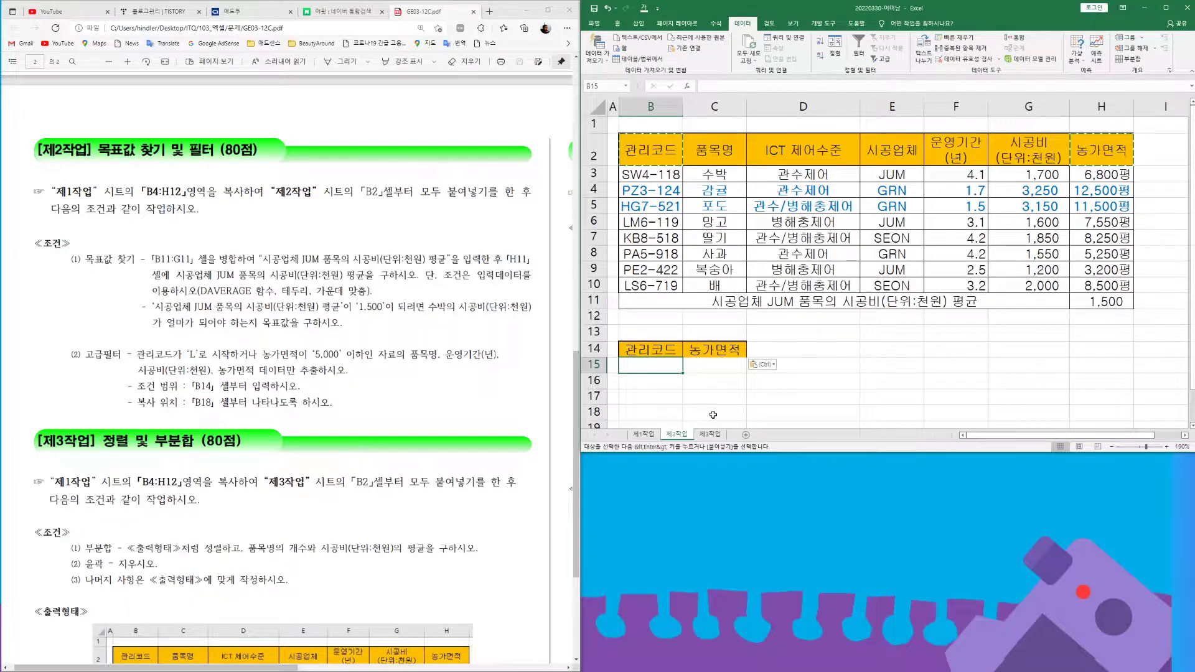
type("L*")
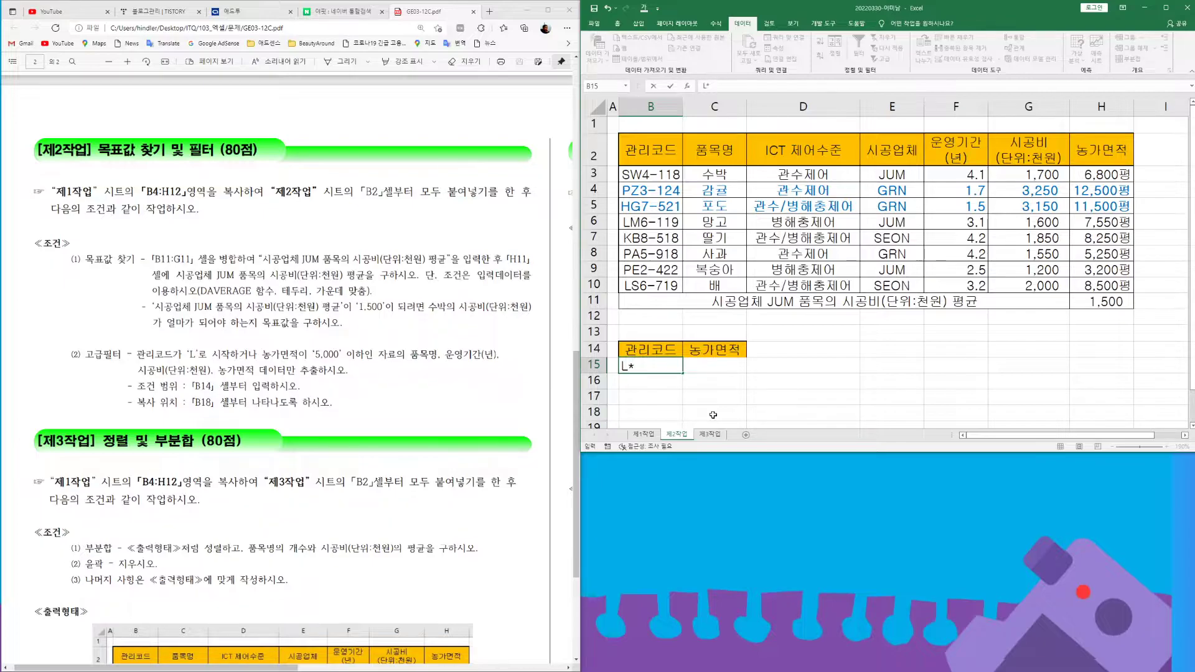
key("Tab")
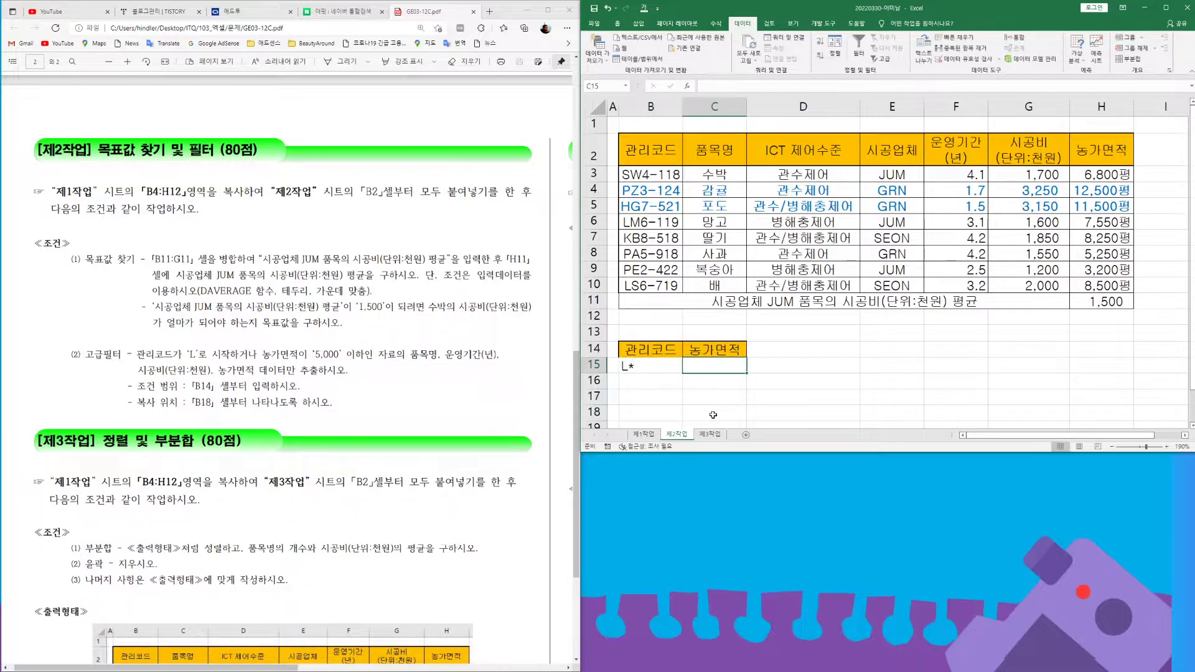
key("Down")
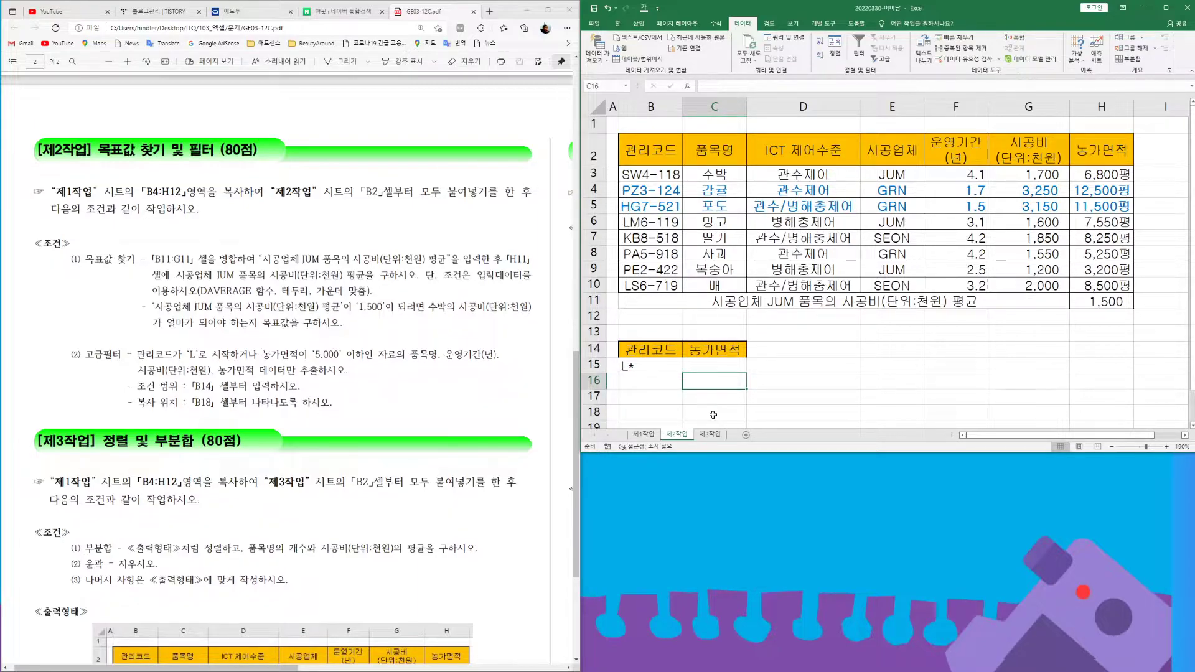
type("<=5000")
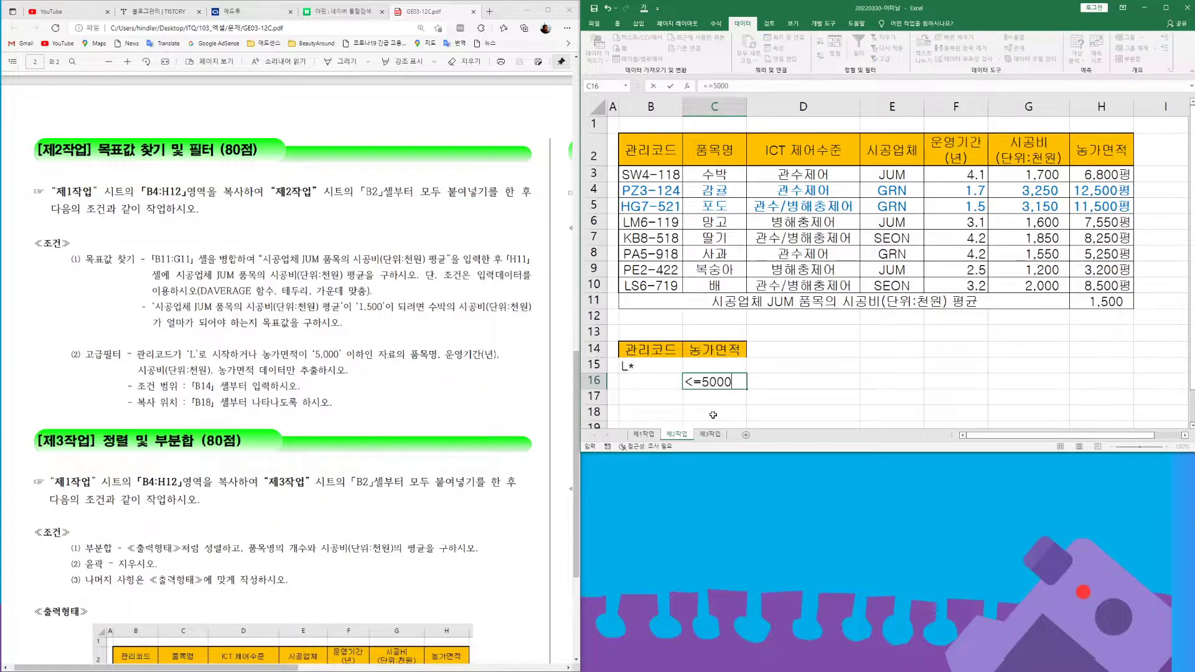
key("Return")
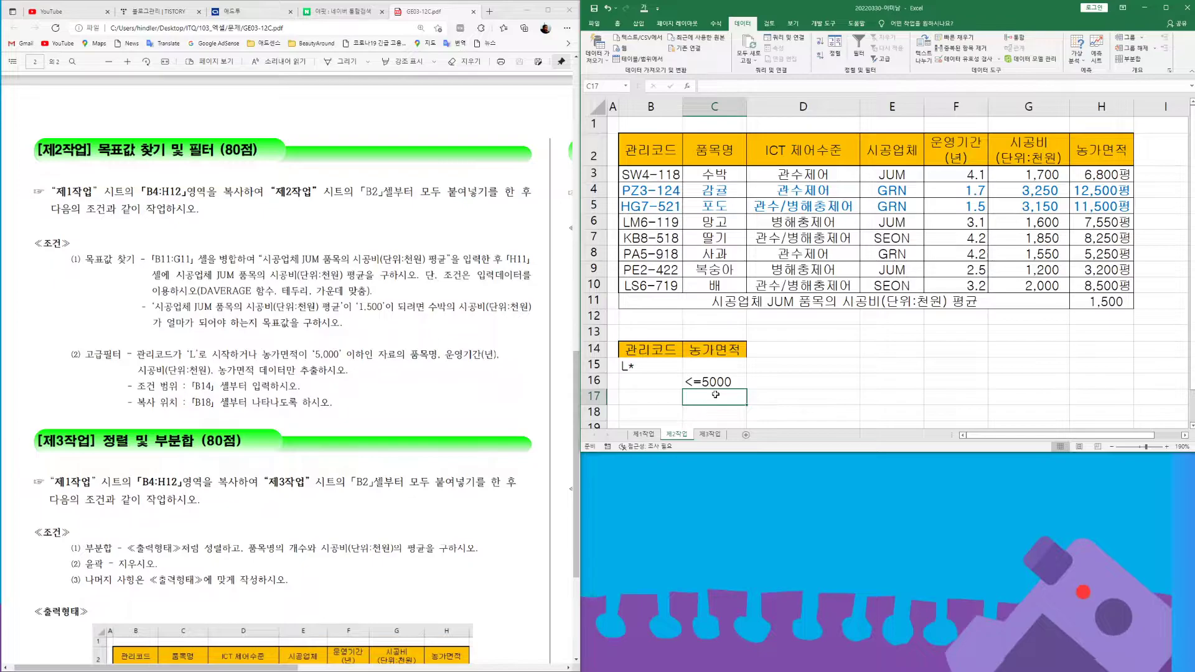
- Copy the 품목명, 운영기간(년), 시공비(단위:천원) and 농가면적 headers from row 2 and paste them at B18
scroll(857, 295, "down", 1)
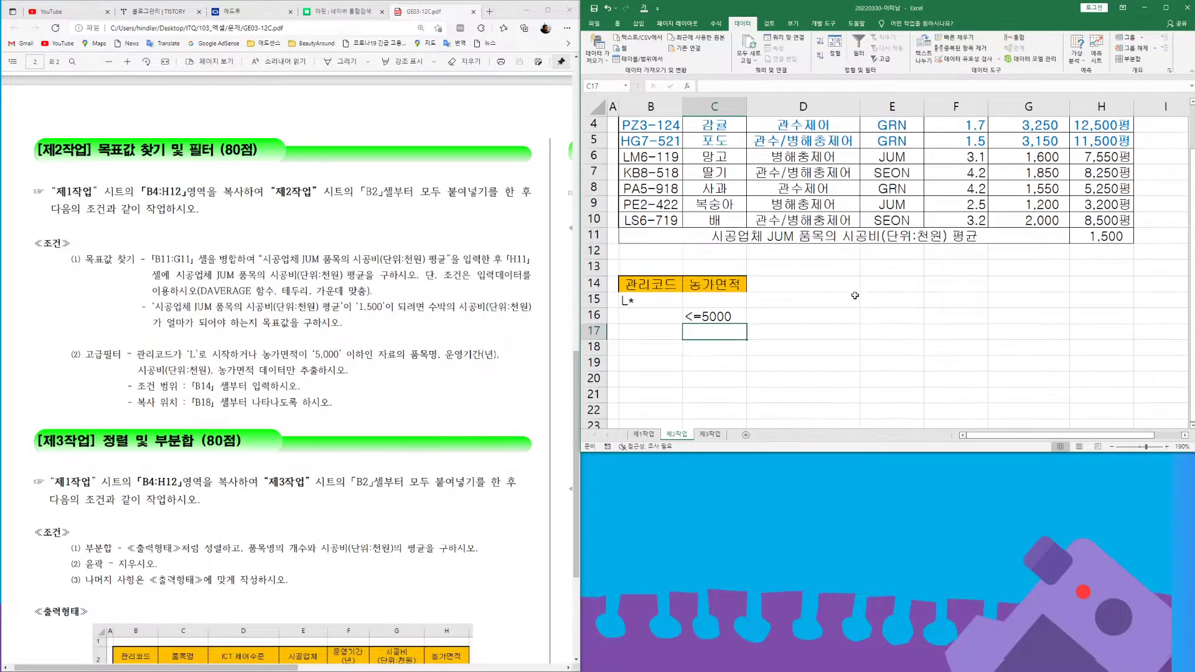
scroll(646, 149, "up", 1)
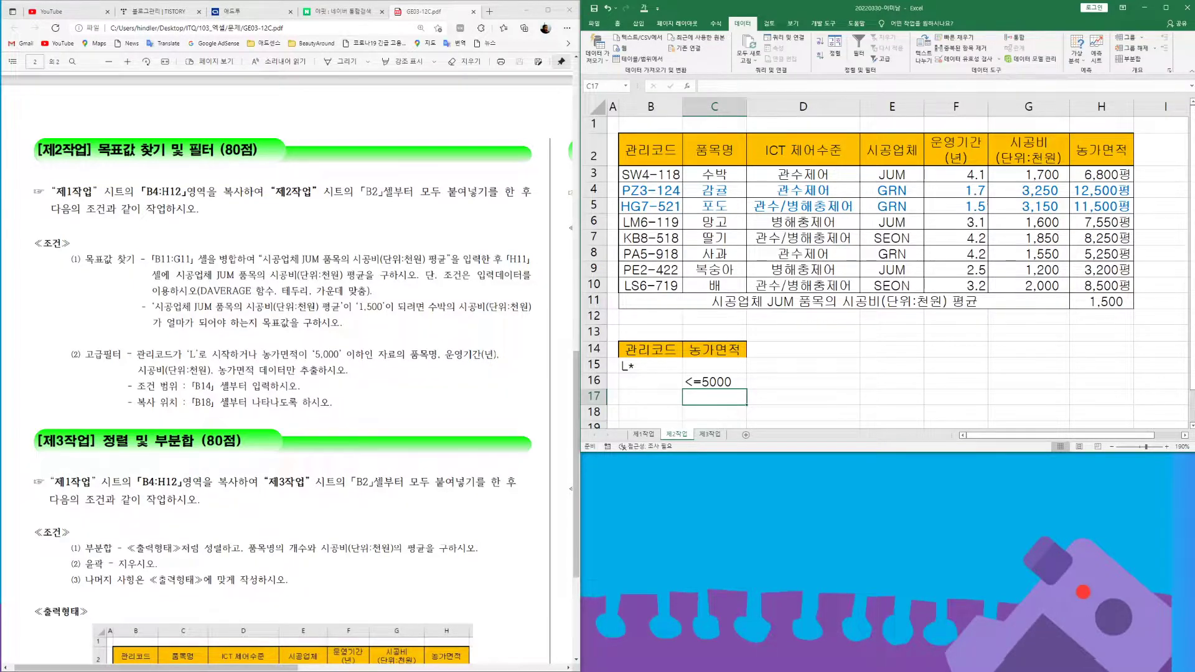
left_click(722, 152)
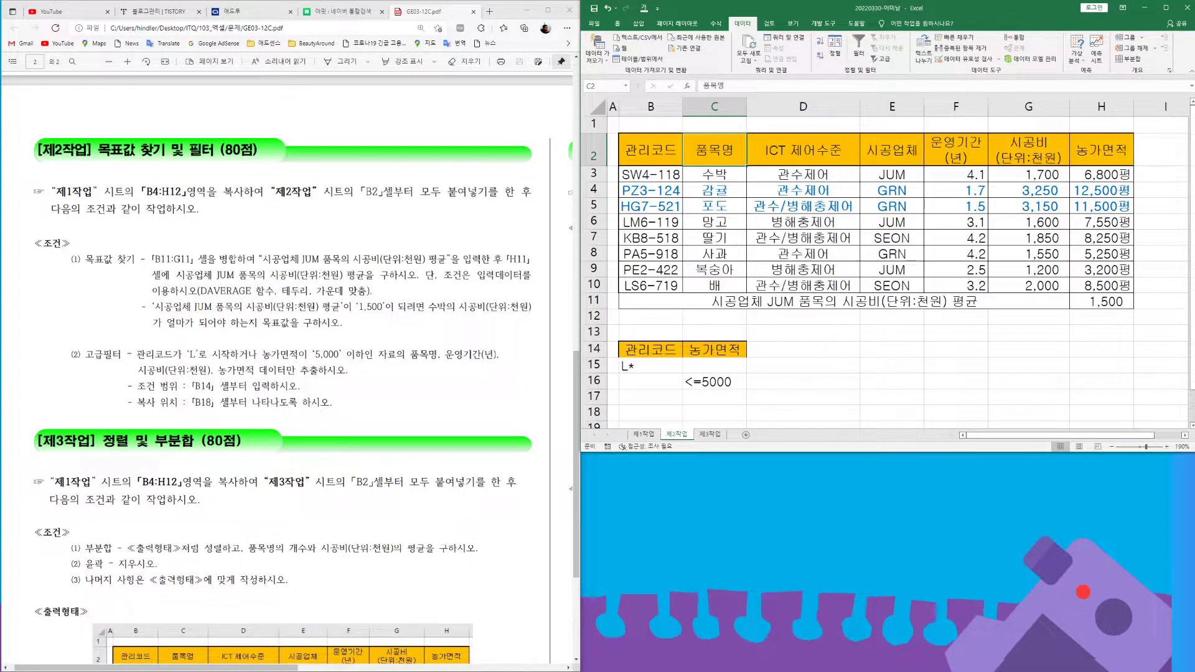
left_click(948, 154, "ctrl")
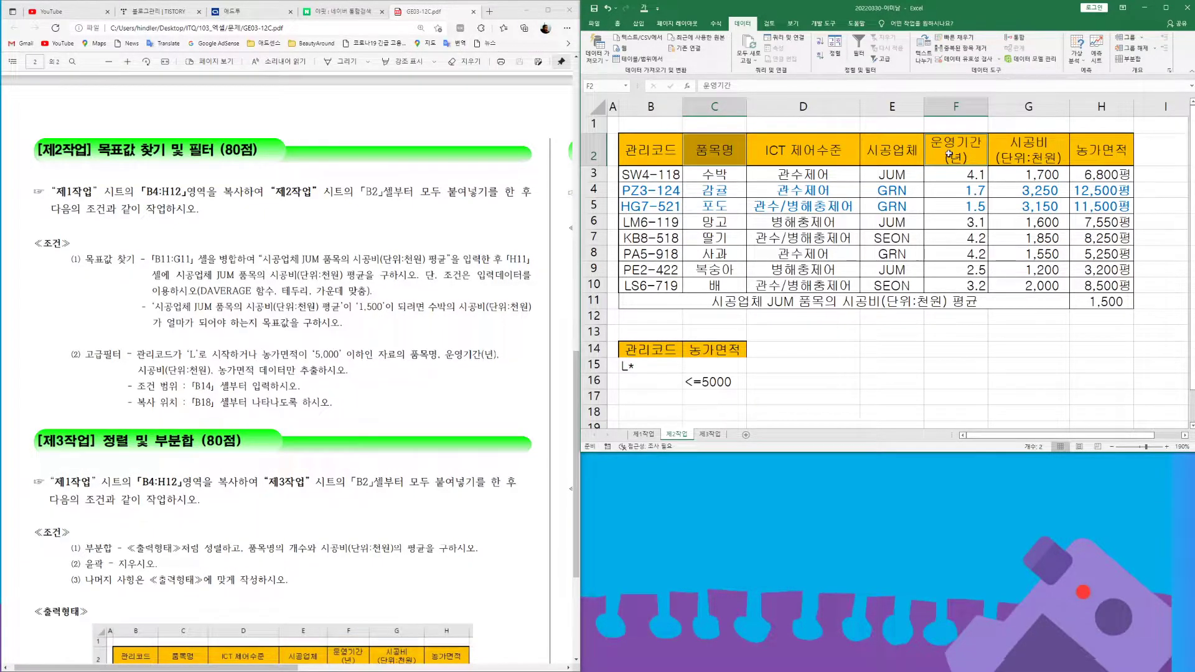
left_click_drag(948, 154, 1098, 154)
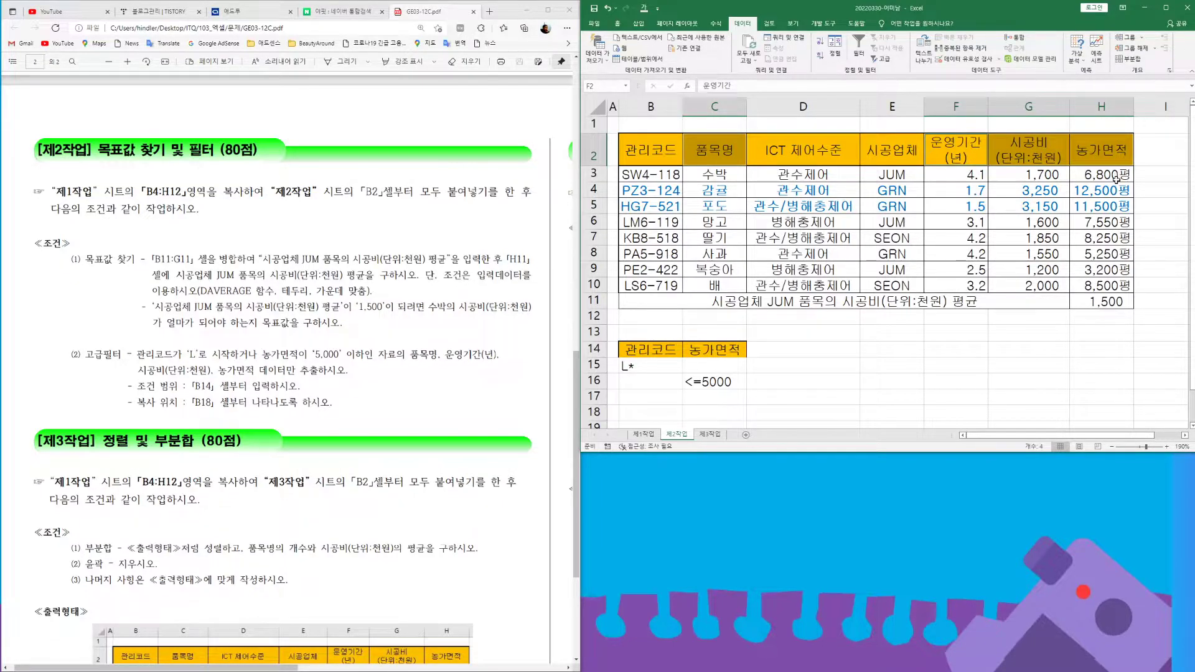
key("ctrl+c")
scroll(656, 349, "down", 1)
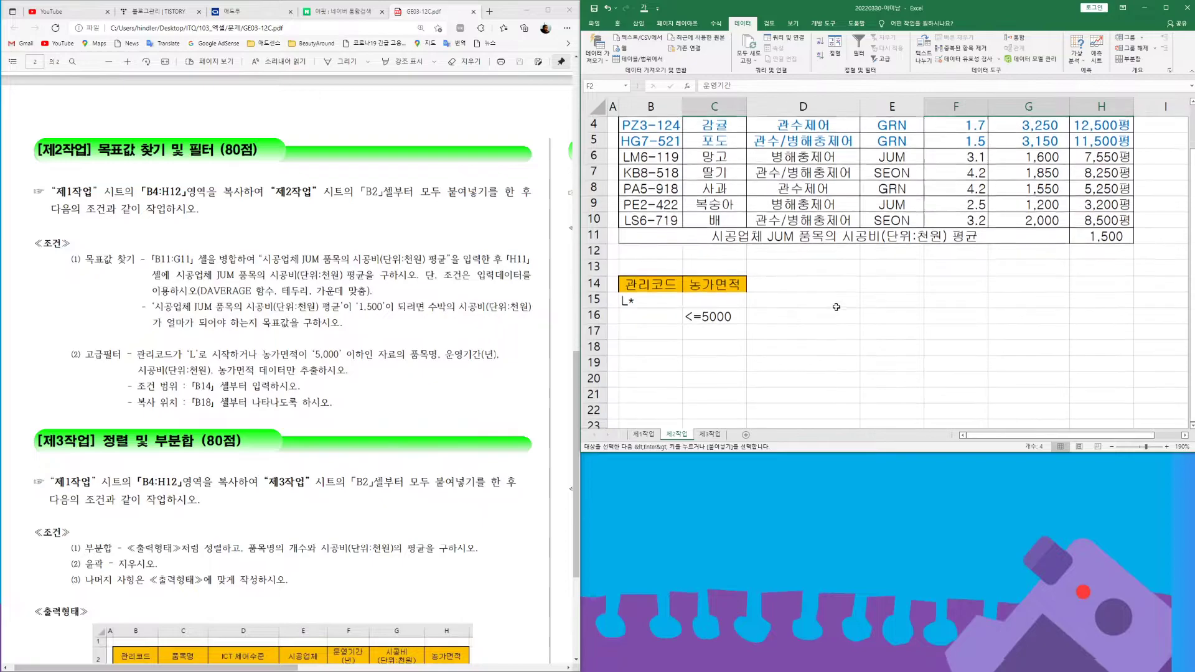
left_click(656, 349)
key("ctrl+v")
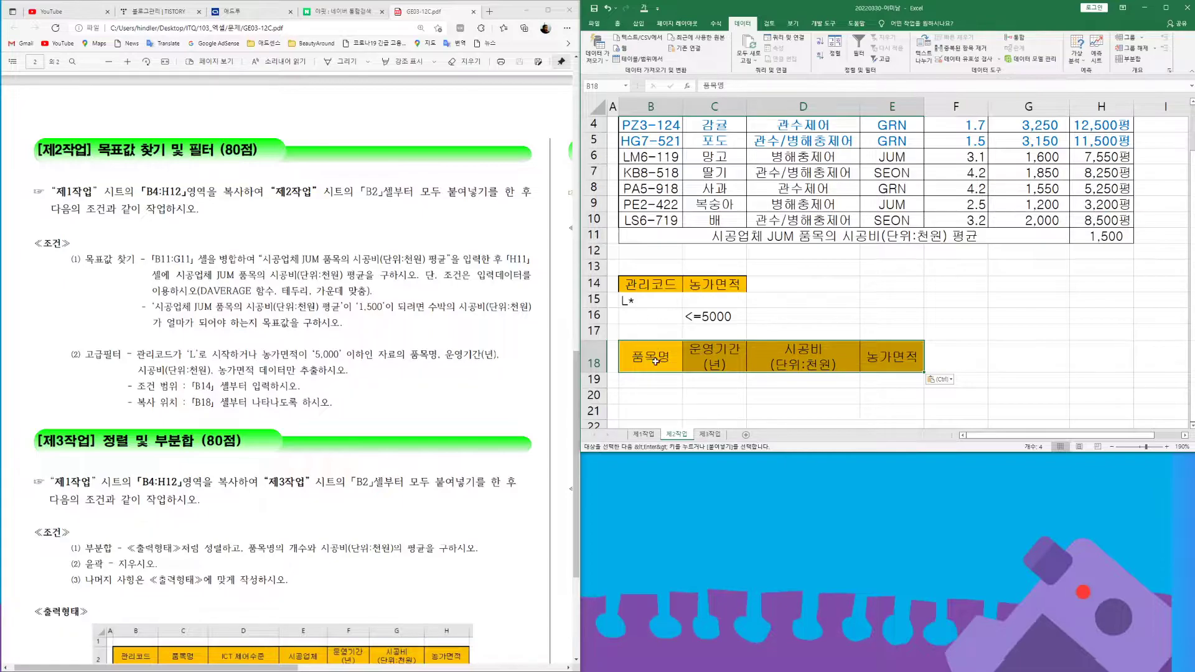
- Set up an advanced filter on B2:H10 that copies to another location, using B14:C16 as the criteria range
scroll(788, 302, "up", 1)
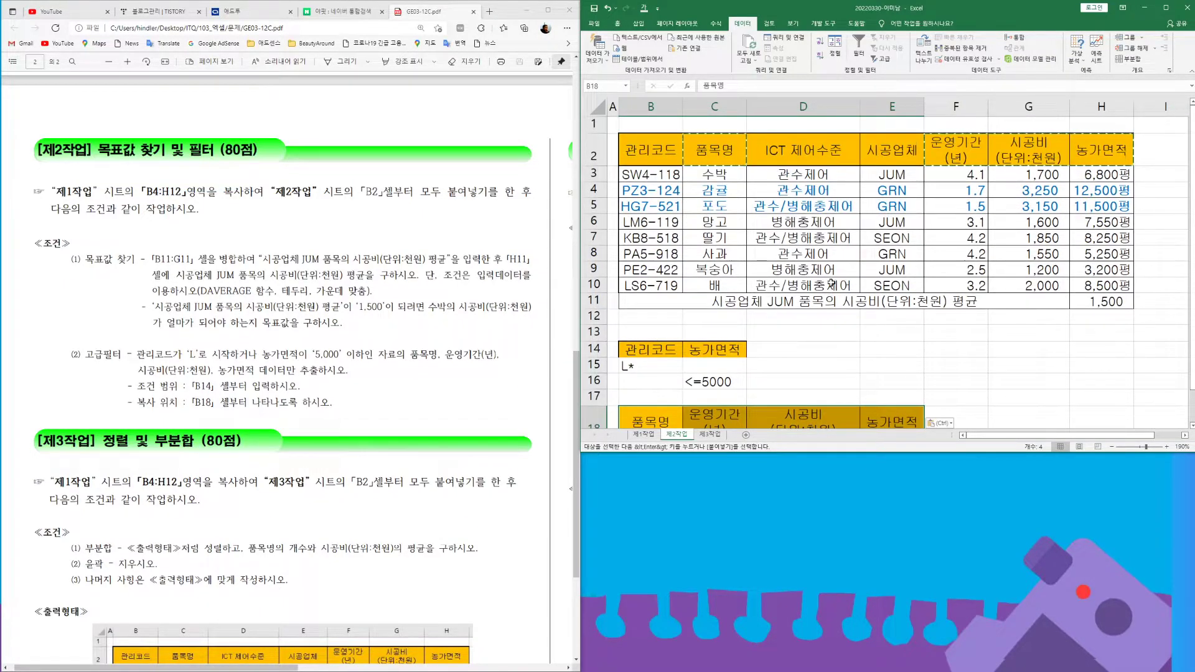
left_click_drag(660, 153, 1095, 285)
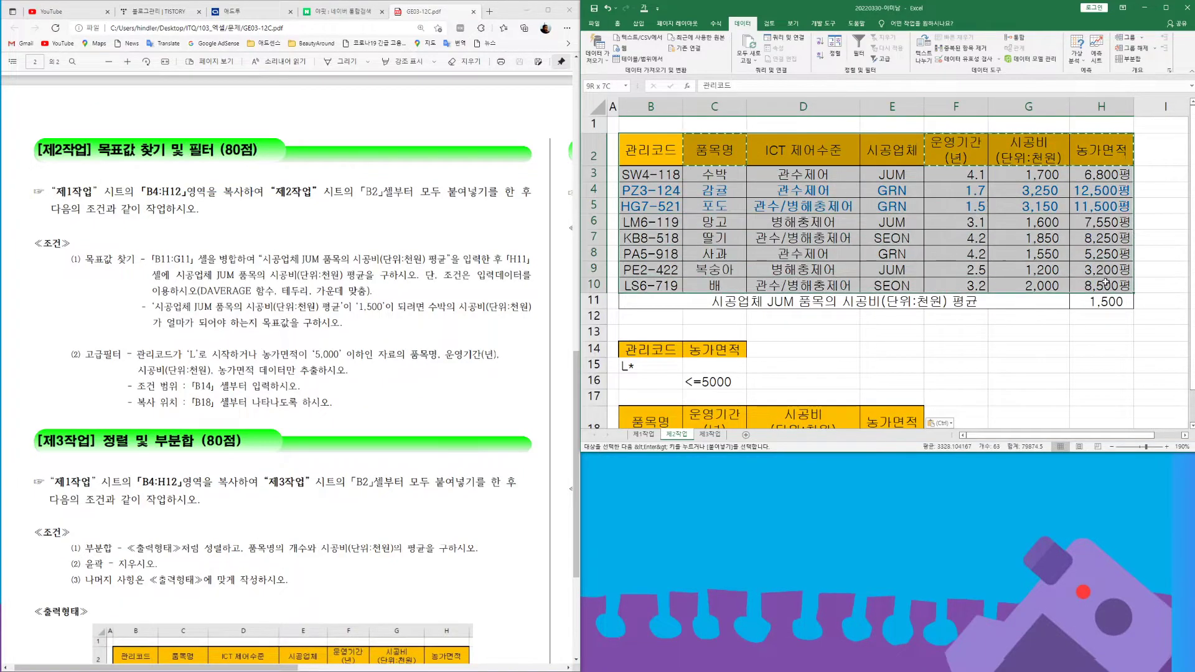
left_click(889, 59)
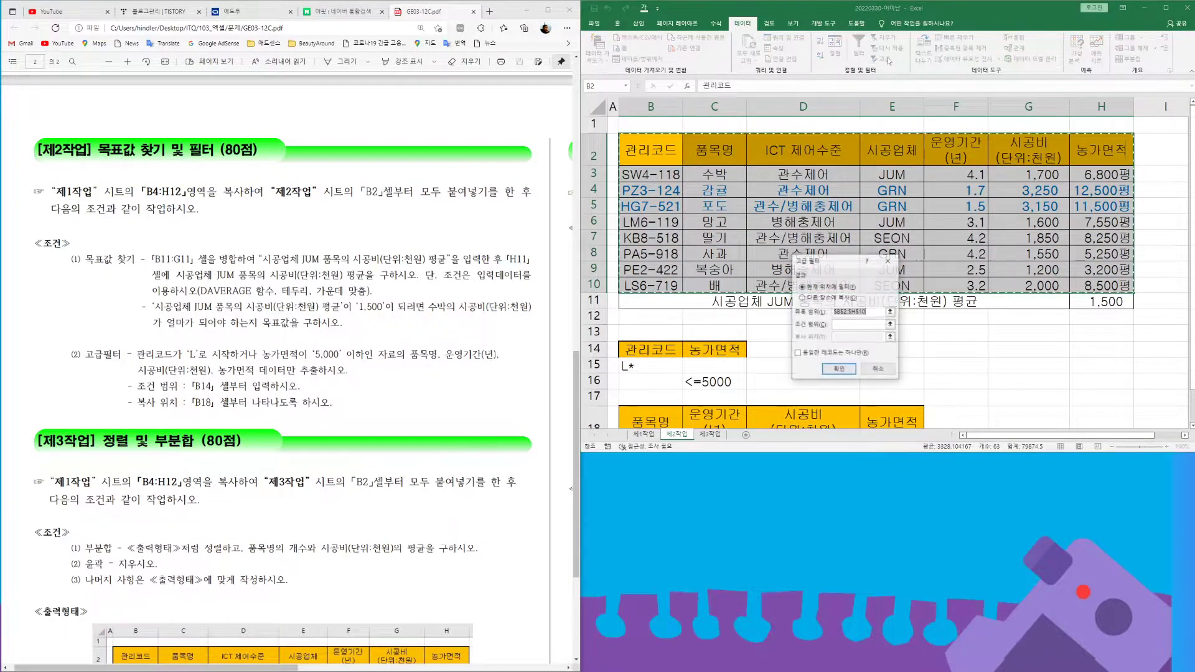
left_click(828, 298)
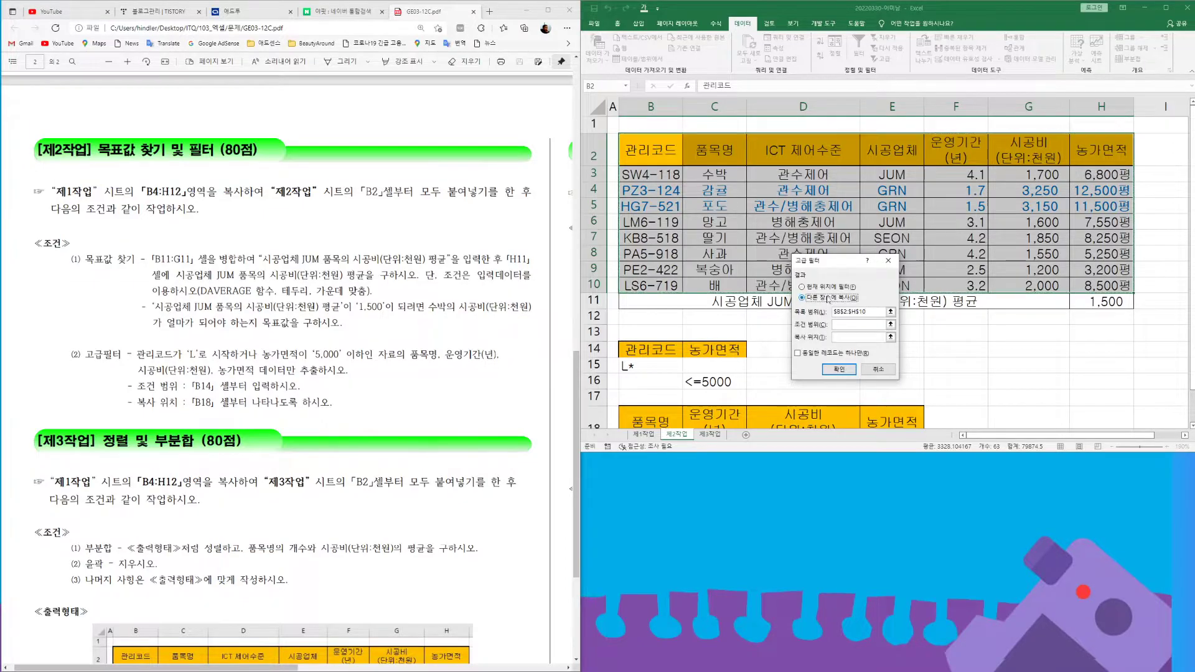
left_click(859, 324)
left_click(660, 351)
left_click_drag(659, 351, 737, 383)
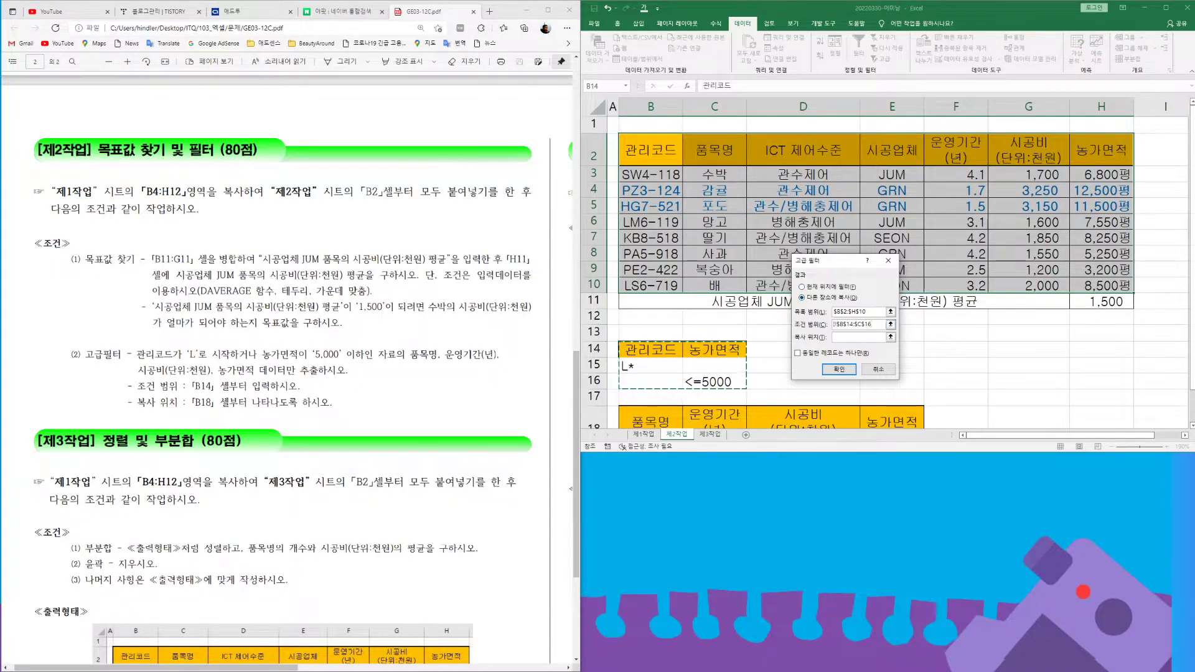
- Set the advanced filter's copy destination to the headers in B18:E18 and run the filter
left_click(857, 336)
scroll(765, 230, "down", 3)
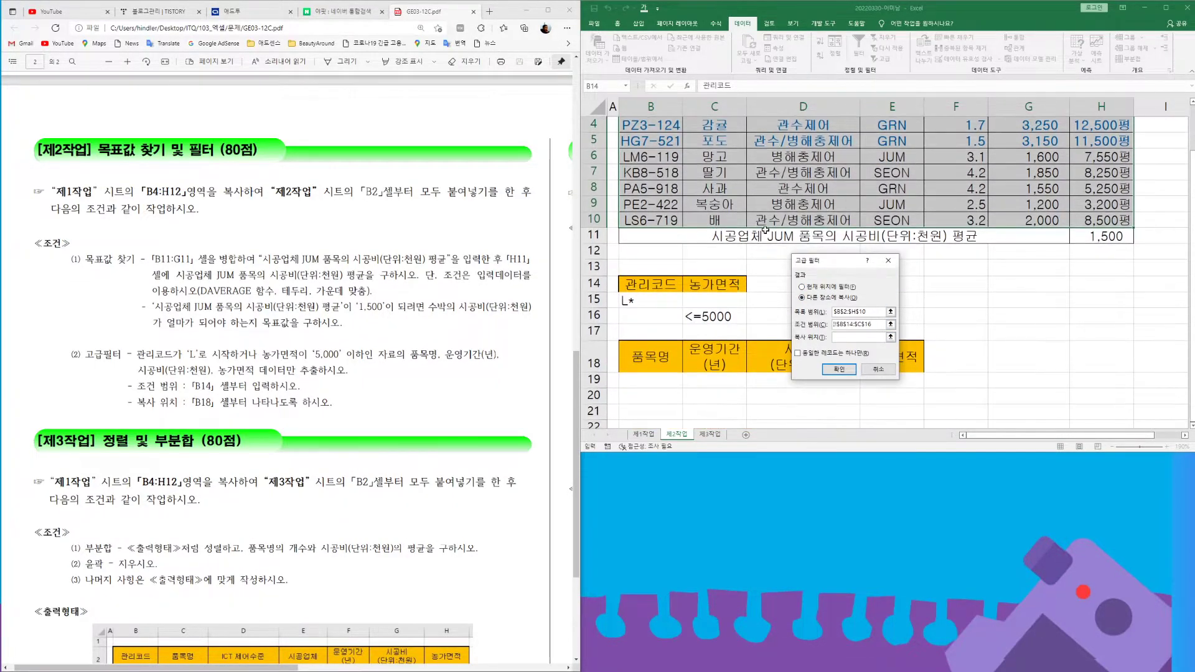
left_click_drag(652, 266, 901, 270)
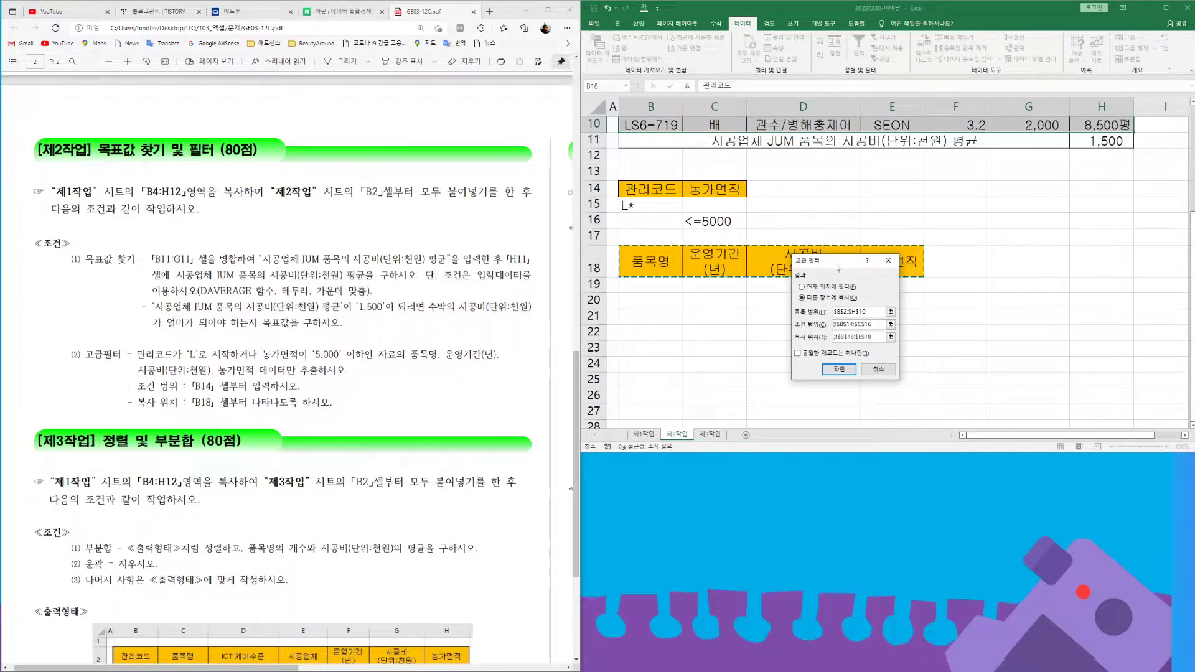
left_click_drag(837, 264, 1021, 236)
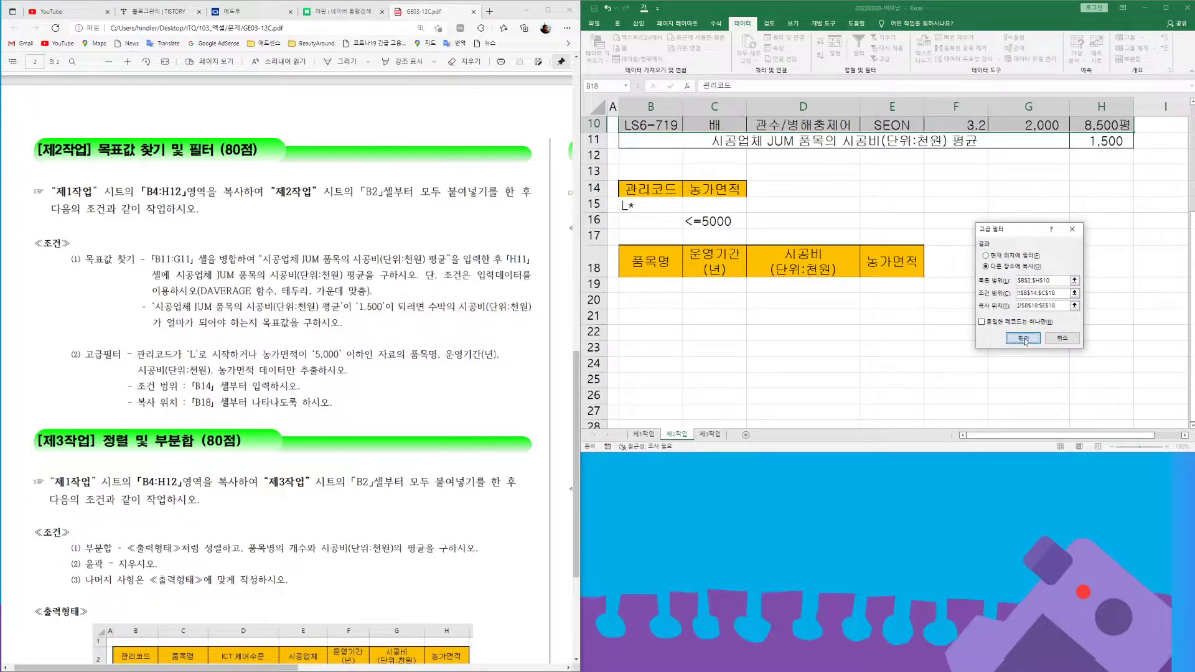
left_click(1023, 342)
scroll(968, 345, "down", 4)
scroll(962, 346, "up", 1)
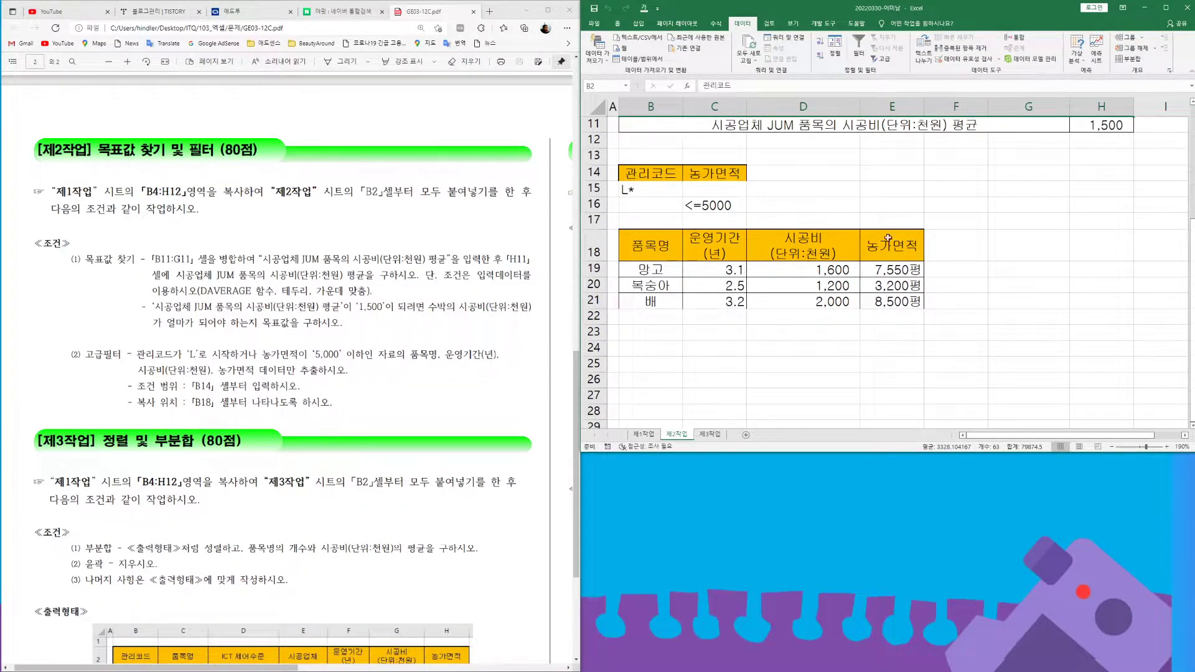
scroll(851, 376, "up", 3)
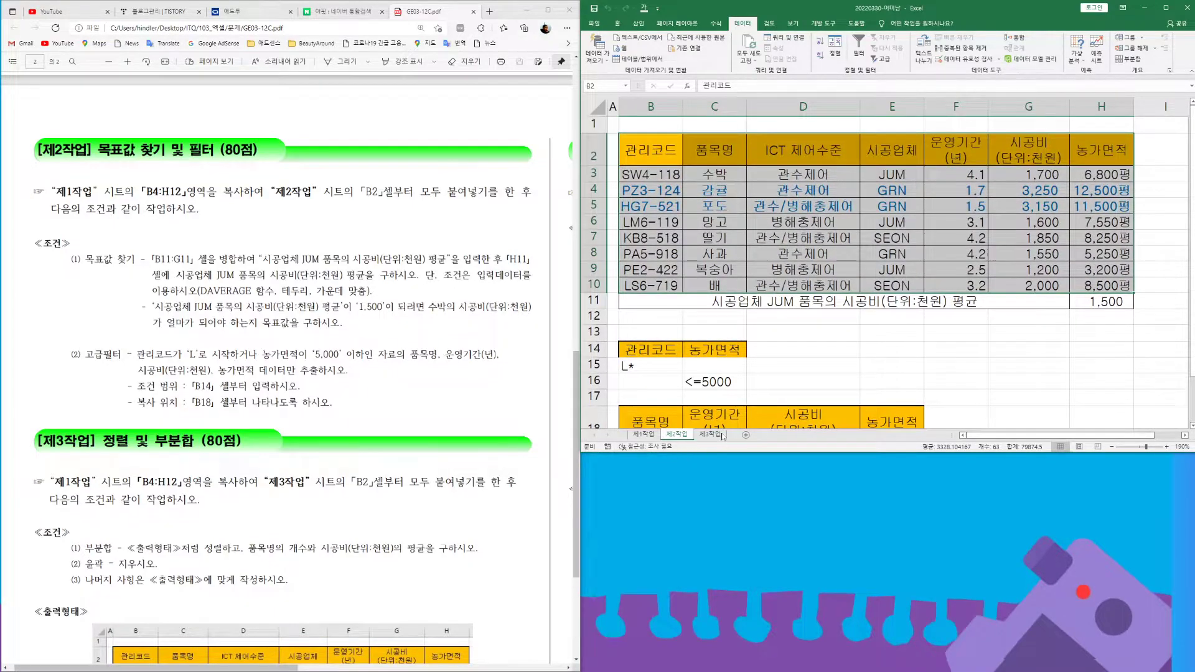
scroll(974, 336, "down", 1)
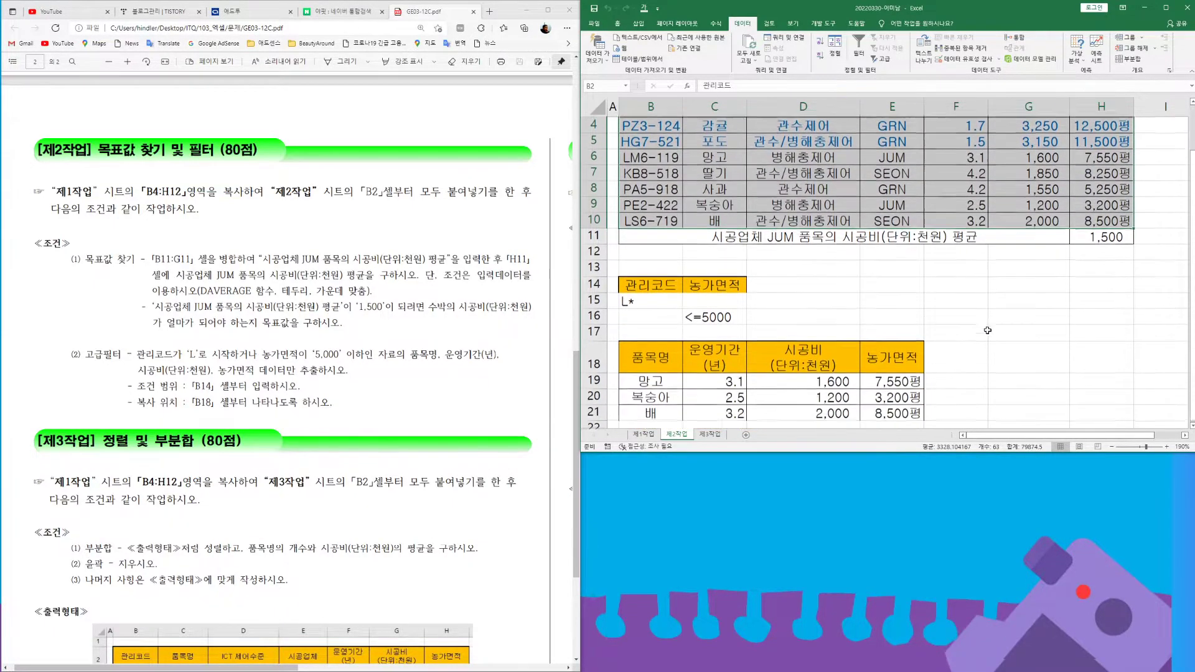
left_click(1008, 332)
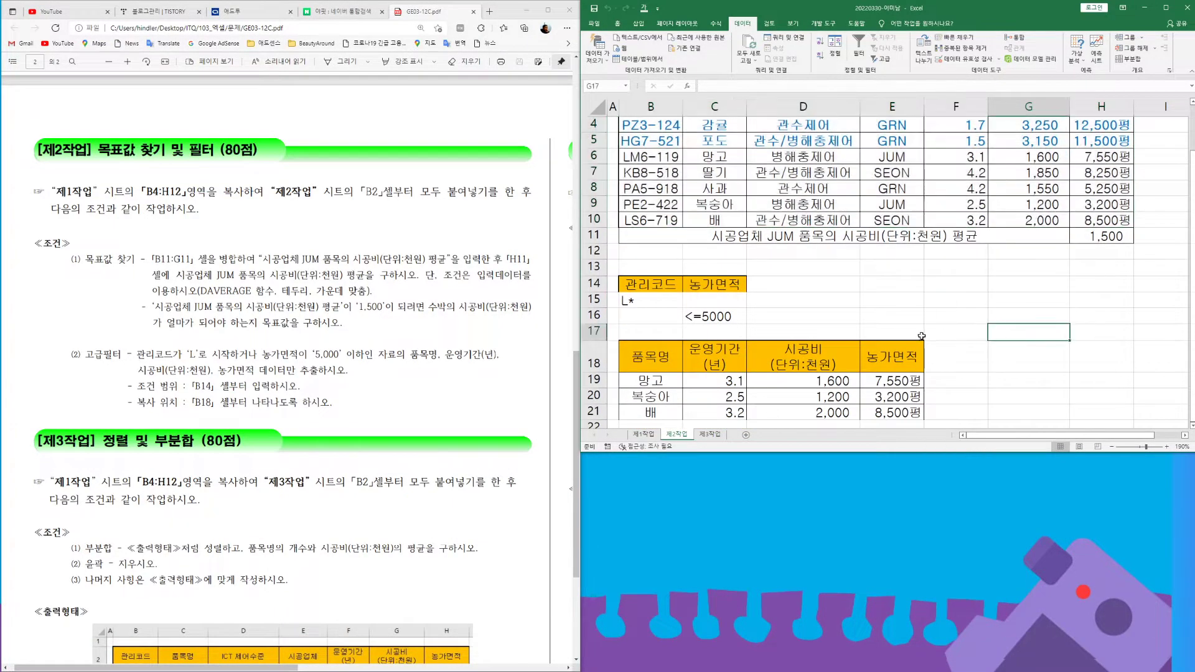
- Open the 제3작업 sheet and enlarge its display to 178%
left_click(709, 434)
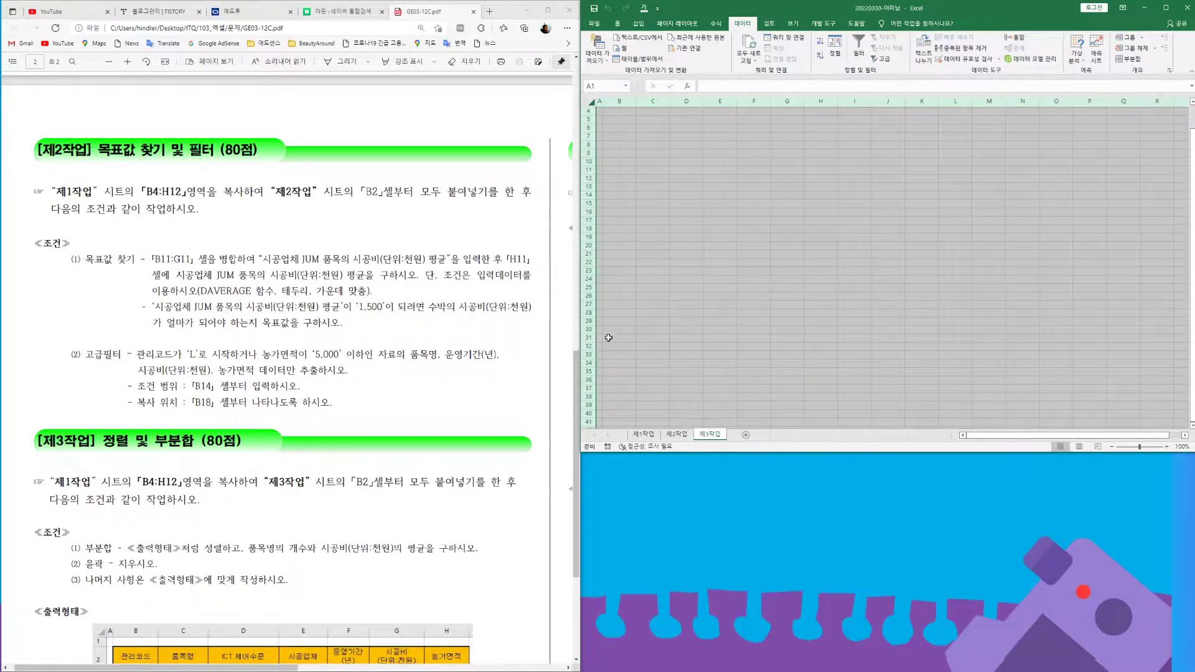
scroll(390, 337, "down", 5)
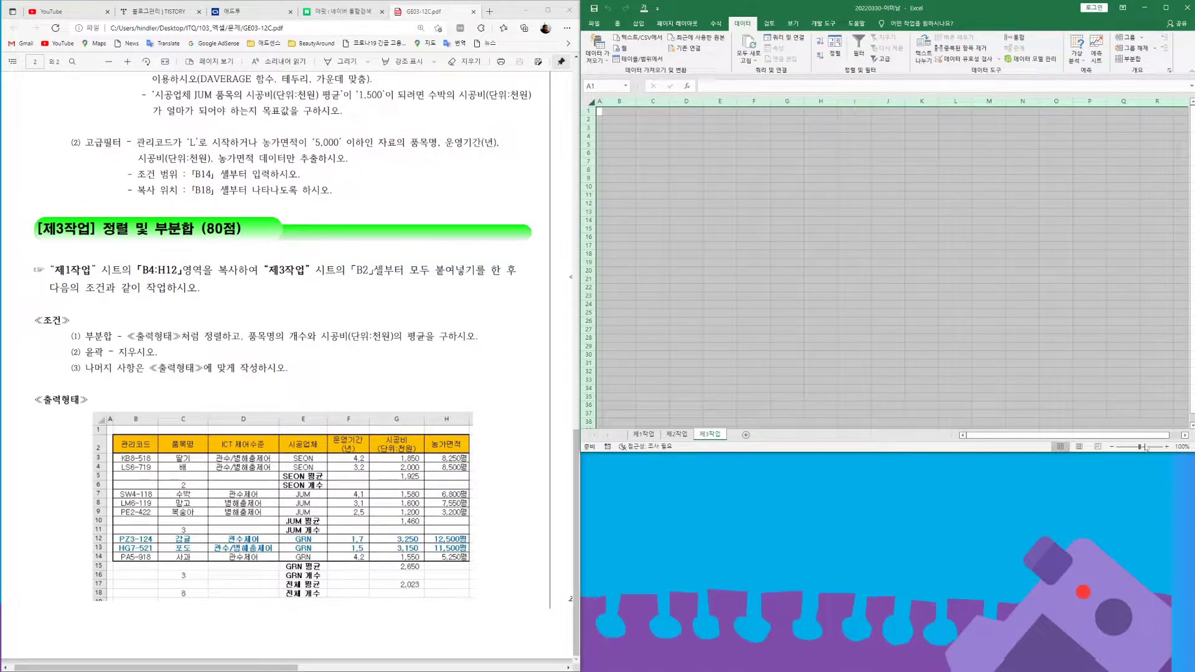
left_click(1167, 447)
left_click(1166, 446)
left_click(1166, 447)
left_click(1167, 447)
left_click(1167, 447)
left_click(1166, 447)
left_click(1166, 447)
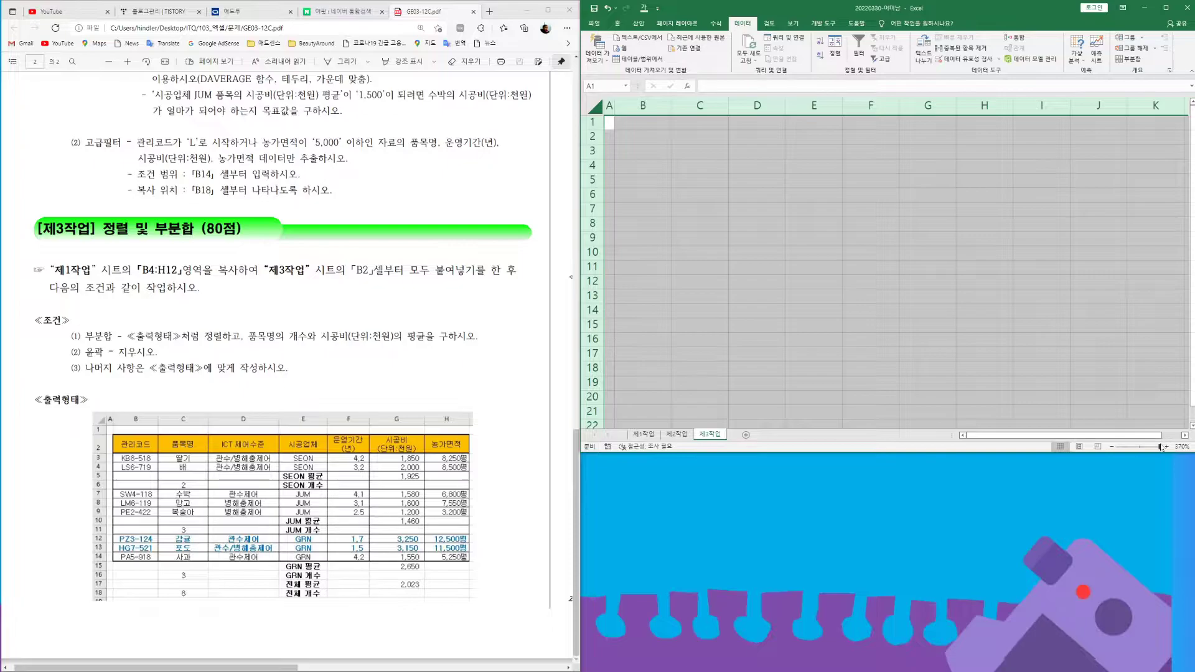
left_click(1160, 447)
left_click_drag(1160, 447, 1143, 450)
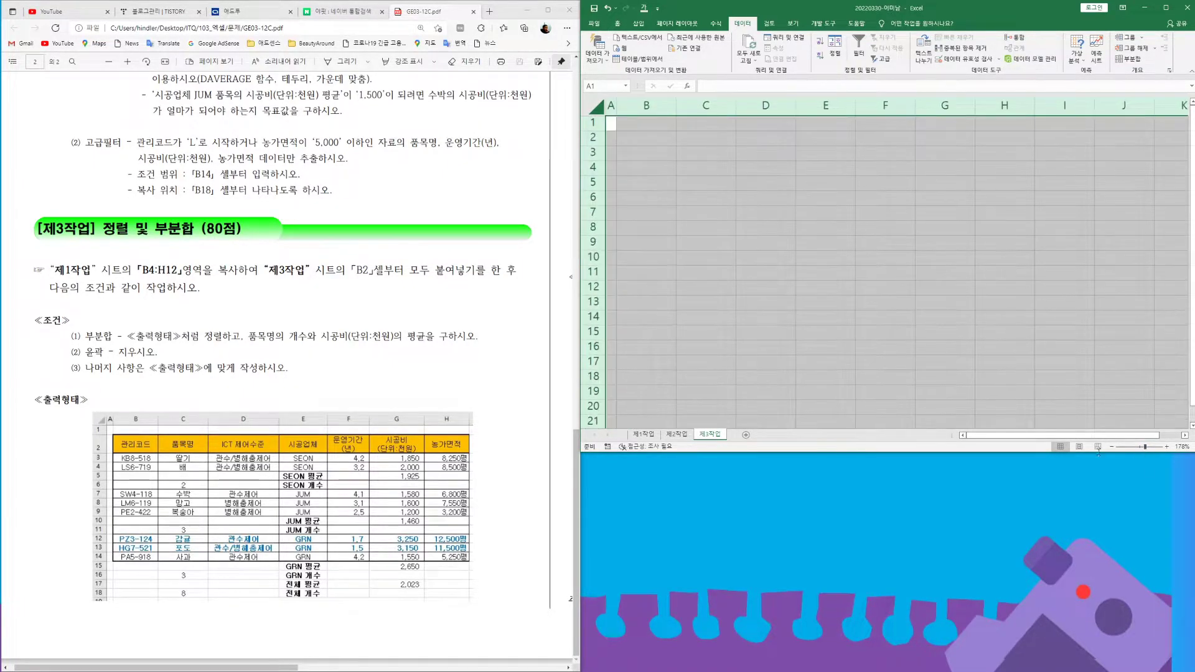
- Copy B4:H12 from the 제1작업 sheet and paste it at B2 of 제3작업, keeping the source column widths
left_click(642, 434)
key("ctrl+c")
left_click(710, 434)
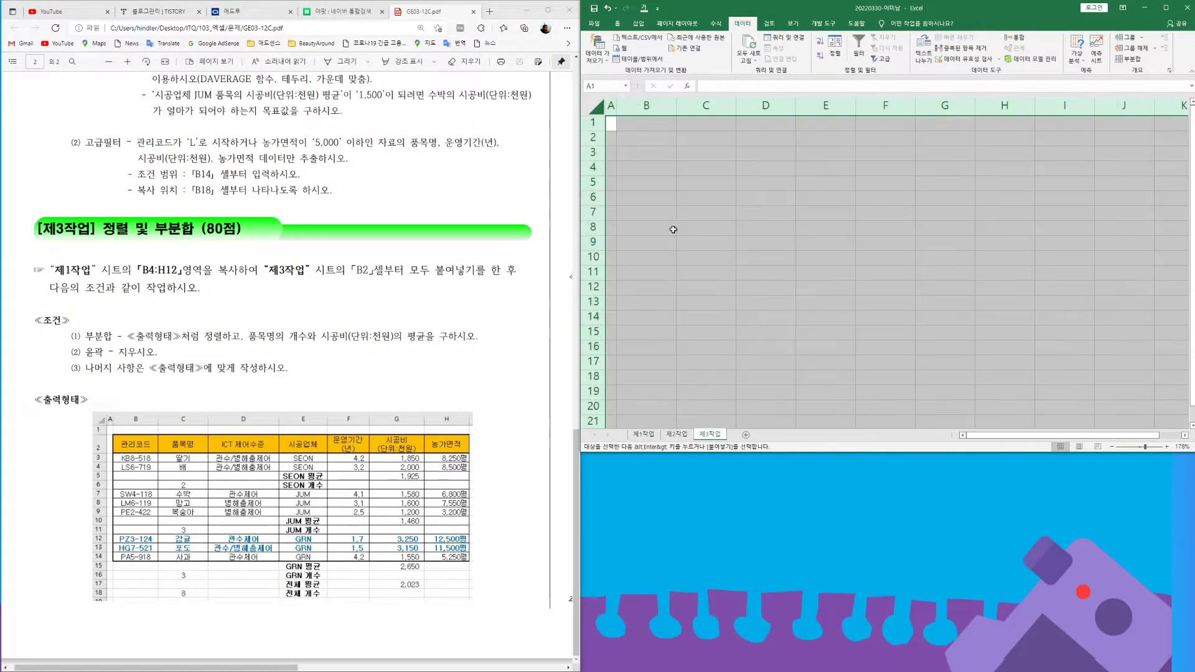
left_click(647, 135)
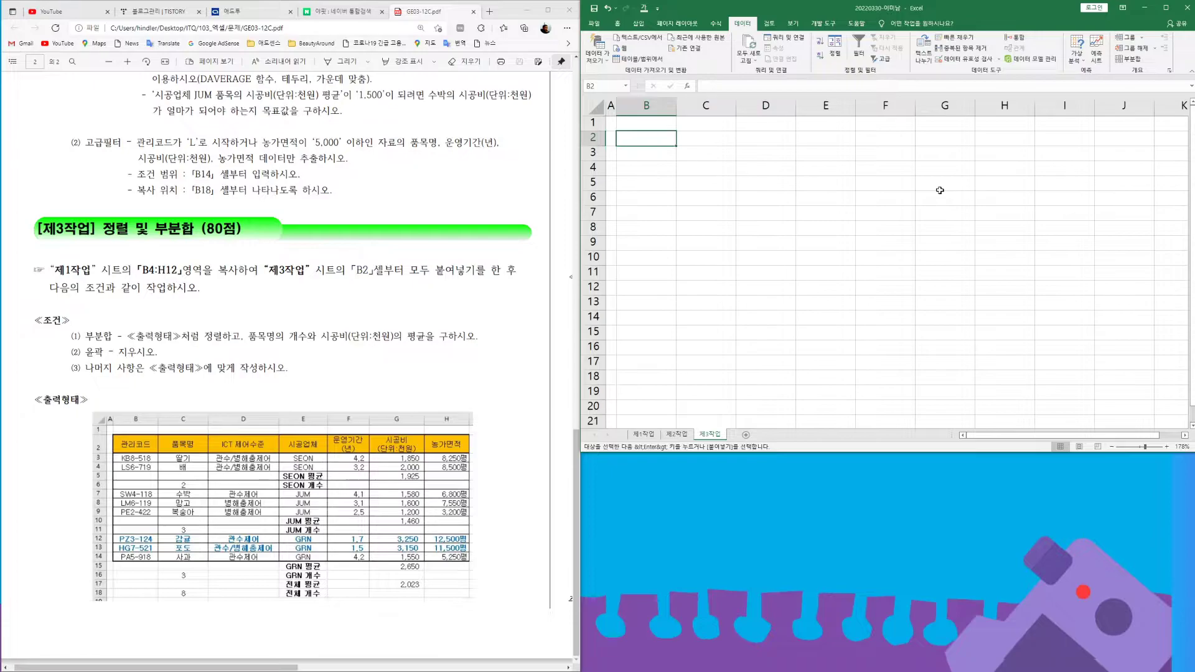
key("ctrl+v")
left_click(1050, 305)
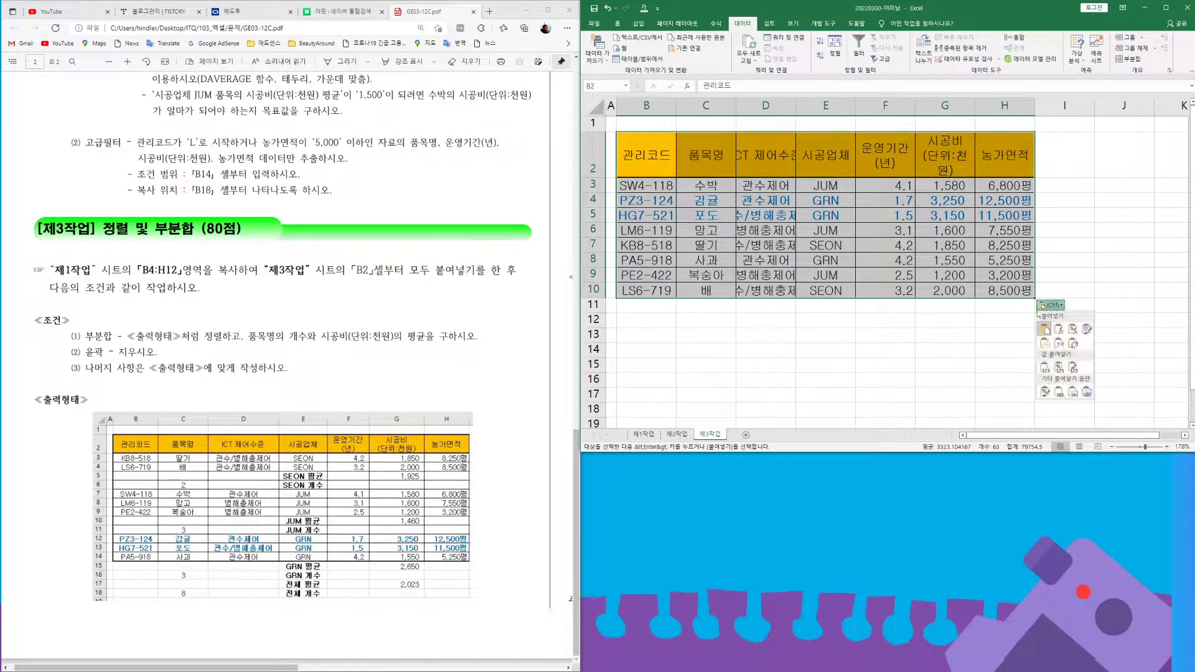
left_click(1061, 345)
left_click(913, 332)
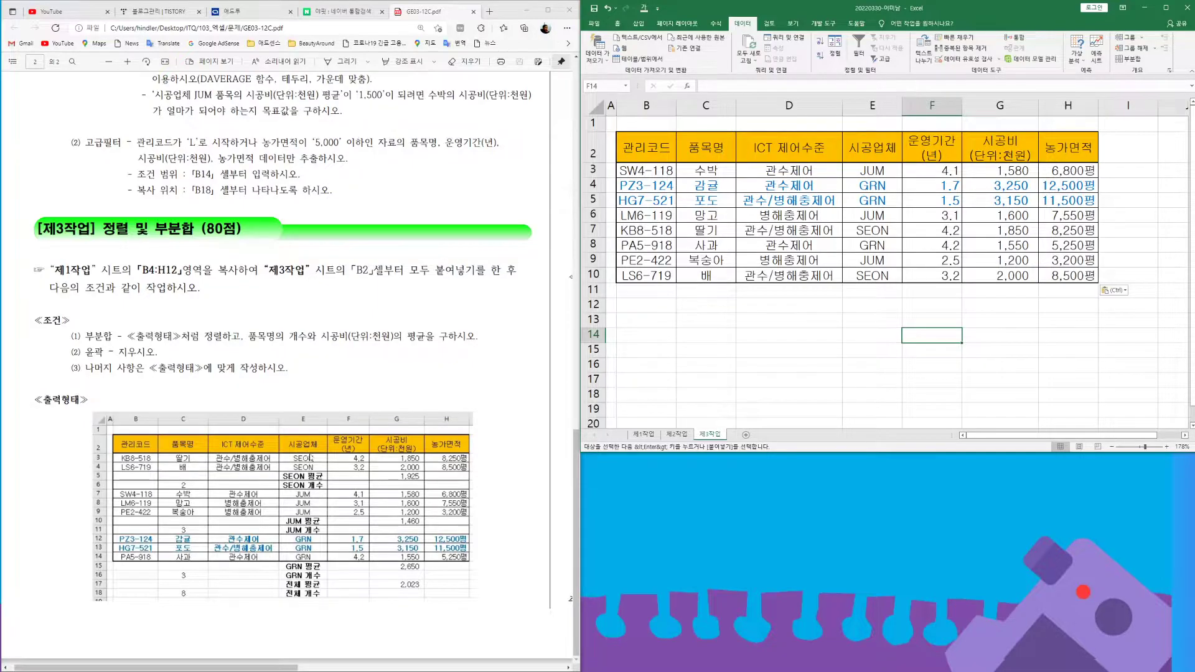
- Sort the table B2:H10 by 시공업체 in descending order (내림차순)
left_click_drag(646, 154, 1075, 273)
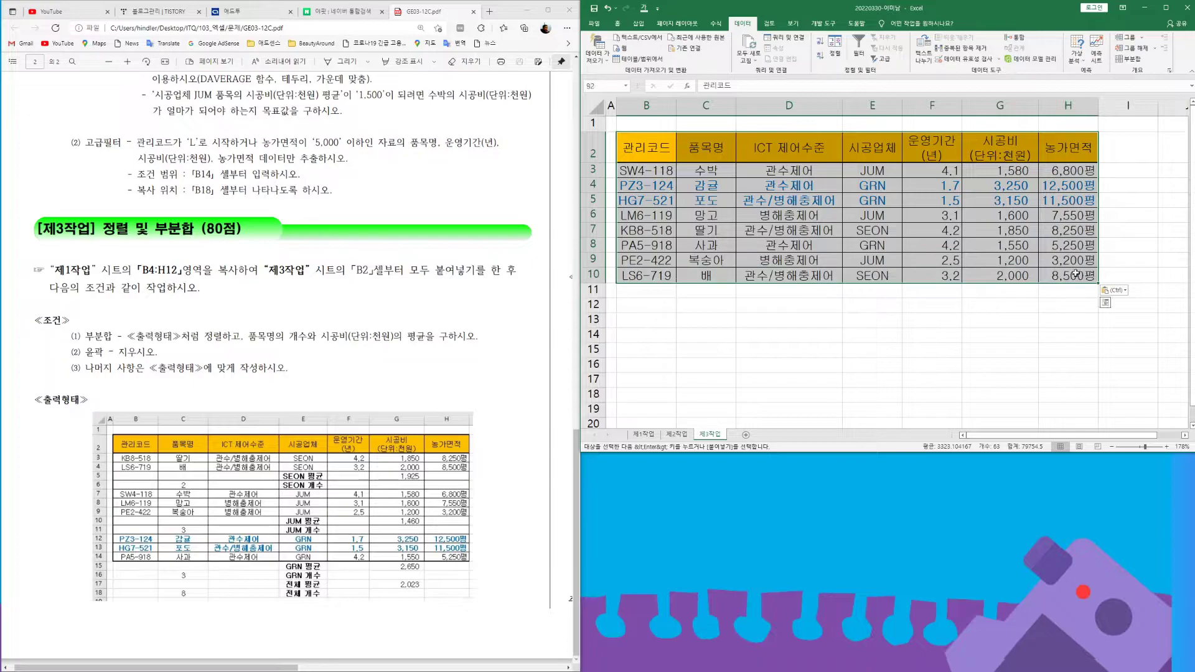
left_click(835, 48)
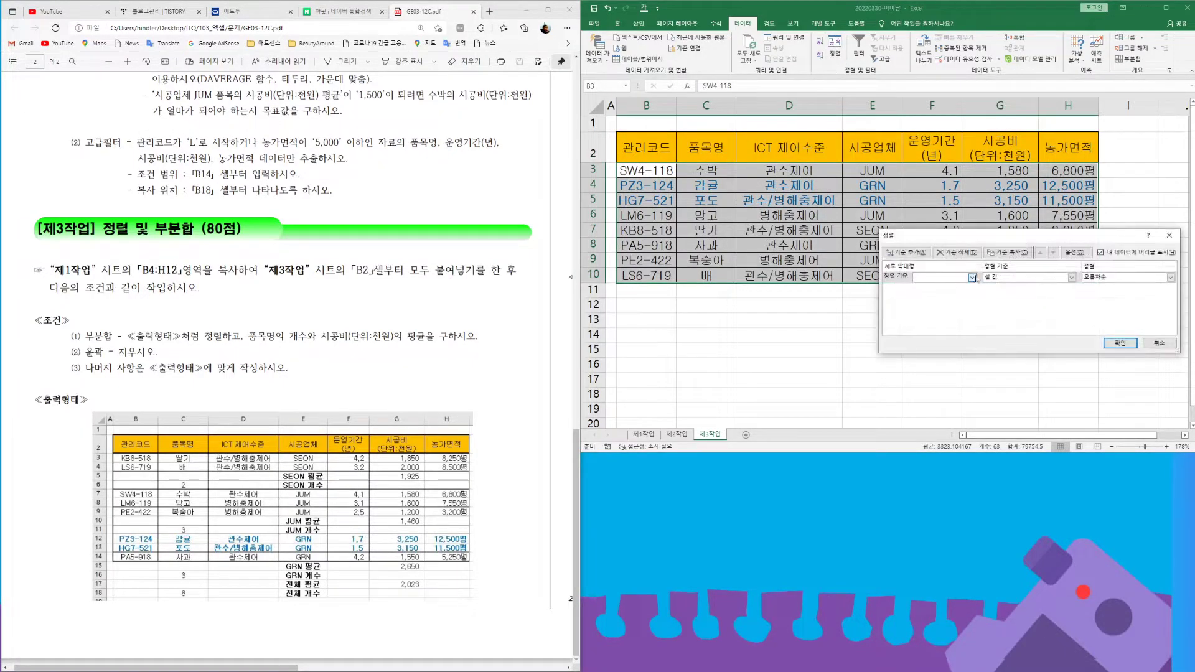
left_click(972, 278)
left_click(935, 315)
left_click(1170, 277)
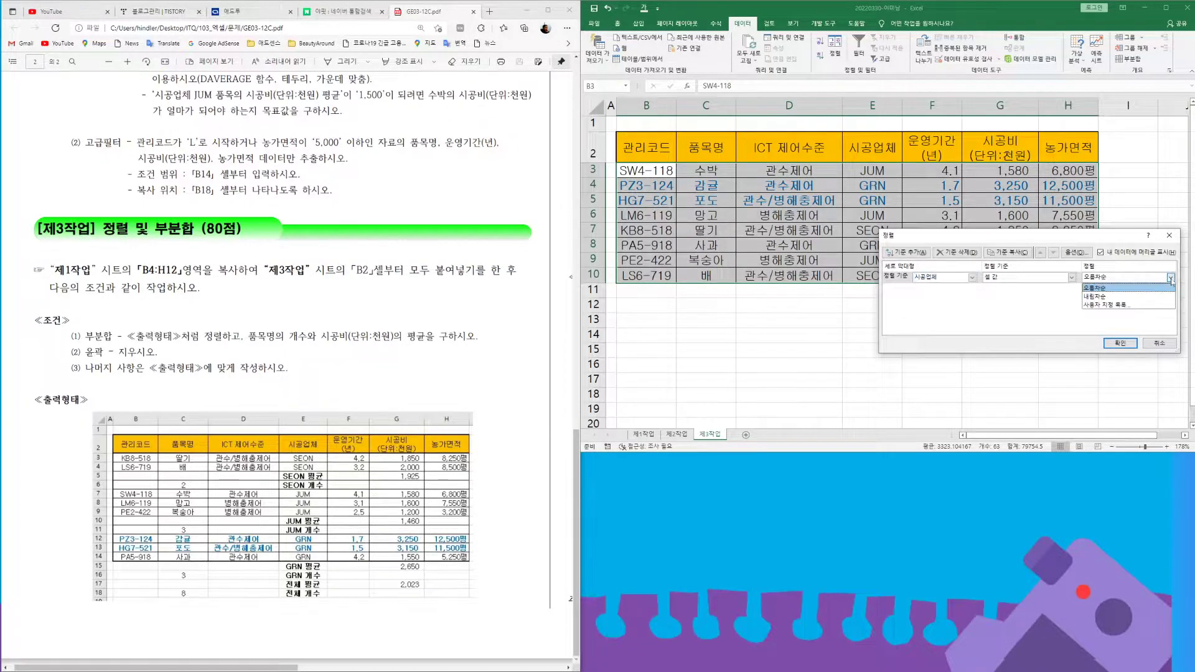
left_click(1131, 297)
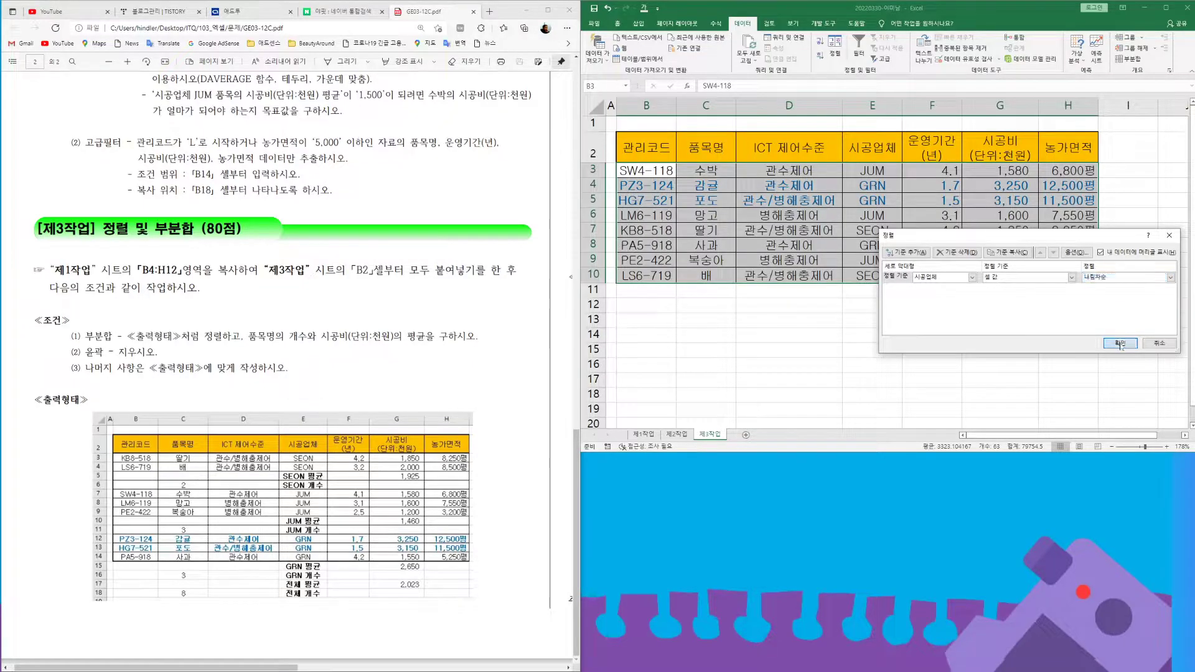
left_click(1120, 343)
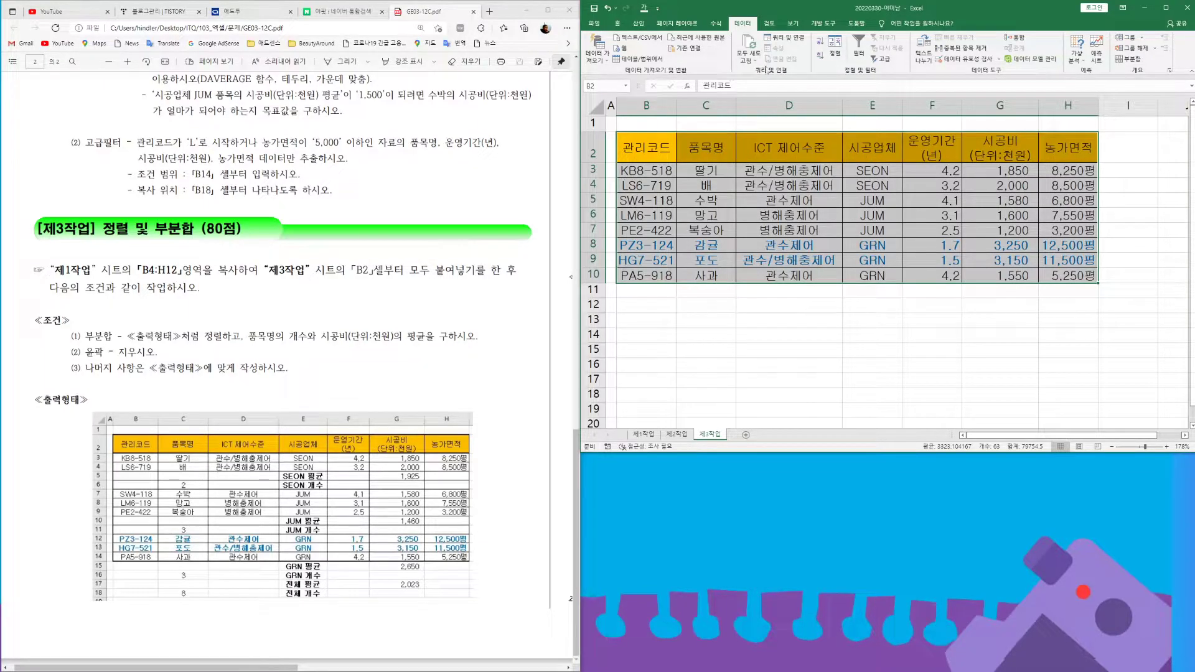
- Add subtotals grouped by 시공업체 using the 개수 function on 품목명 only, leaving 농가면적 out
left_click(1129, 62)
left_click_drag(1027, 206, 816, 196)
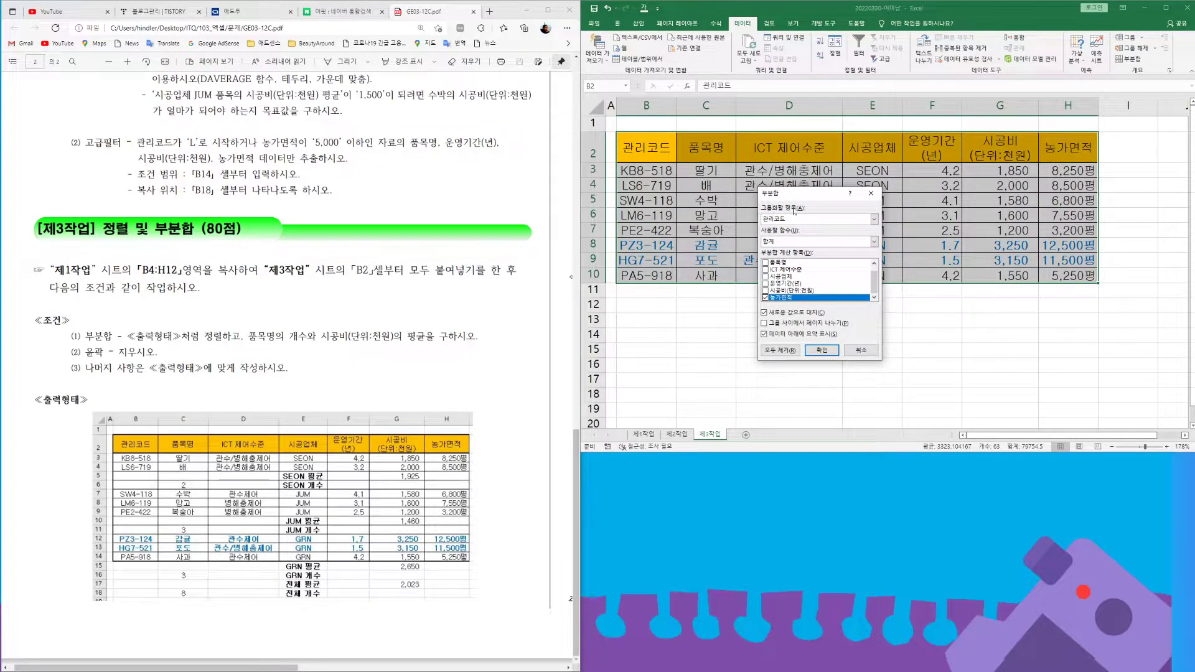
left_click(874, 219)
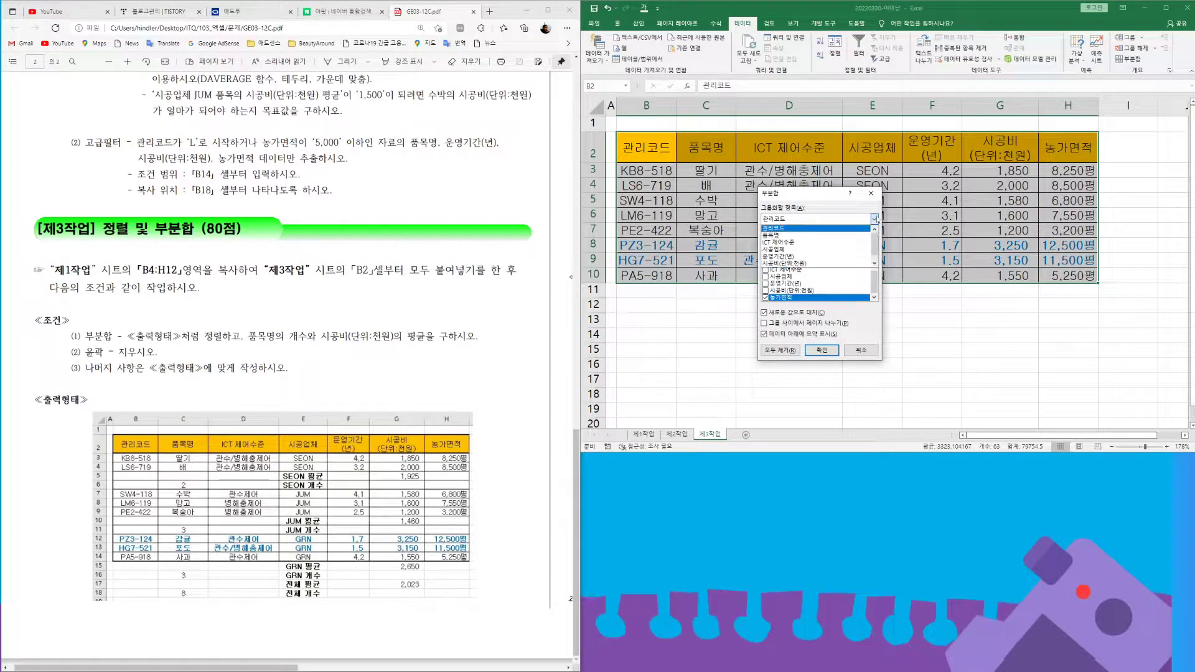
left_click(794, 250)
left_click_drag(813, 197, 845, 190)
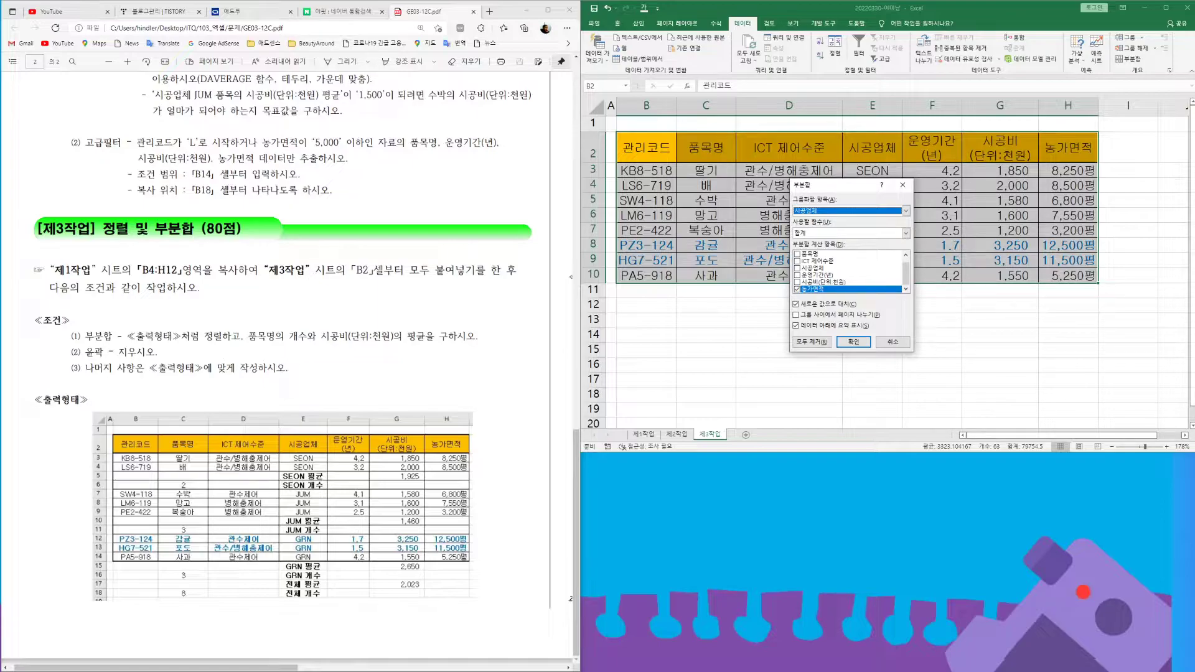
left_click(906, 233)
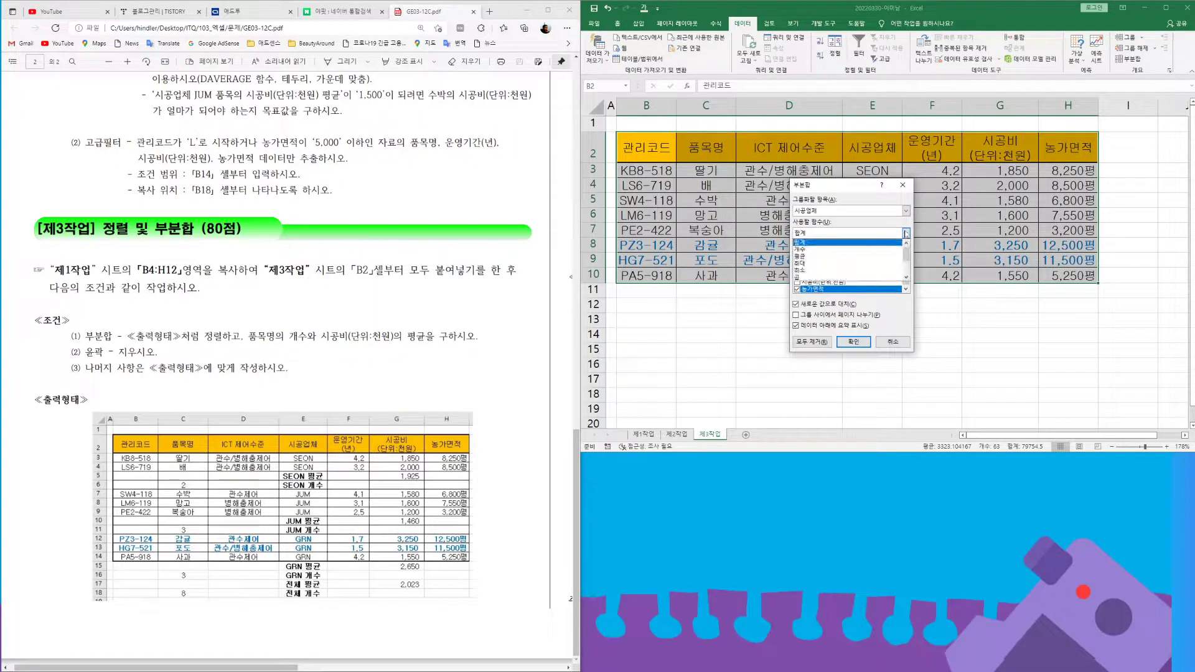
left_click(831, 248)
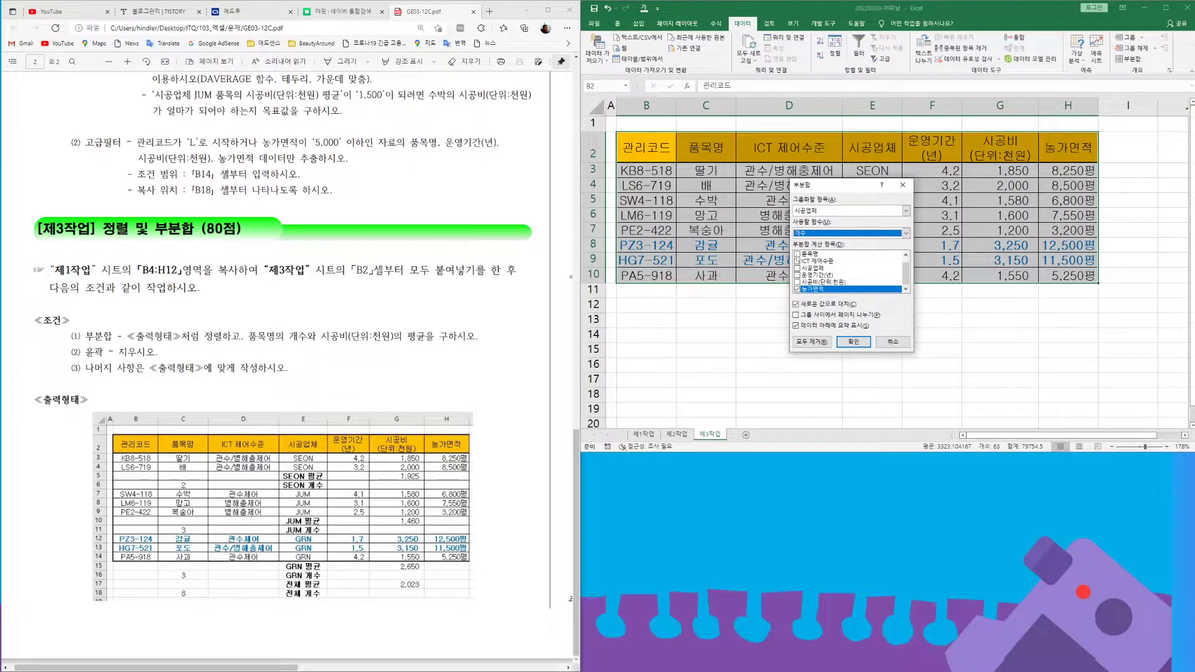
left_click(797, 253)
left_click(796, 289)
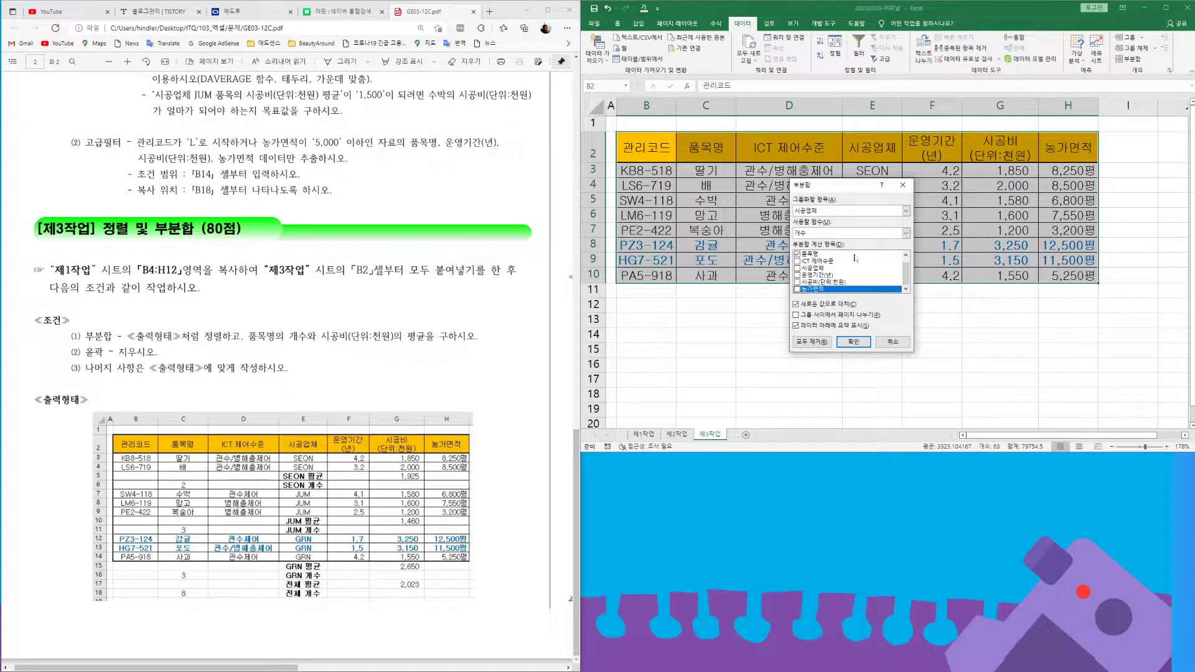
left_click(853, 342)
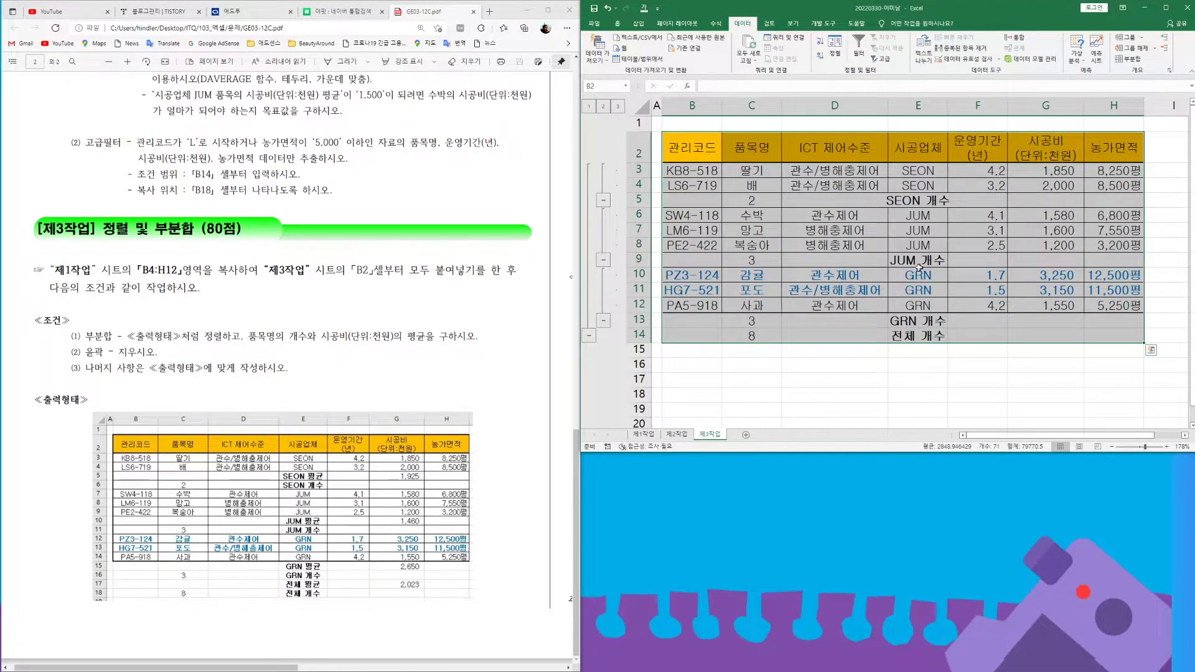
- Add a second subtotal per 시공업체 using 평균 on 시공비(단위:천원) only, without replacing the existing count subtotals
left_click(1129, 59)
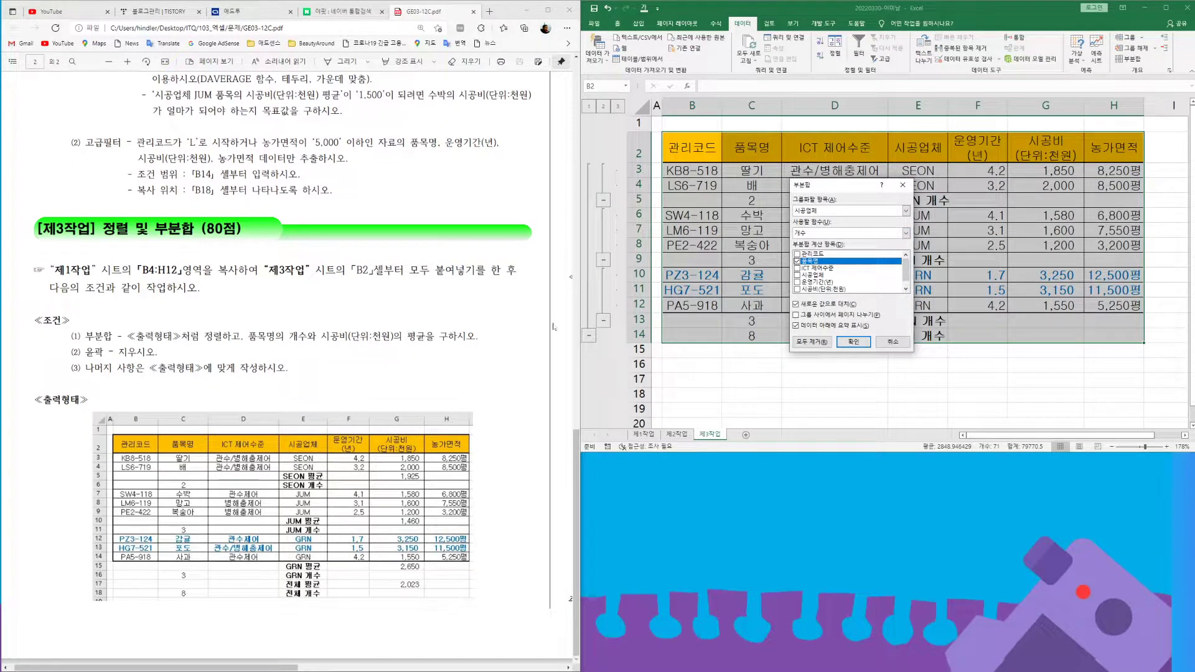
left_click(906, 232)
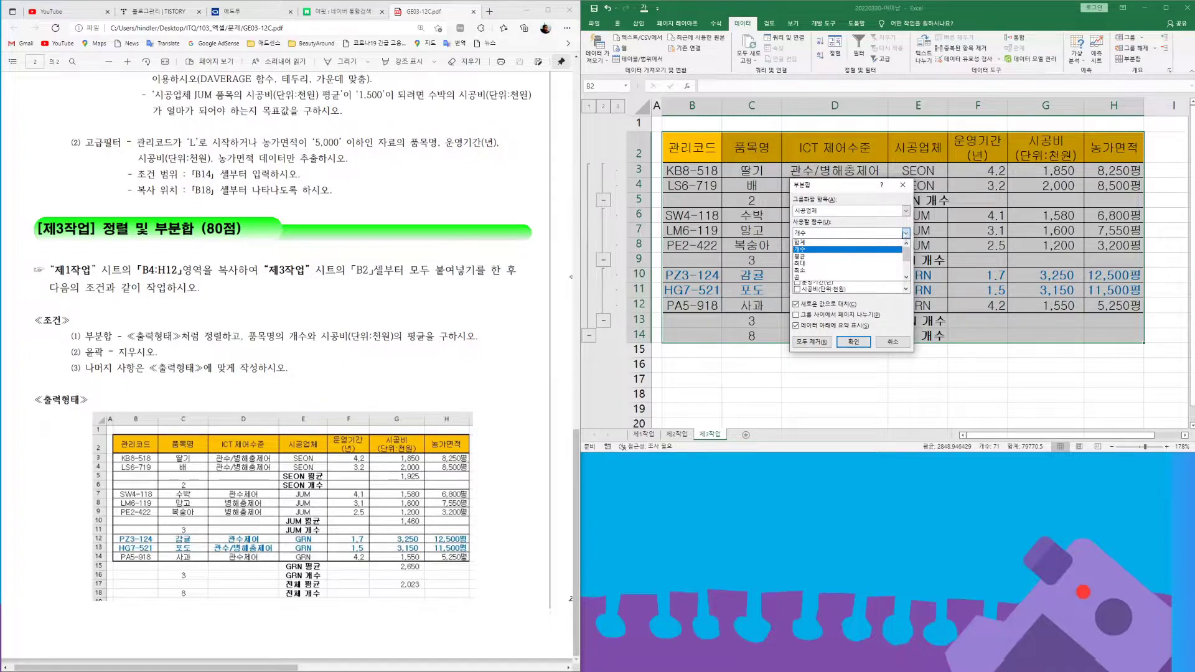
left_click(829, 257)
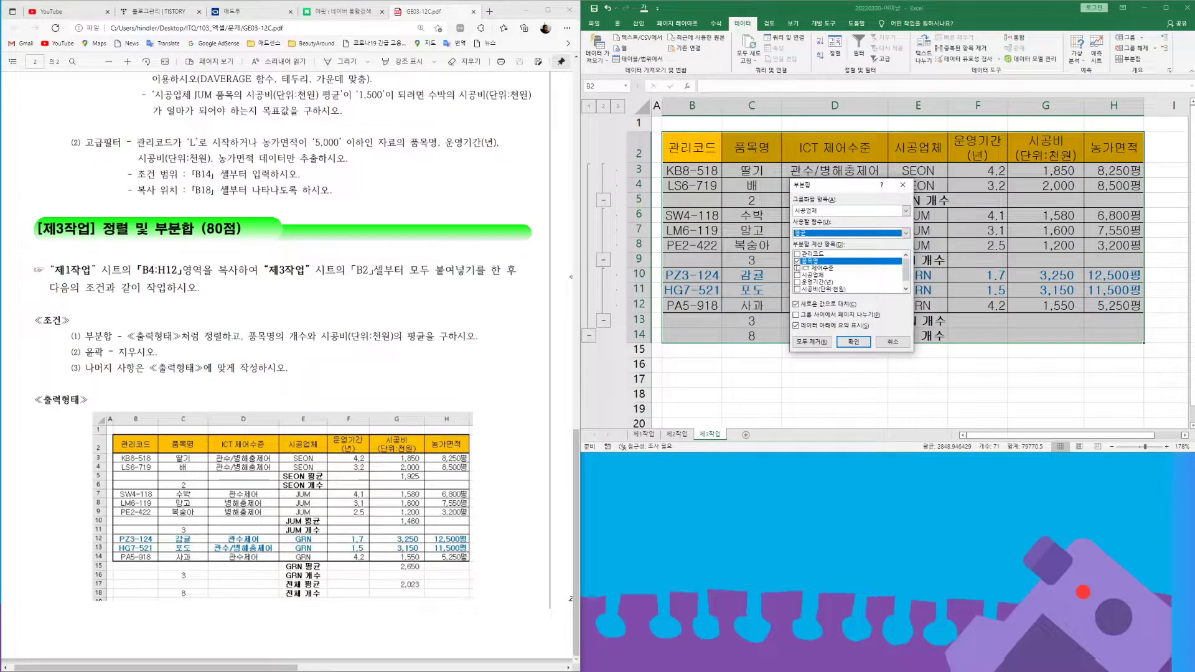
left_click(797, 261)
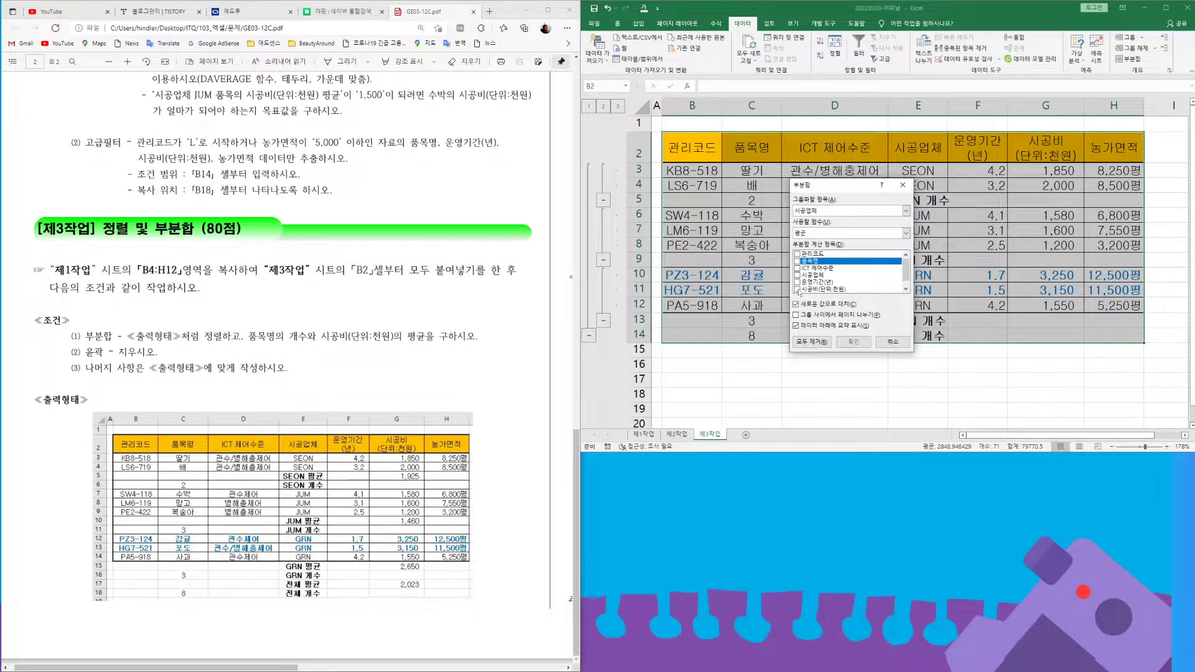
left_click(797, 289)
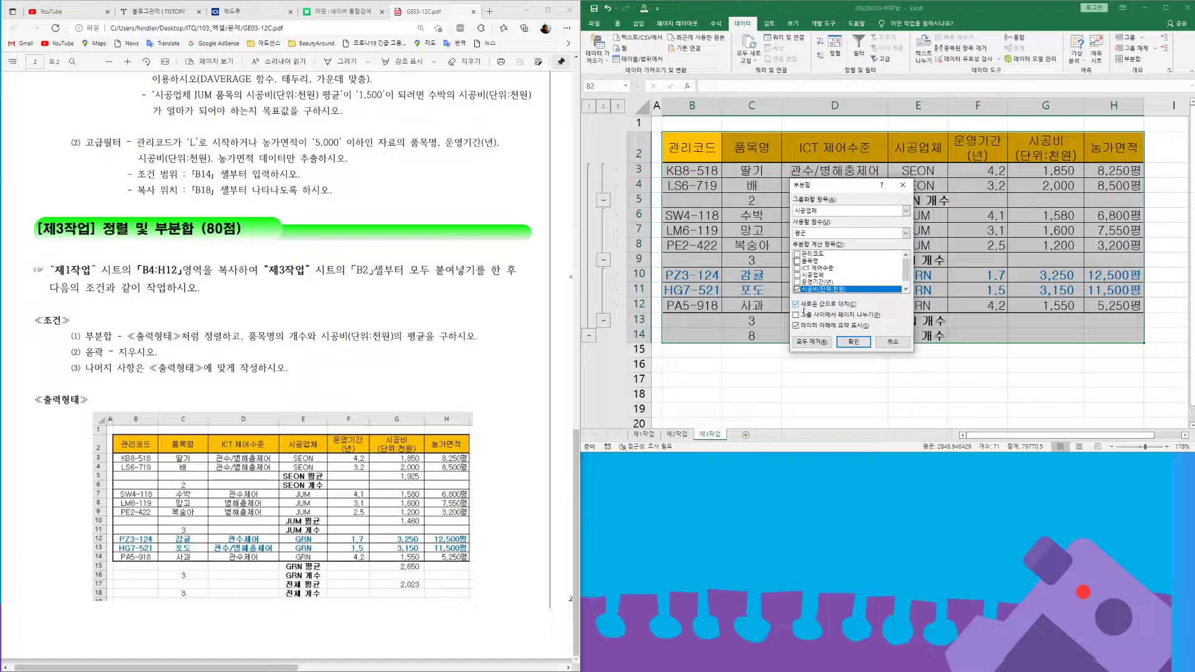
left_click(795, 305)
left_click(855, 343)
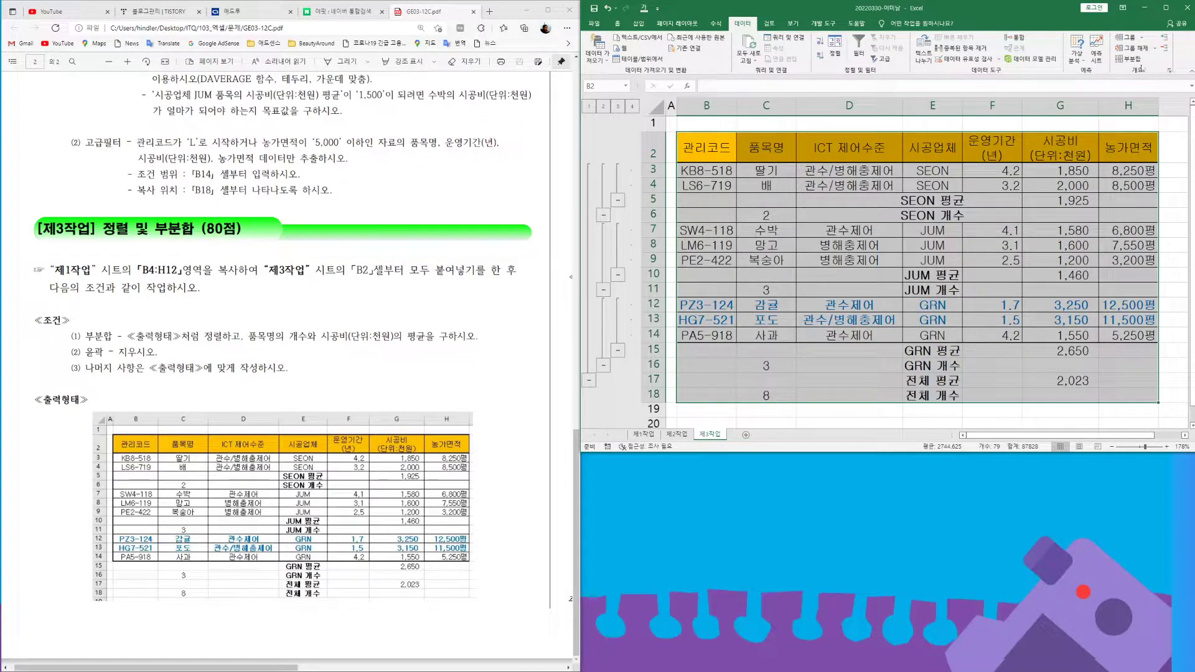
- Clear the outline grouping from the subtotaled table on 제3작업
left_click(1155, 48)
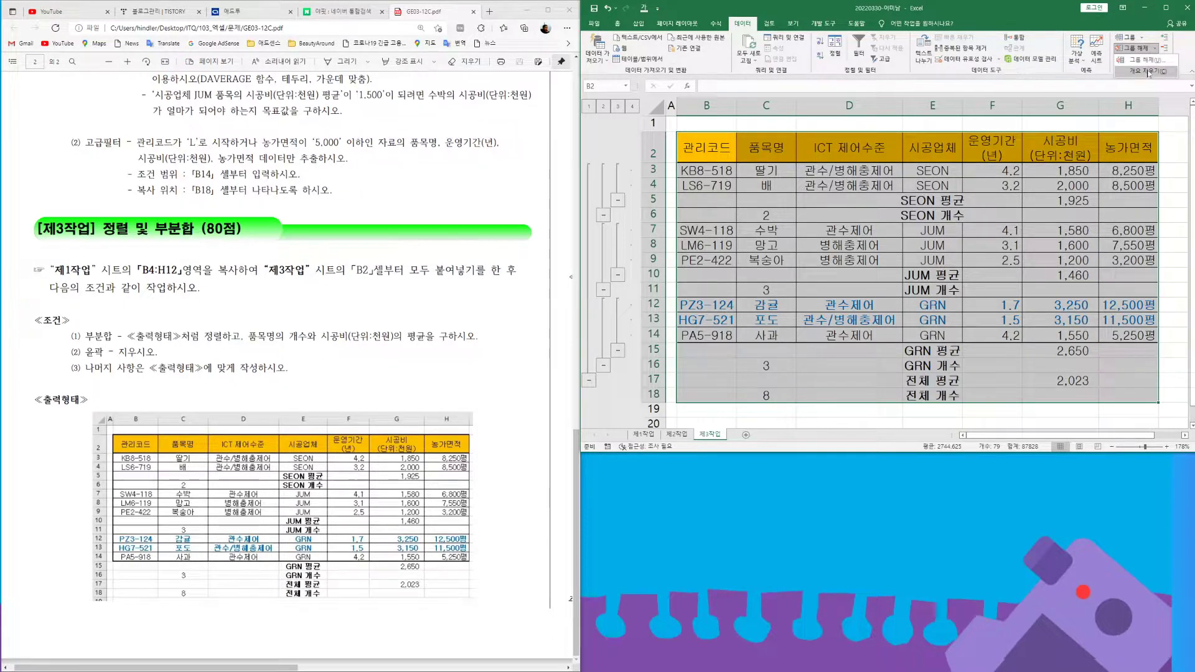
left_click(1148, 72)
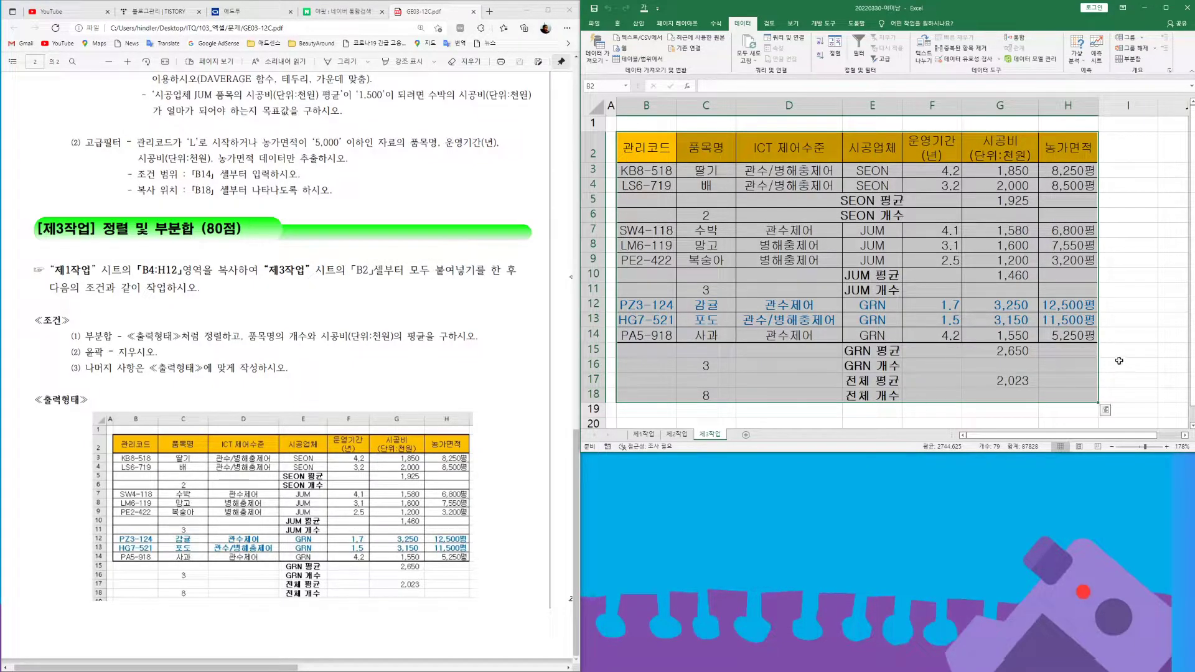
left_click(1120, 364)
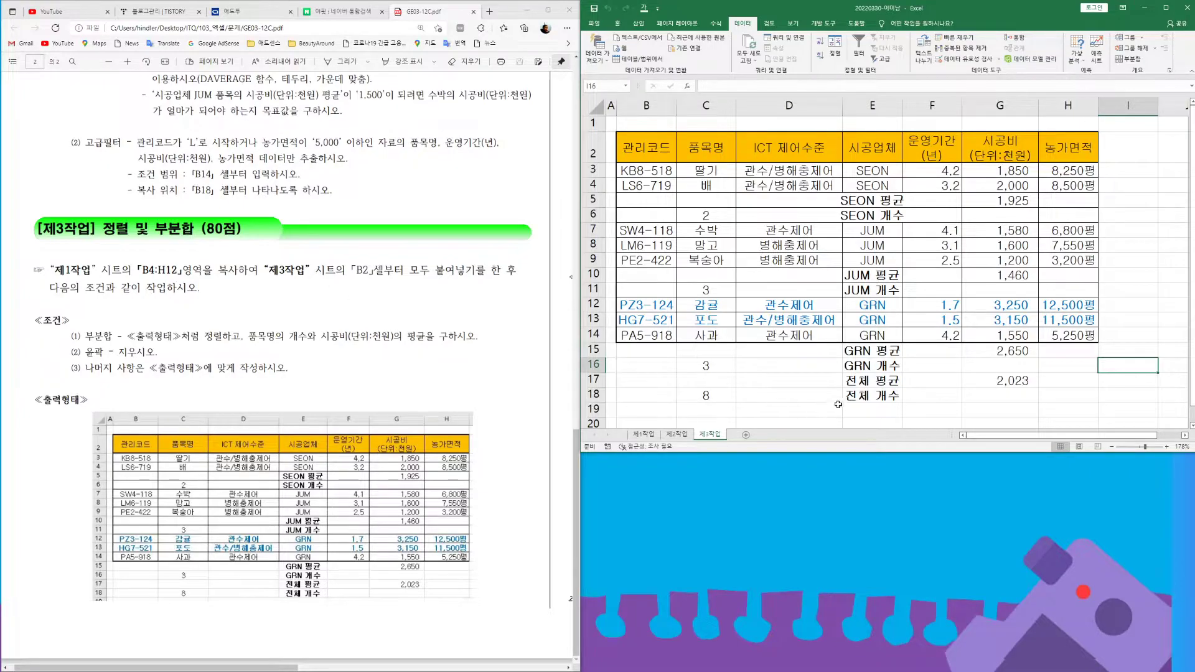
- Return to the 제1작업 sheet and examine the chart task's instructions and sample output in the exam PDF
left_click(640, 434)
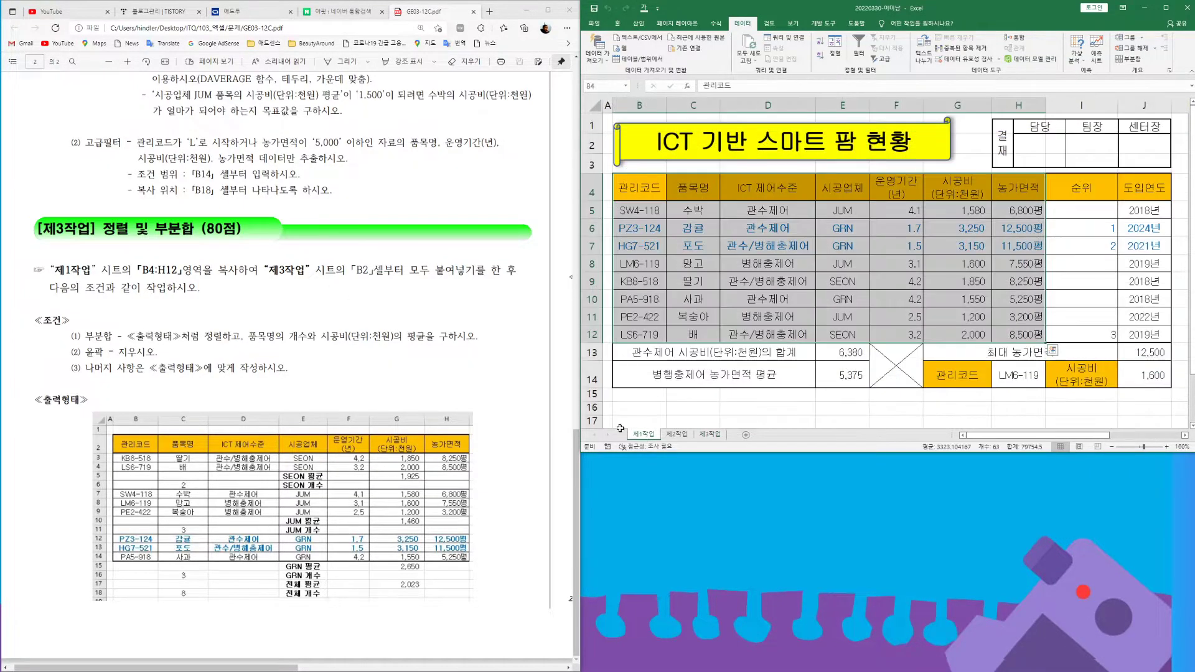
left_click_drag(273, 669, 530, 662)
scroll(286, 373, "up", 5)
scroll(272, 533, "down", 5)
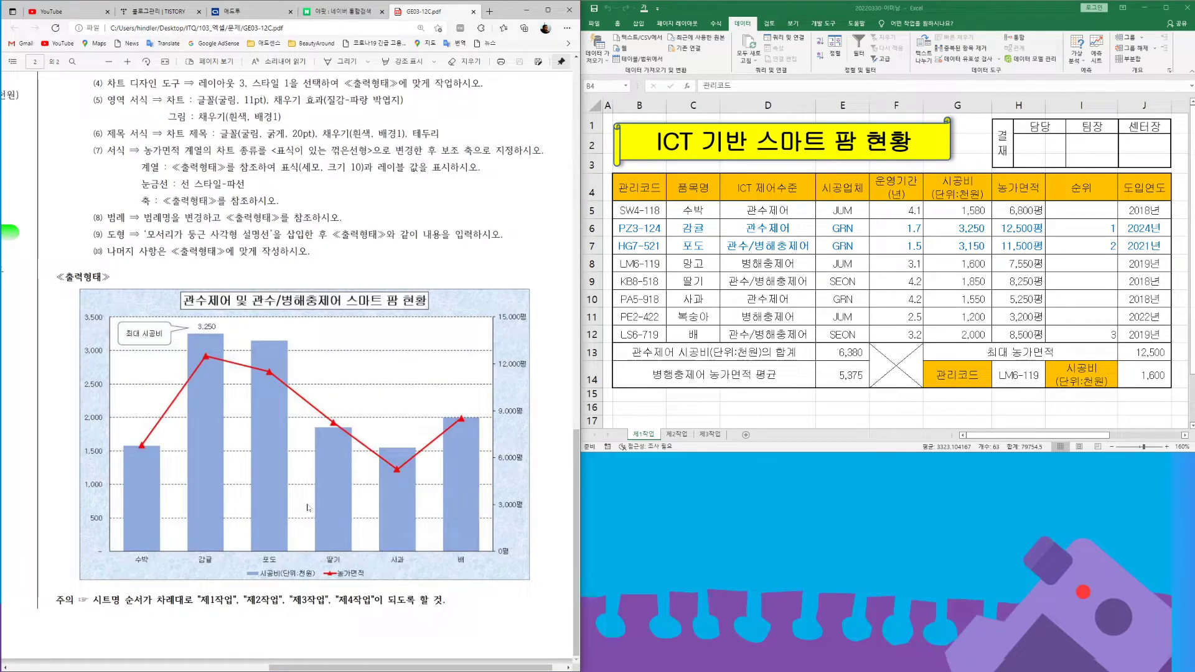
scroll(307, 507, "up", 2)
scroll(383, 505, "down", 2)
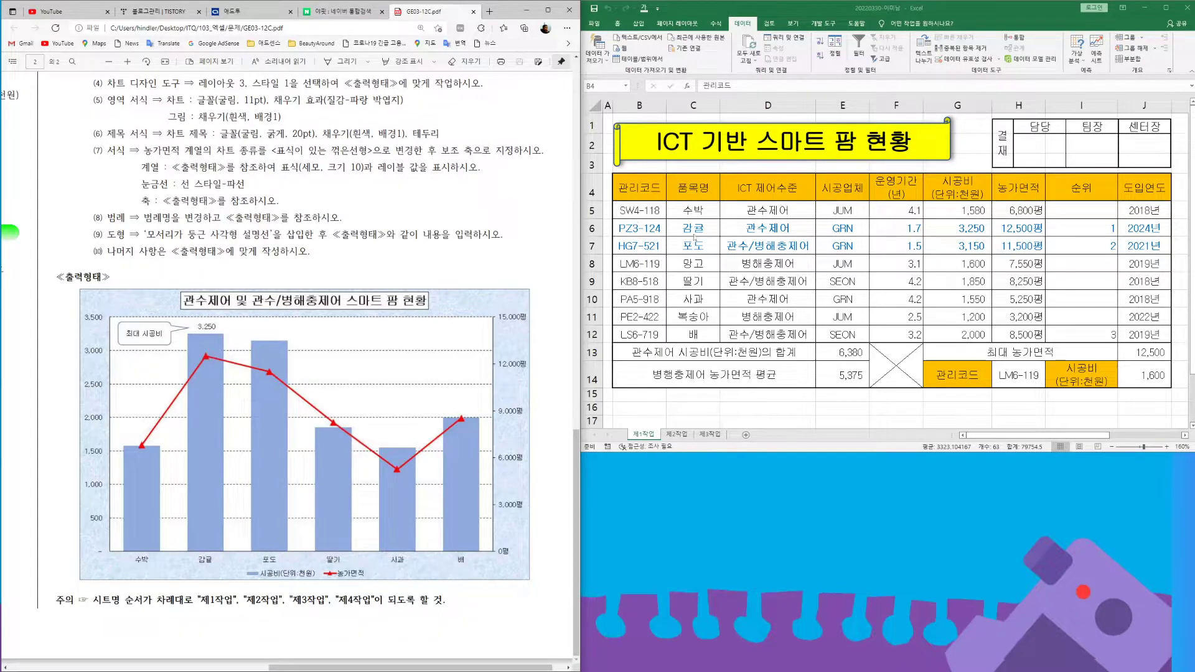
- Insert a 2-D clustered column chart from the 품목명, 시공비 and 농가면적 headers and the 수박, 감귤, 포도, 딸기, 사과 and 배 rows
left_click_drag(697, 187, 700, 246)
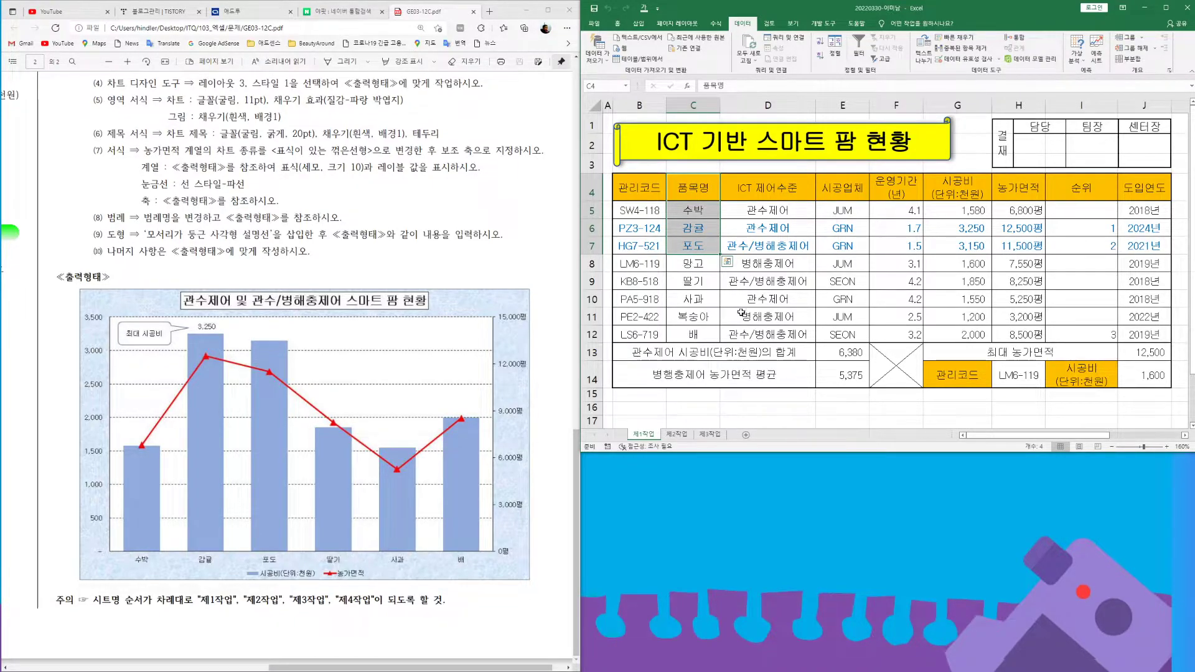
left_click_drag(700, 282, 705, 298)
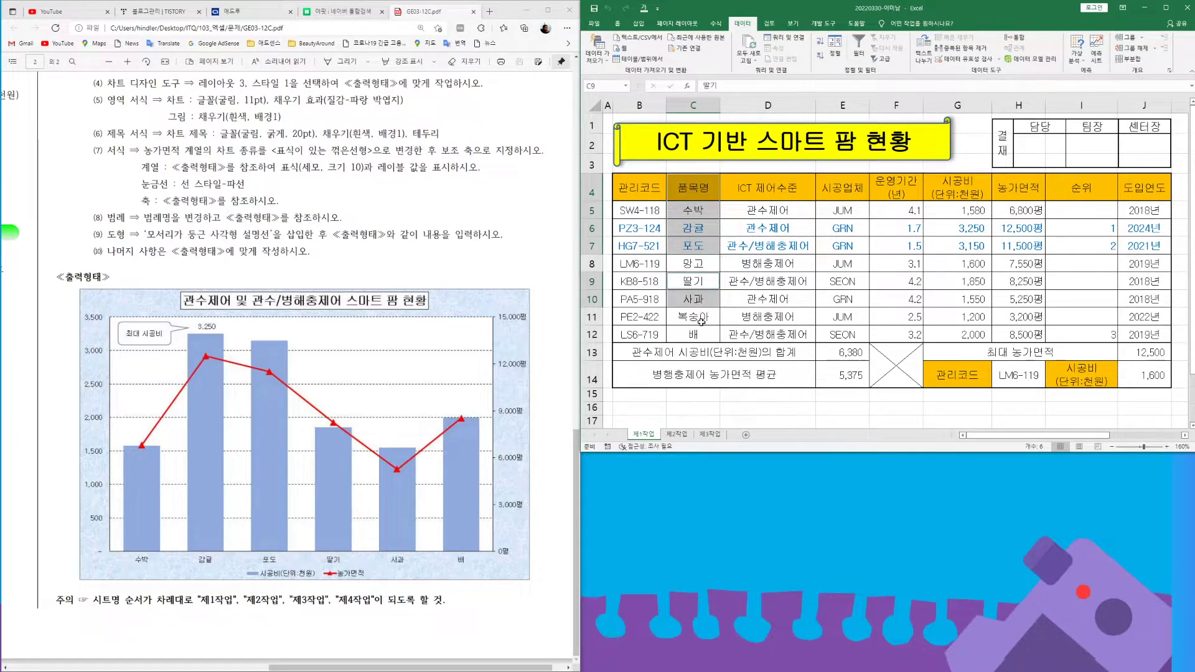
left_click(700, 336, "ctrl")
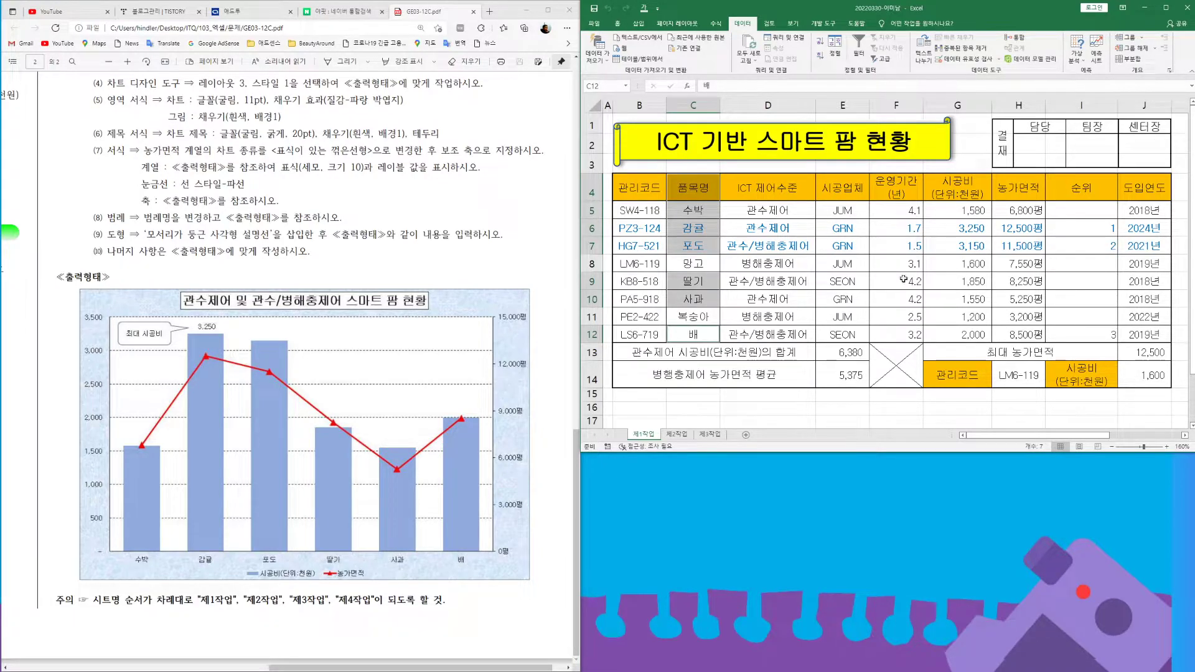
left_click_drag(962, 183, 1023, 243)
left_click_drag(961, 282, 1011, 300)
left_click_drag(963, 334, 1002, 336)
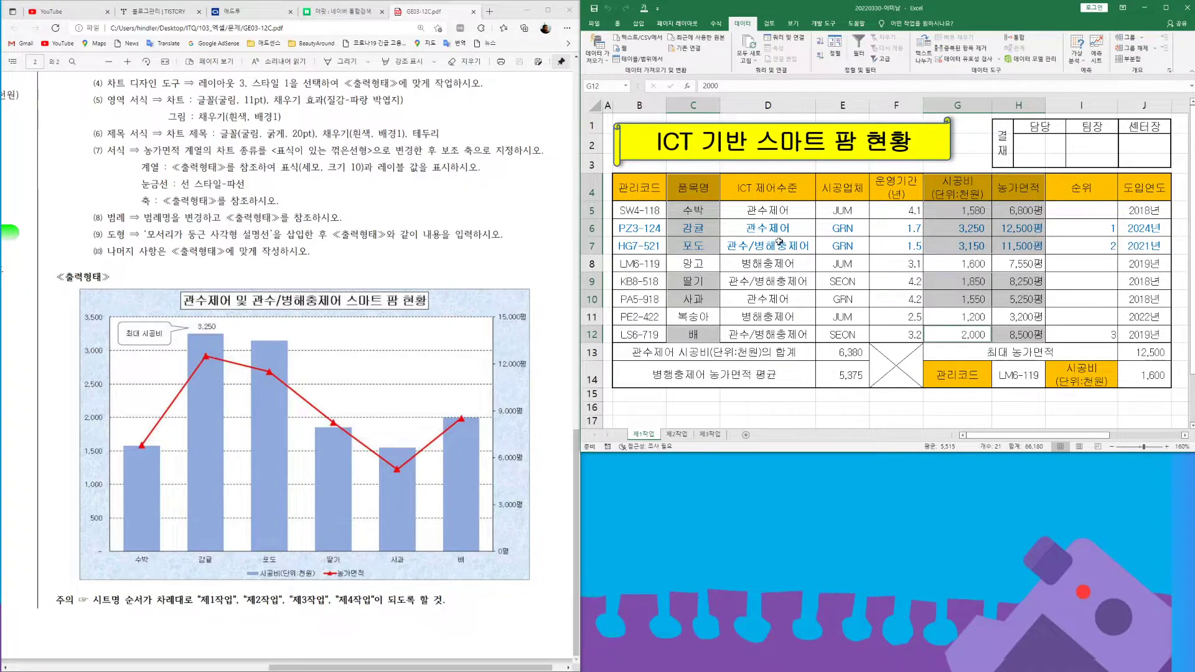
left_click(638, 24)
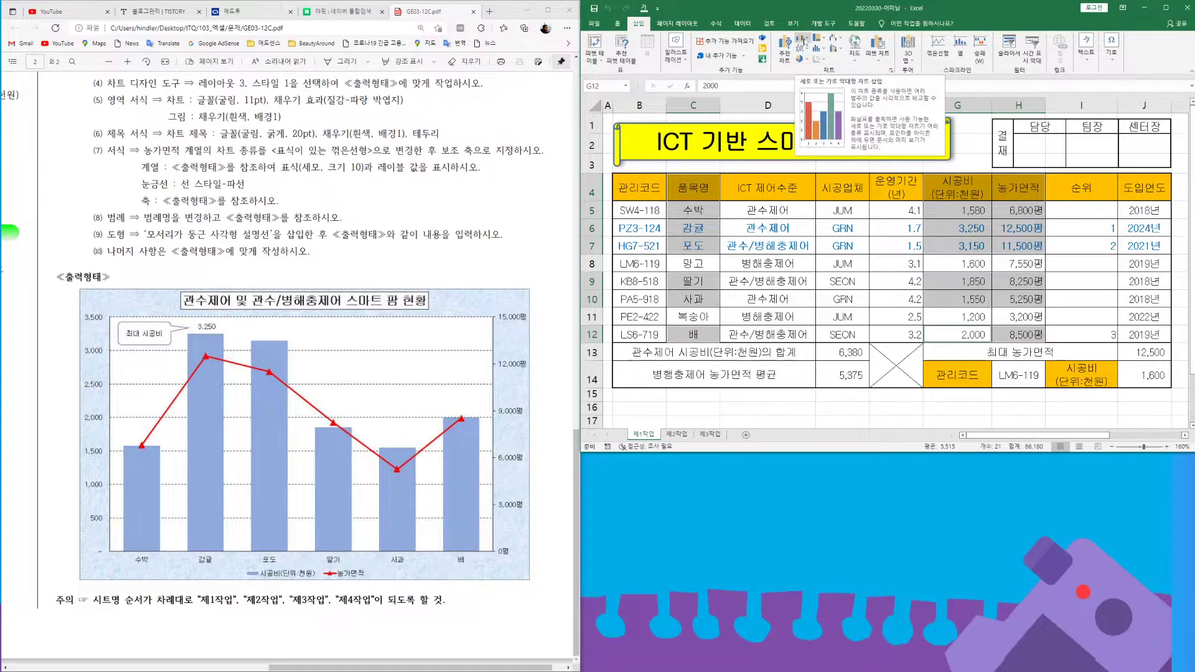
left_click(804, 39)
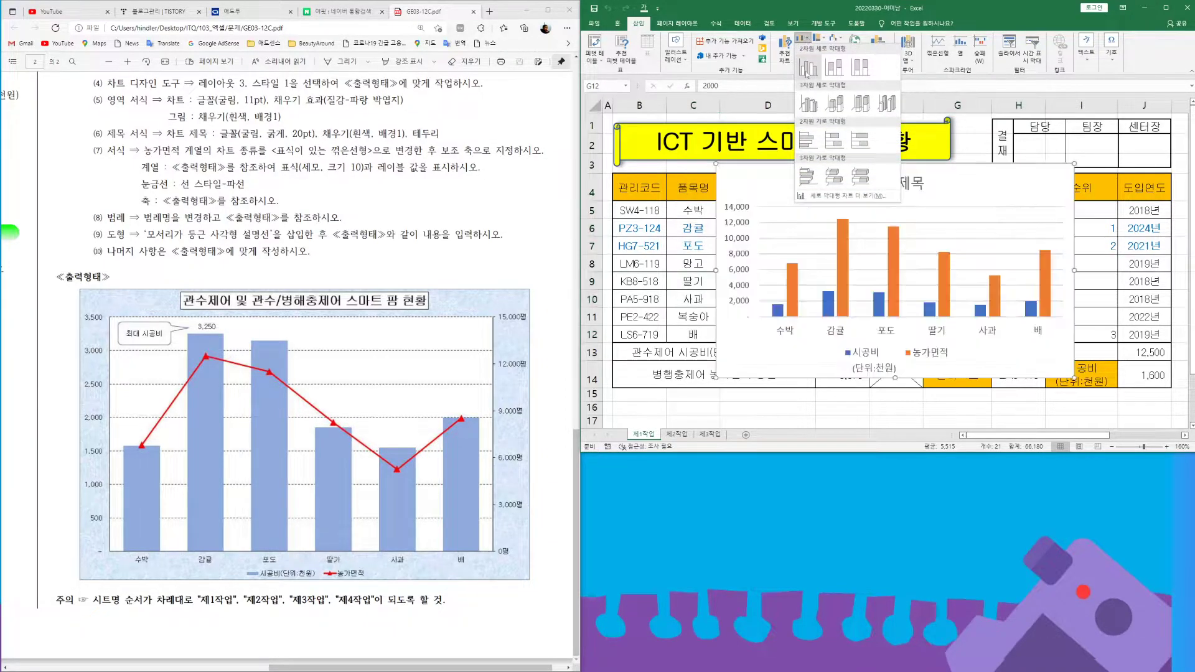
left_click(810, 66)
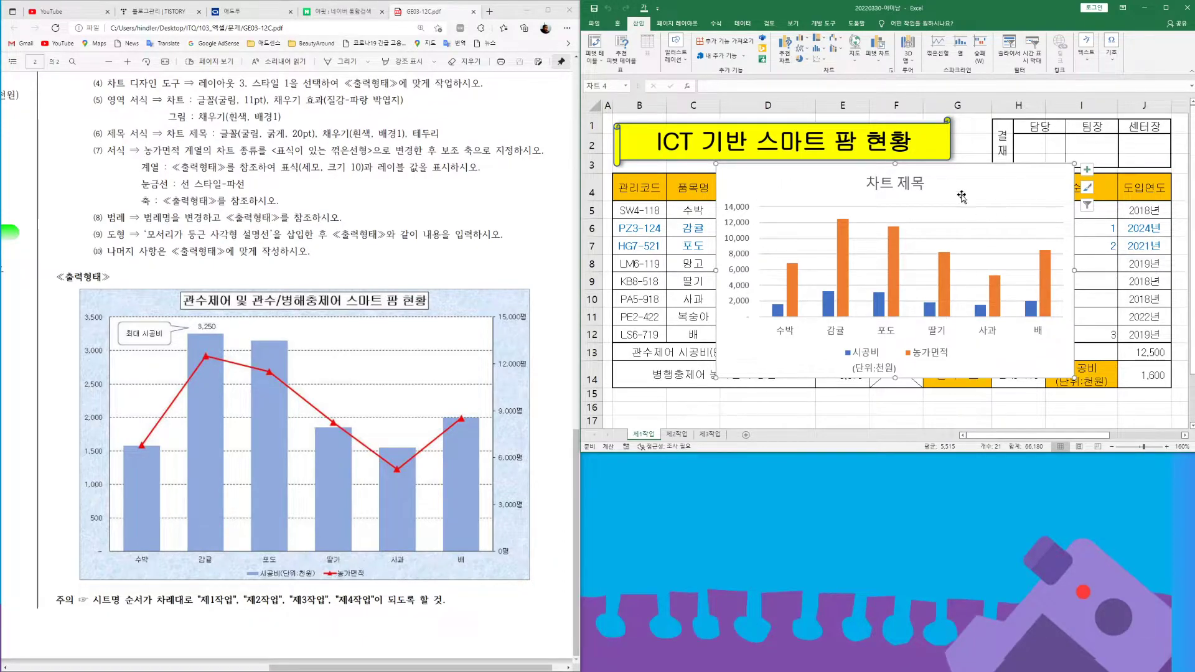
- Move the chart to a new sheet named 제4작업 and place that sheet after 제3작업
right_click(1025, 187)
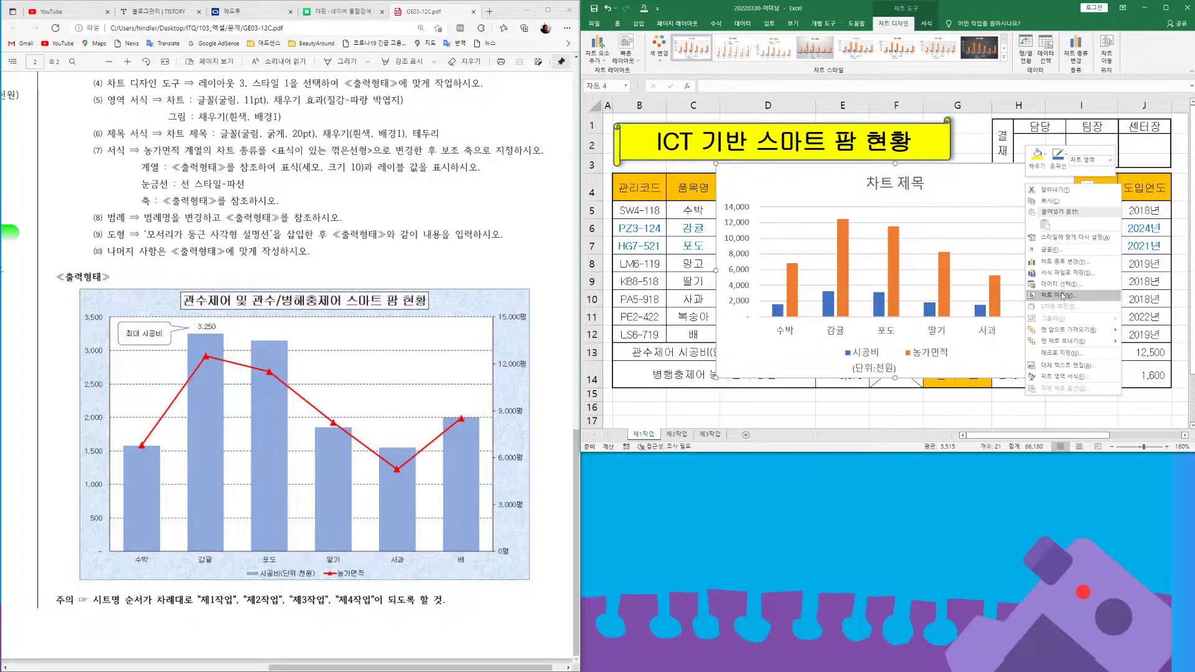
left_click(1062, 295)
left_click(989, 276)
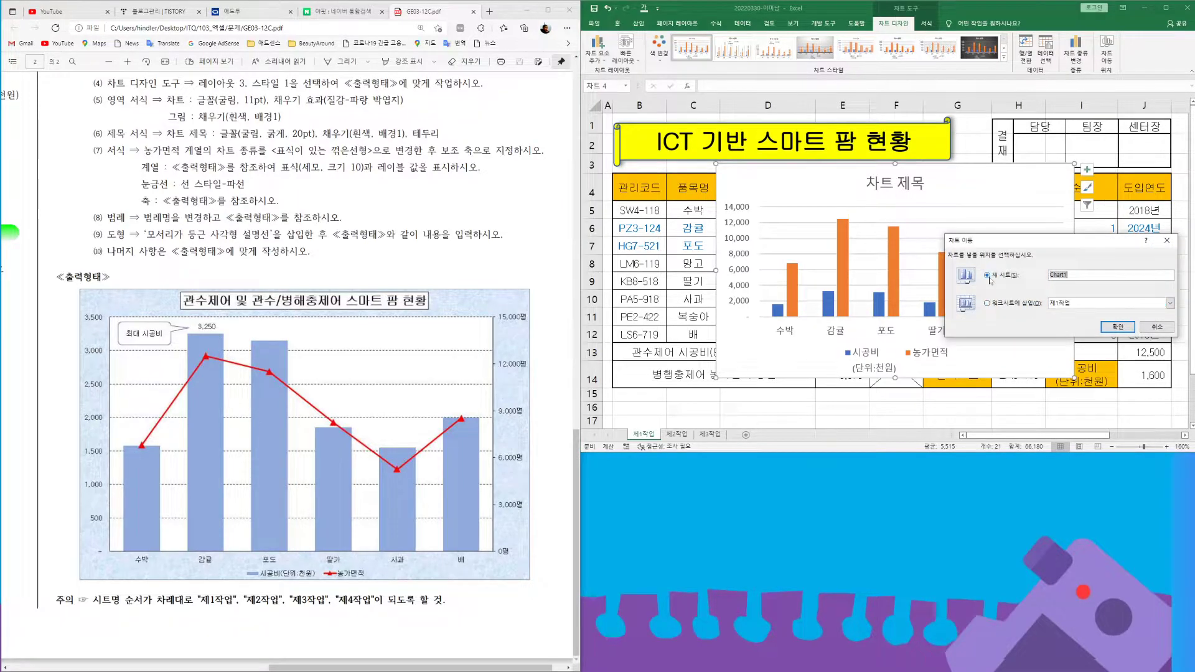
type("wp4wkrdjq")
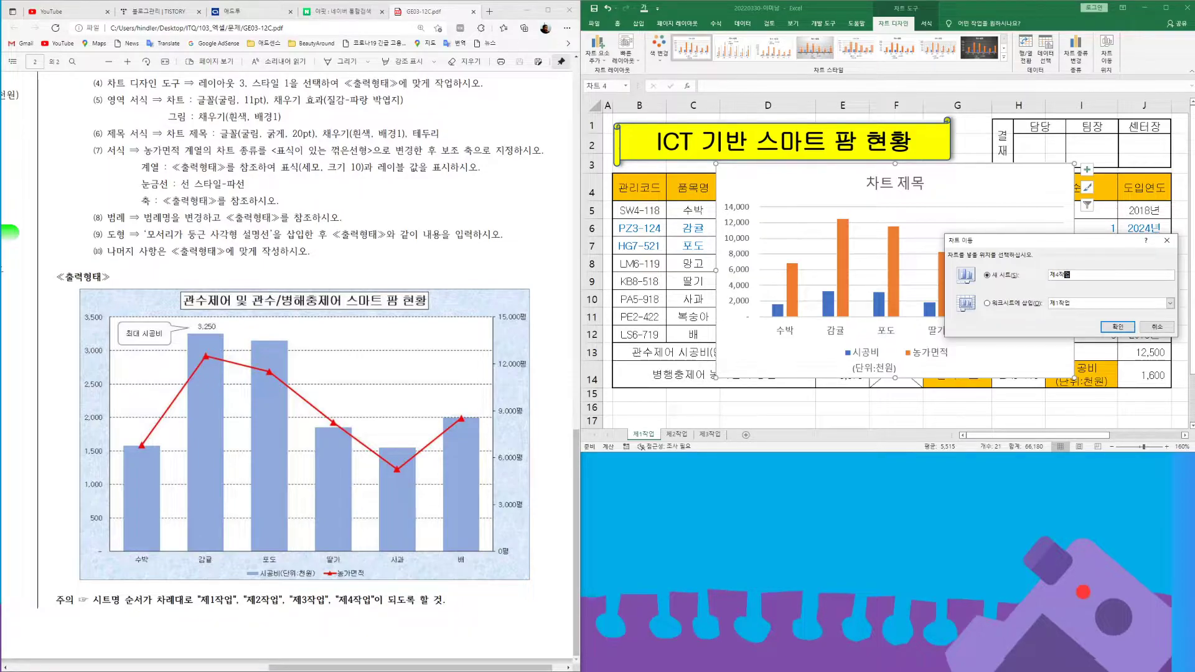
left_click(1118, 328)
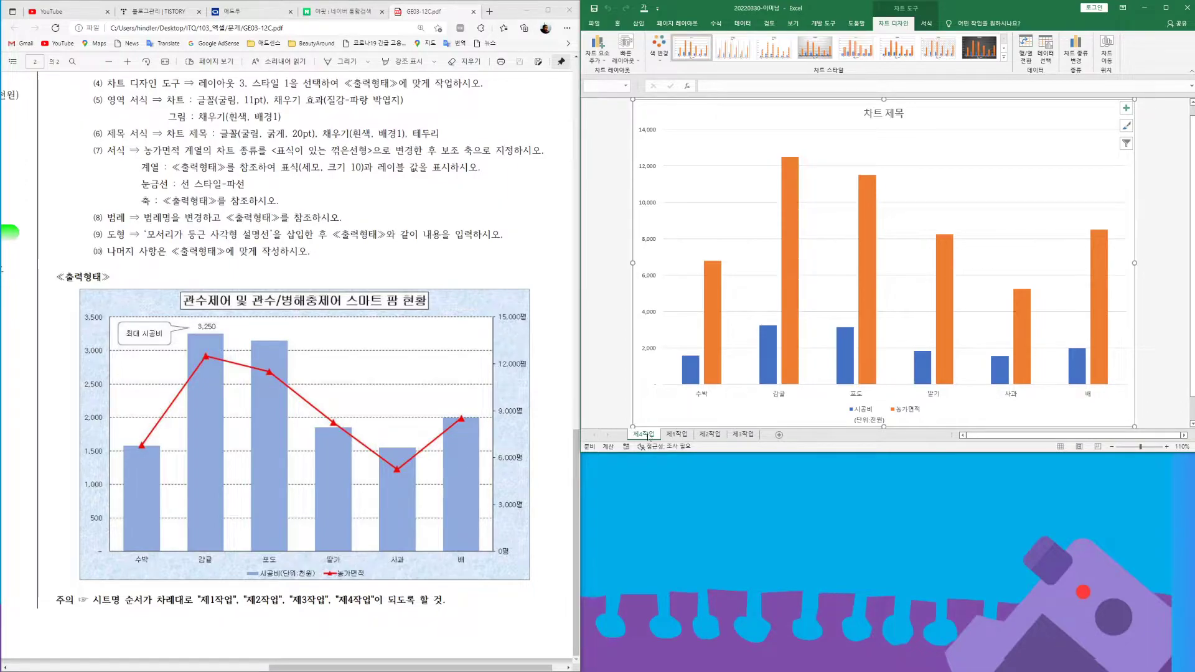
mouse_move(648, 437)
left_mouse_down()
mouse_move(708, 412)
mouse_move(763, 417)
mouse_move(769, 435)
left_mouse_up()
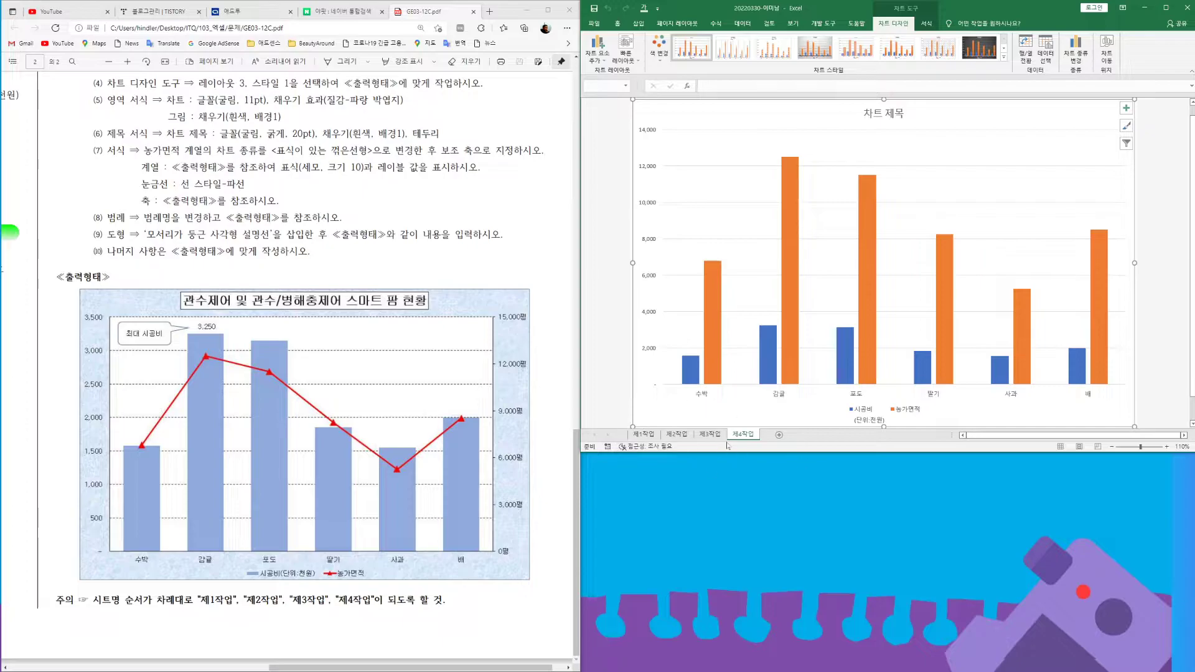
left_click(1168, 328)
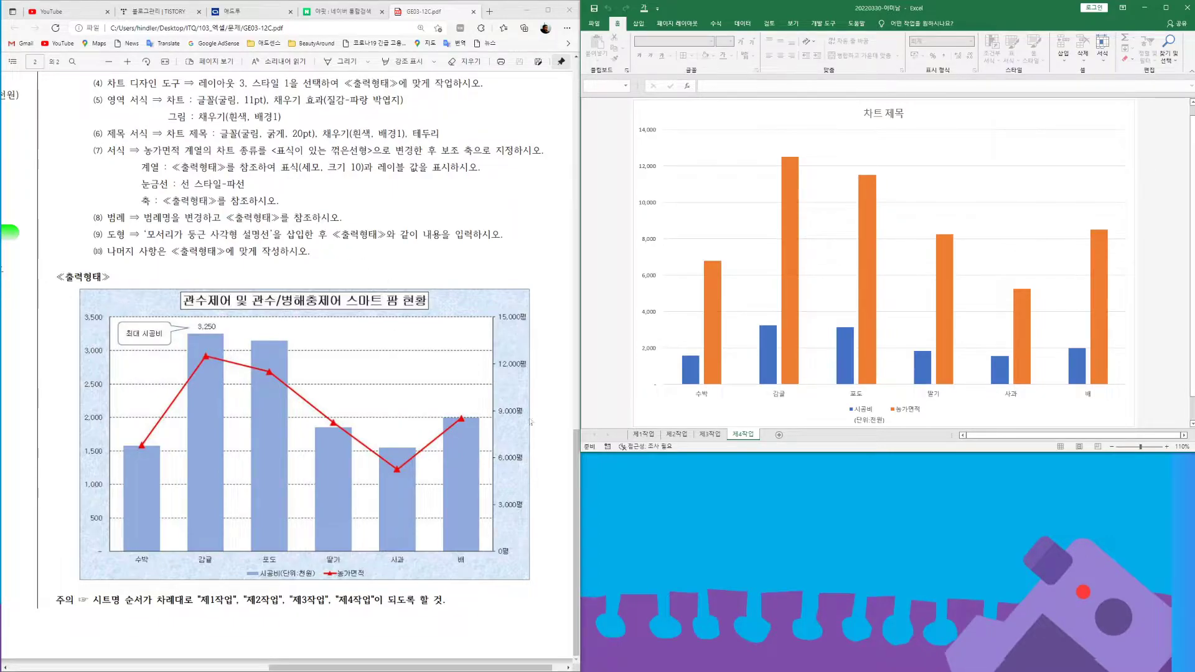
- Apply quick layout 레이아웃 3 and chart style 스타일 1 to the chart on 제4작업
scroll(468, 408, "up", 3)
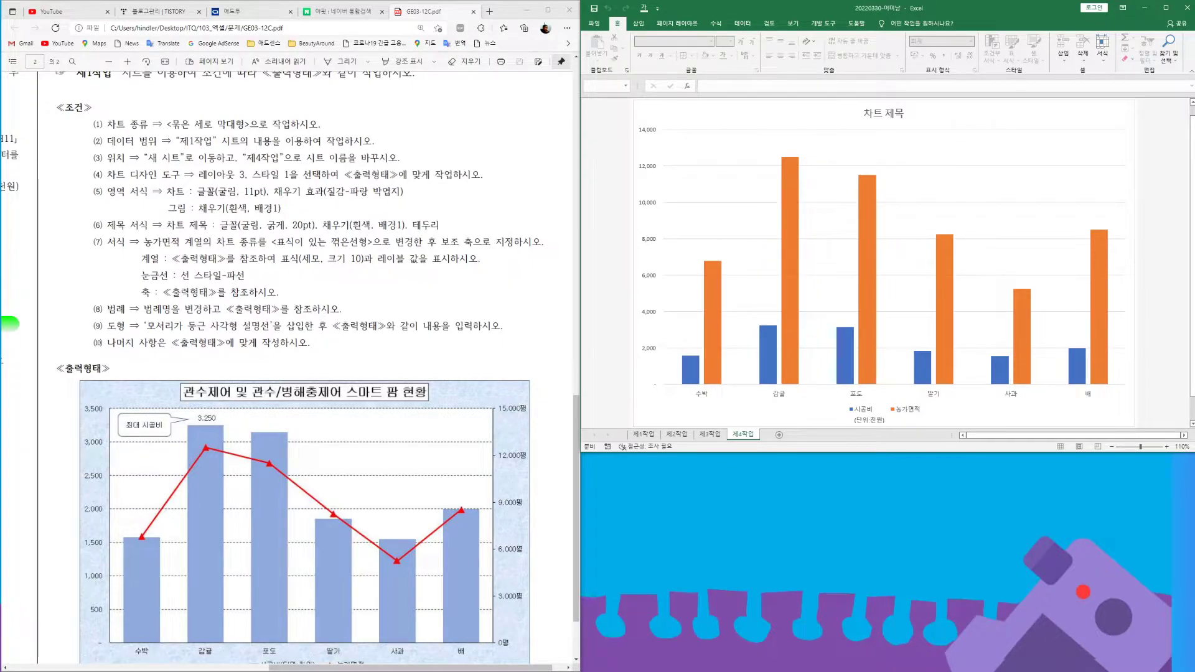
left_click(1129, 113)
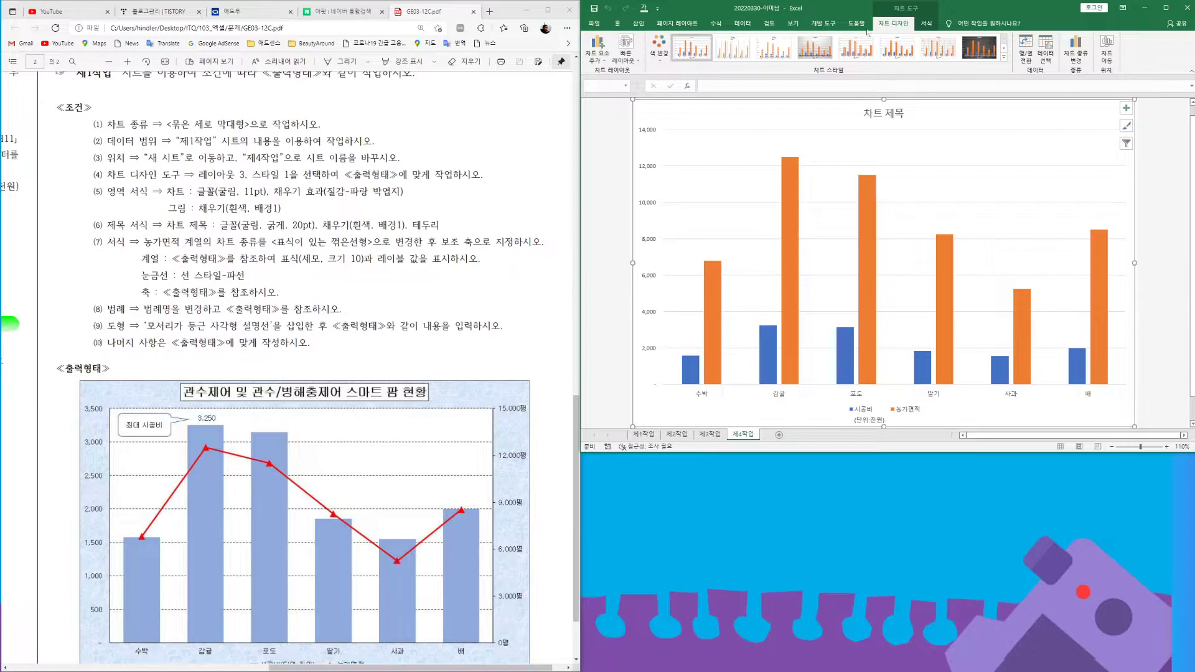
left_click(625, 61)
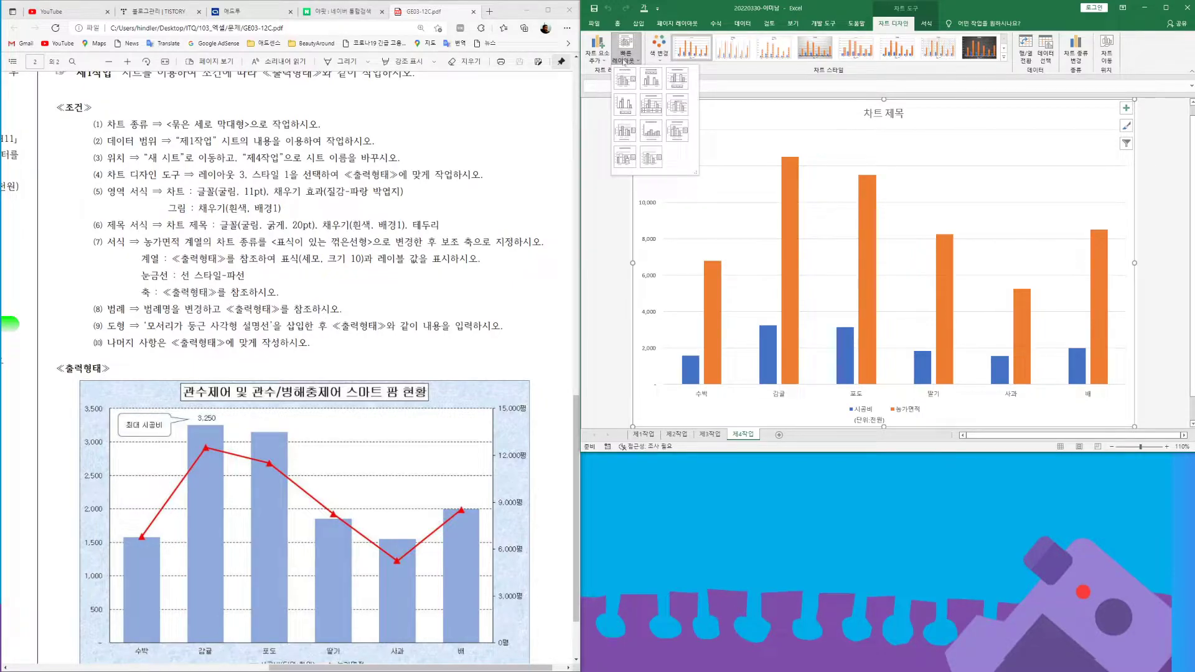
left_click(678, 81)
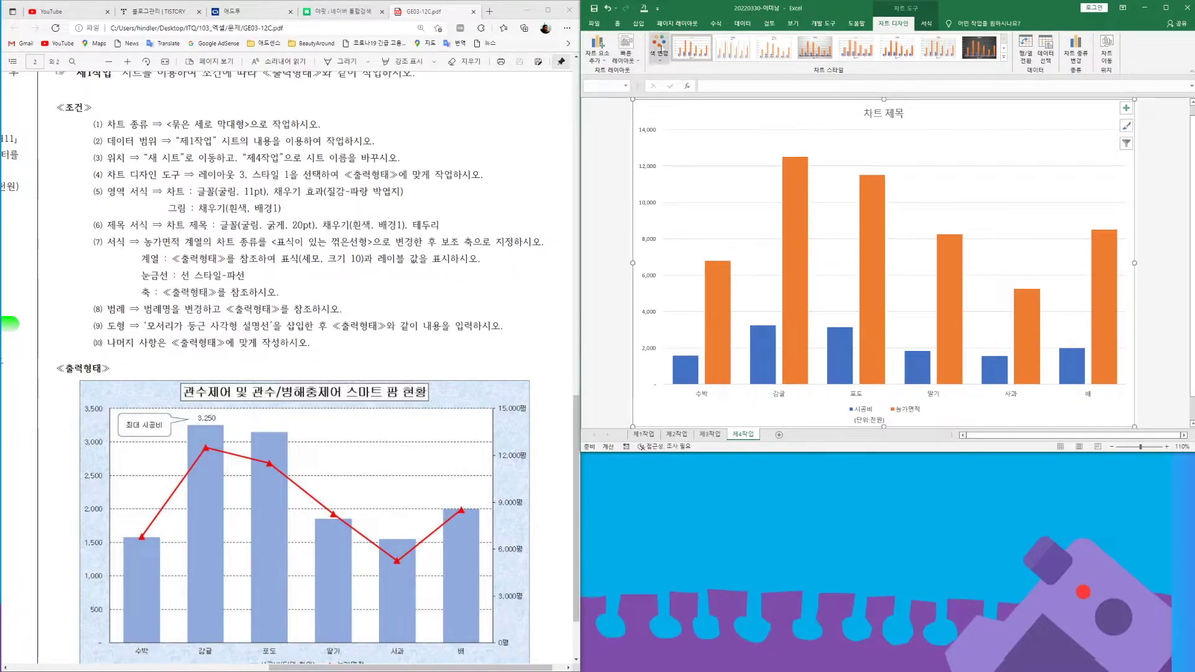
left_click(1004, 58)
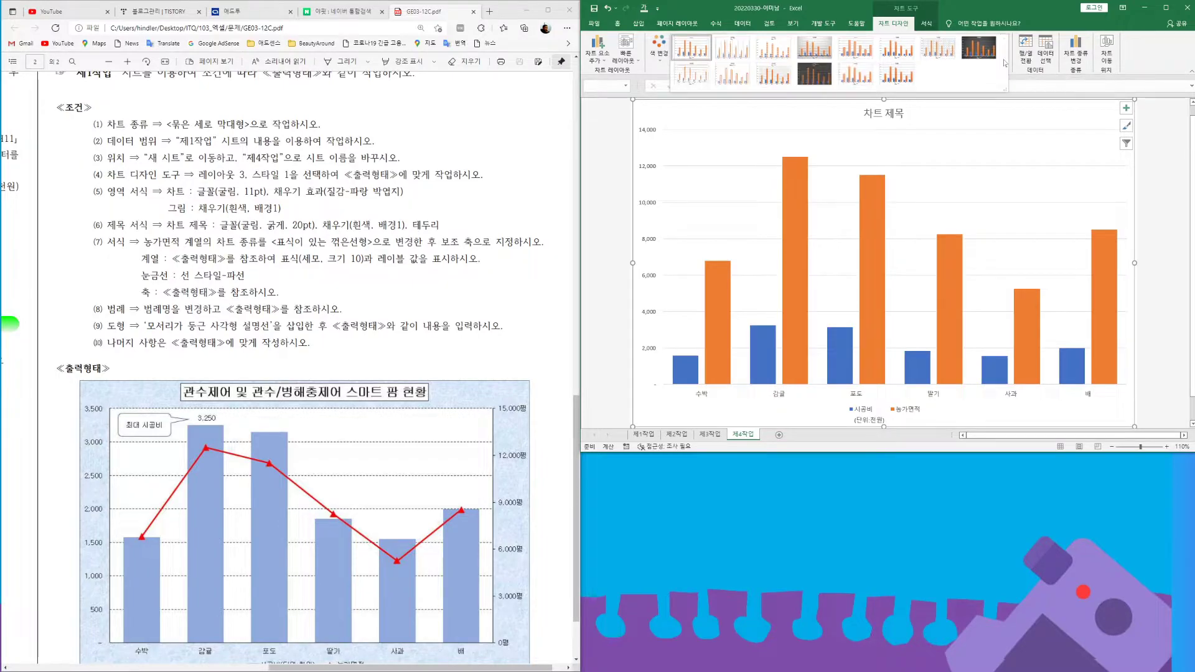
left_click(693, 54)
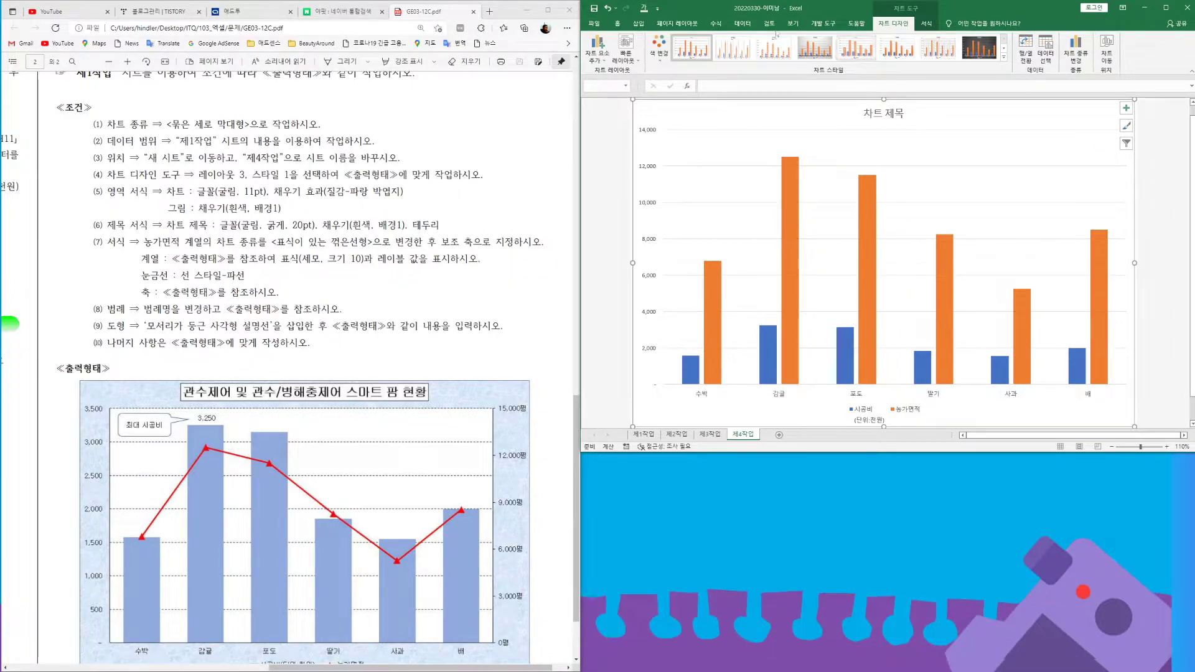
- Set the whole chart's font to 굴림 at 11 pt
left_click(615, 25)
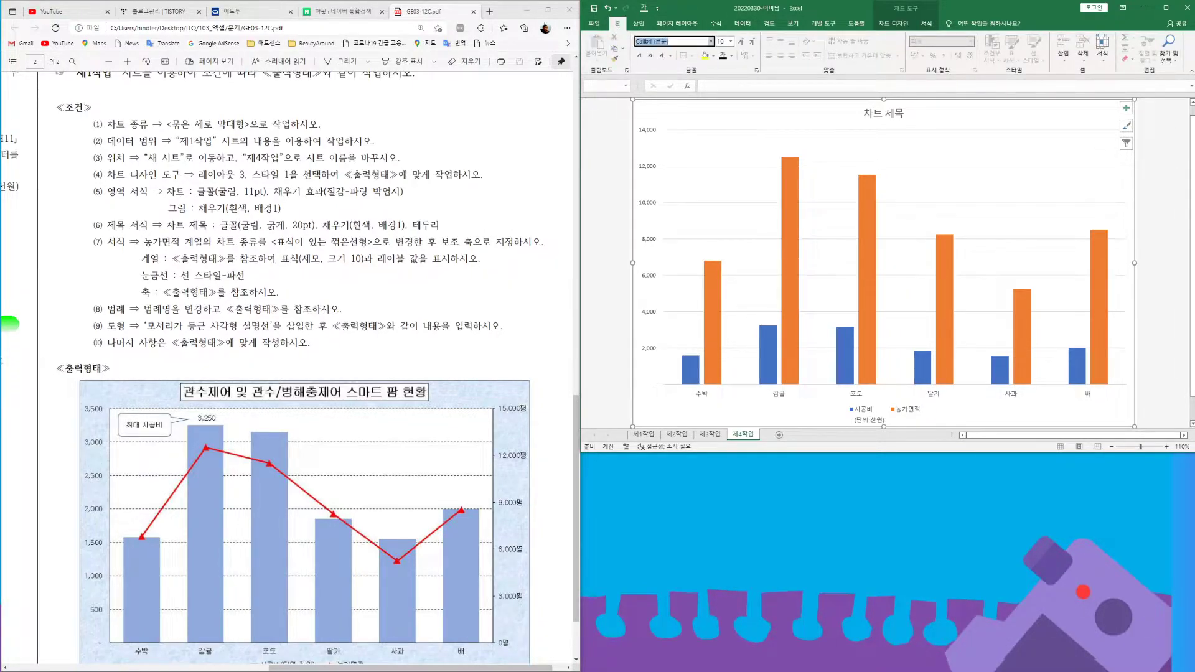
type("굴림")
key("Return")
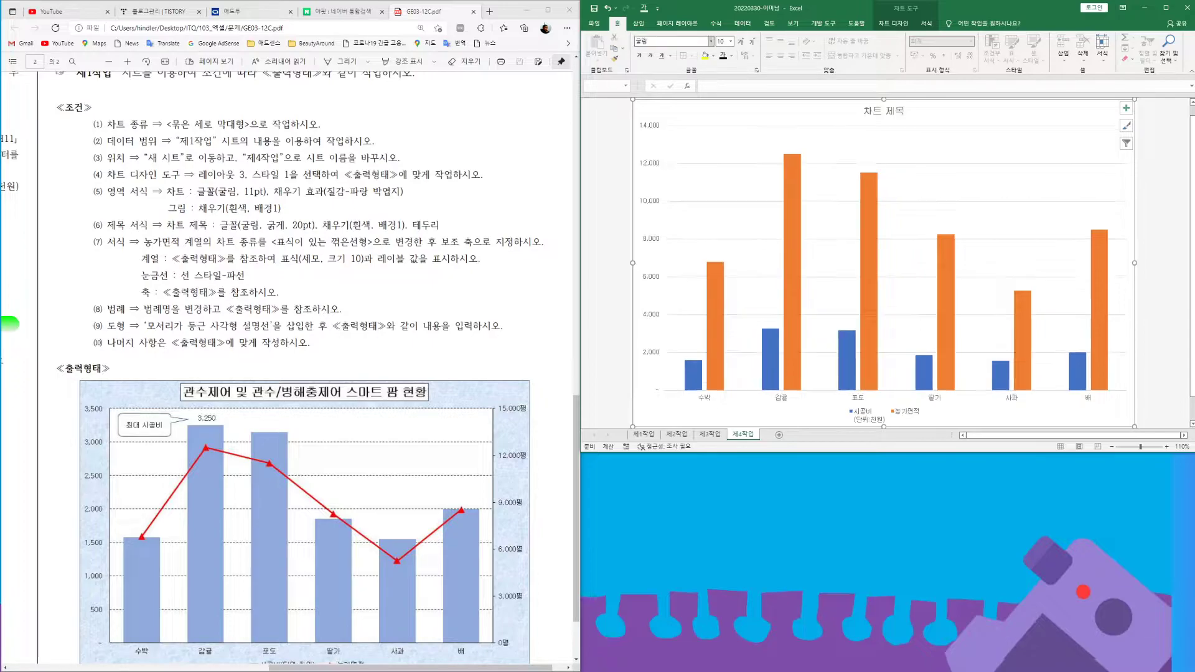
left_click(728, 42)
type("11")
key("Return")
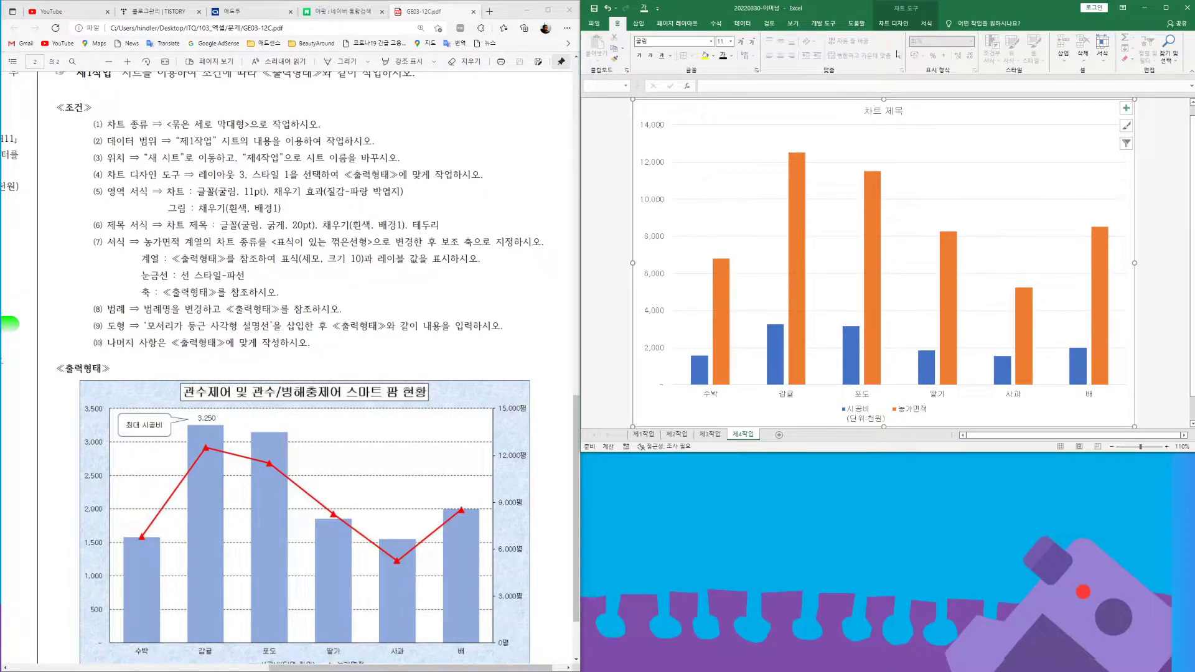
- Fill the chart area with the 파랑 박엽지 texture
left_click(927, 23)
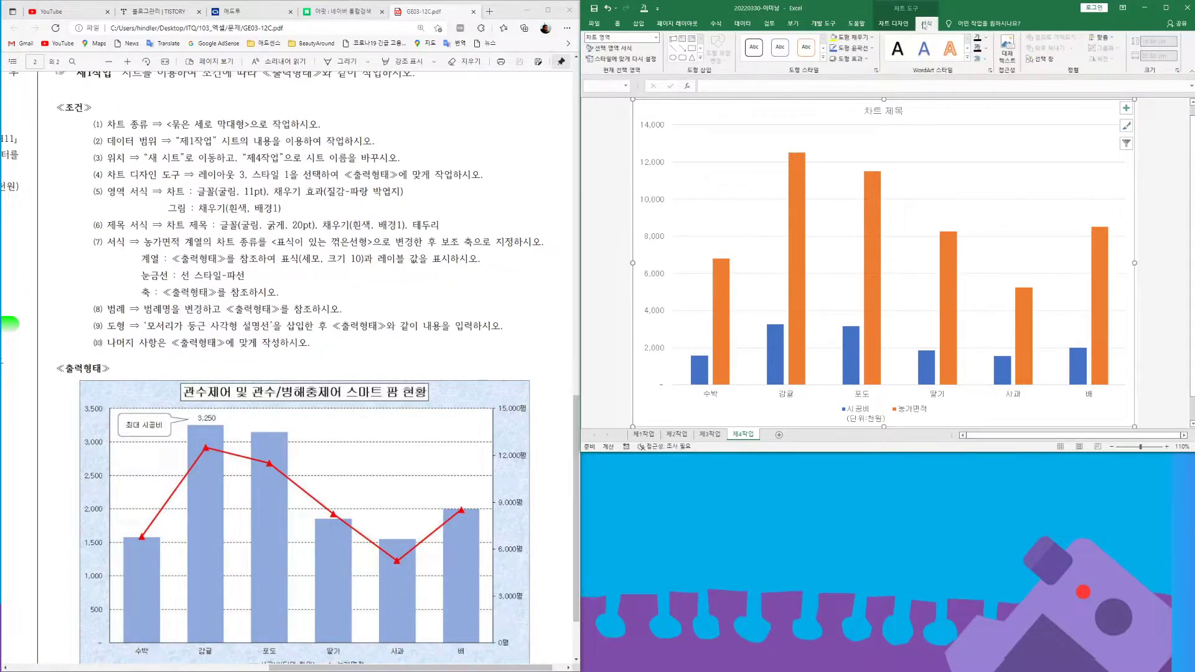
left_click(867, 38)
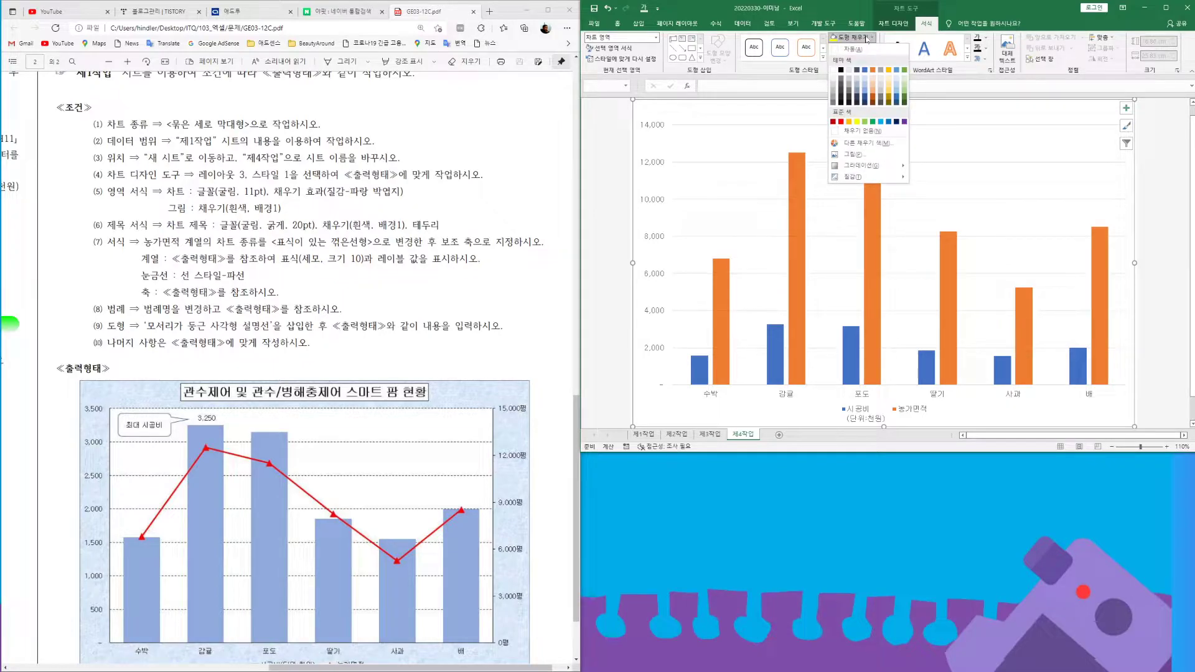
mouse_move(868, 177)
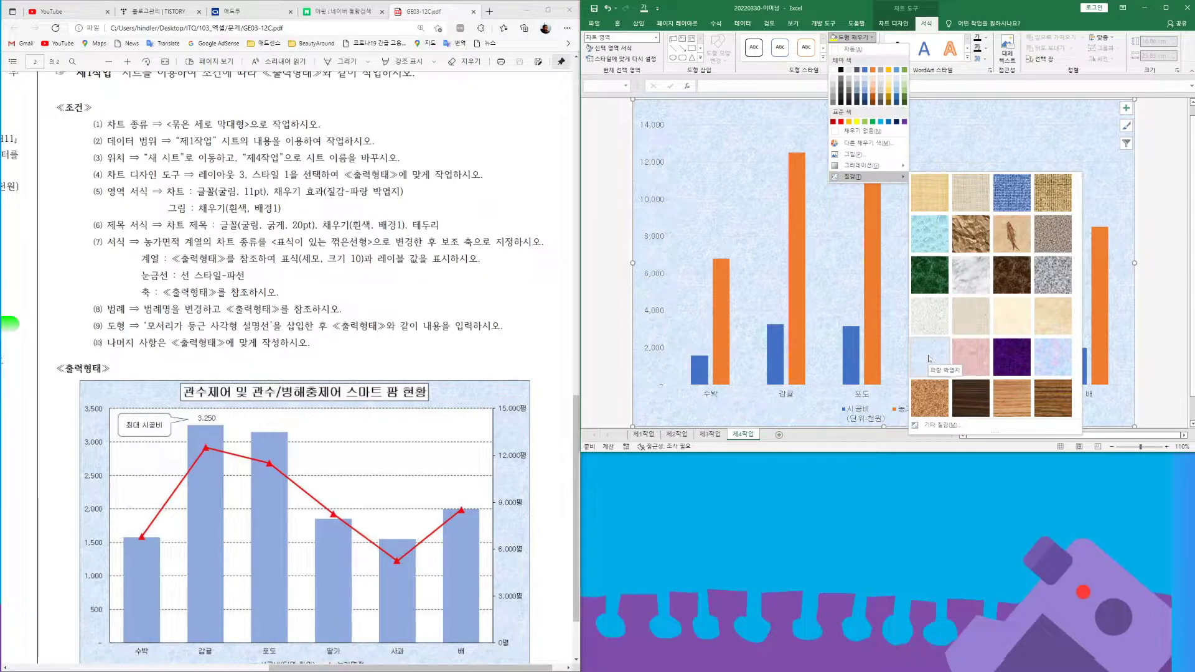
left_click(929, 357)
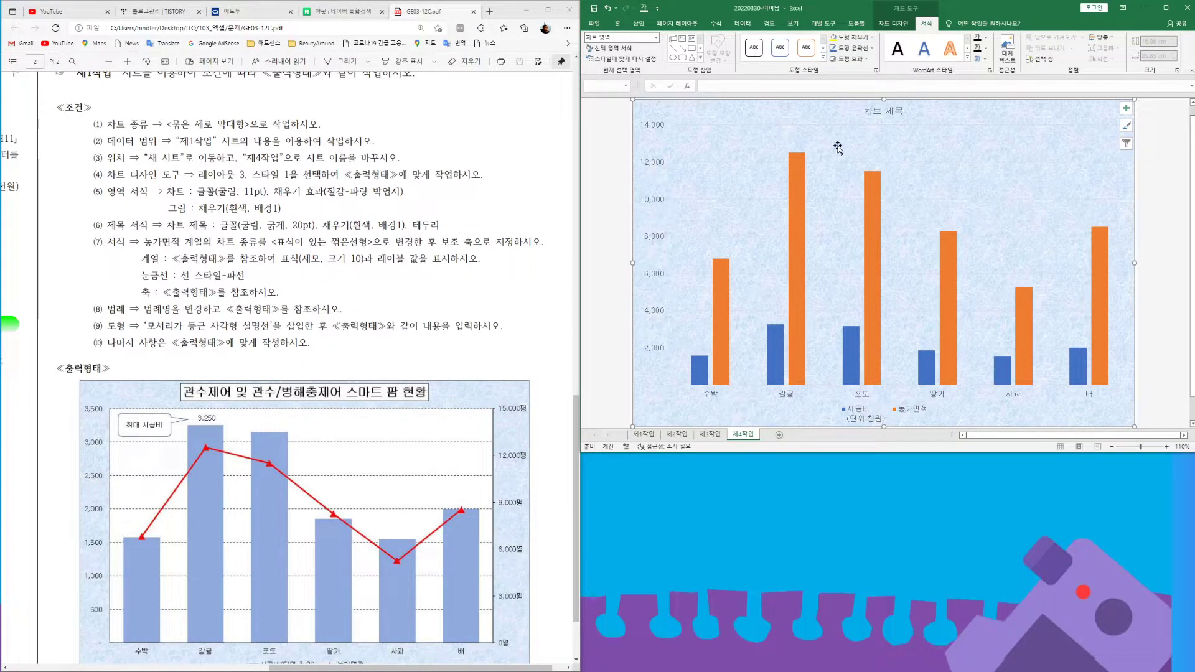
- Fill the plot area with white (흰색, 배경 1)
left_click(965, 180)
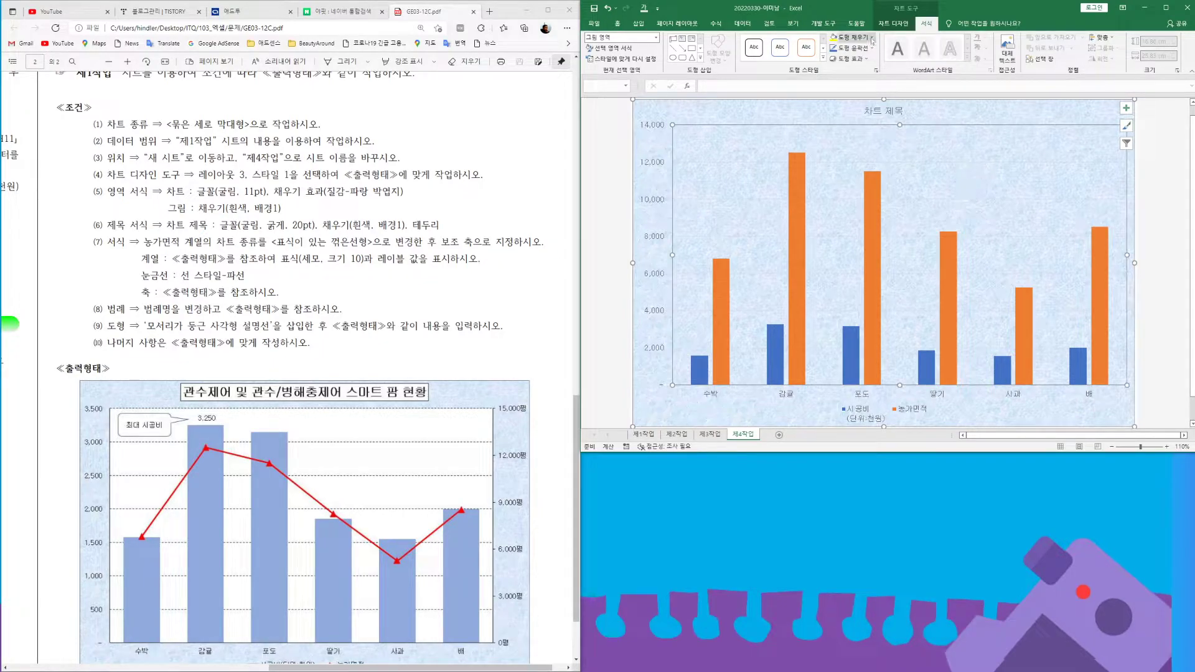
left_click(872, 38)
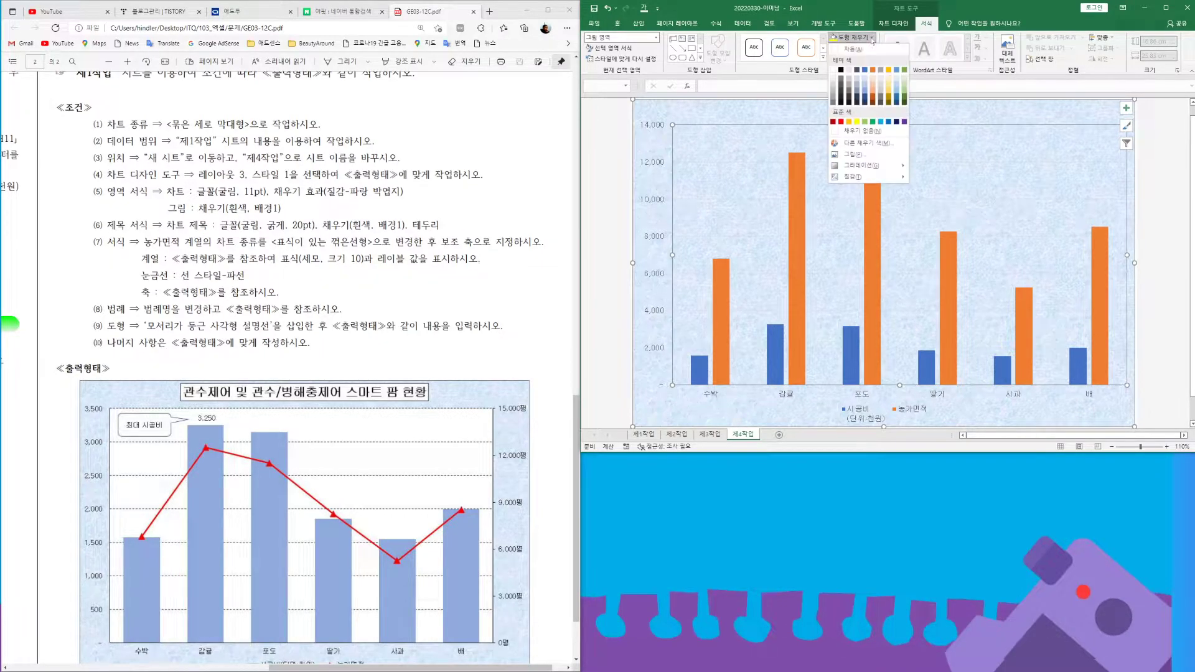
left_click(834, 70)
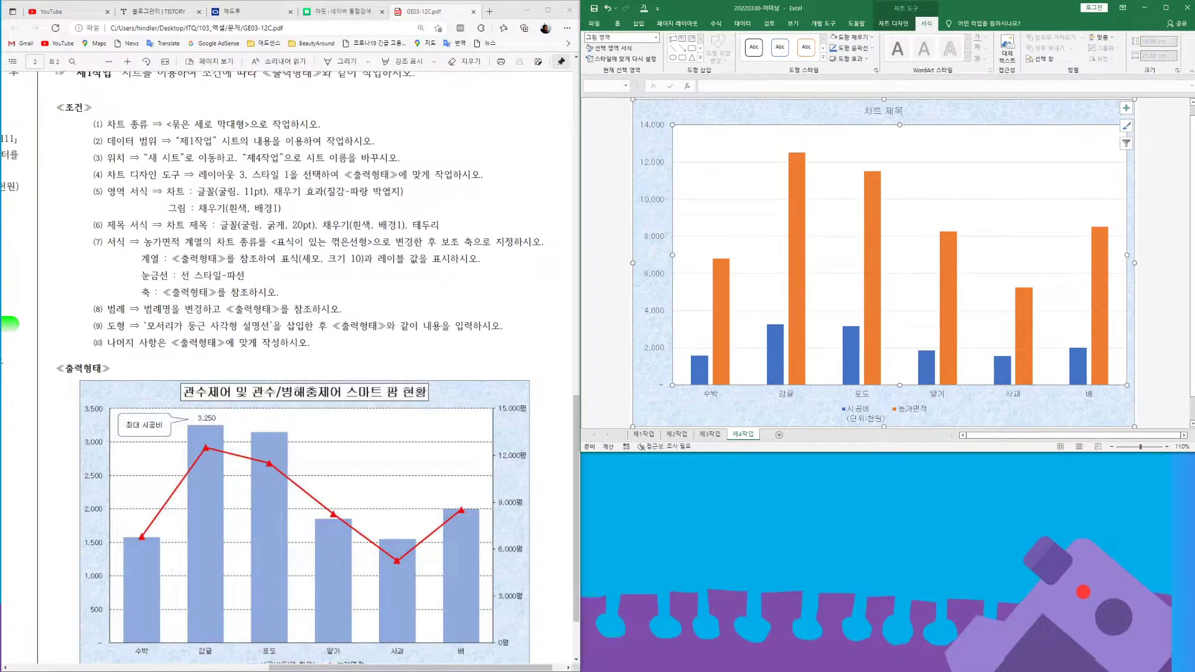
- Replace the chart title text with "관수제어 및 관수/병해충제어 스마트 팜 현황"
left_click(882, 115)
left_click(882, 115)
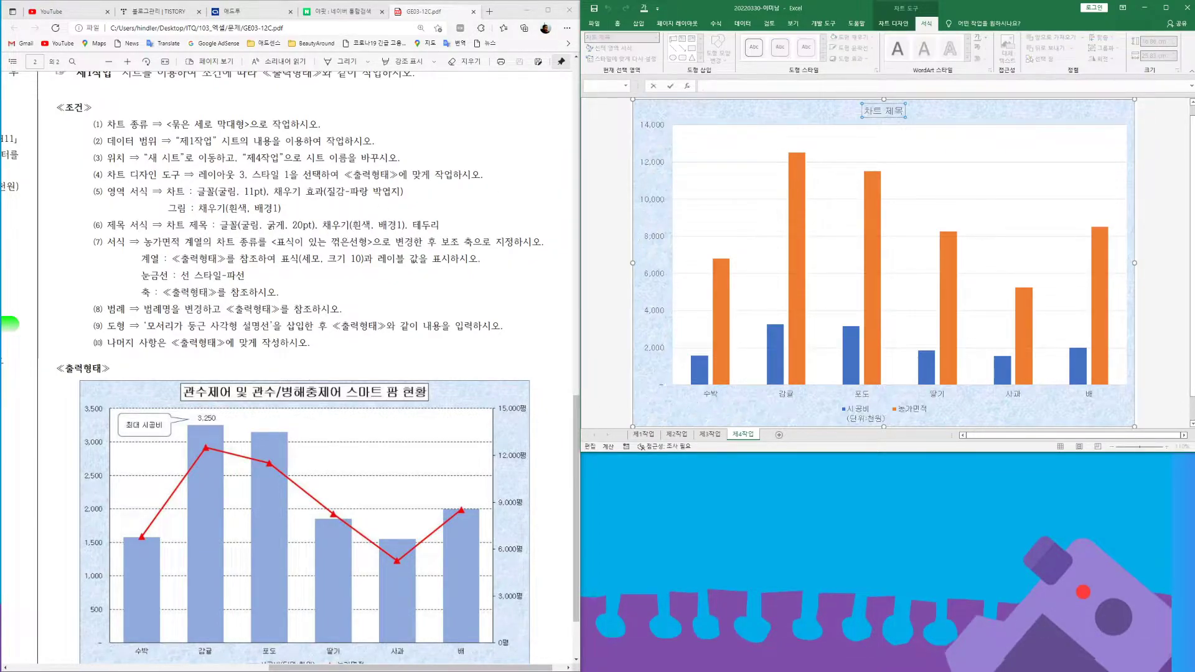
type("관수제어")
type(" 및 ㄱ")
type("수/")
type("병해충제어")
type(" 스마트 팜 ")
type("현황")
key("Return")
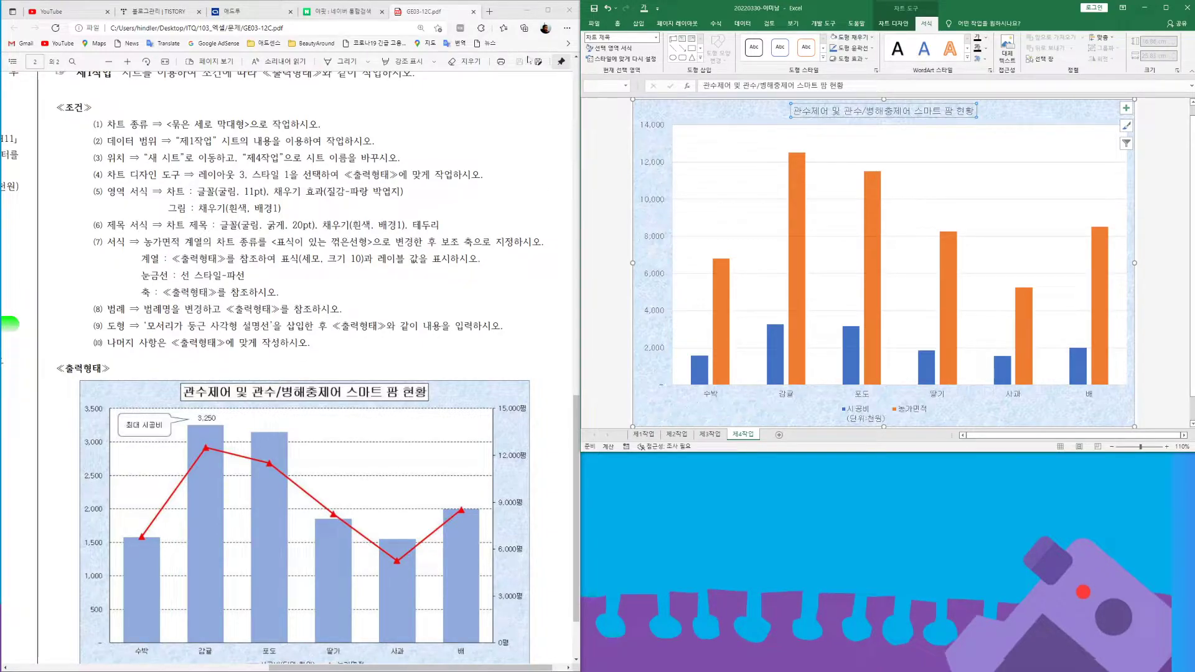
- Make the chart title bold and set its font size to 20 pt
left_click(618, 24)
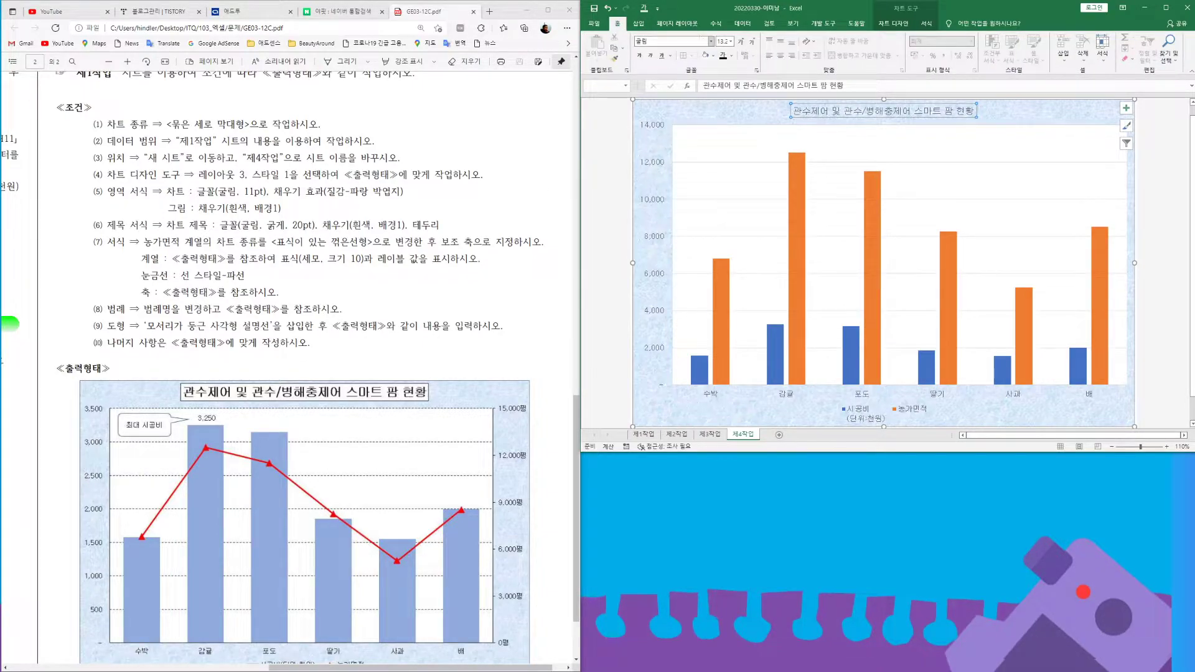
left_click(639, 56)
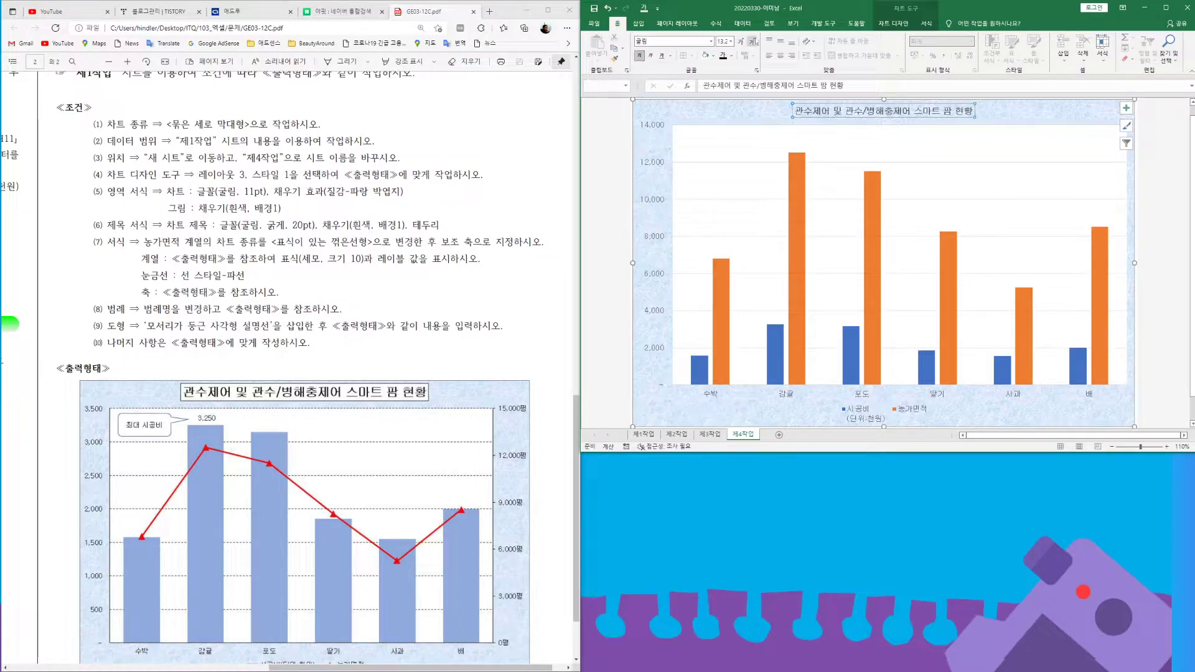
left_click(724, 41)
key("Return")
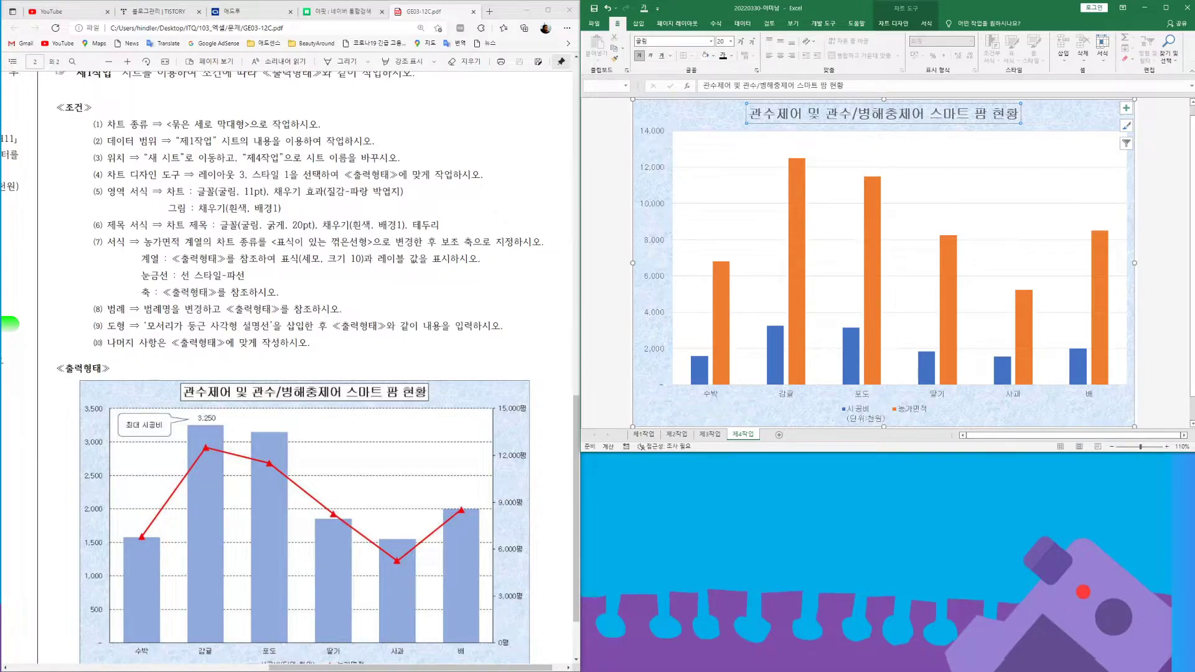
- Fill the chart title box with white (흰색, 배경 1) and give it a black outline
left_click(714, 57)
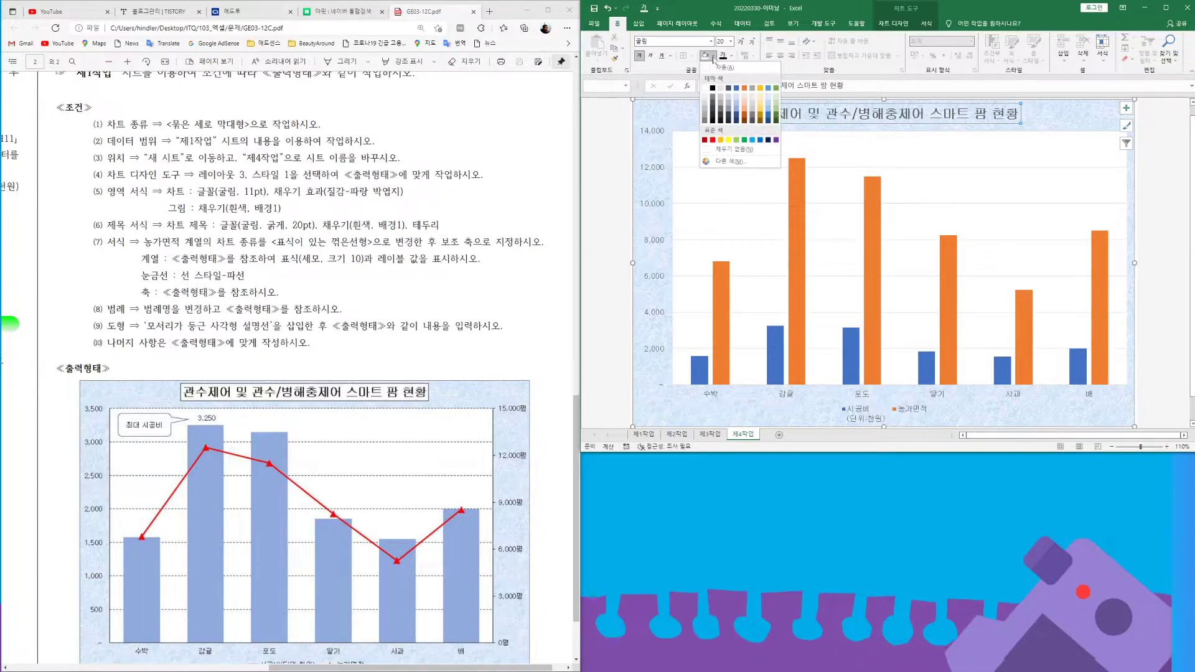
left_click(704, 89)
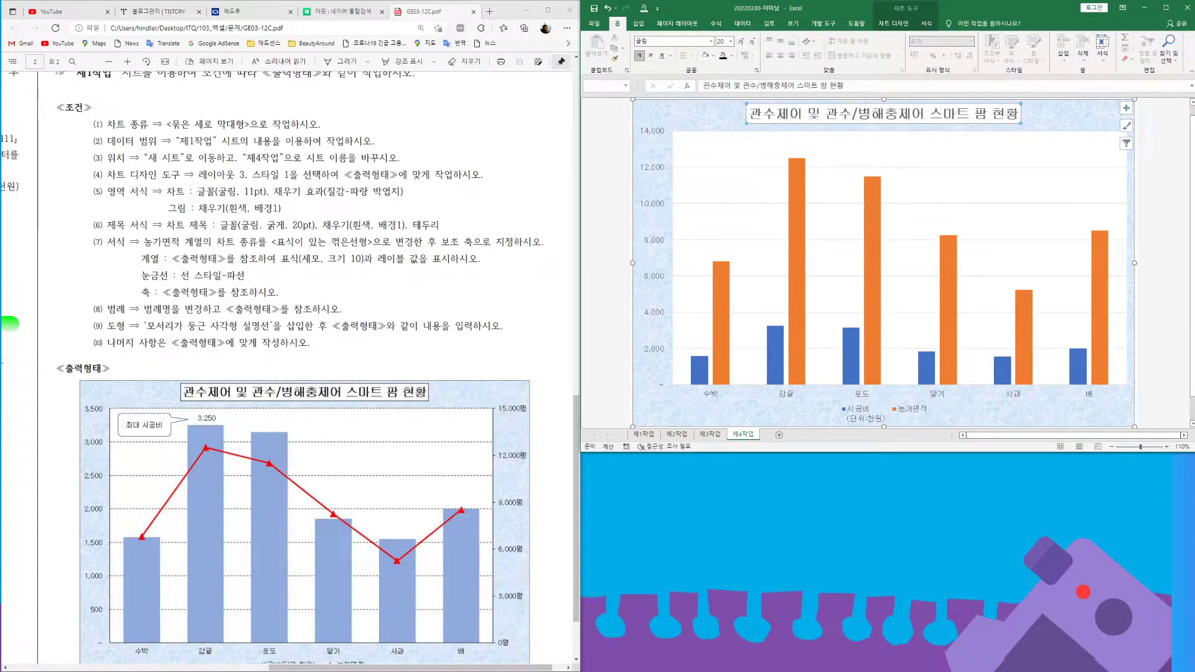
left_click(926, 23)
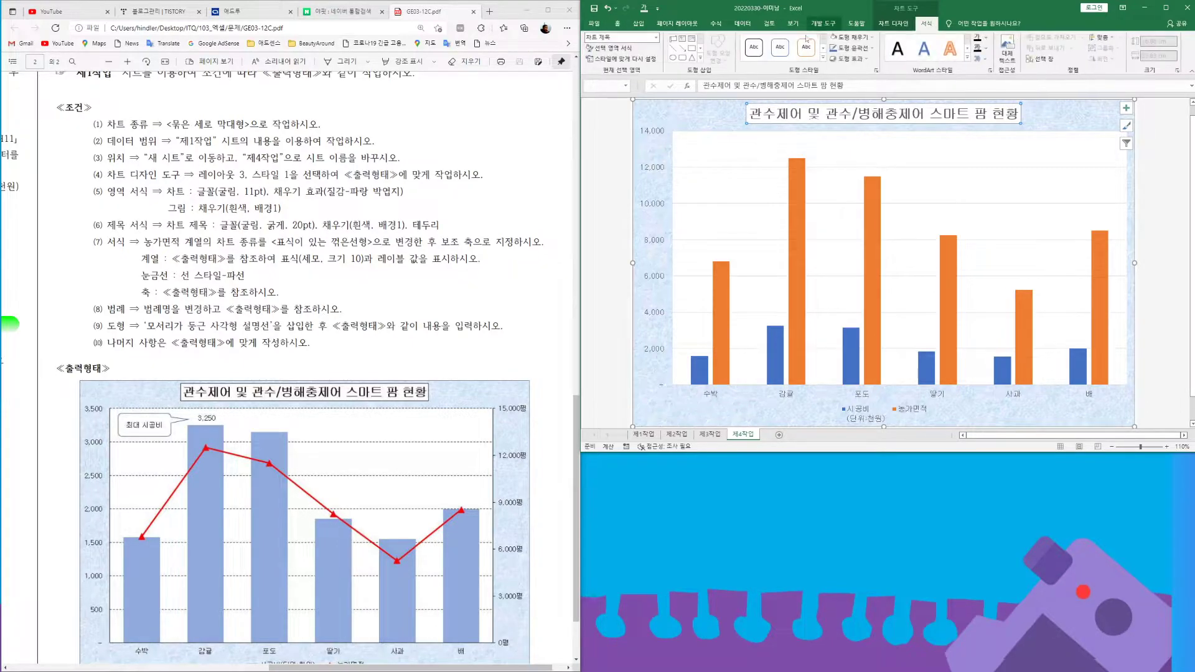
left_click(873, 49)
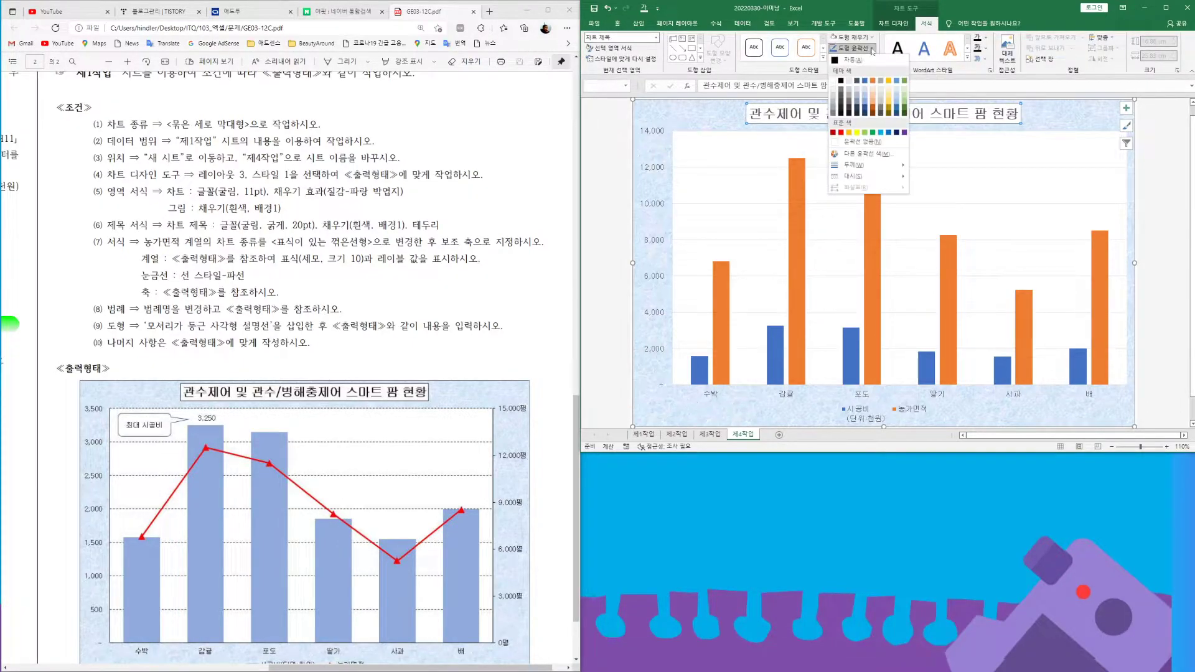
left_click(841, 81)
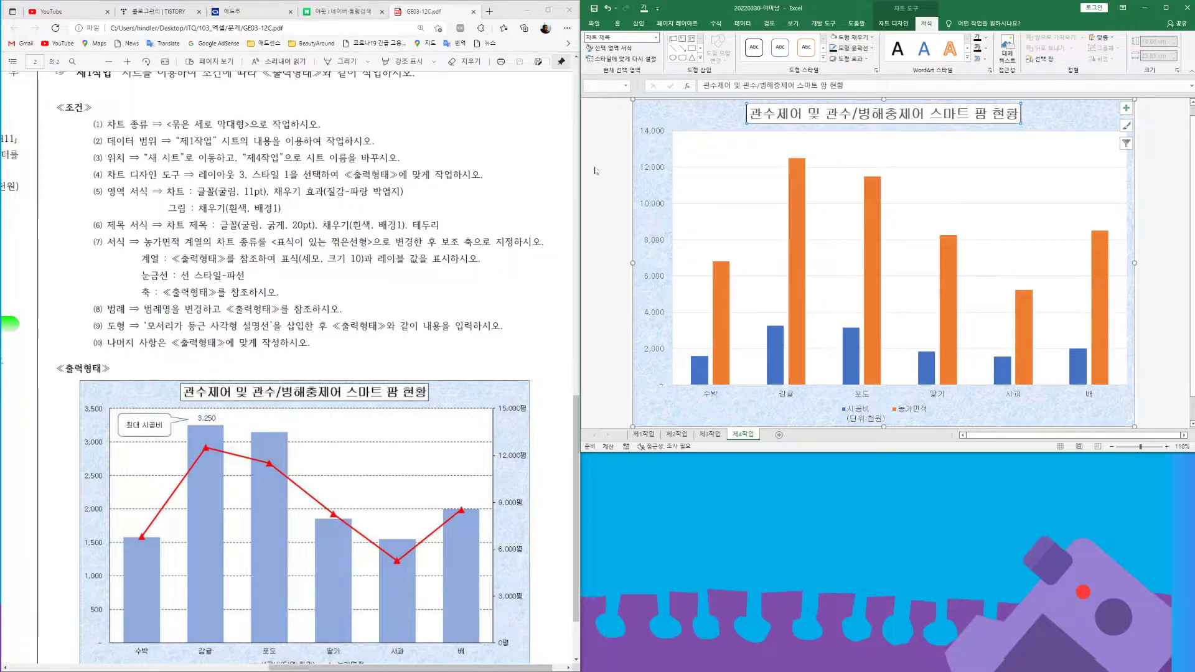
key("Escape")
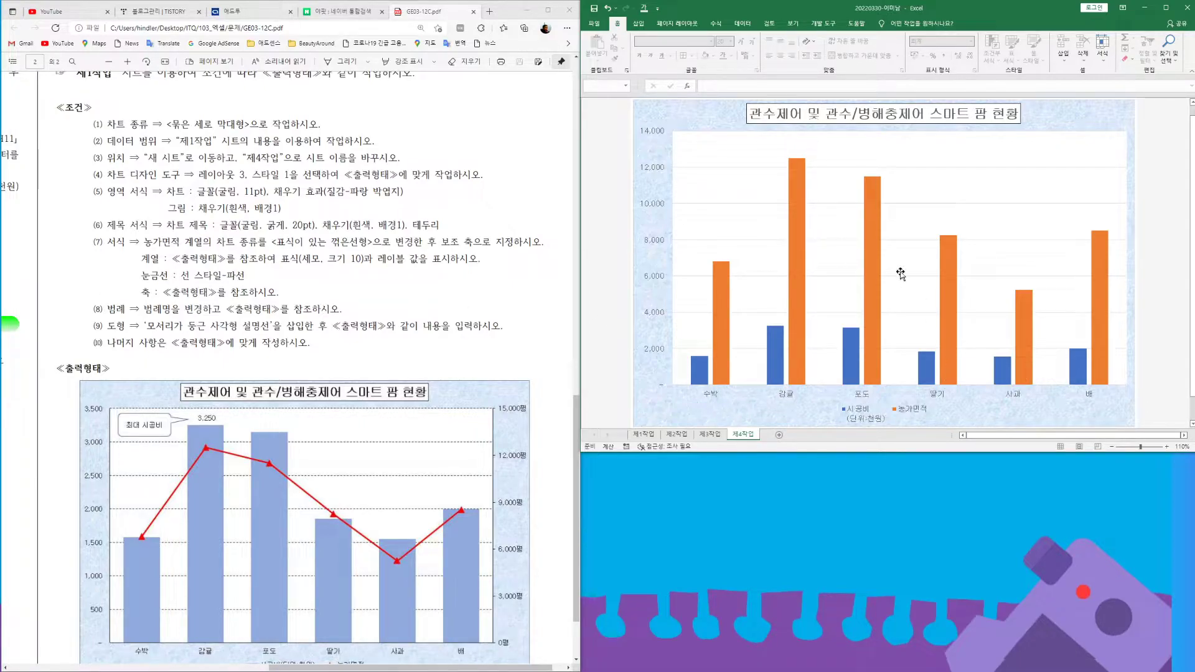
- Change the 농가면적 series to 표식이 있는 꺾은선형 and plot it on the secondary axis
left_click(870, 254)
right_click(870, 253)
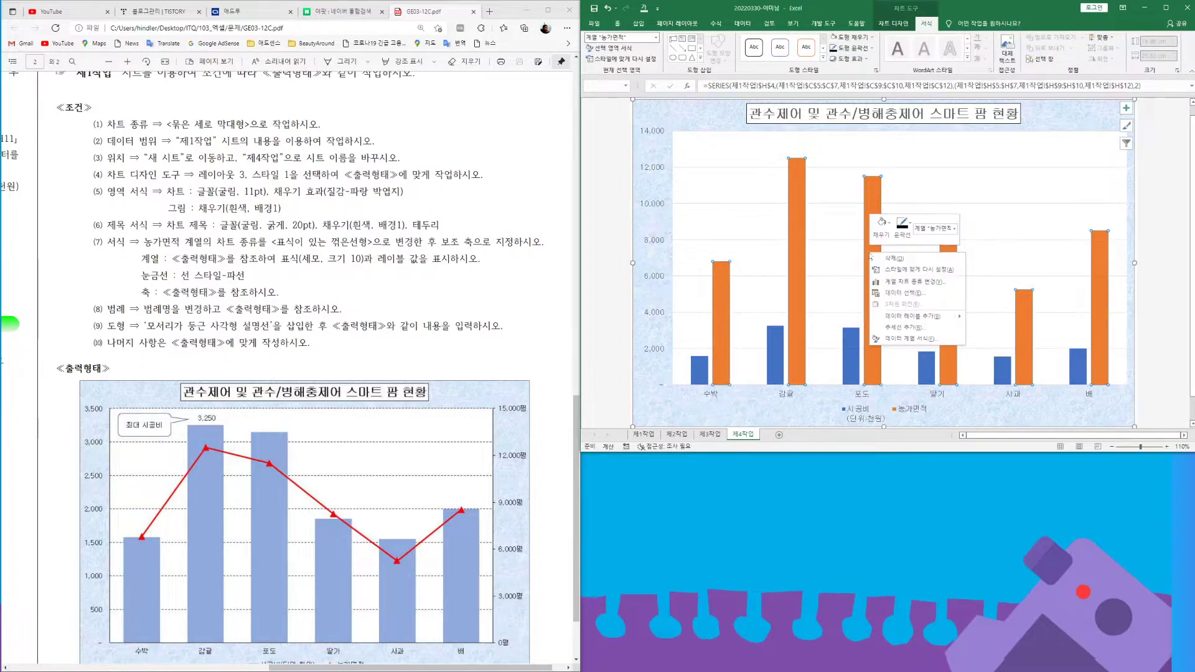
left_click(905, 287)
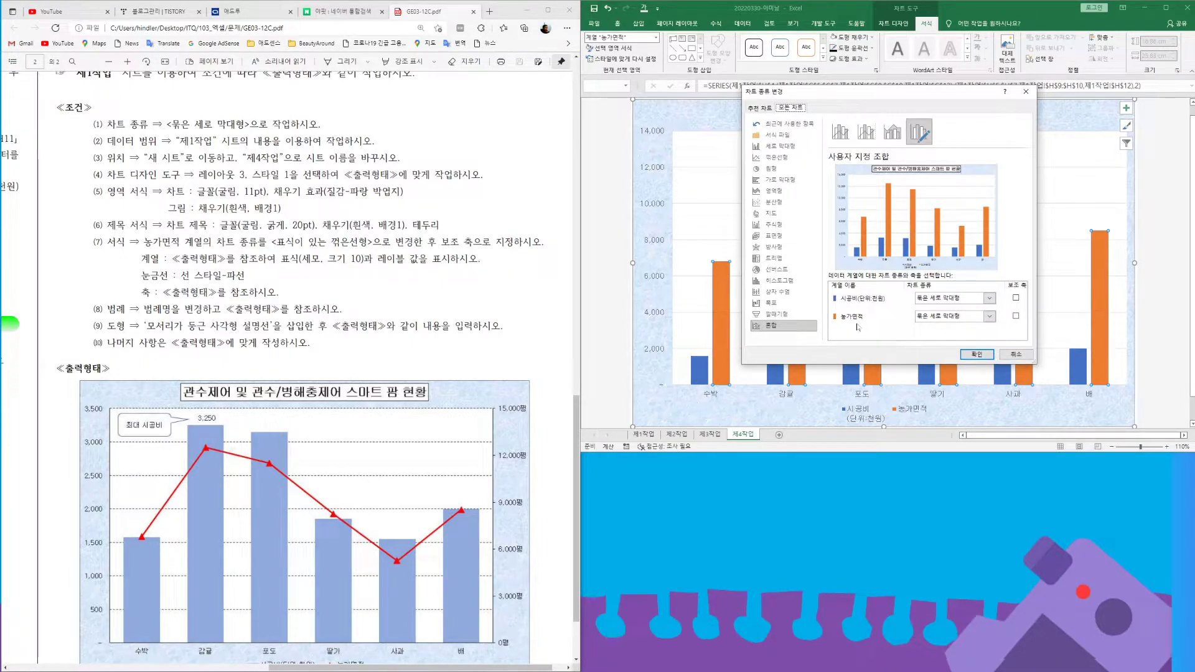
left_click(988, 316)
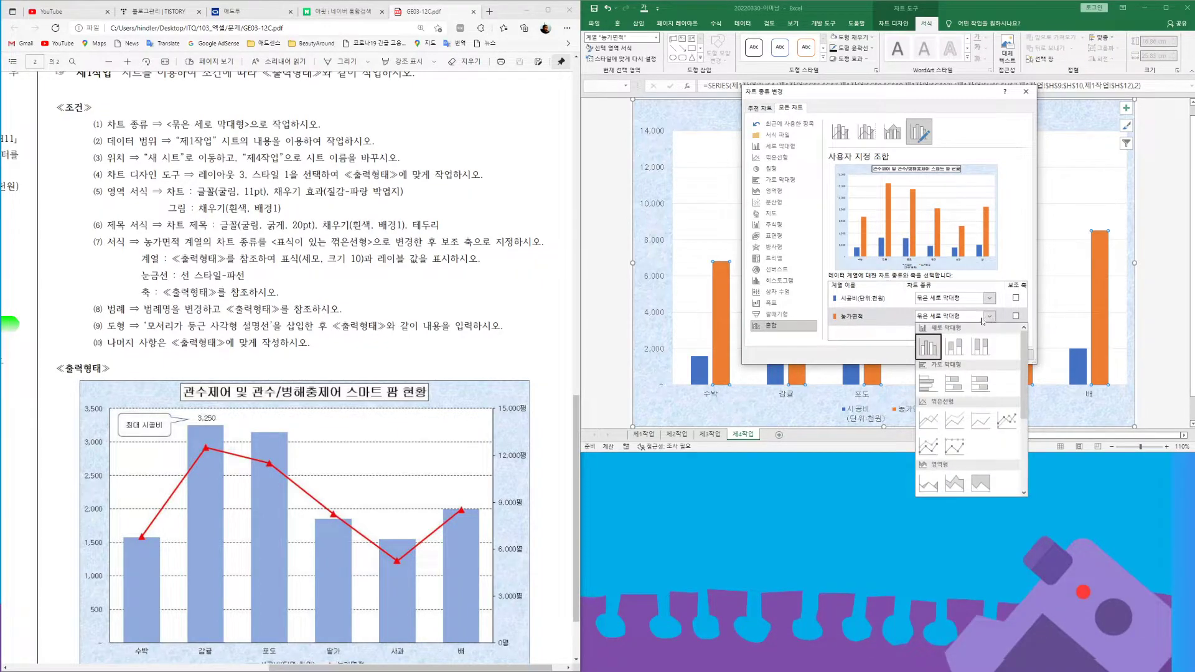
left_click(1003, 422)
left_click(1016, 316)
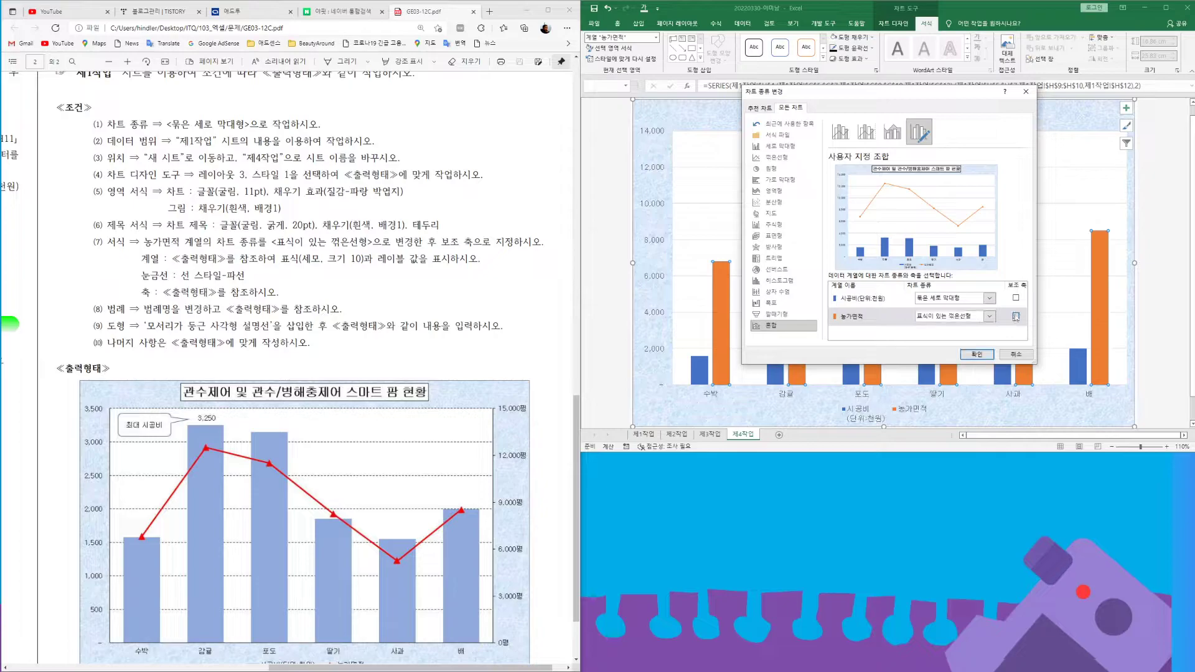
left_click(976, 354)
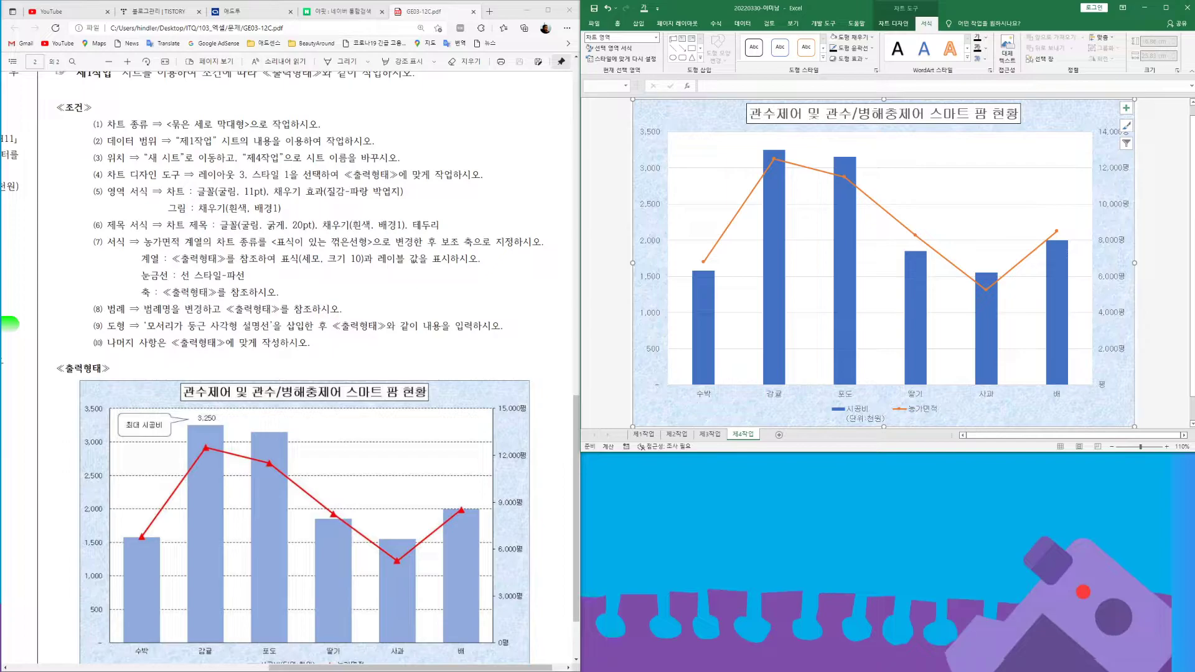
- Set the 농가면적 line's markers to the built-in triangle shape at size 10
left_click(846, 181)
right_click(846, 180)
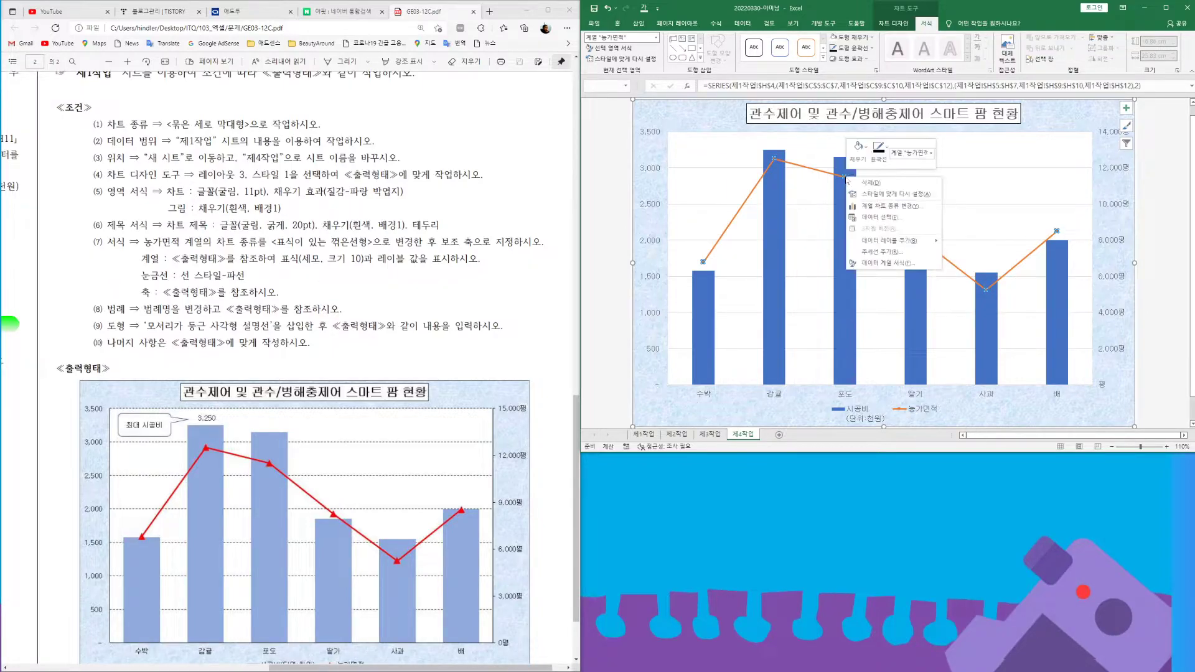
left_click(890, 264)
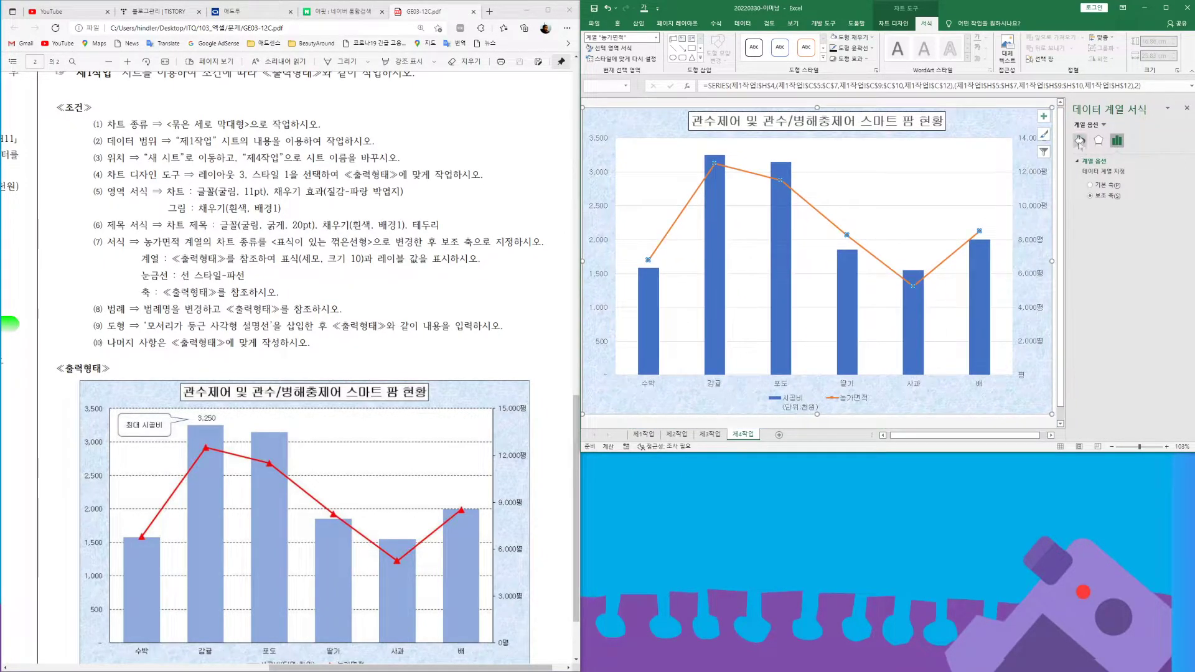
left_click(1079, 141)
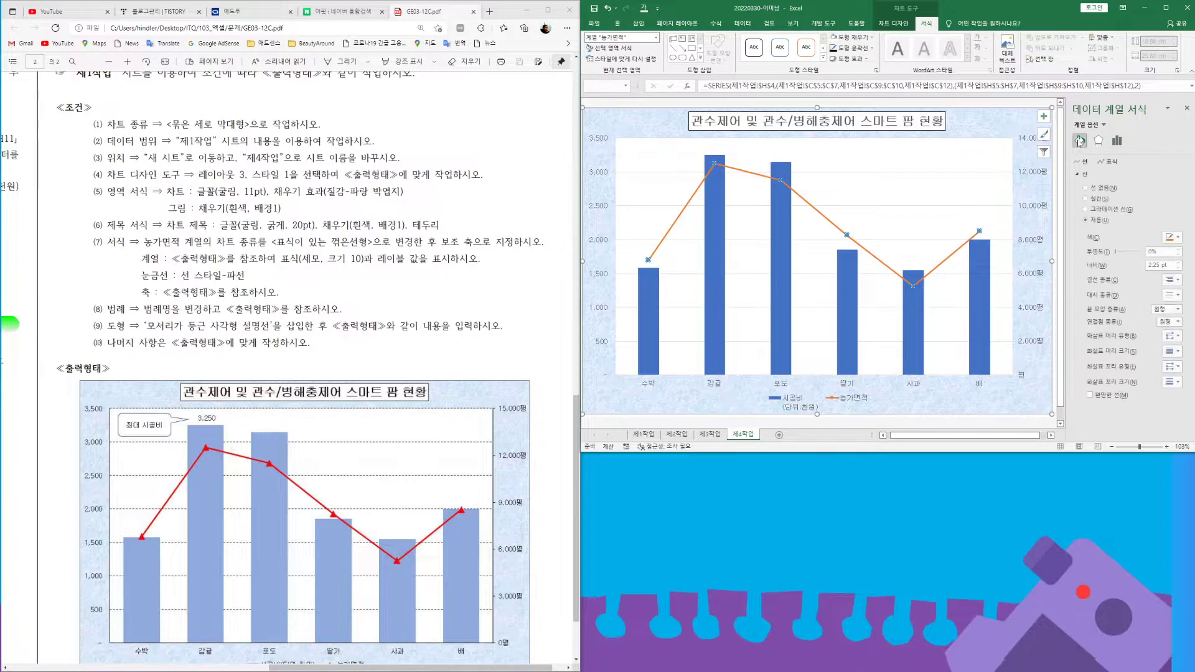
left_click(1110, 163)
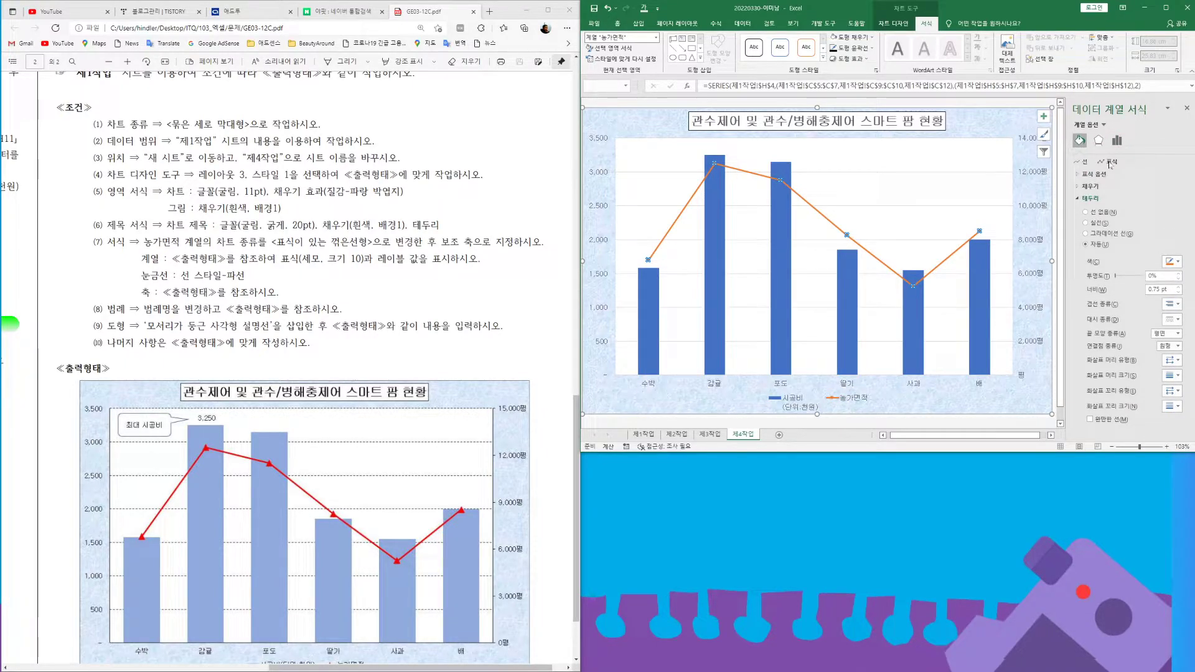
left_click(1079, 176)
left_click(1092, 211)
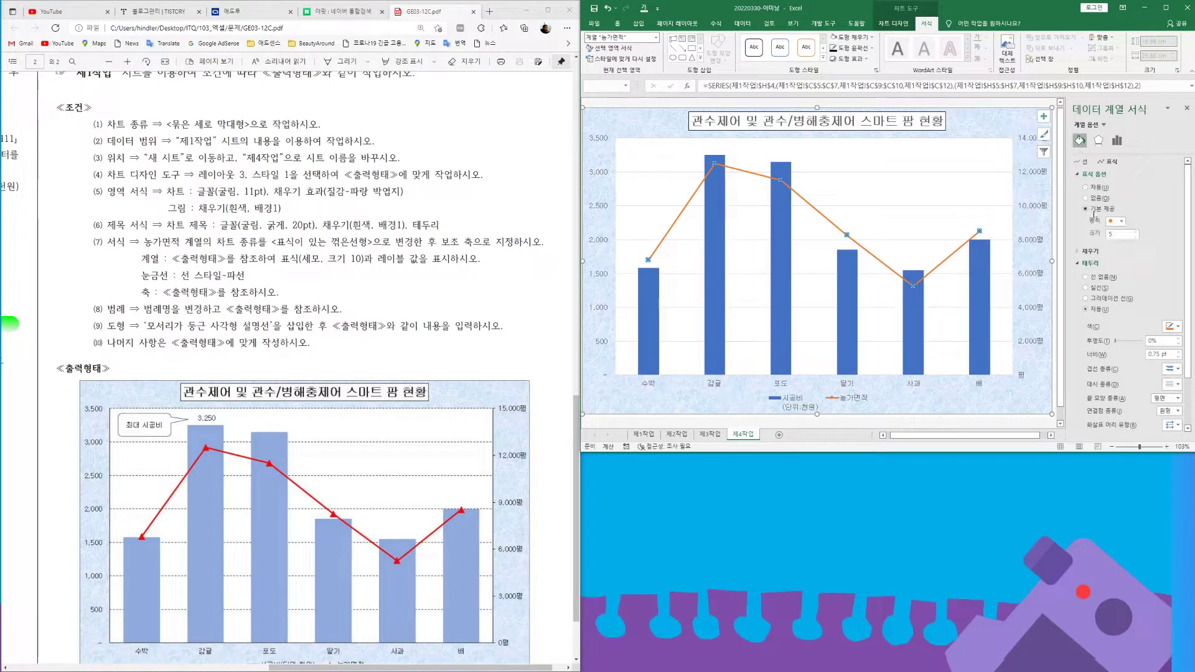
left_click(1116, 221)
left_click(1115, 251)
left_click(1099, 235)
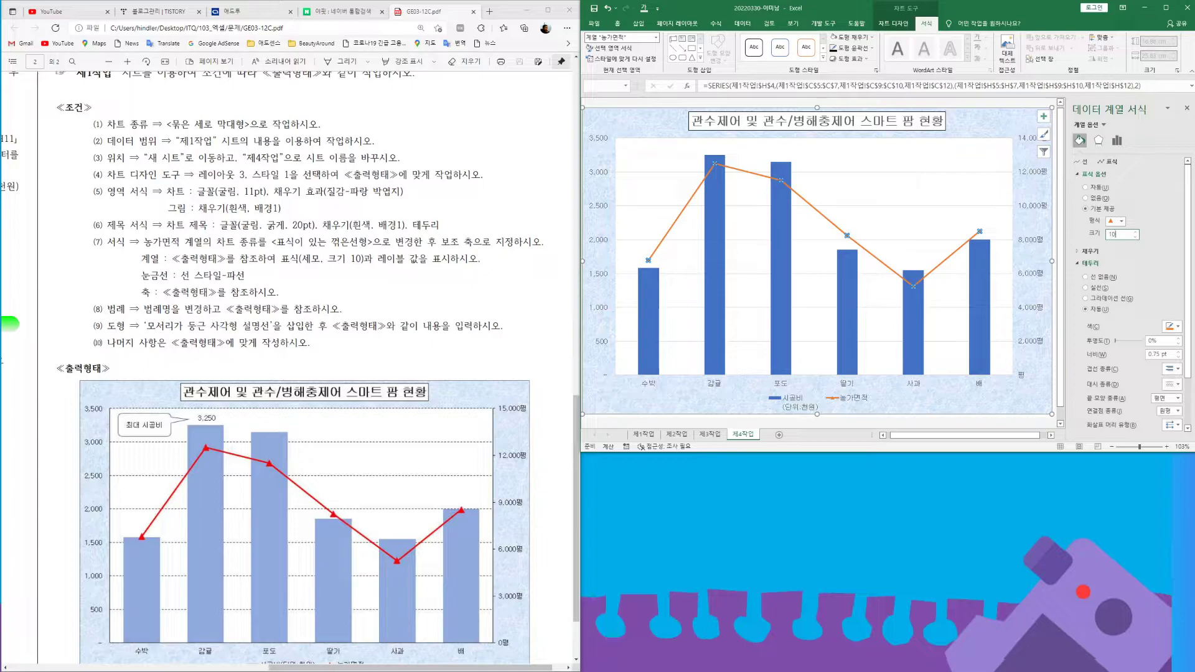
key("Return")
left_click(1186, 108)
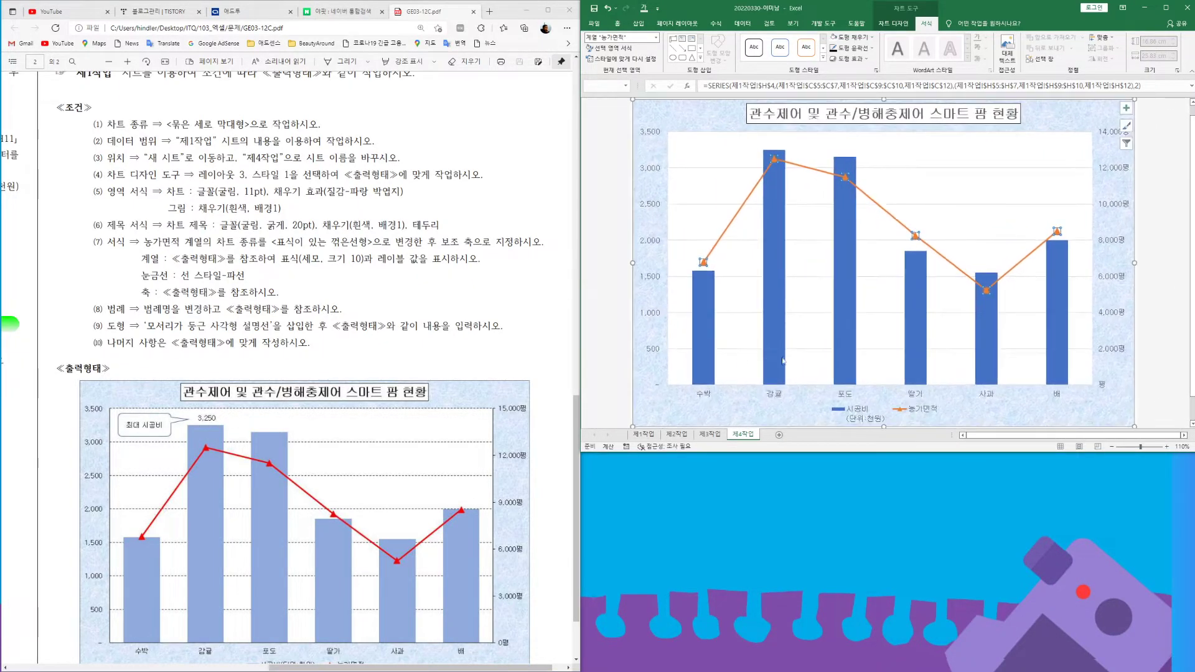
- Add a data label at the outside end (바깥쪽 끝에) of only the 감귤 column in the 시공비 series
left_click(776, 288)
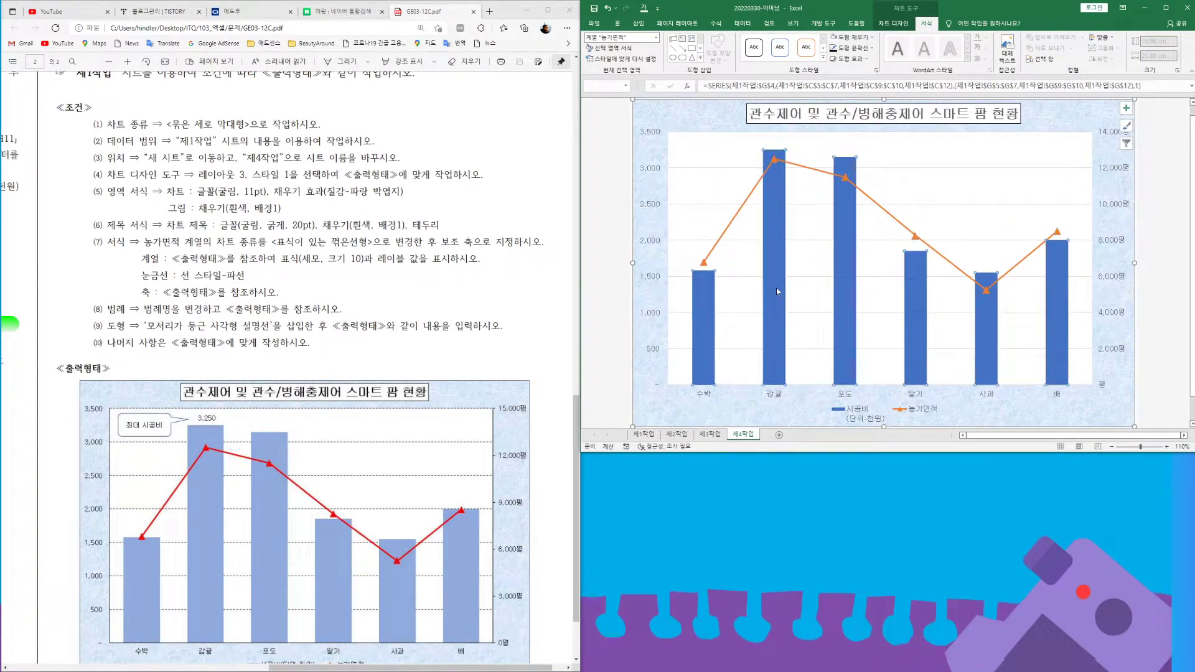
left_click(774, 290)
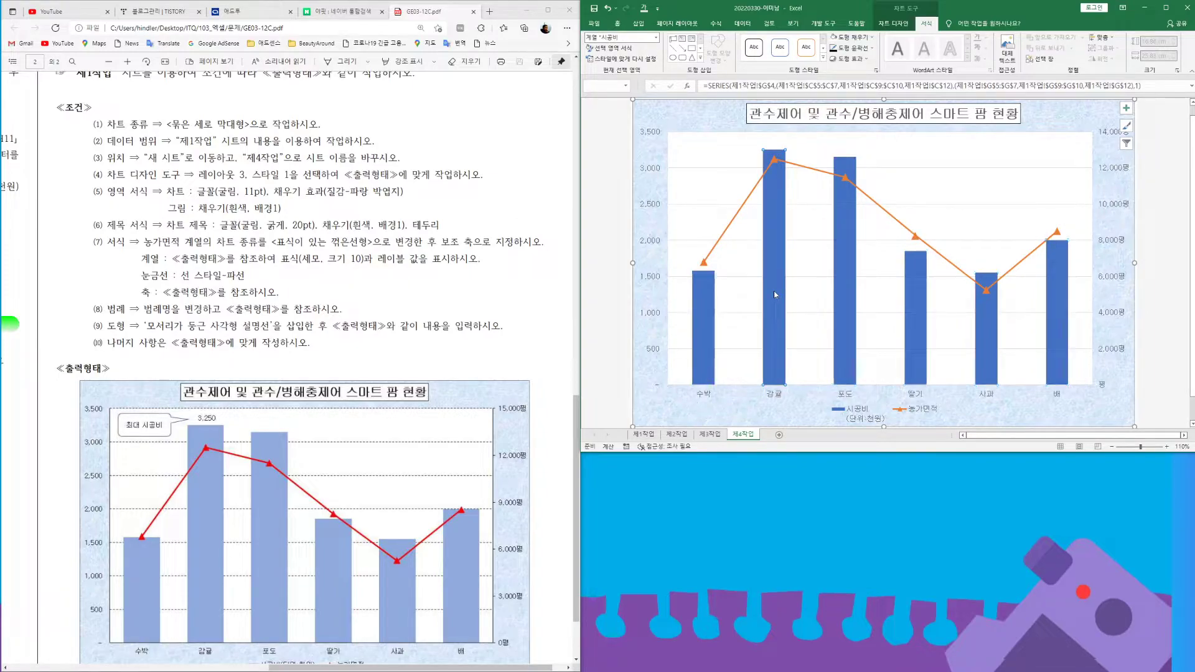
left_click(894, 23)
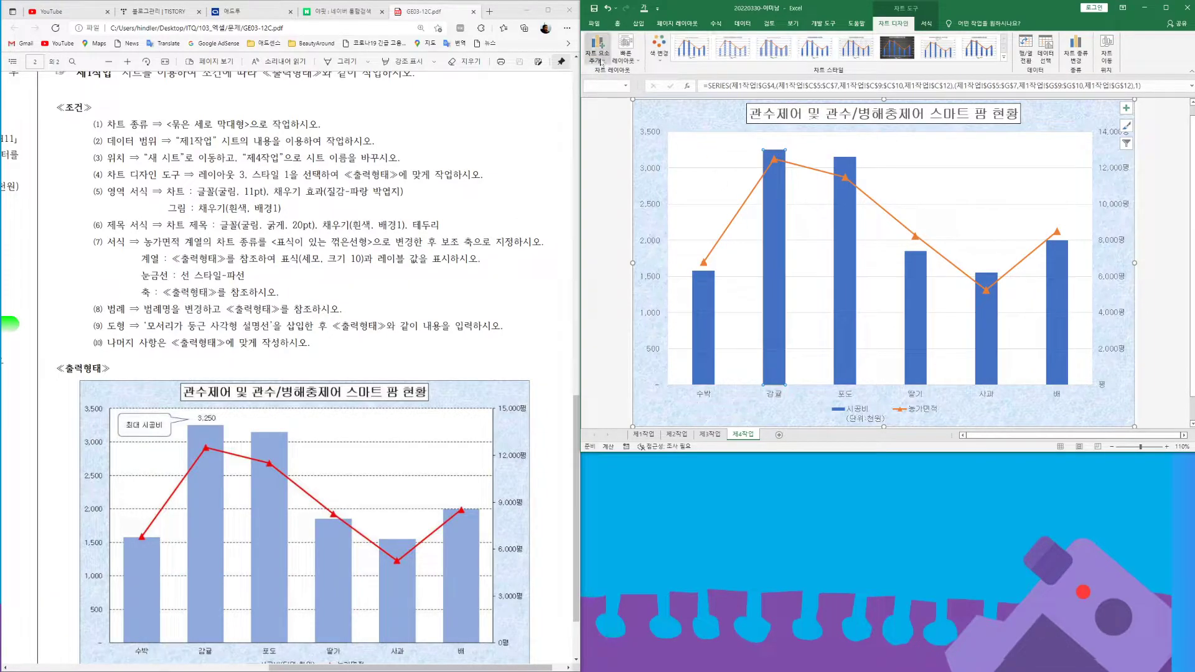
left_click(599, 61)
mouse_move(619, 104)
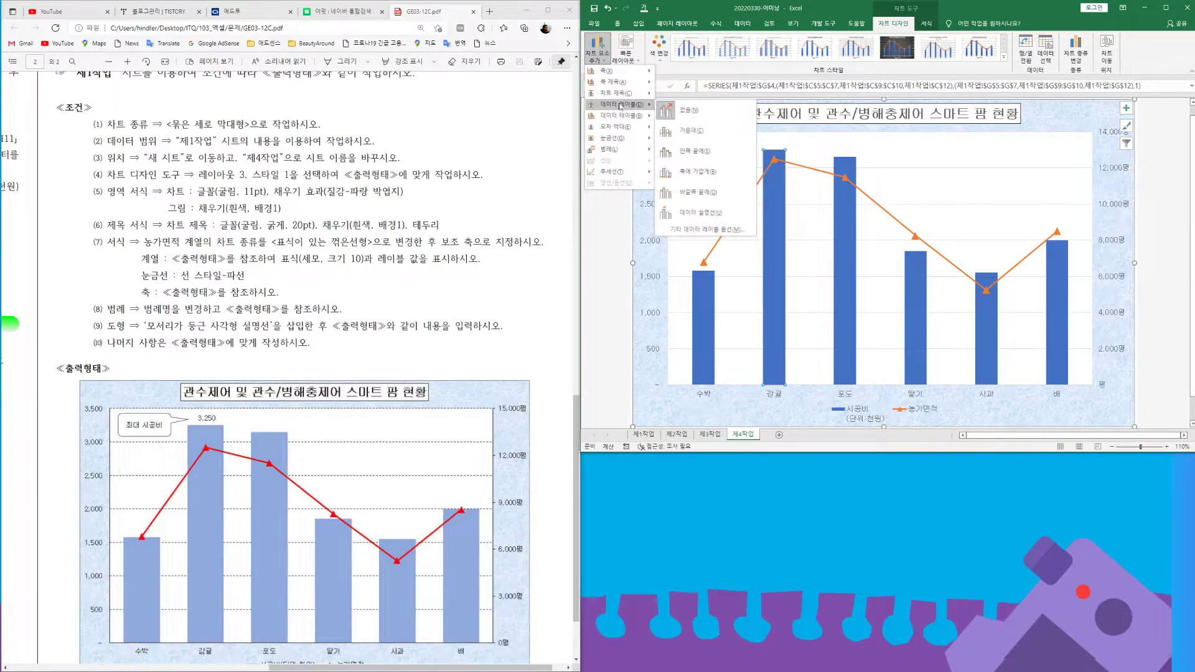
left_click(699, 191)
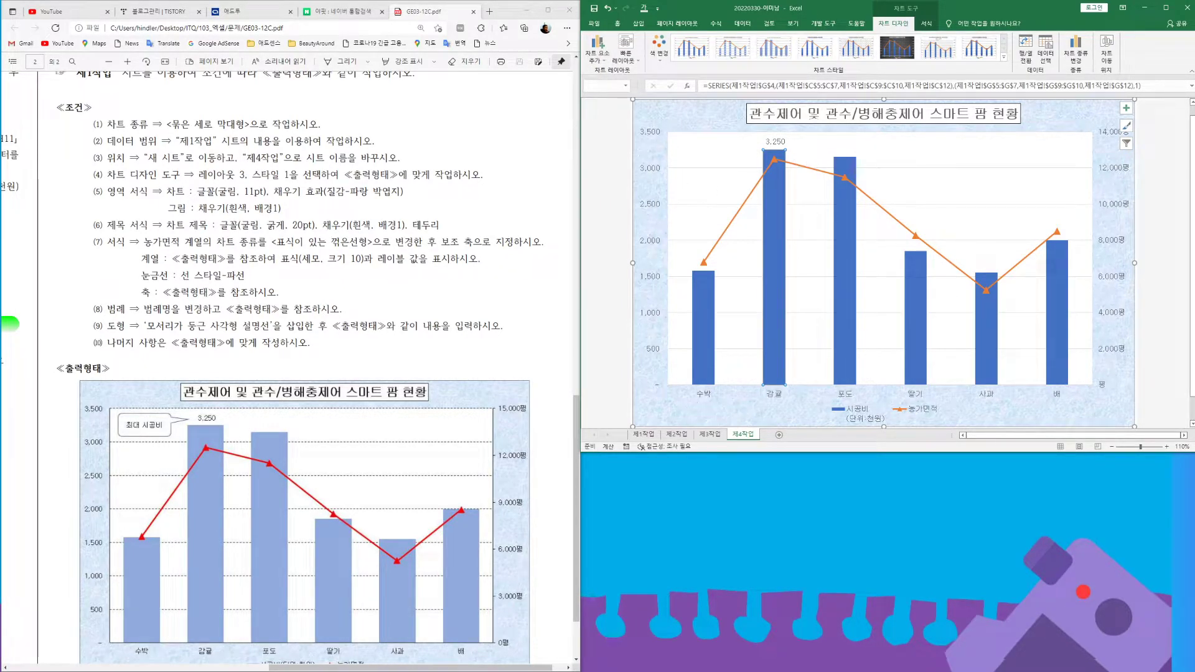
- Format the chart's major horizontal gridlines as black dashed lines (파선)
left_click(956, 207)
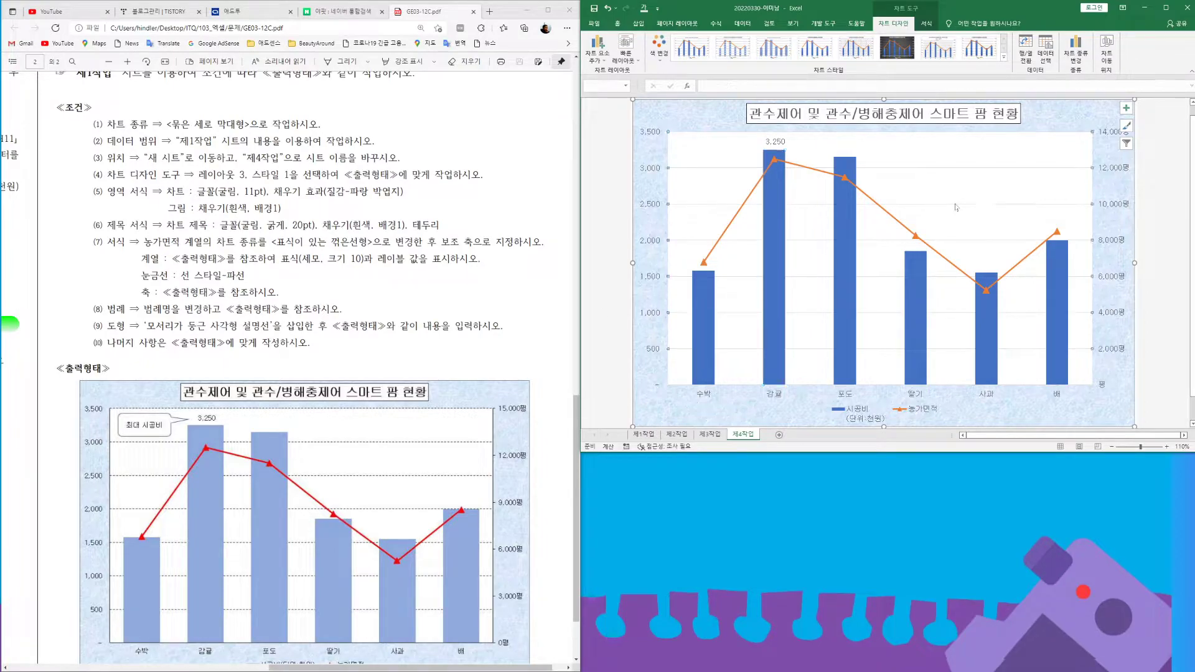
left_click(926, 24)
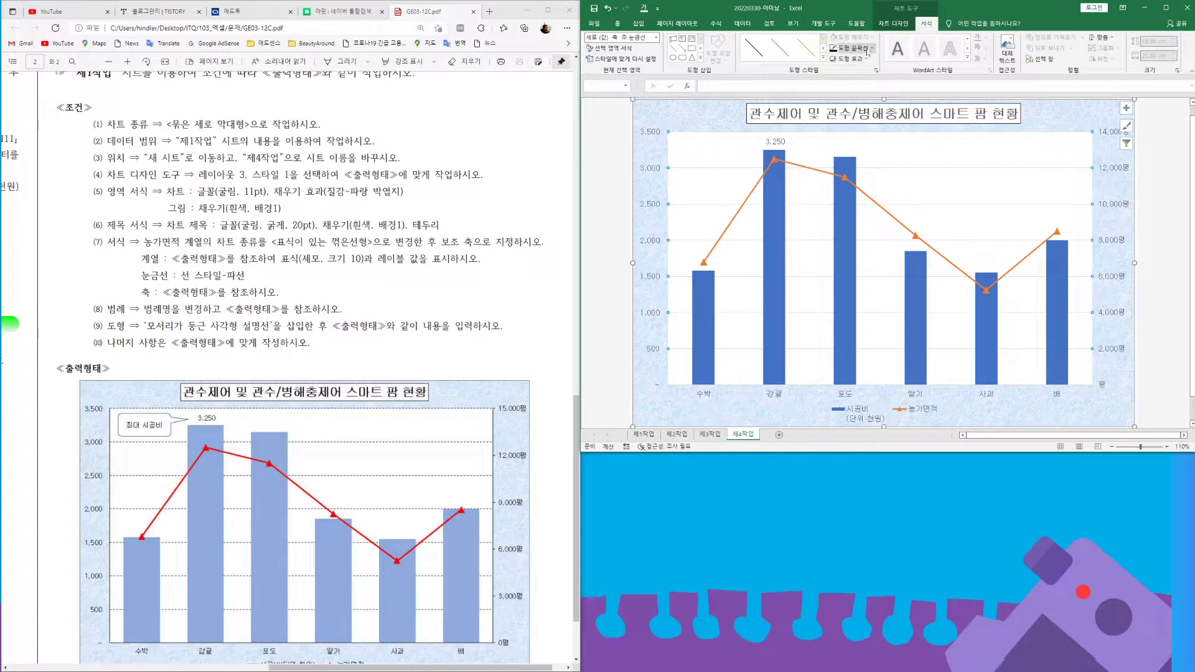
left_click(871, 48)
mouse_move(868, 176)
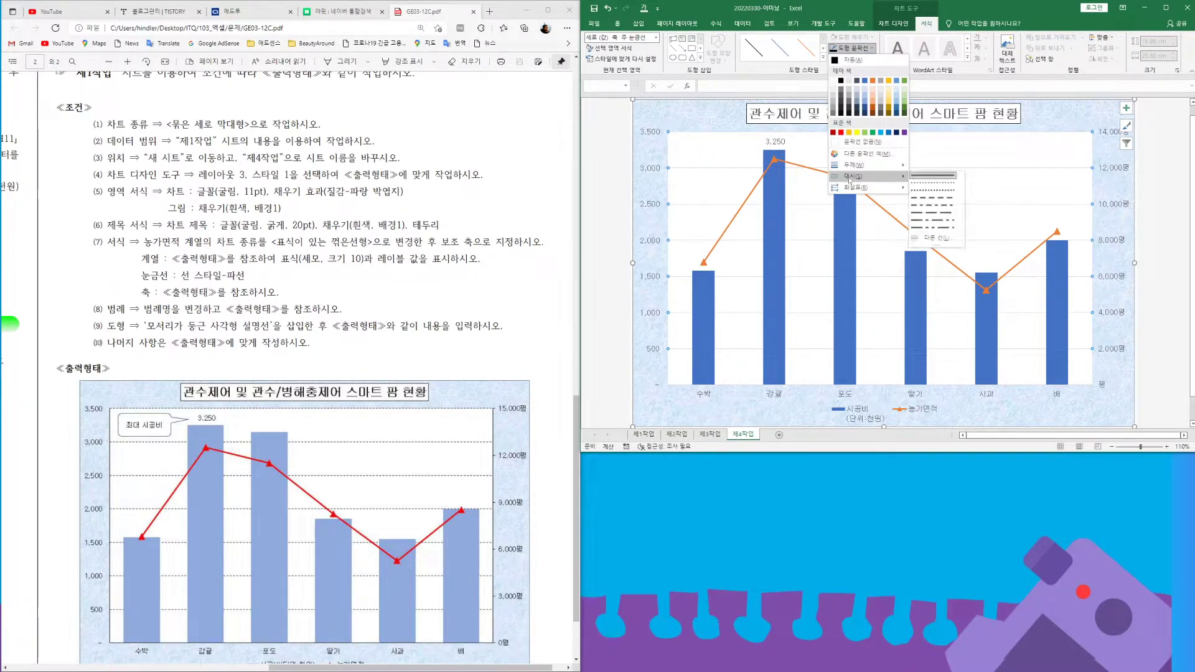
left_click(928, 200)
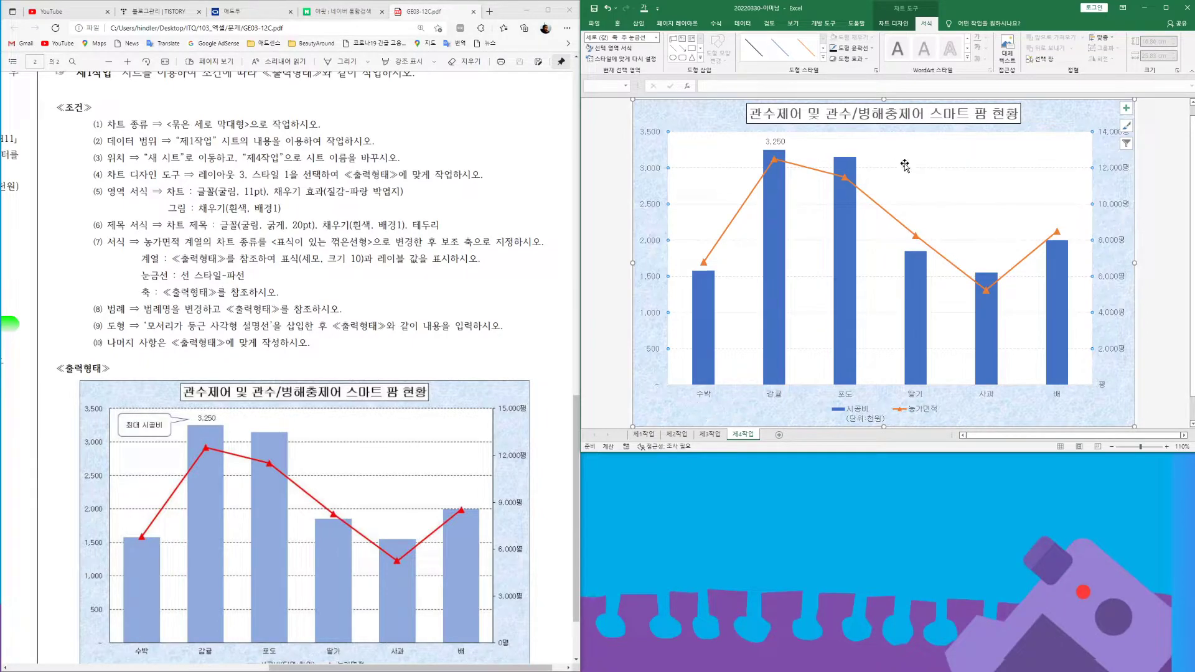
left_click(855, 48)
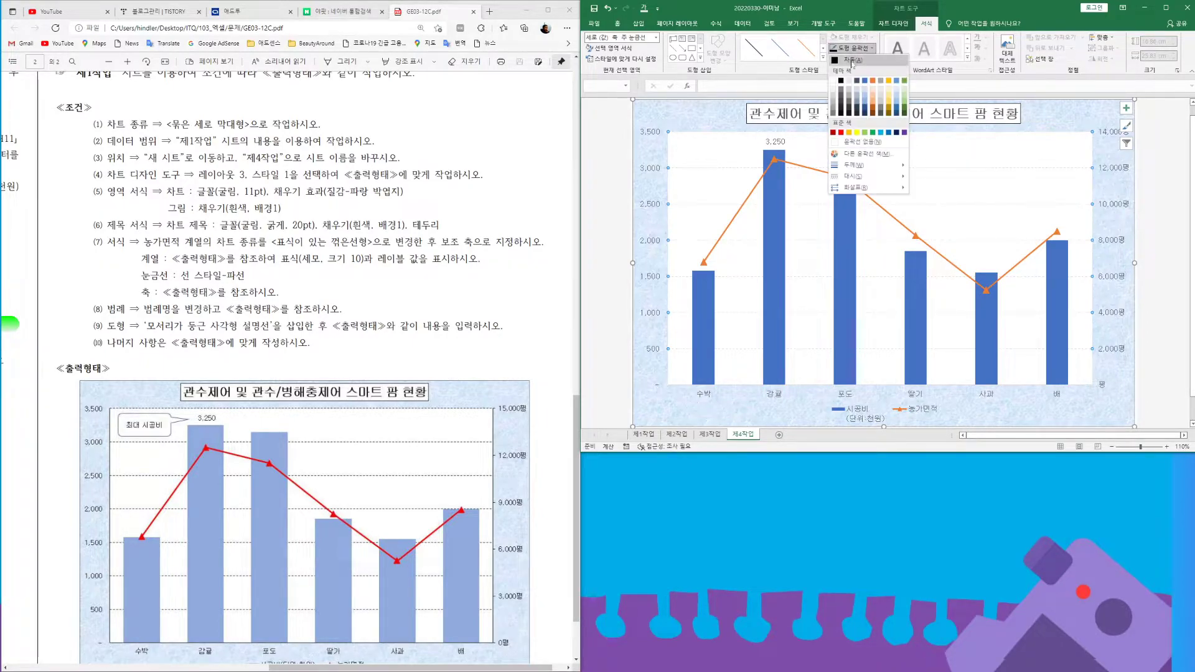
left_click(841, 80)
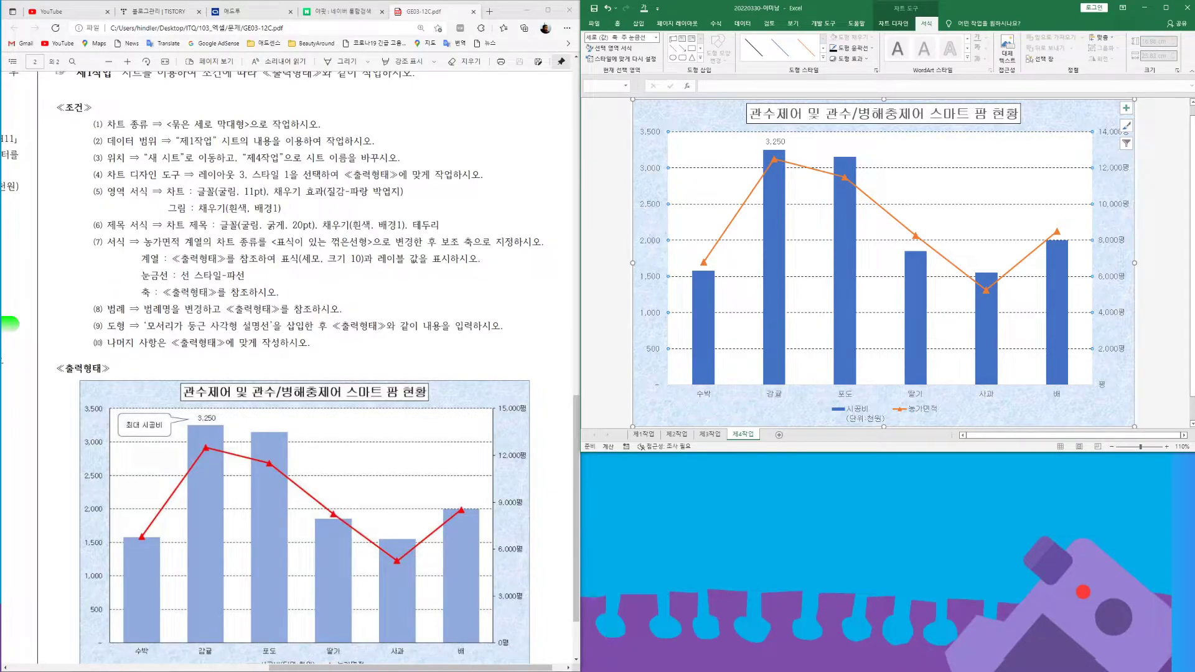
- Set the secondary vertical axis bounds to minimum 0 and maximum 15000, with a major unit of 3000
scroll(1162, 244, "down", 1)
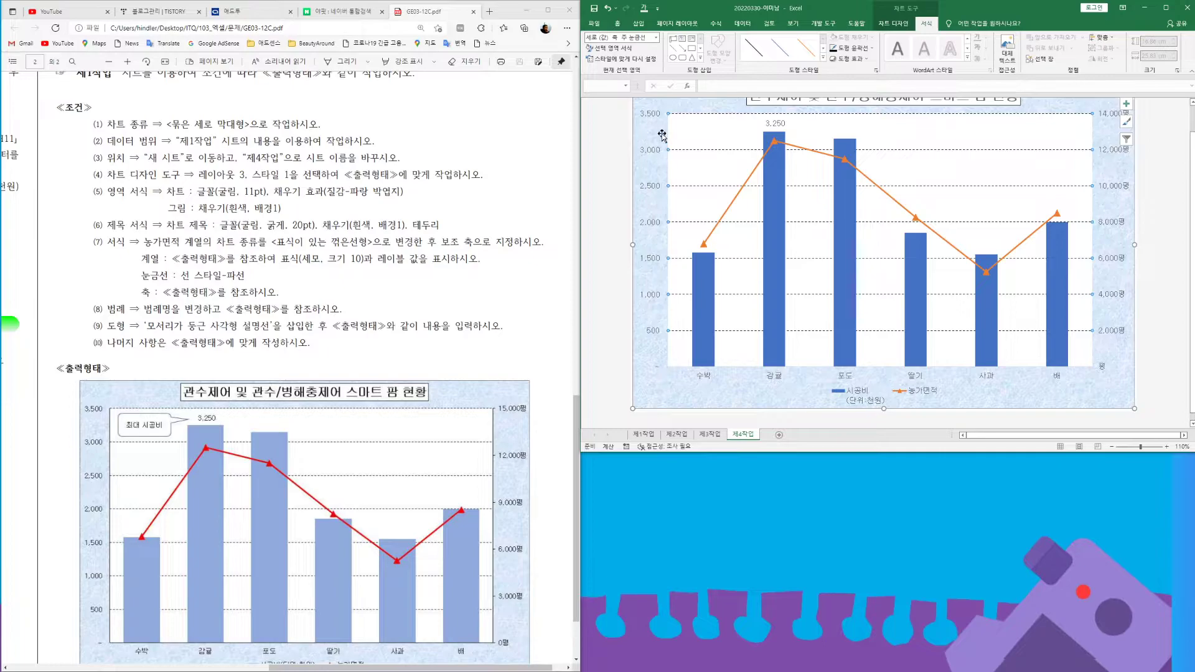
double_click(1114, 224)
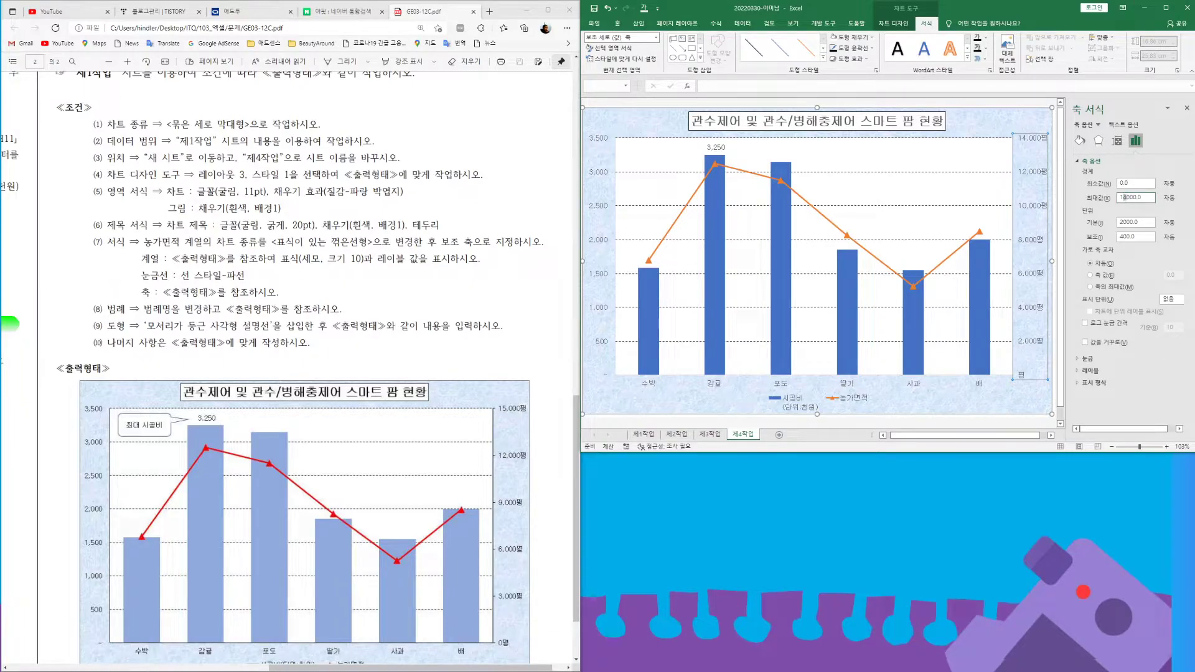
type("5")
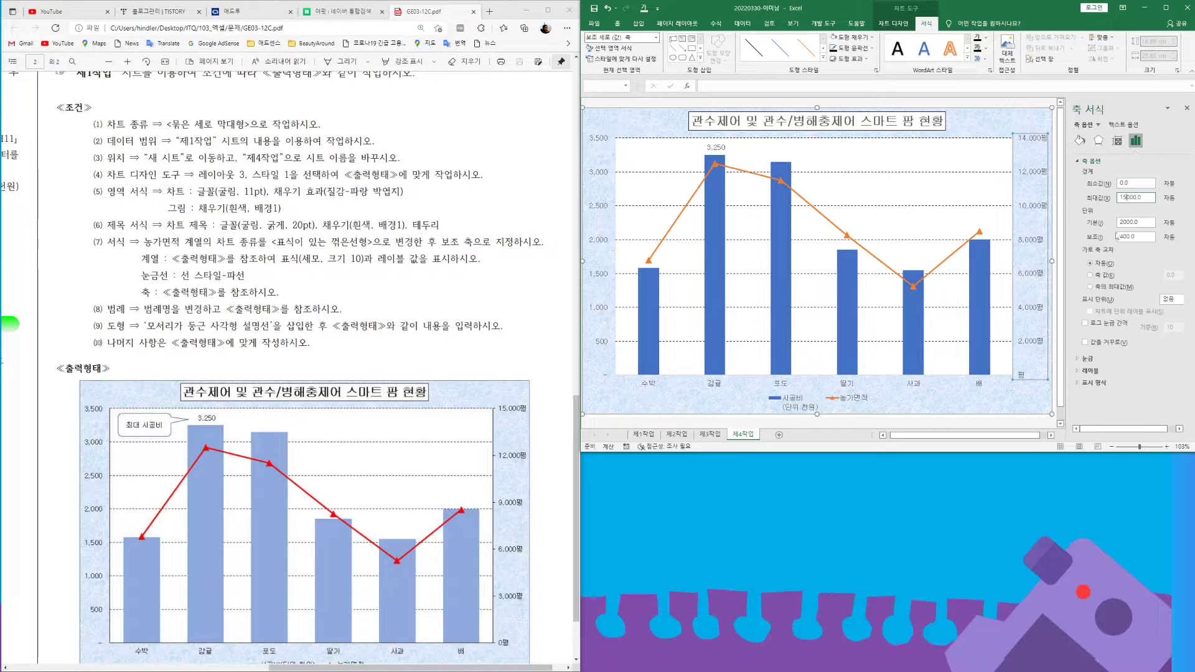
left_click_drag(1119, 223, 1124, 223)
type("3")
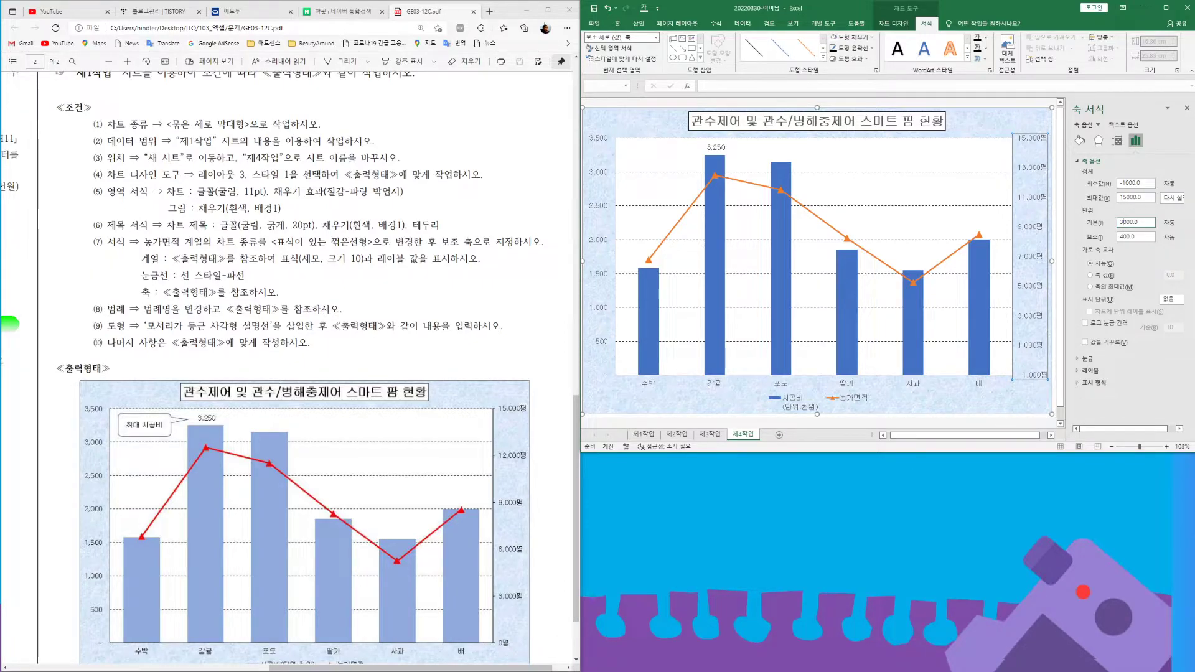
key("Return")
double_click(1123, 183)
type("0")
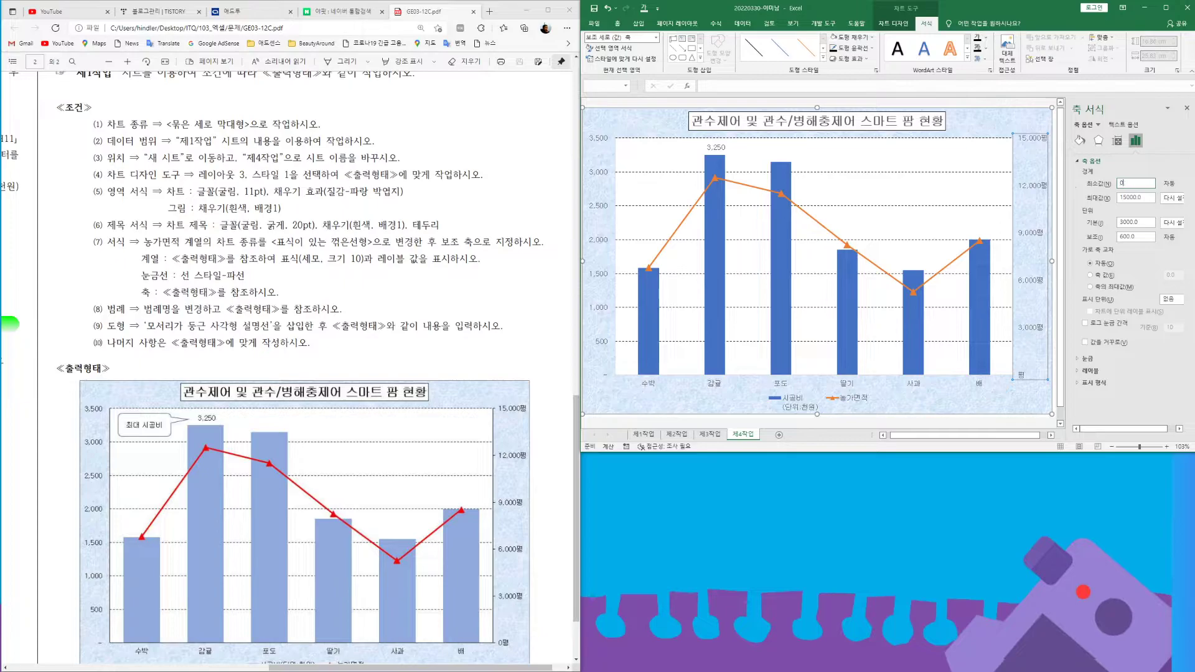
key("Return")
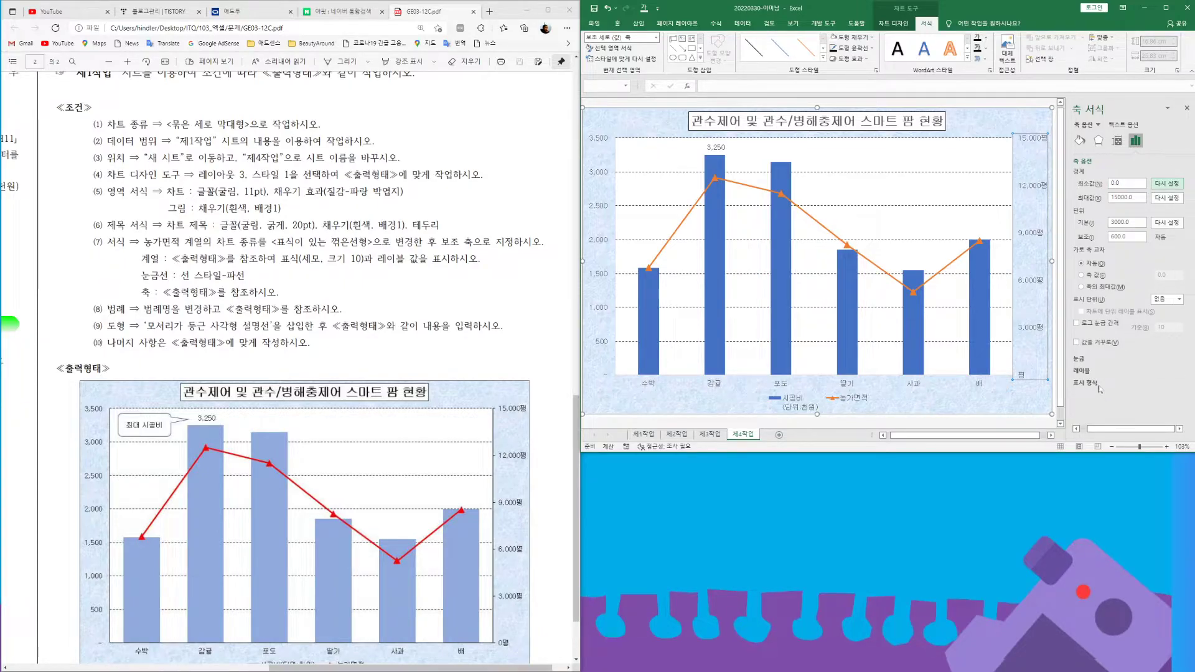
- Change the secondary axis number format to the custom code #,##0"평" and add it
left_click(1091, 382)
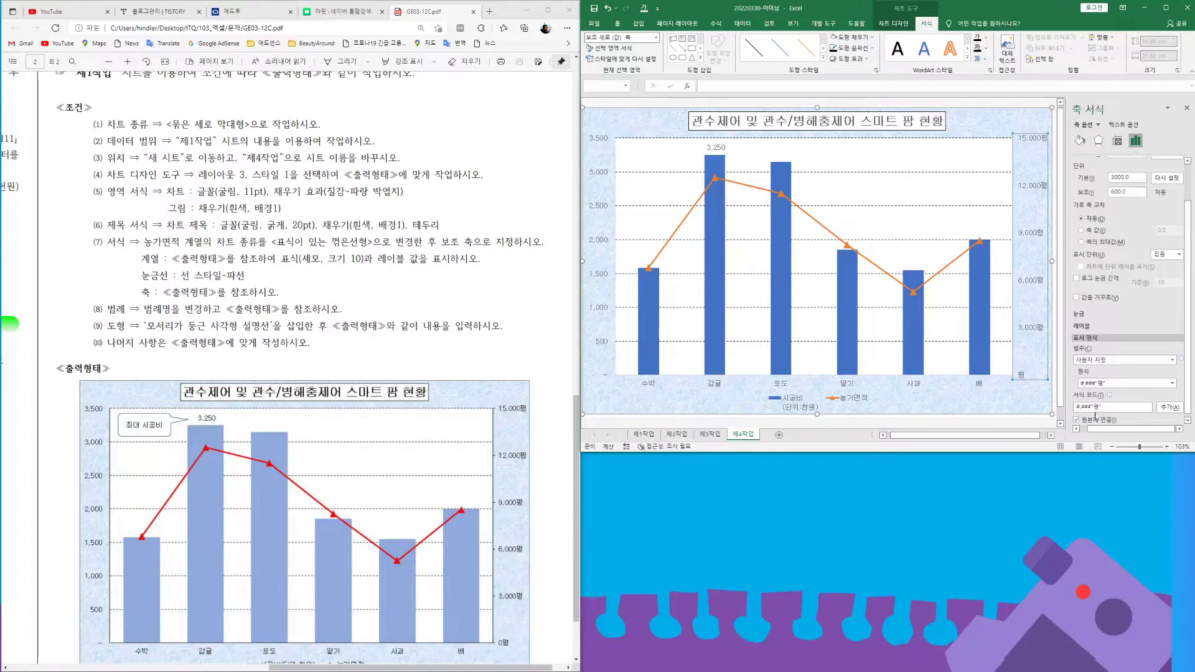
key("BackSpace")
type("0")
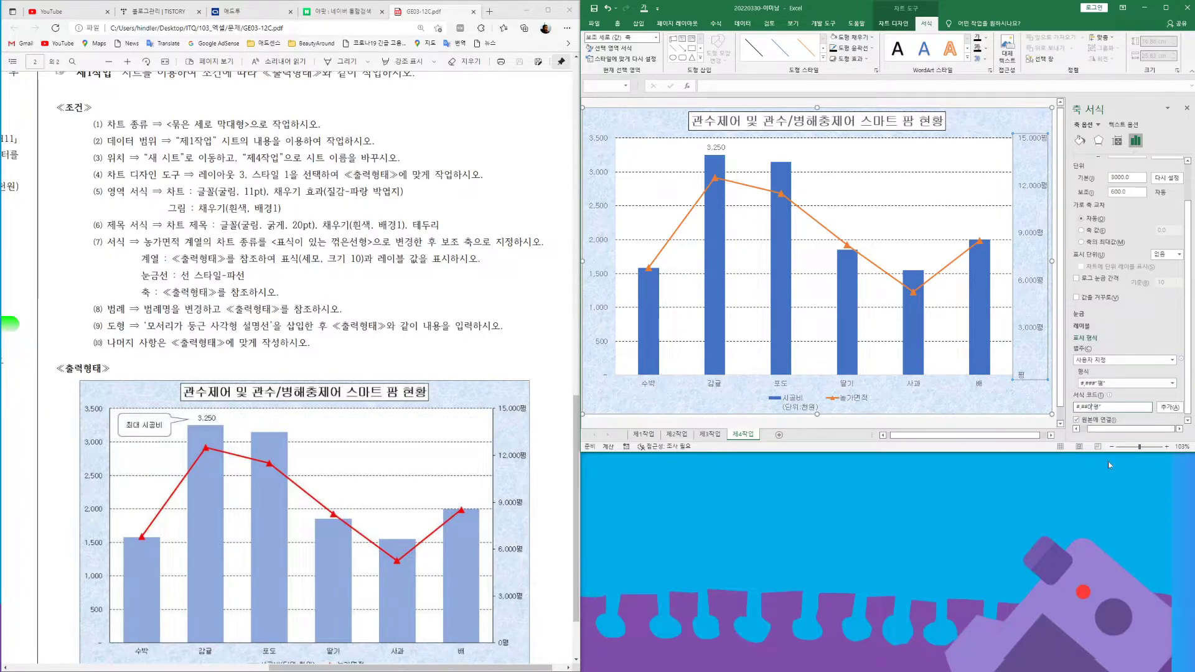
left_click(1169, 407)
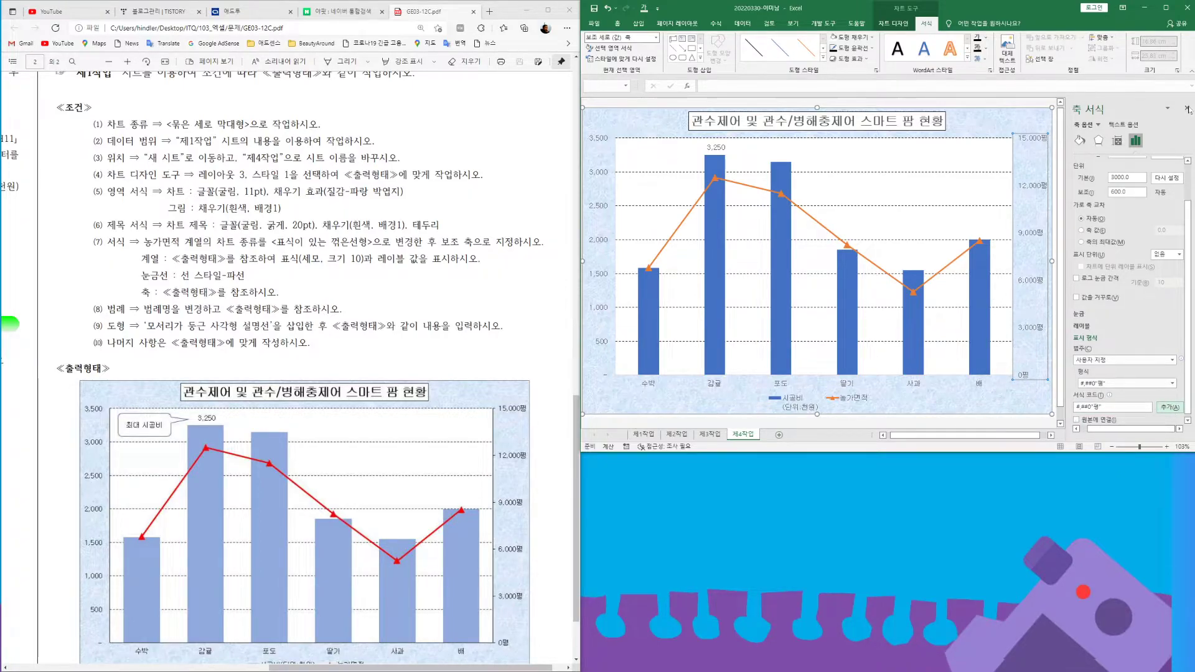
- Format the secondary vertical axis line as a solid black line
left_click(1079, 141)
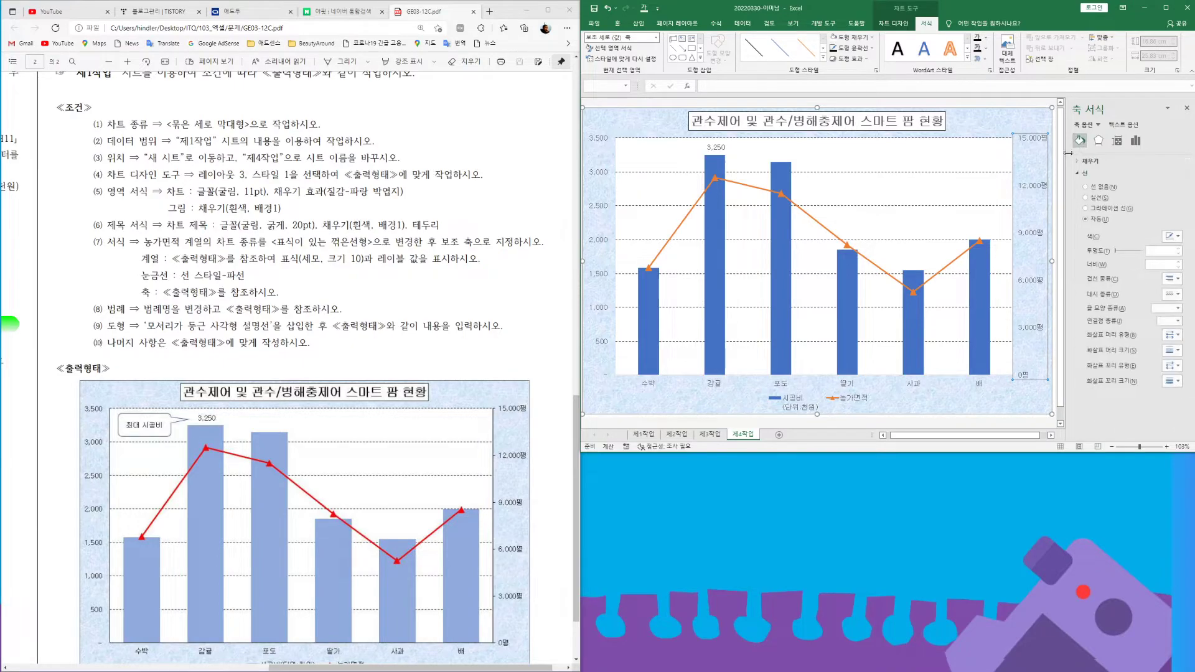
left_click(1085, 197)
left_click(1173, 236)
left_click(1173, 258)
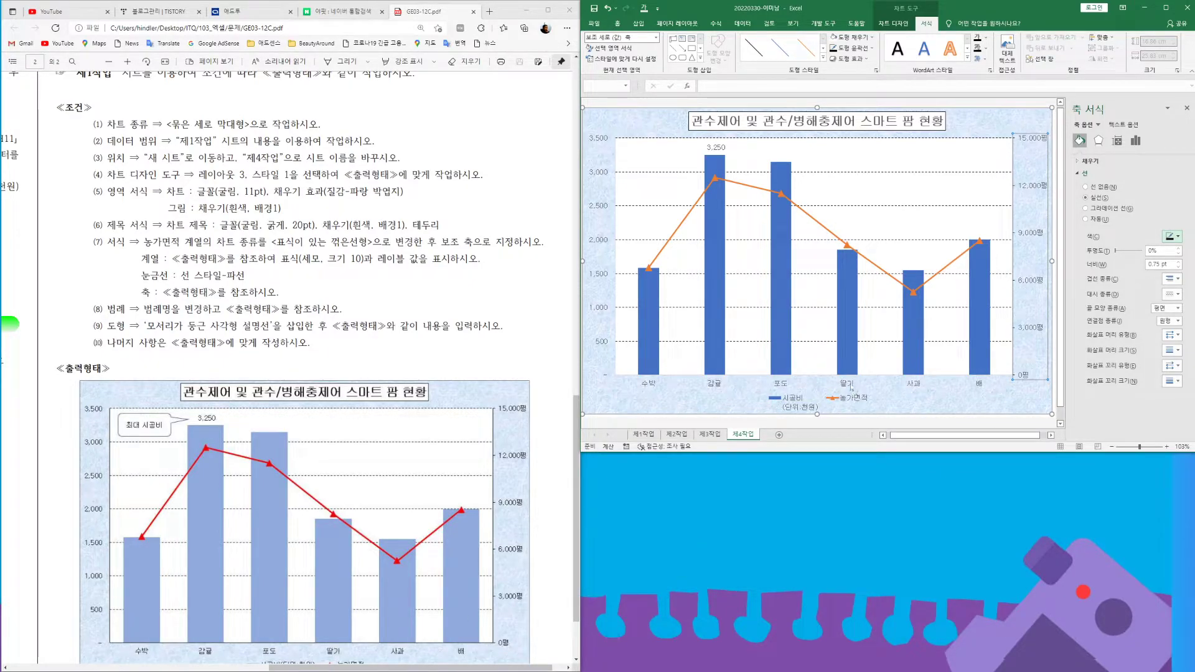
- Give the horizontal category axis and the primary vertical axis solid black lines
left_click(850, 386)
key("ctrl+z")
left_click(1085, 197)
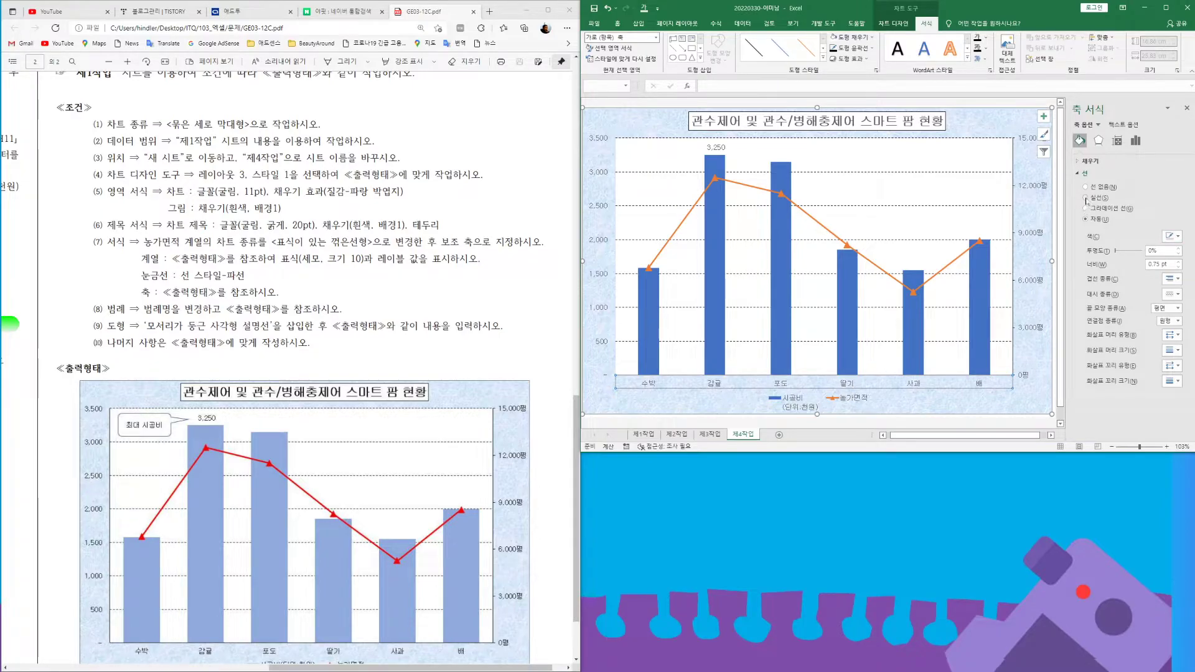
left_click(601, 286)
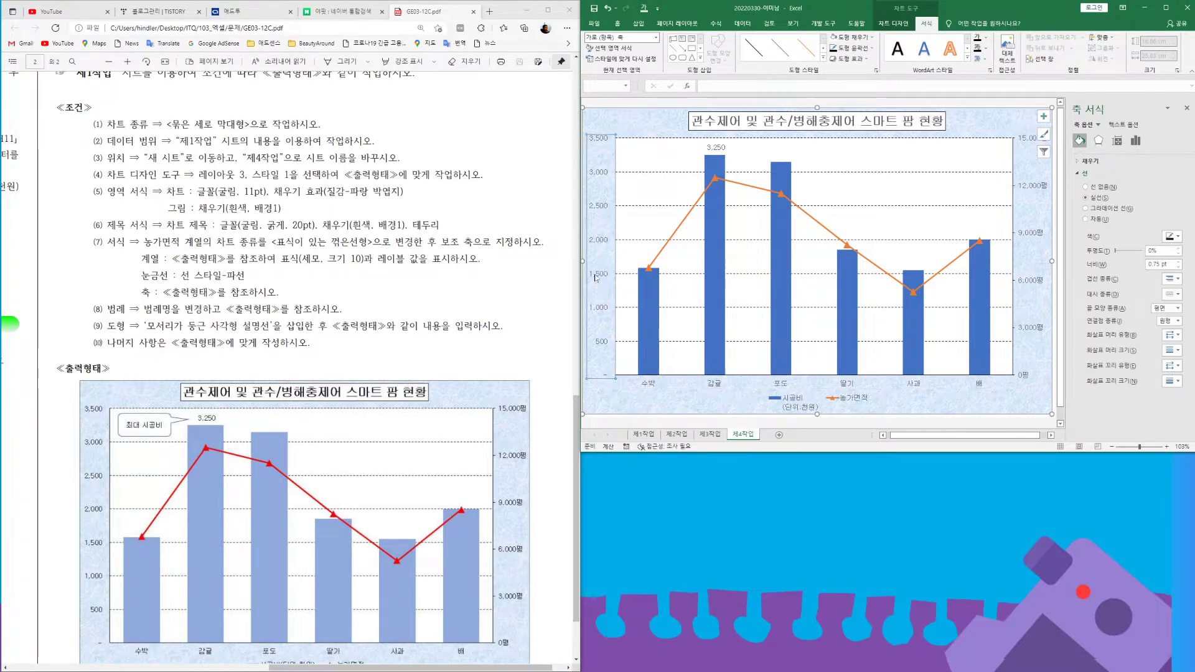
left_click(1085, 198)
left_click(1170, 237)
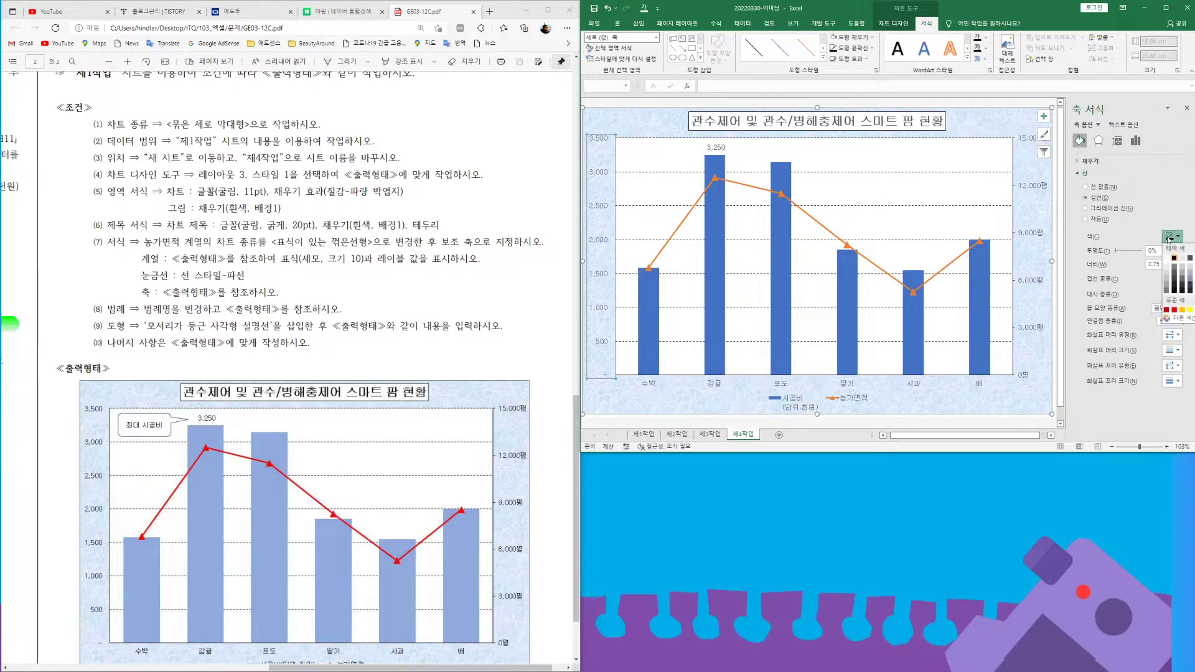
left_click(1173, 258)
left_click(1187, 108)
scroll(957, 344, "up", 1)
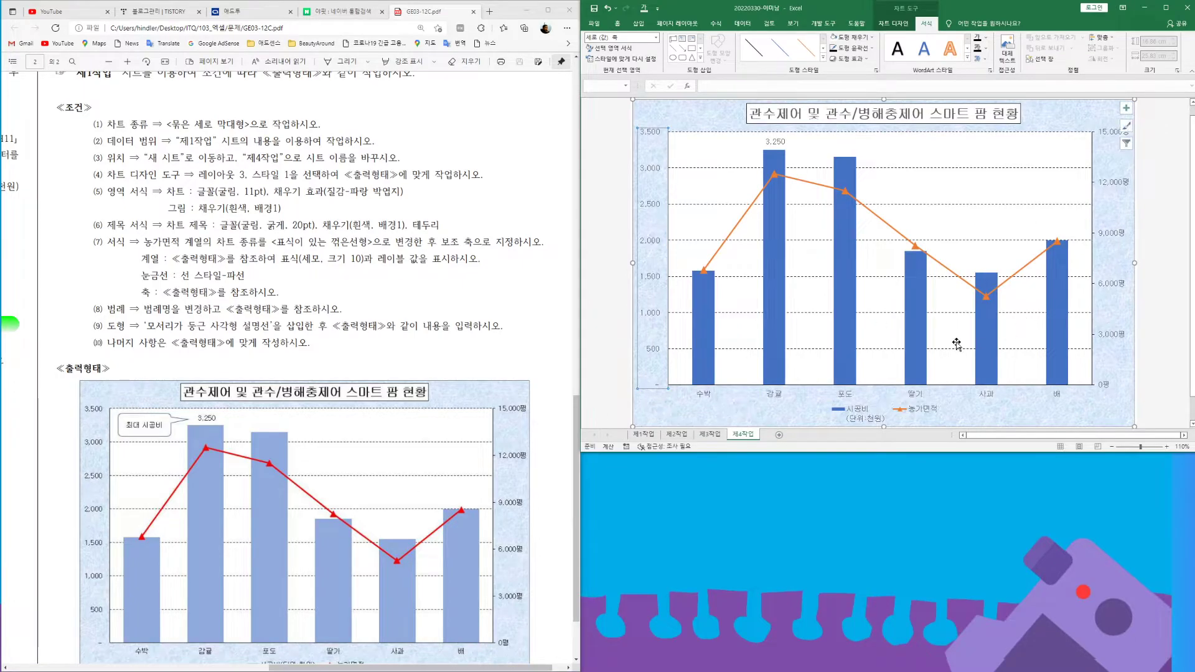
scroll(957, 344, "down", 1)
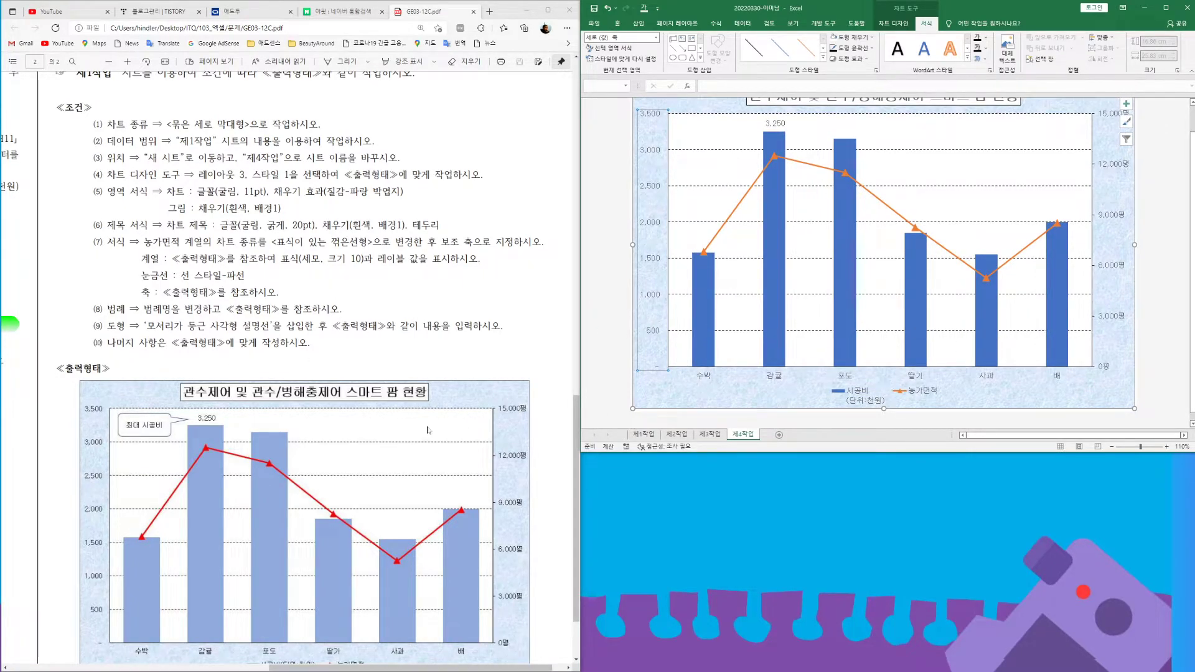
scroll(430, 429, "down", 3)
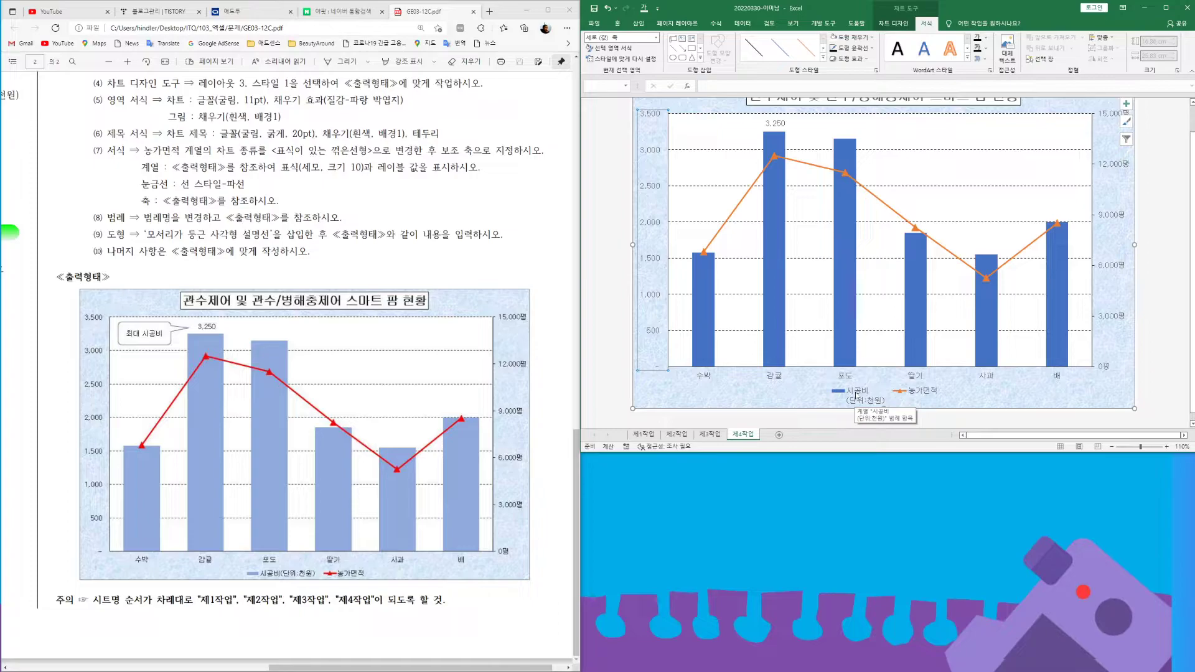
right_click(855, 395)
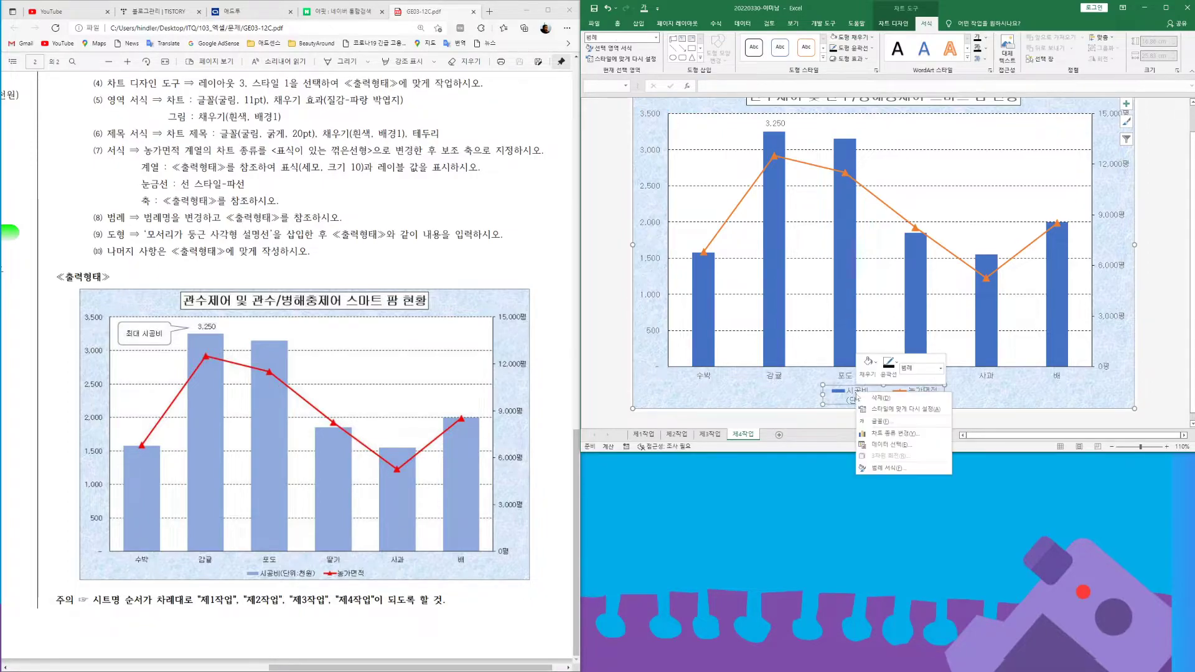
left_click(890, 445)
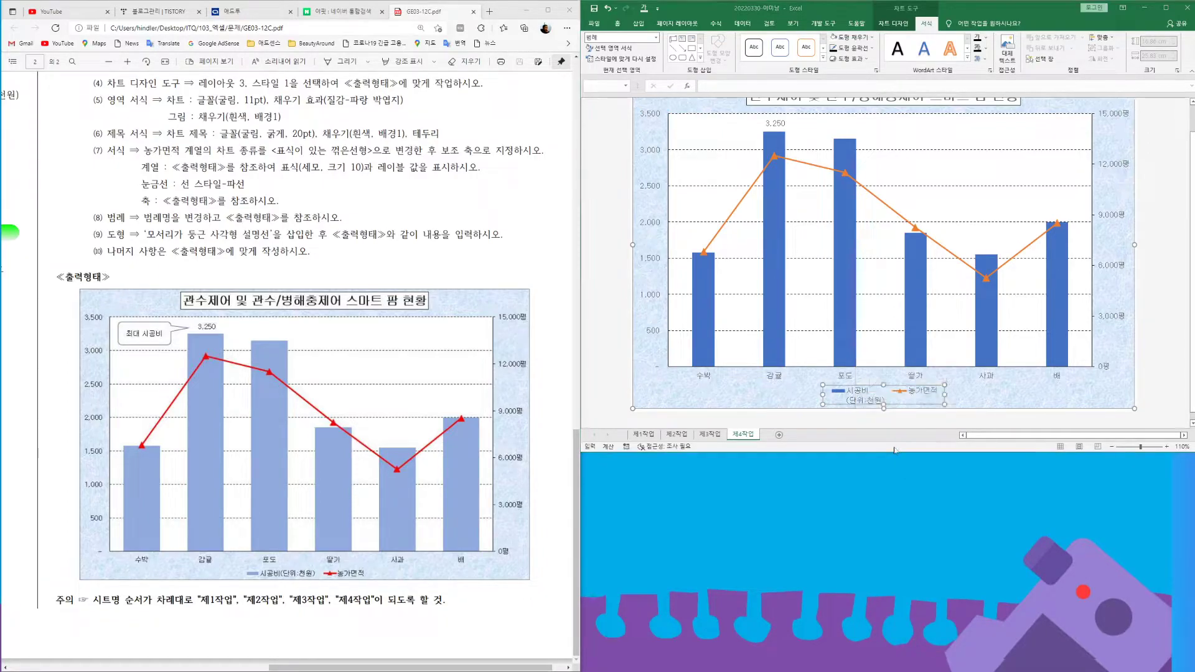
left_click(967, 350)
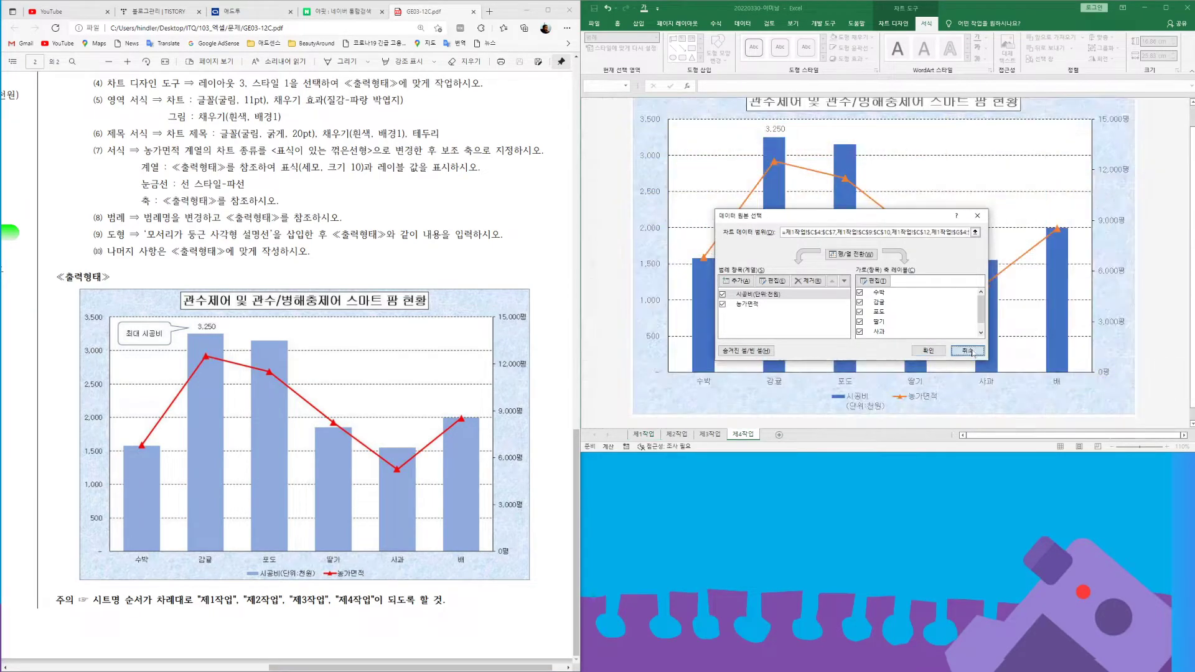
- Rename the 시공비 series to 시공비(단위:천원) in the chart's data source so its legend entry fits one line
right_click(1041, 173)
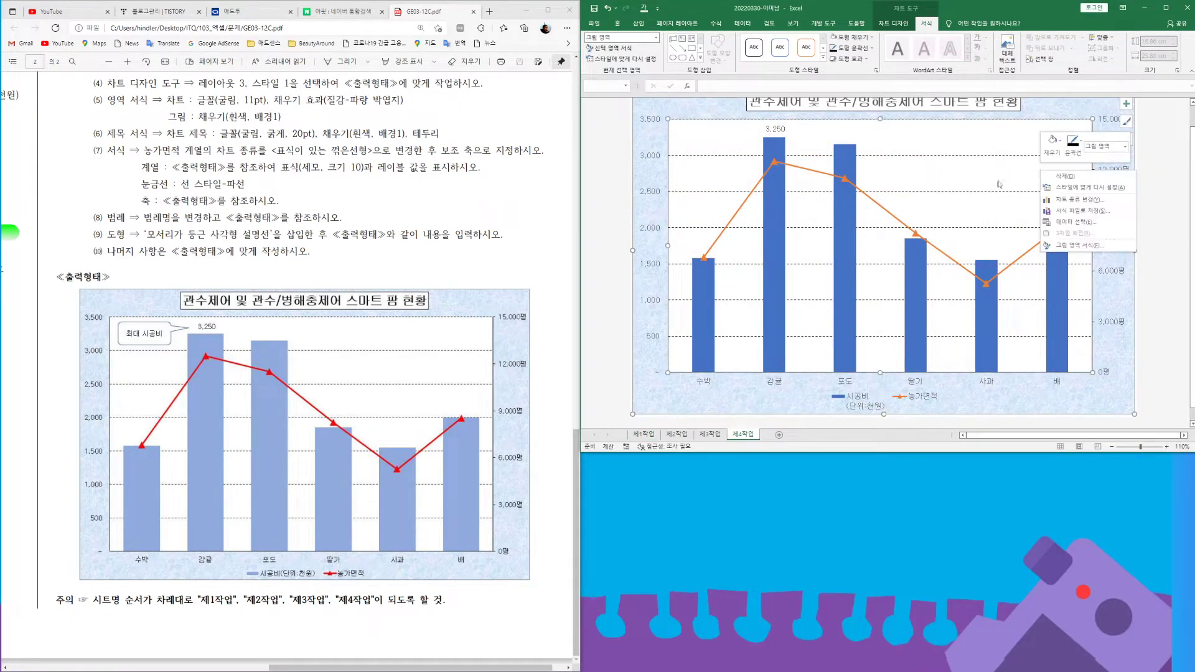
left_click(1071, 221)
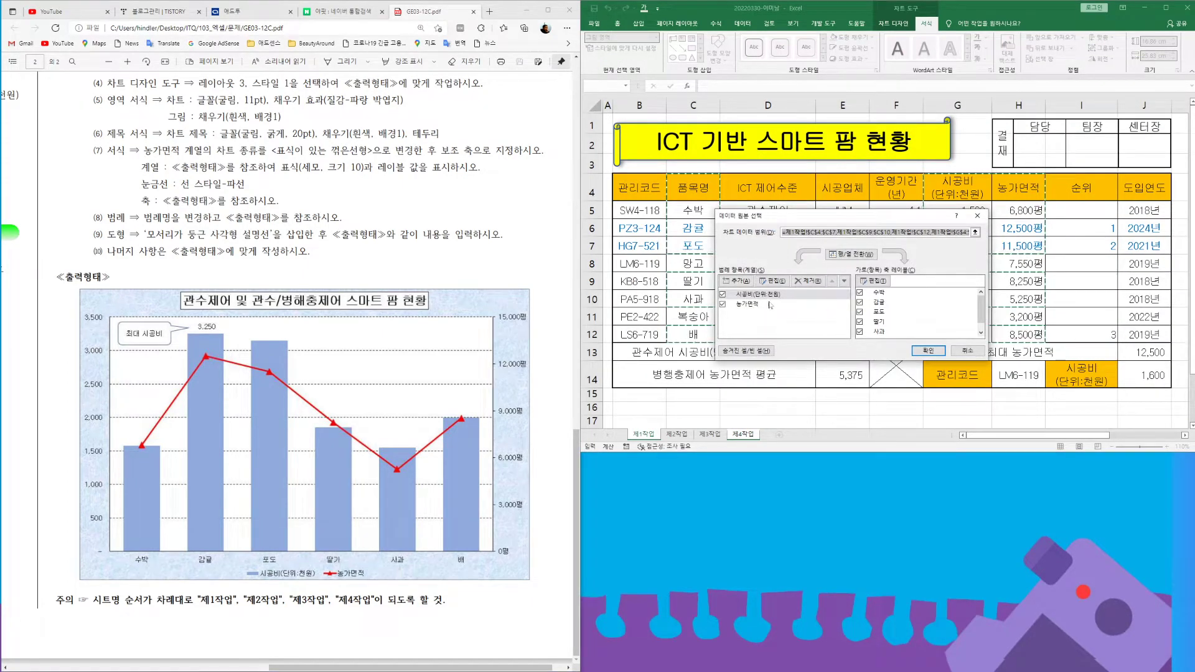
left_click(758, 294)
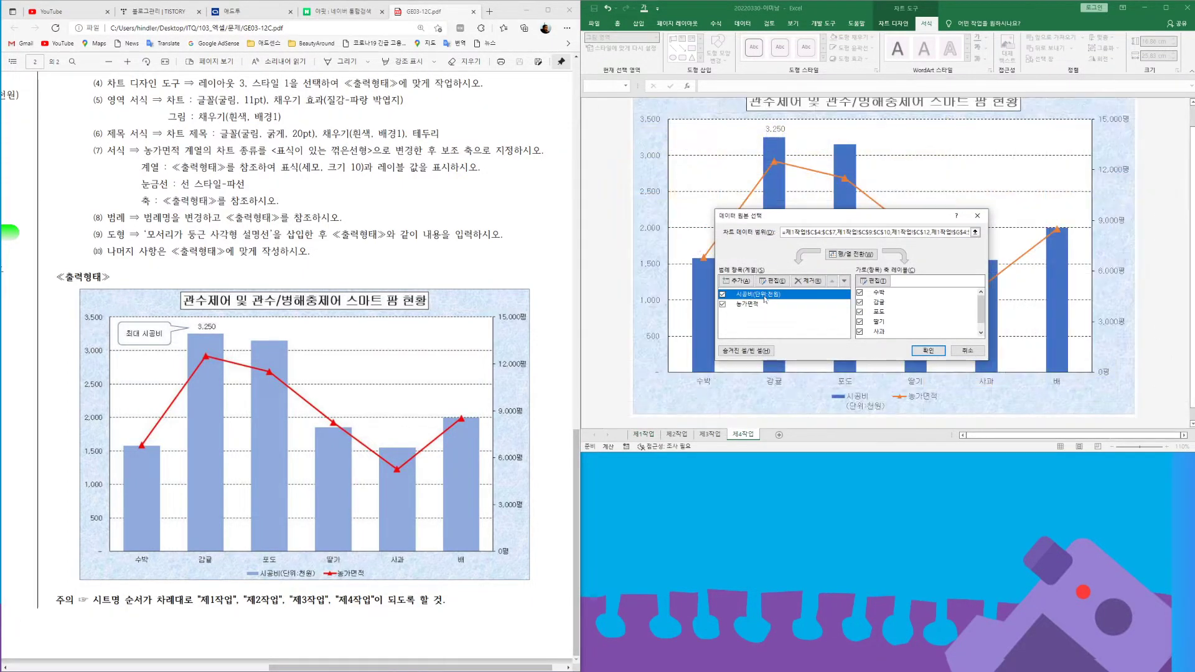
left_click(775, 280)
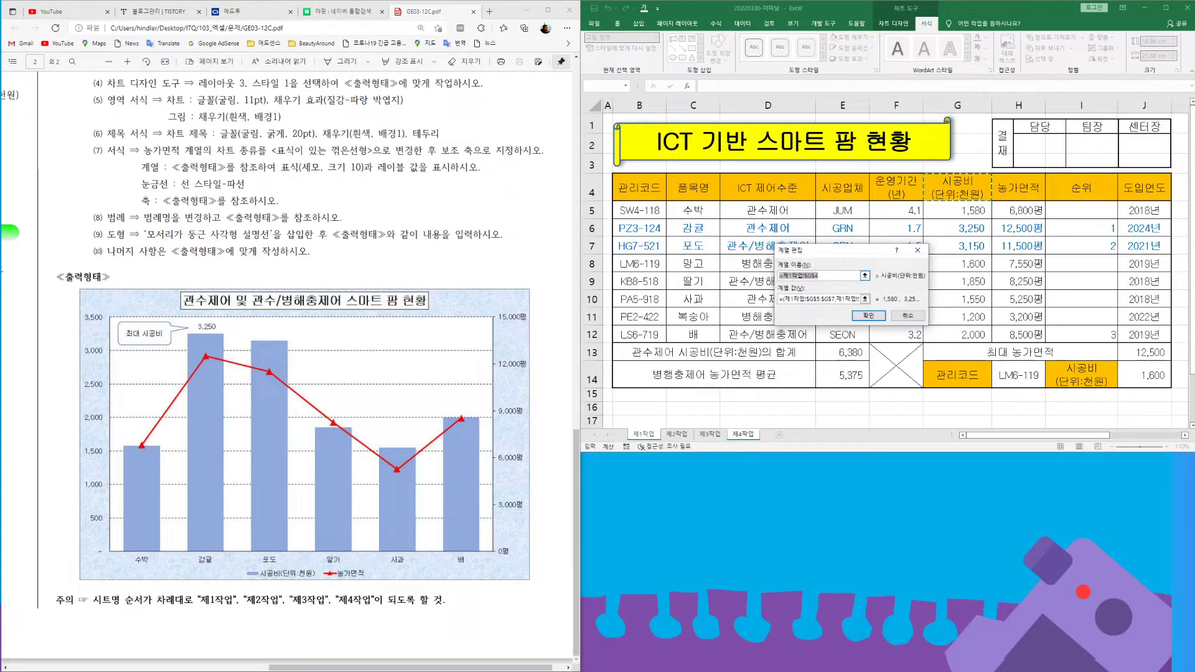
type("시공비(단위")
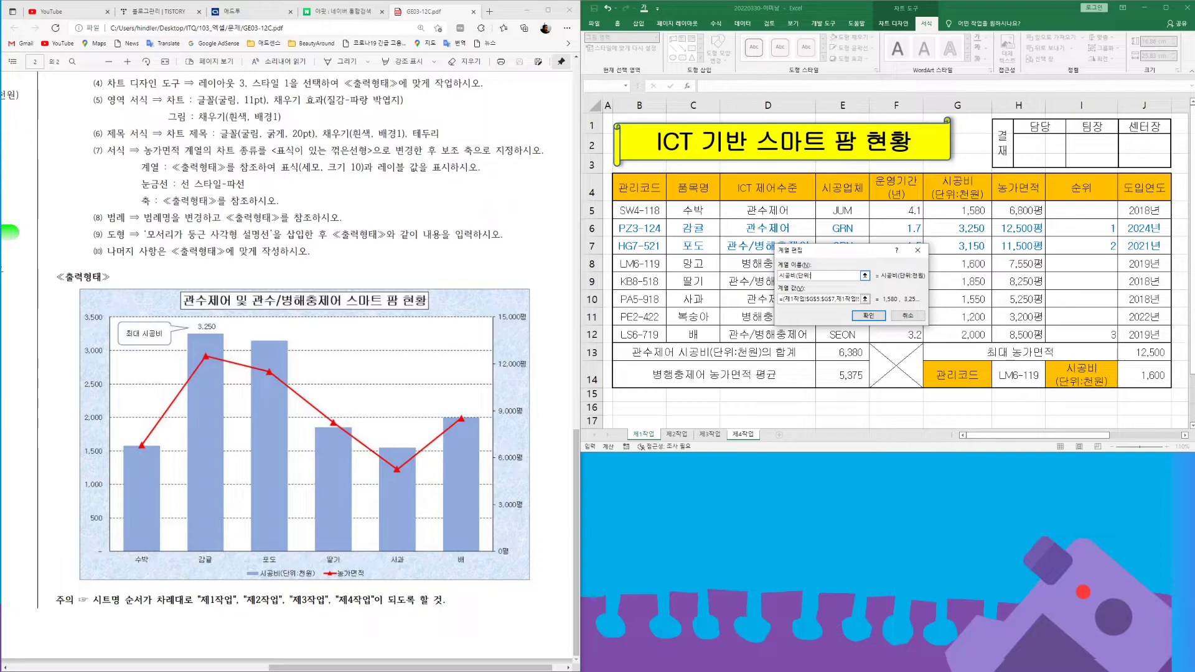
type(":천원)")
key("Return")
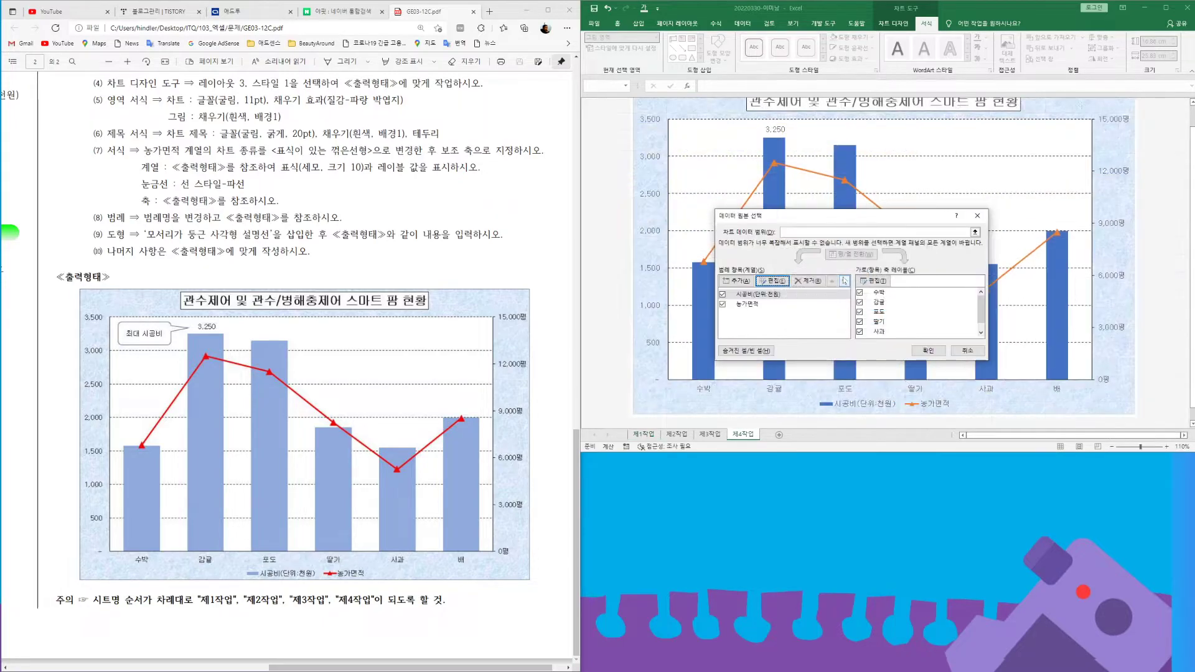
left_click(928, 352)
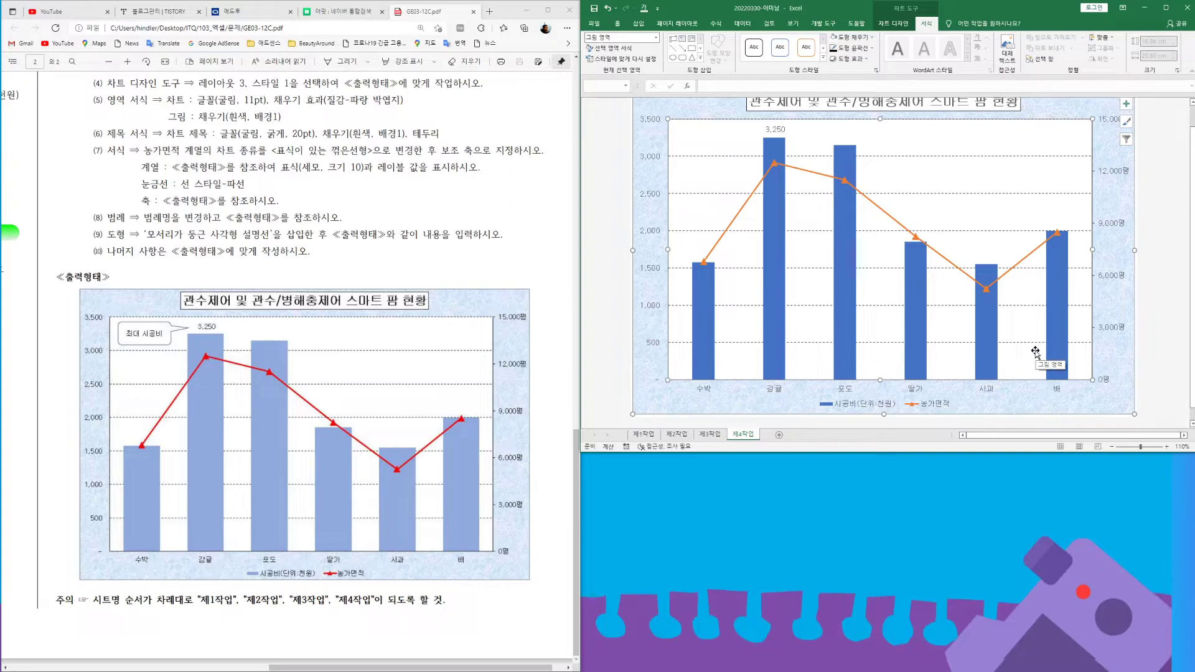
- Insert a rounded rectangular callout of about 1.4 × 3.2 cm beside the 감귤 column's data label, containing the text 최대 시공비
scroll(1034, 352, "up", 1)
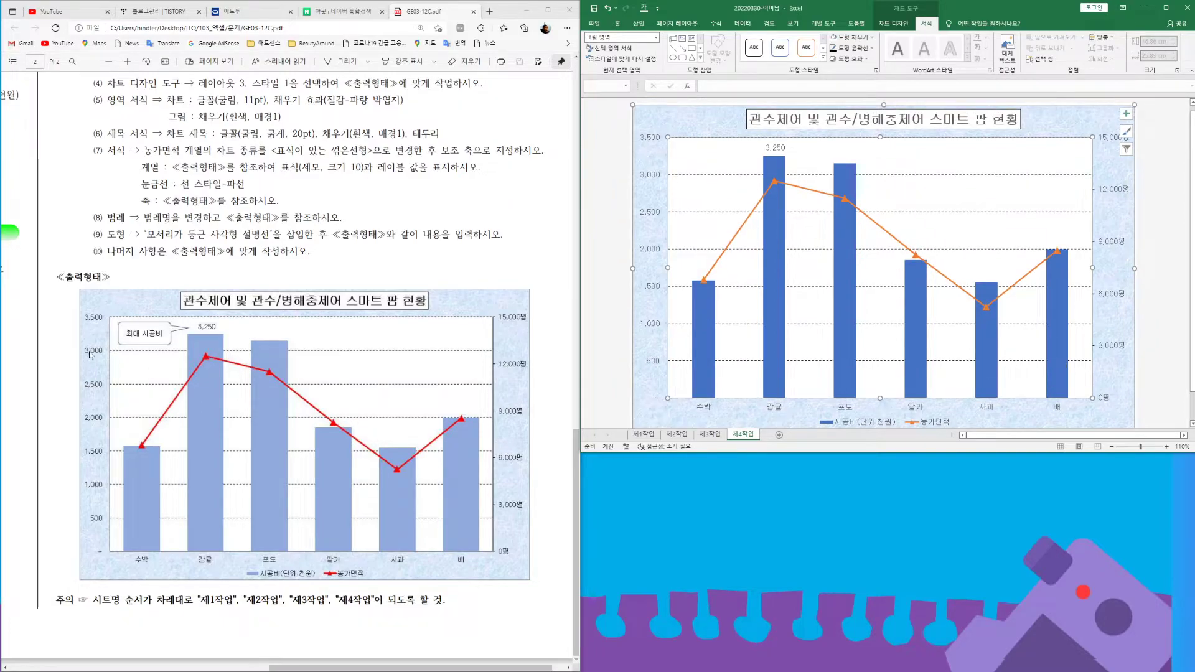
left_click(637, 24)
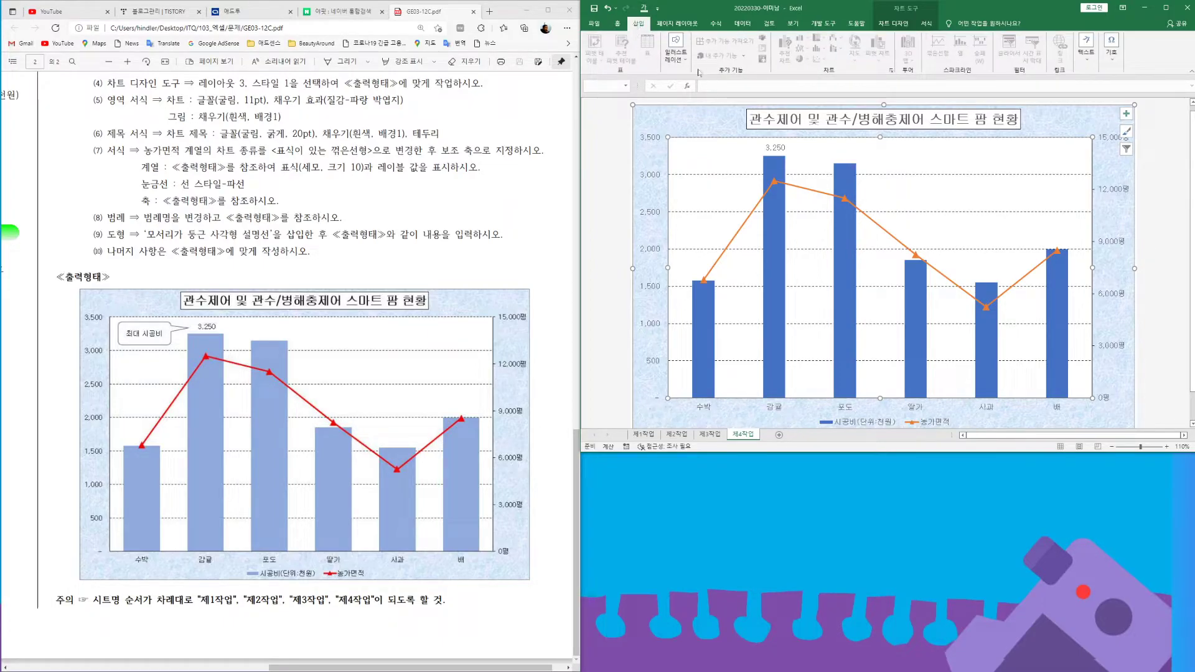
left_click(676, 50)
left_click(693, 93)
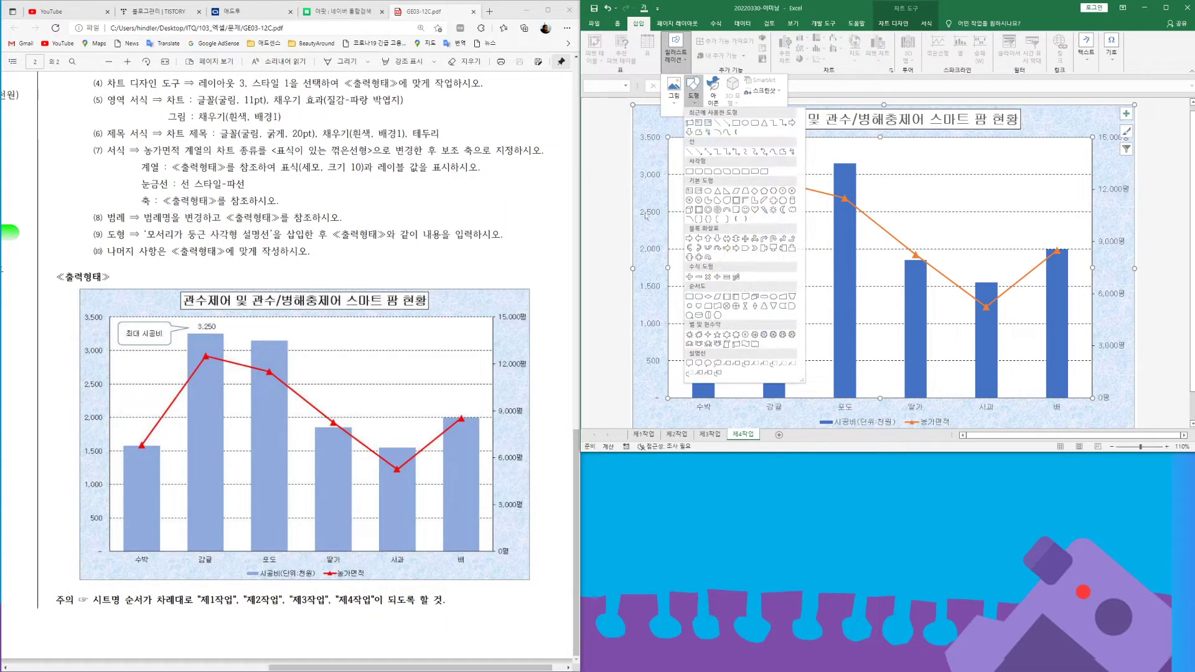
left_click(698, 364)
left_click_drag(684, 147, 757, 148)
type("최대")
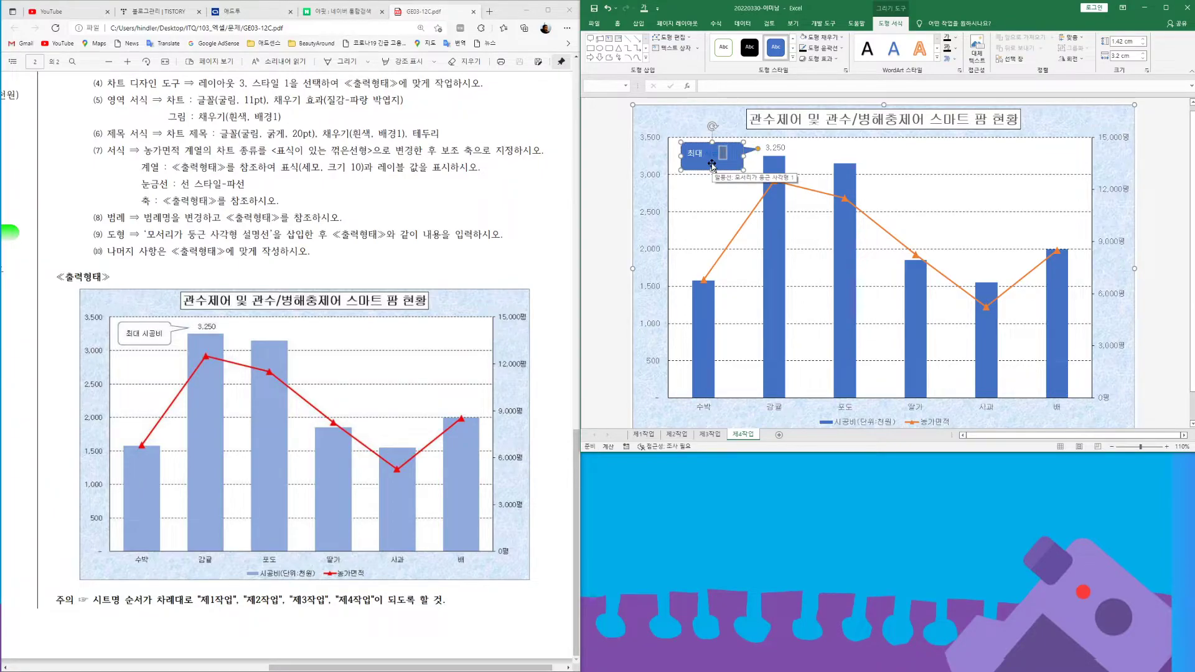
type(" 시공비")
- Fill the 최대 시공비 callout shape with white
left_click(709, 187)
left_click(705, 165)
left_click(890, 23)
left_click(820, 36)
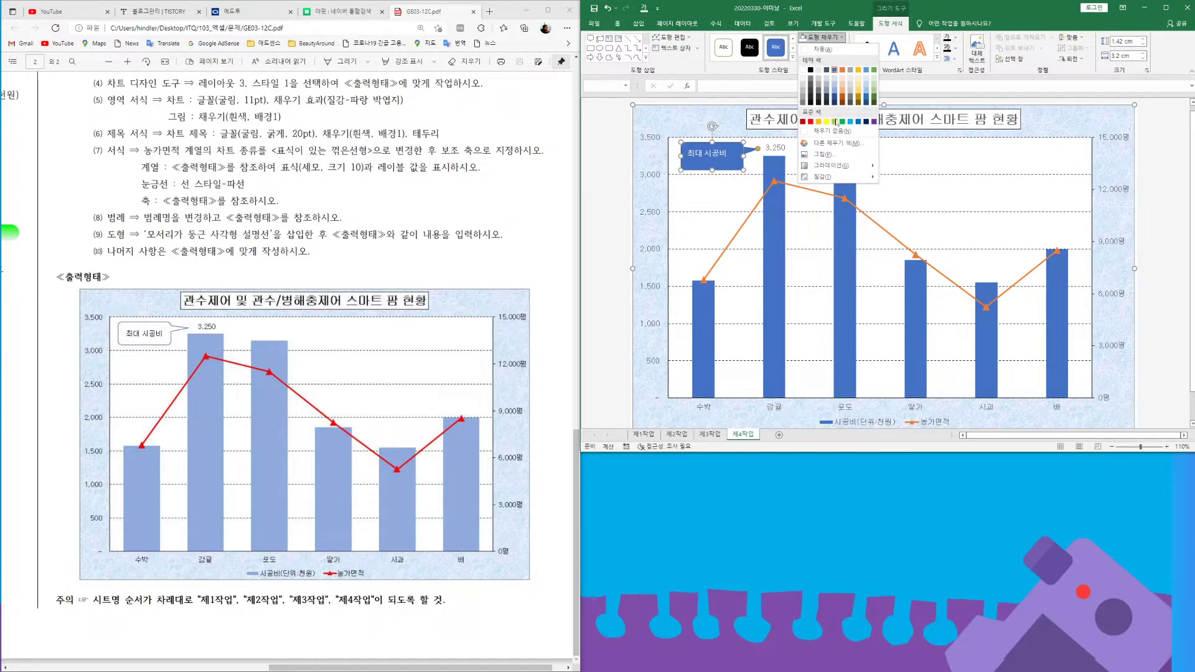
left_click(810, 70)
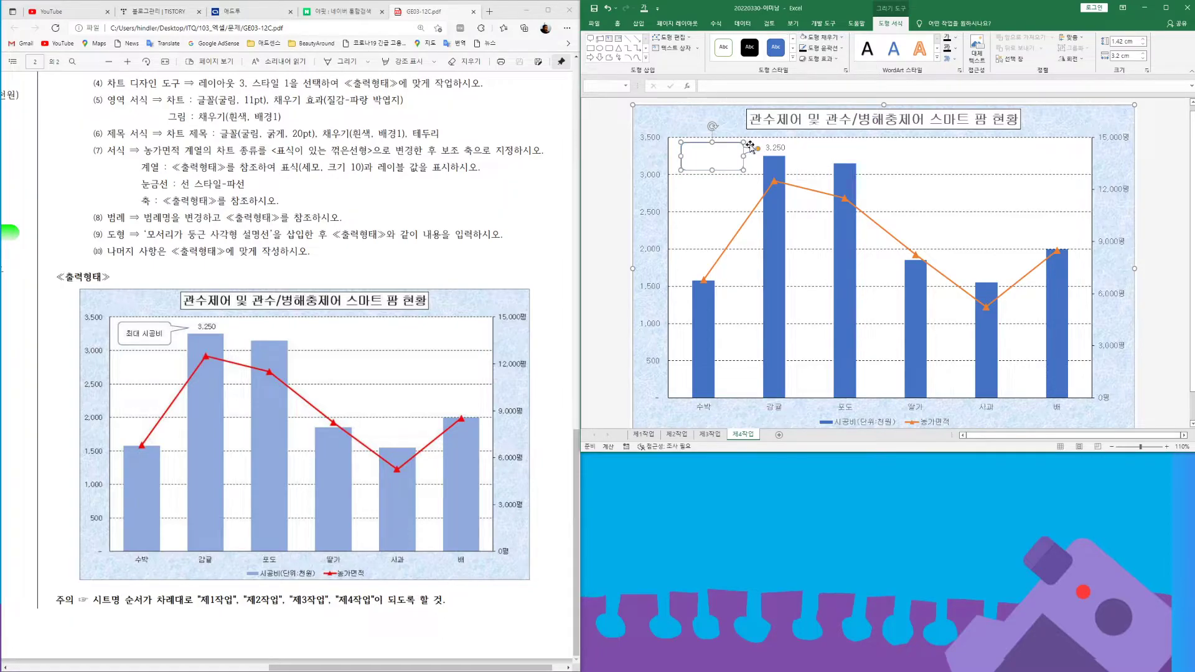
- Make the callout's text black and center it vertically and horizontally
left_click(617, 23)
left_click(723, 55)
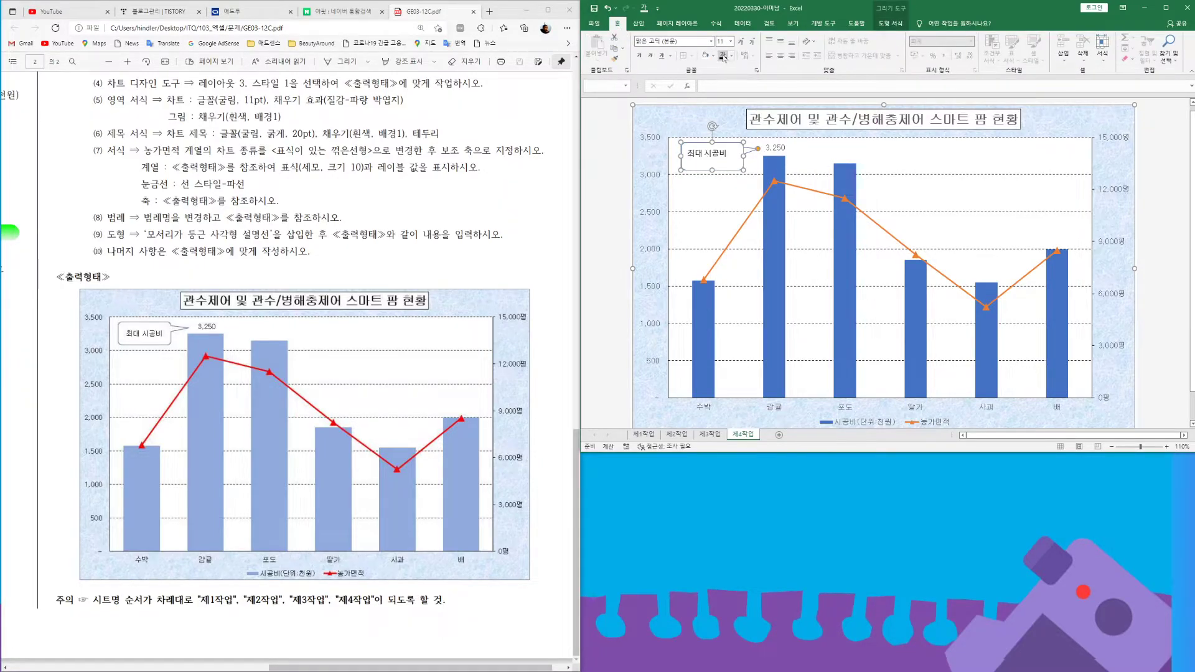
left_click(779, 41)
left_click(780, 55)
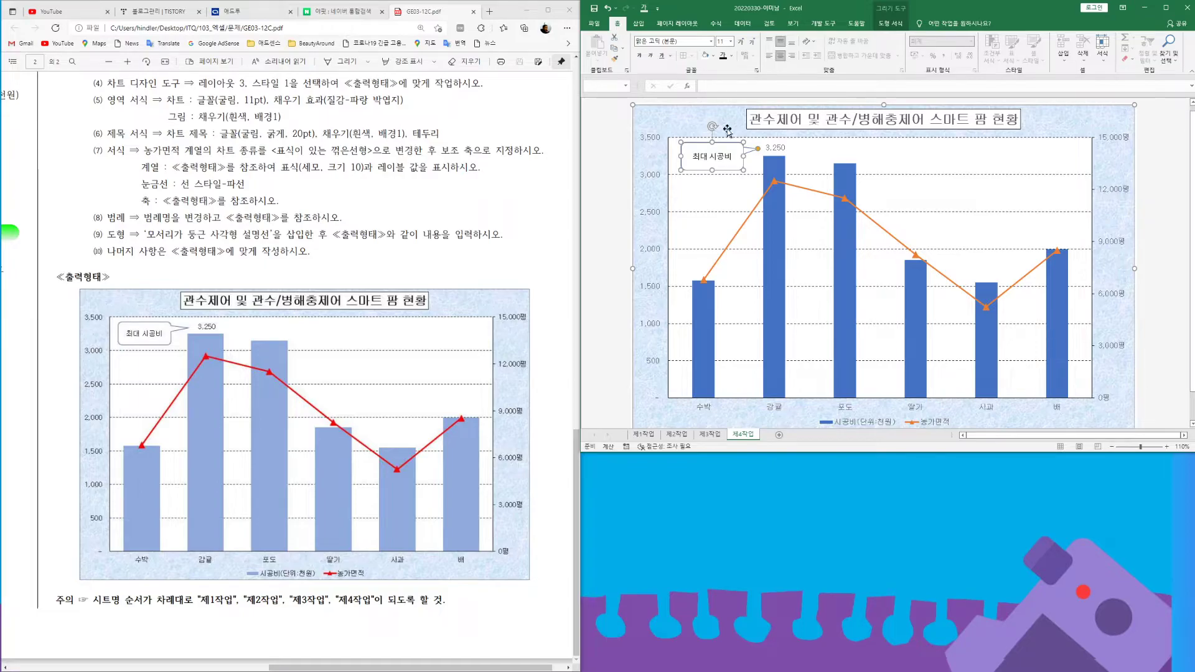
- Review the finished 제4작업 chart and return to the 제1작업 sheet
left_click(725, 188)
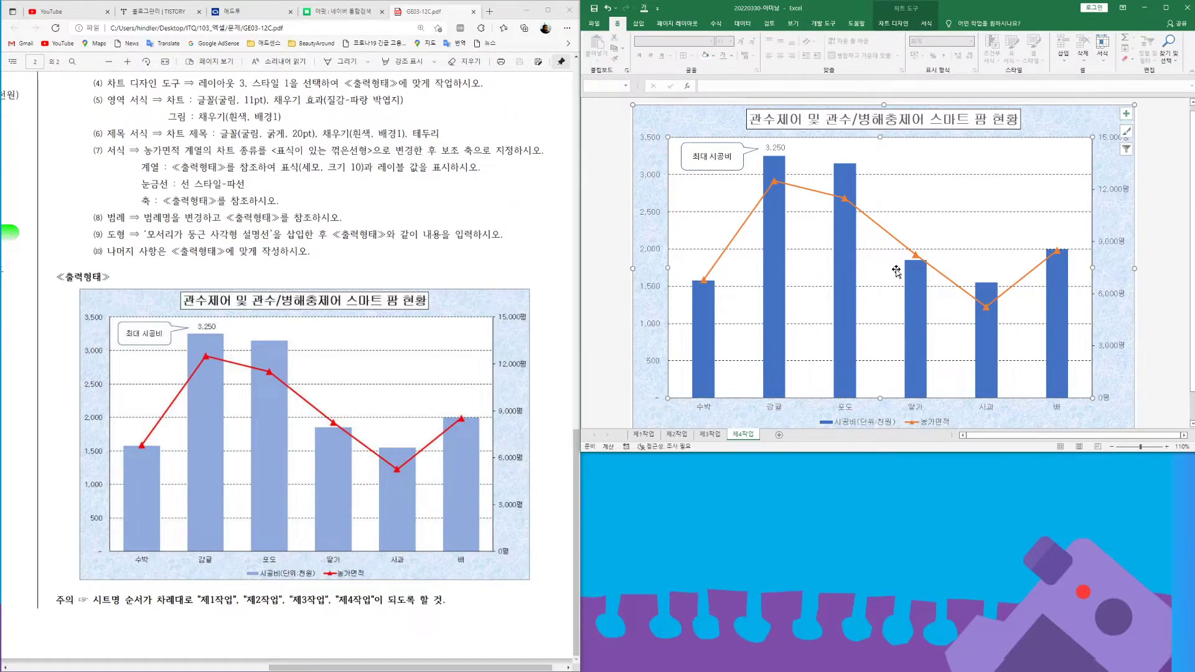
scroll(896, 270, "down", 2)
scroll(896, 271, "up", 1)
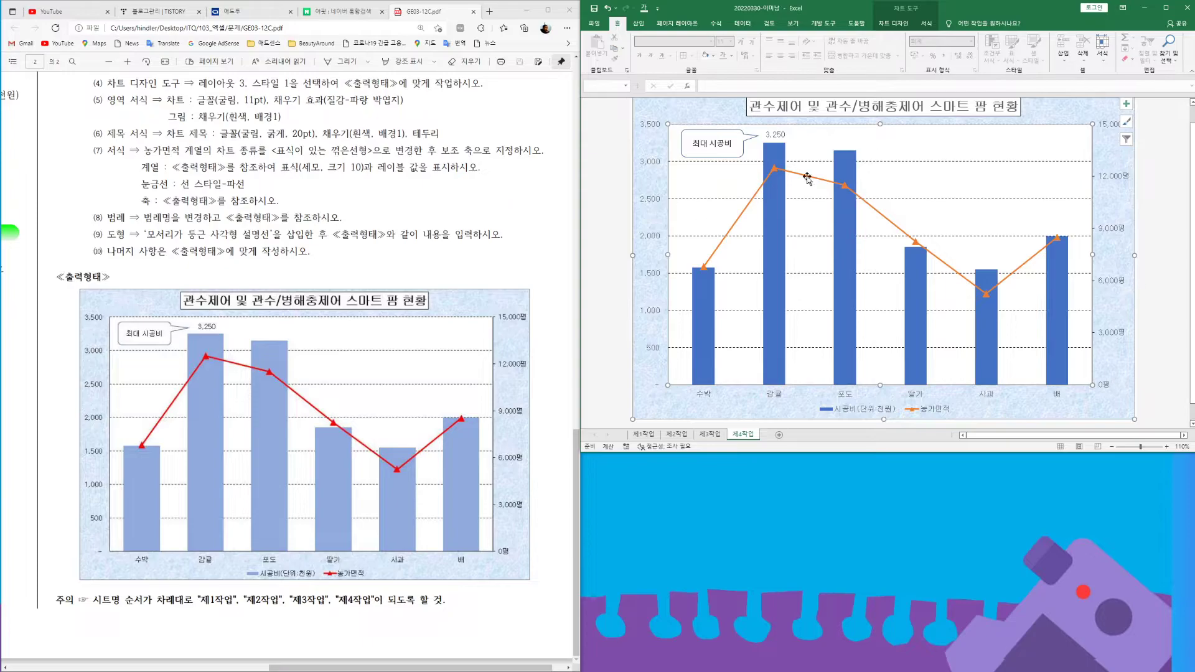
scroll(1058, 323, "up", 1)
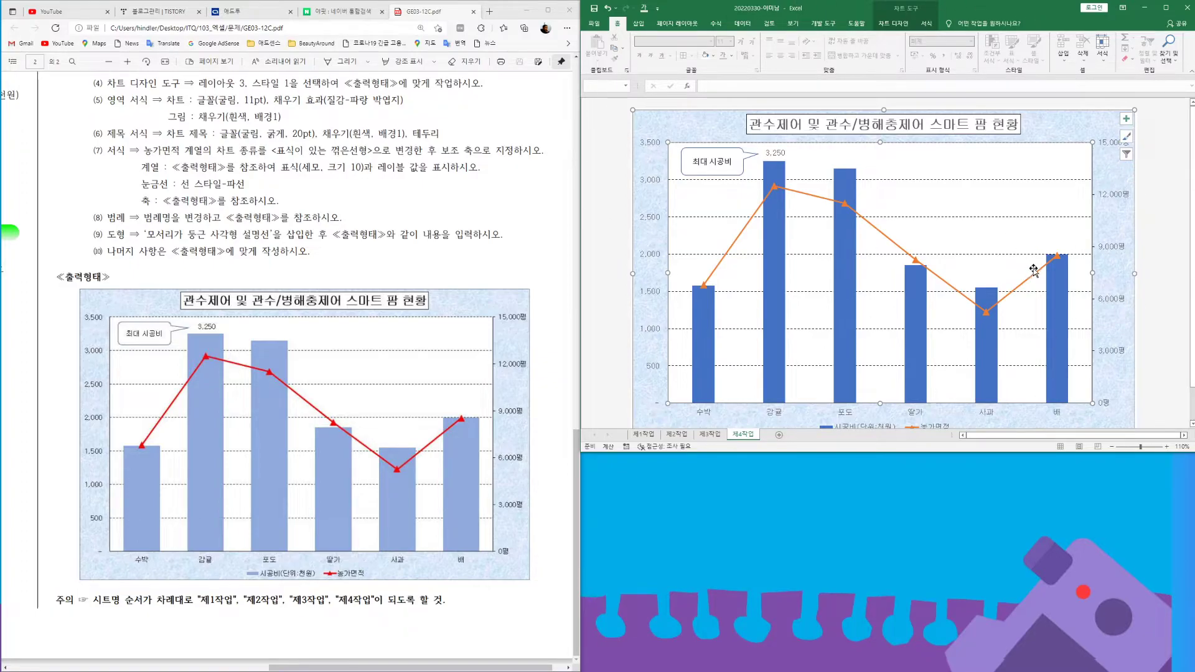
left_click(711, 435)
left_click(677, 435)
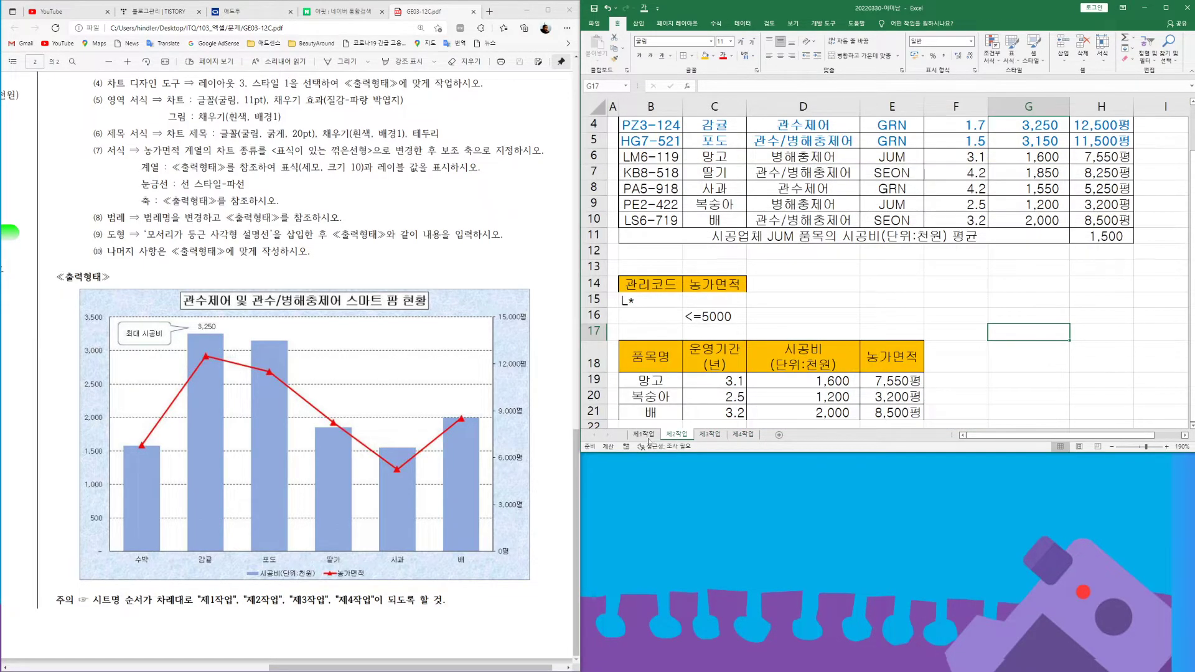
left_click(646, 434)
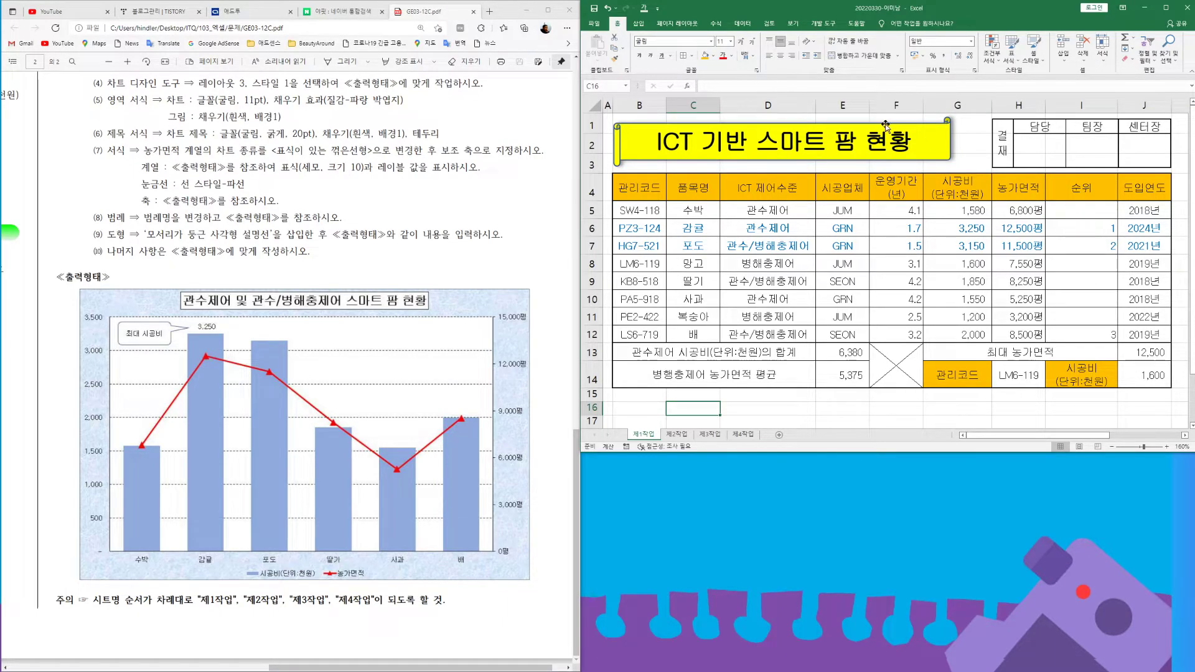
- Open the answer workbook GE03-12C from the 103_엑셀 folder's 모범답안 subfolder and place it over the PDF, beside the exam workbook
key("super+e")
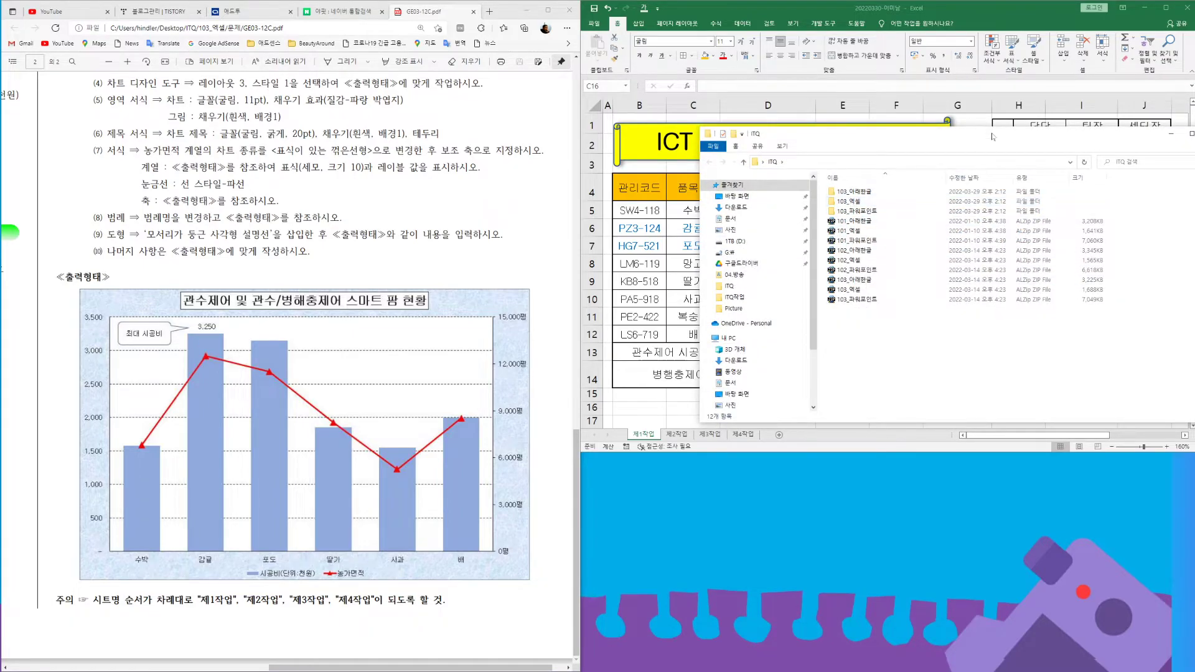
double_click(787, 192)
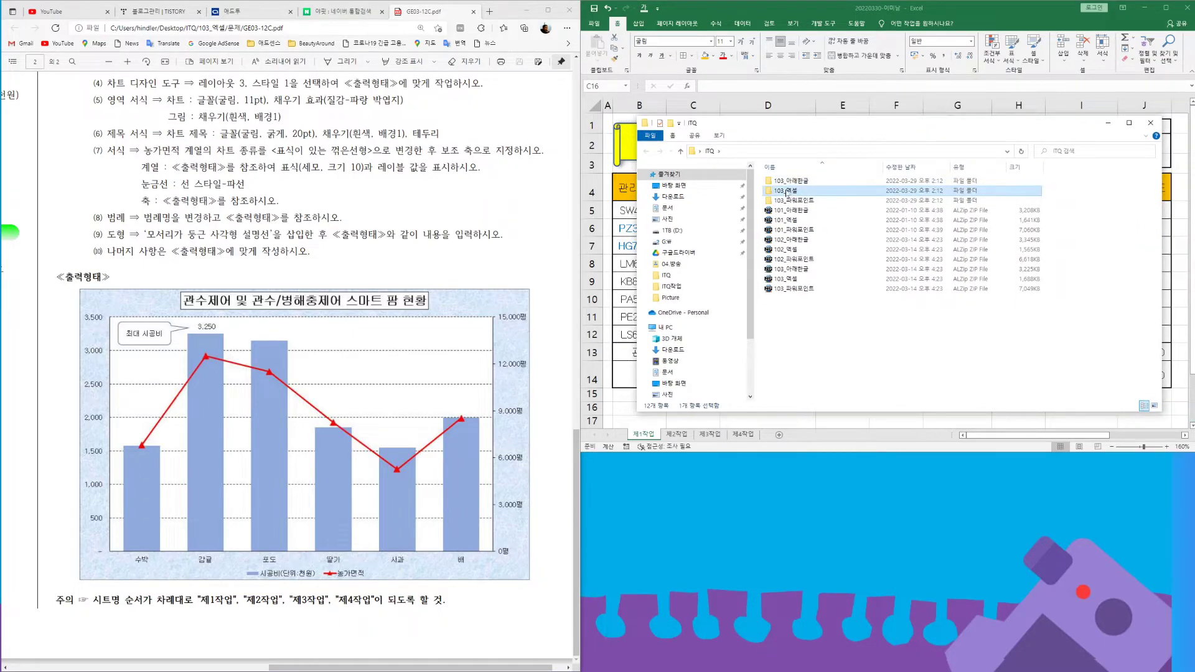
double_click(784, 181)
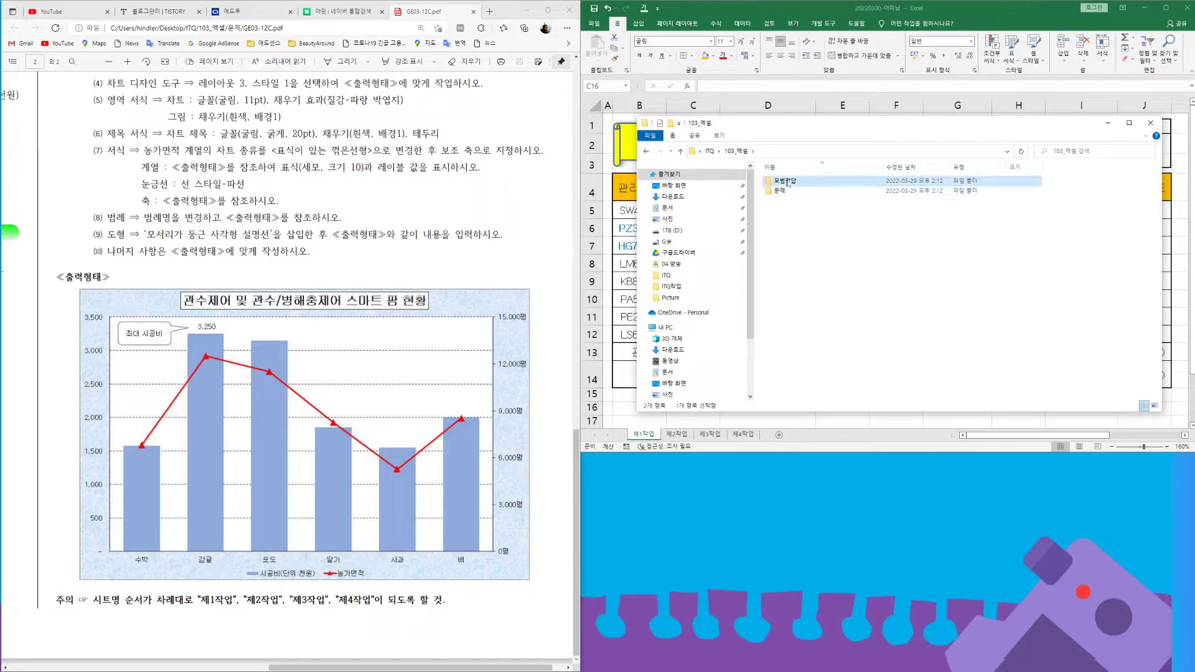
double_click(782, 201)
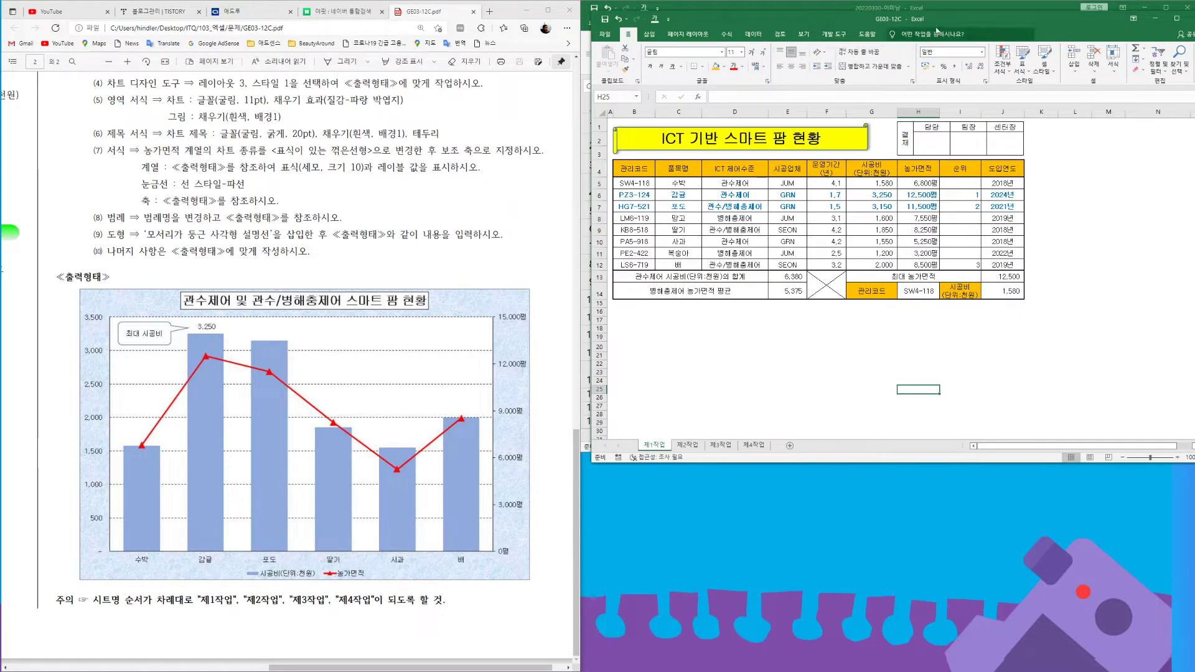
left_click_drag(934, 28, 367, 64)
left_click_drag(624, 285, 546, 286)
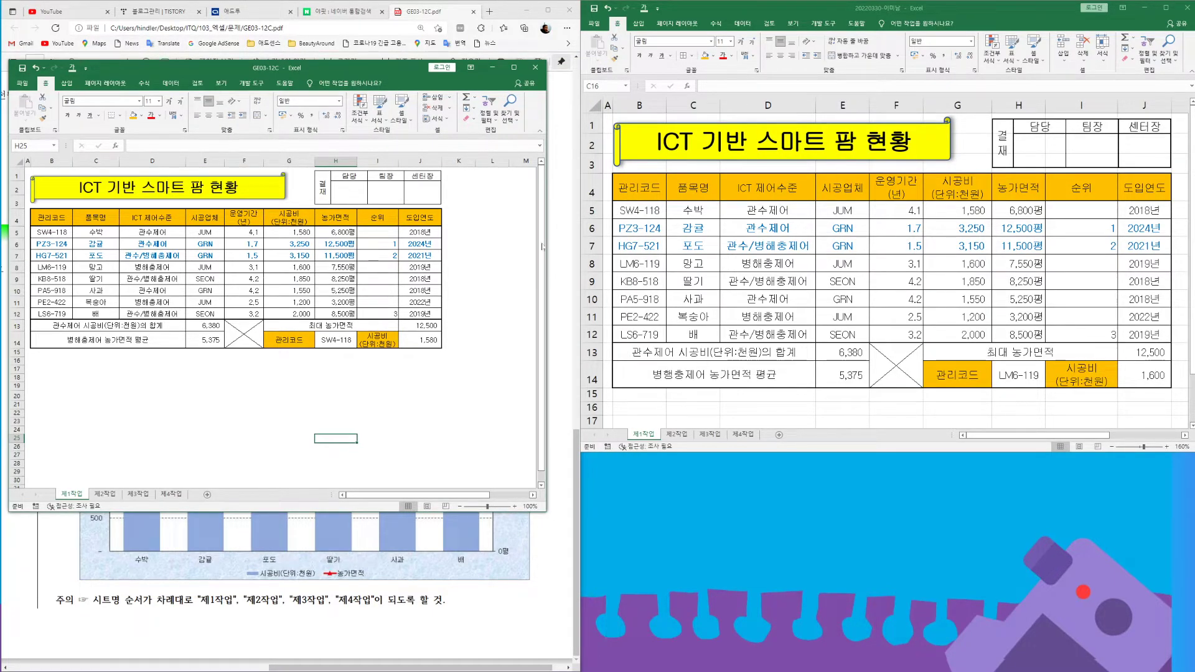
- Compare the 순위 formulas and the 시공비 values of the 제1작업 sheet between the answer workbook and the exam workbook
left_click_drag(377, 232, 382, 316)
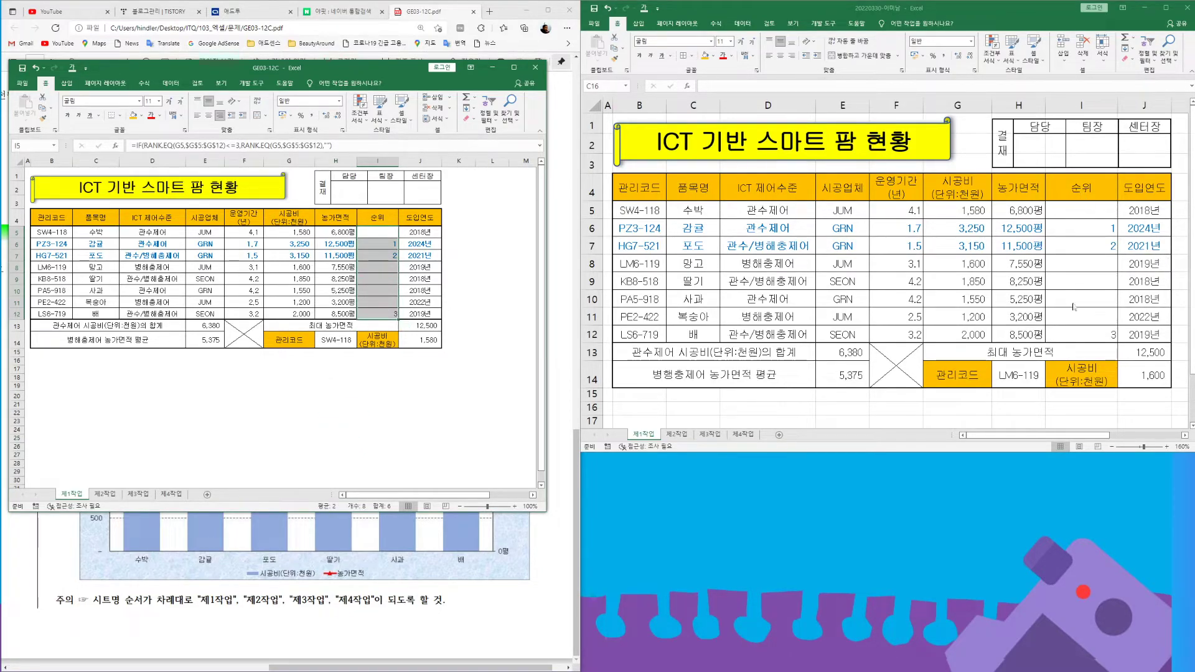
left_click_drag(1082, 210, 1095, 334)
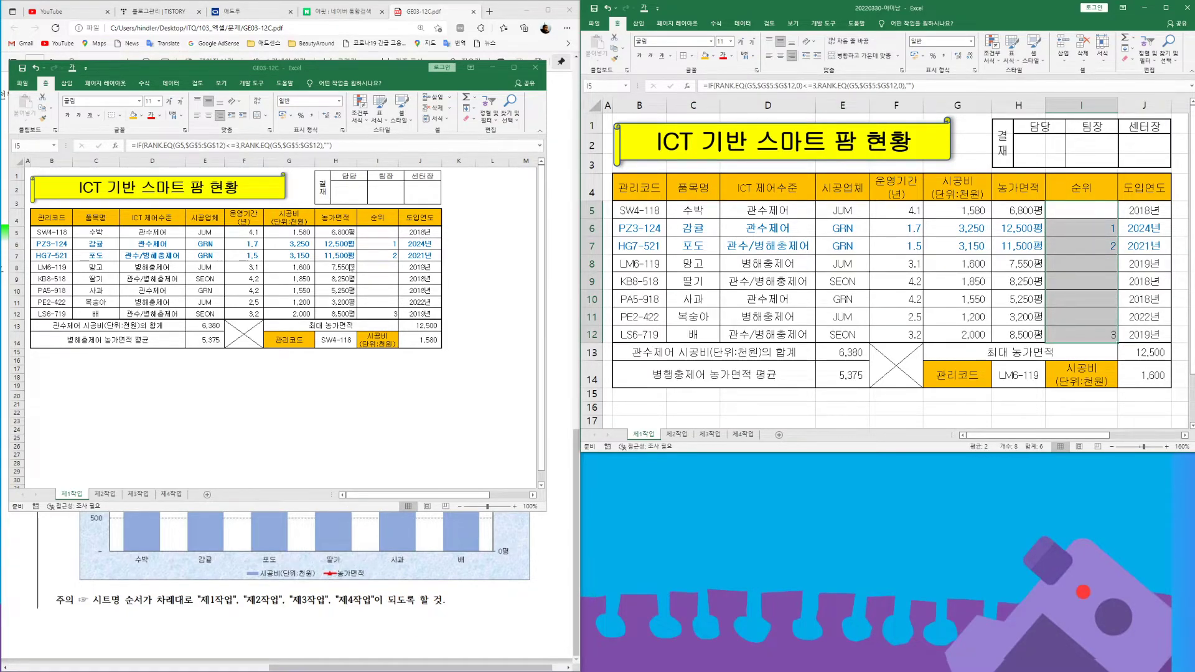
left_click_drag(336, 232, 339, 315)
left_click_drag(288, 233, 285, 314)
left_click(950, 218)
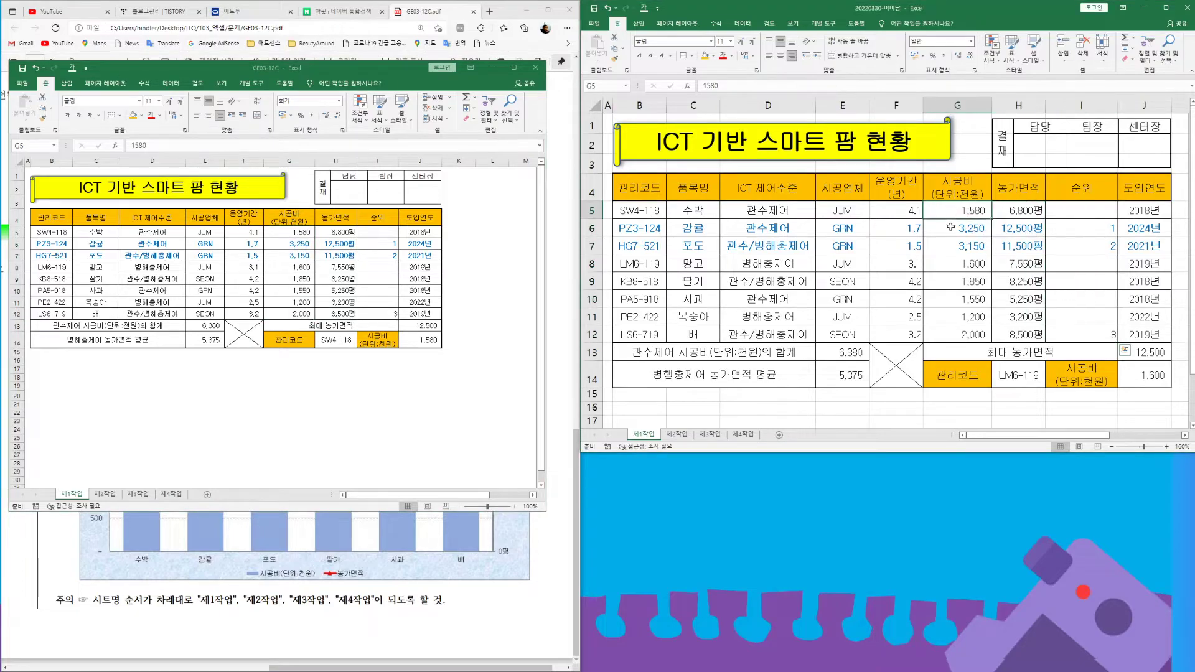
left_click_drag(950, 219, 957, 336)
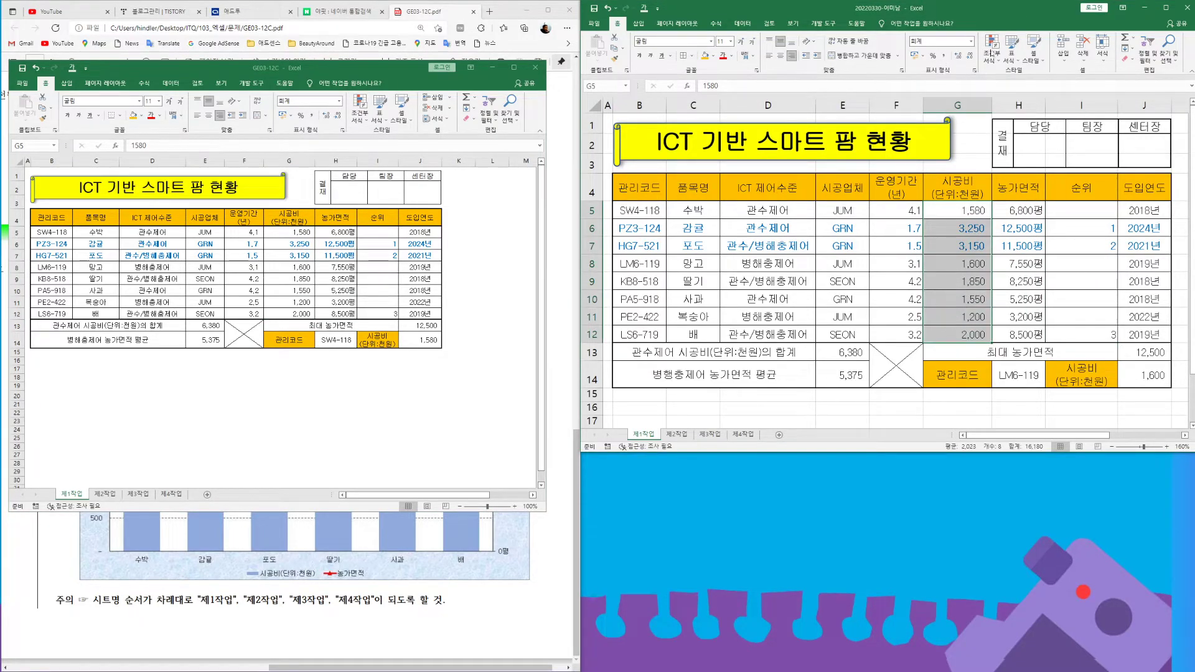
- Compare the 시공비 합계, 농가면적 평균 and 최대 농가면적 results in rows 13 and 14 with the answer workbook
left_click(218, 341)
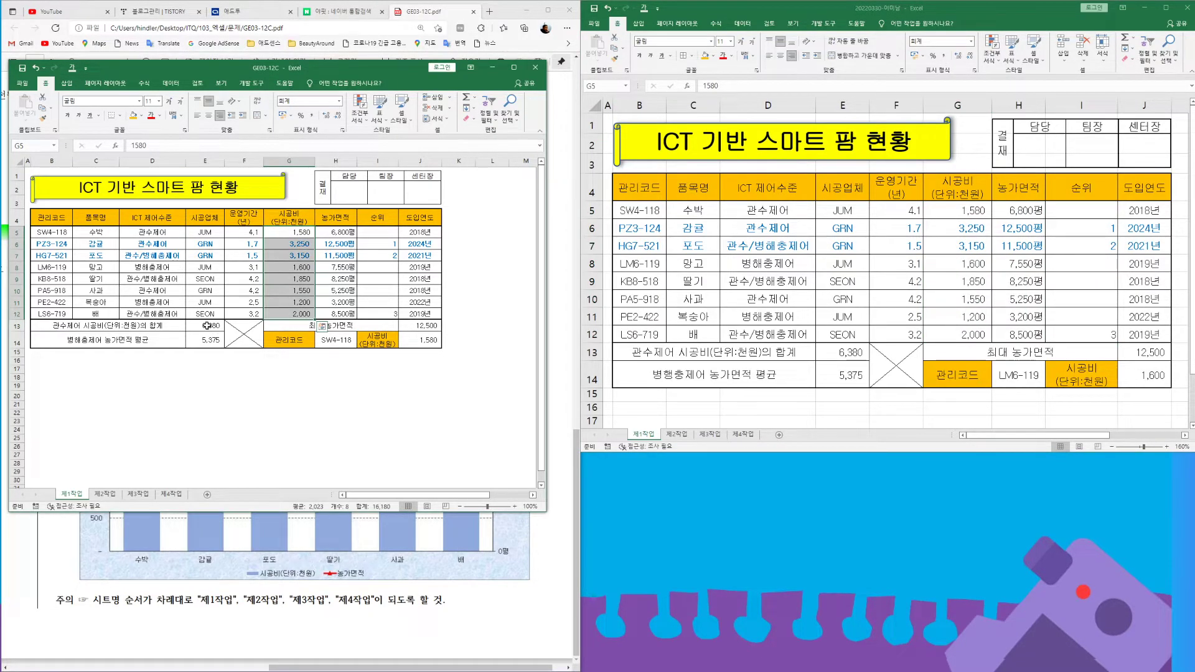
left_click(208, 341)
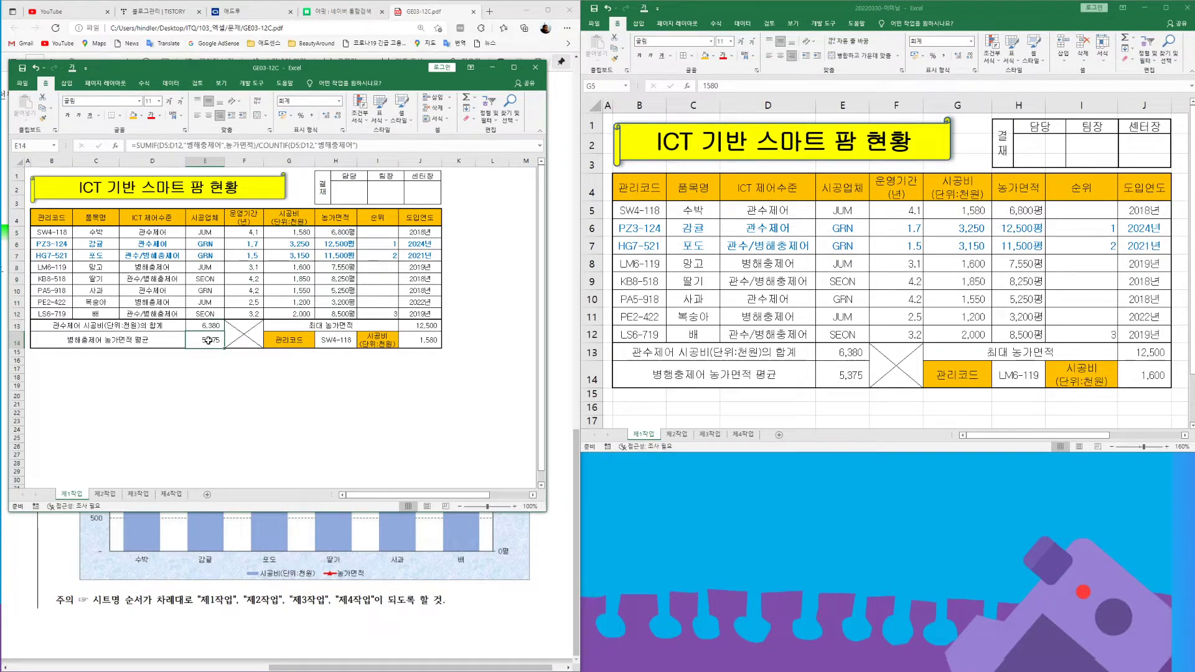
left_click(882, 351)
left_click_drag(840, 351, 841, 378)
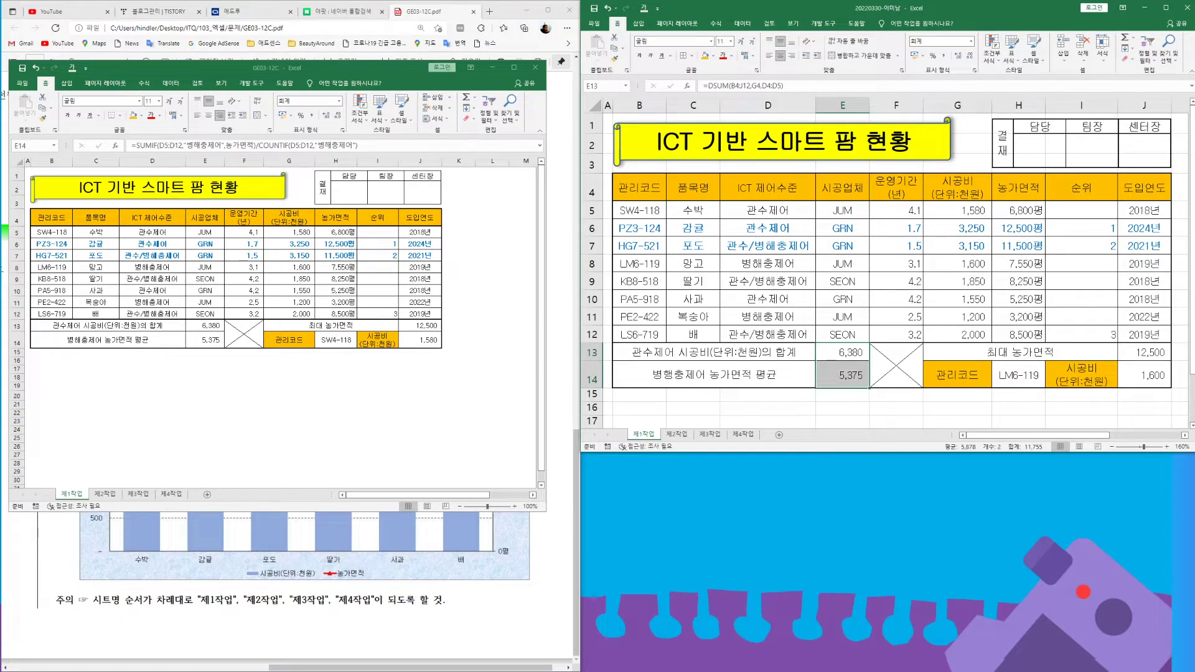
left_click(1152, 354)
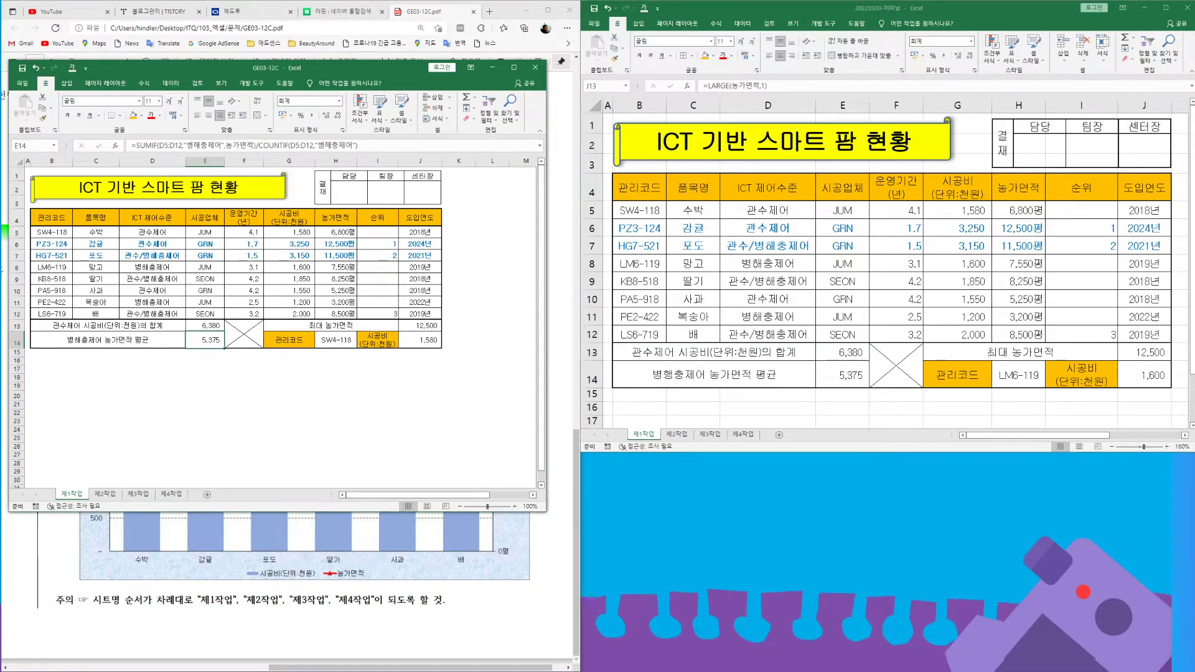
- Choose SW4-118 as the 관리코드 in cell H14 and check the 도입연도 formula in J5
left_click(1009, 375)
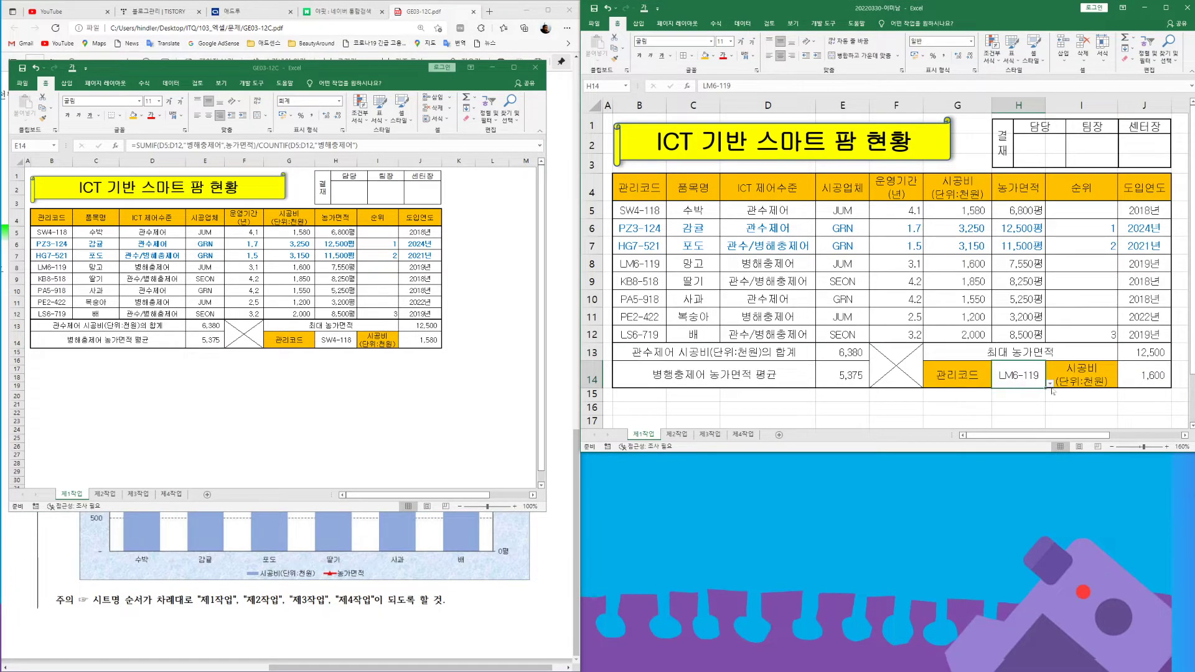
left_click(1049, 383)
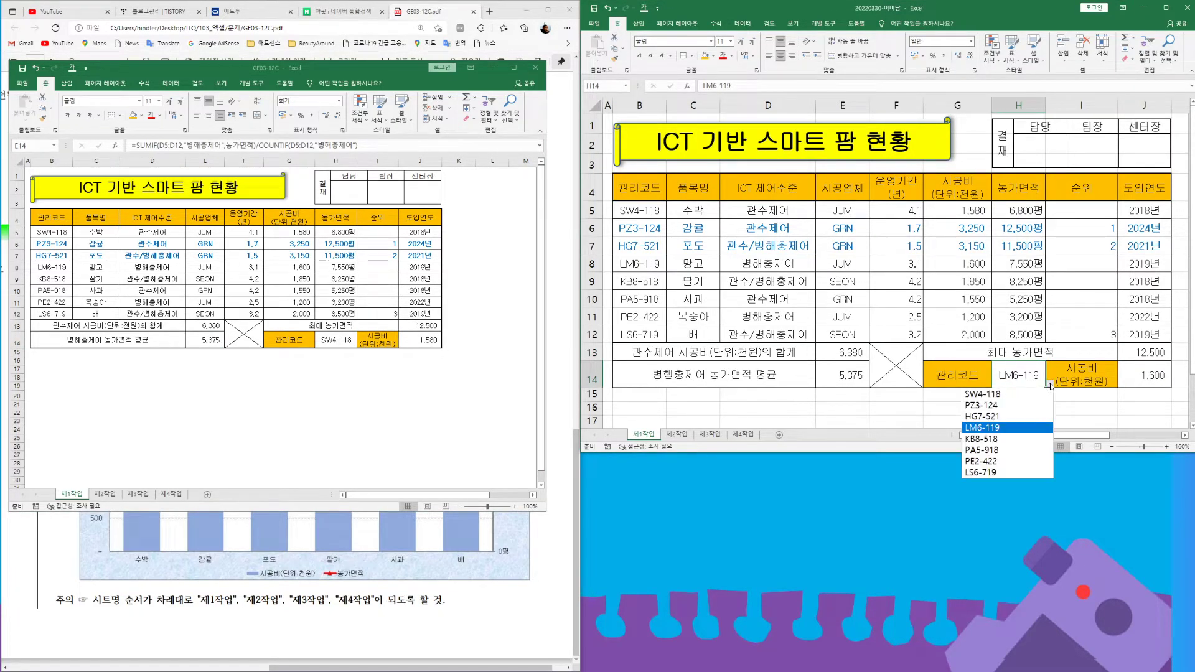
left_click(1014, 395)
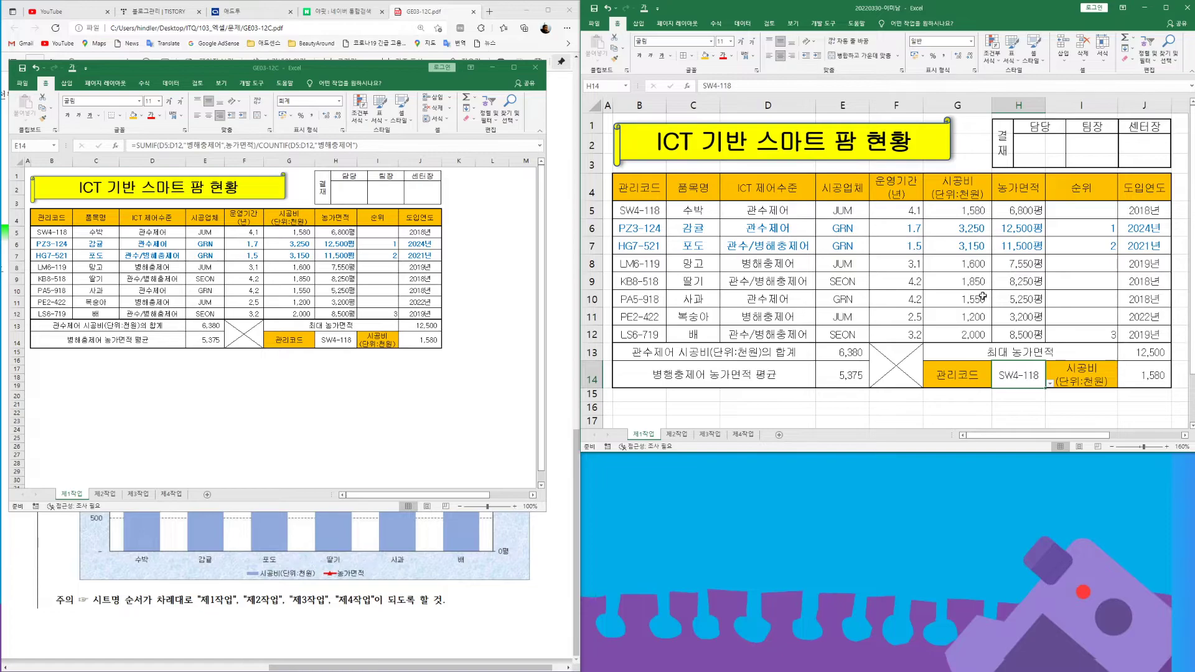
left_click(1154, 211)
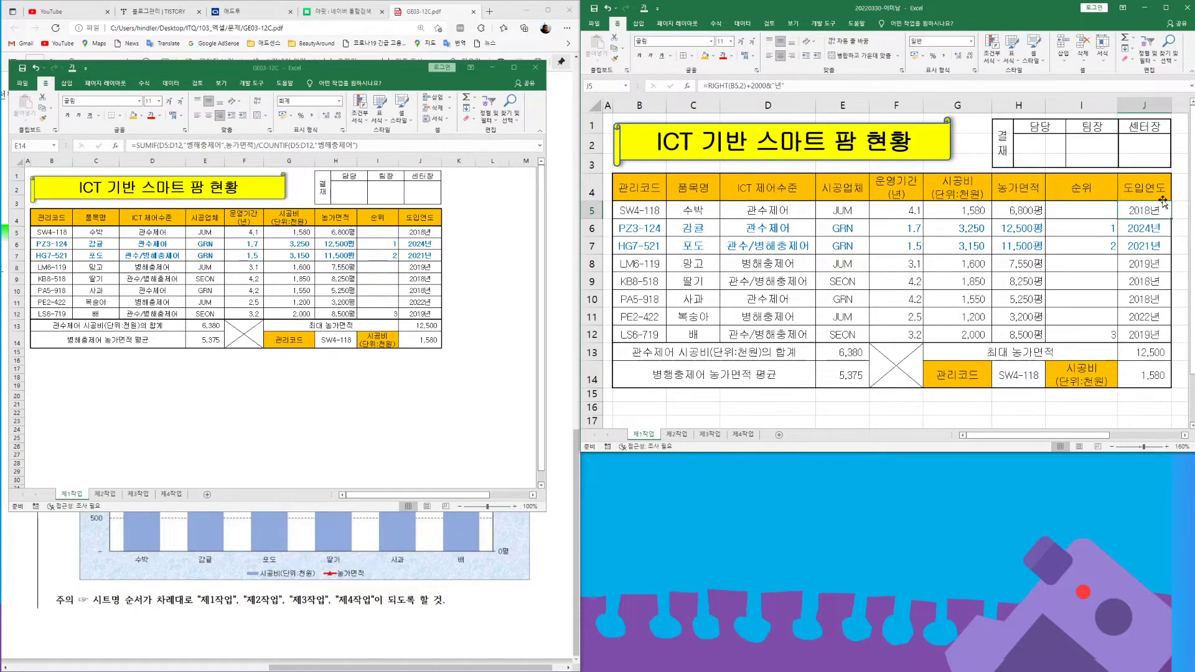
- Compare the 제2작업 sheets of both workbooks, checking the JUM 시공비 average formula in H11
left_click(103, 494)
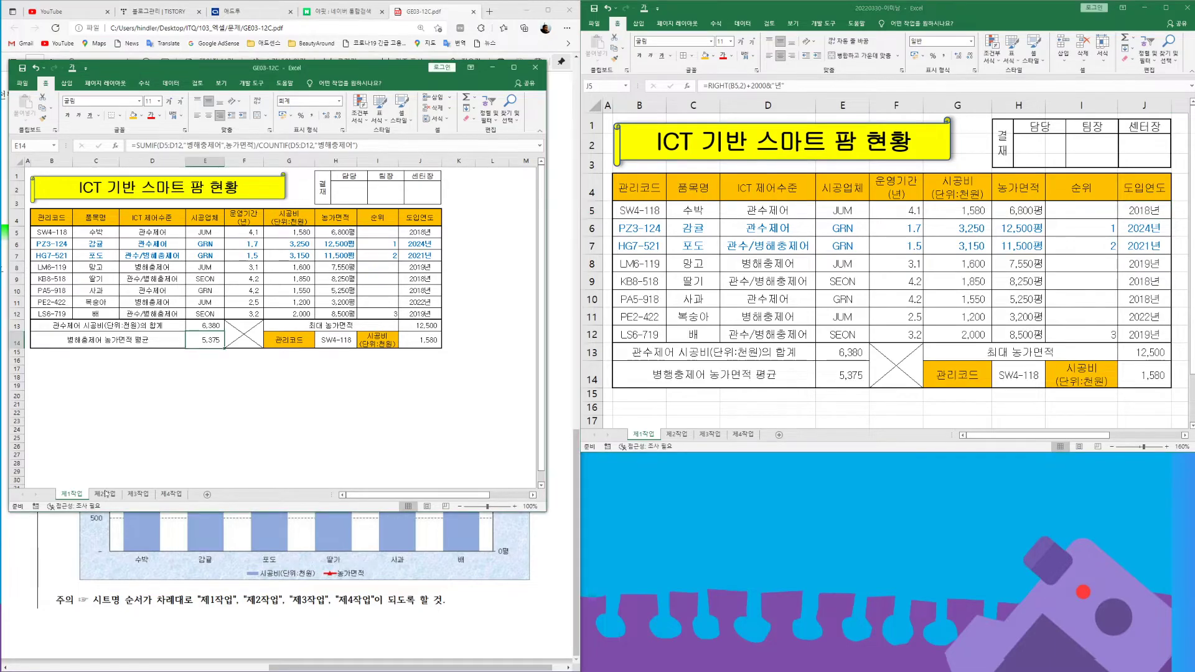
left_click(677, 435)
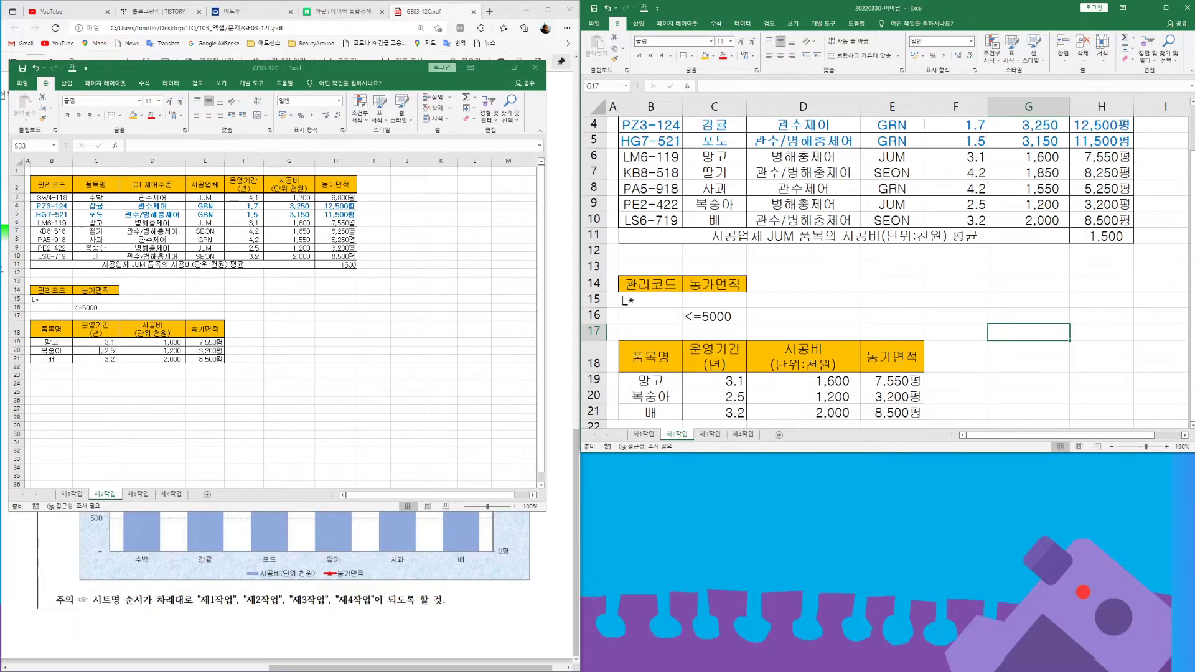
scroll(955, 341, "down", 1)
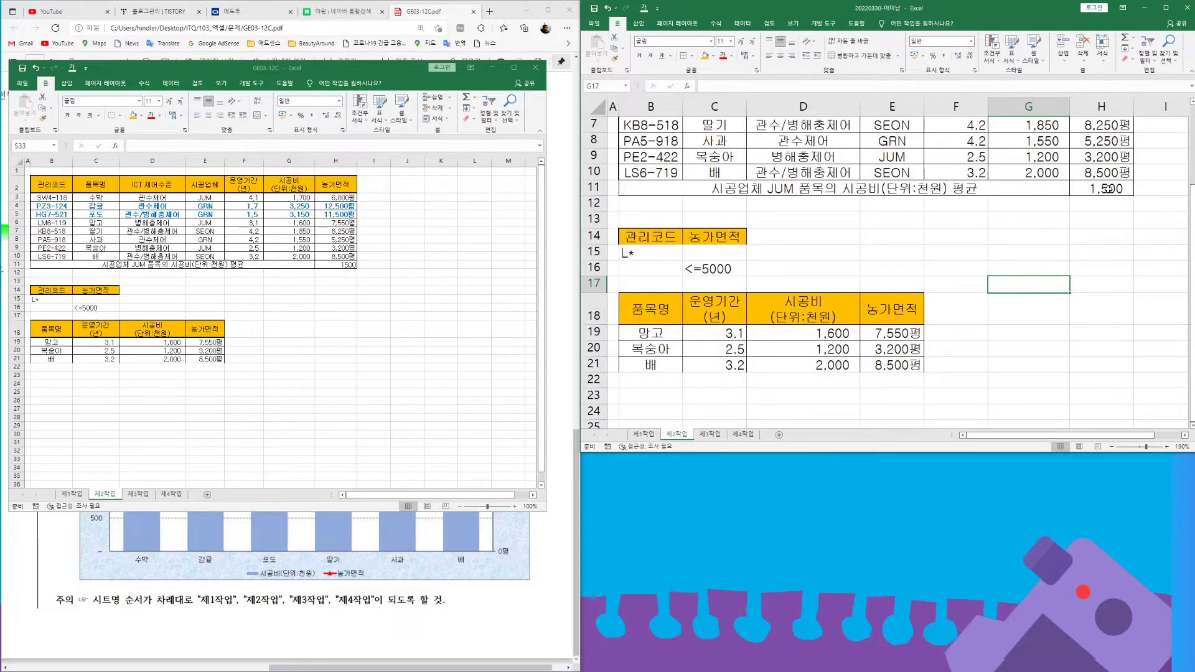
left_click(1107, 189)
left_click(336, 264)
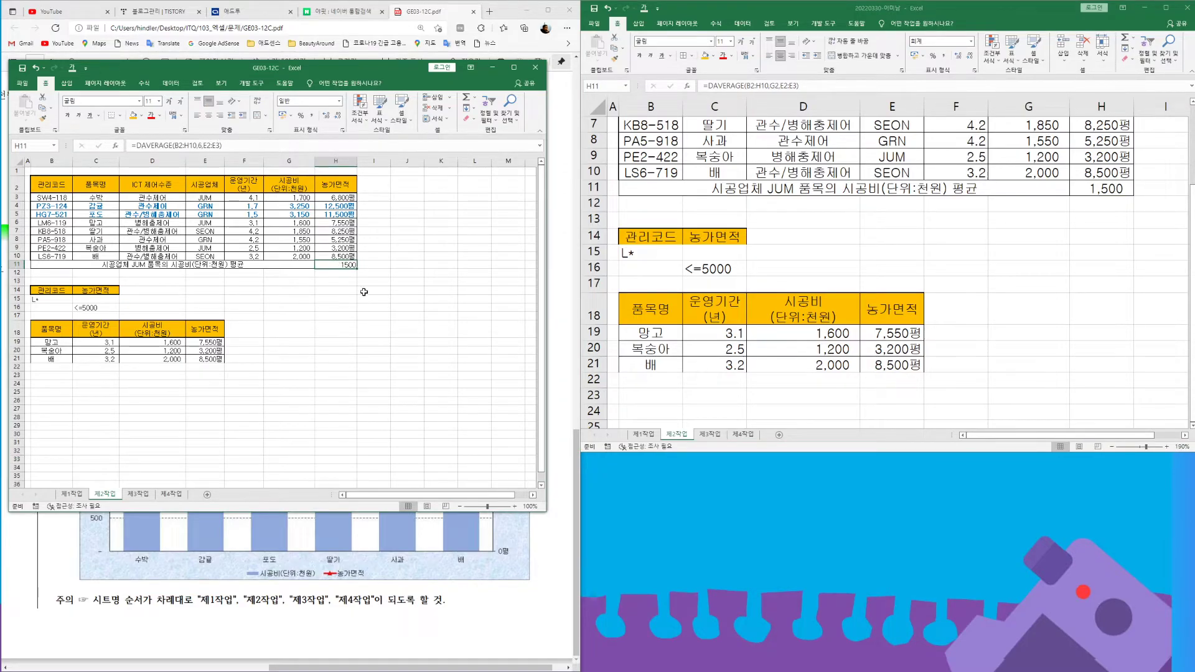
left_click(246, 267)
left_click(335, 267)
- Compare the 제3작업 subtotals and the 제4작업 charts of the two workbooks
left_click(138, 494)
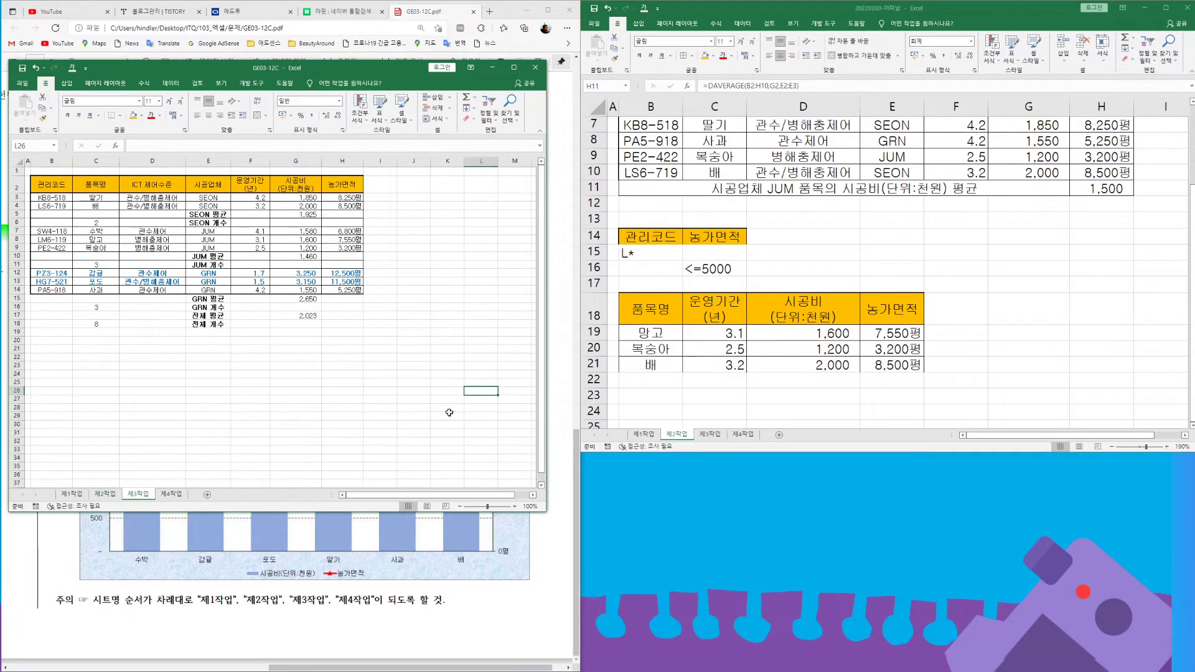
left_click(710, 434)
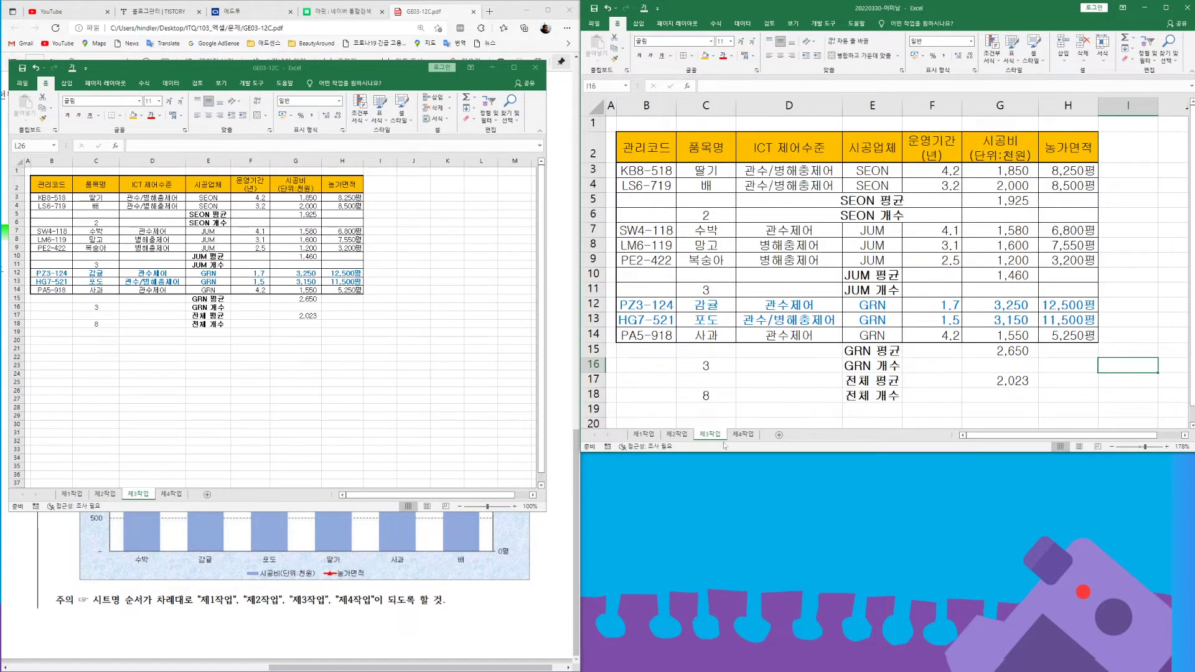
left_click(171, 493)
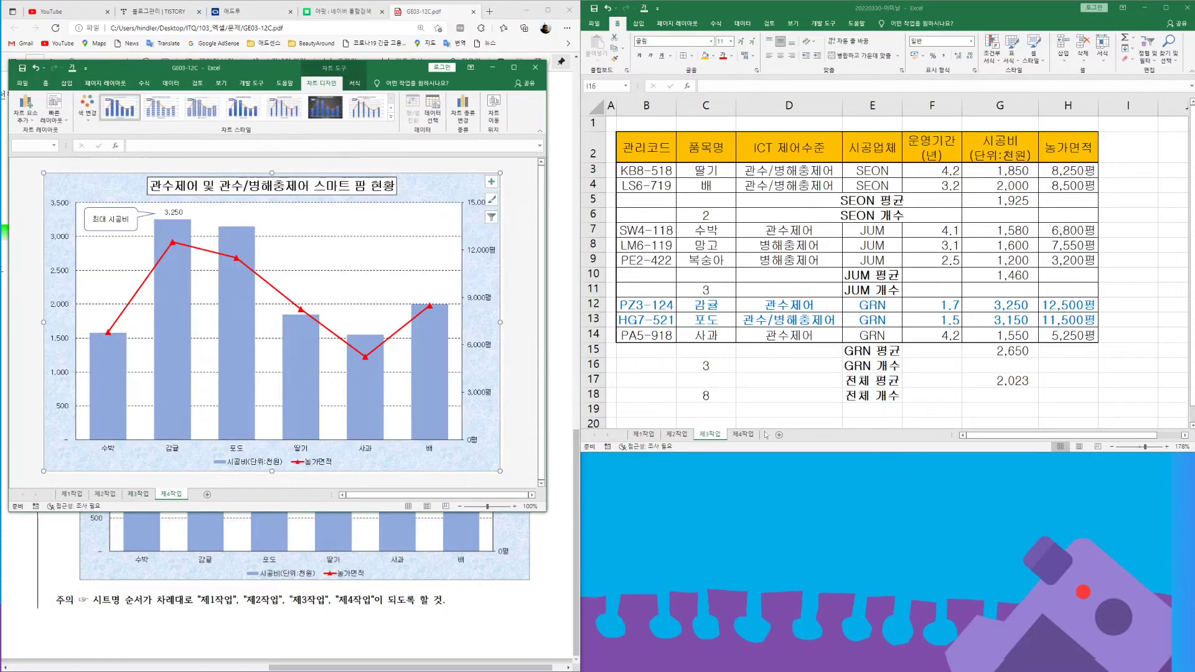
left_click(745, 436)
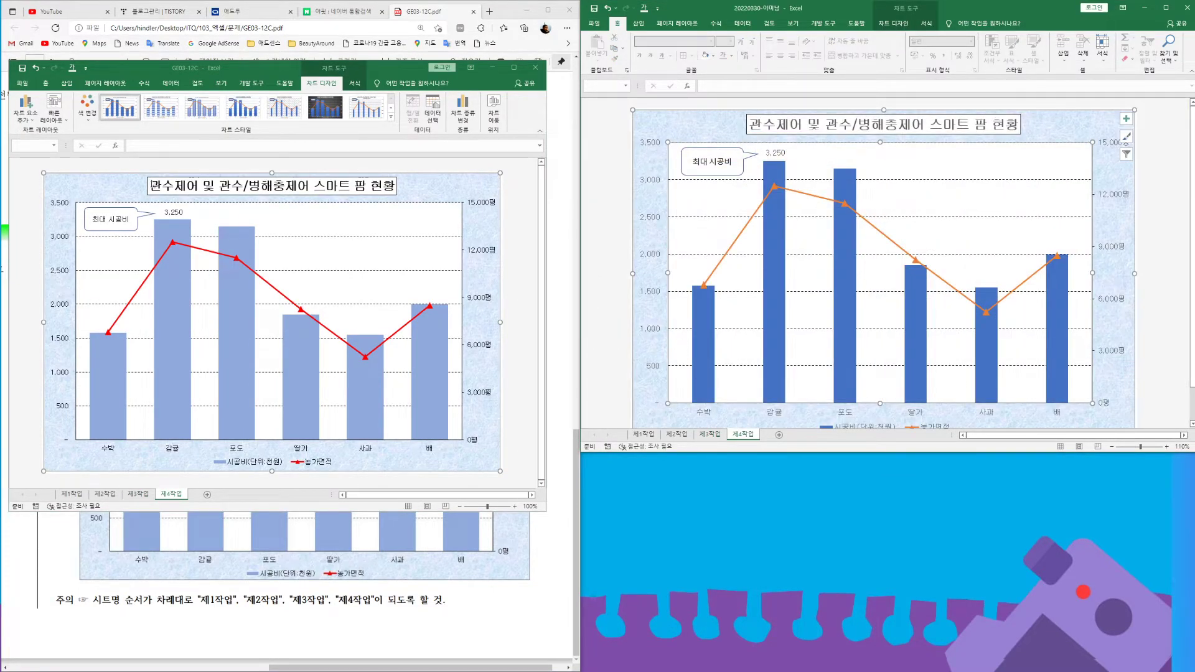
- Compare the chart styles available for the answer workbook's chart with those for the exam workbook's chart
left_click(392, 118)
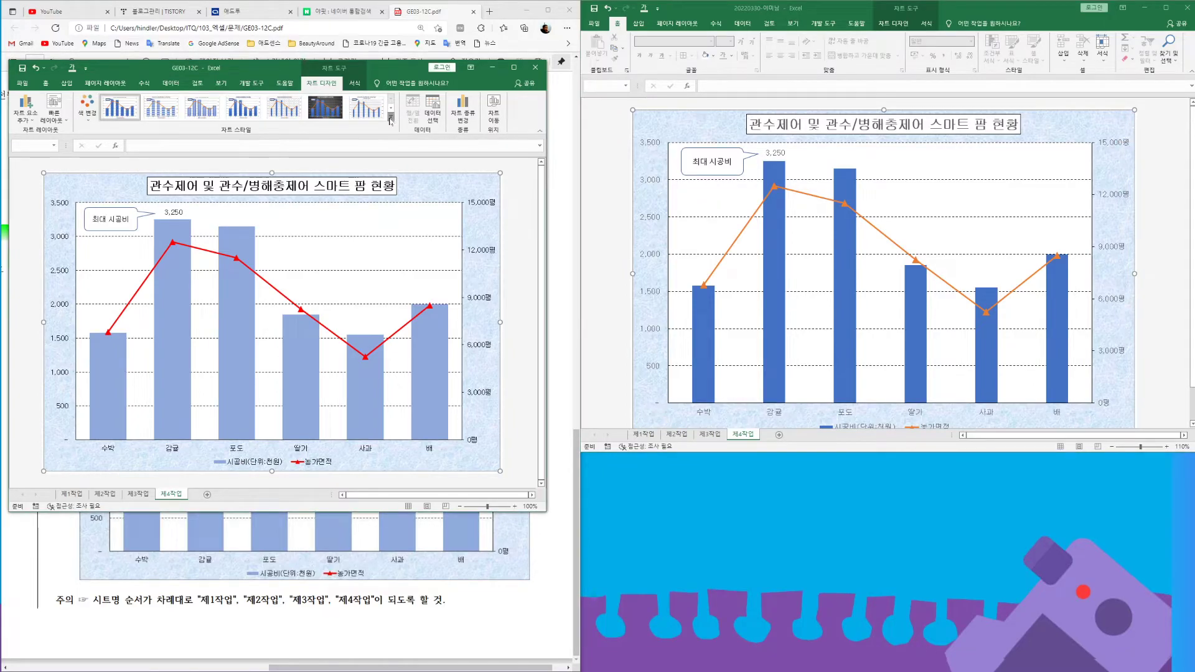
left_click(391, 118)
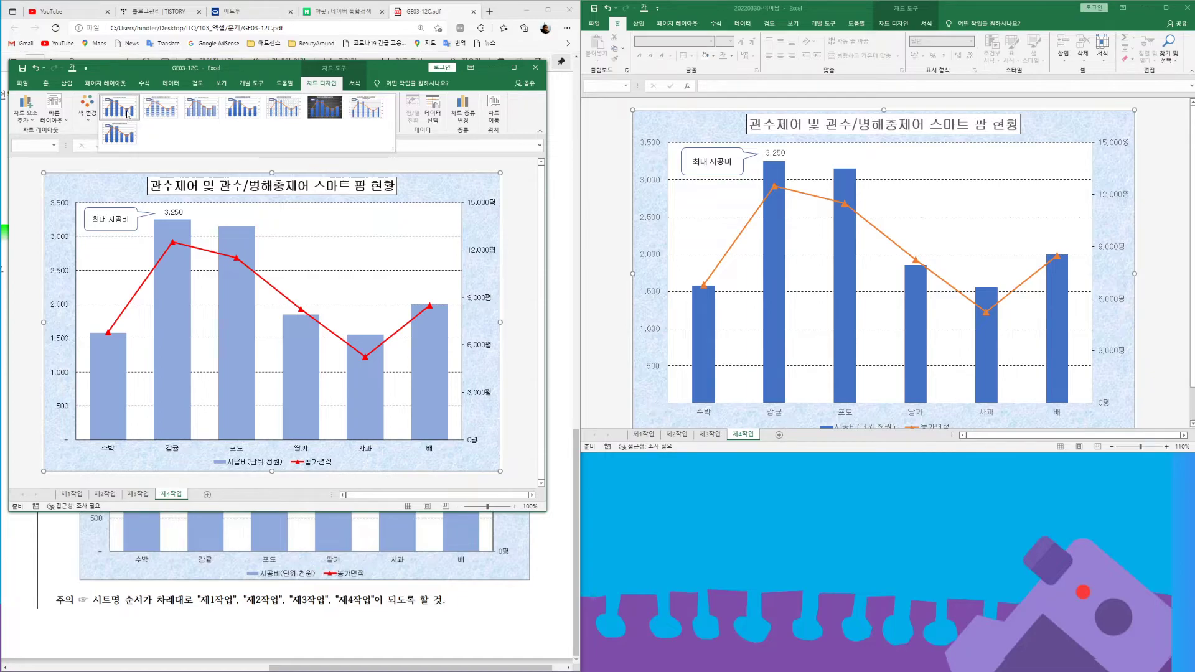
left_click(279, 67)
left_click(1121, 124)
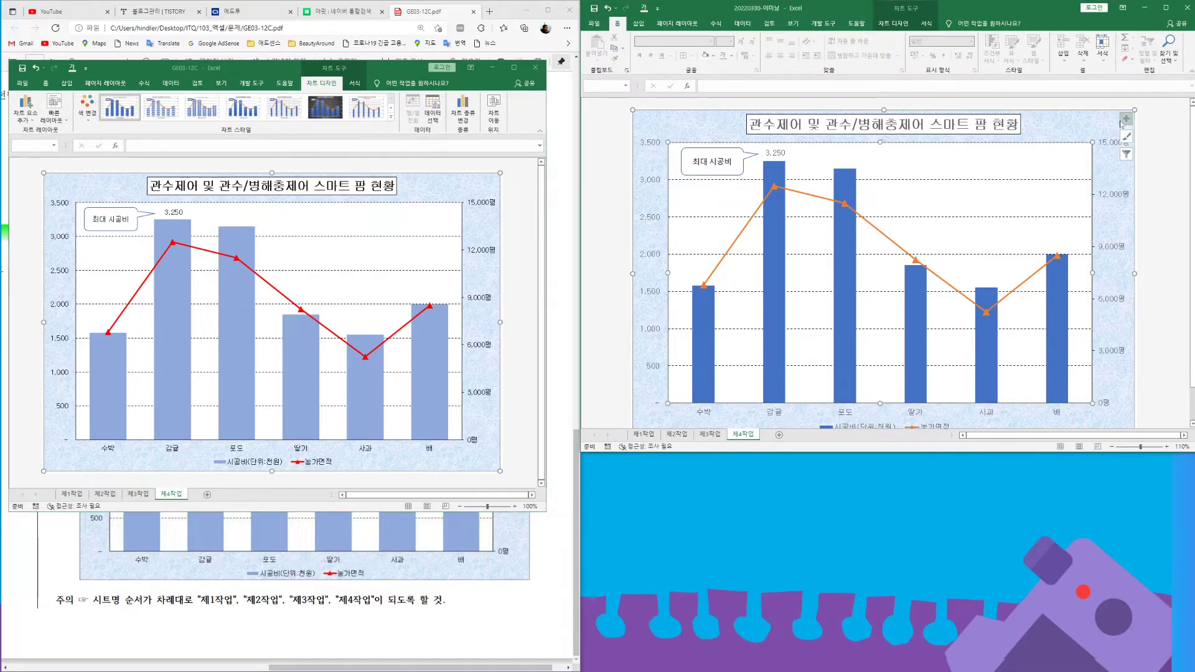
left_click(893, 23)
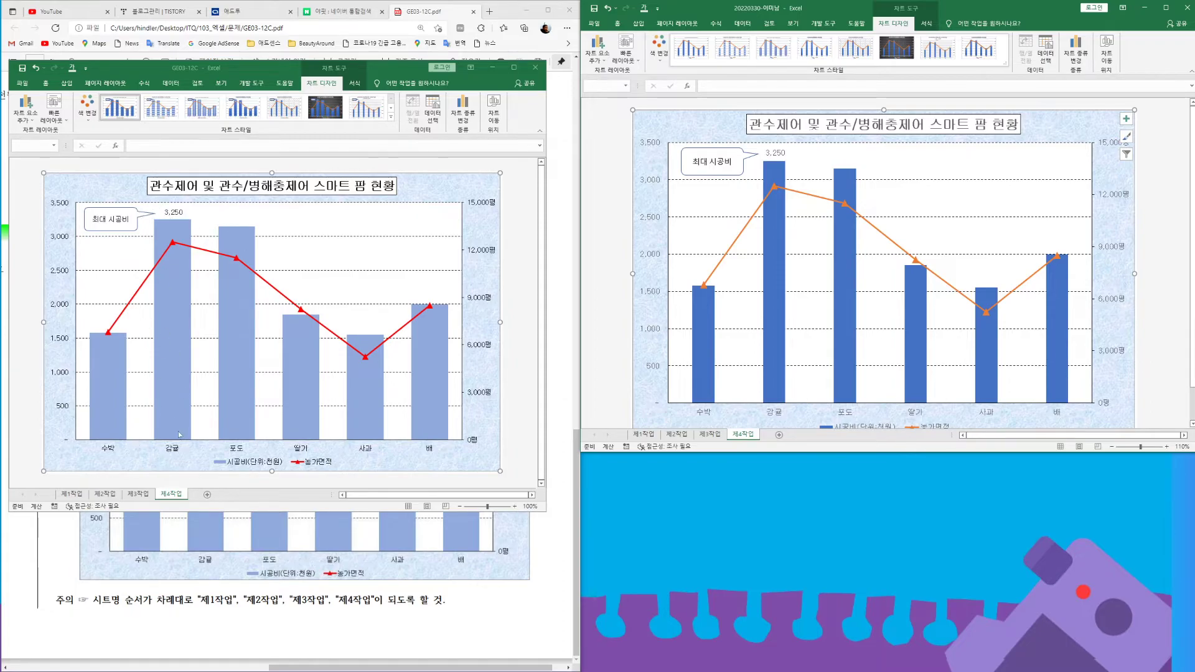
left_click(120, 226)
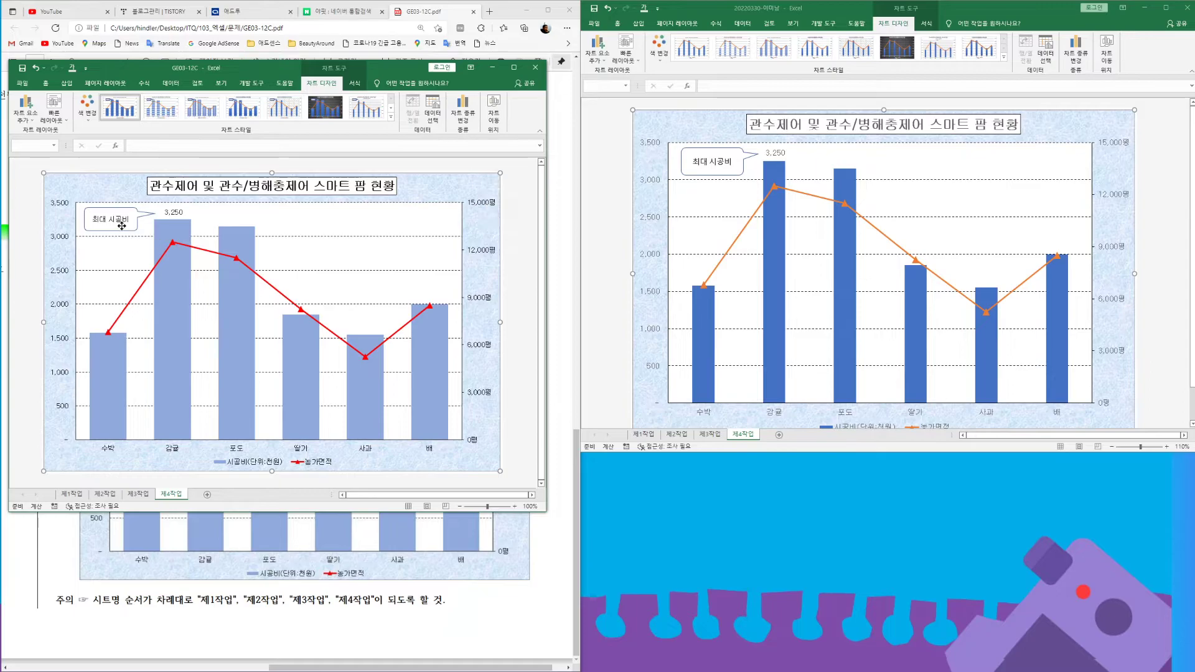
- Check the shape fill options for the answer chart's 최대 시공비 callout and increase the callout's height to about 2.09 cm
left_click(318, 83)
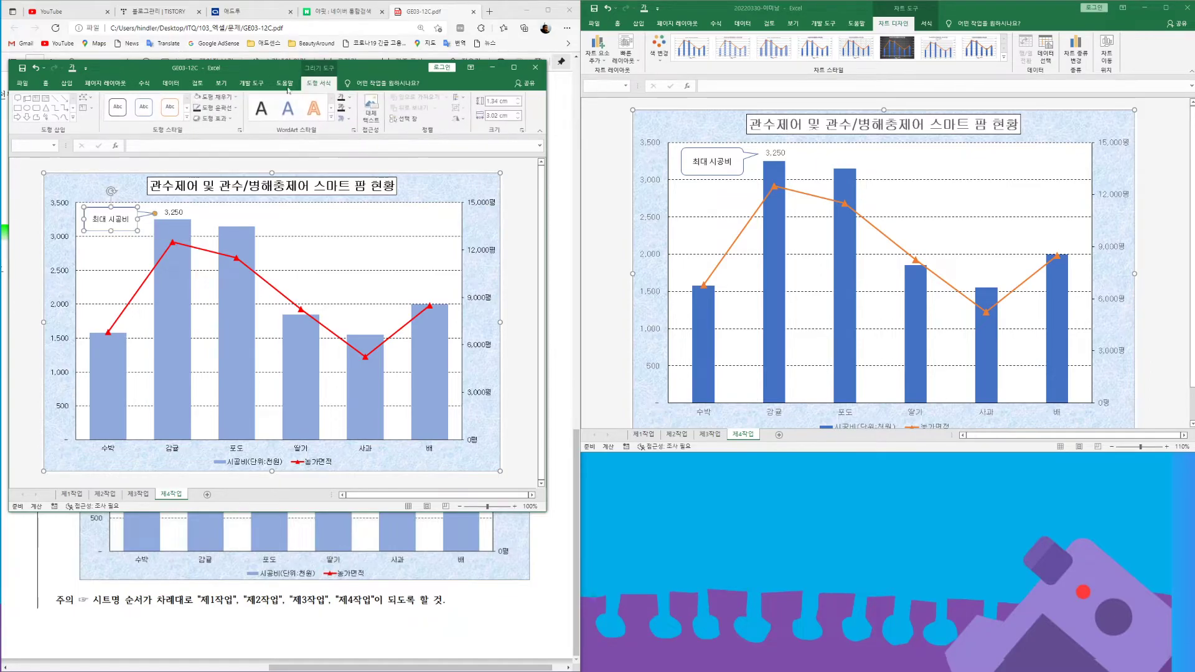
left_click(233, 98)
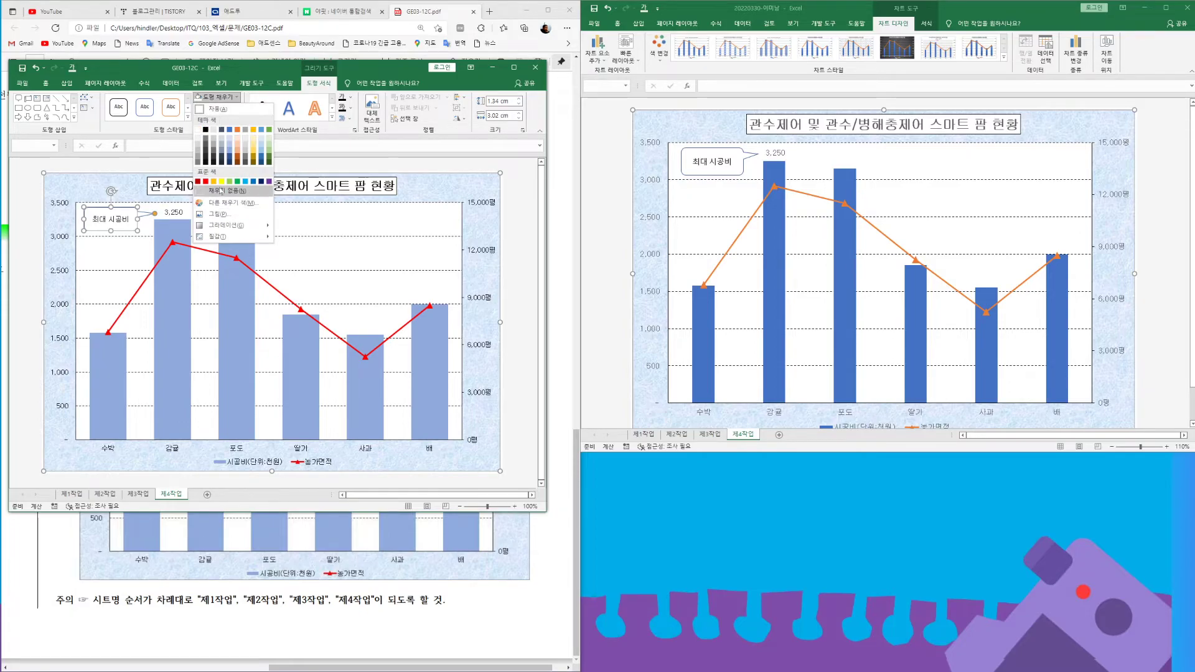
left_click(122, 249)
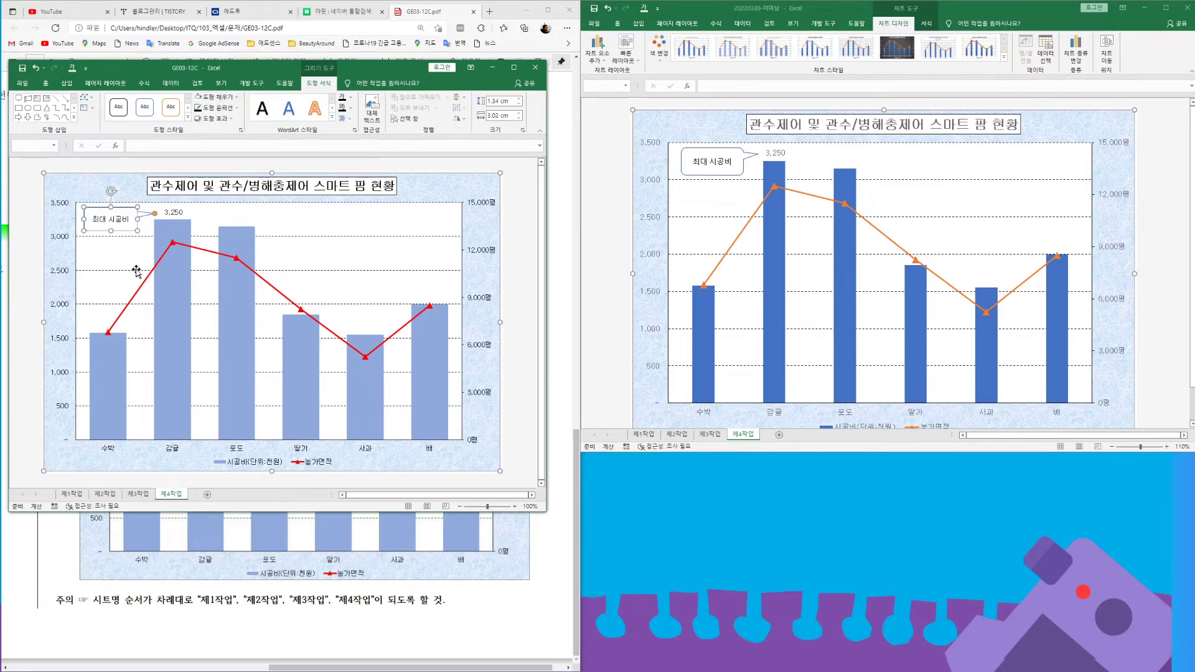
key("Escape")
key("Escape")
left_click_drag(110, 238, 111, 245)
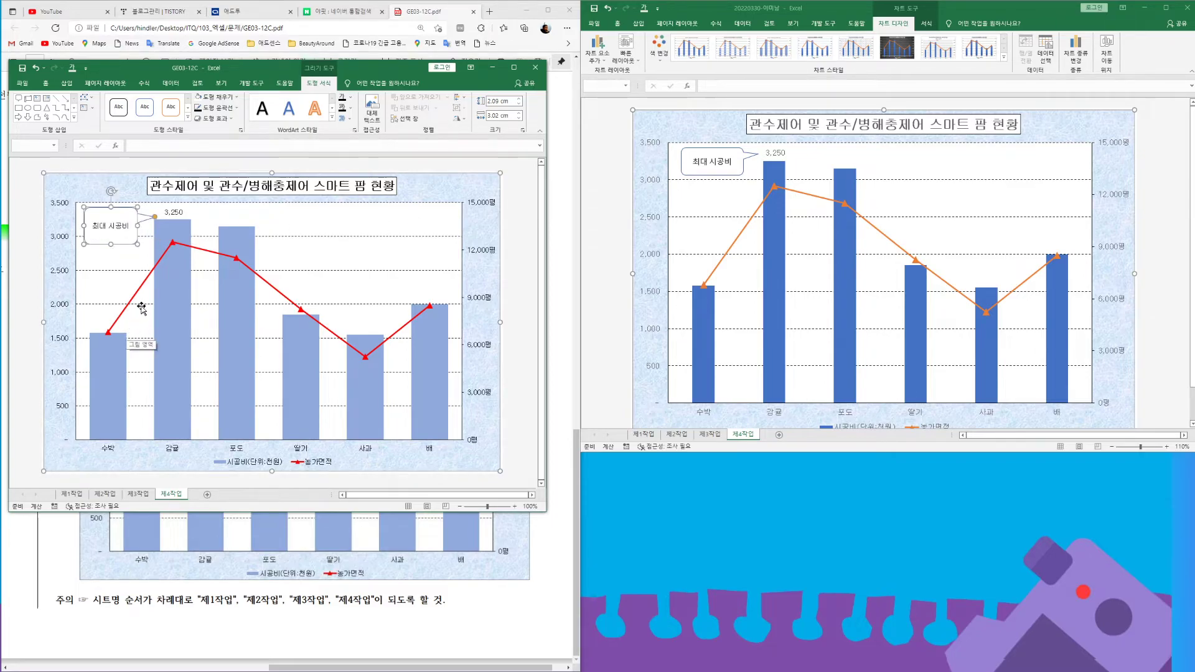
- Increase the height of the exam chart's 최대 시공비 callout to about 2.14 cm
left_click(726, 180)
left_click(708, 173)
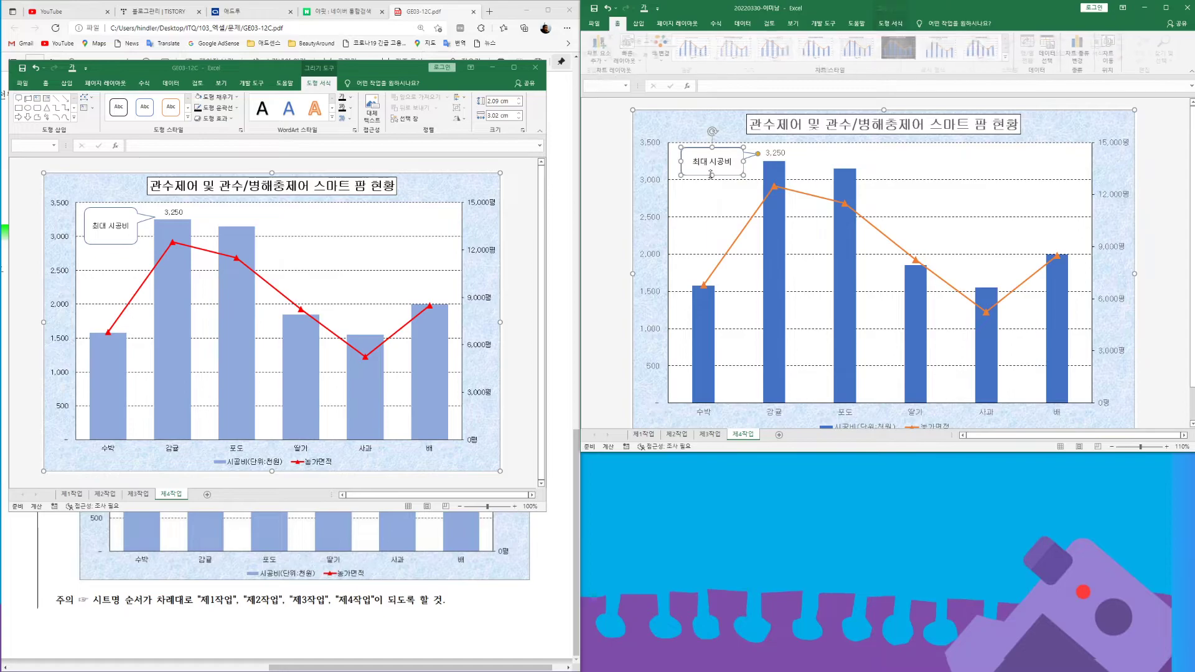
left_click_drag(712, 175, 710, 190)
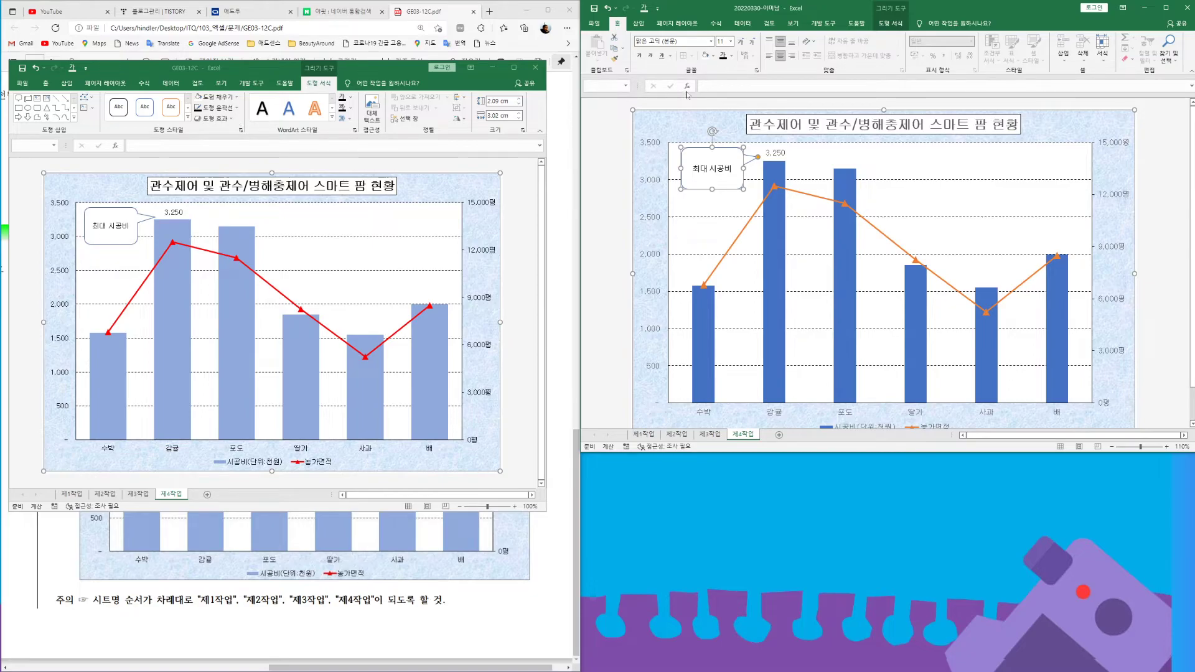
- Examine the shape fill colours for the 최대 시공비 callout in the answer workbook's chart
left_click(219, 97)
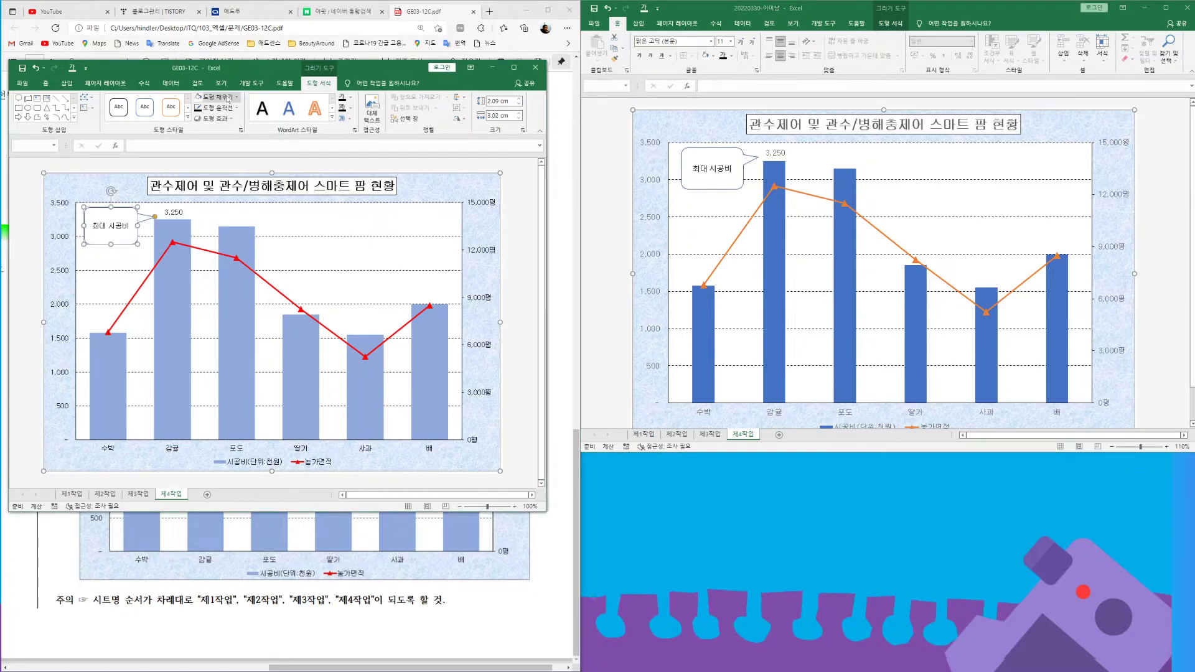
left_click(228, 191)
left_click(219, 98)
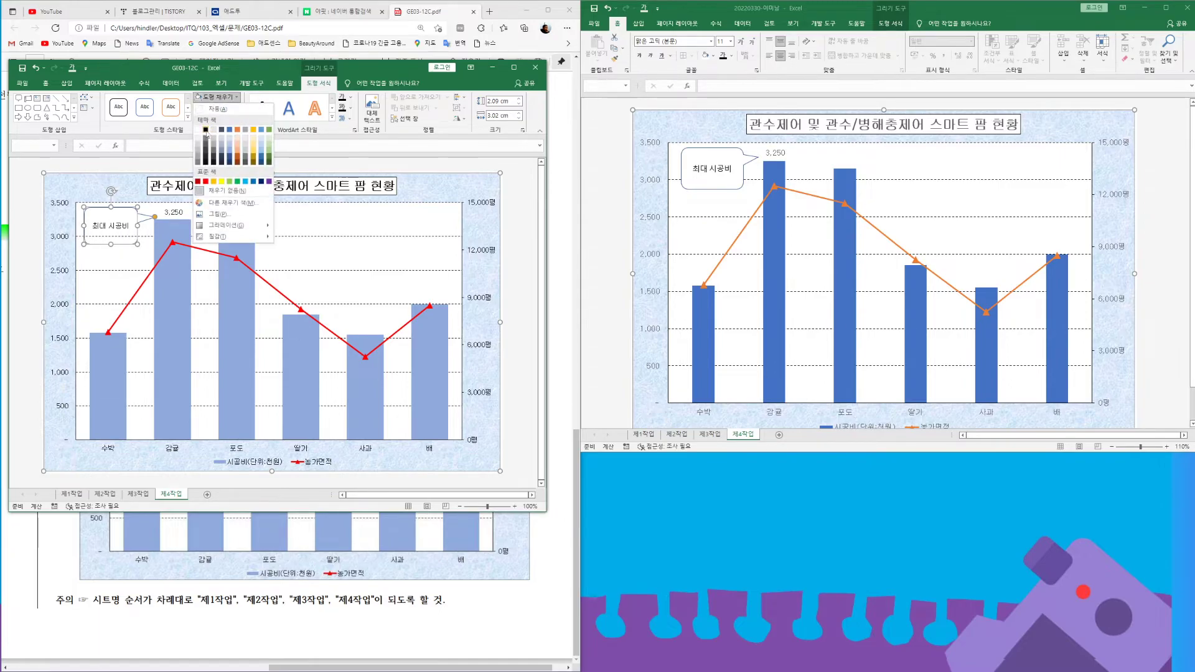
left_click(204, 132)
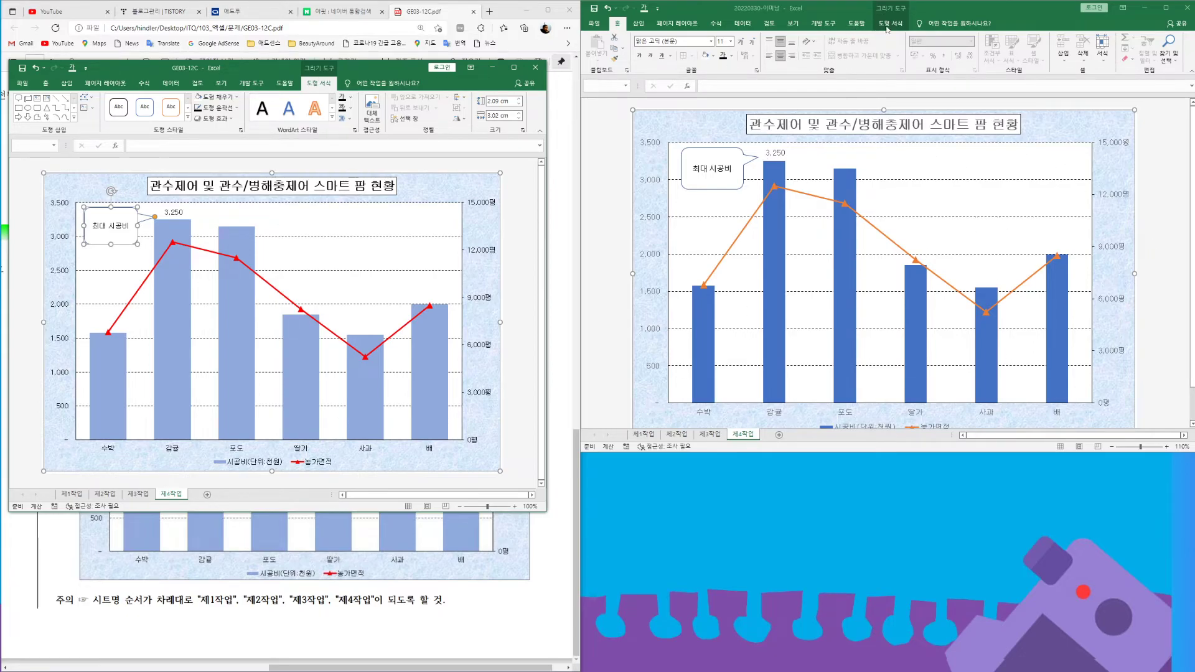
- Review the exam callout's shape formatting options and the exam chart's design options
left_click(1108, 118)
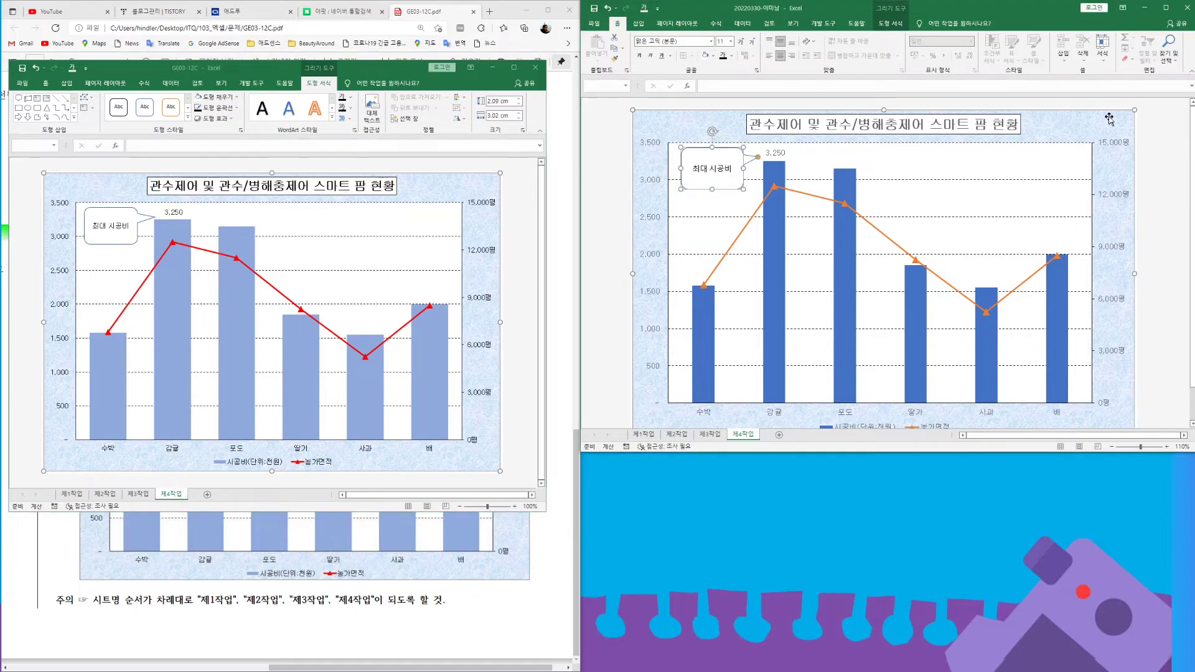
left_click(886, 24)
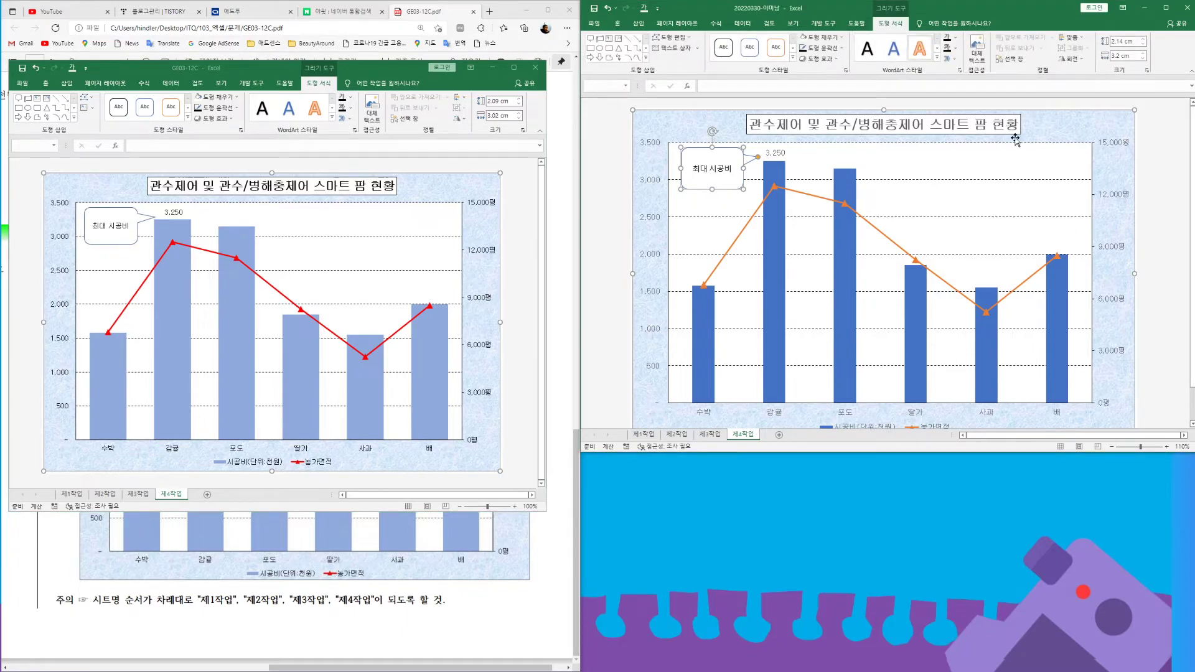
left_click(1099, 126)
left_click(893, 23)
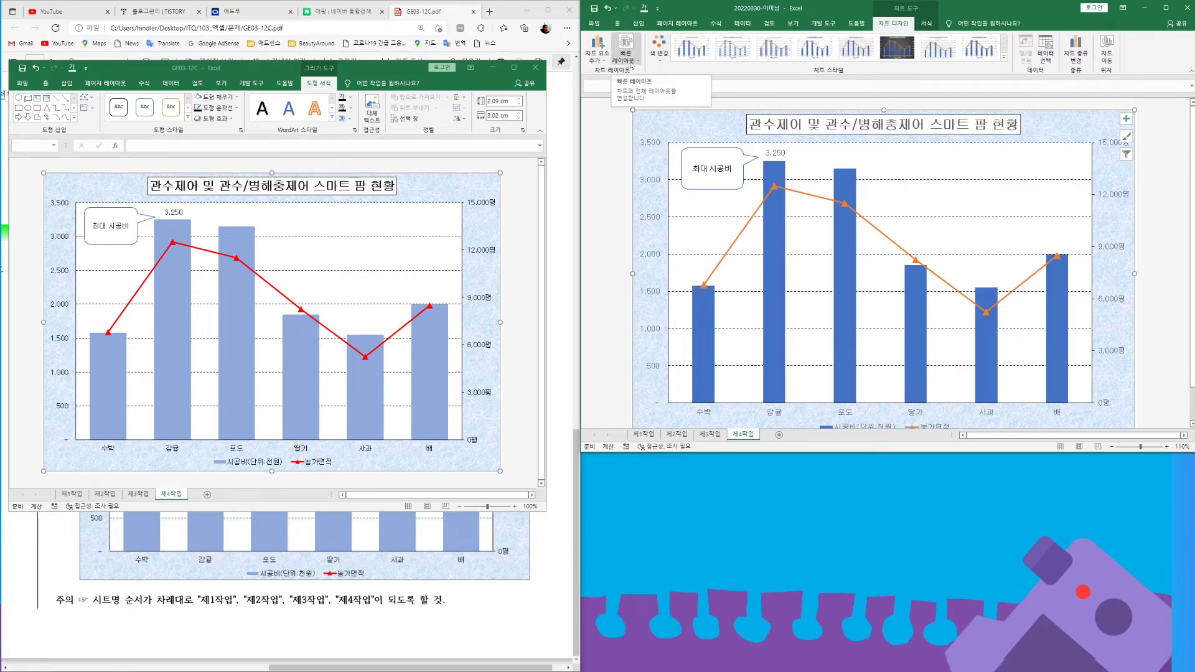
- Apply quick layout 3 to the answer workbook's chart and look through its chart styles
left_click(474, 183)
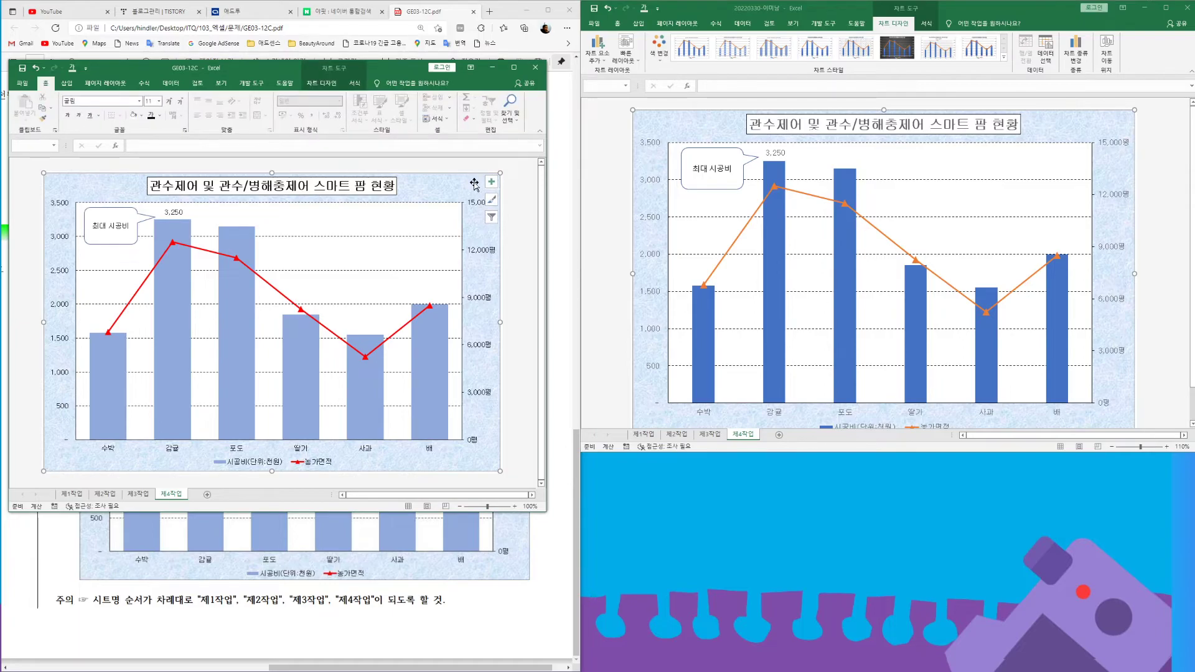
left_click(322, 82)
left_click(58, 121)
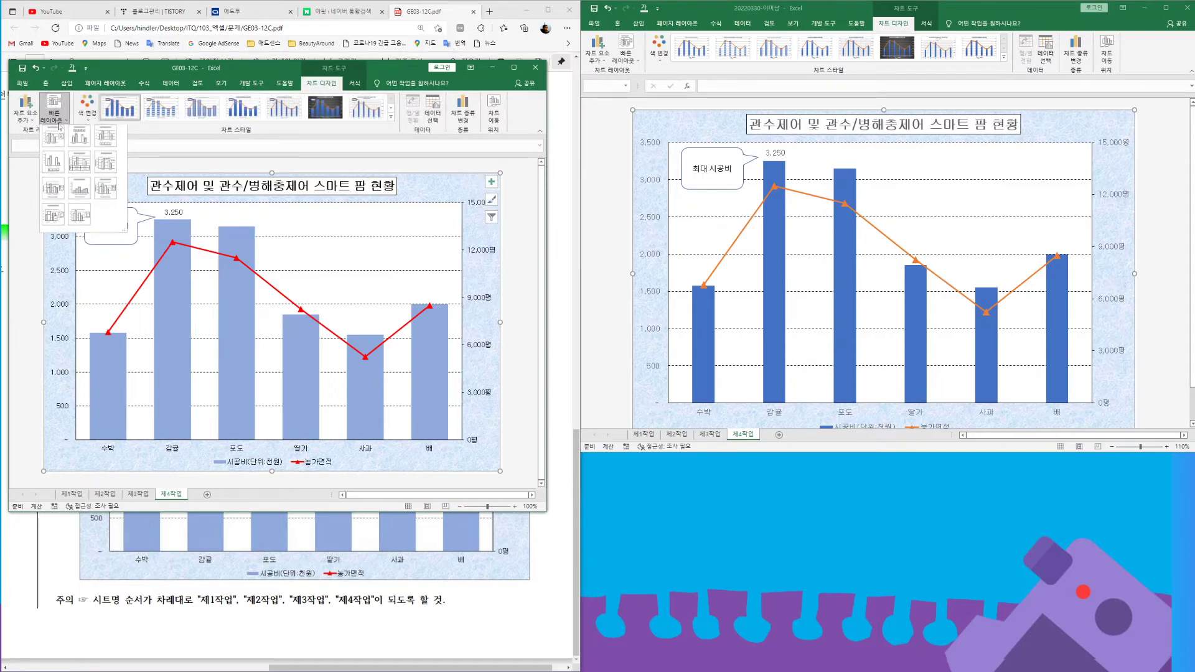
left_click(104, 137)
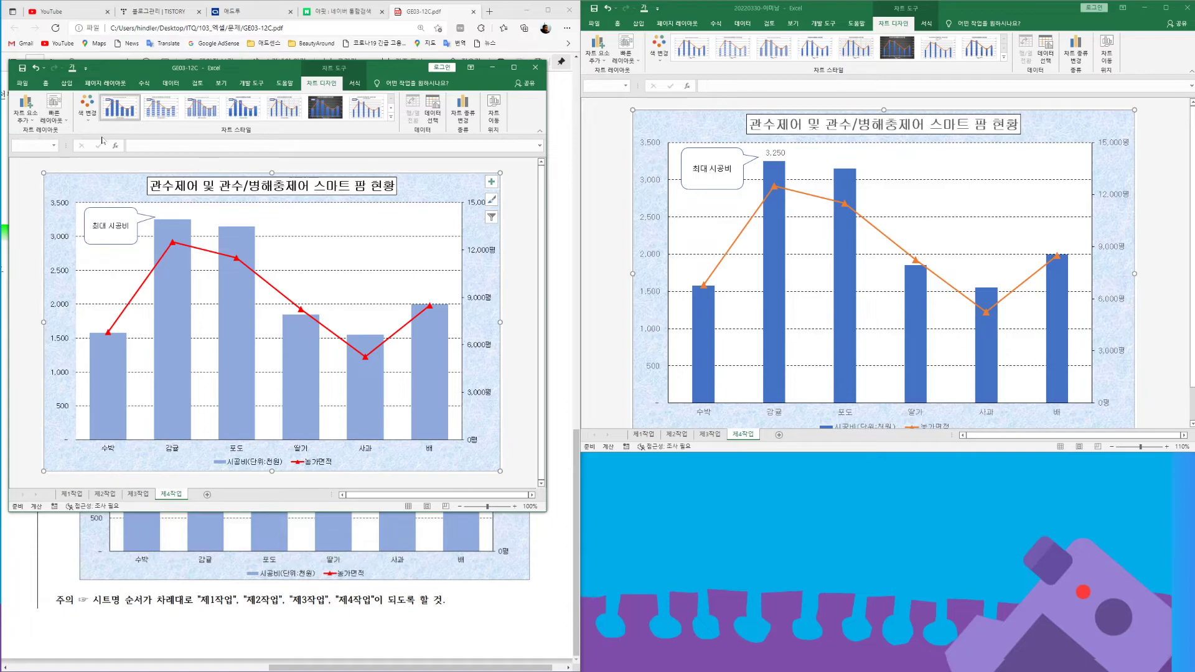
left_click(391, 115)
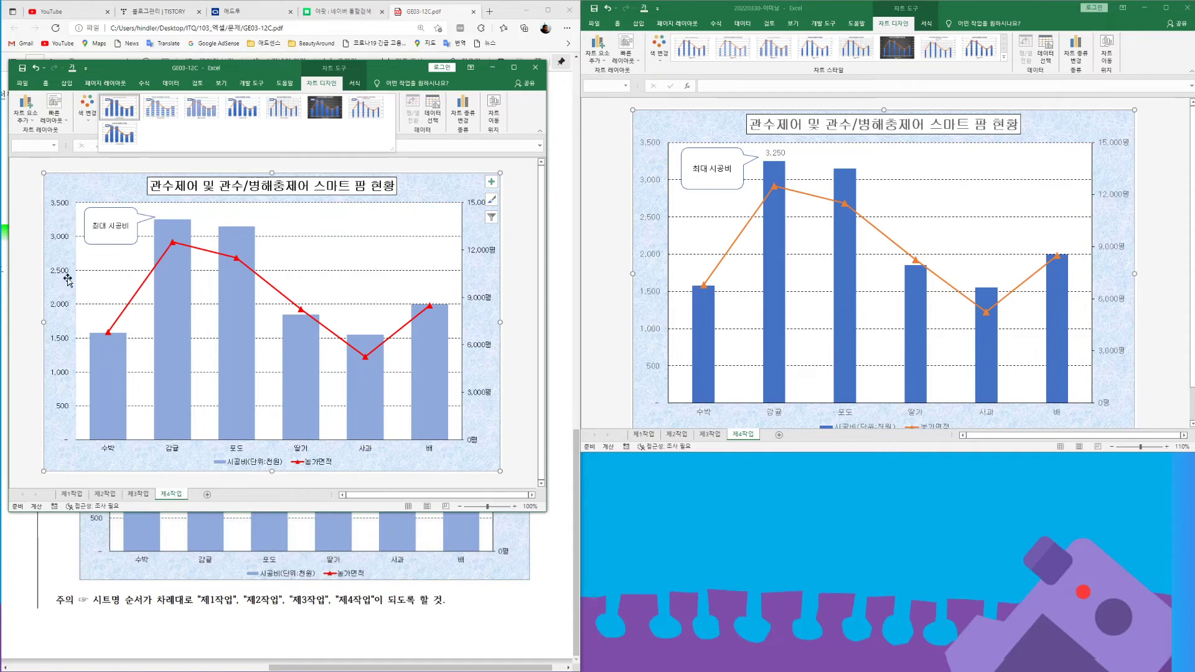
- Give the primary vertical axis of the answer workbook's chart a solid line
left_click(57, 242)
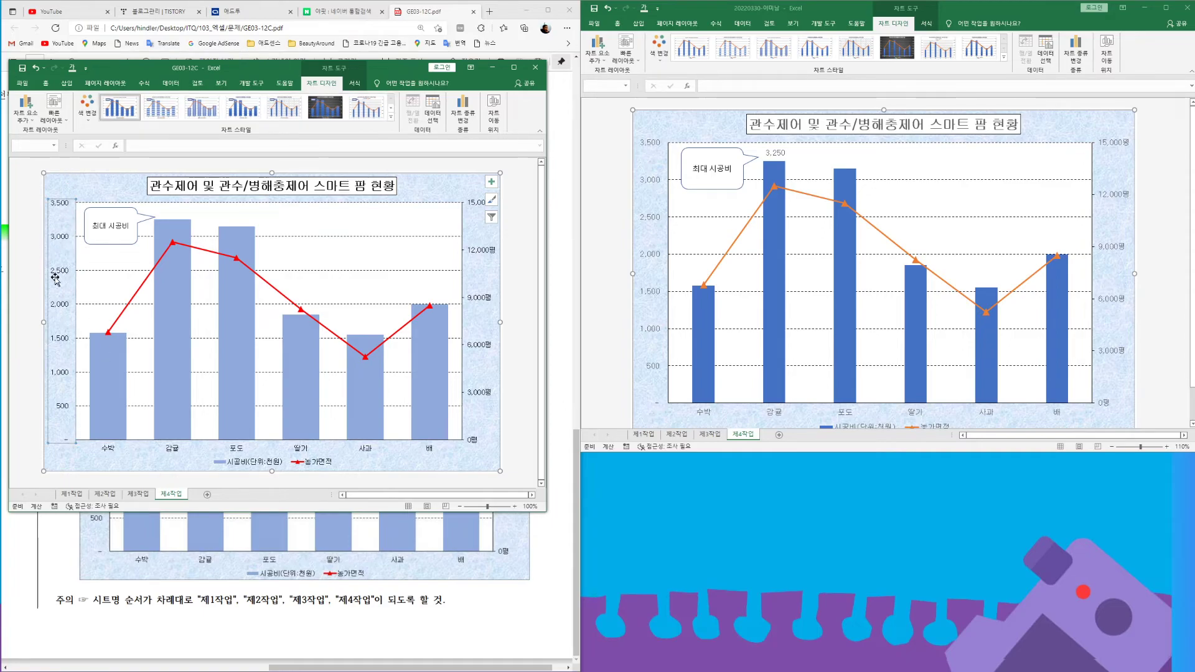
double_click(59, 307)
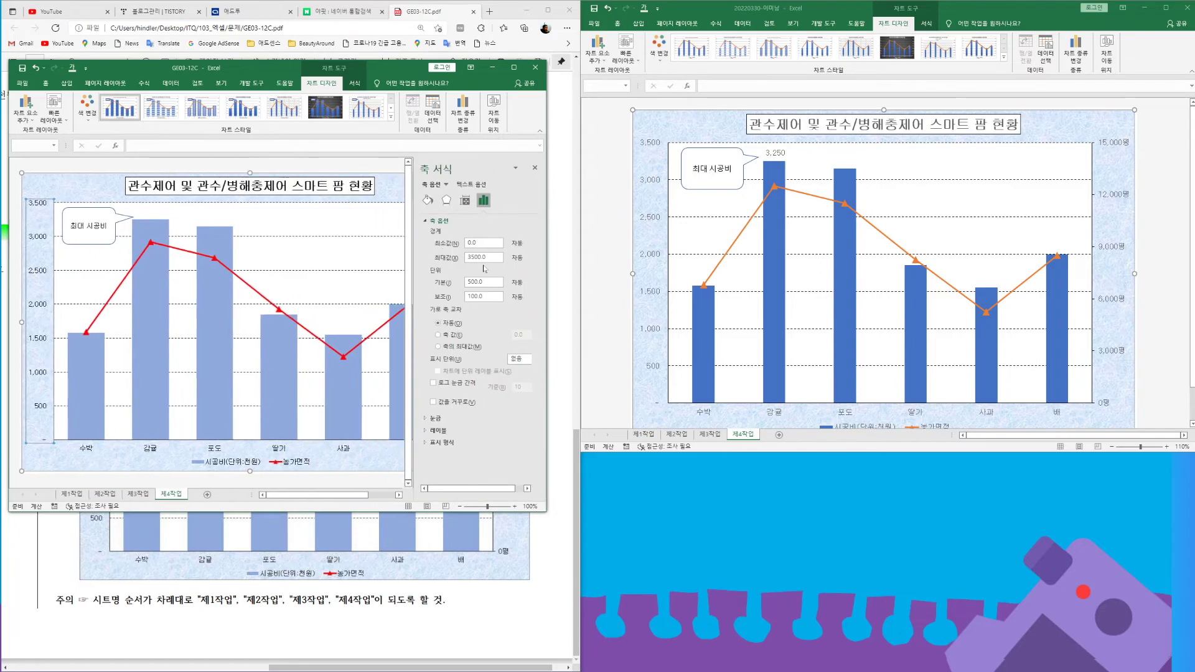
left_click(427, 200)
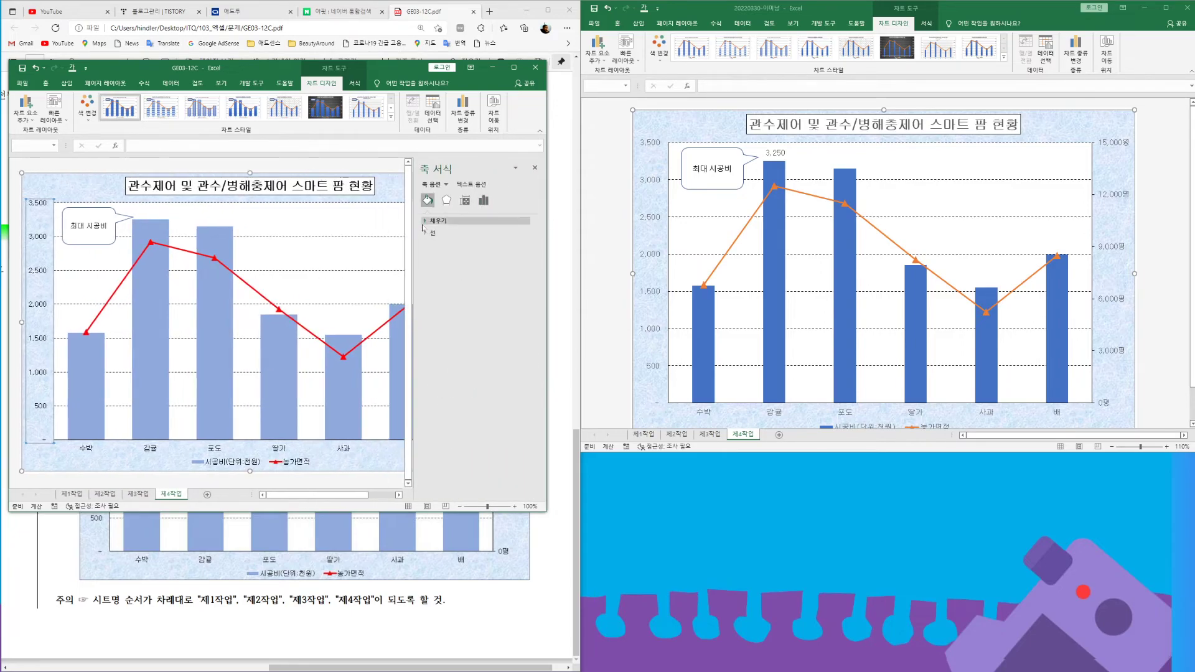
left_click(427, 232)
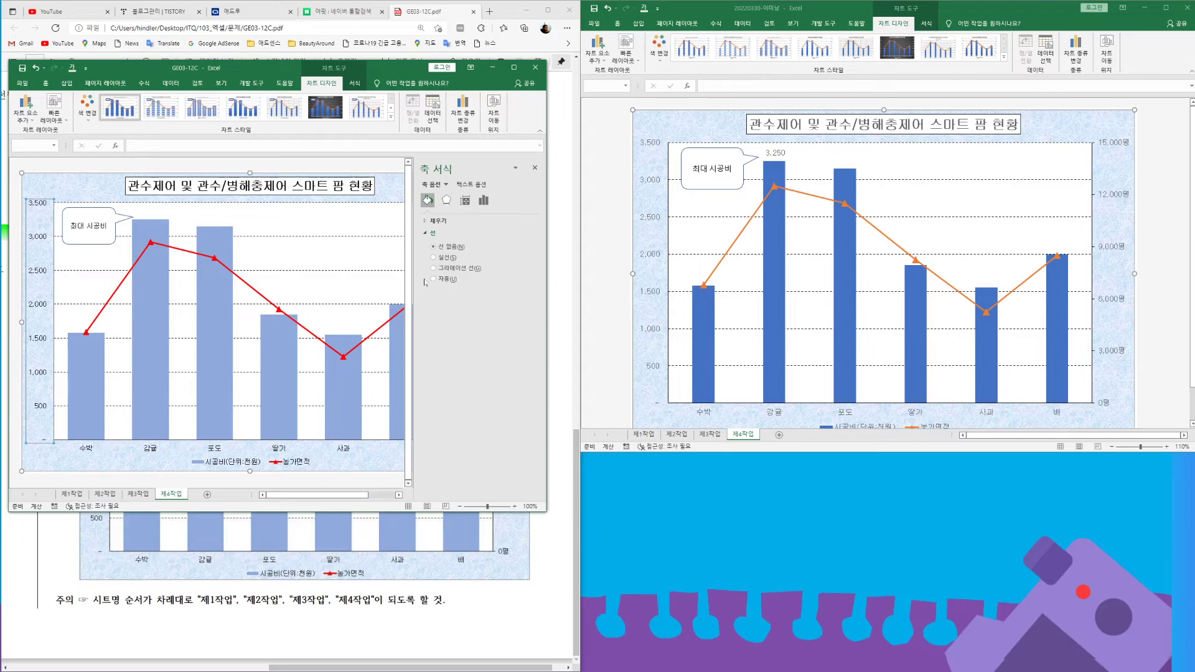
left_click(433, 257)
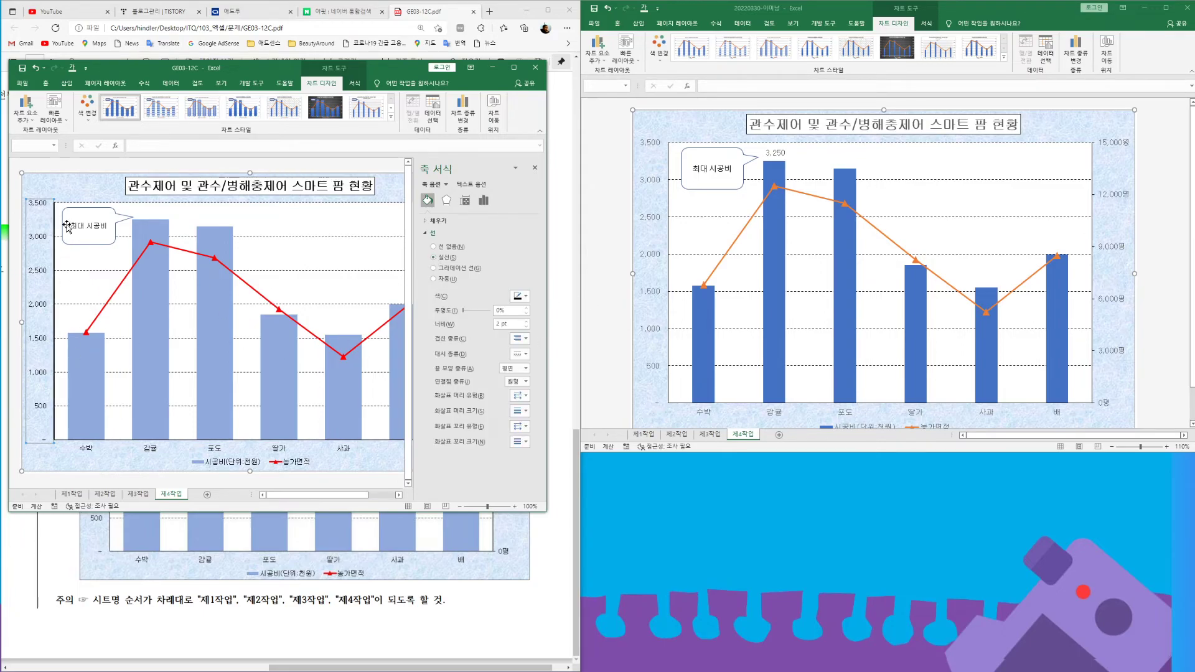
left_click(535, 168)
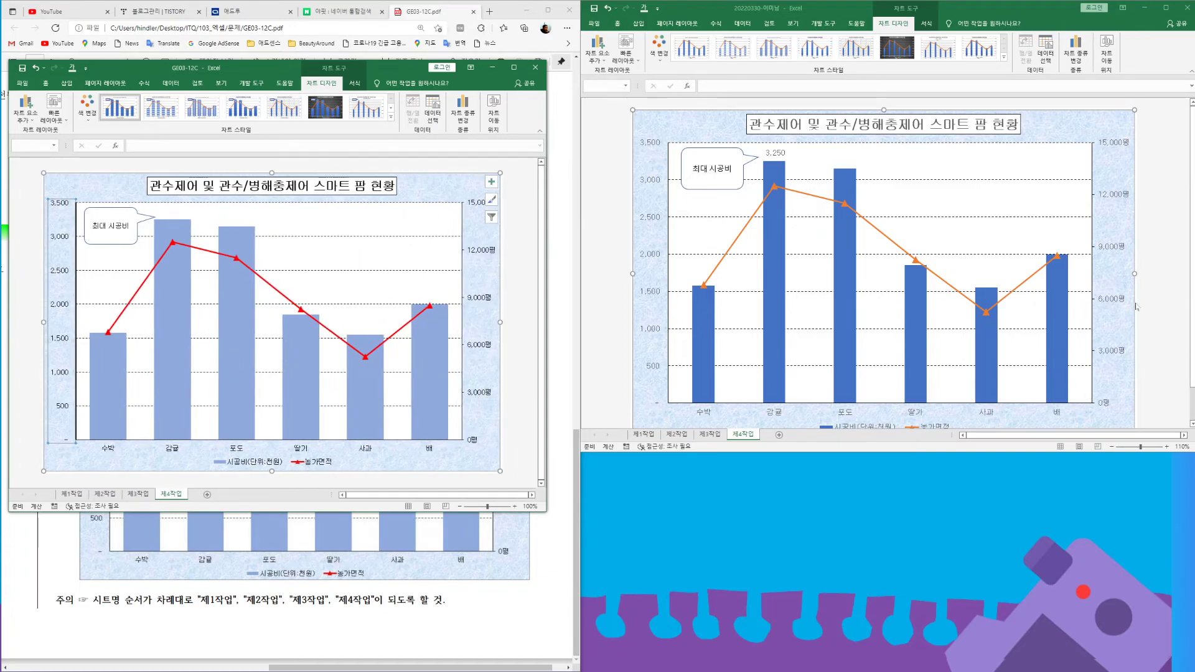
- Close the answer workbook and go to the 제1작업 sheet of the exam workbook
left_click(537, 68)
left_click(790, 356)
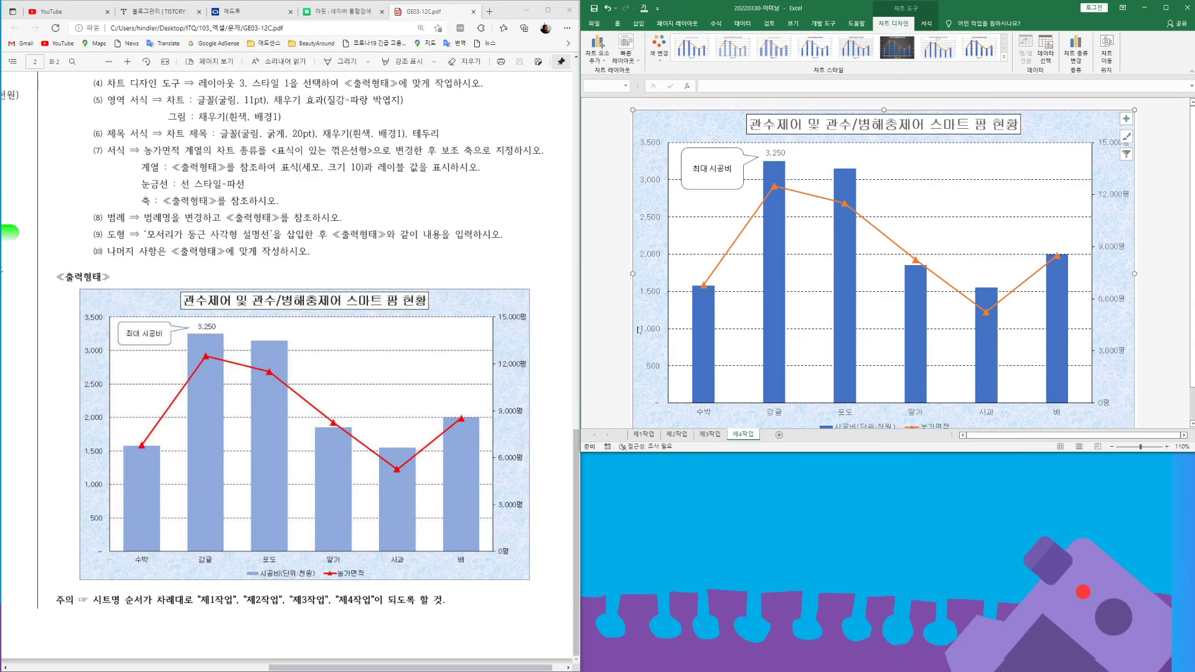
left_click(642, 436)
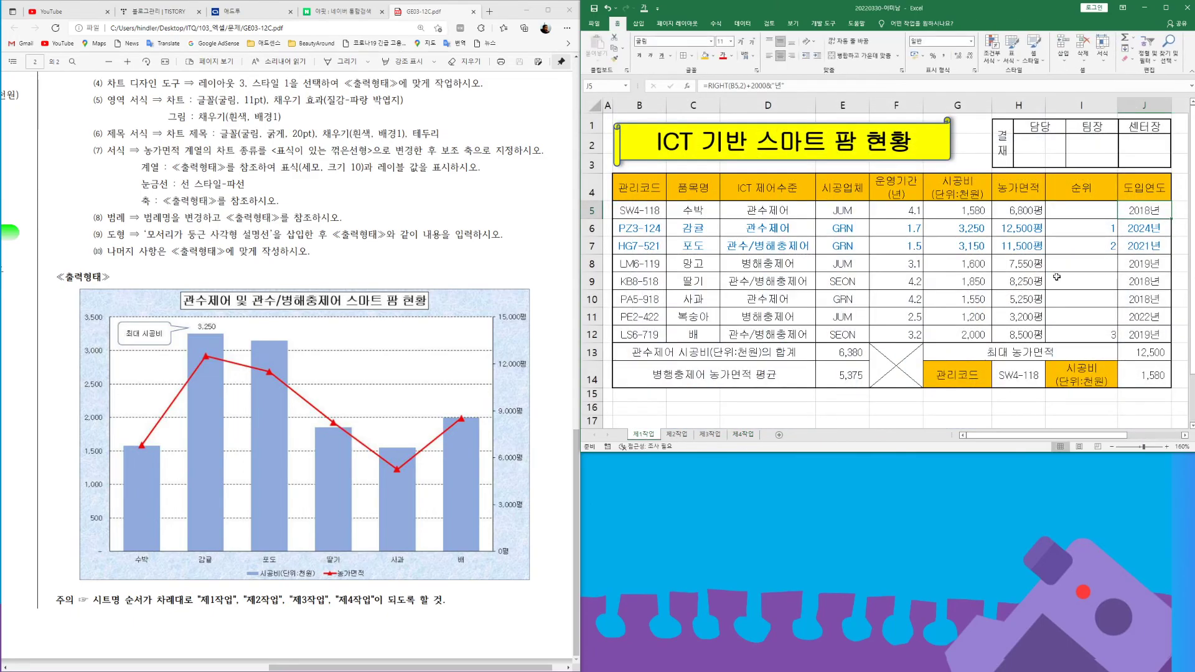